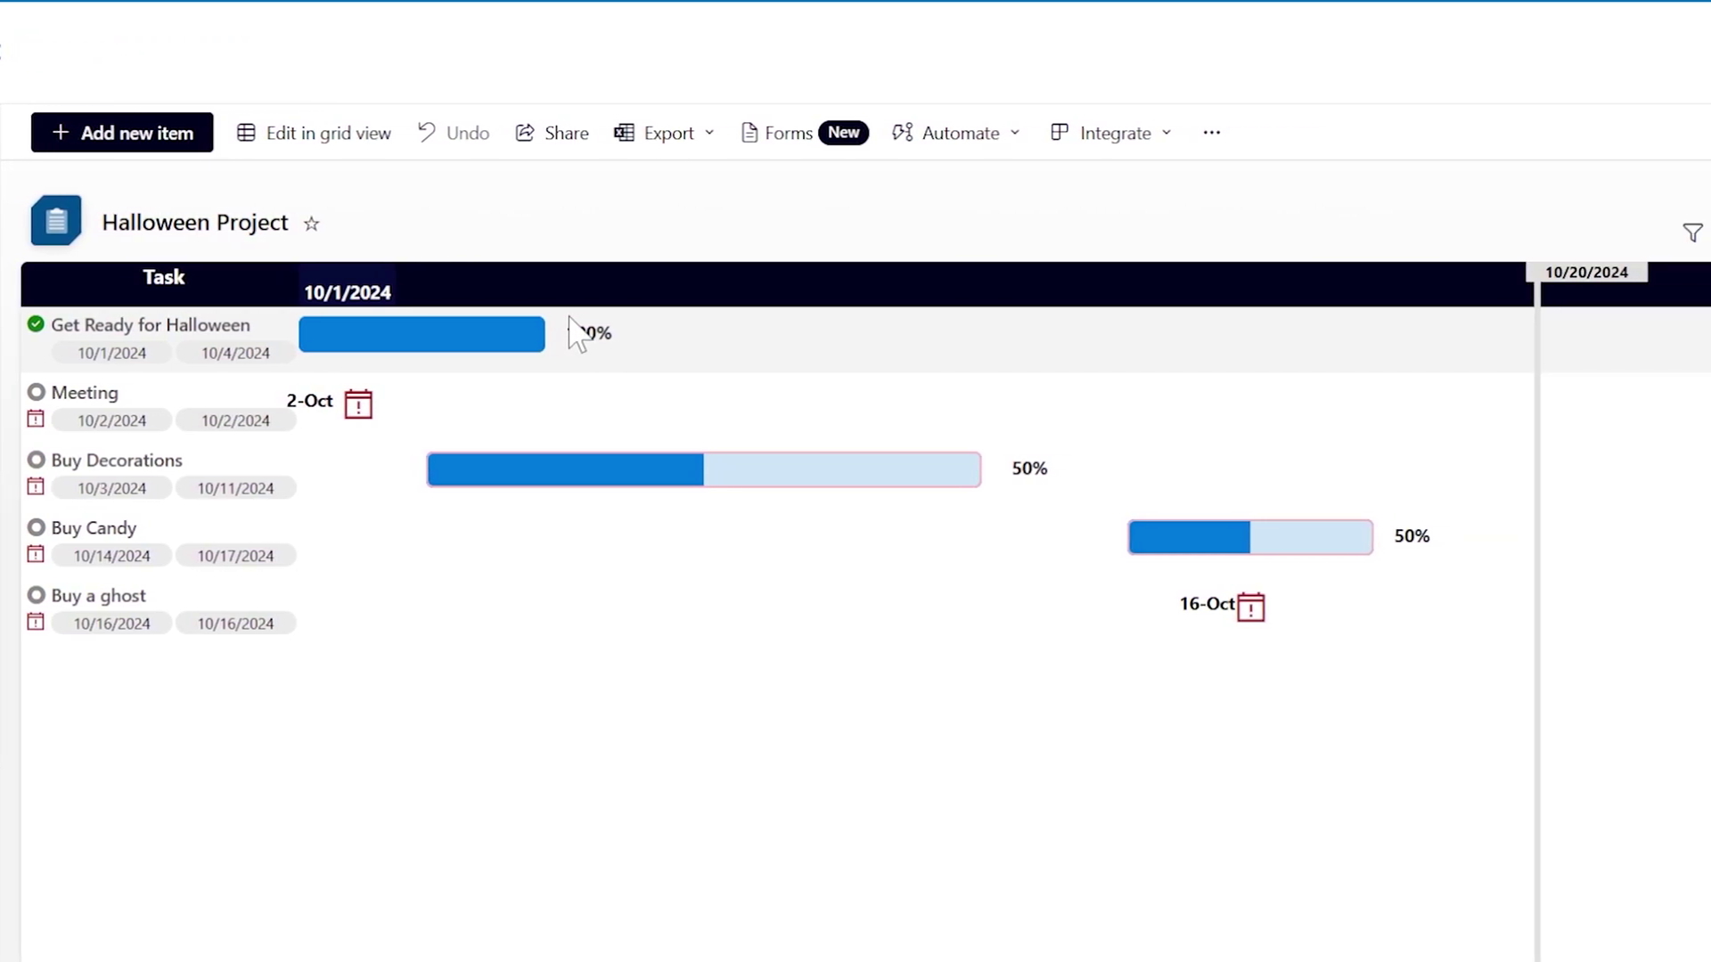
left_click(577, 335)
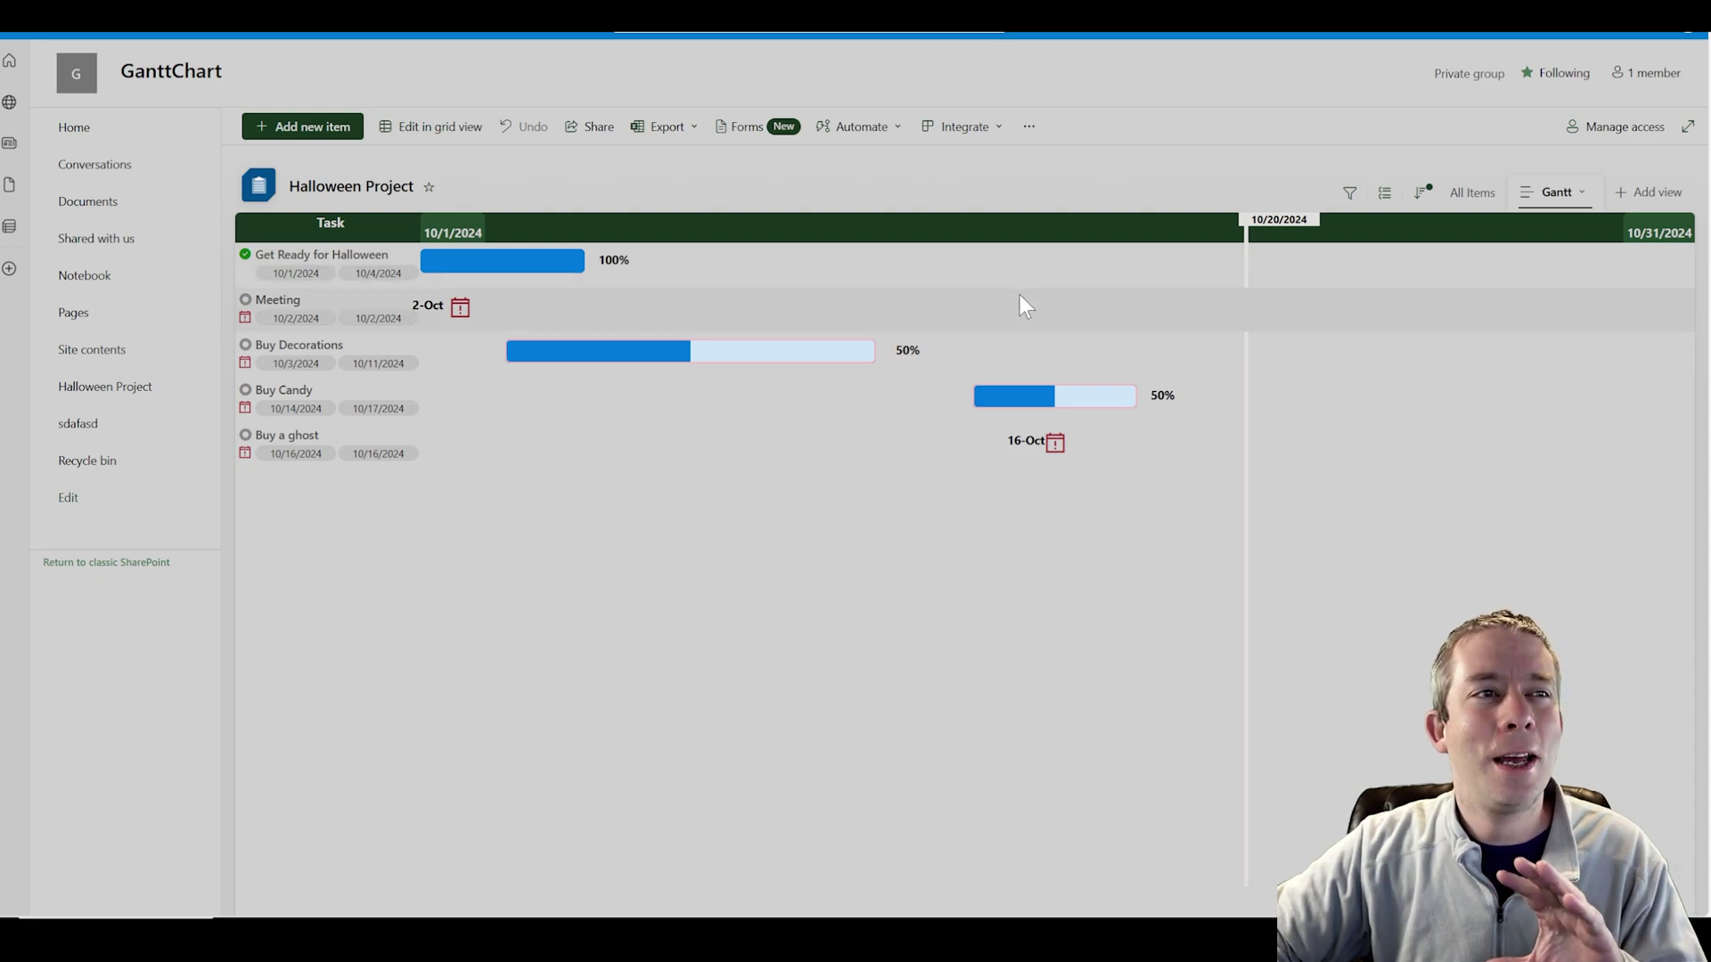
Change the look of the GanttChart site by applying the organization's Custom Test theme.
left_click(1608, 37)
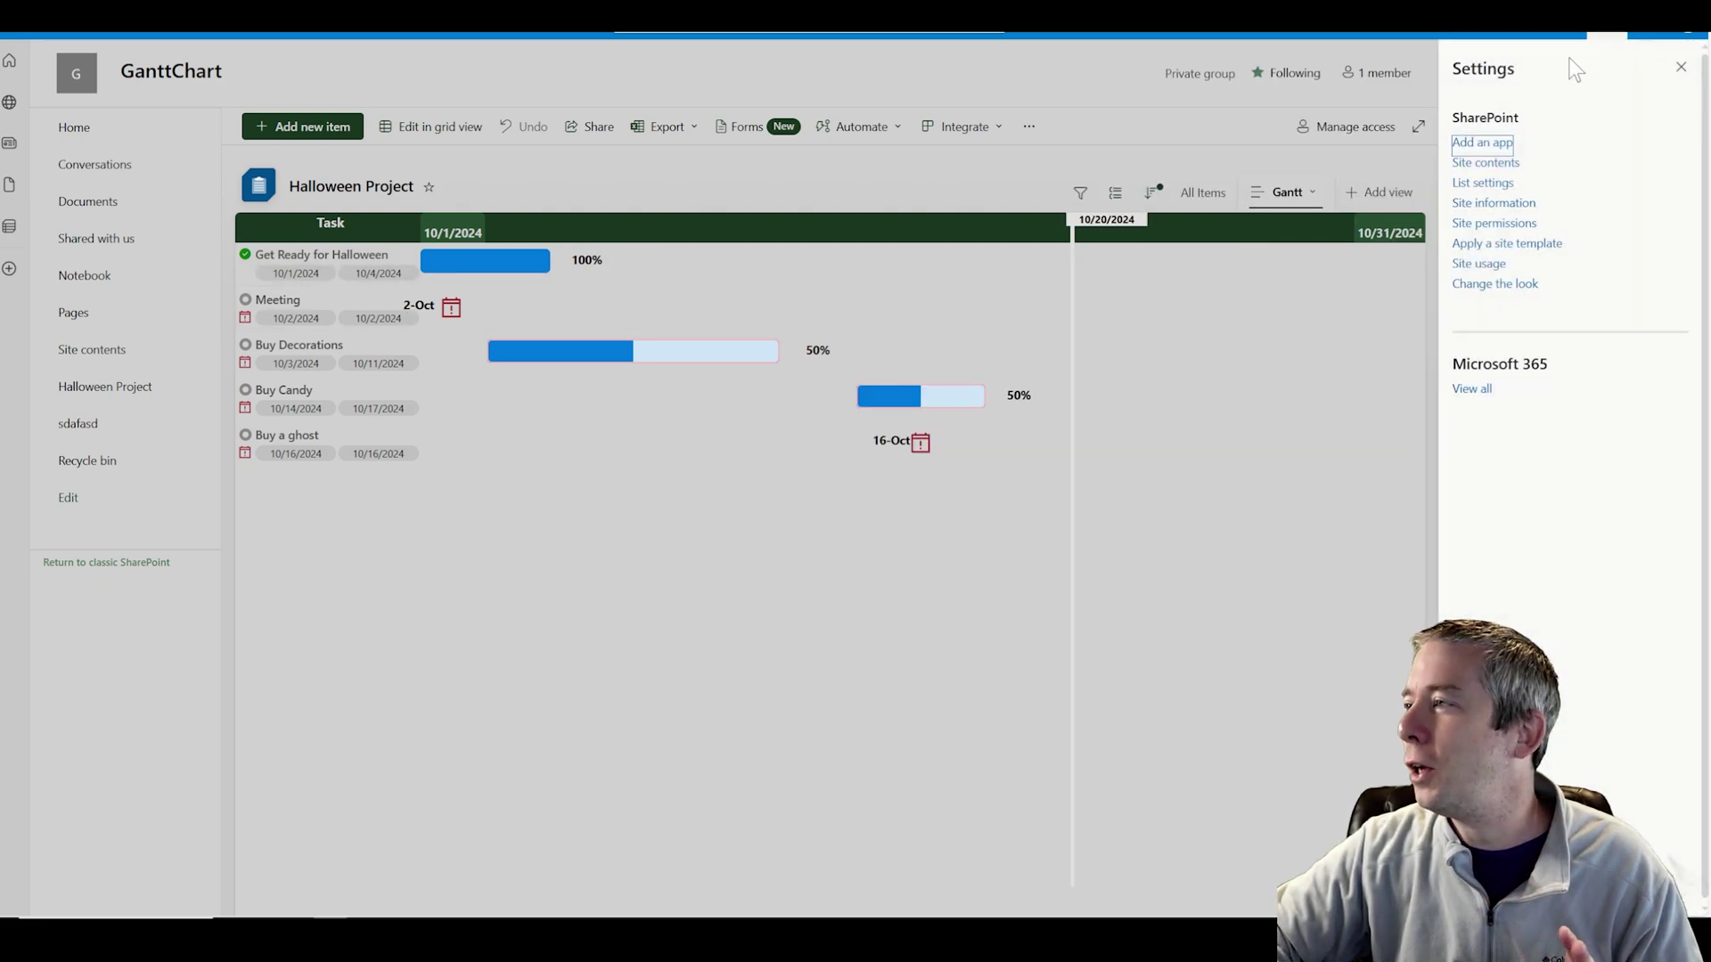
left_click(1477, 285)
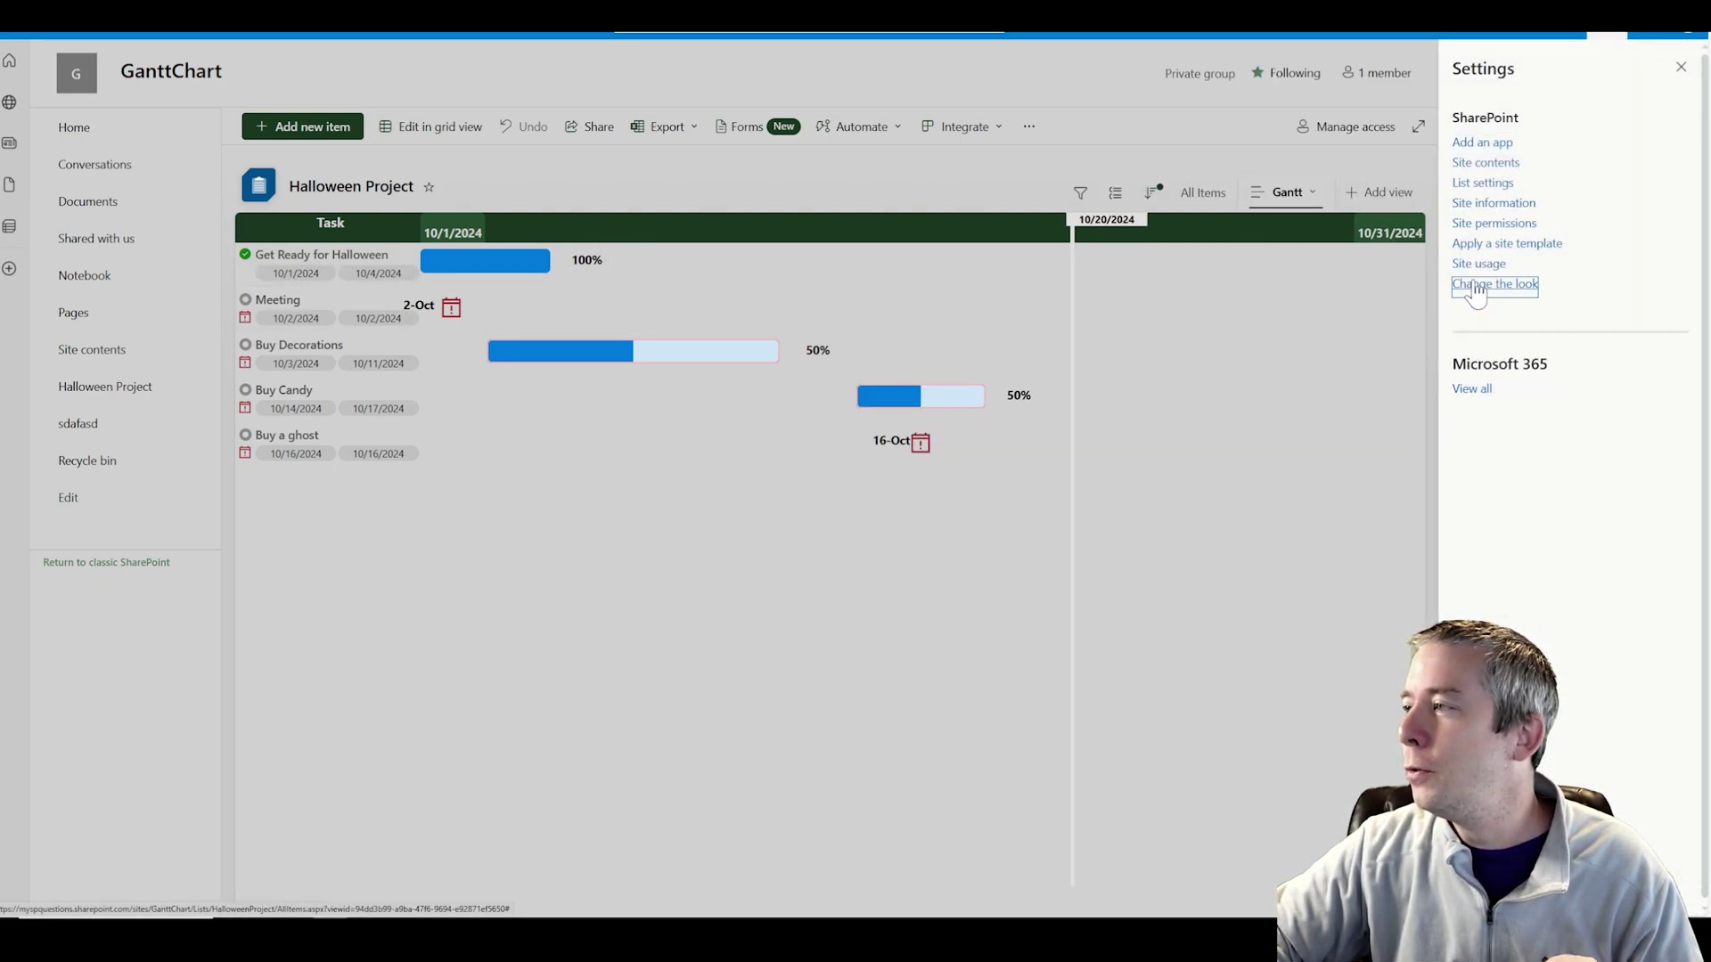
left_click(1513, 119)
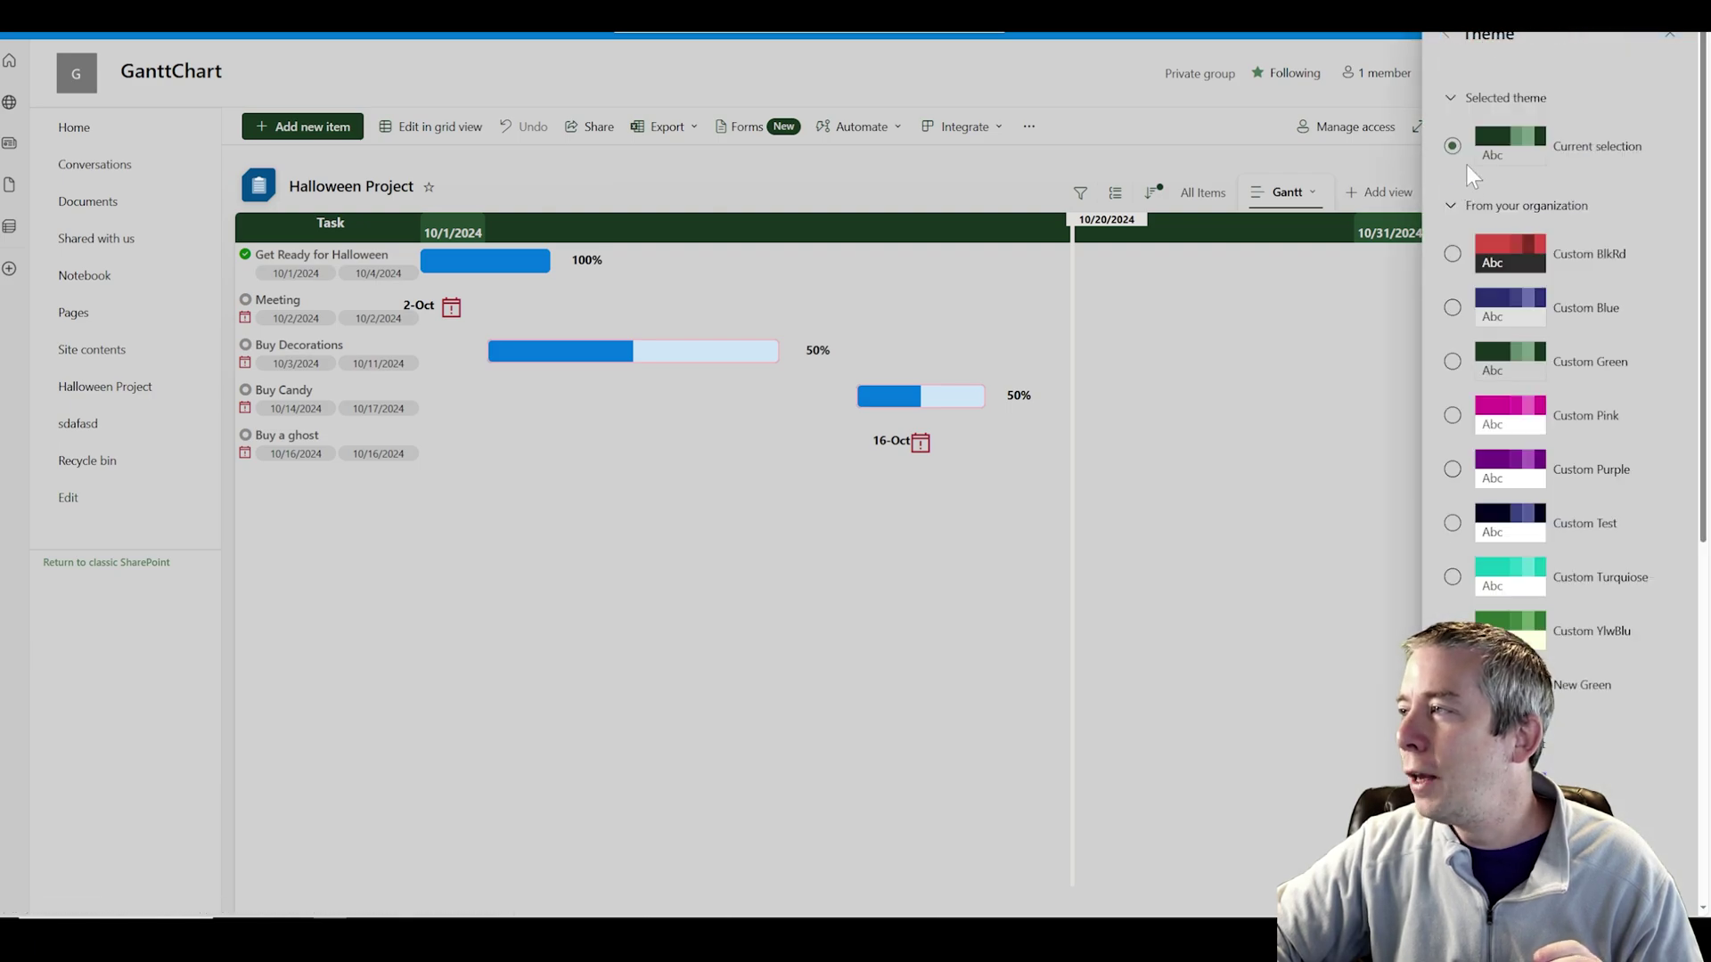
left_click(1452, 523)
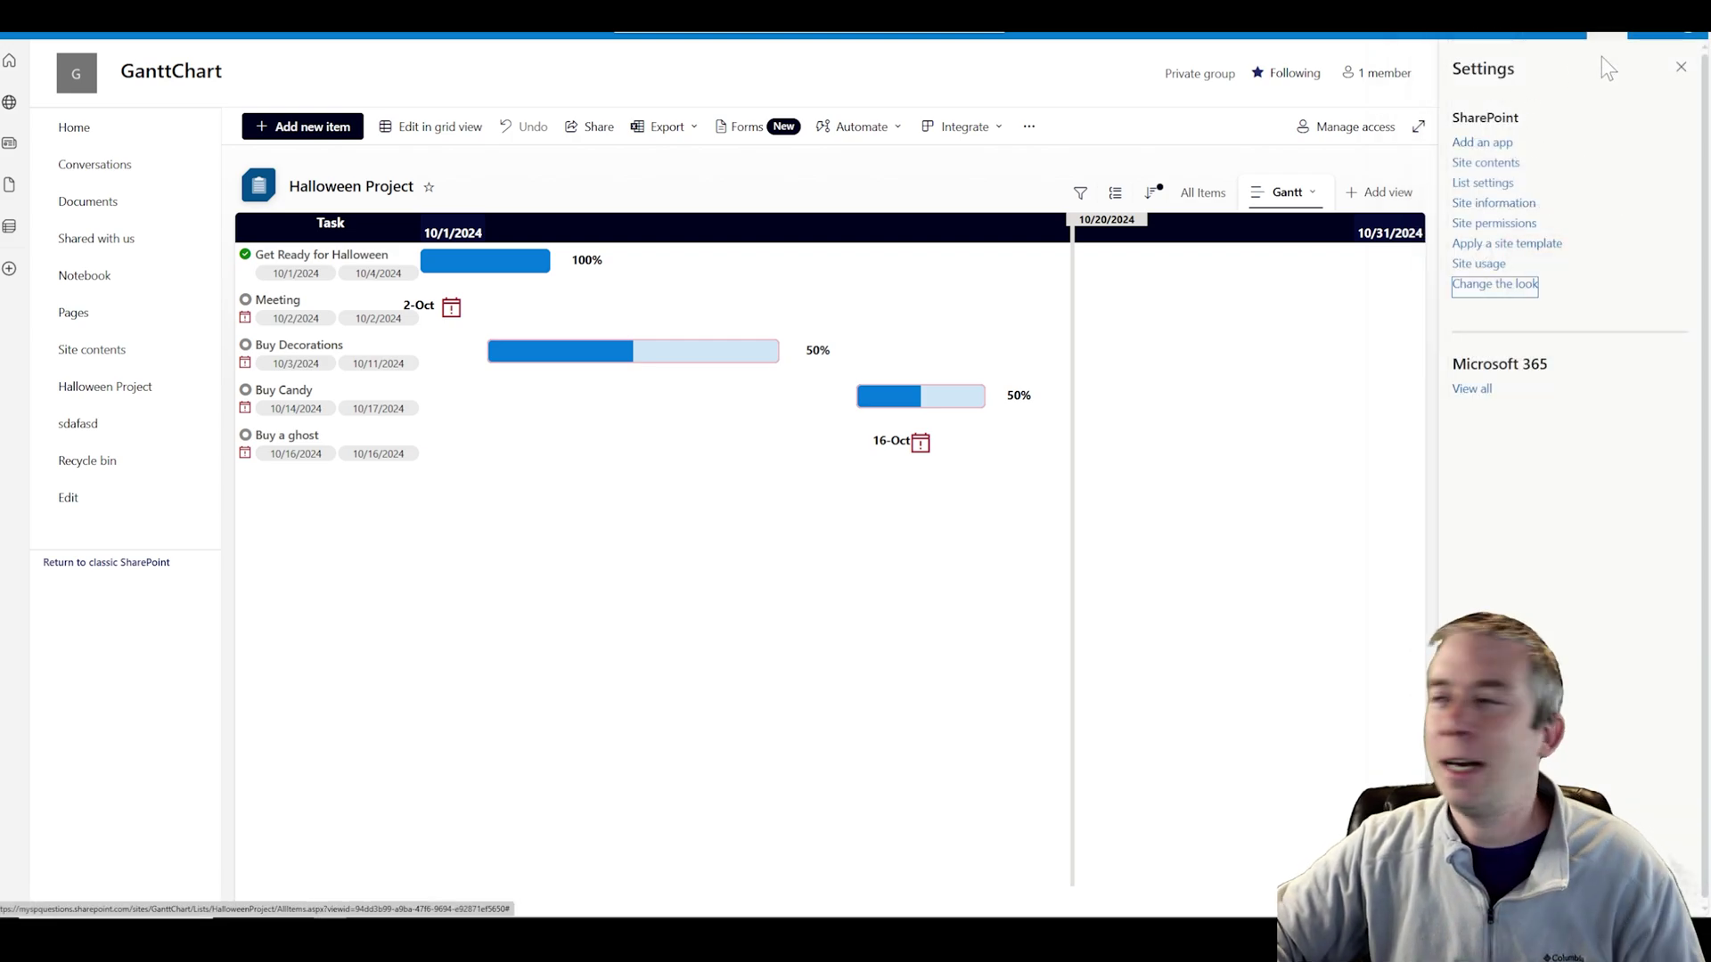
left_click(1681, 67)
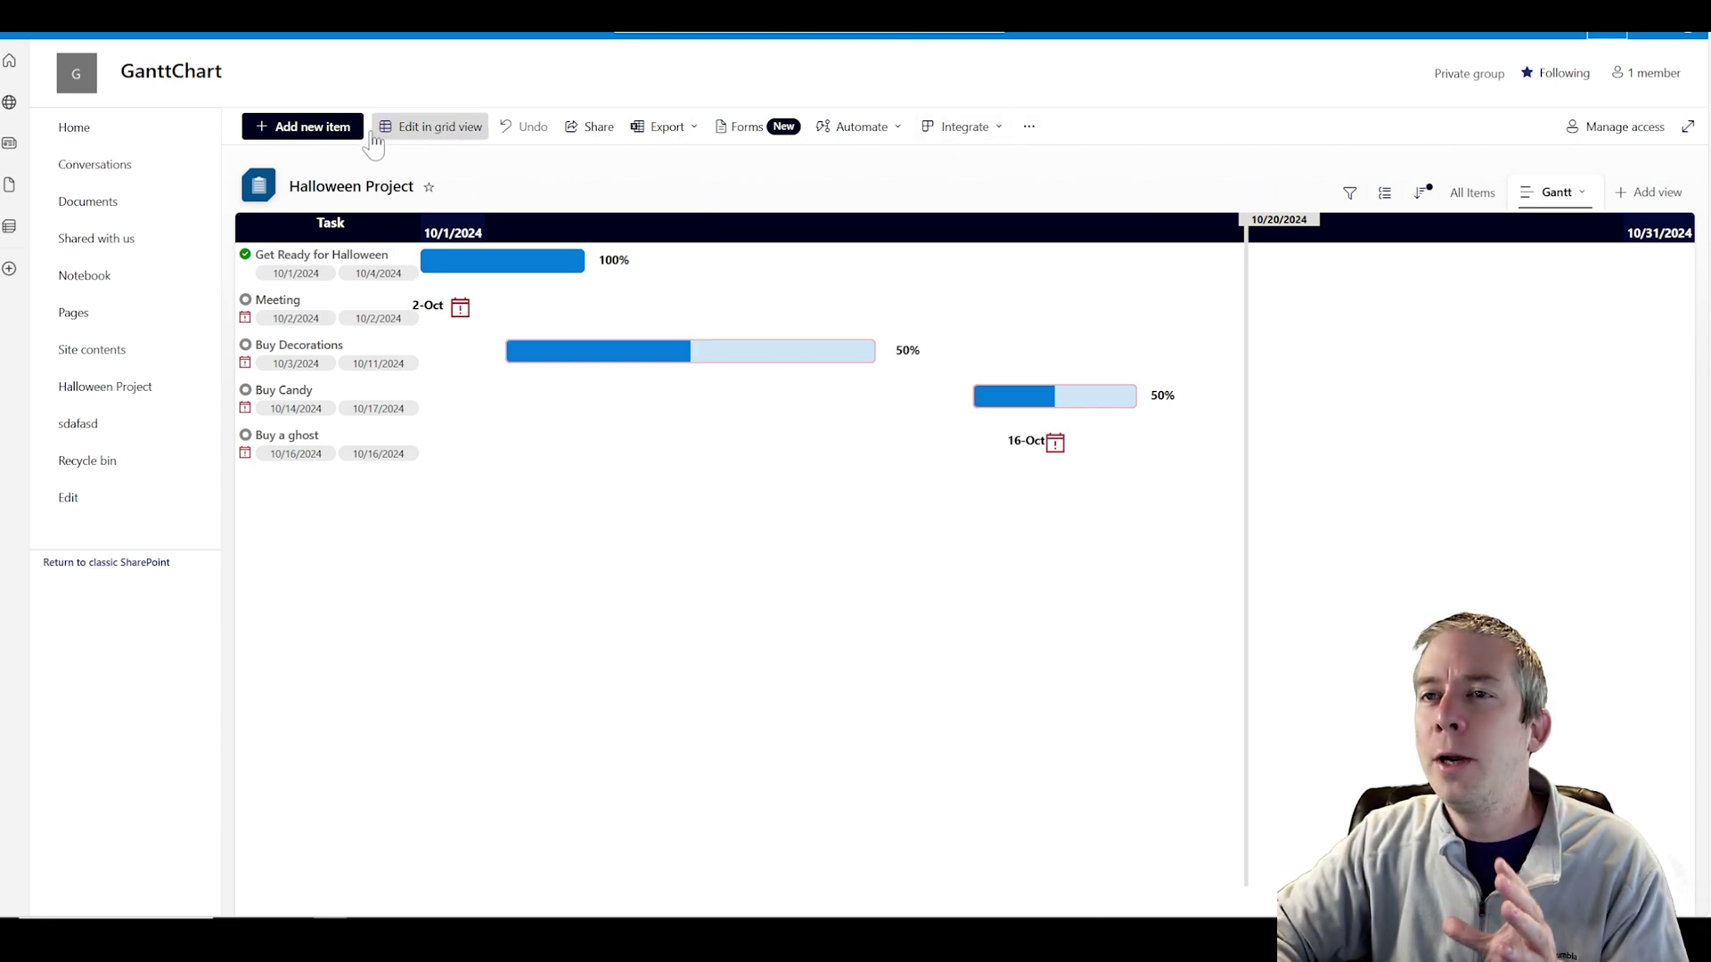
Review the fields of the customized new item form for the Halloween Project list, then close it.
left_click(344, 126)
scroll(789, 294, "down", 2)
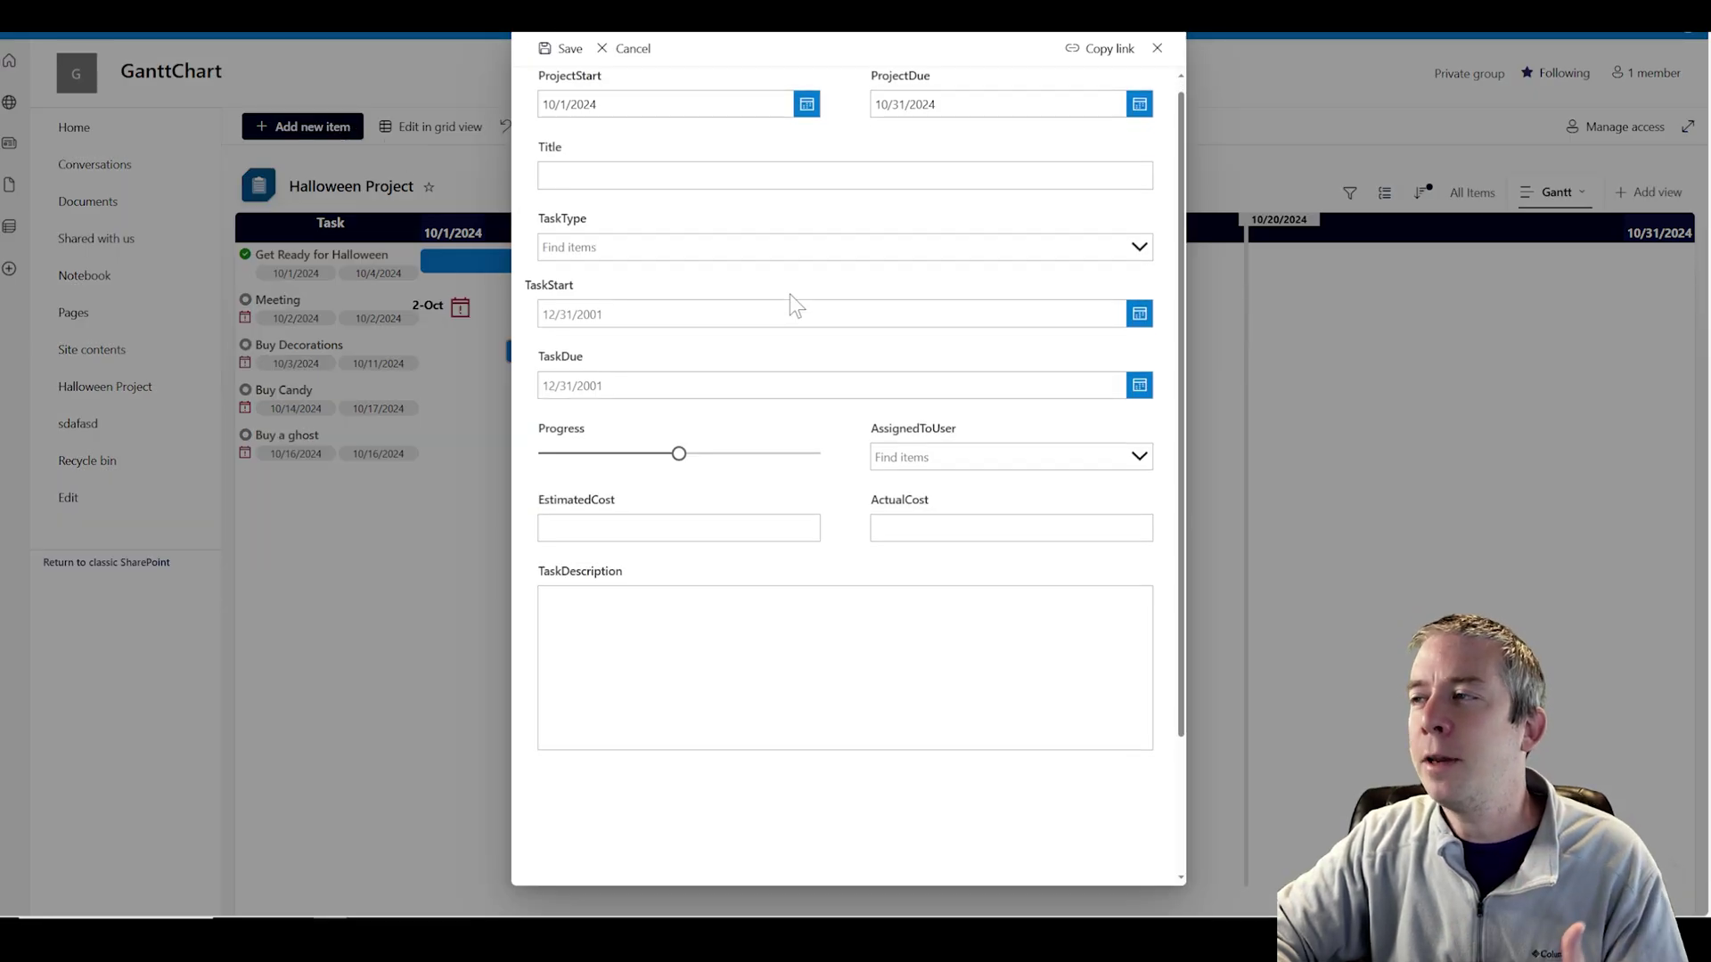
scroll(767, 292, "up", 2)
left_click(1158, 53)
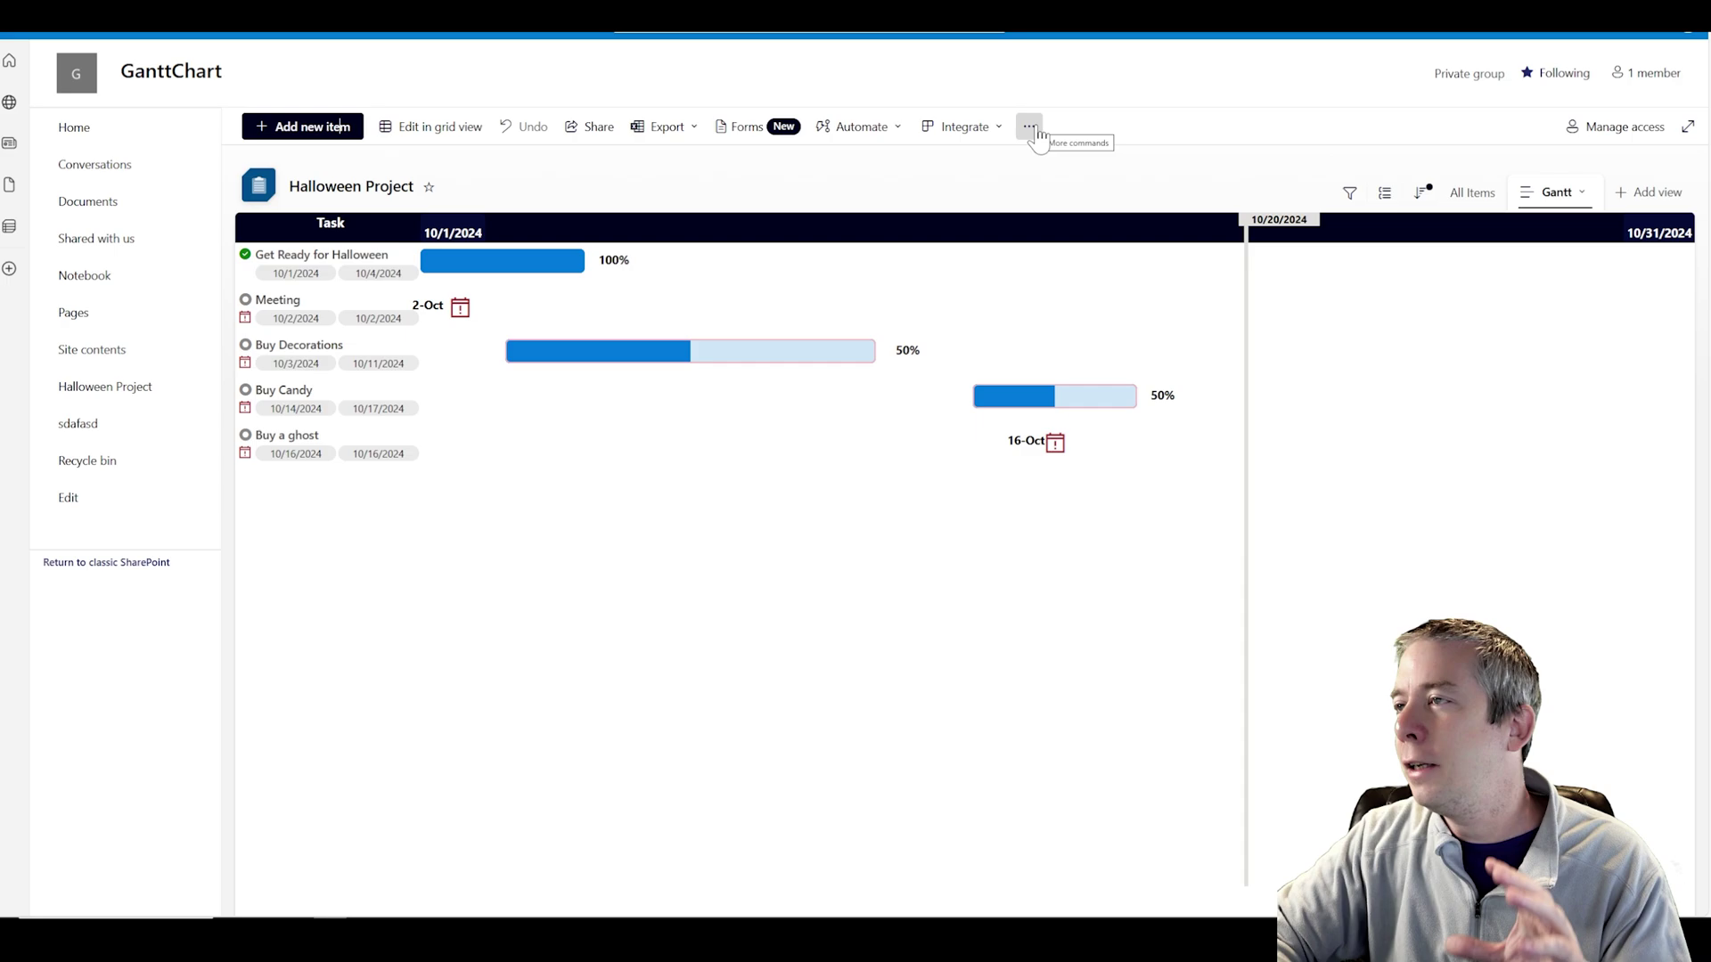
Switch the Halloween Project list to the default SharePoint form in its form settings and return to the list.
left_click(1599, 40)
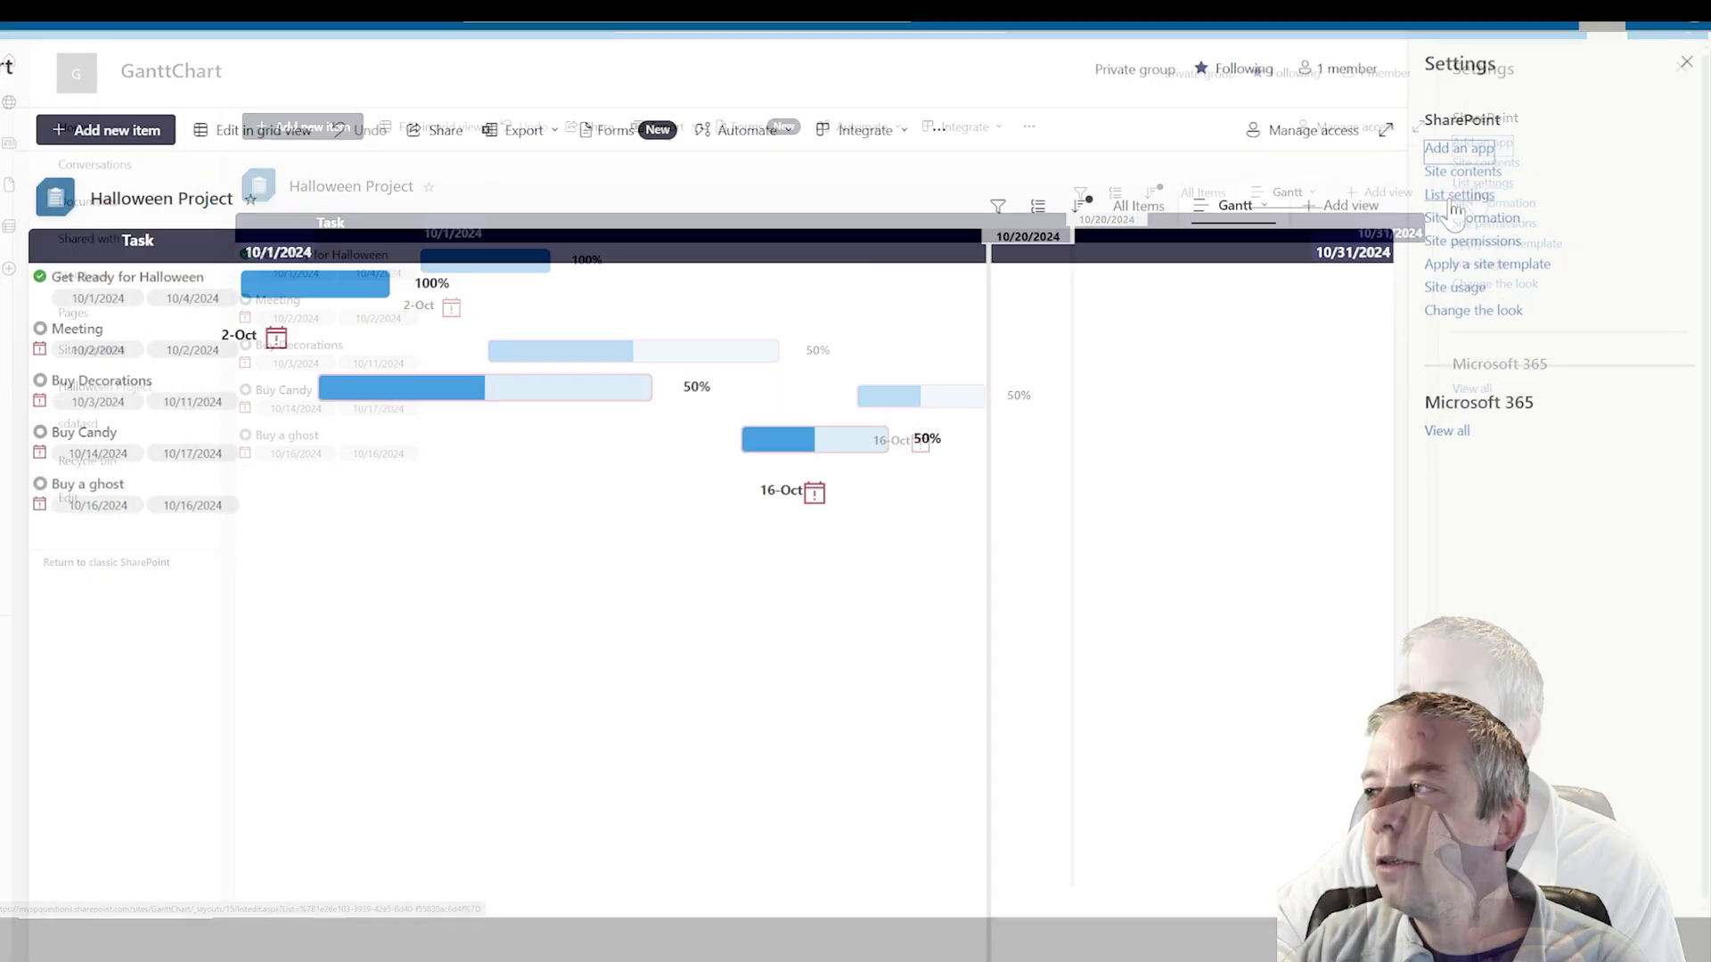
left_click(1456, 197)
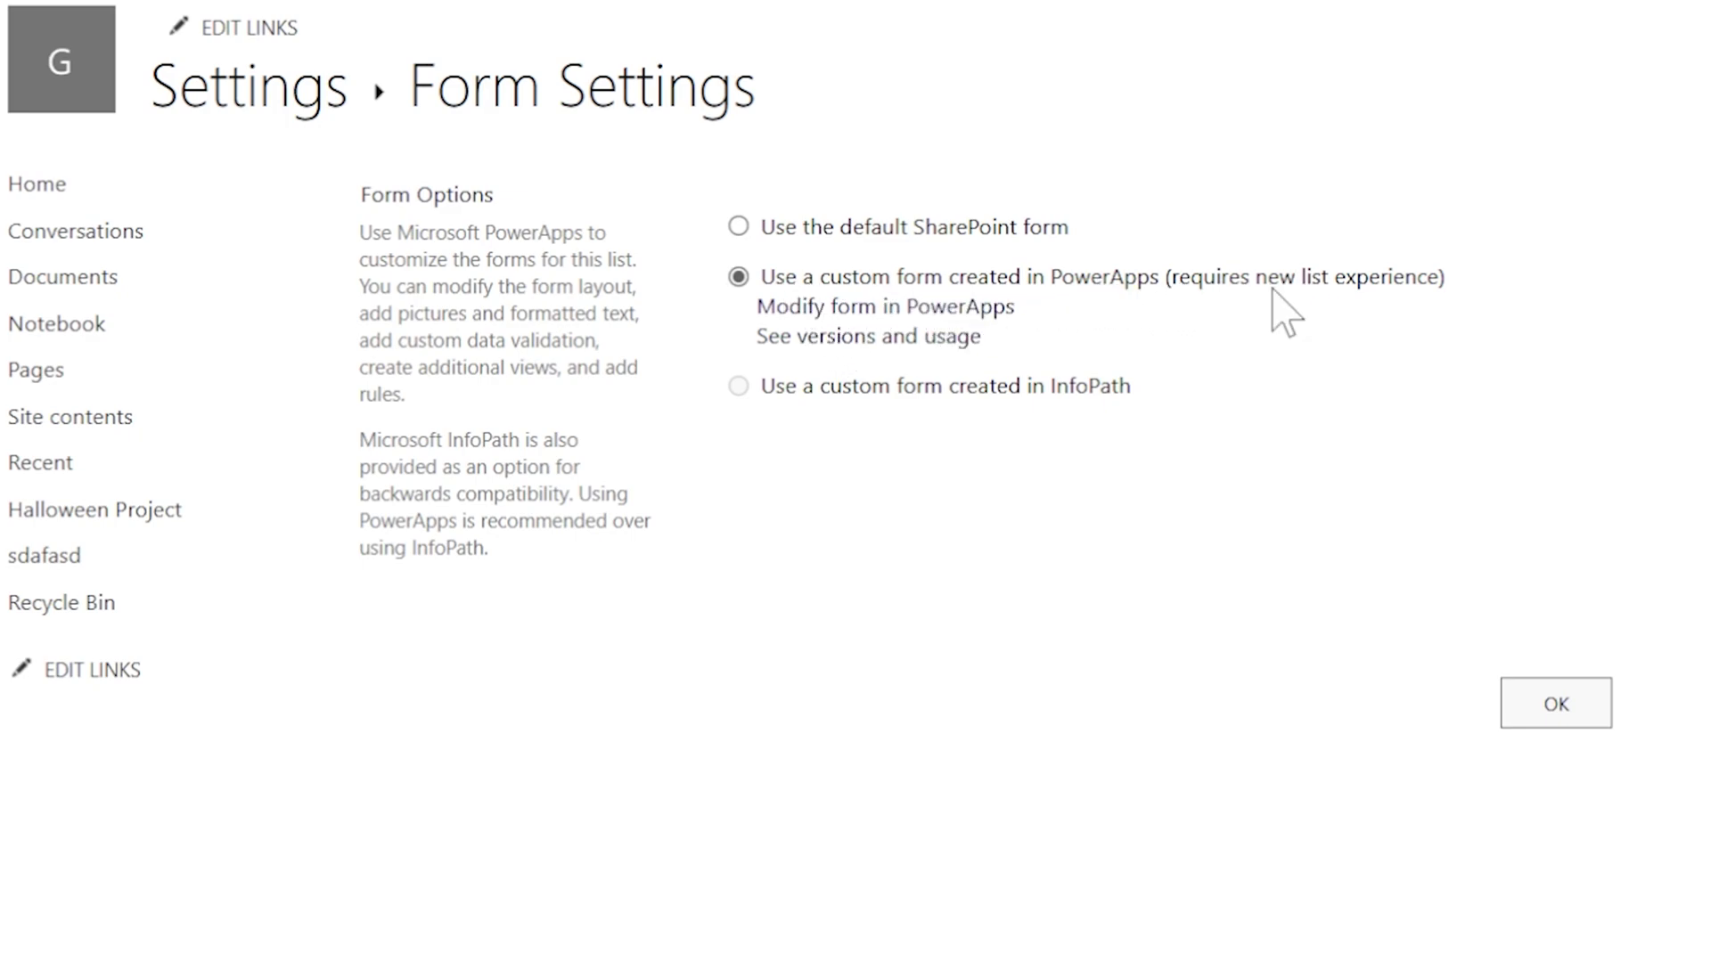
left_click(757, 231)
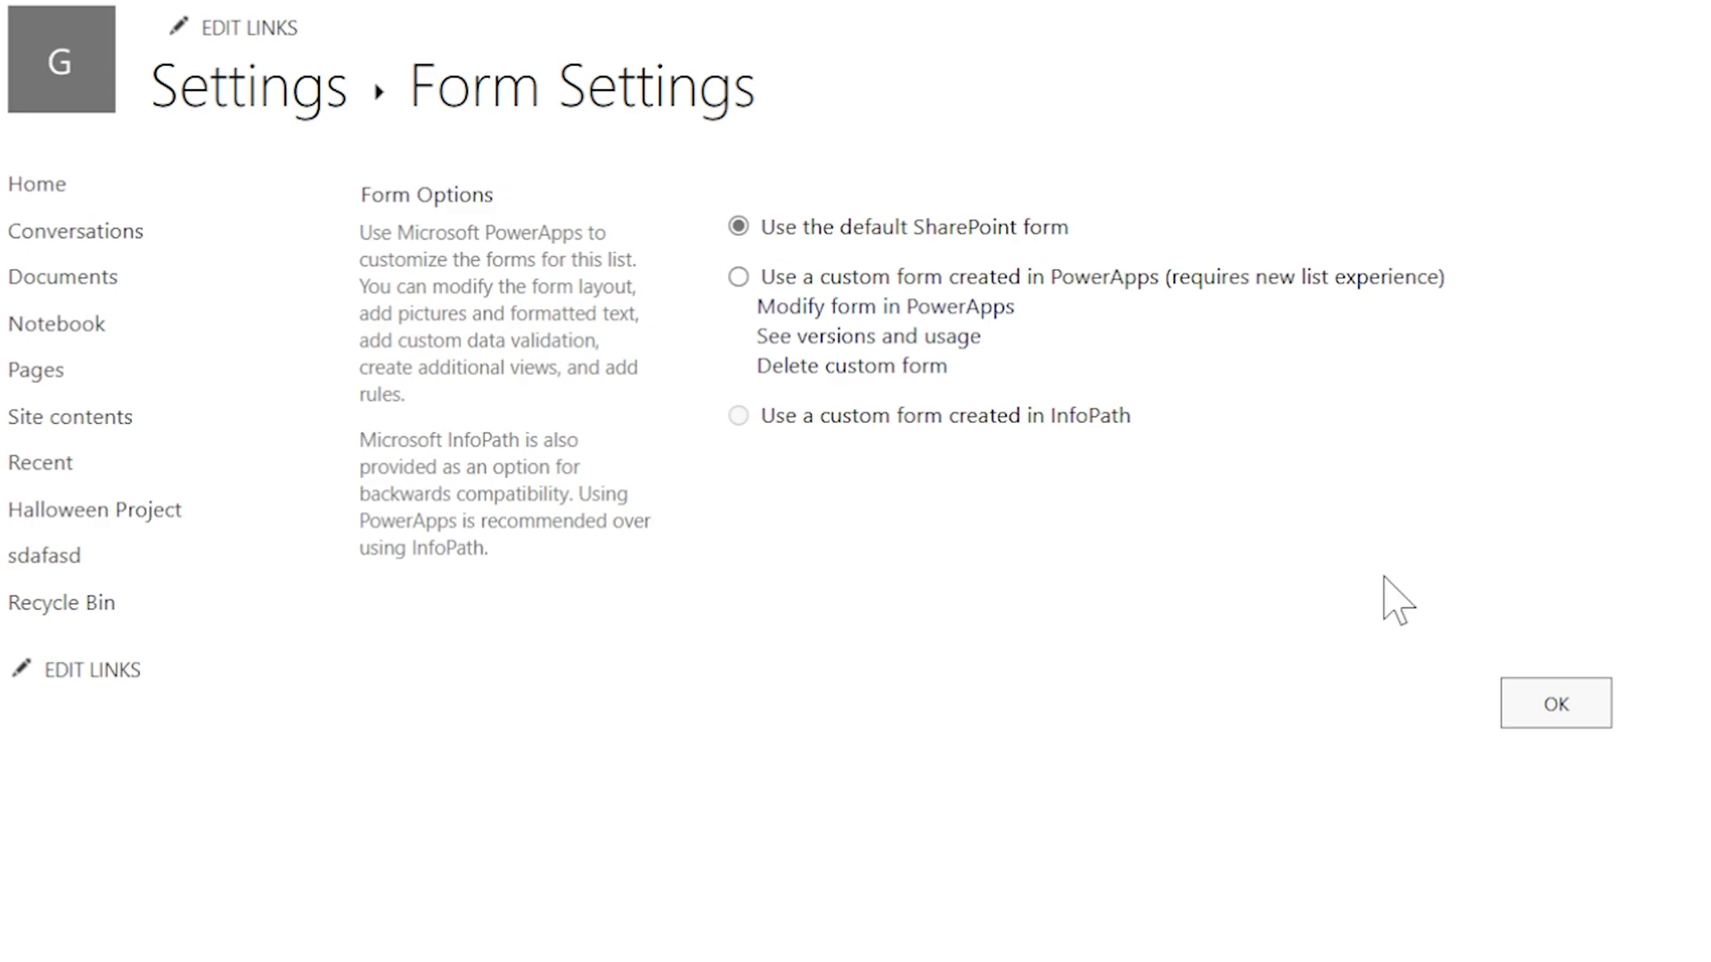
left_click(1550, 704)
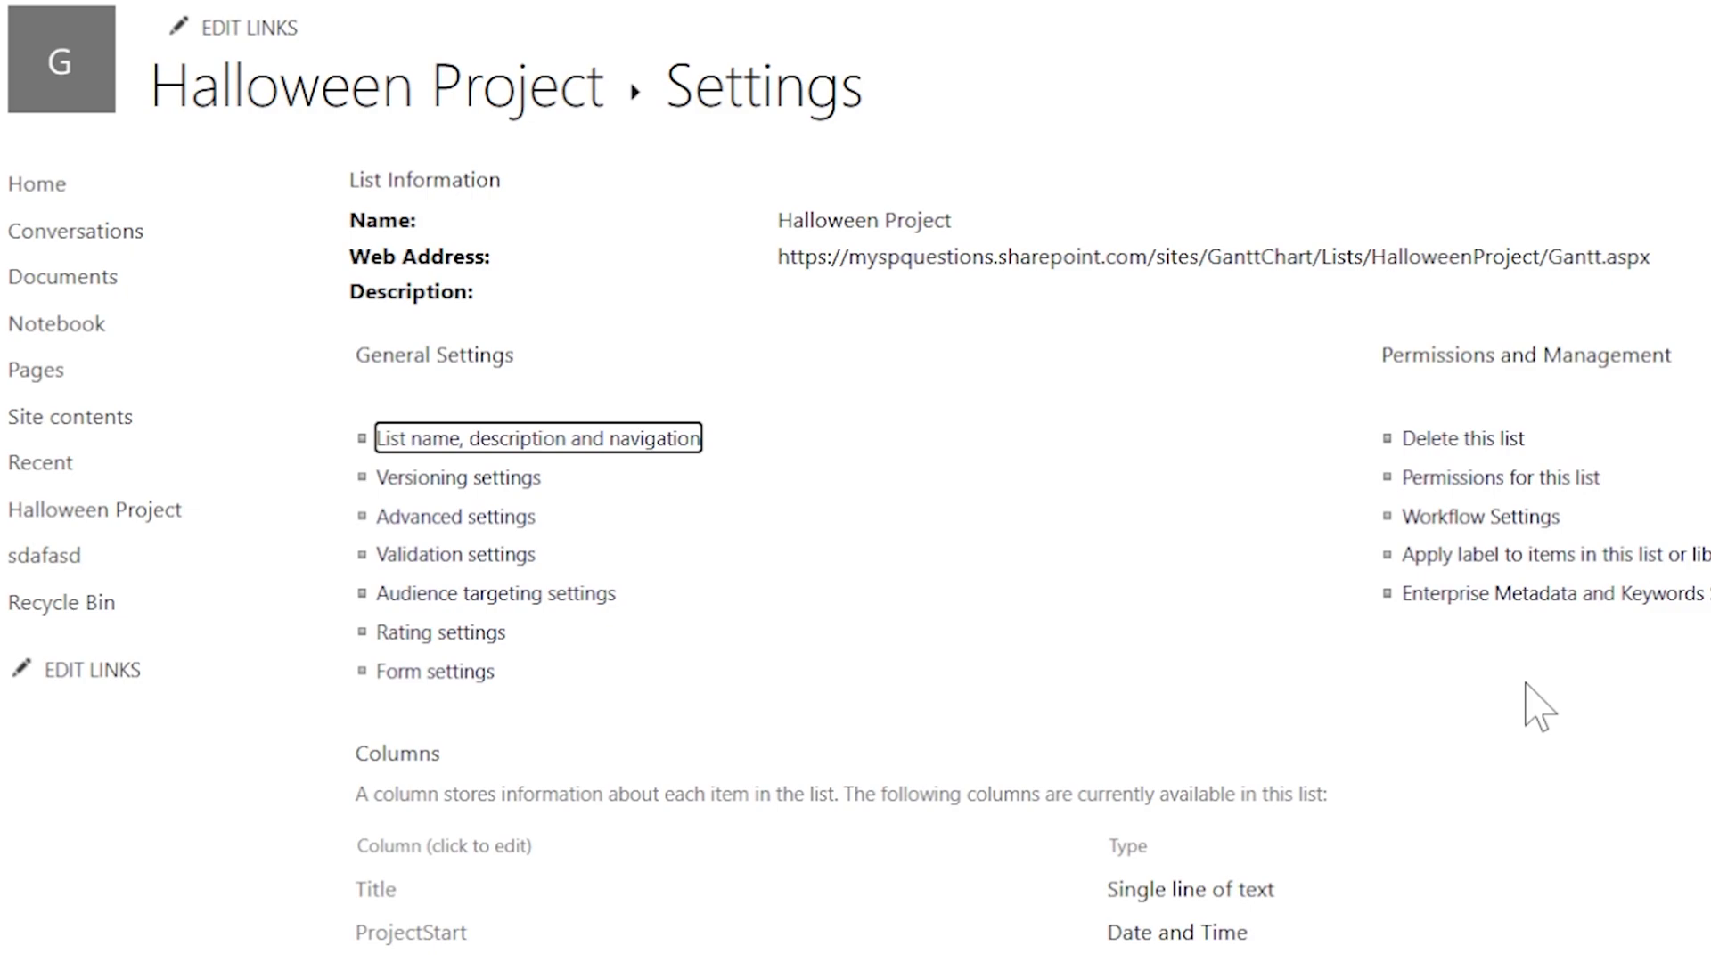
left_click(370, 103)
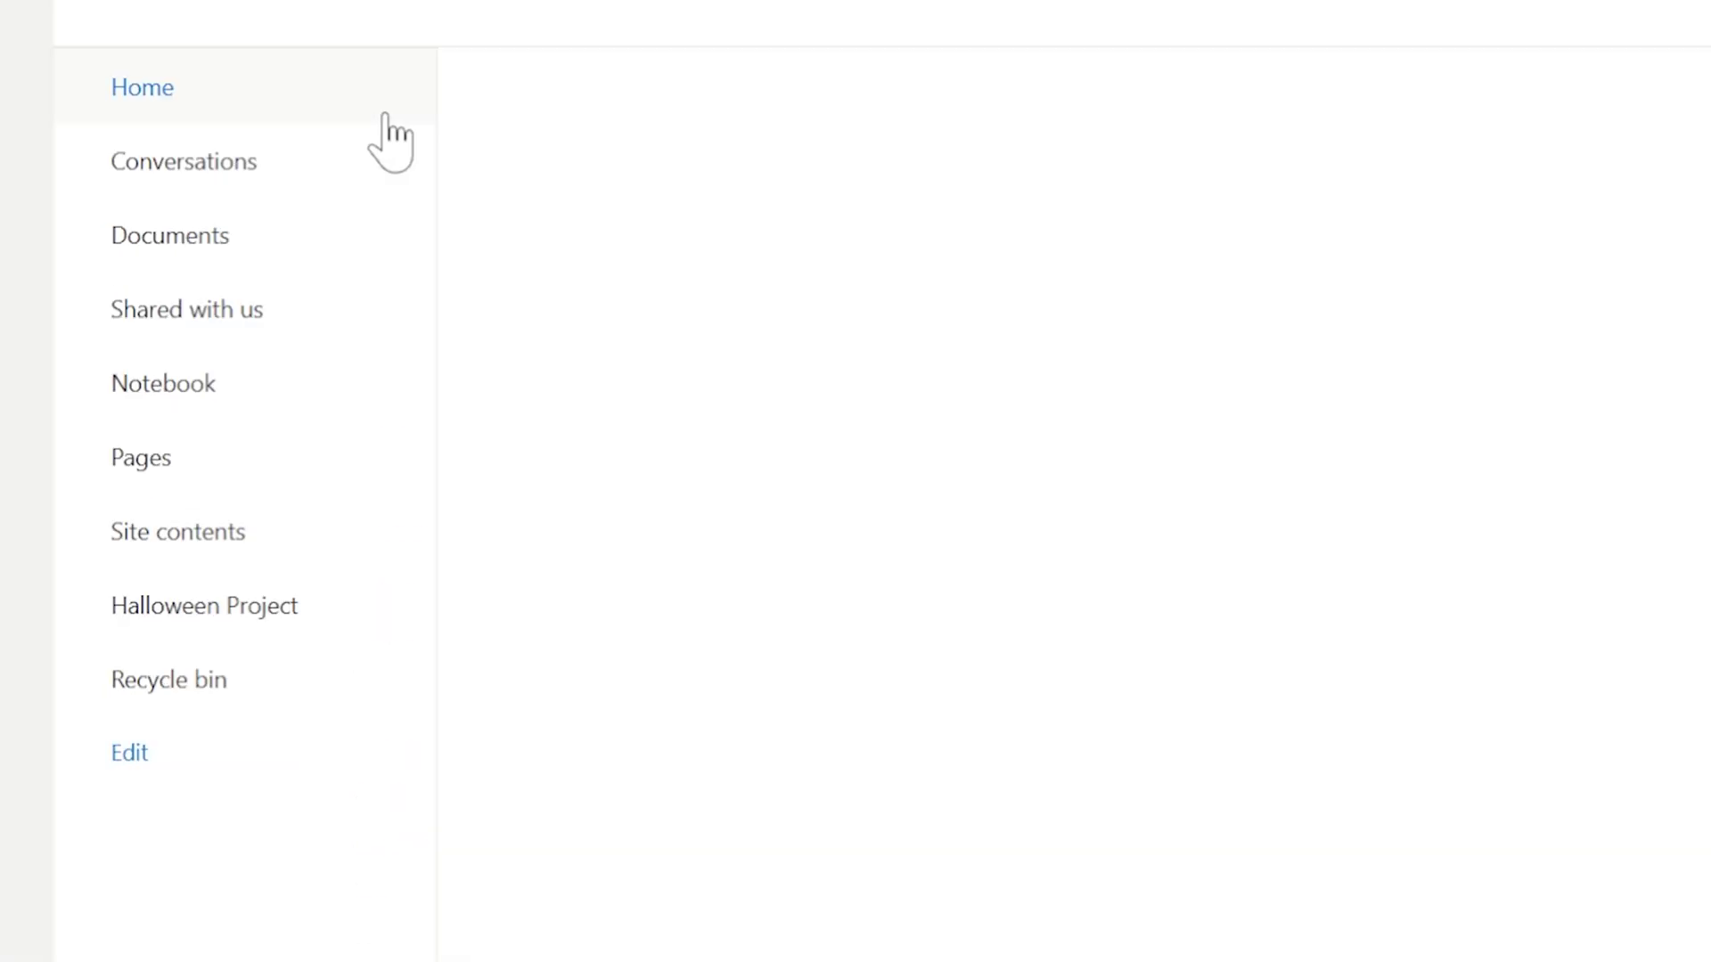
Examine the fields of the new item form after the switch to the default SharePoint form.
left_click(573, 98)
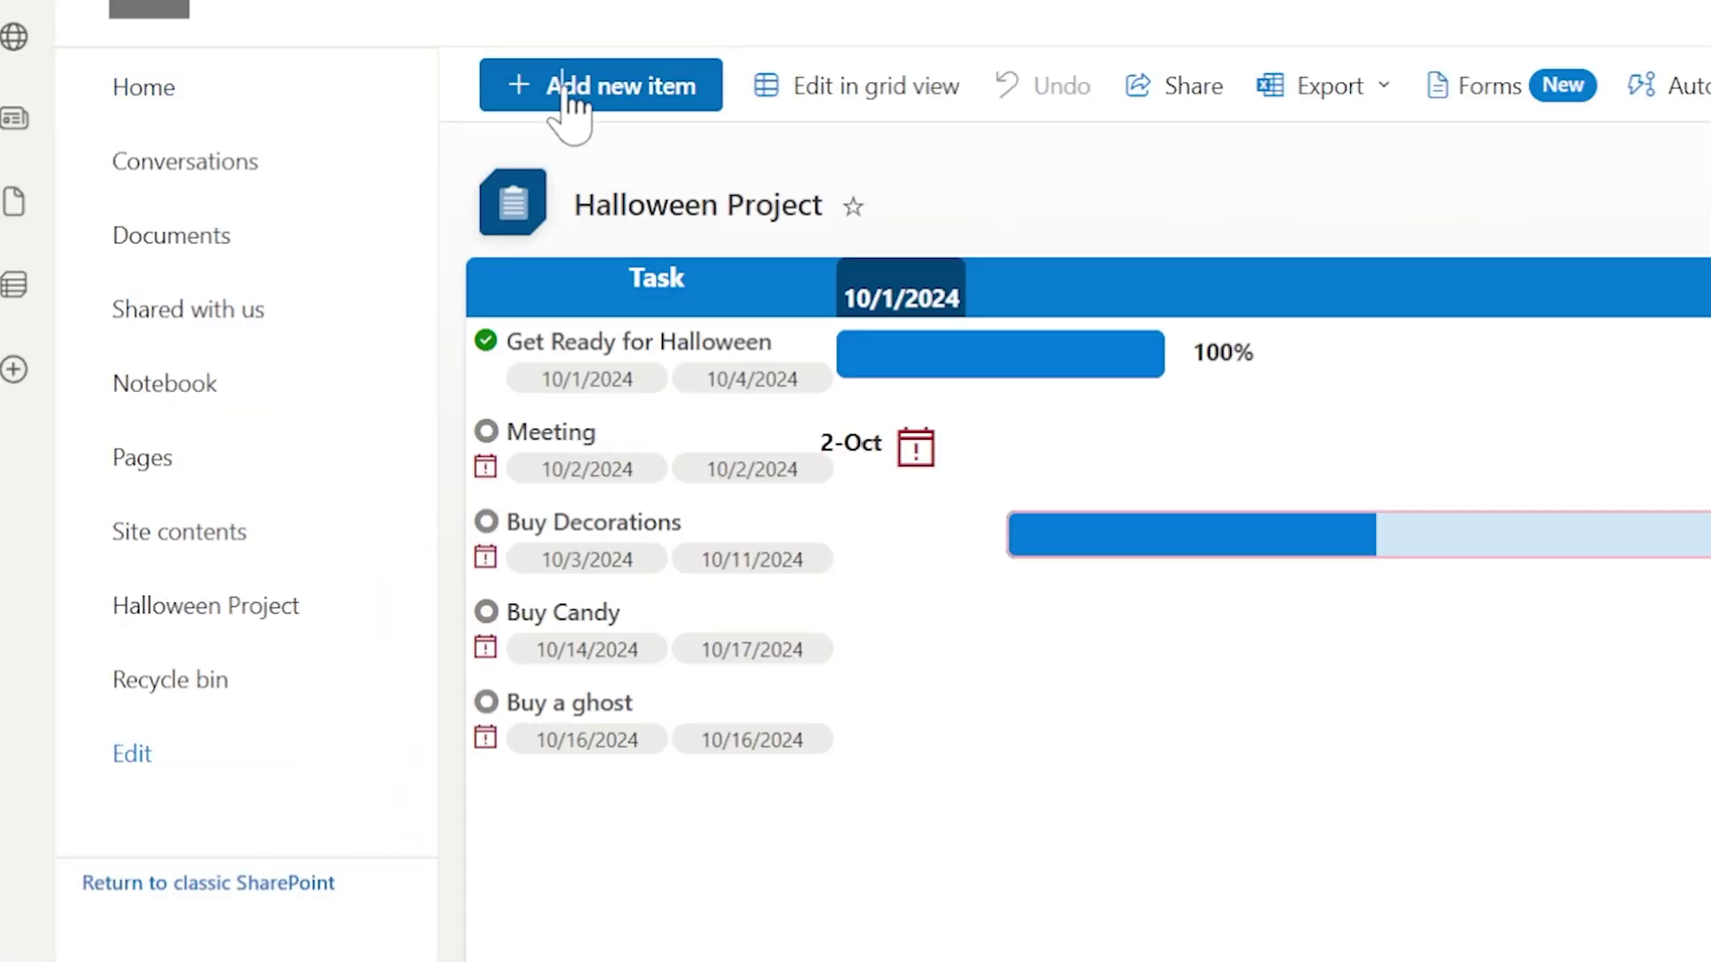
scroll(1234, 563, "down", 5)
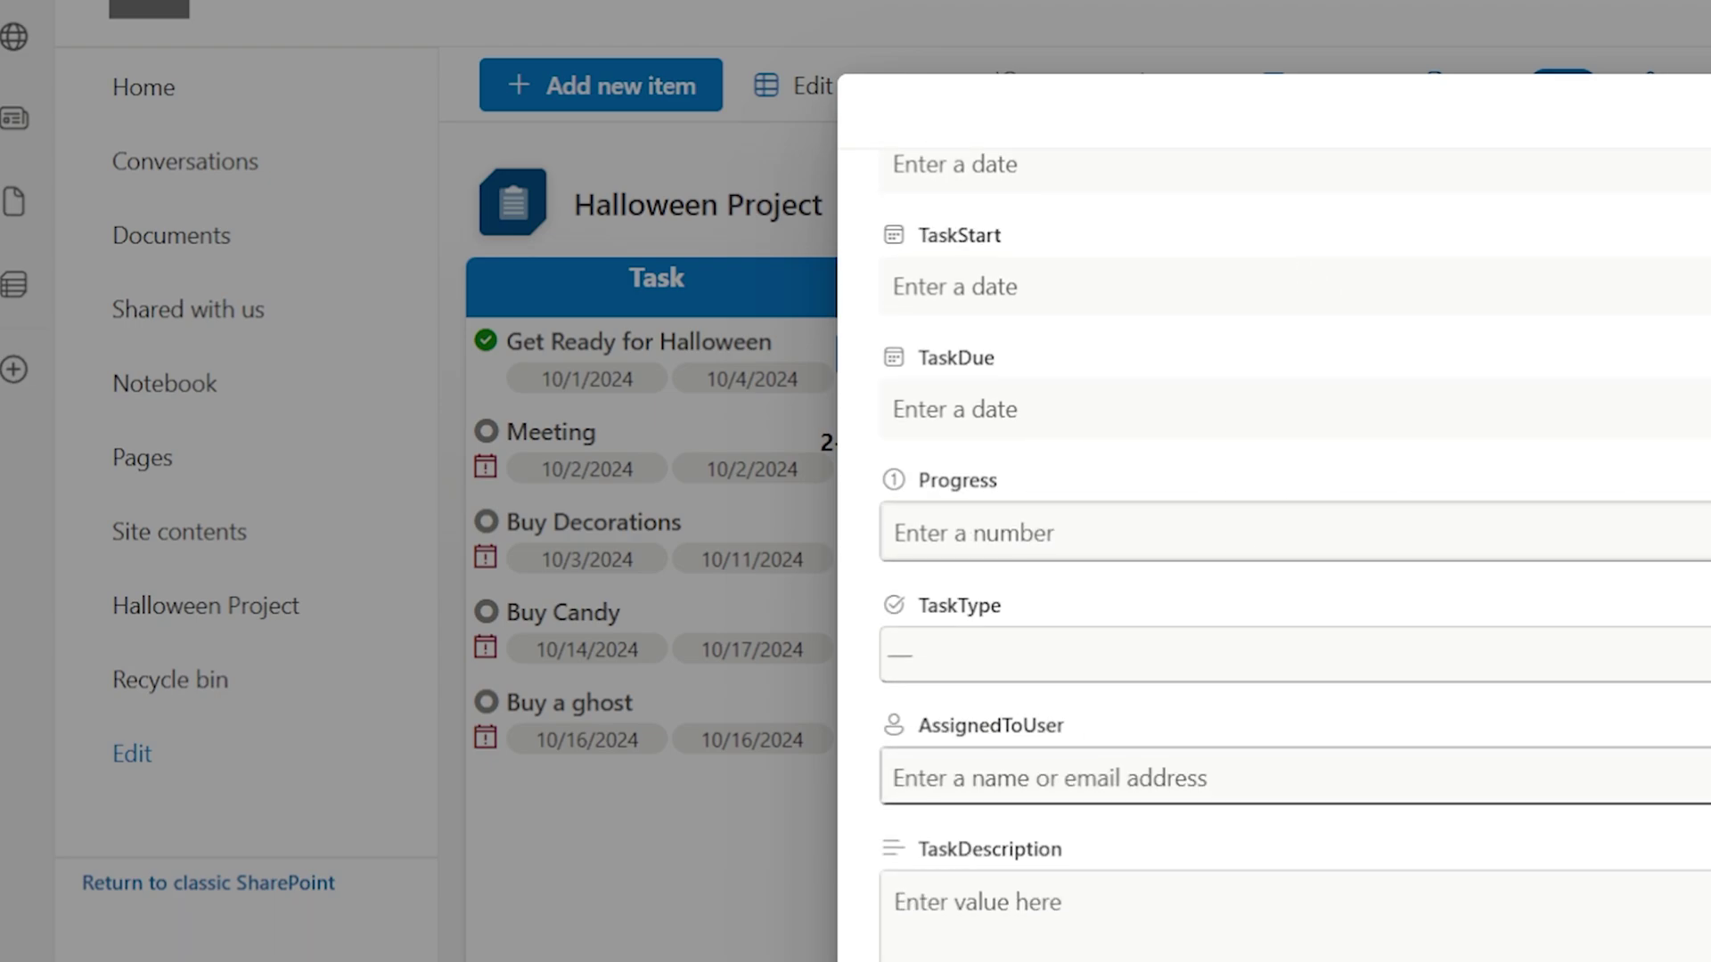
scroll(1234, 563, "up", 5)
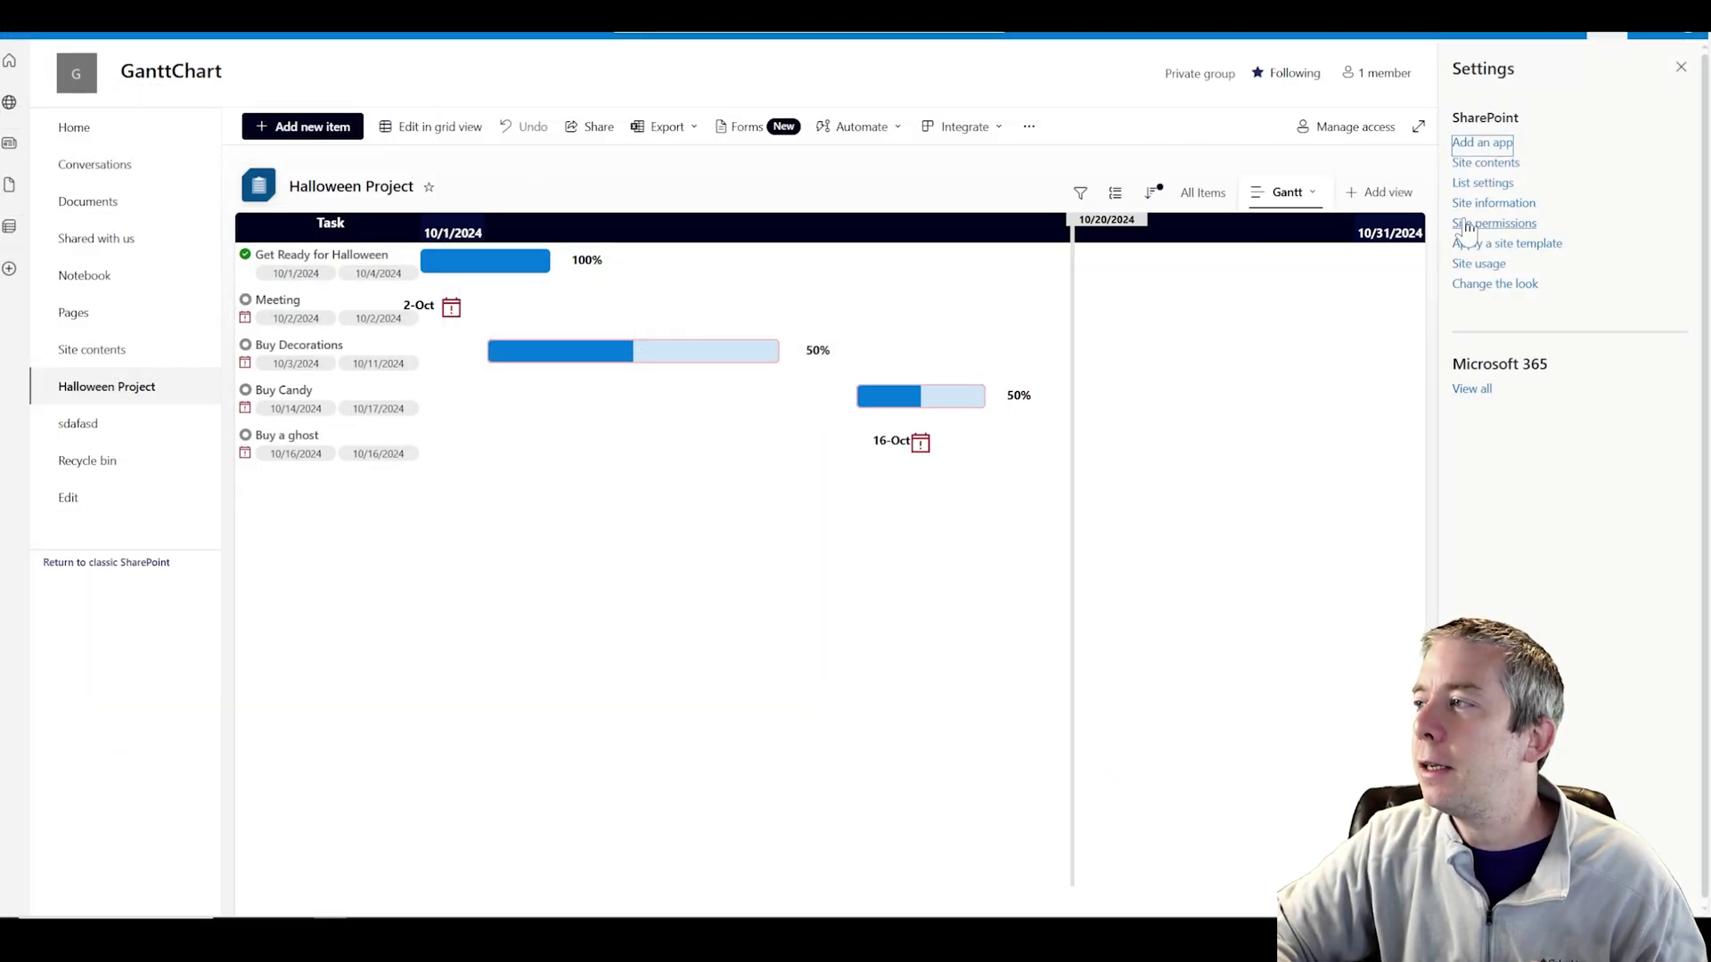
Delete the list's custom Power Apps form in the form settings and return to the Halloween Project list.
left_click(1497, 183)
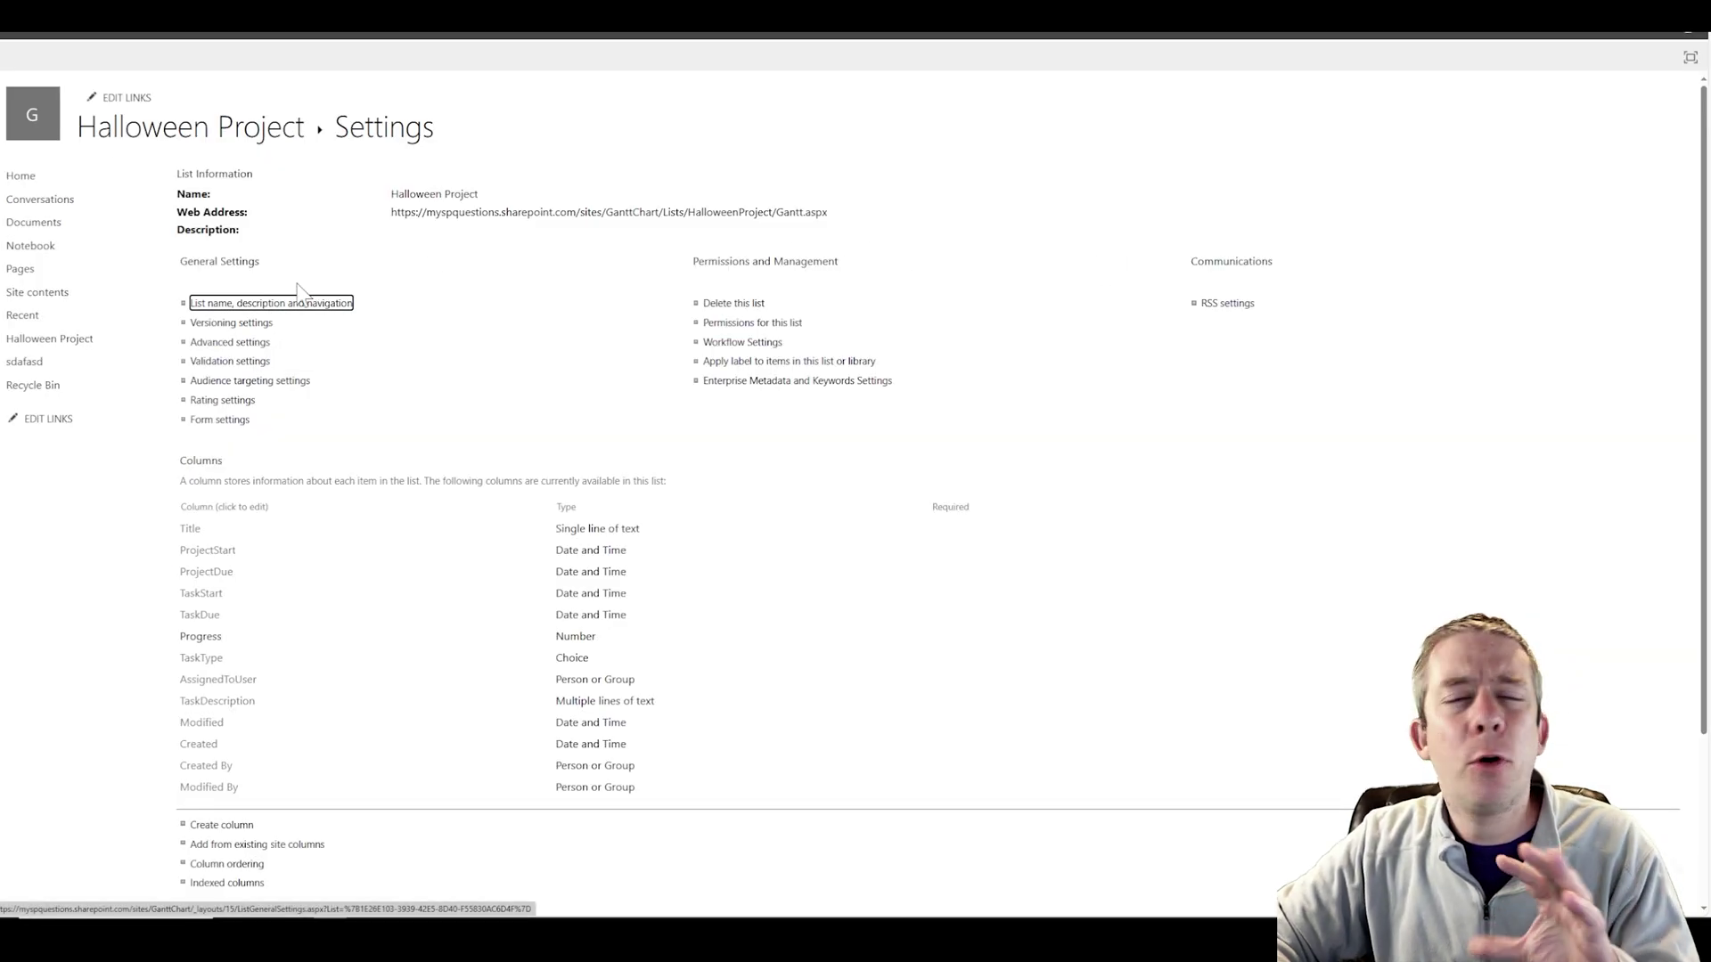
left_click(214, 437)
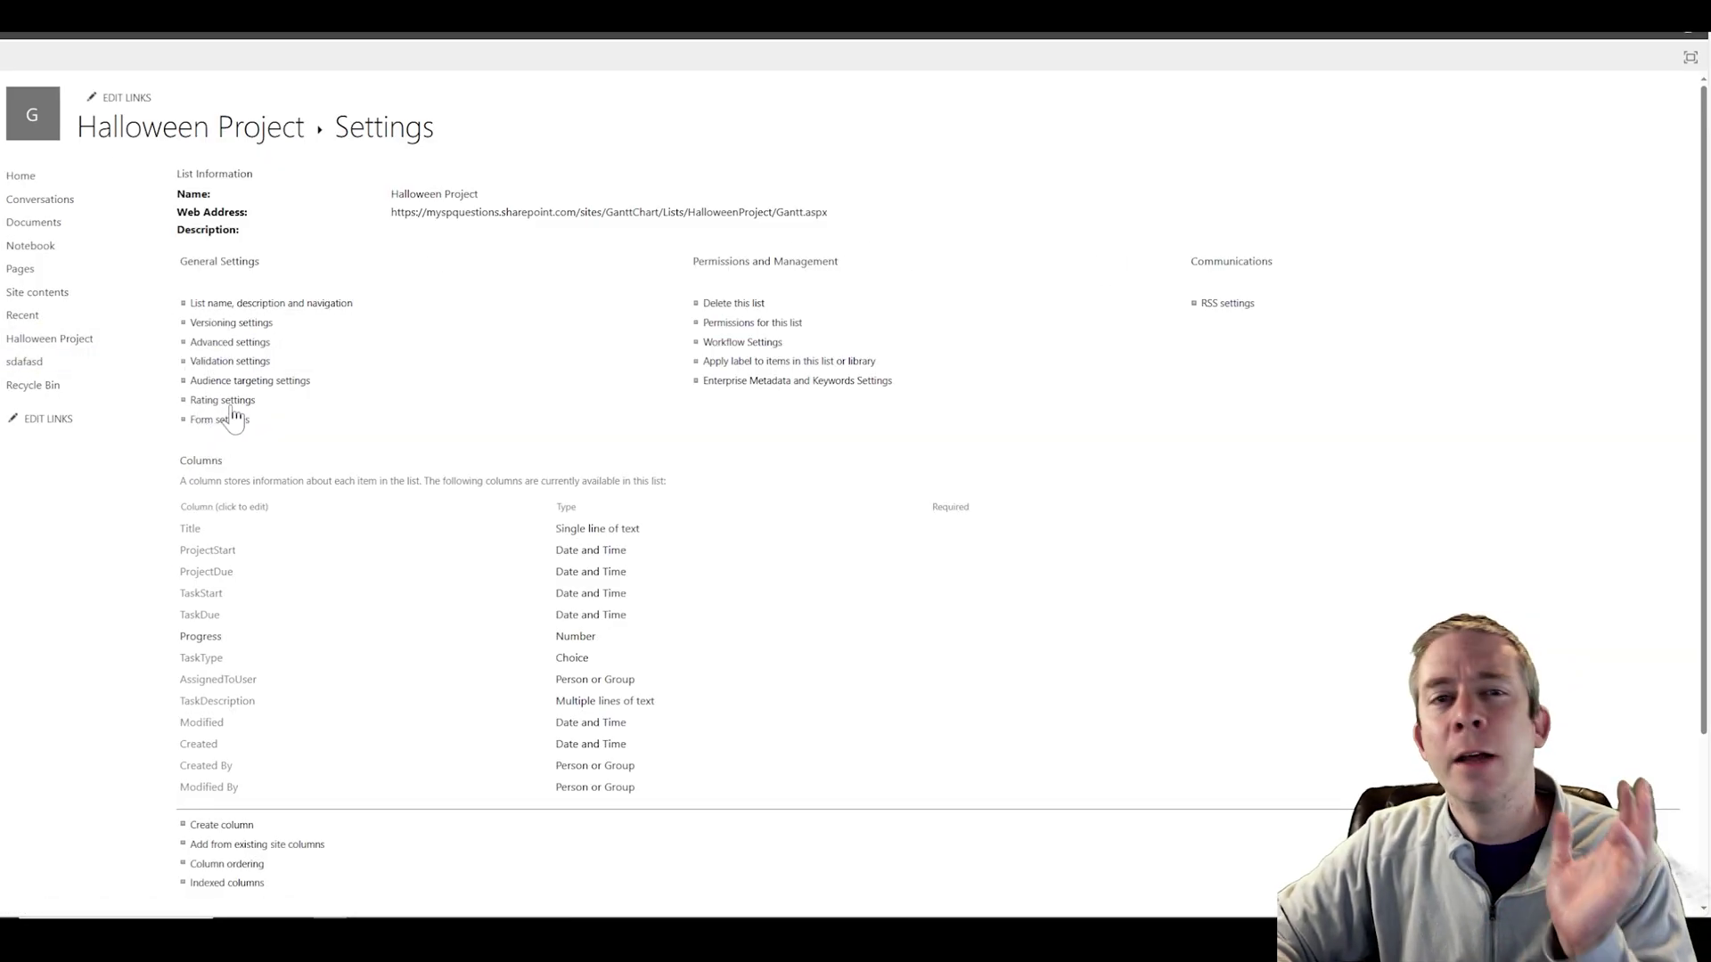
left_click(227, 418)
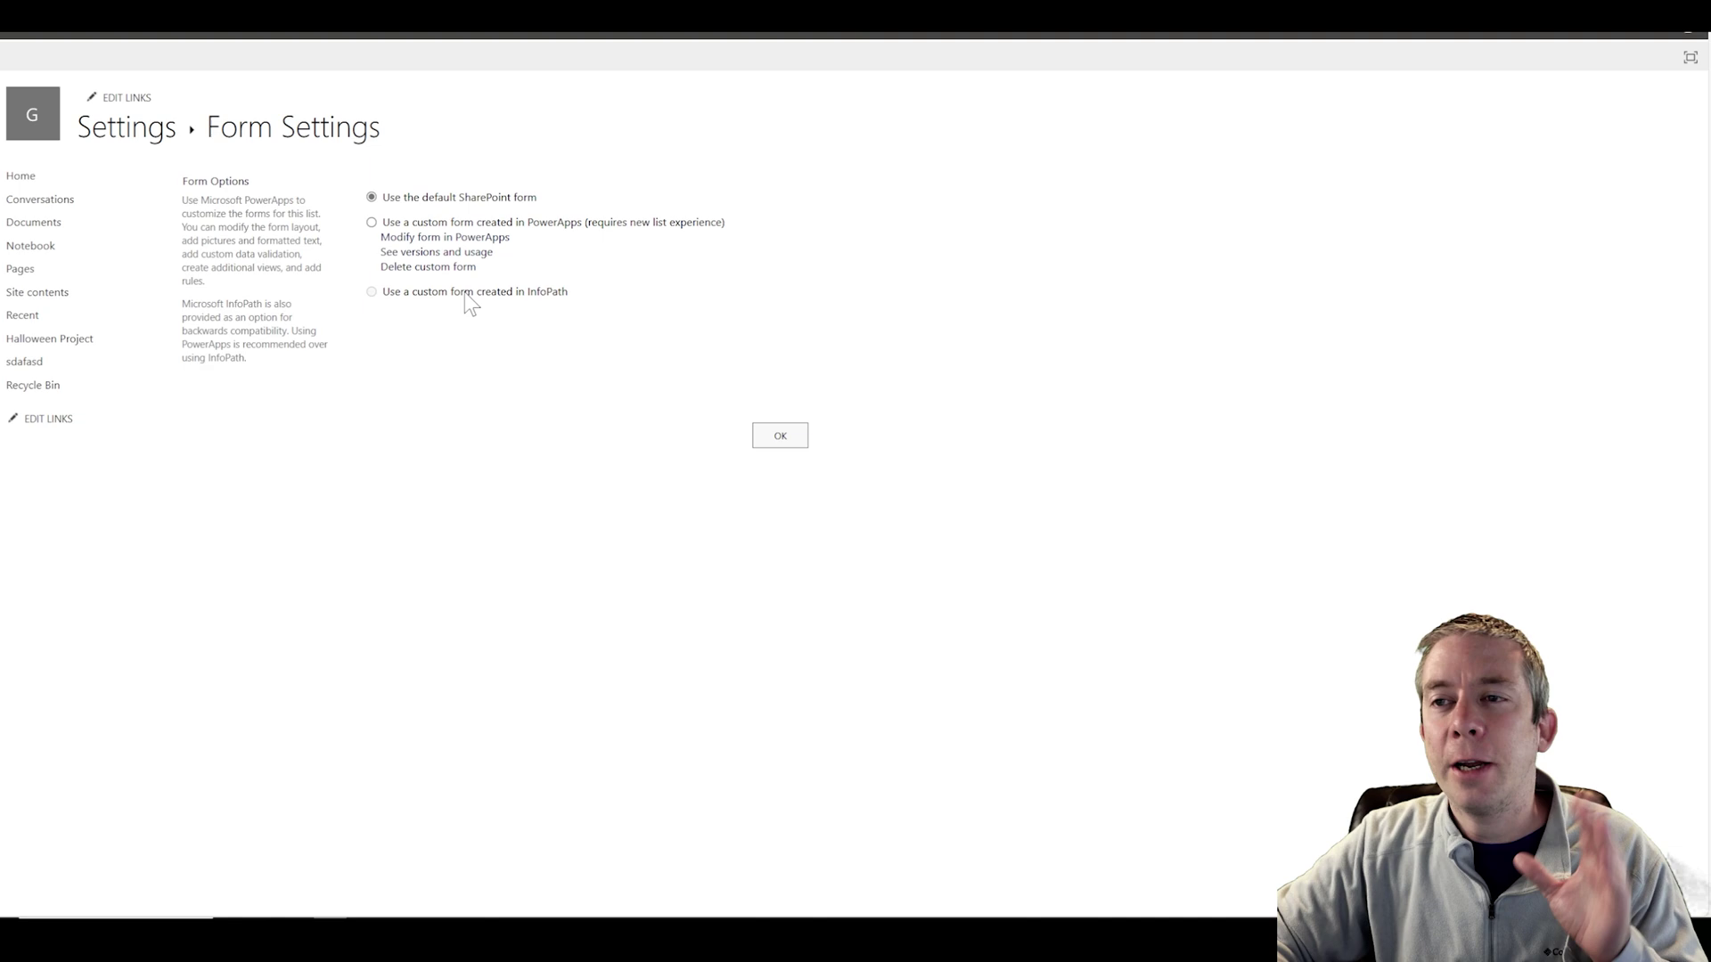
left_click(418, 278)
left_click(901, 59)
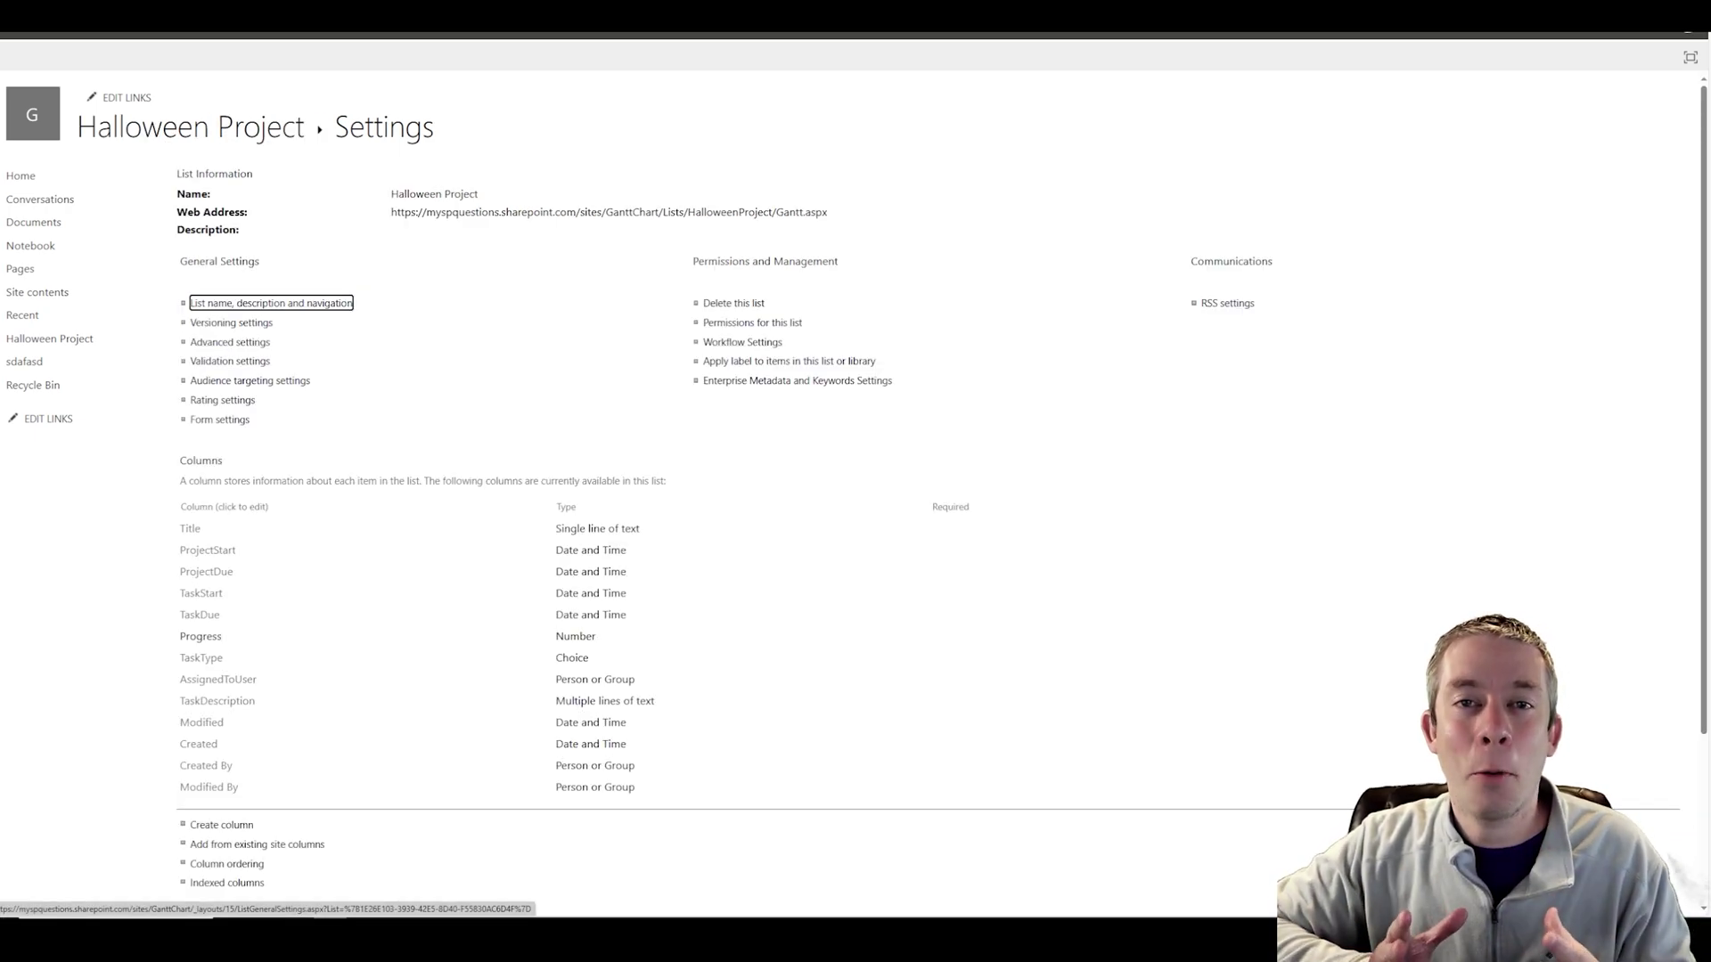
left_click(276, 134)
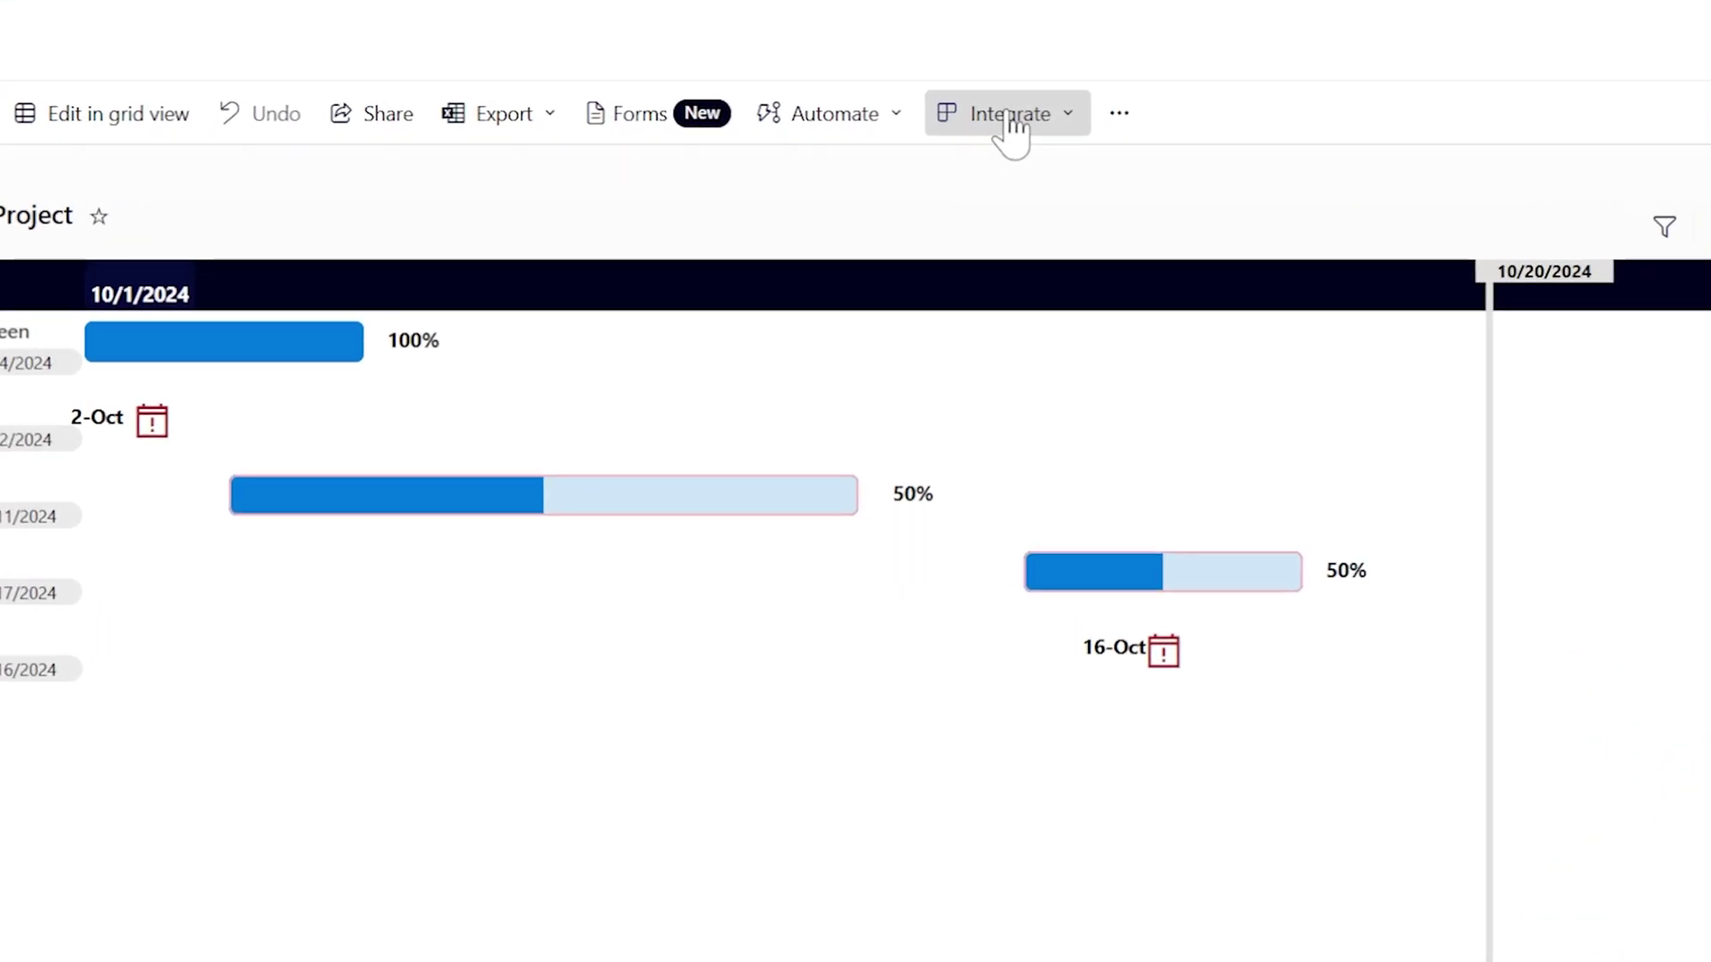
Check the list's integration options and the default form for a new item, then close the form.
left_click(1012, 120)
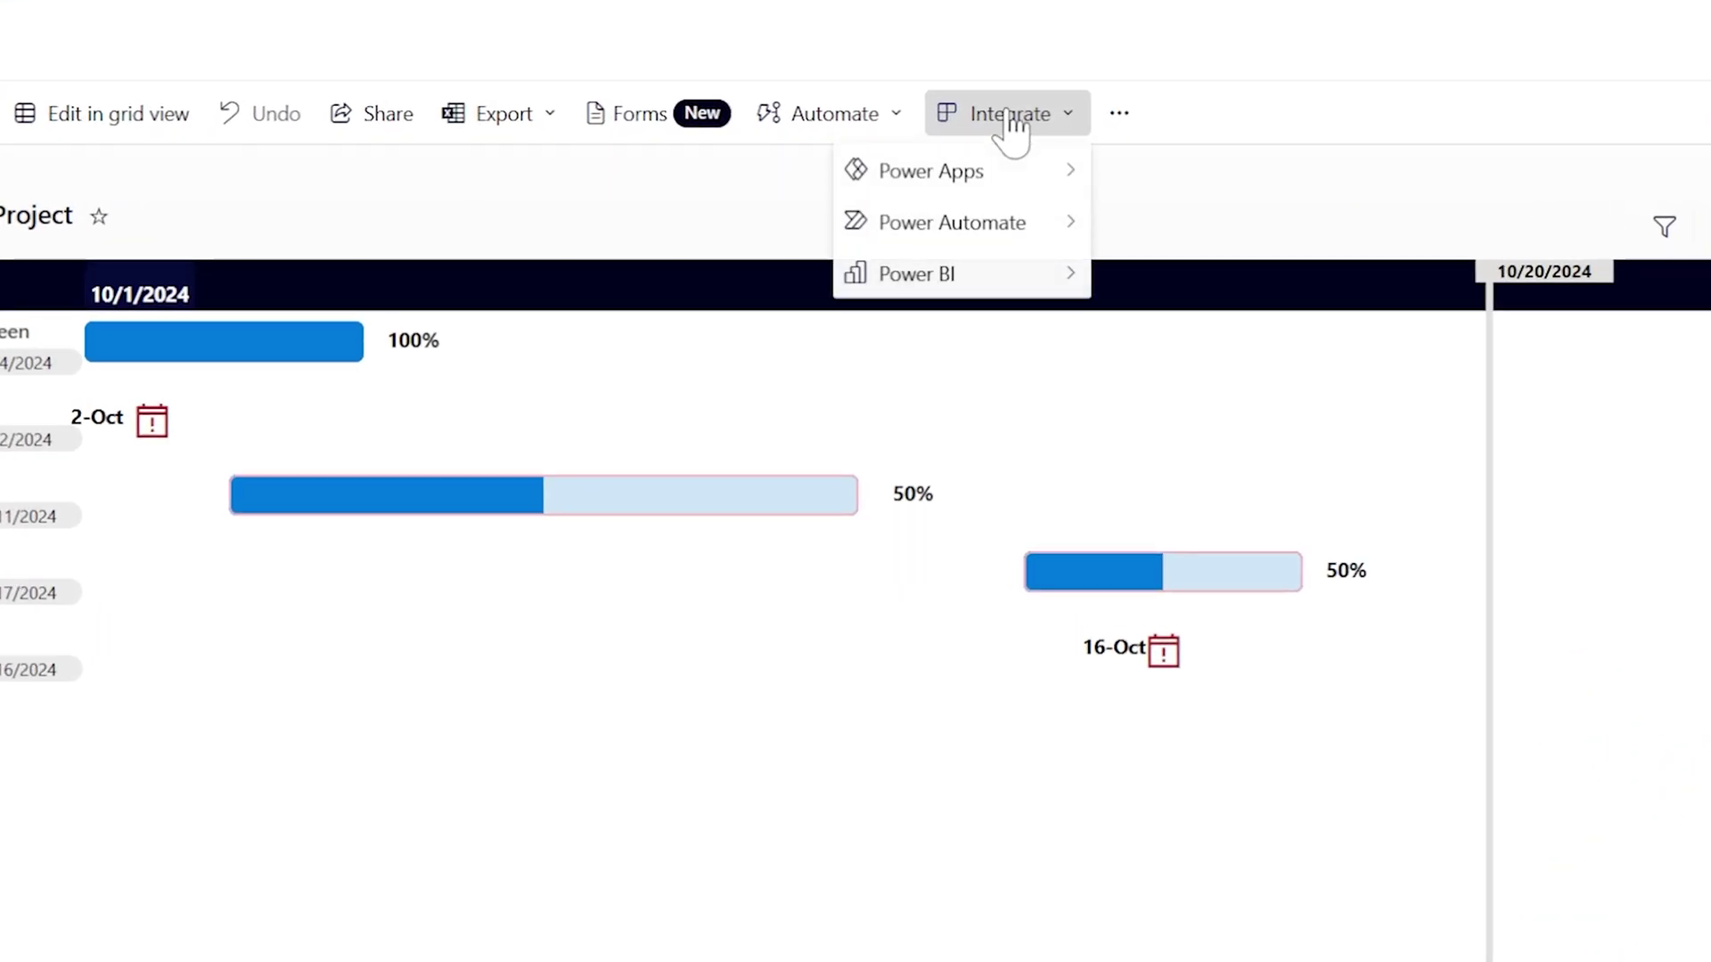
mouse_move(966, 183)
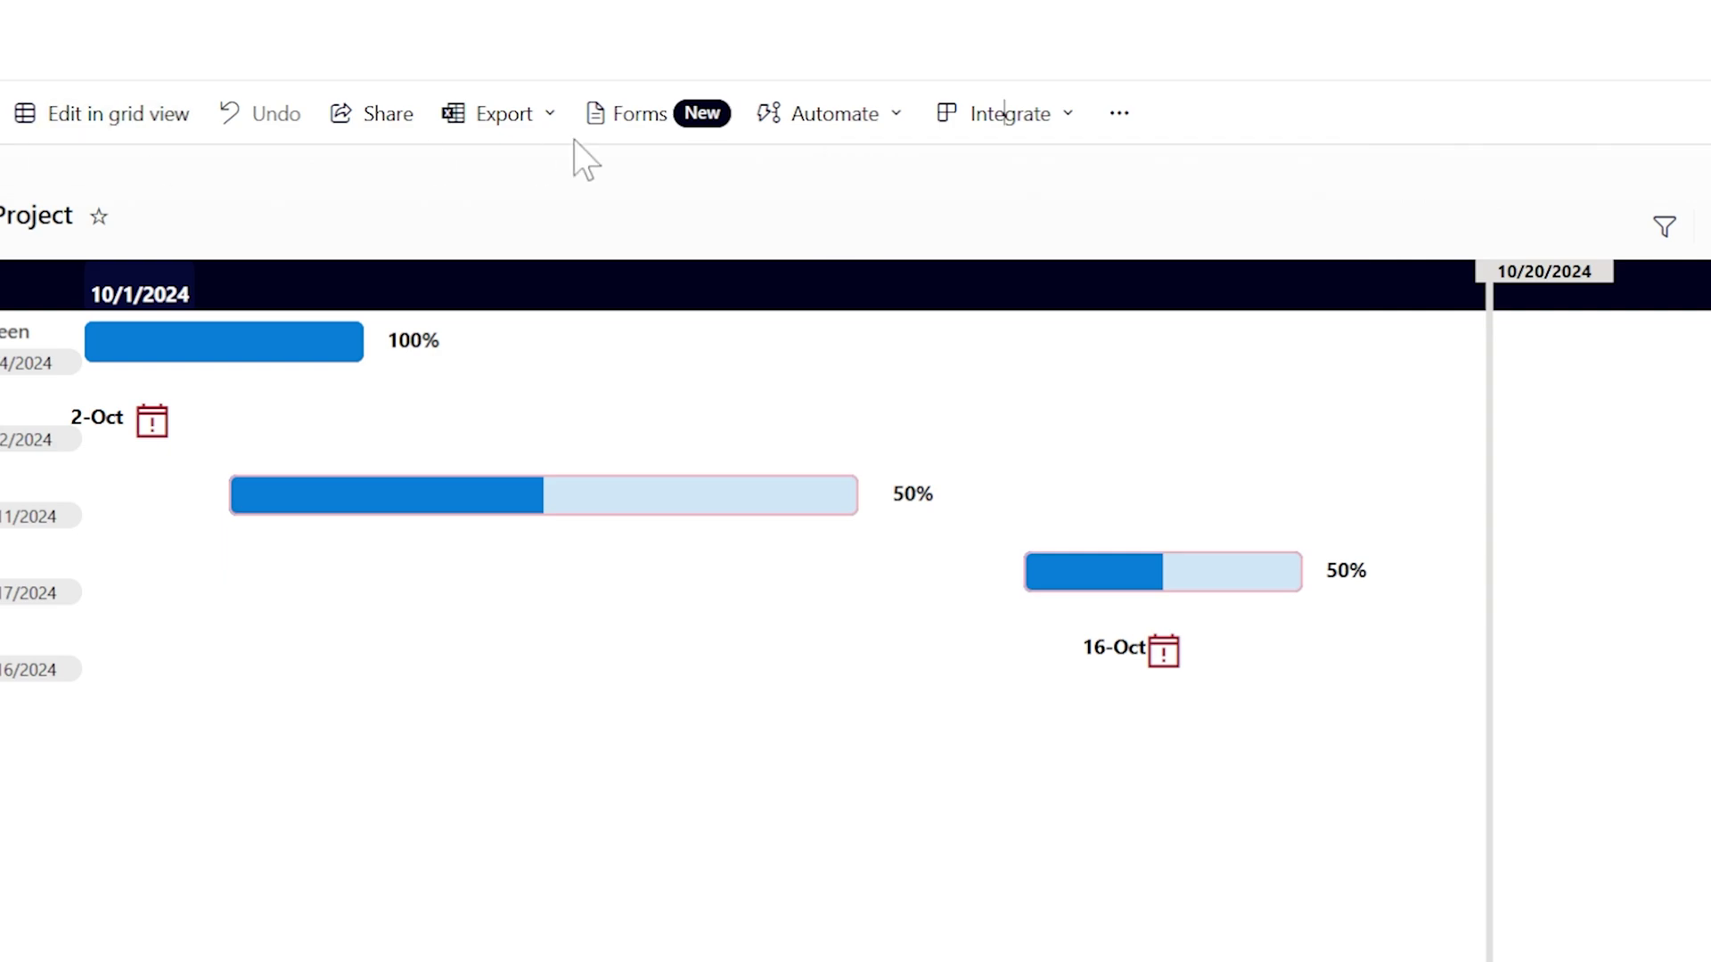
scroll(1150, 271, "down", 2)
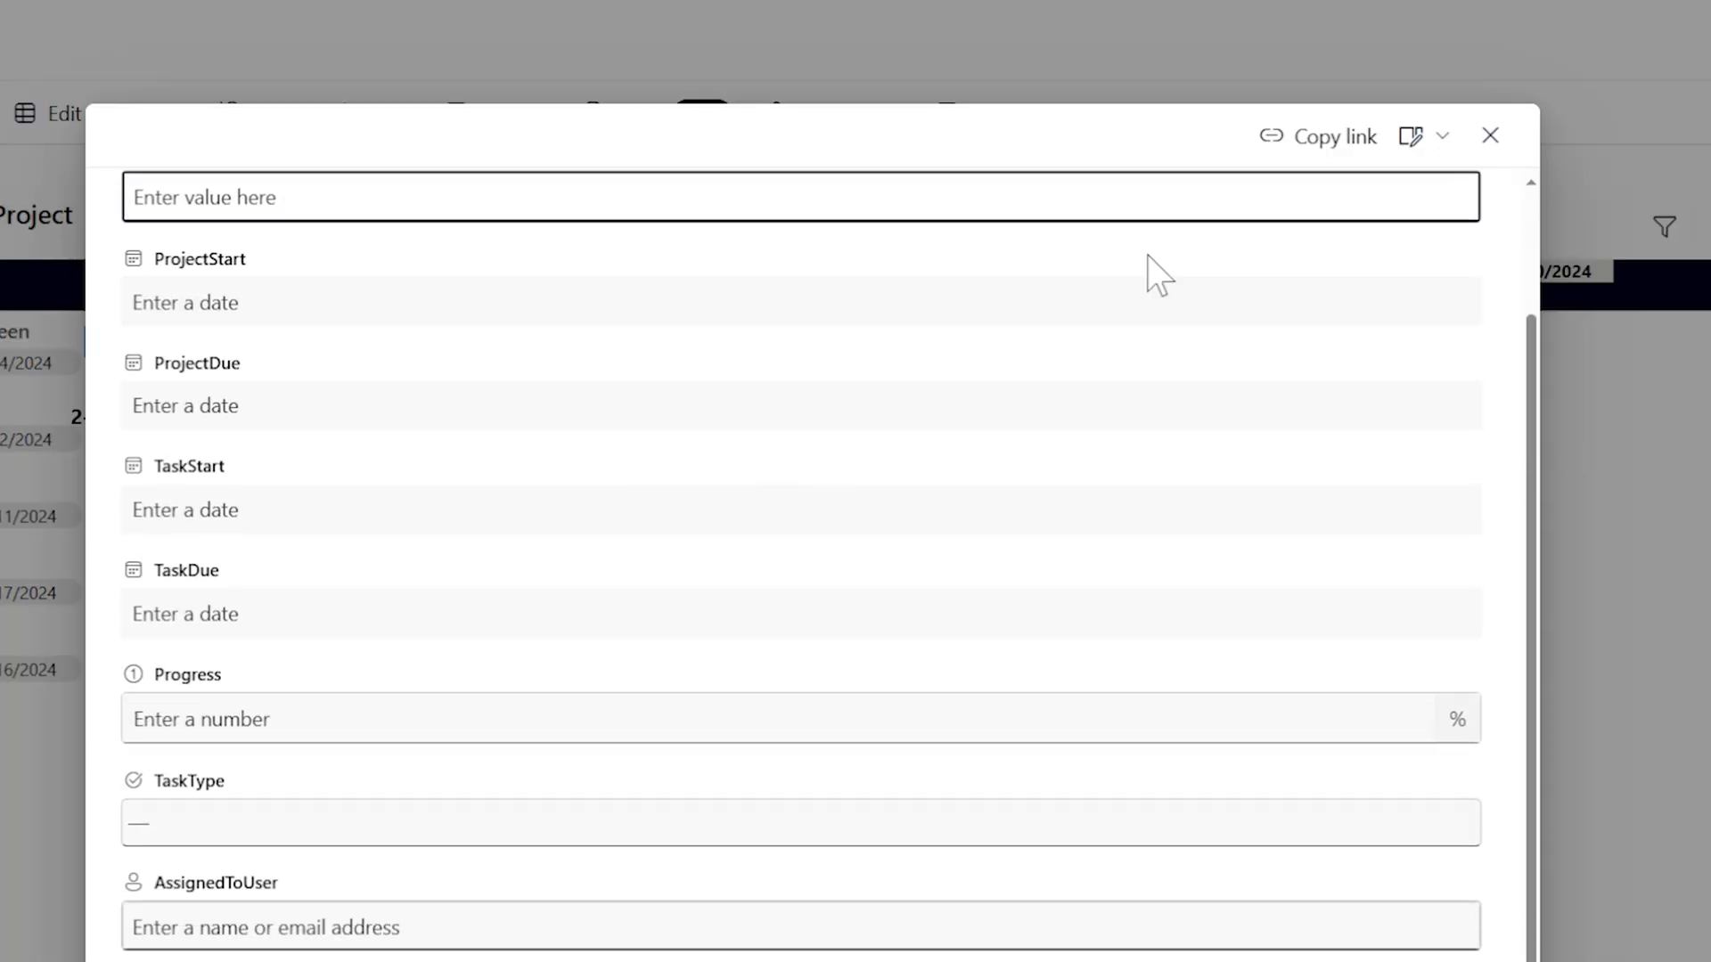
left_click(1490, 138)
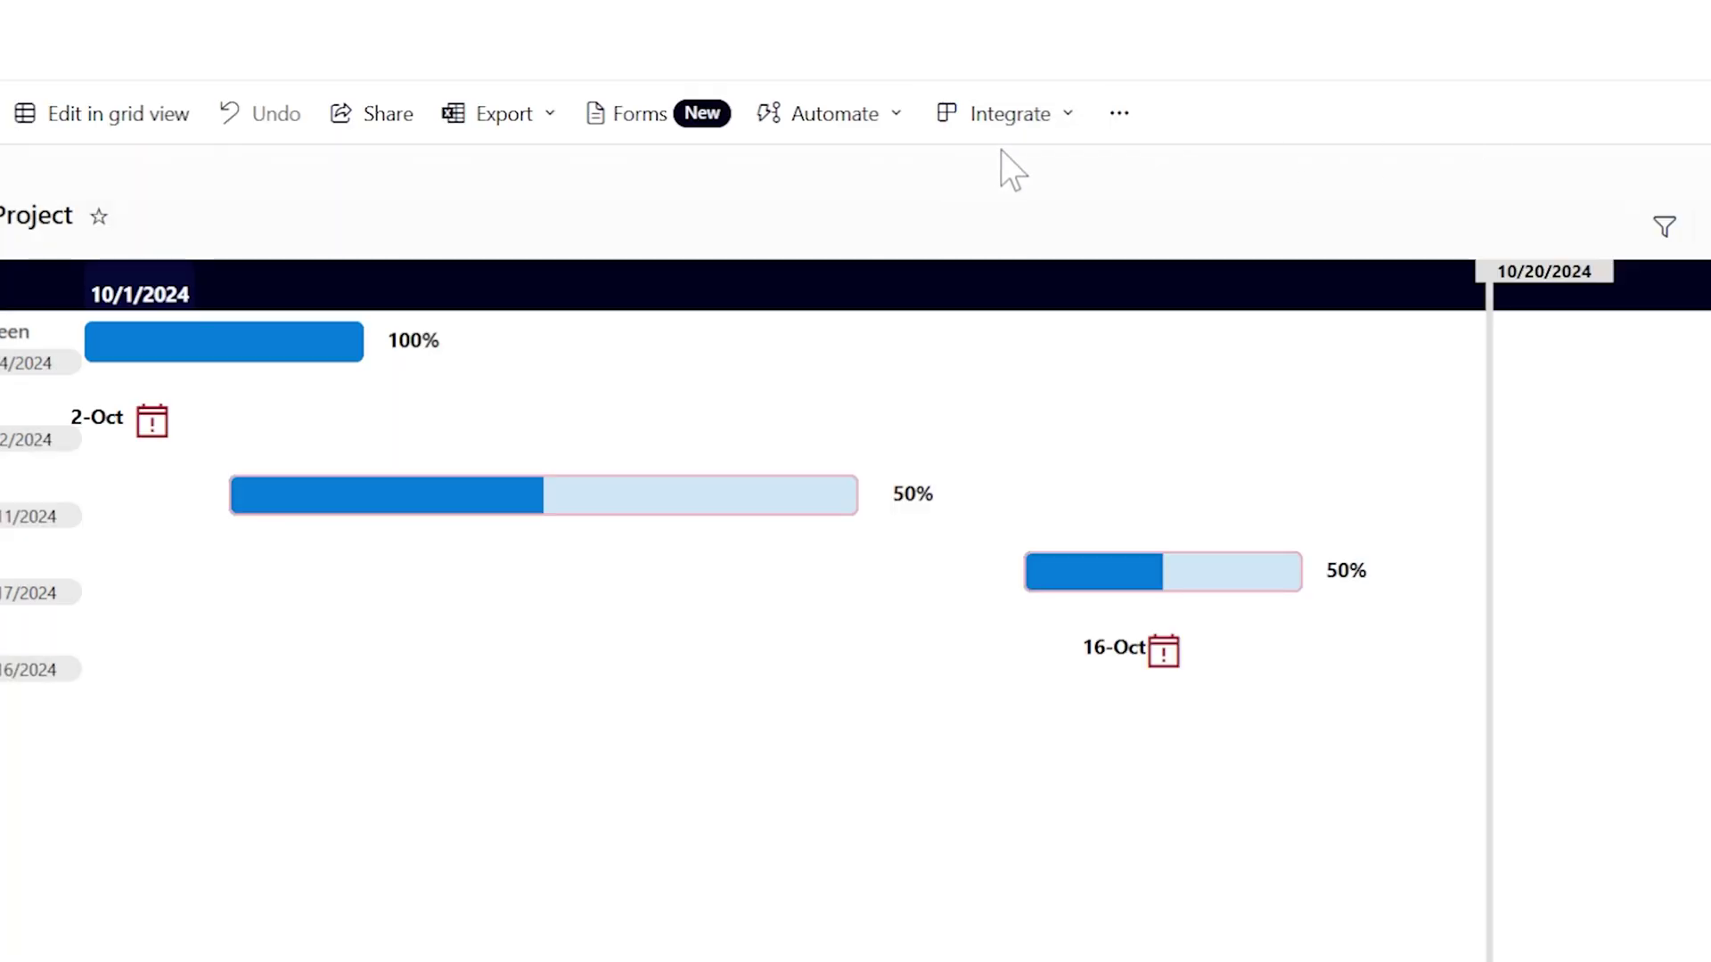
Open the Halloween Project list's form for customization in Power Apps.
left_click(1029, 112)
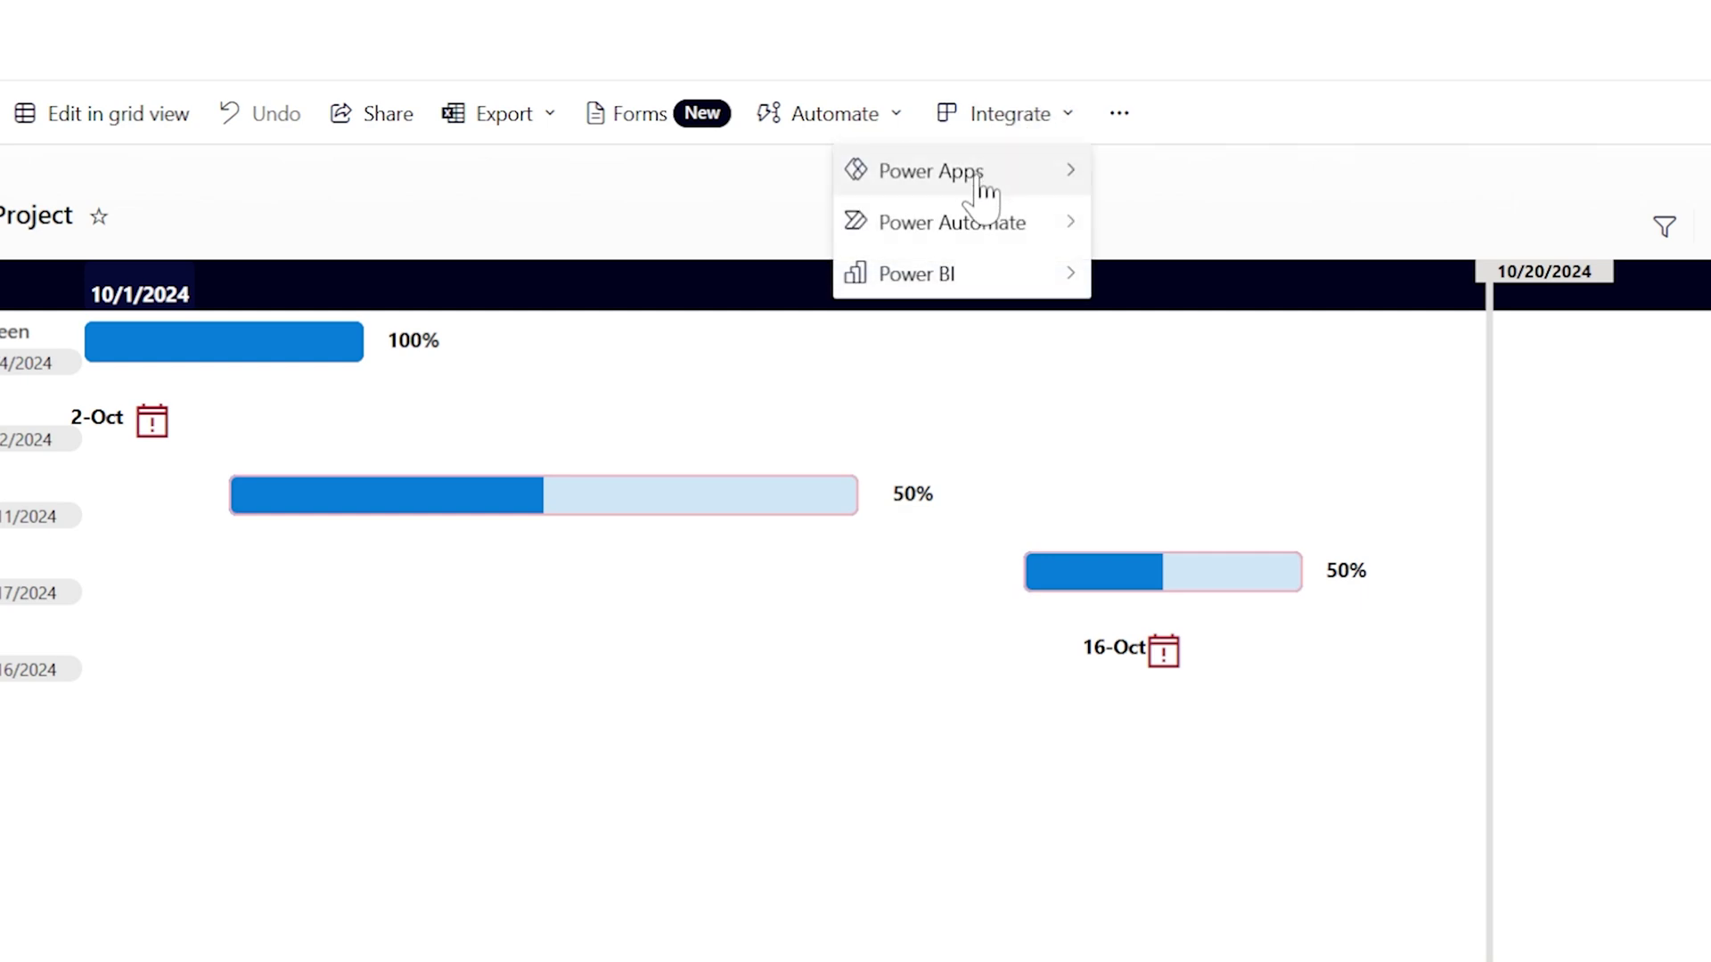
left_click(1165, 274)
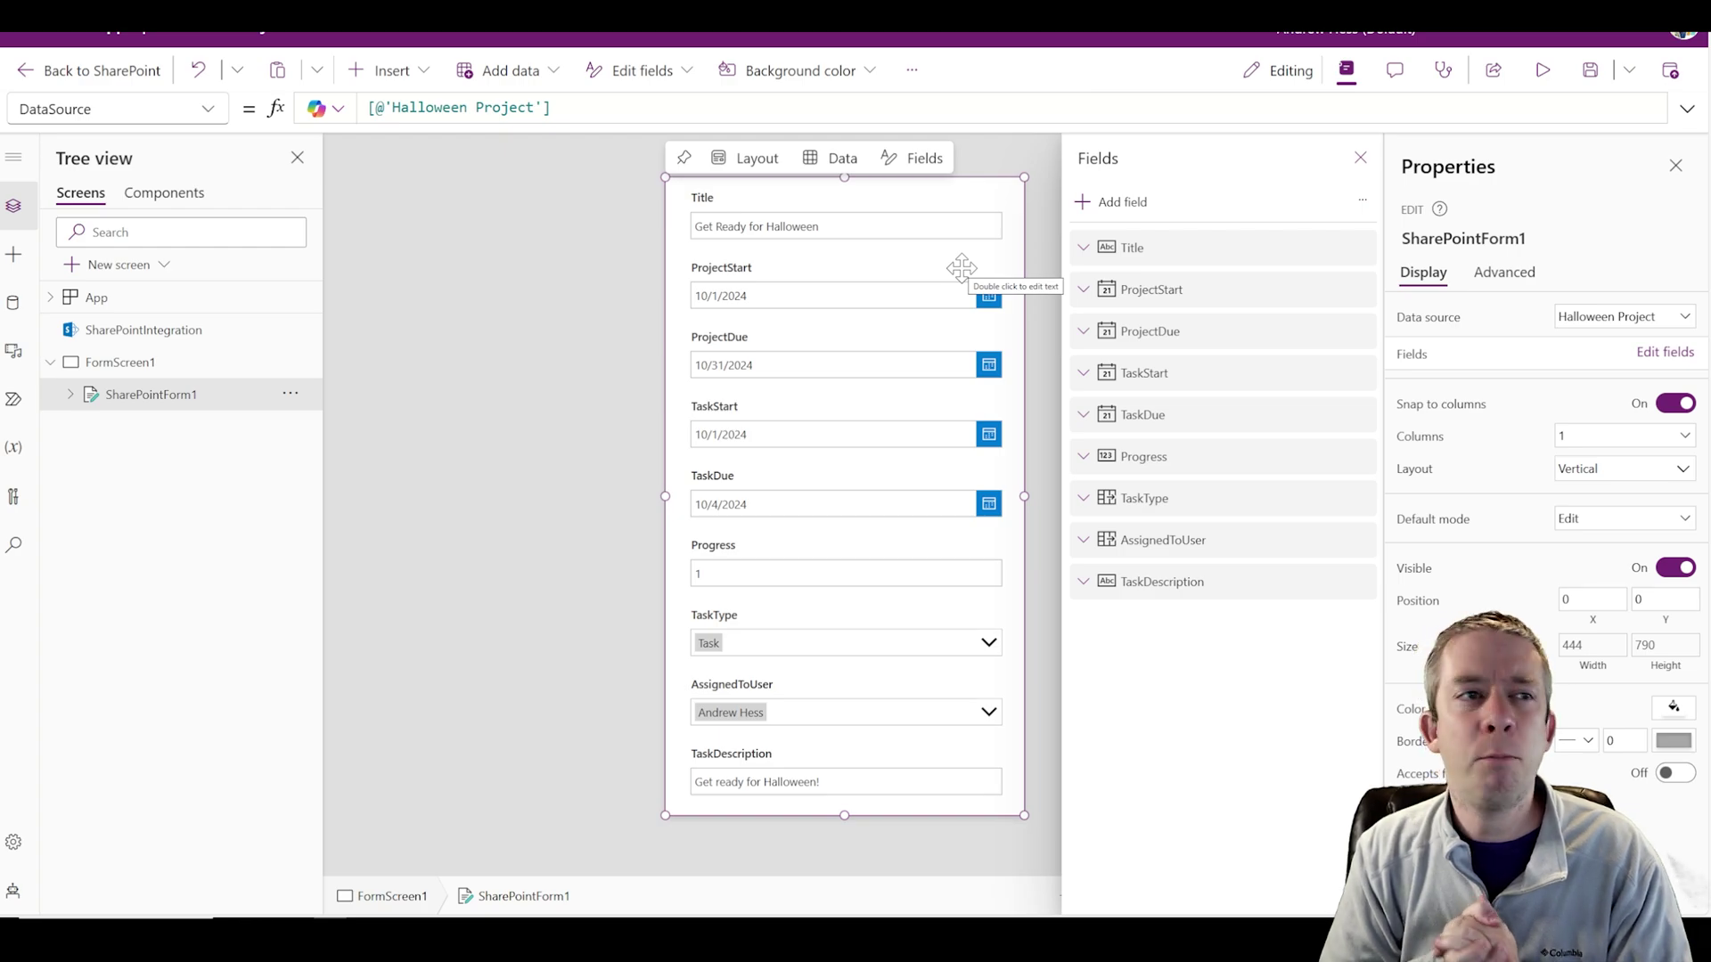
Set the form's display orientation to Landscape, apply the orientation change and close the field list.
left_click(912, 69)
left_click(935, 110)
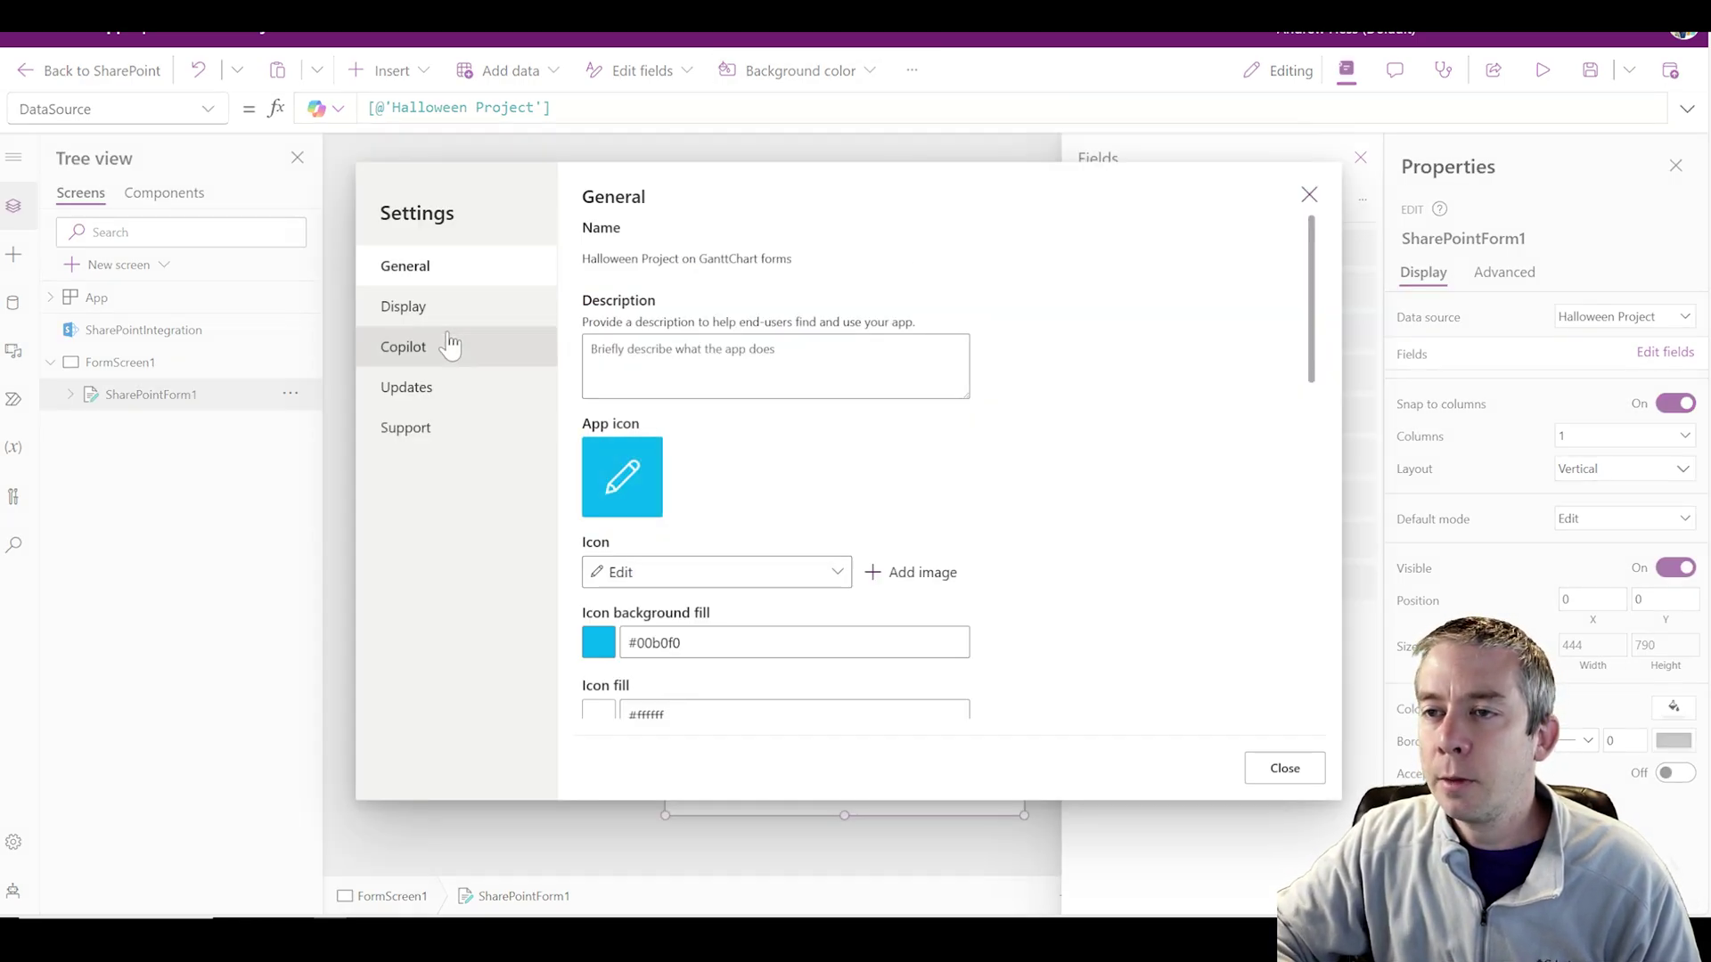
left_click(404, 308)
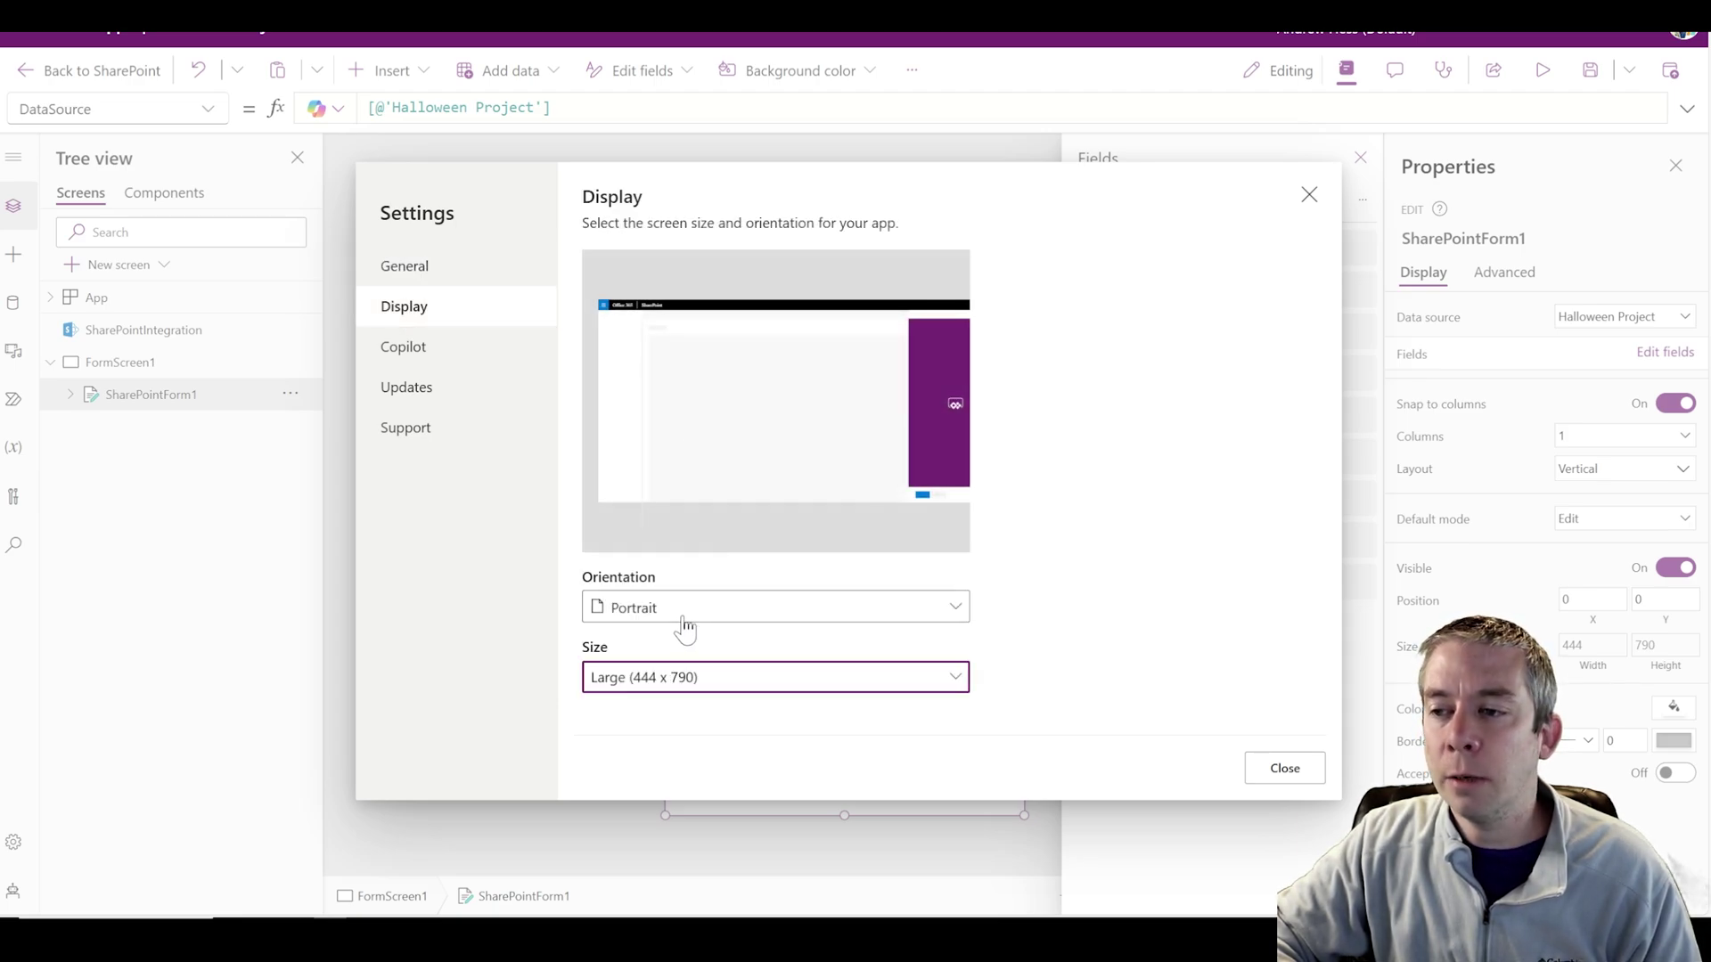
left_click(677, 613)
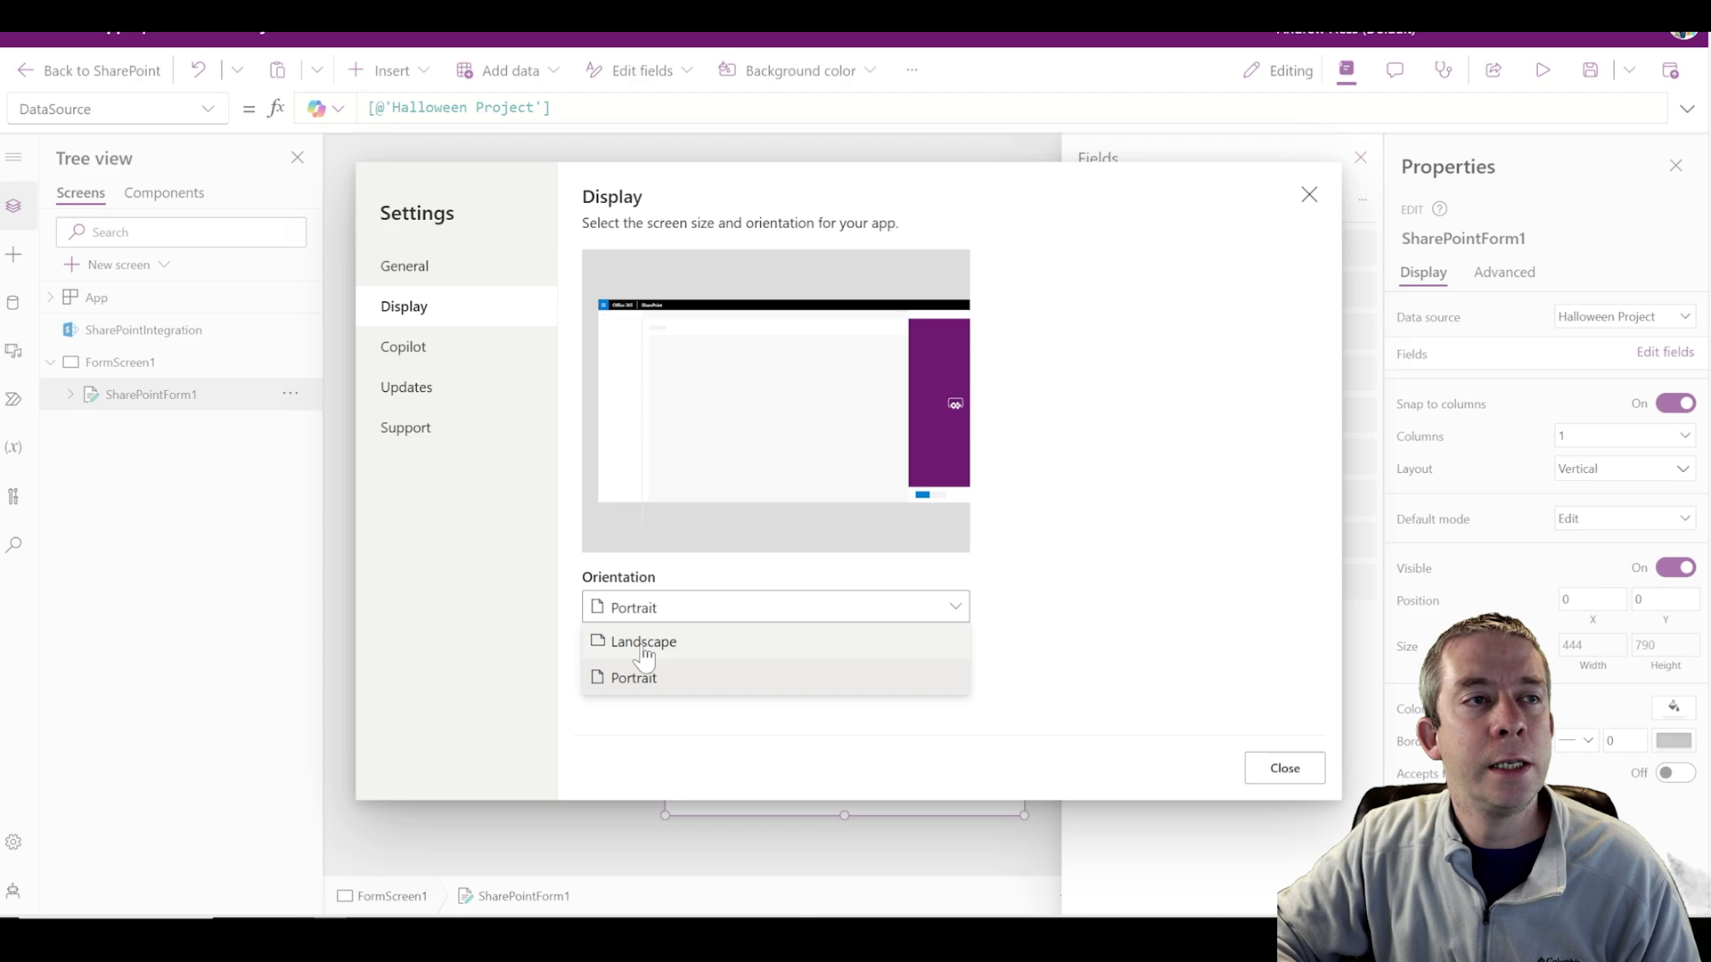
left_click(646, 655)
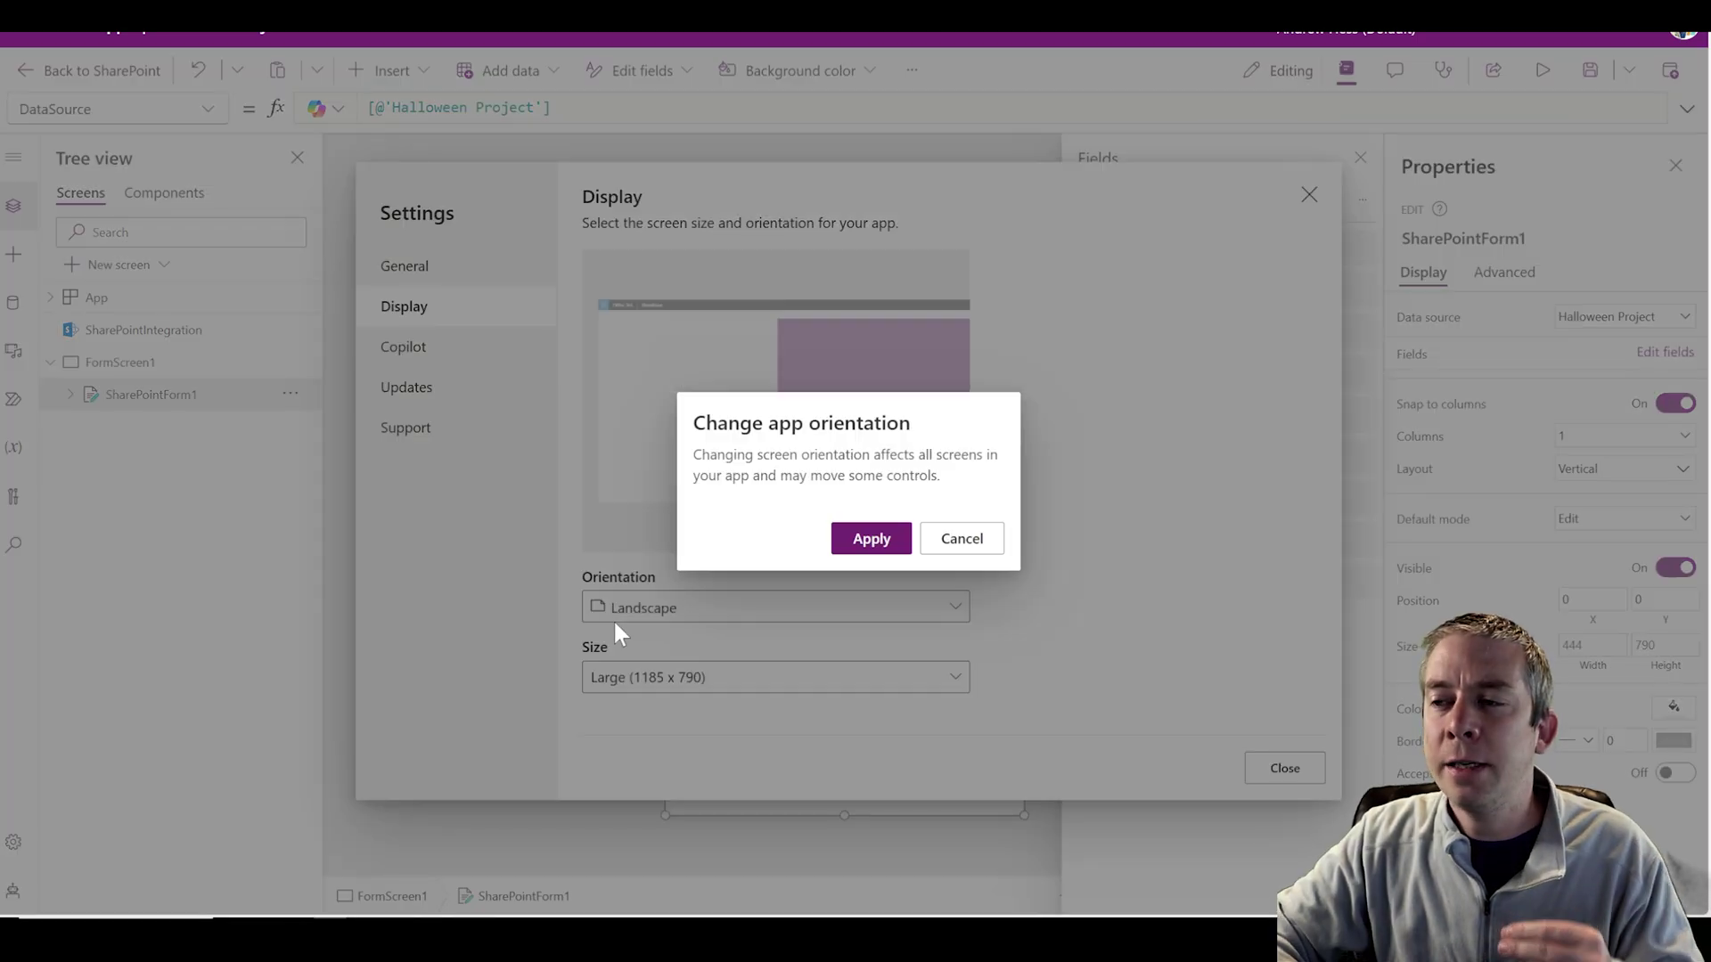
left_click(870, 544)
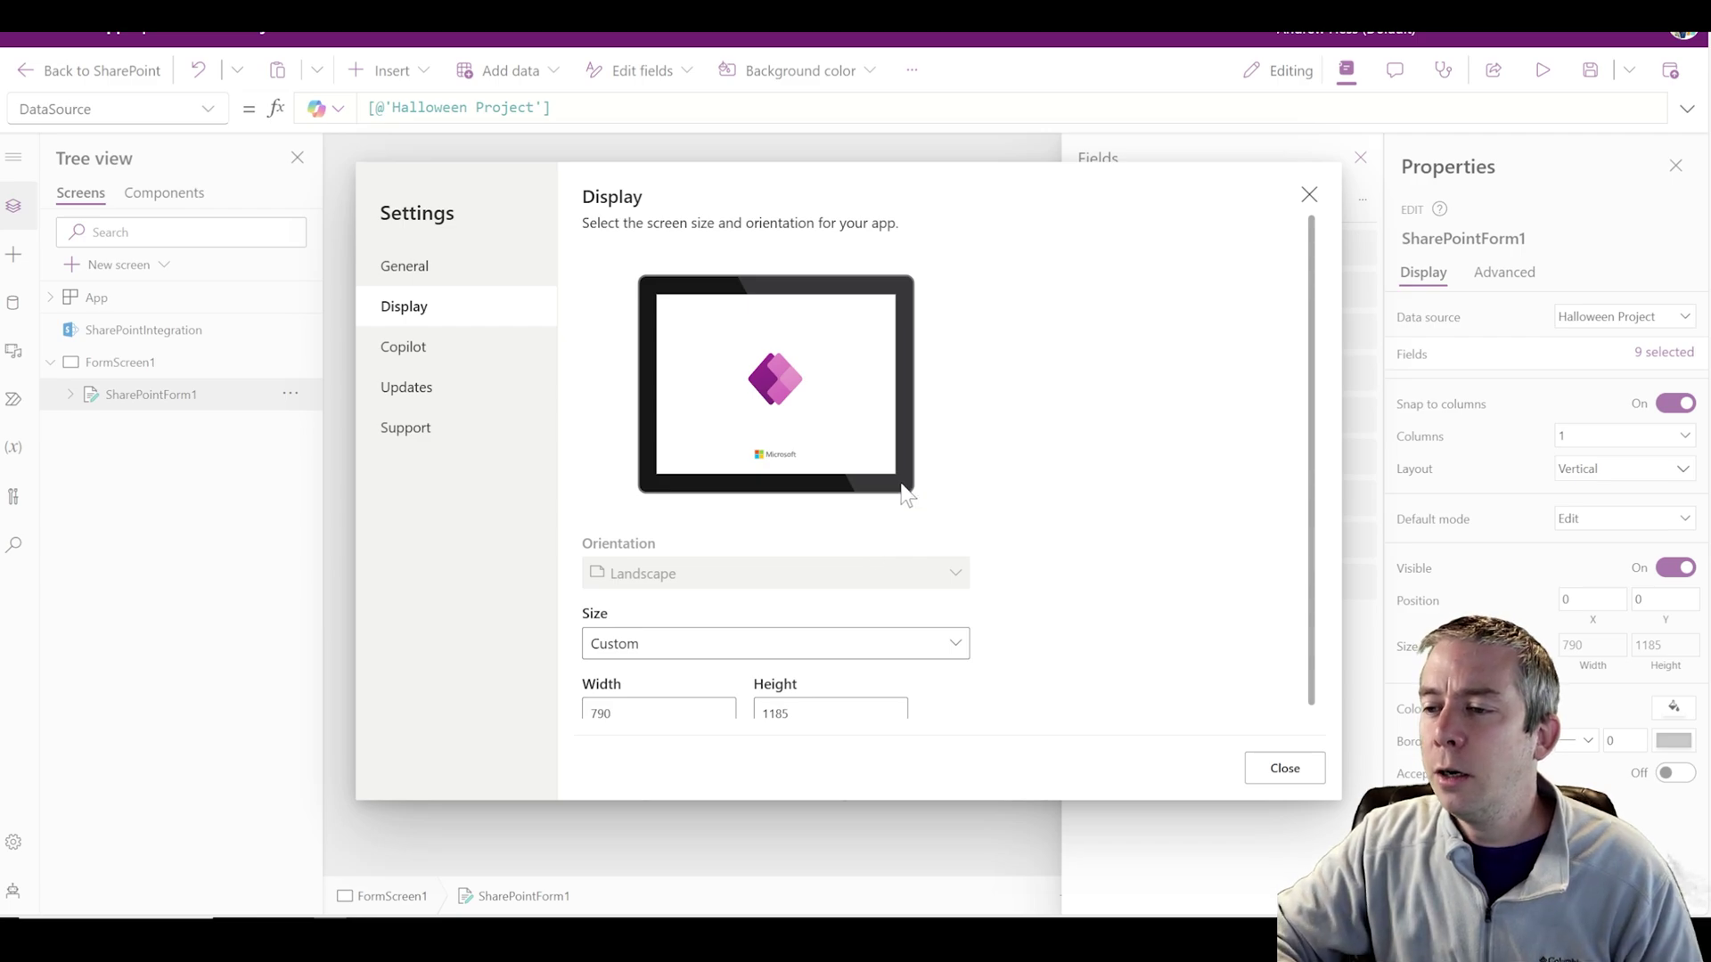
scroll(904, 488, "down", 1)
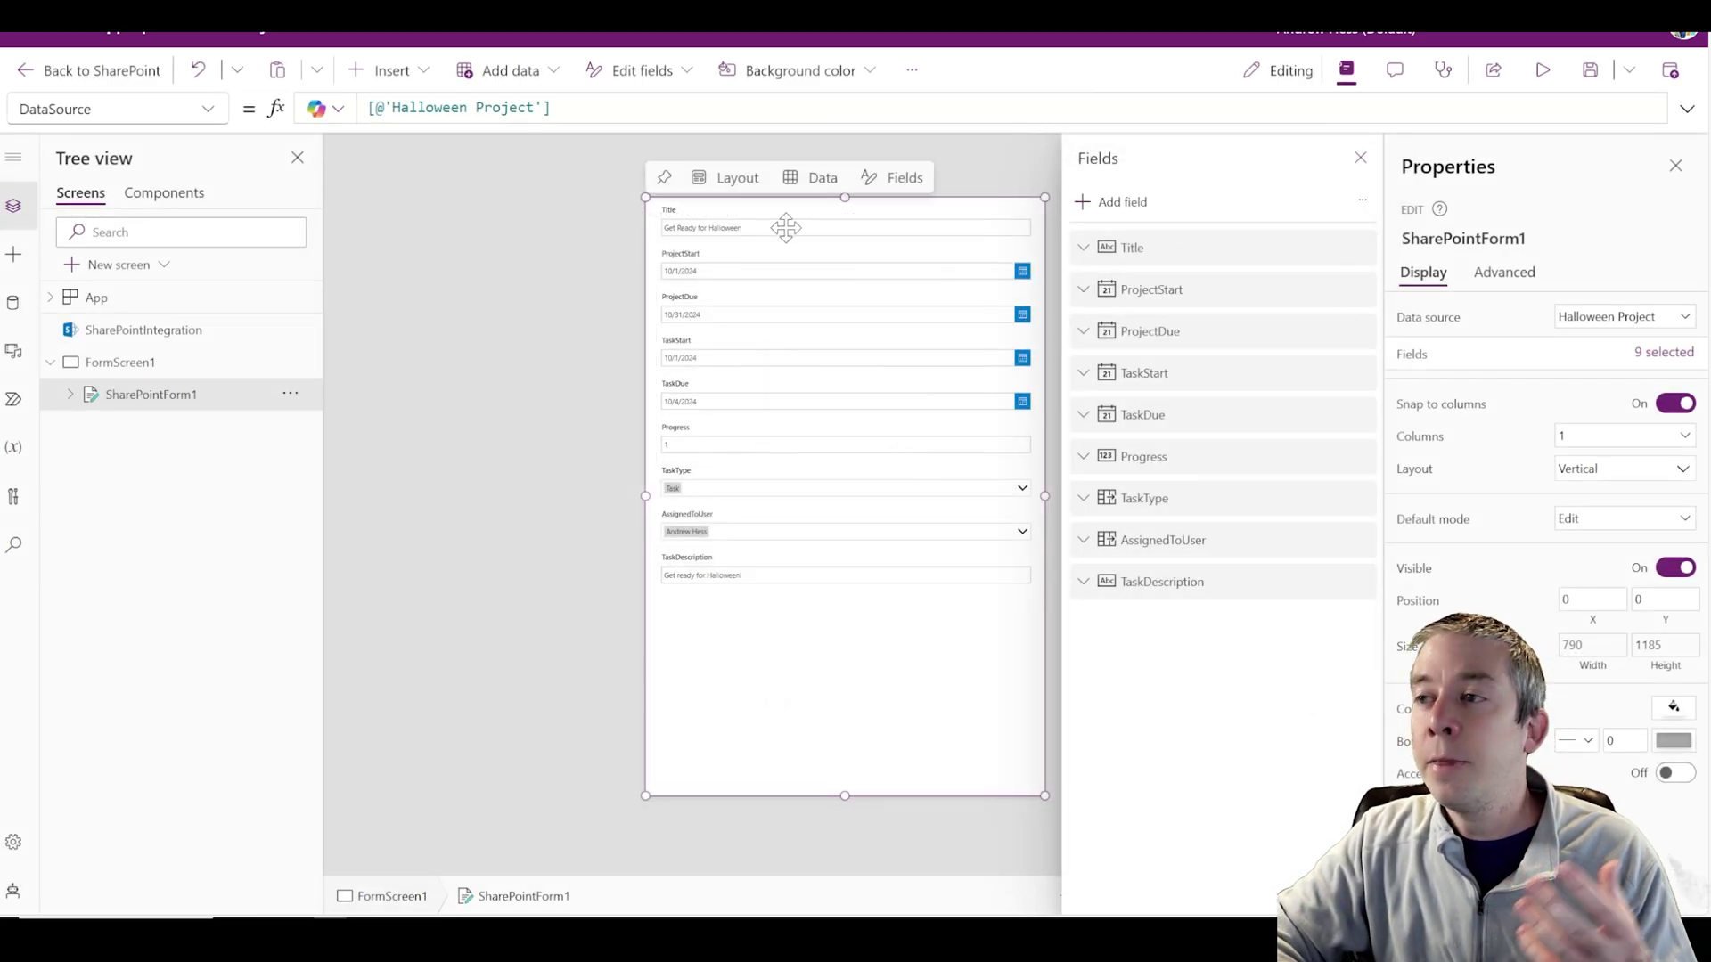
left_click(1360, 158)
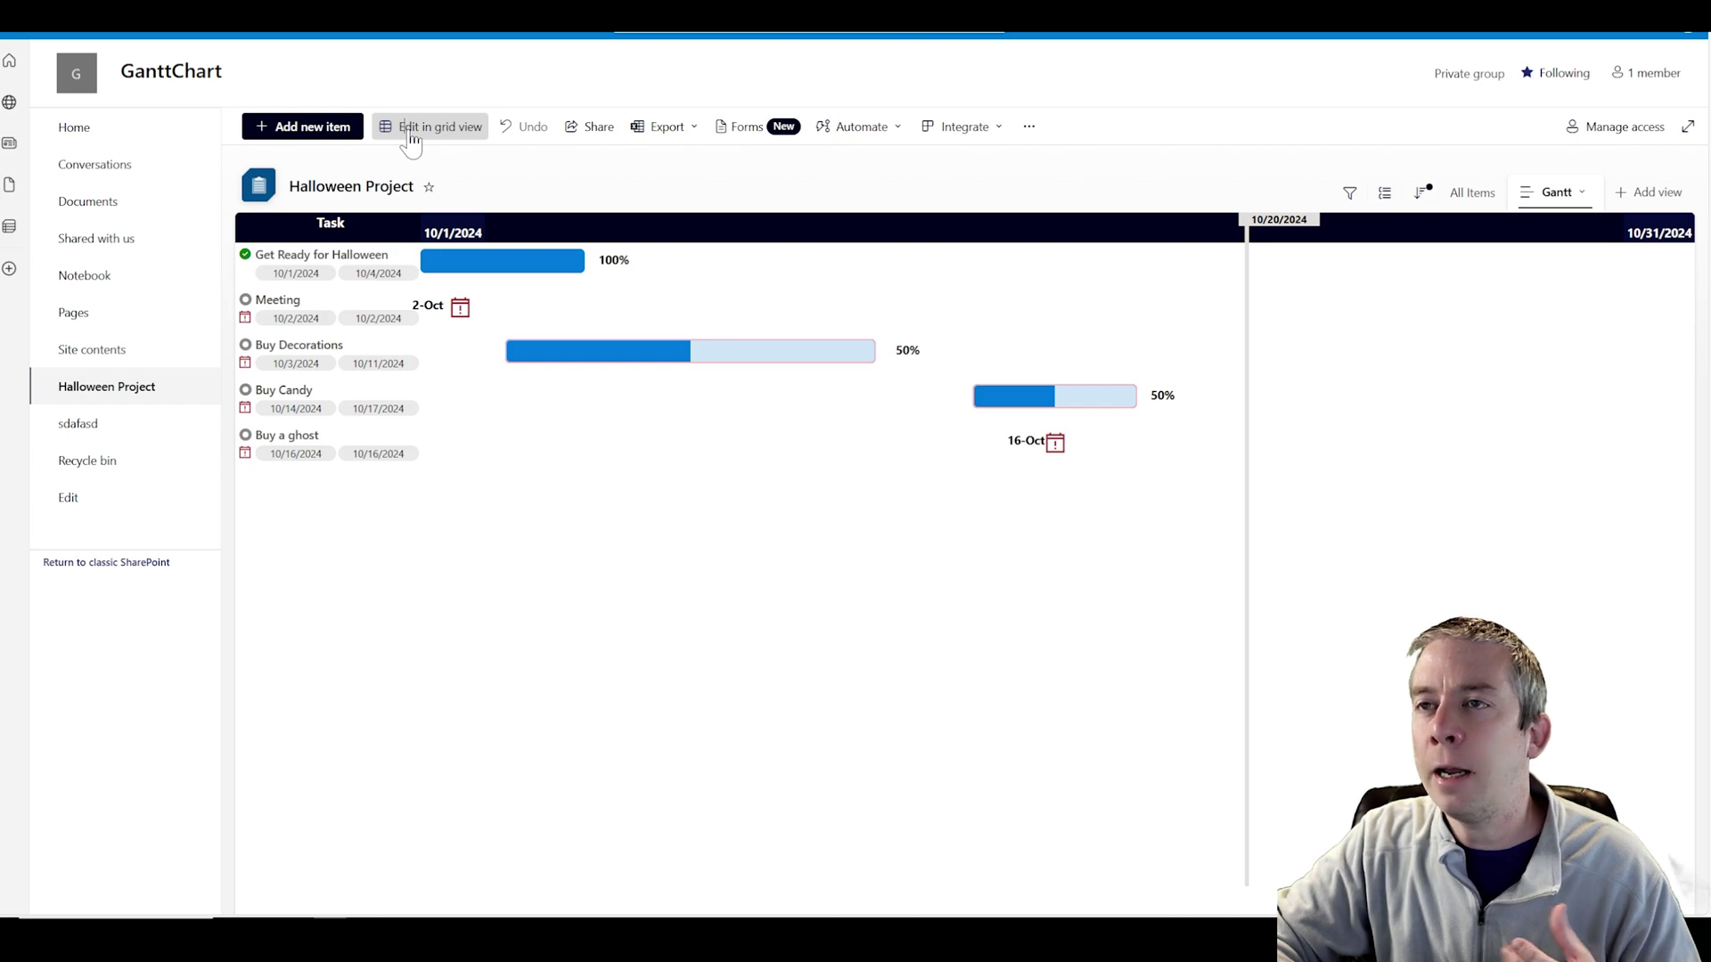
Set the Buy Candy item's ProjectStart to 11/14/2024 in the grid view and return to the Gantt chart.
left_click(410, 134)
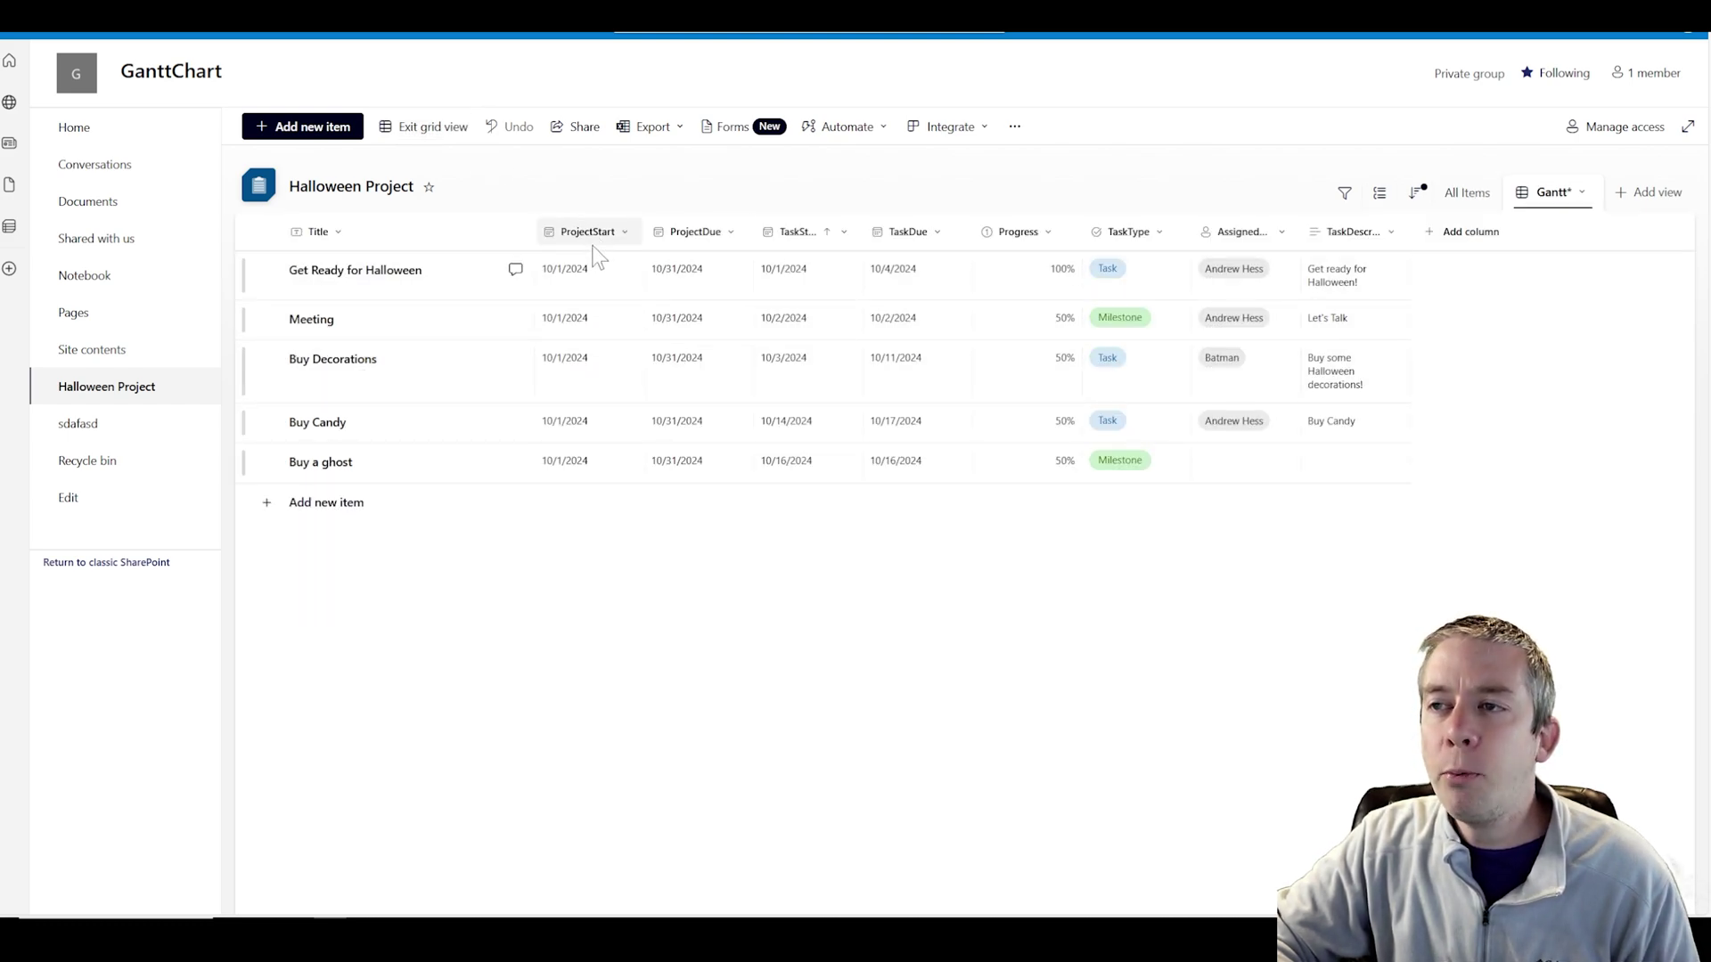
left_click(588, 430)
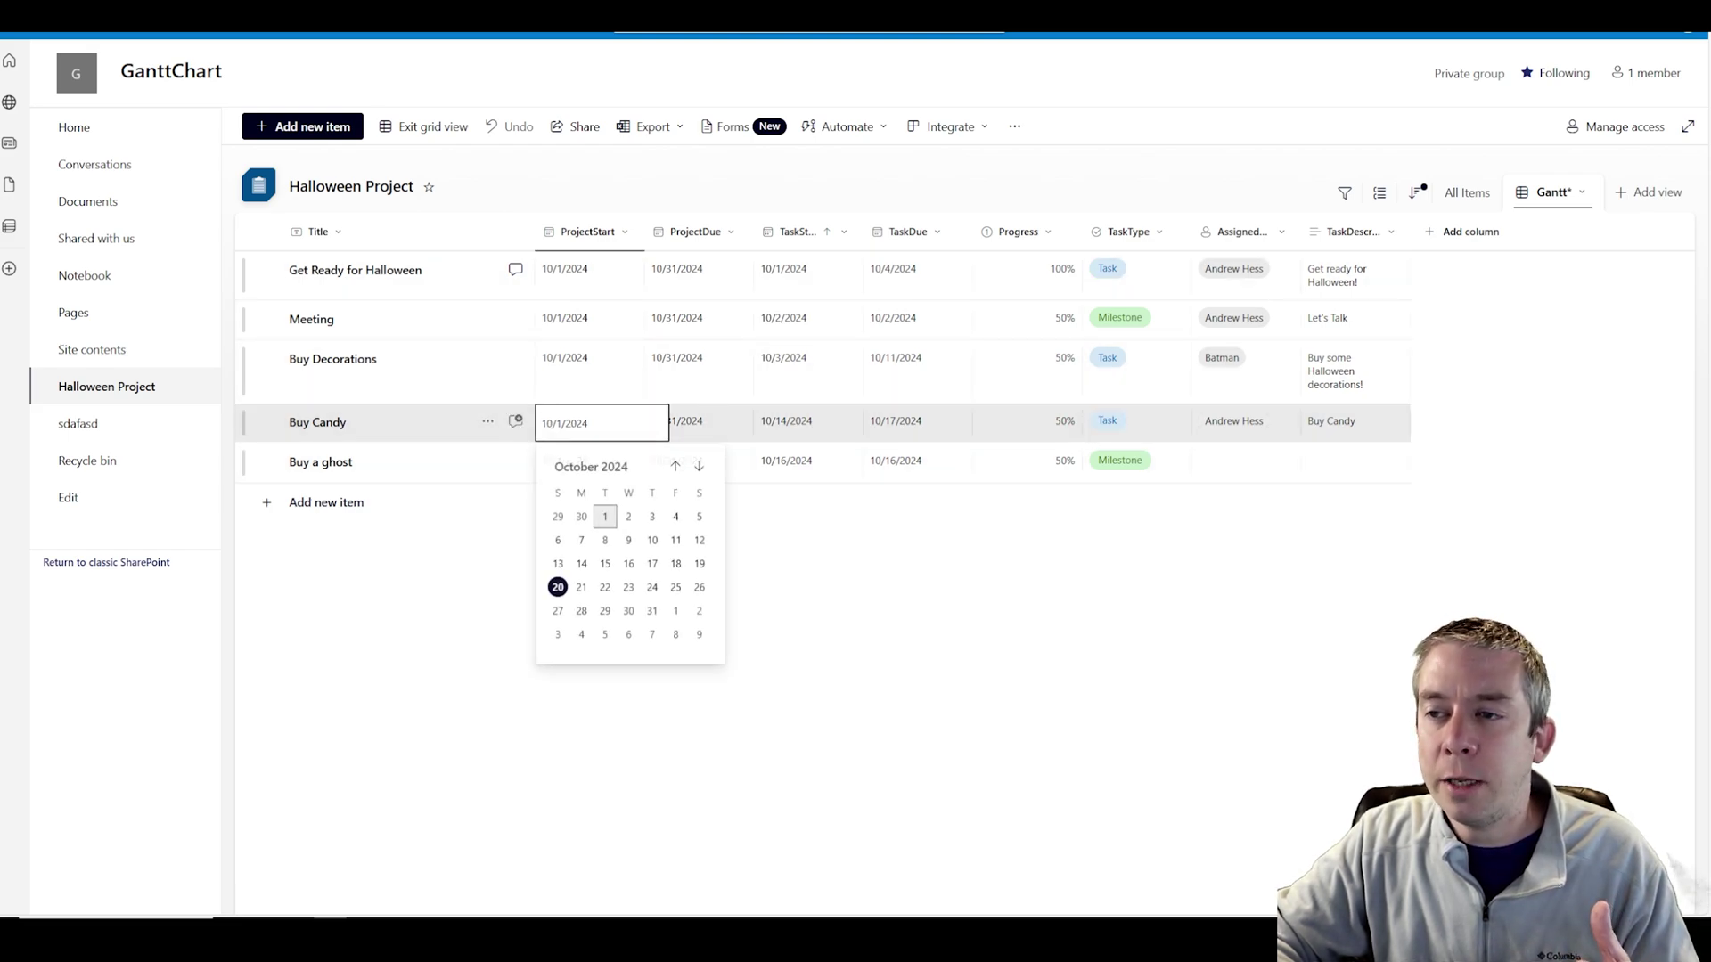
left_click(697, 468)
left_click(653, 564)
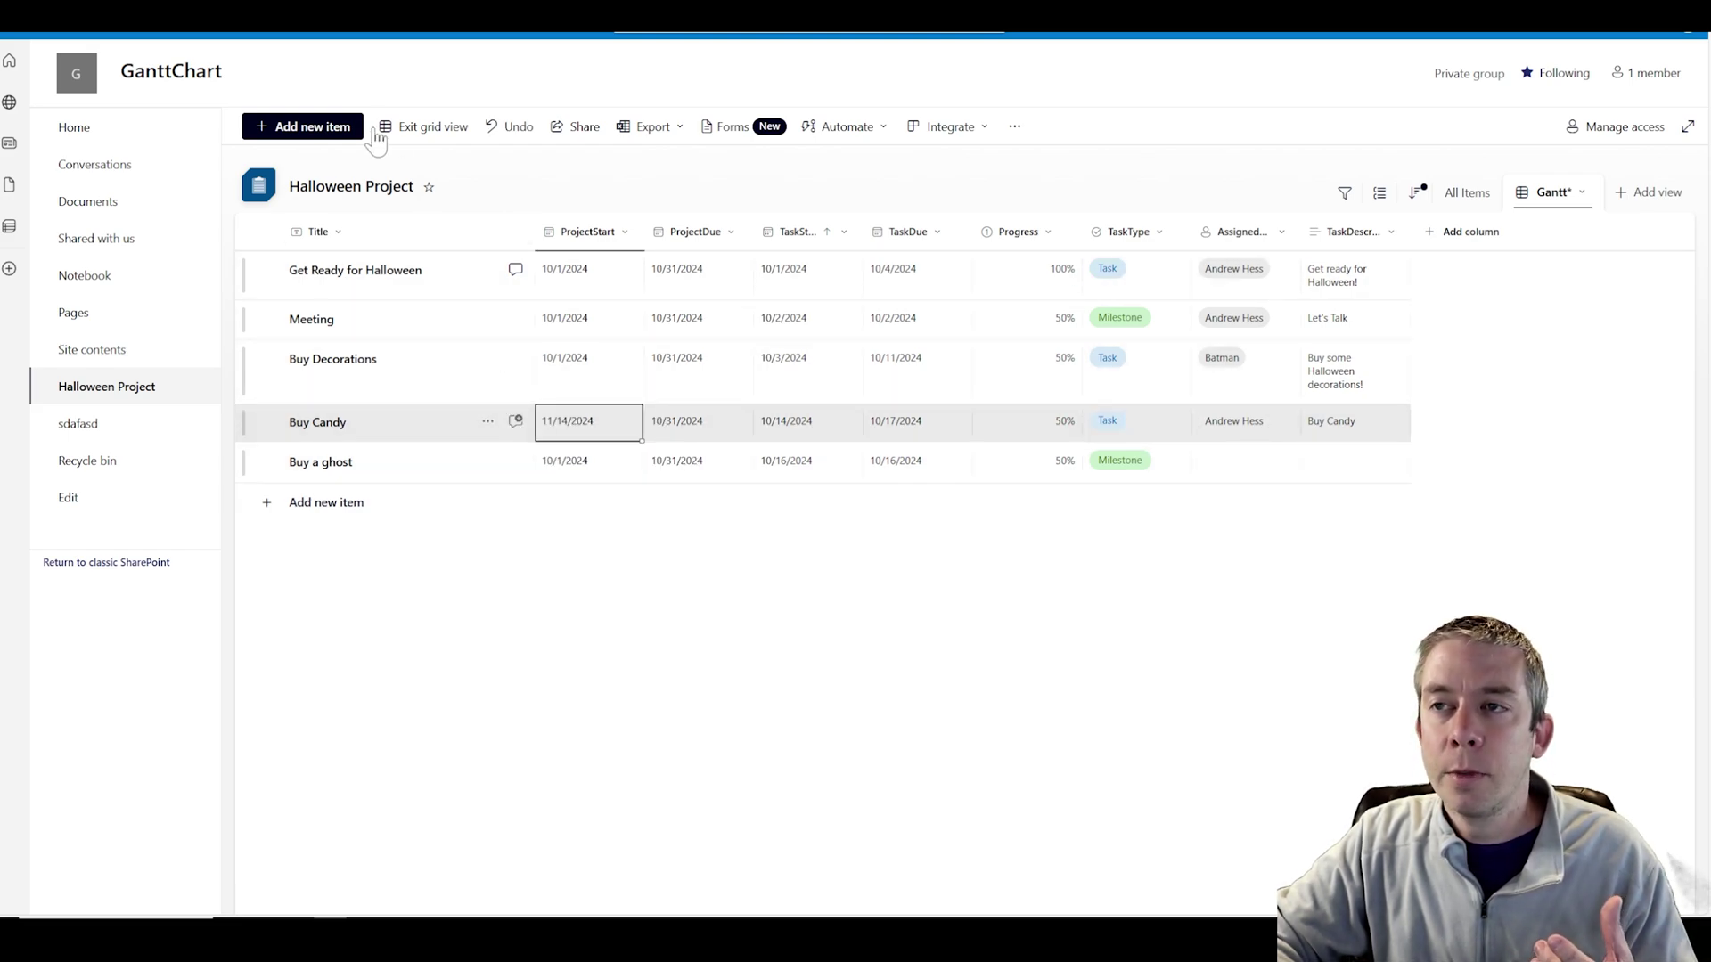
left_click(414, 129)
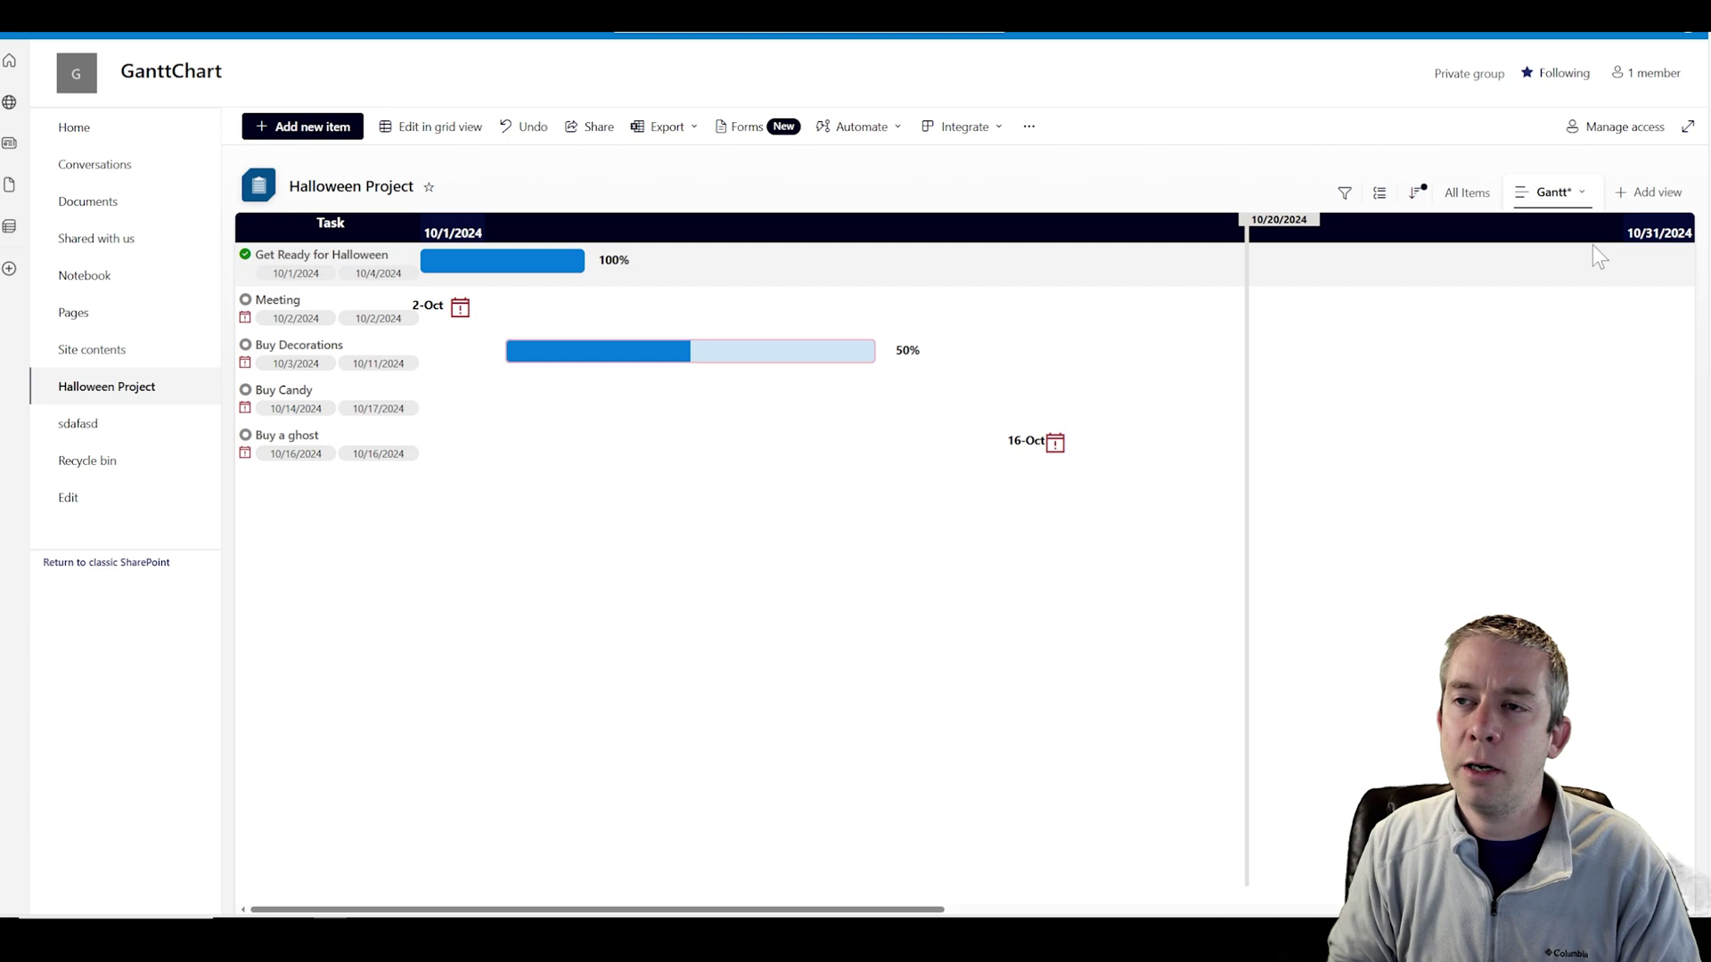
Restore the Buy Candy item's ProjectStart to 10/1/2024 in the grid view and go back to the Gantt chart.
left_click(430, 126)
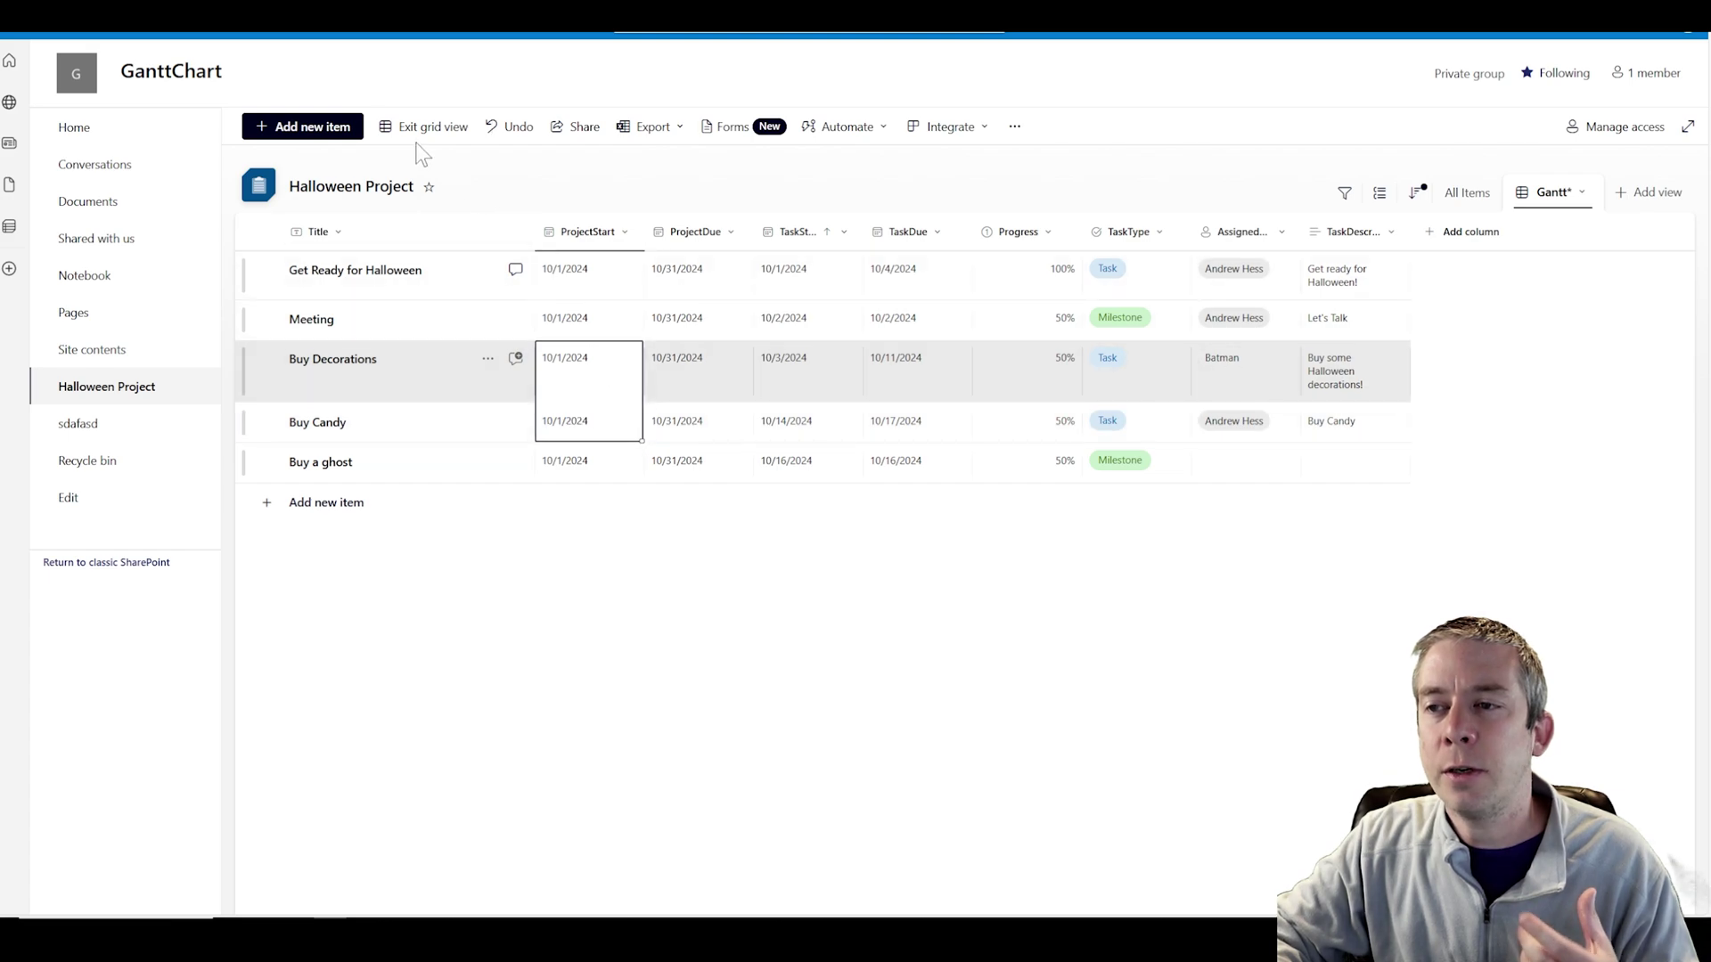
left_click(417, 127)
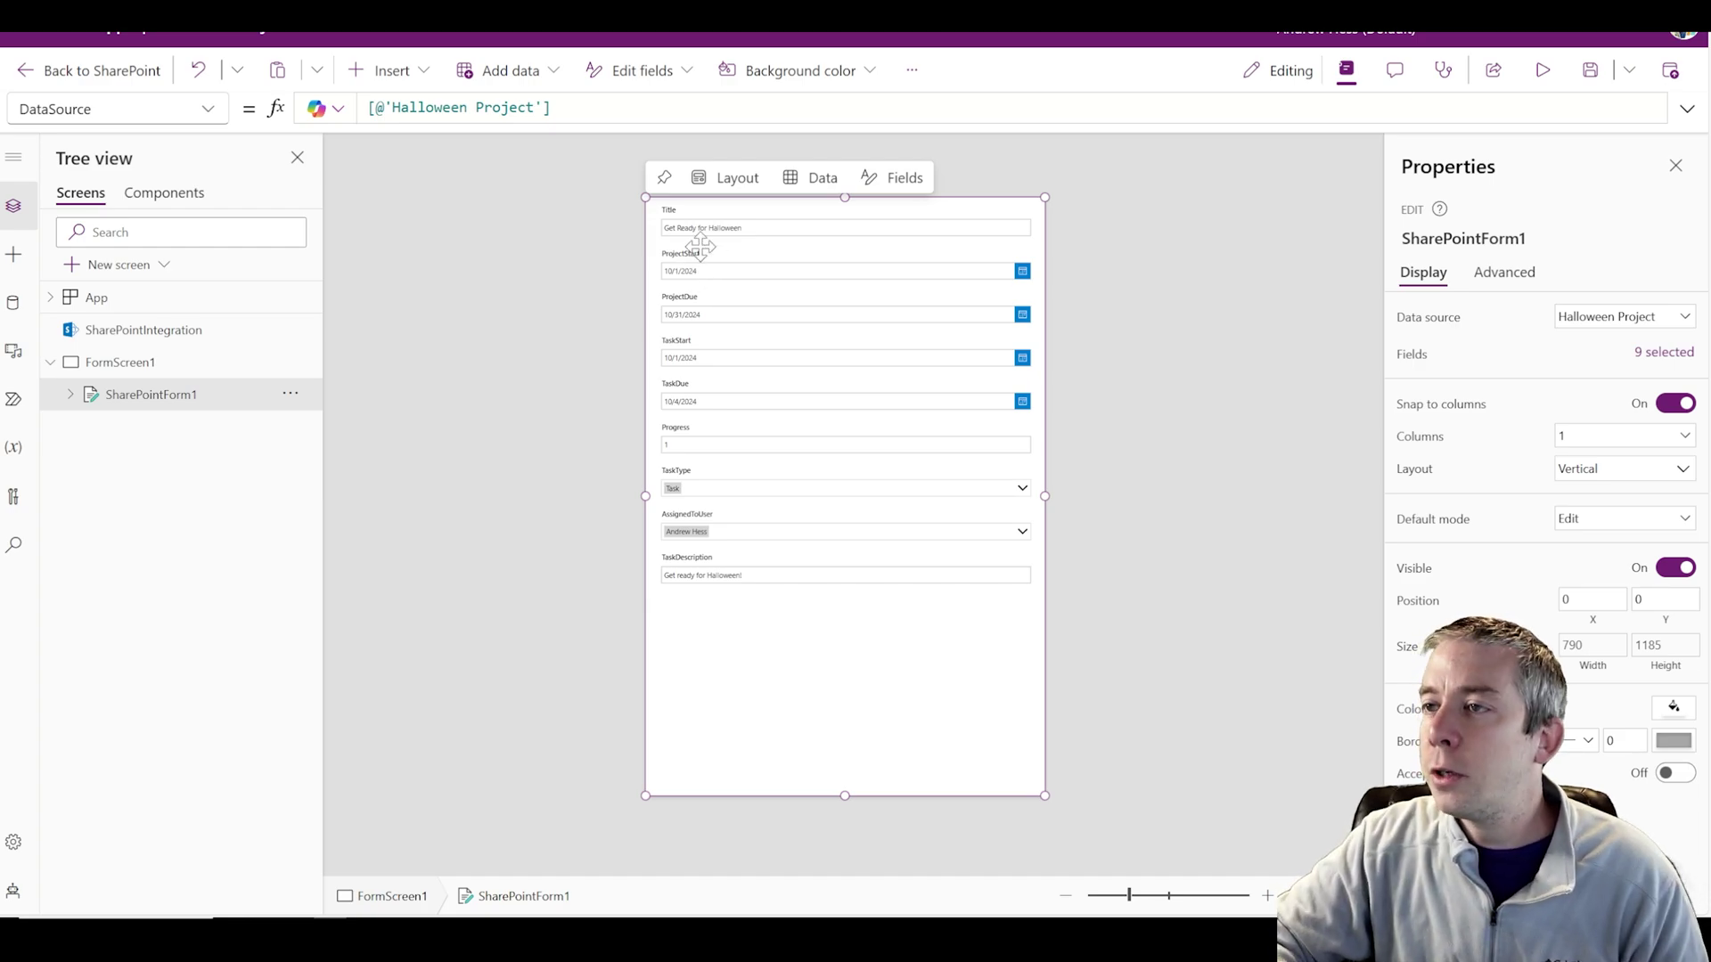
Move the ProjectStart card above the Title card in the Power Apps form.
left_click_drag(701, 248, 673, 210)
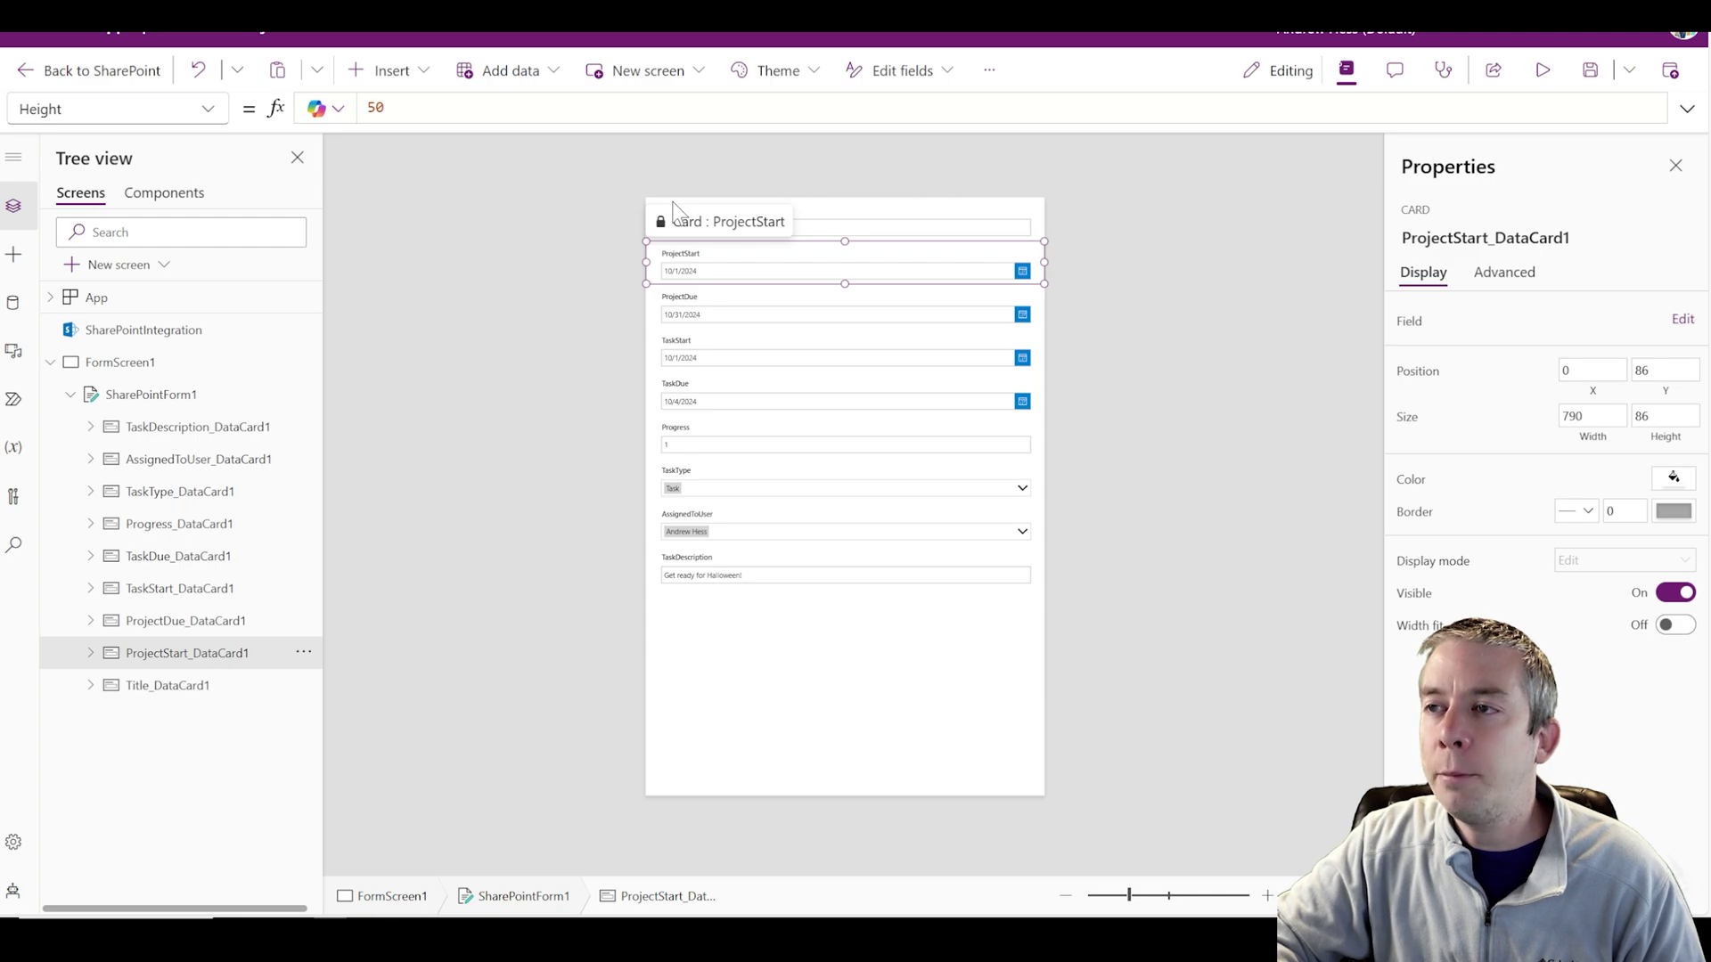
left_click(1125, 296)
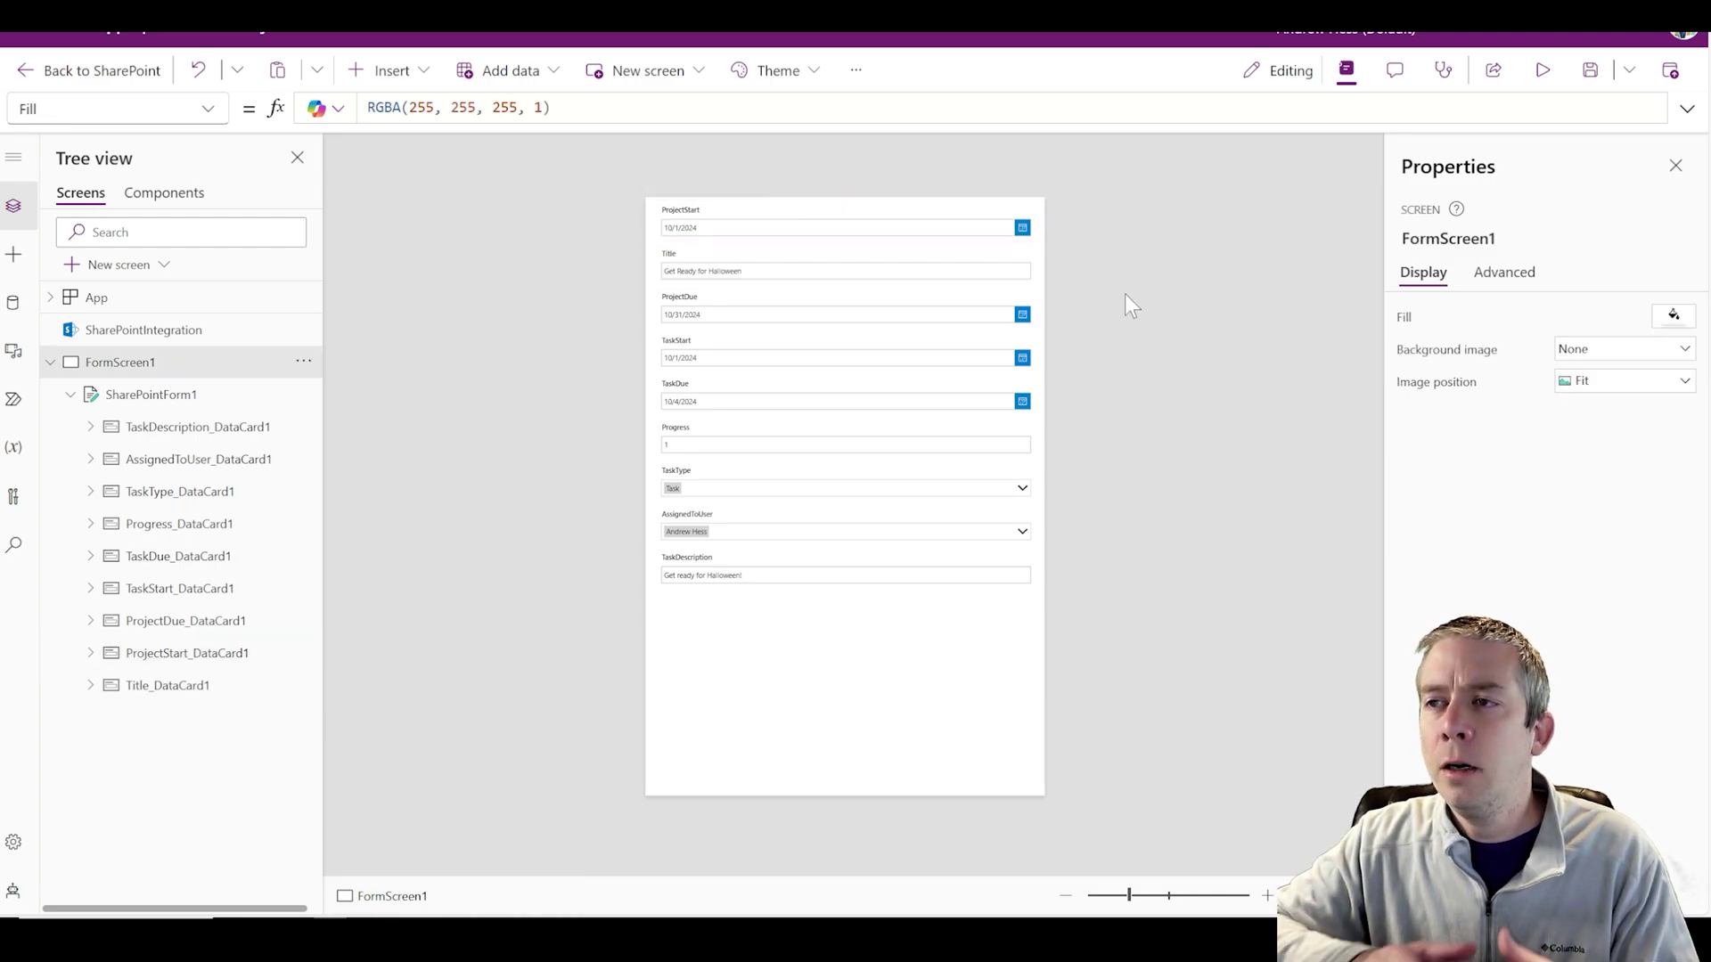
Set SharePointForm1 to a 2-column layout.
left_click(1266, 895)
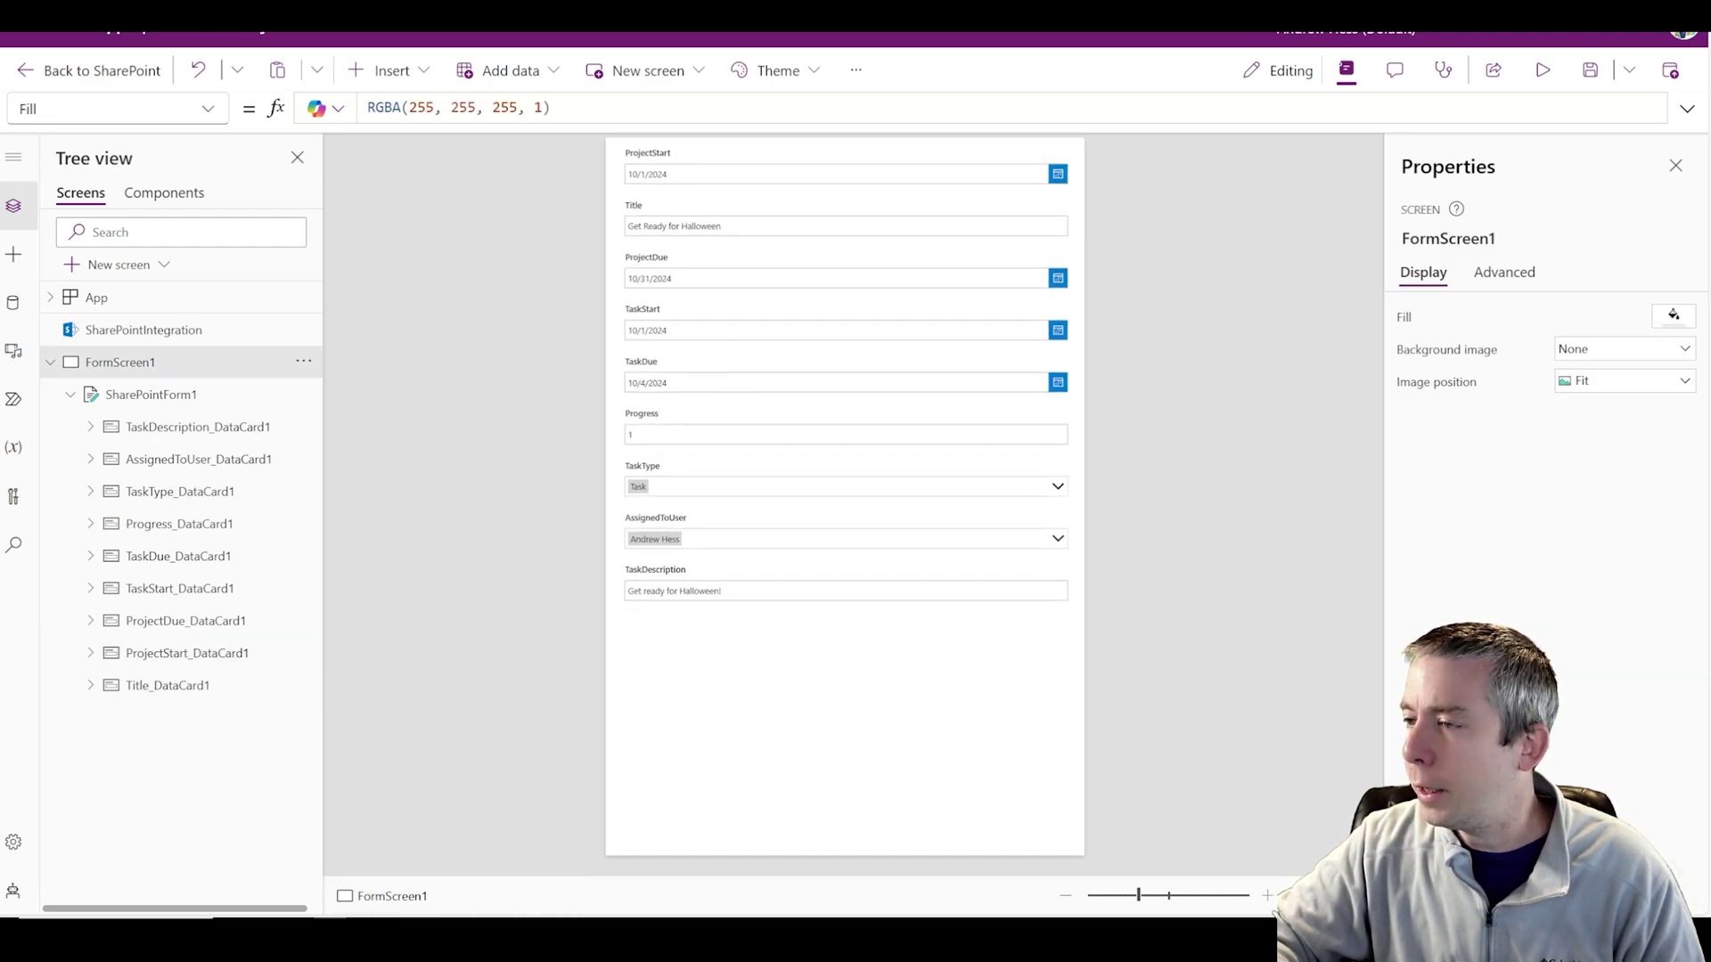
left_click(1266, 895)
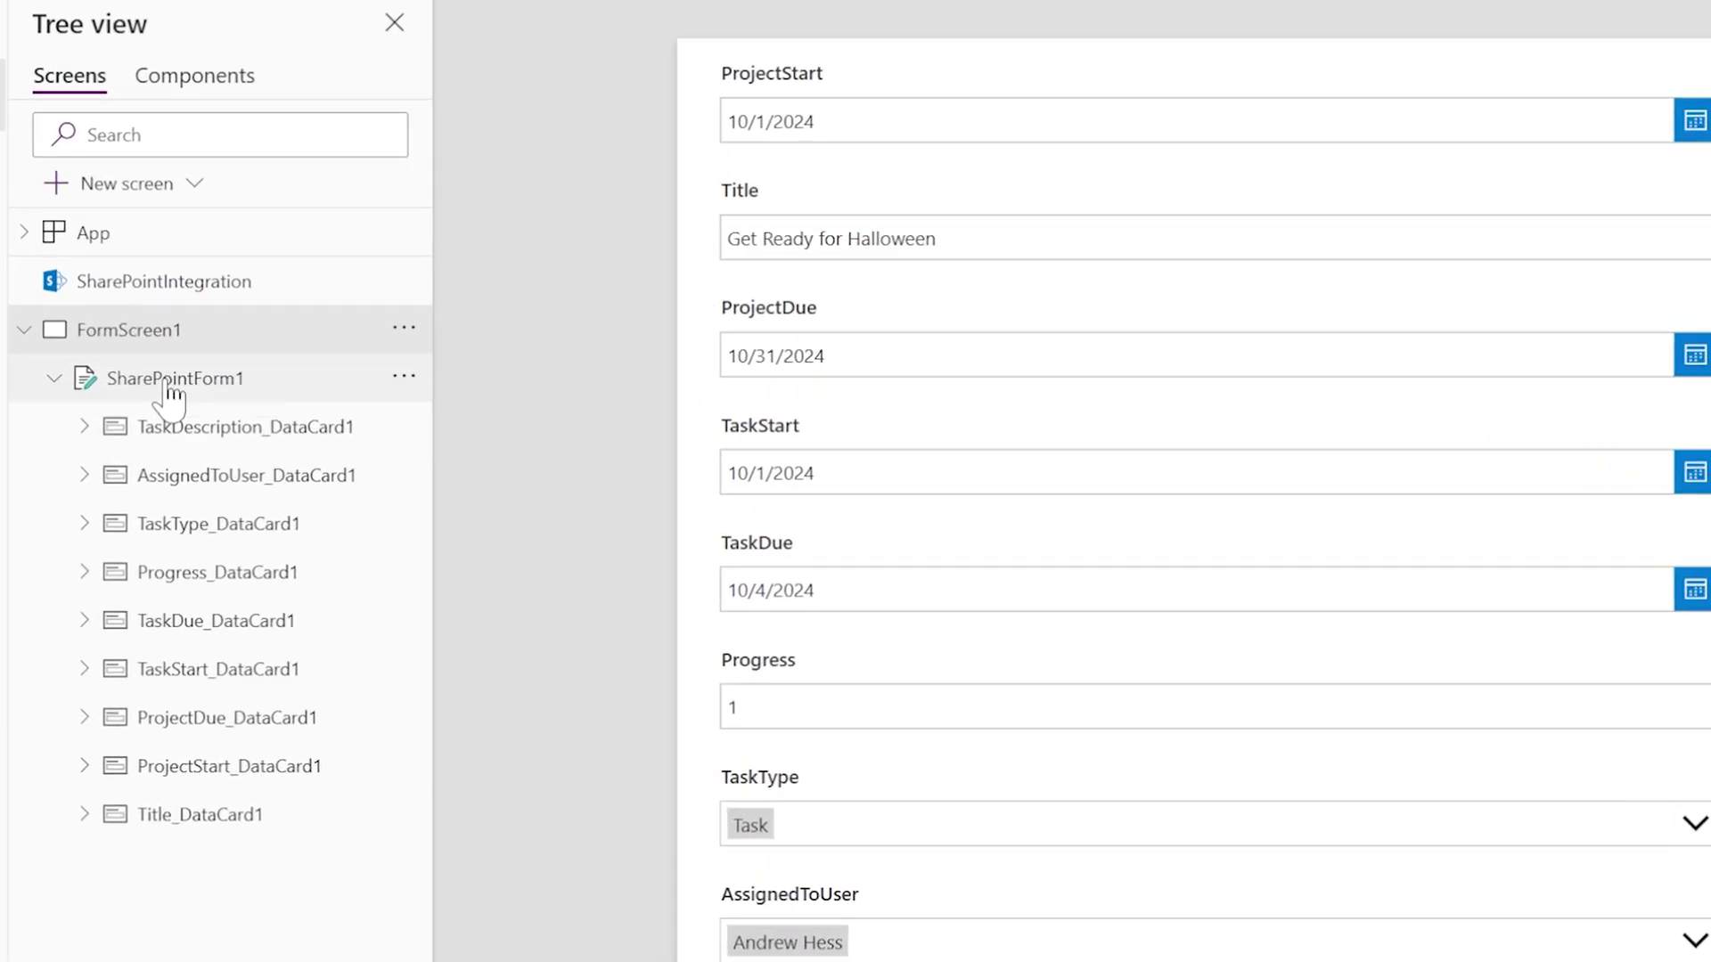
left_click(170, 382)
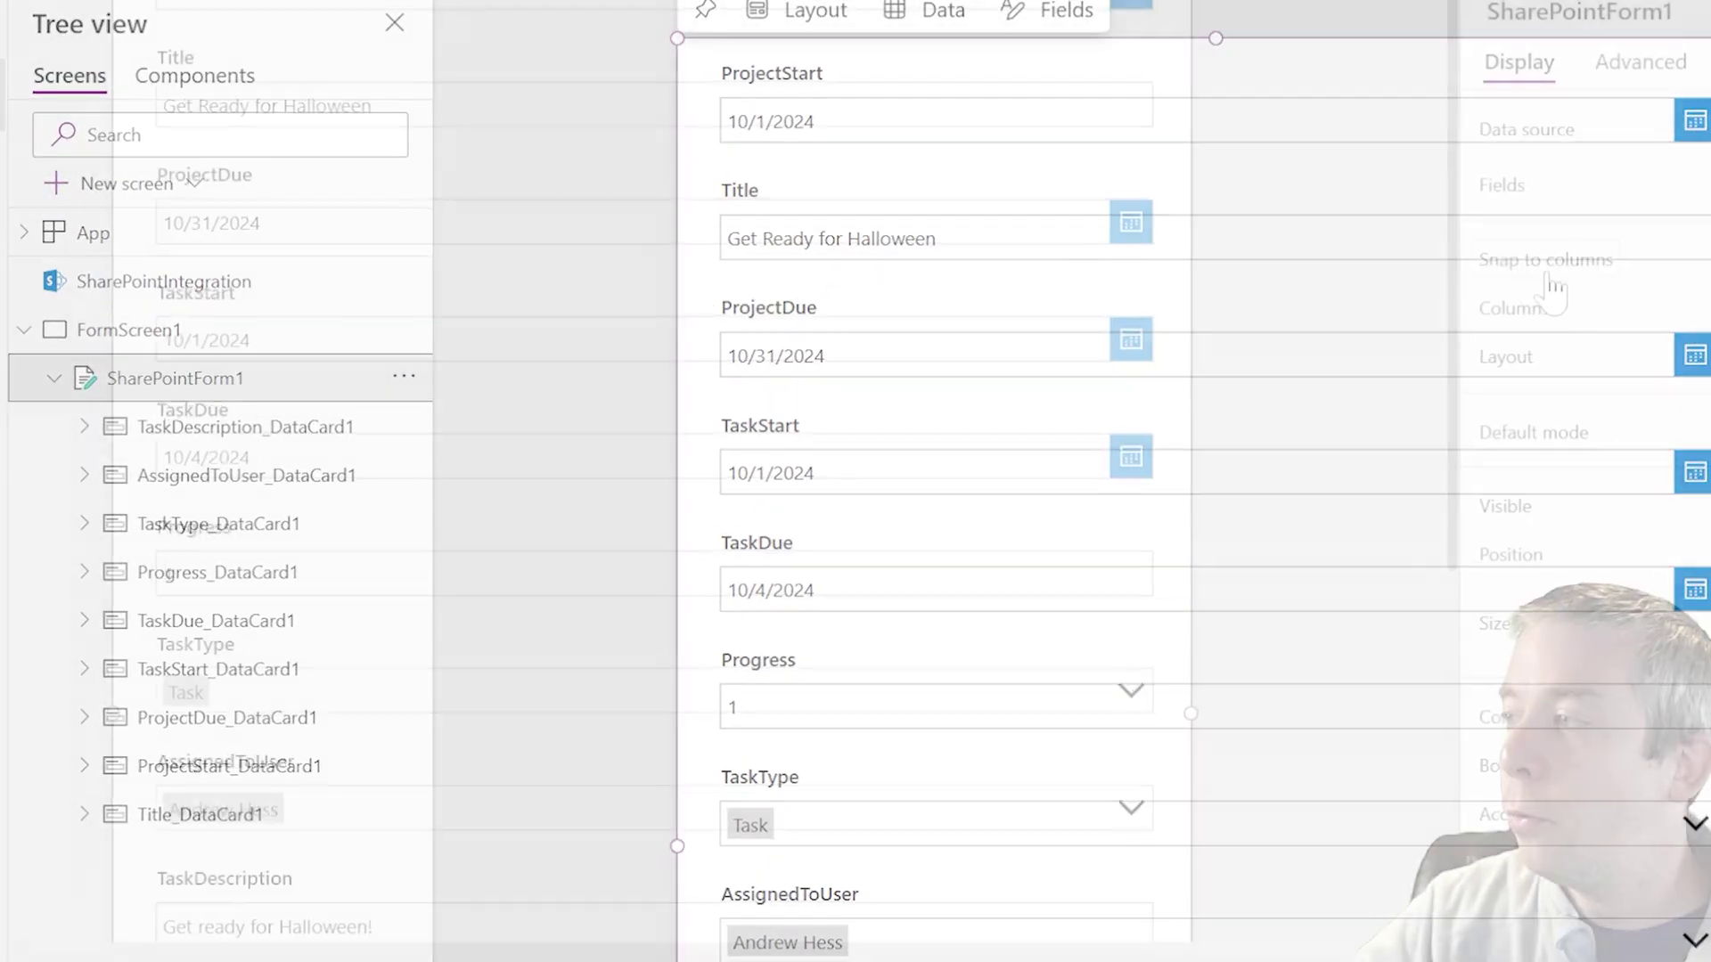
left_click(1512, 259)
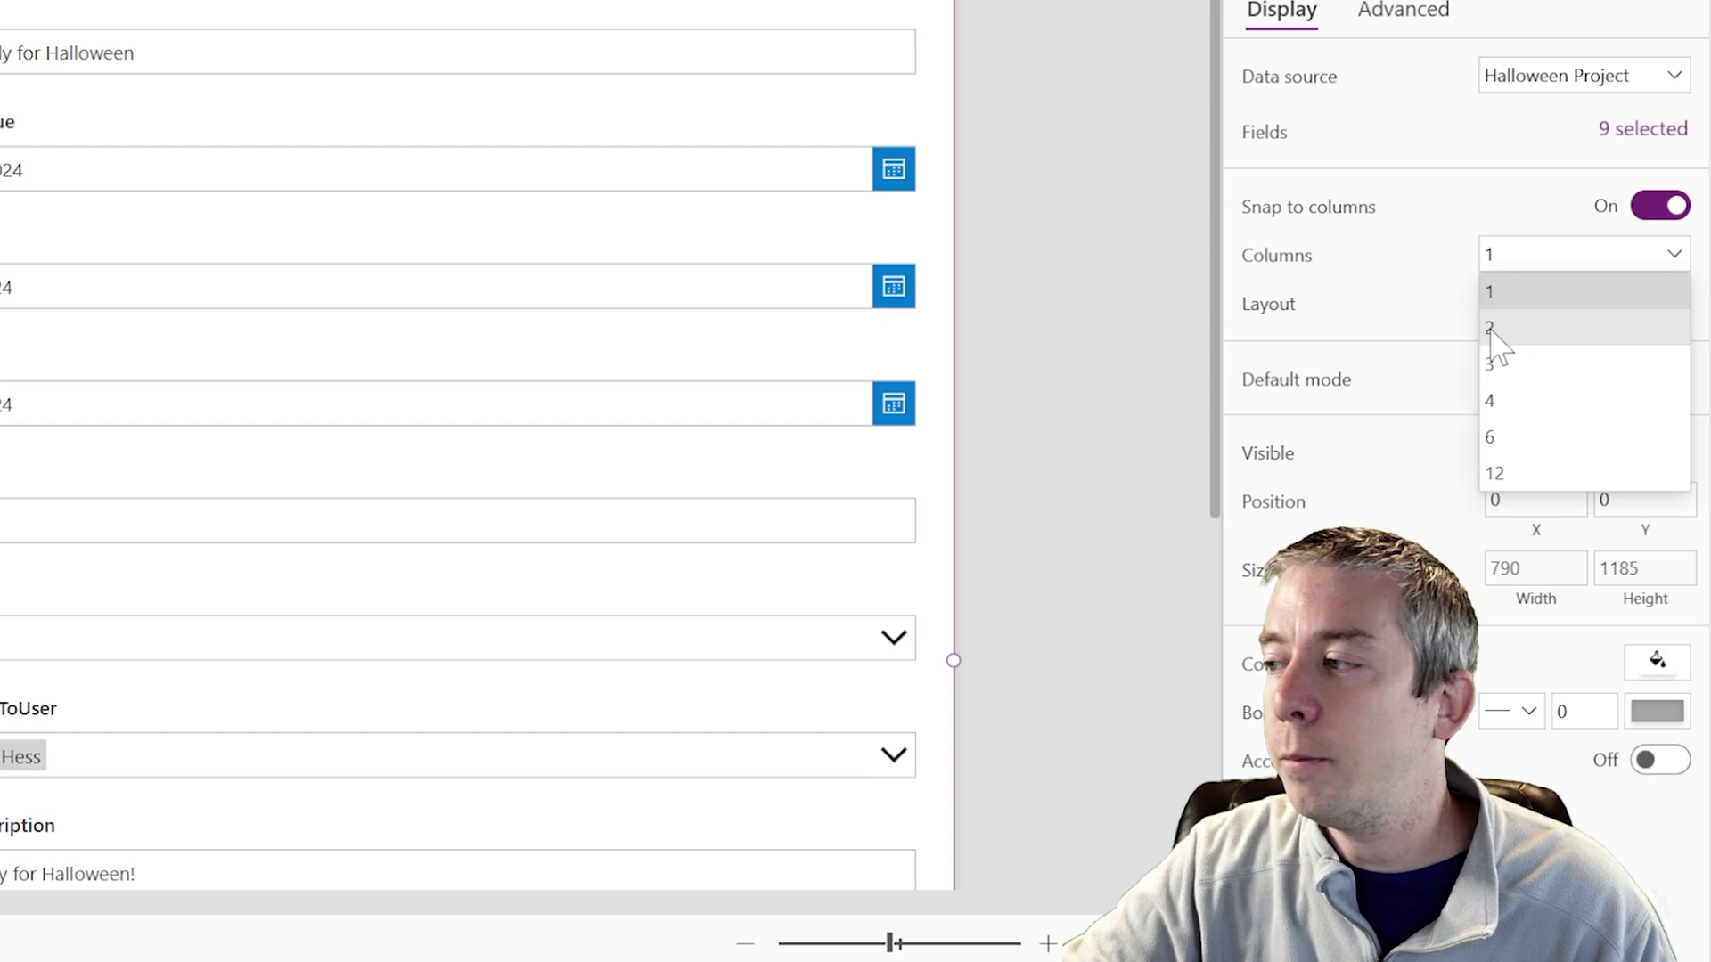
left_click(1491, 330)
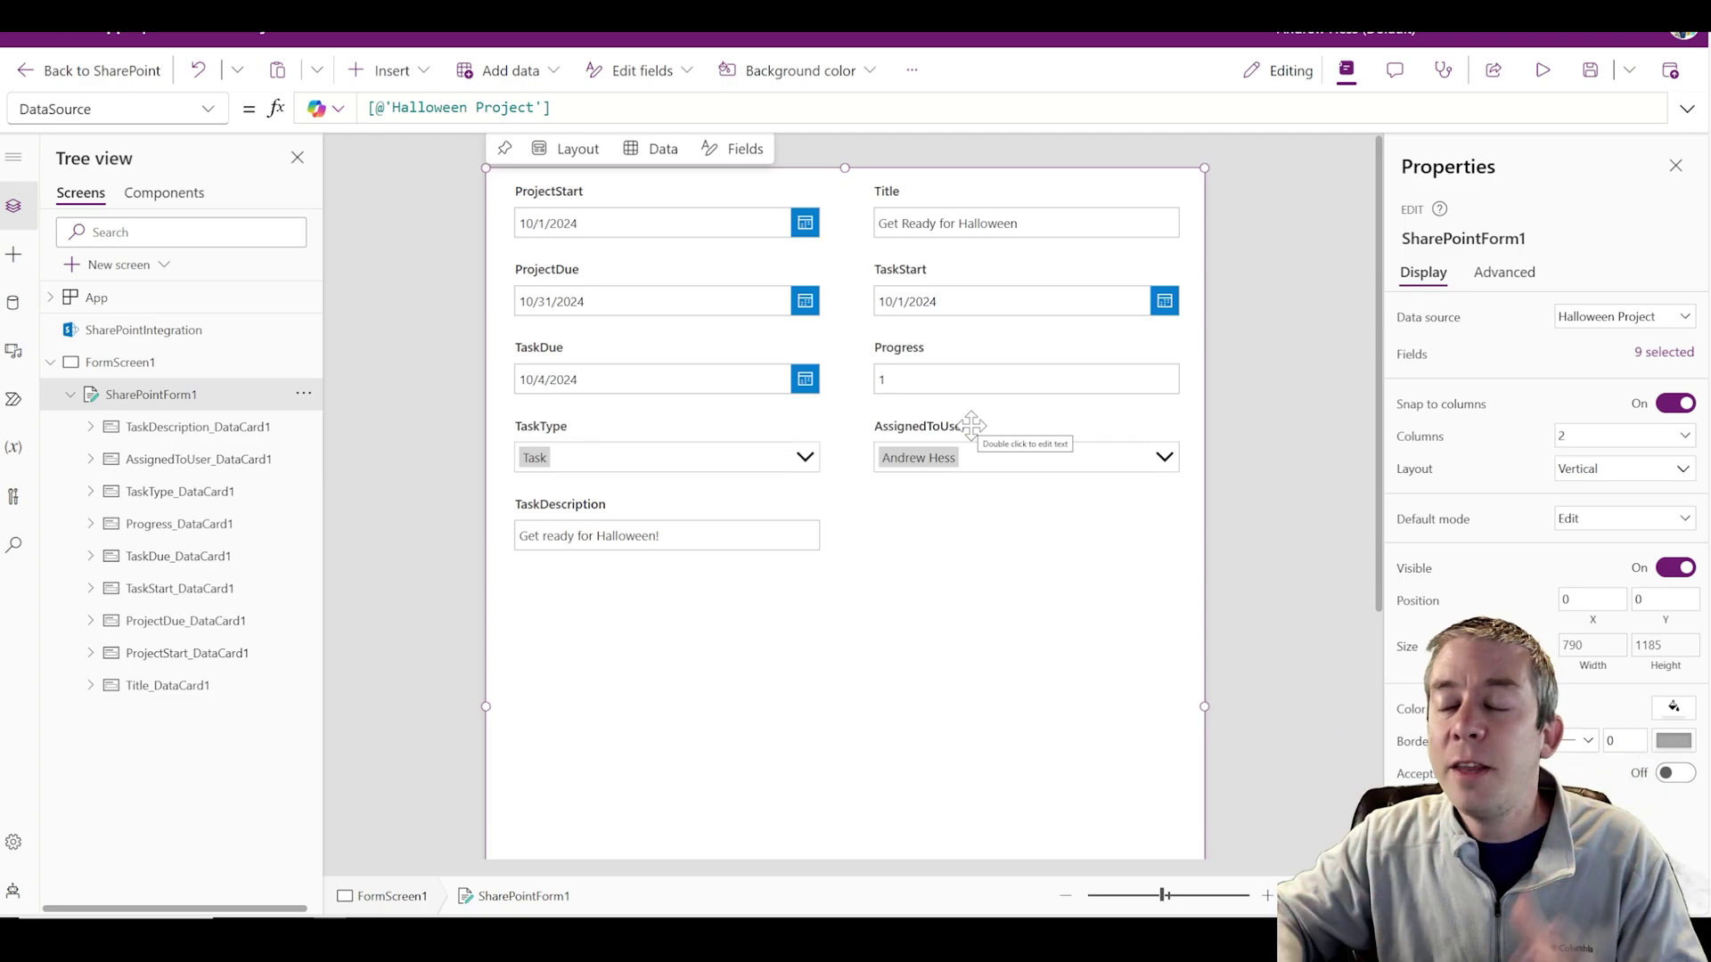
Rearrange the form cards so that ProjectDue sits beside ProjectStart, TaskType beside Title and TaskDue beside TaskStart.
left_click(611, 279)
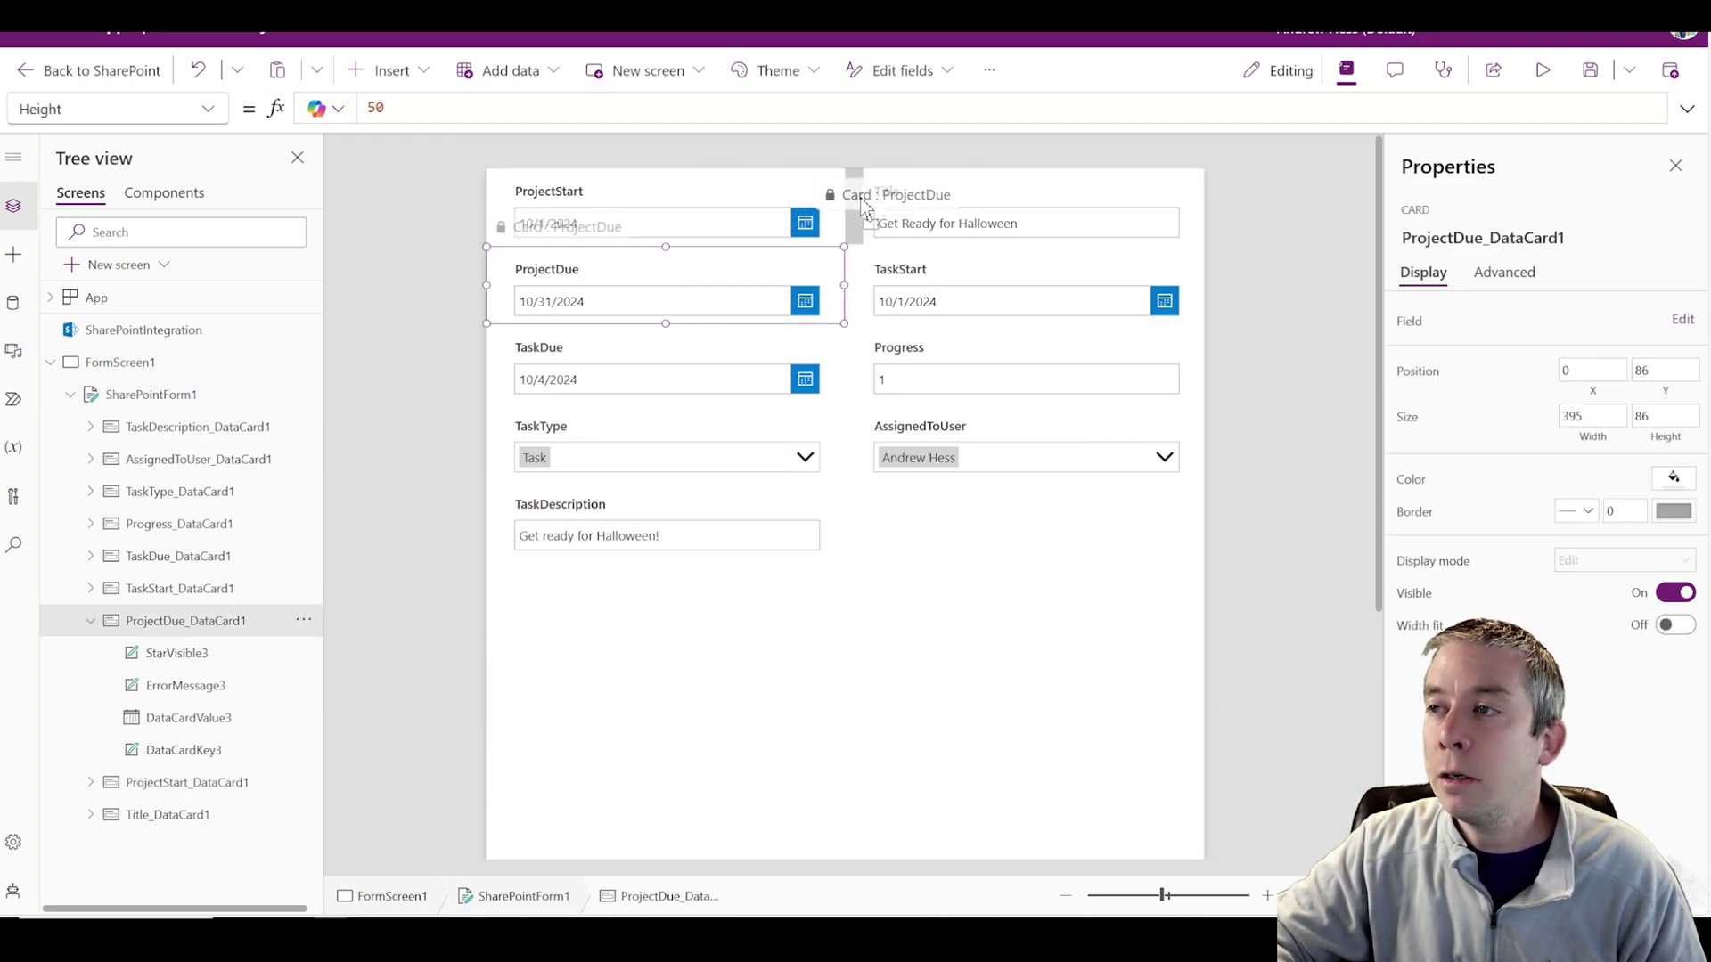
left_click_drag(936, 289, 923, 307)
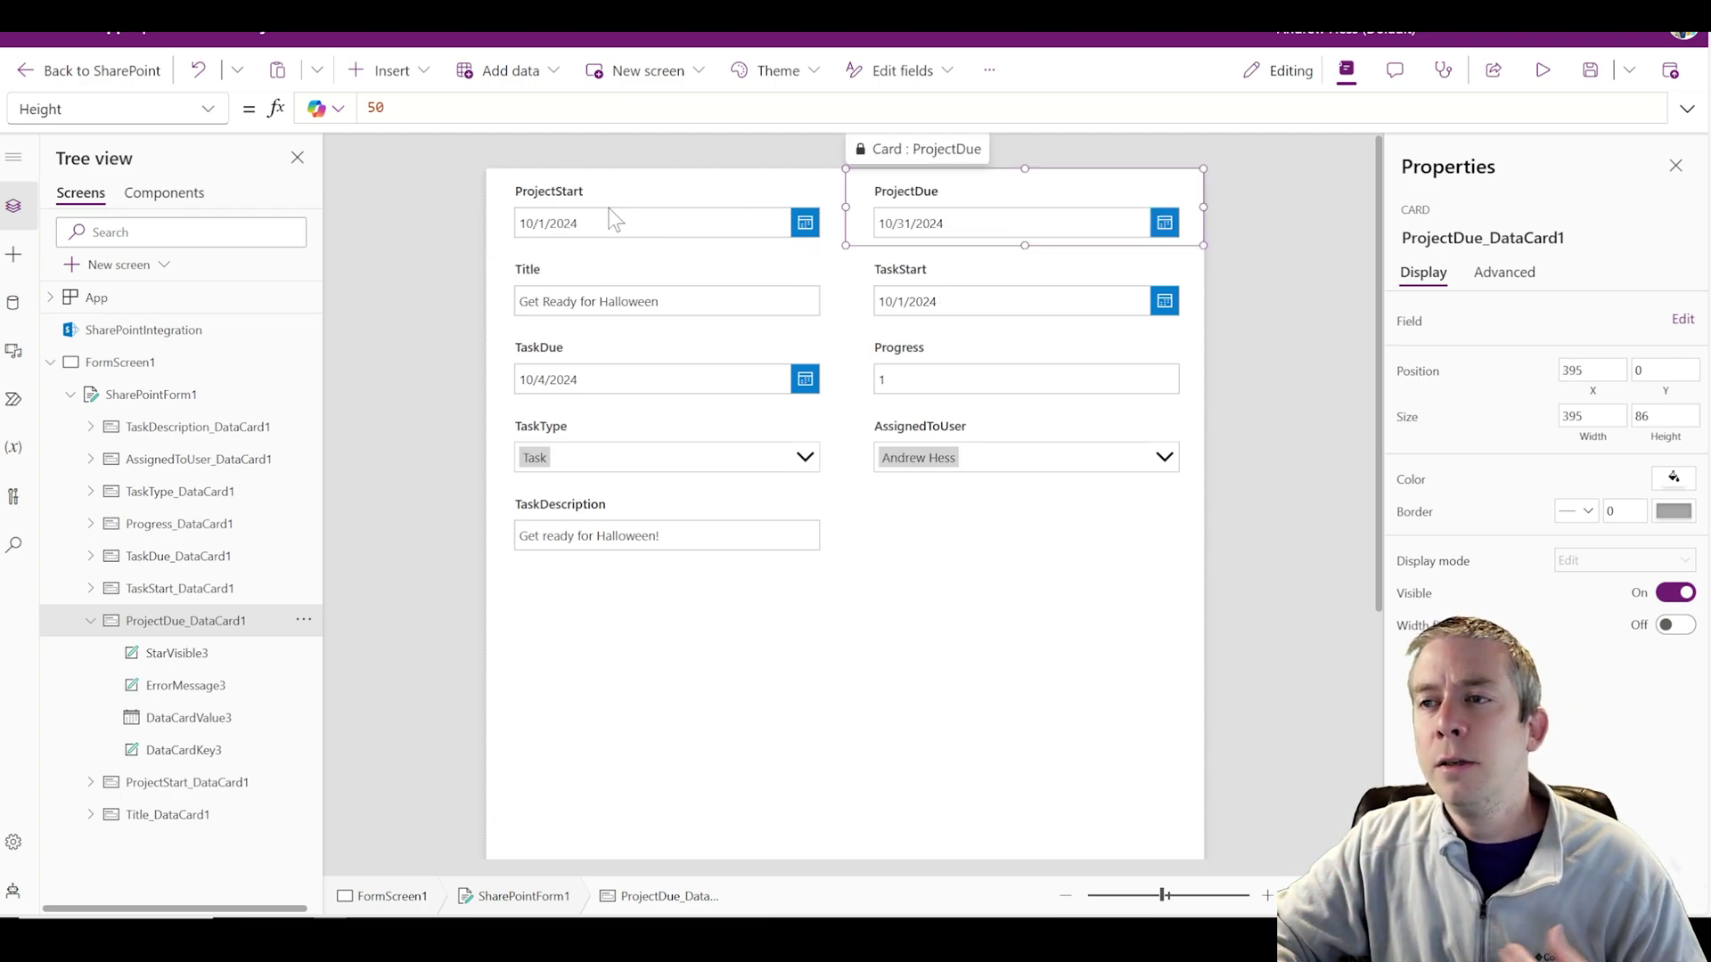
left_click(574, 350)
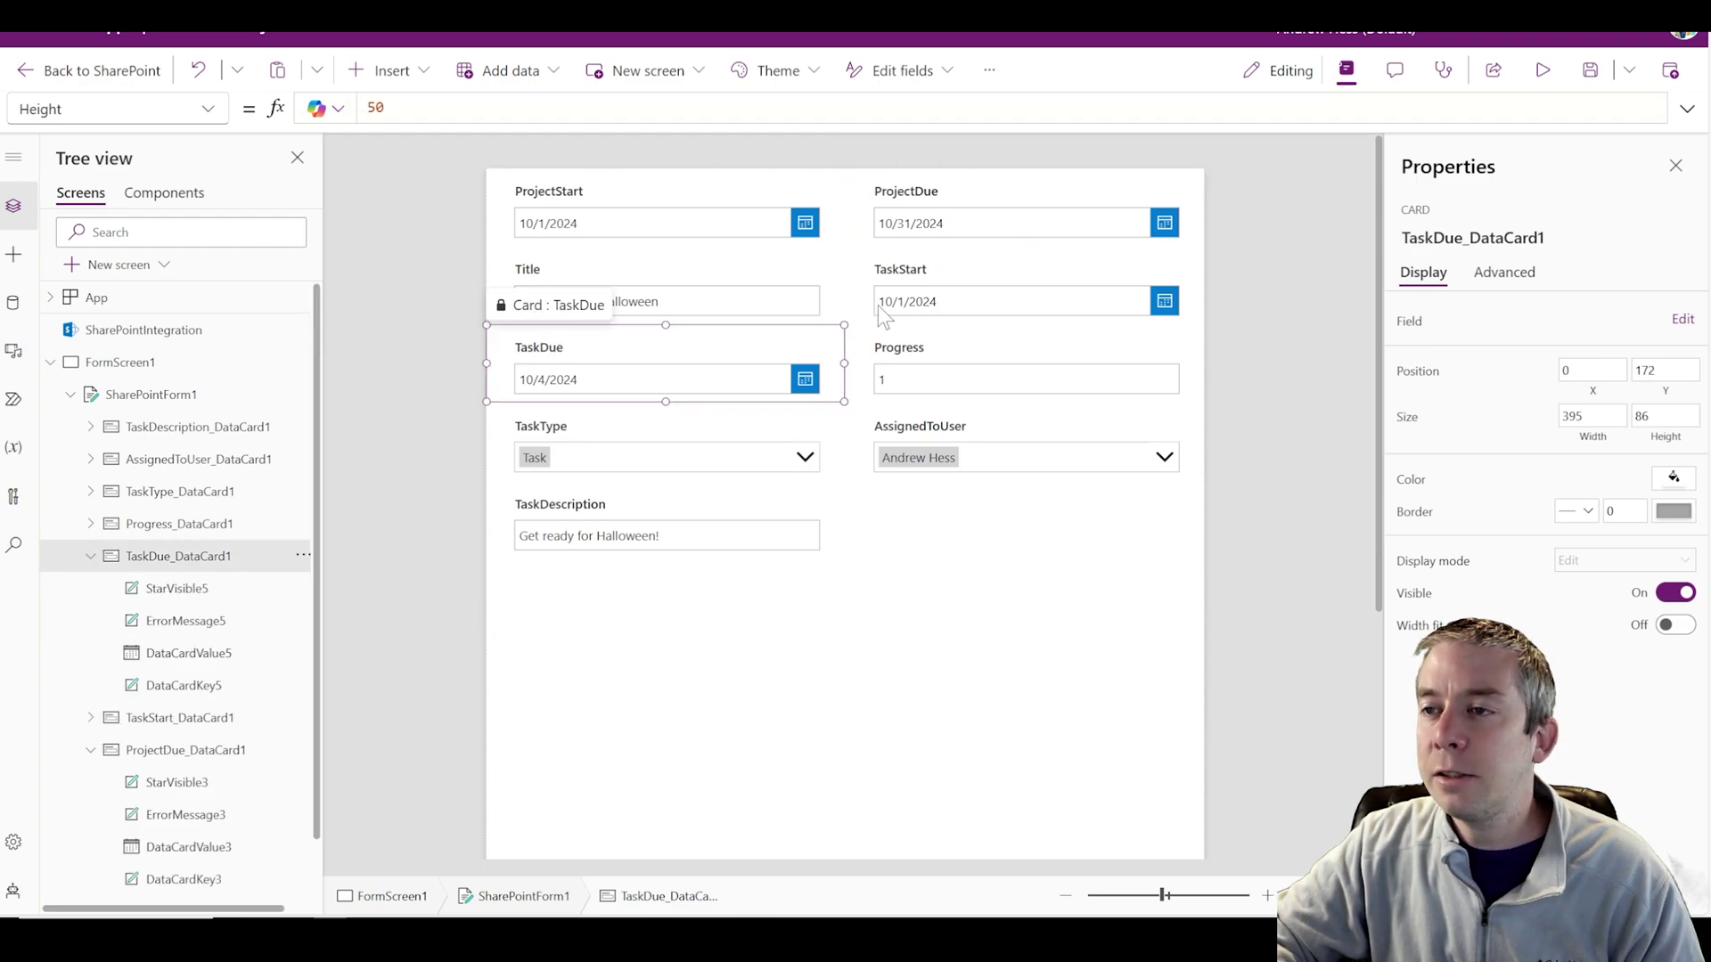
left_click(898, 260)
left_click_drag(898, 227, 882, 379)
left_click(517, 415)
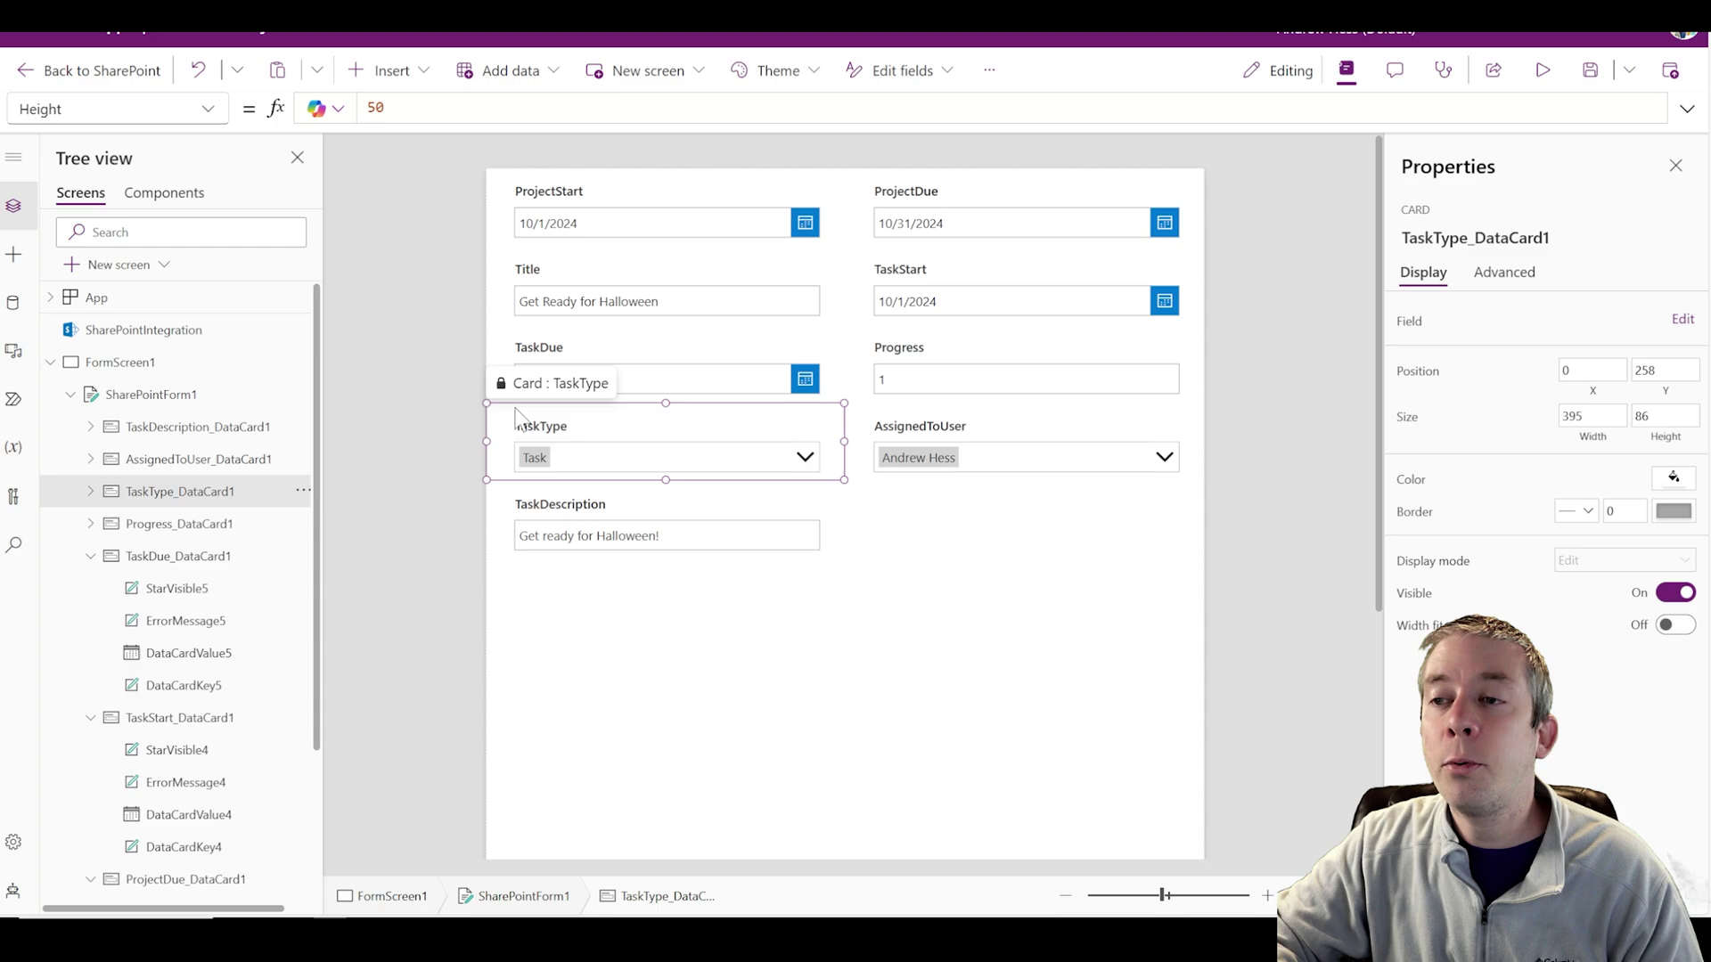
left_click_drag(524, 383, 854, 273)
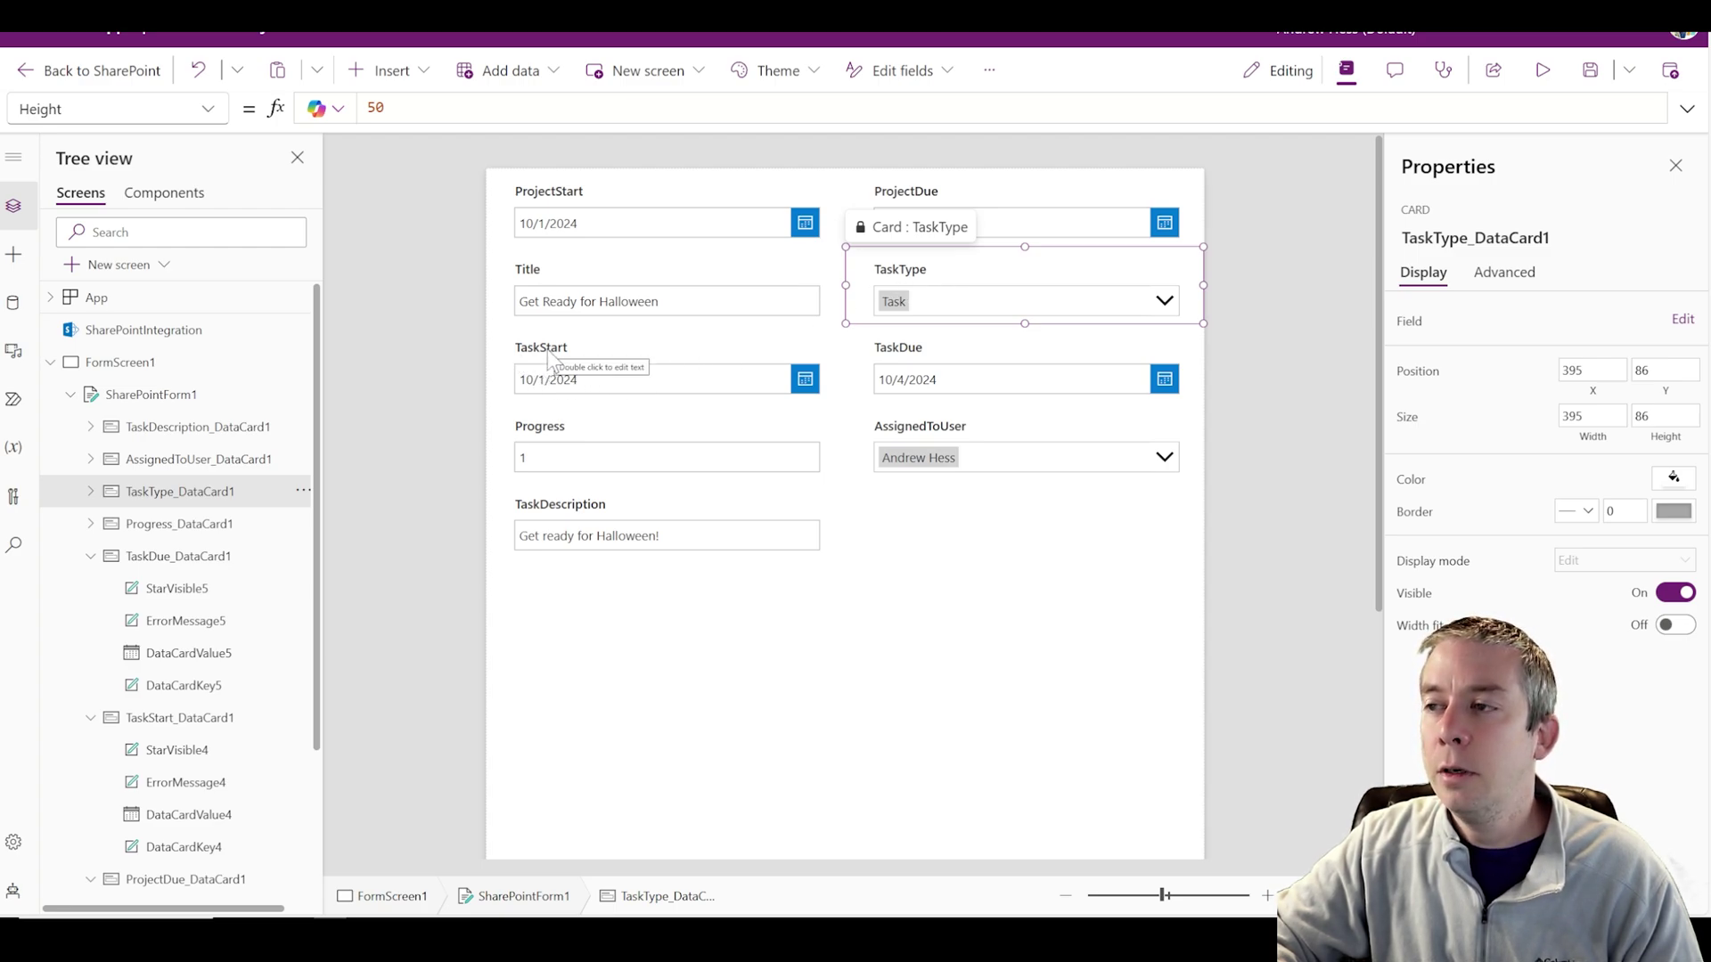
Widen the Progress and TaskDescription cards to the full form width, with TaskDescription below AssignedToUser.
left_click(807, 434)
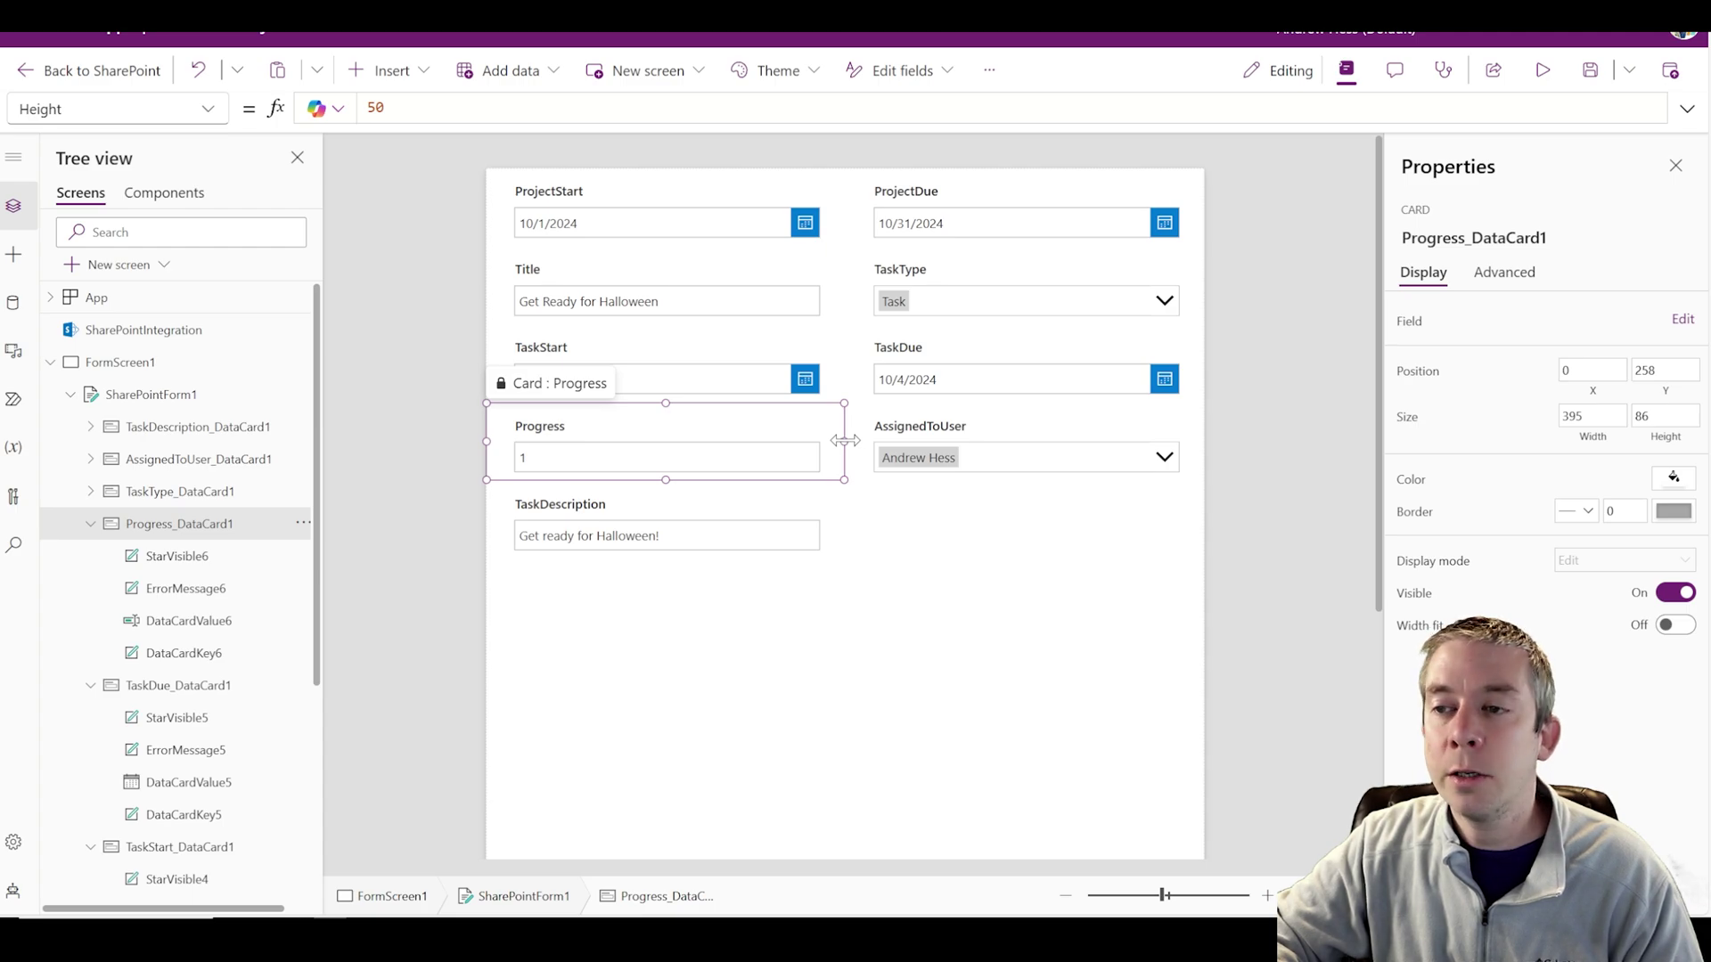
left_click_drag(863, 441, 1149, 435)
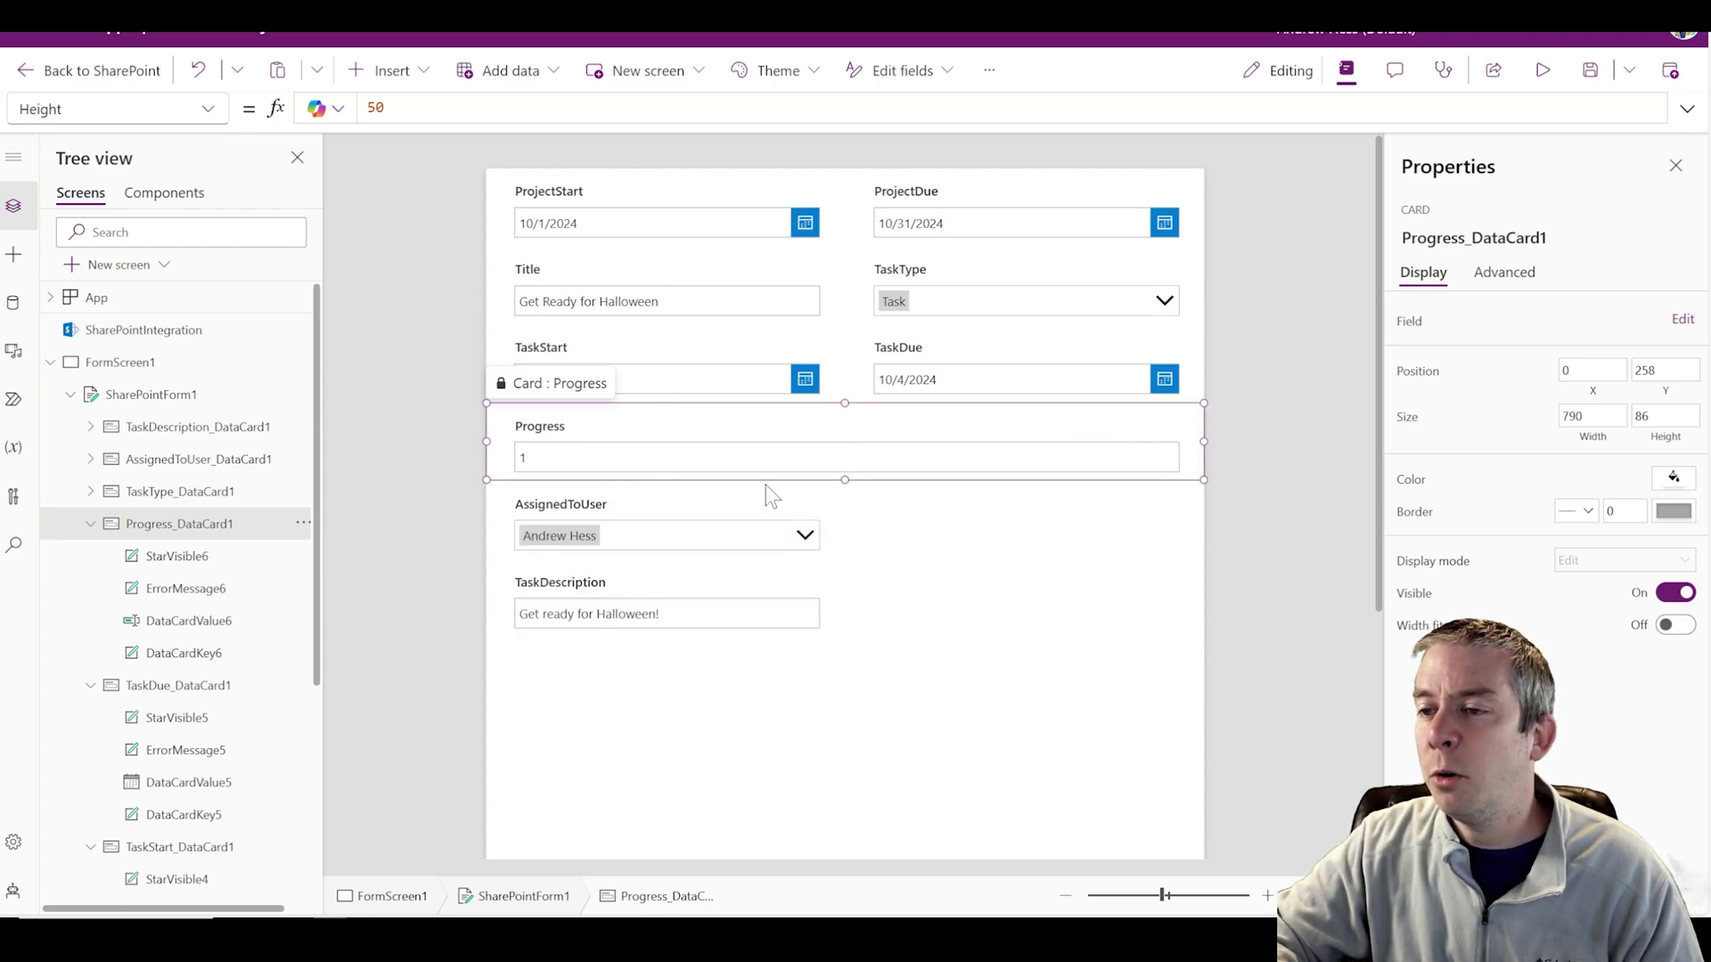
left_click(790, 498)
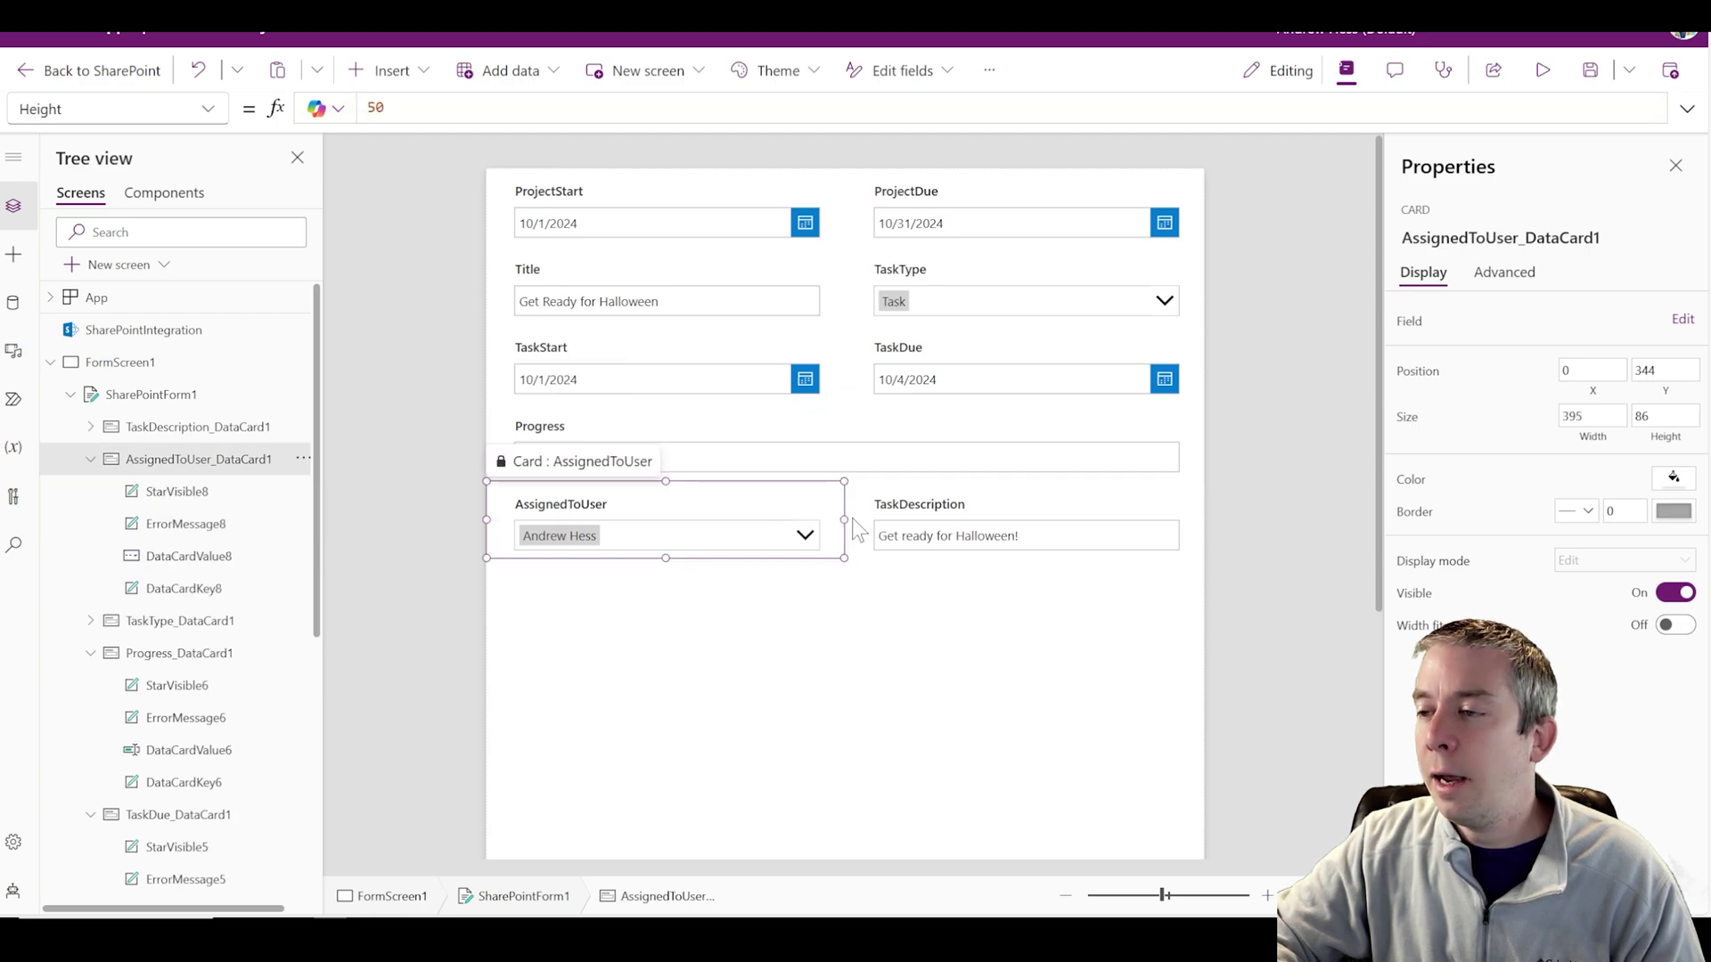
left_click(977, 504)
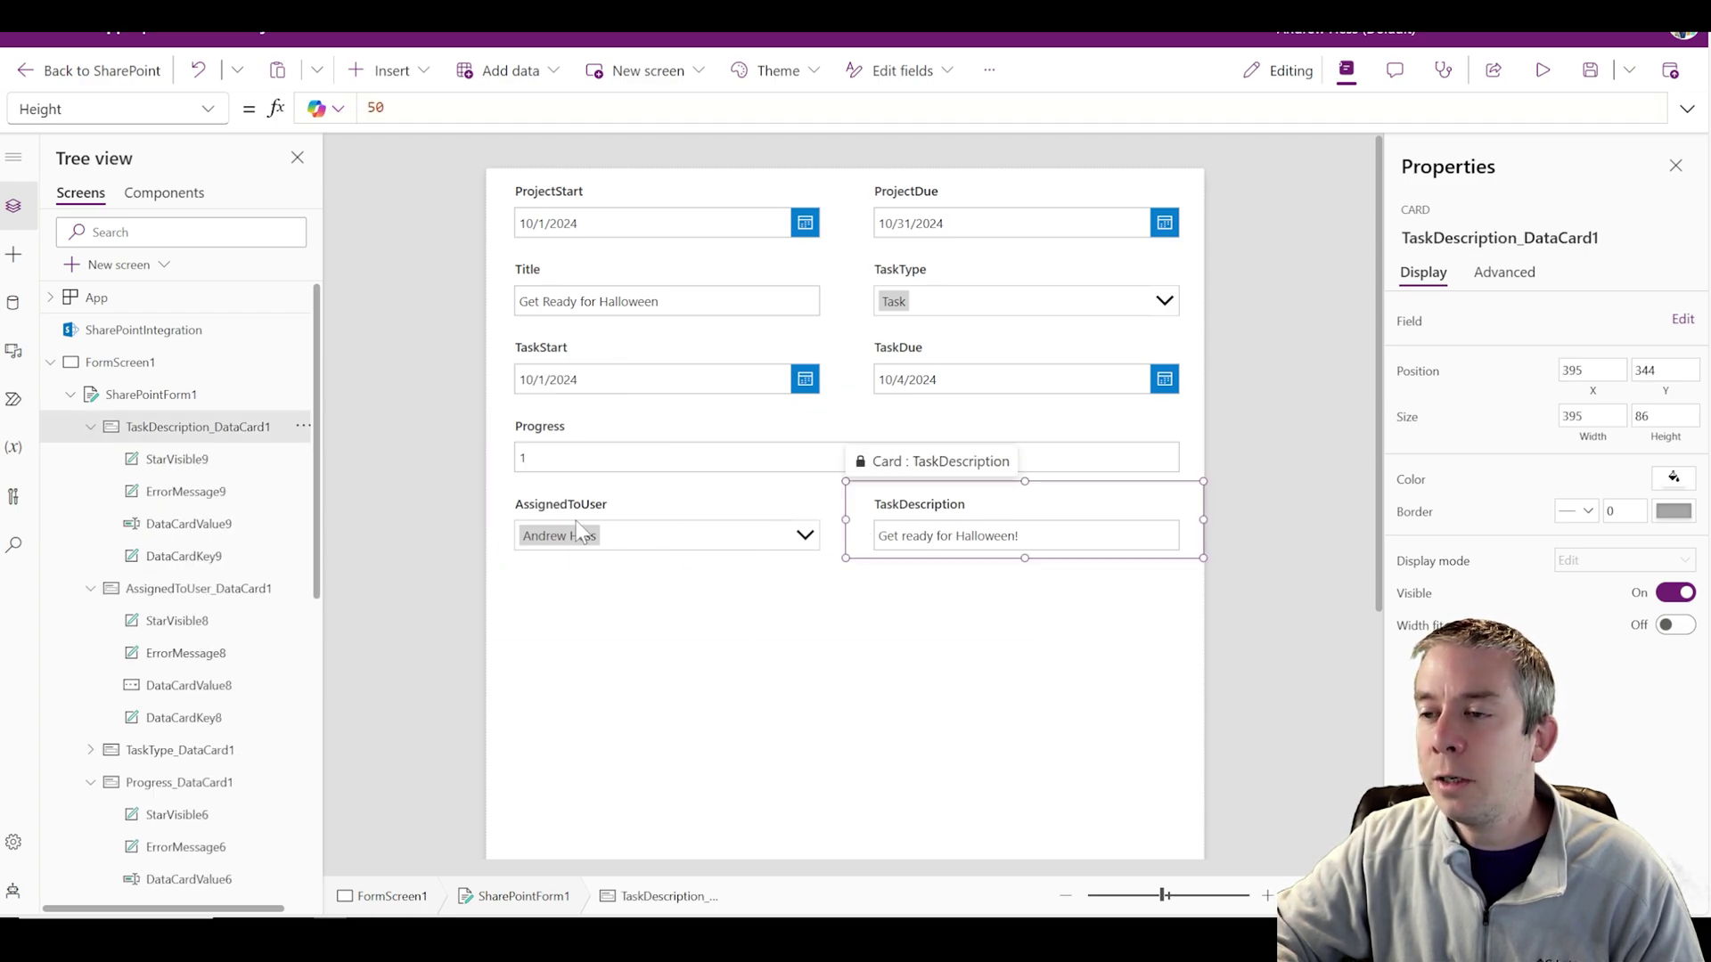
left_click_drag(576, 520, 458, 526)
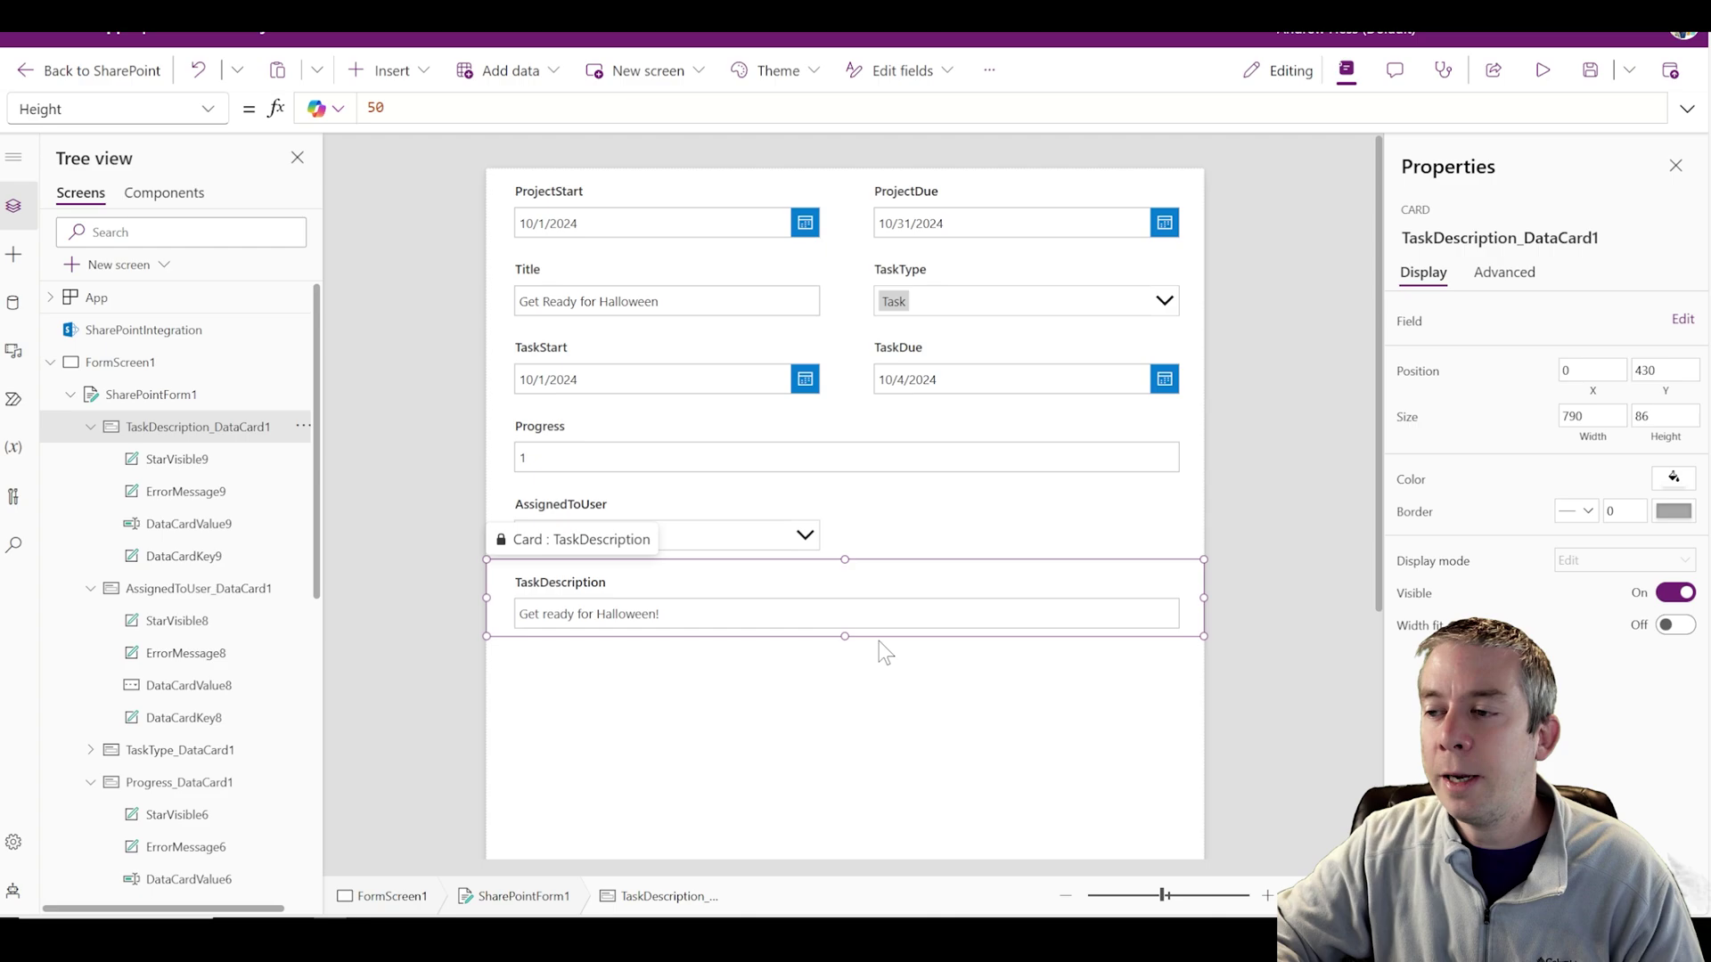
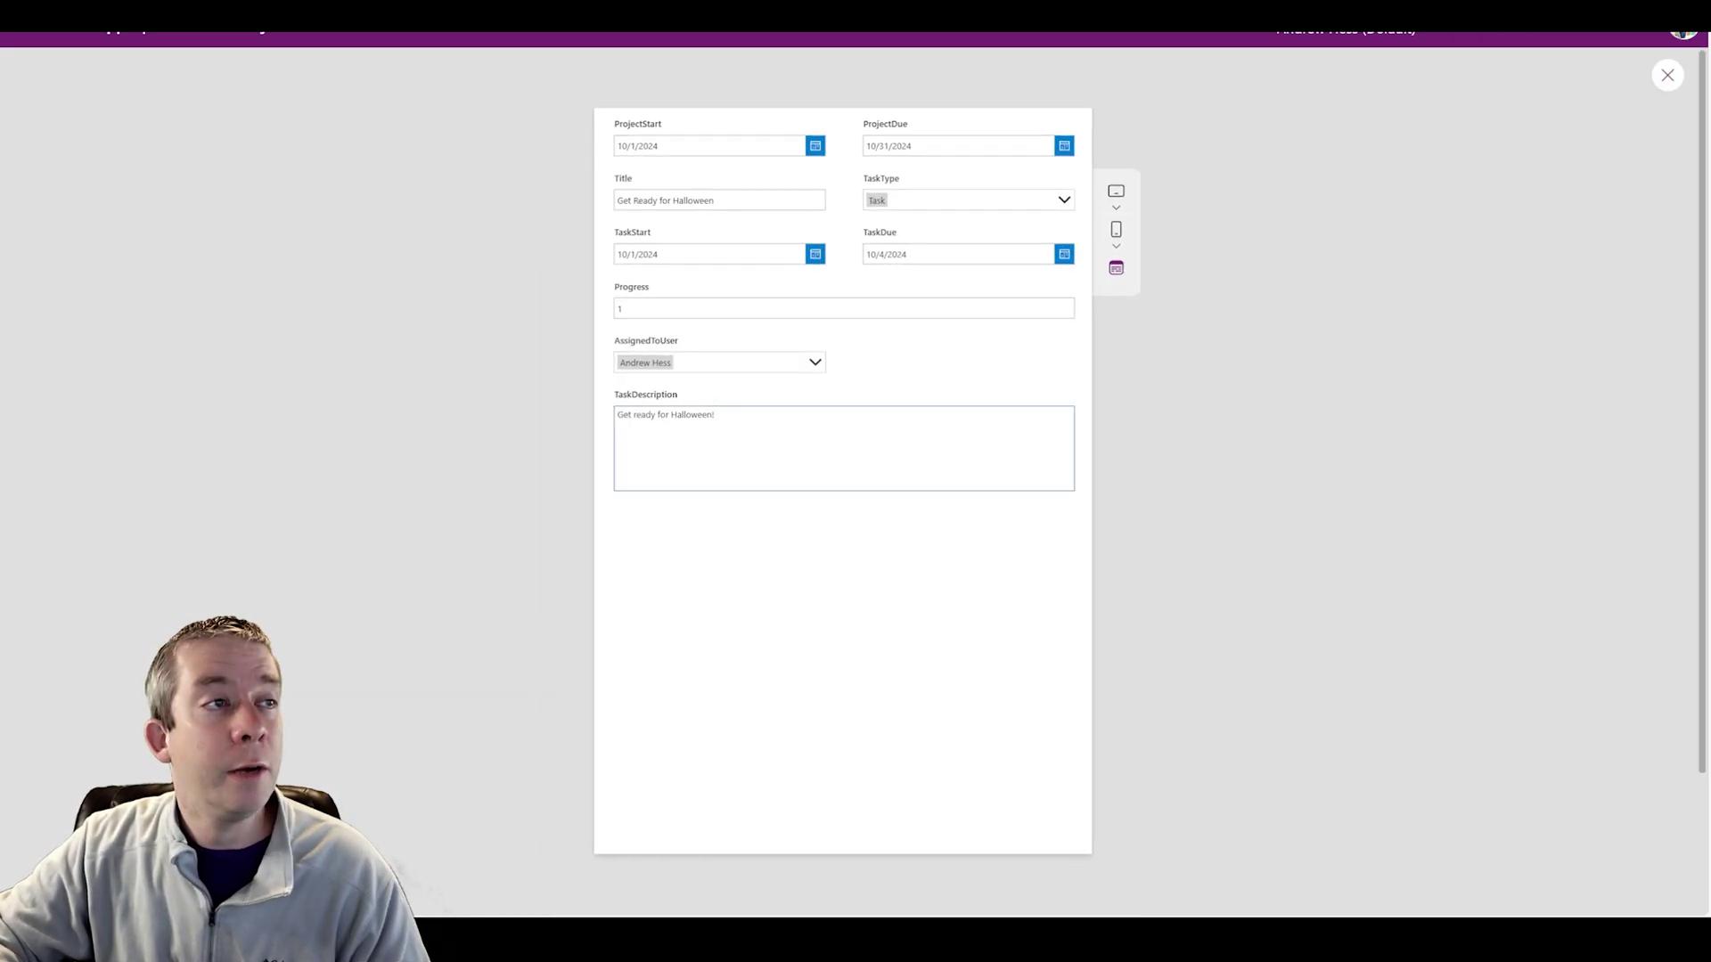
Leave the form preview and unlock the ProjectStart date picker's advanced properties for editing.
left_click(1667, 75)
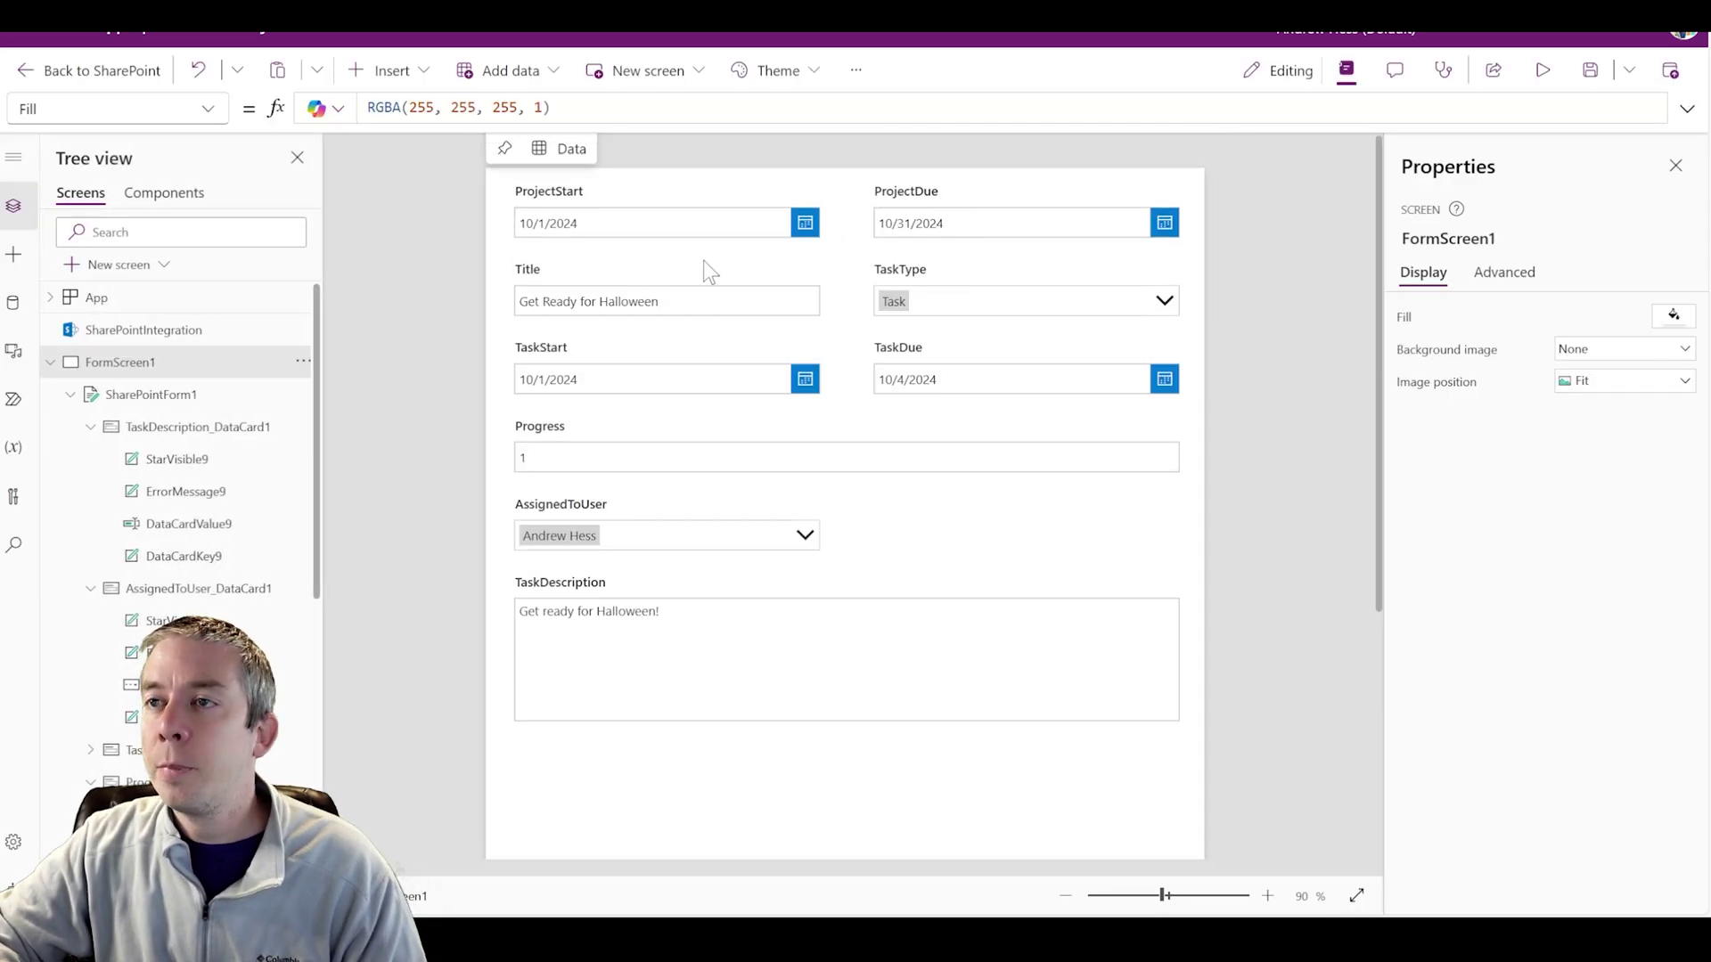
left_click(635, 232)
left_click(637, 230)
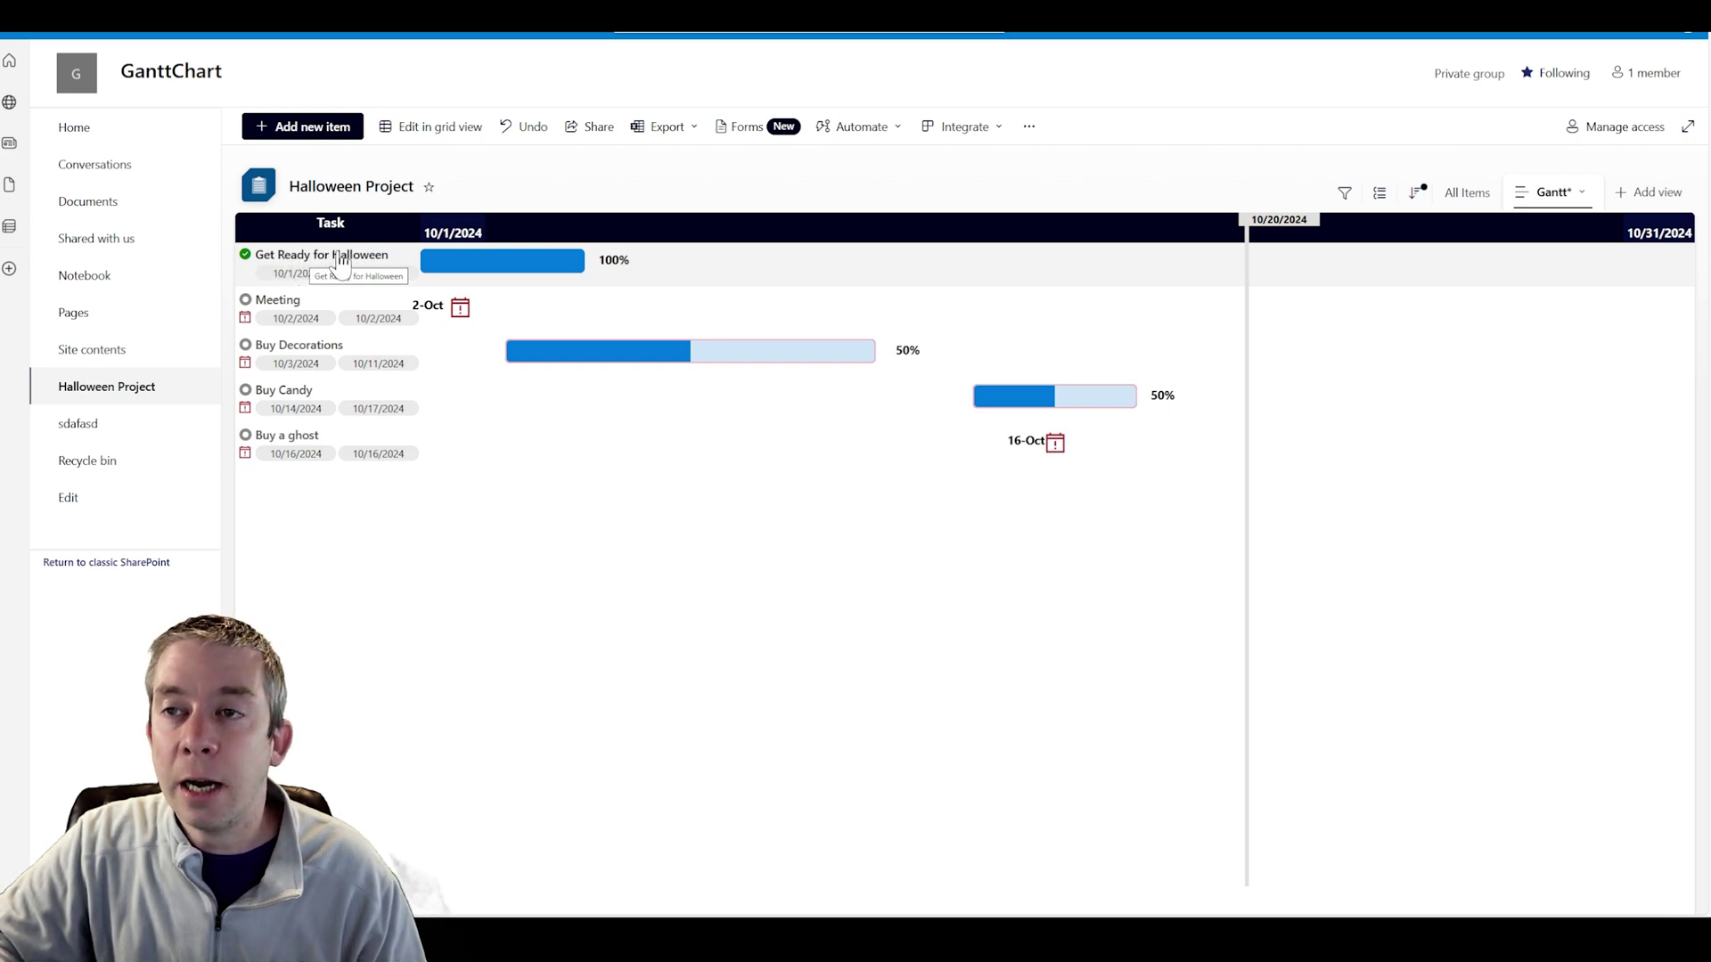
mouse_move(500, 268)
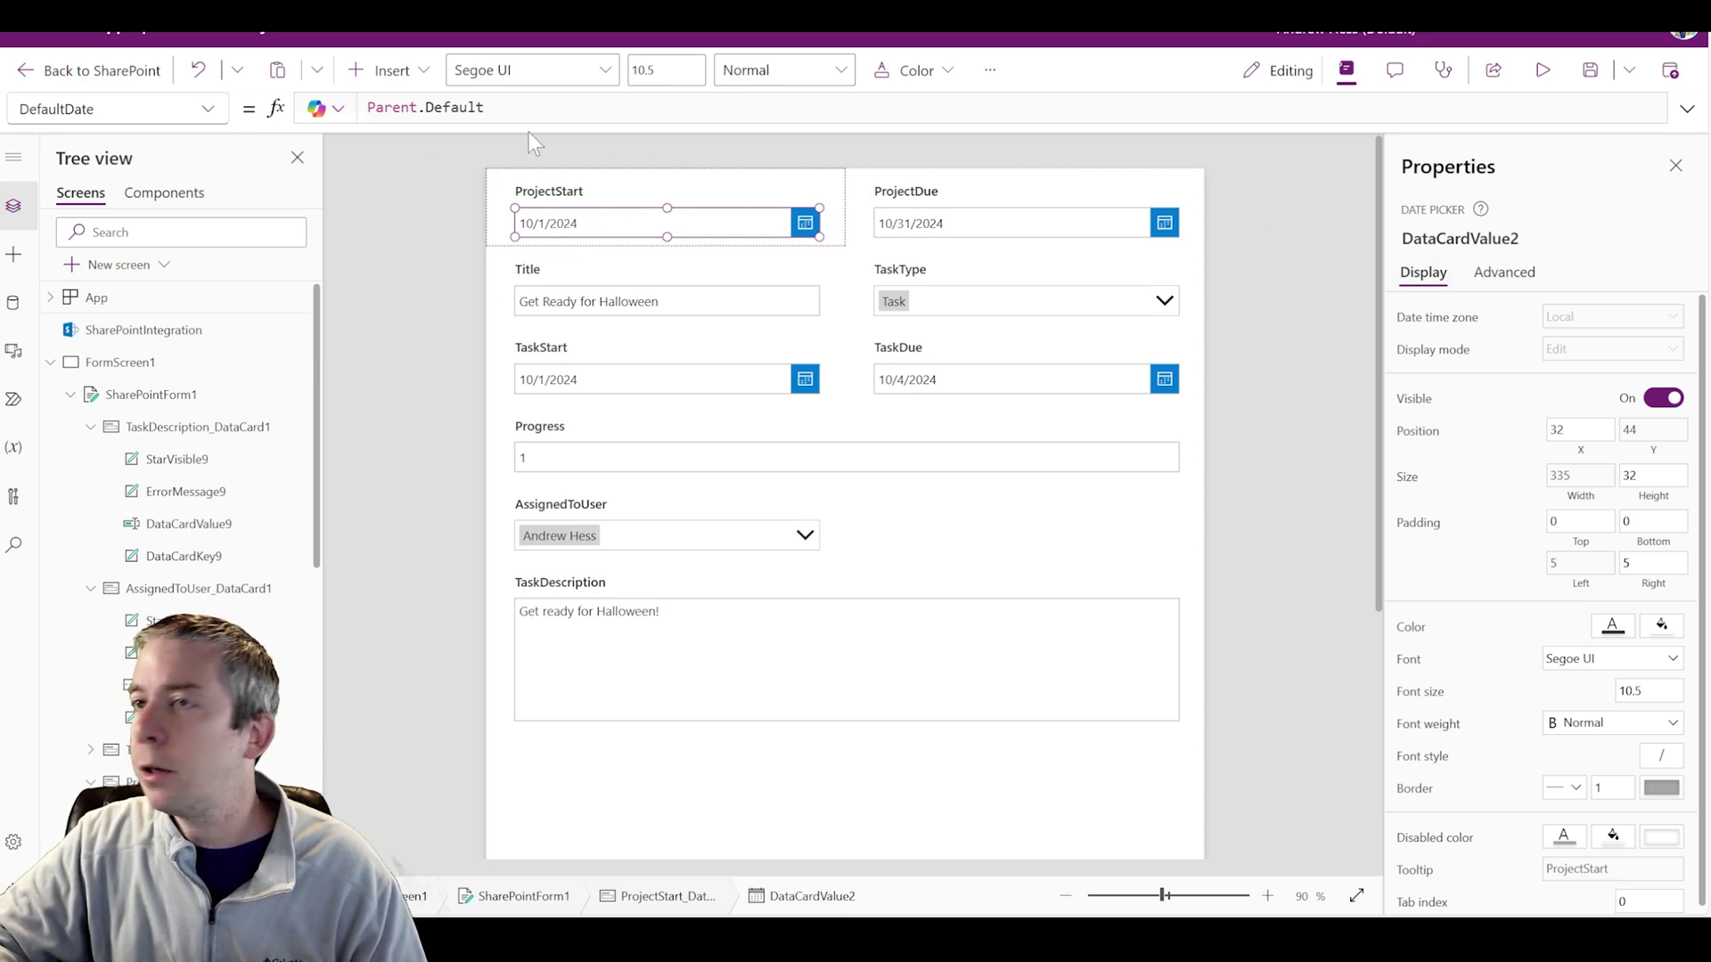
left_click(1504, 273)
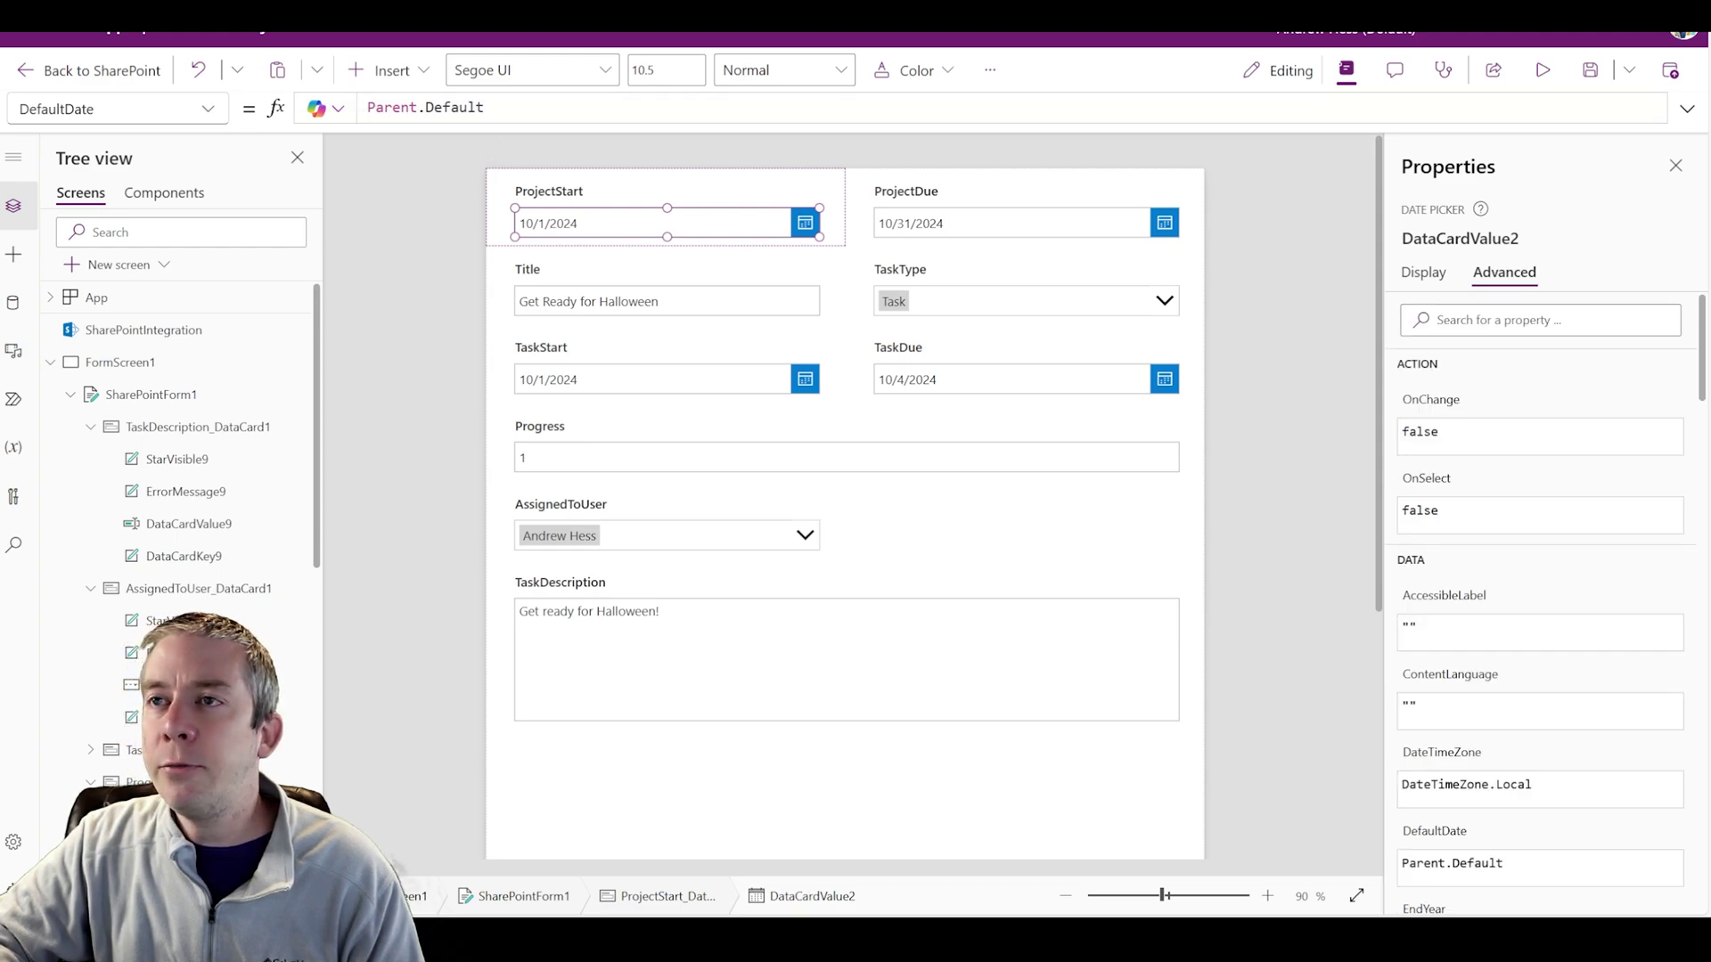
Set the ProjectStart date picker's DefaultDate to LookUp('Halloween Project',ID=1,ProjectStart).
left_click(727, 107)
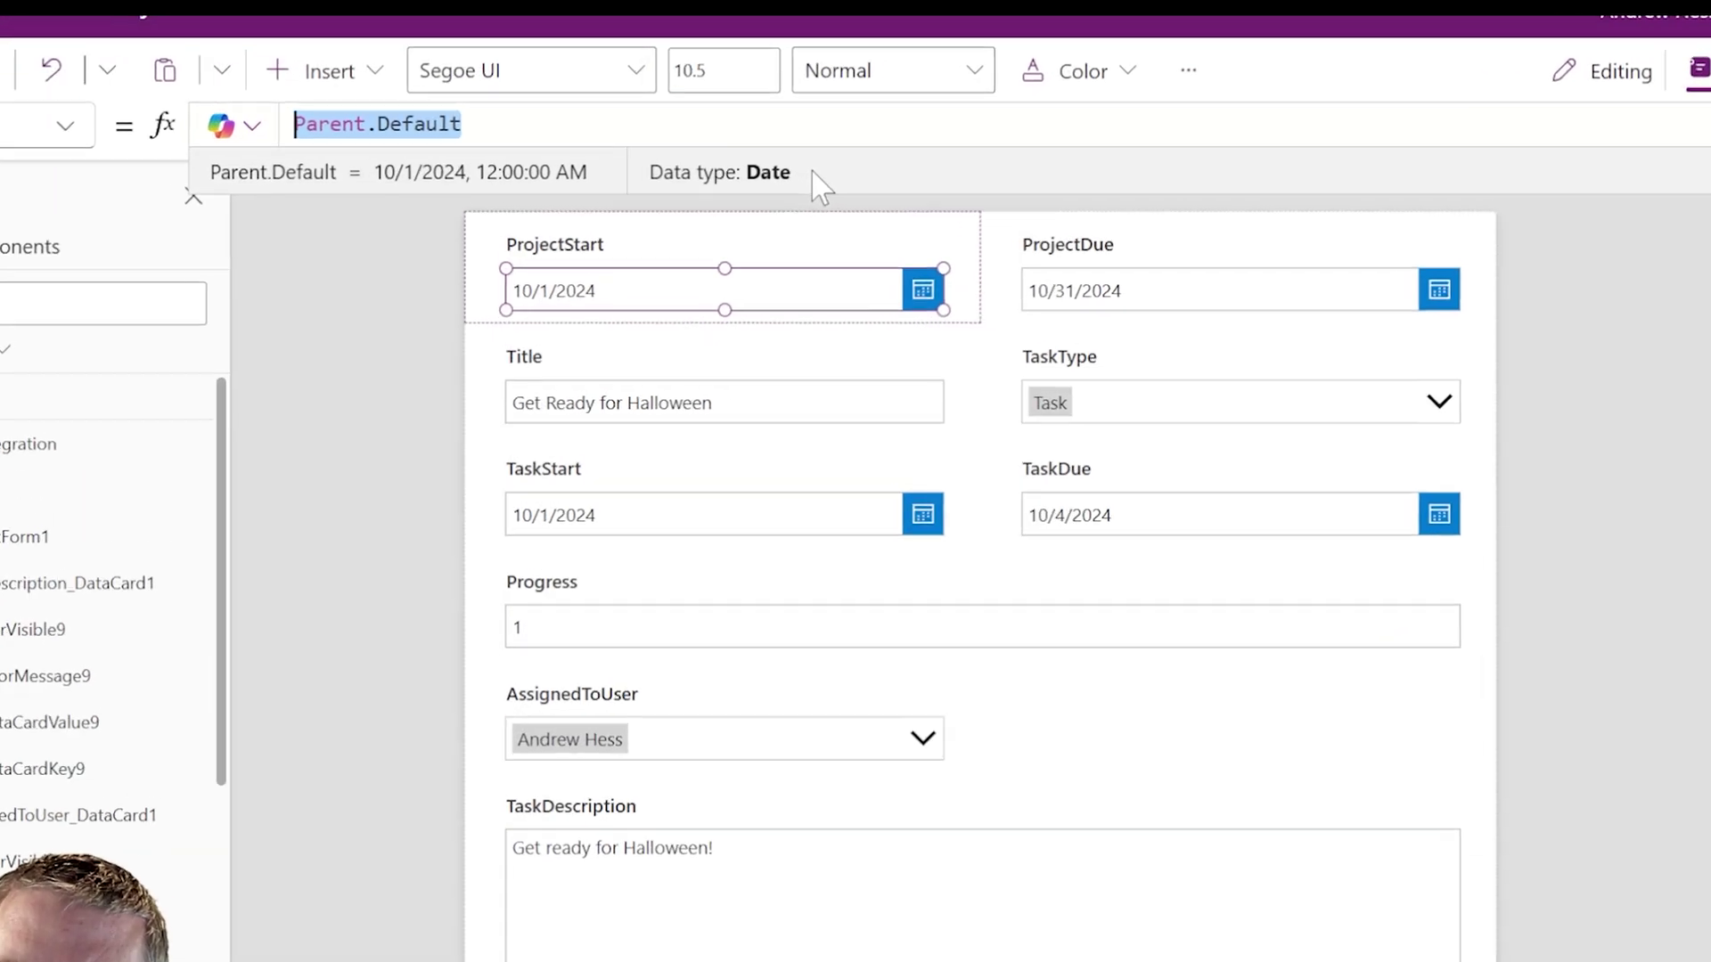
type("LookUp(")
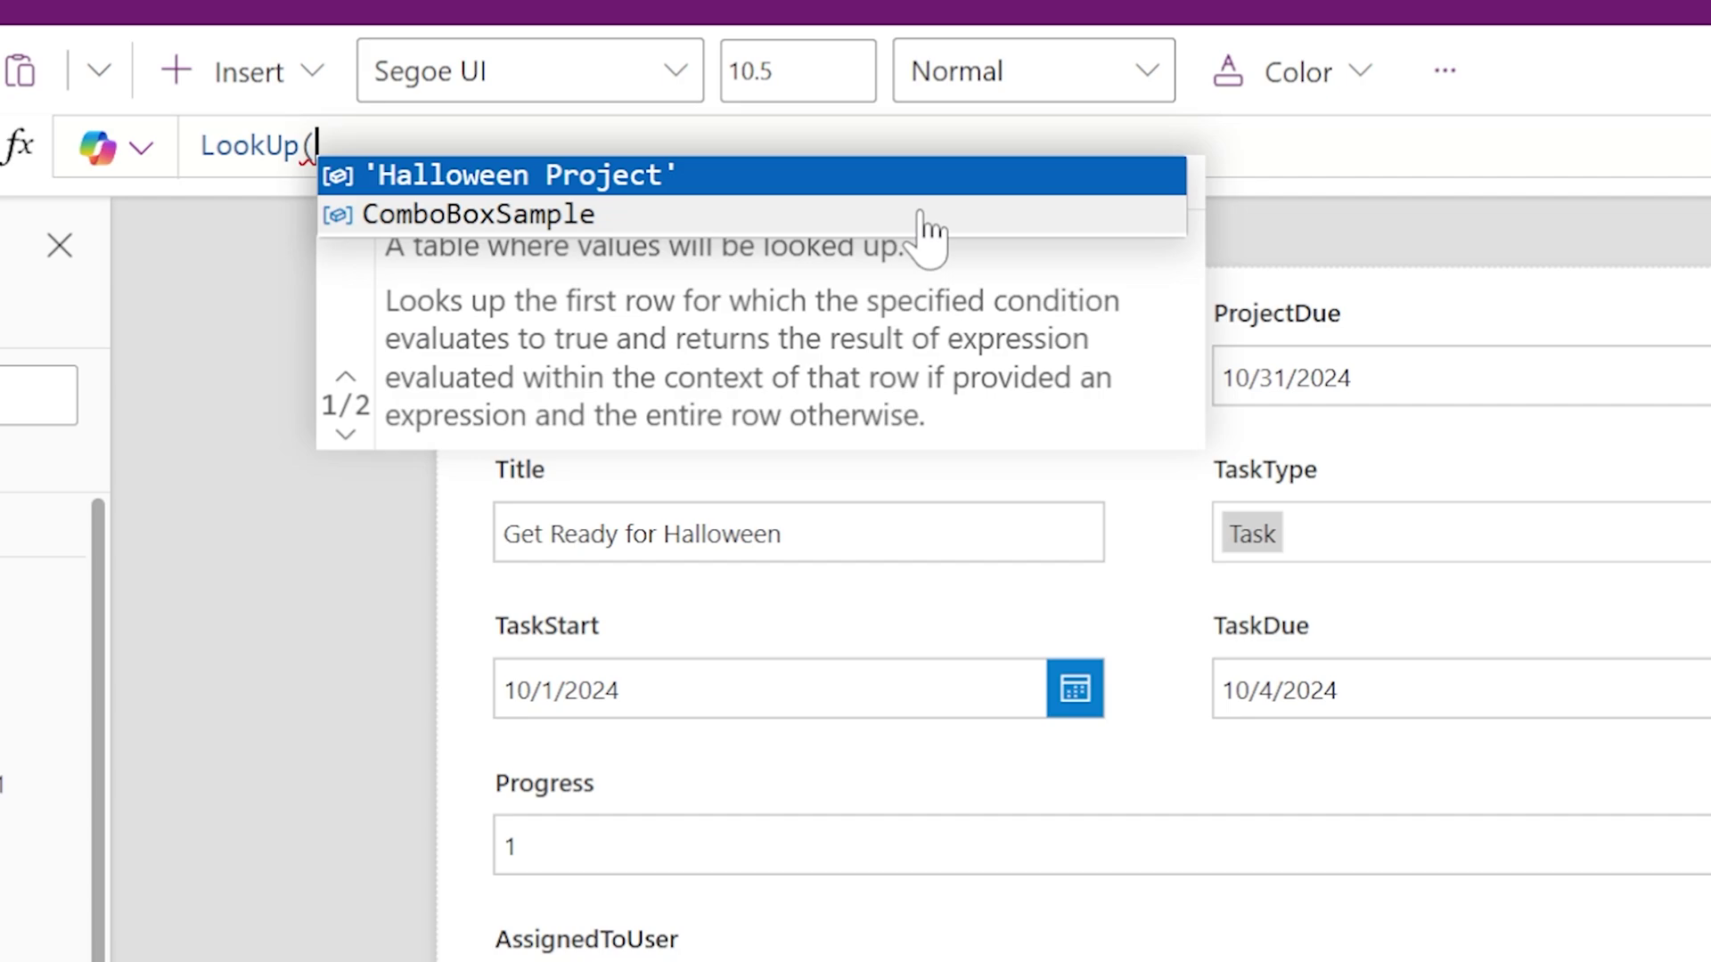
key("Tab")
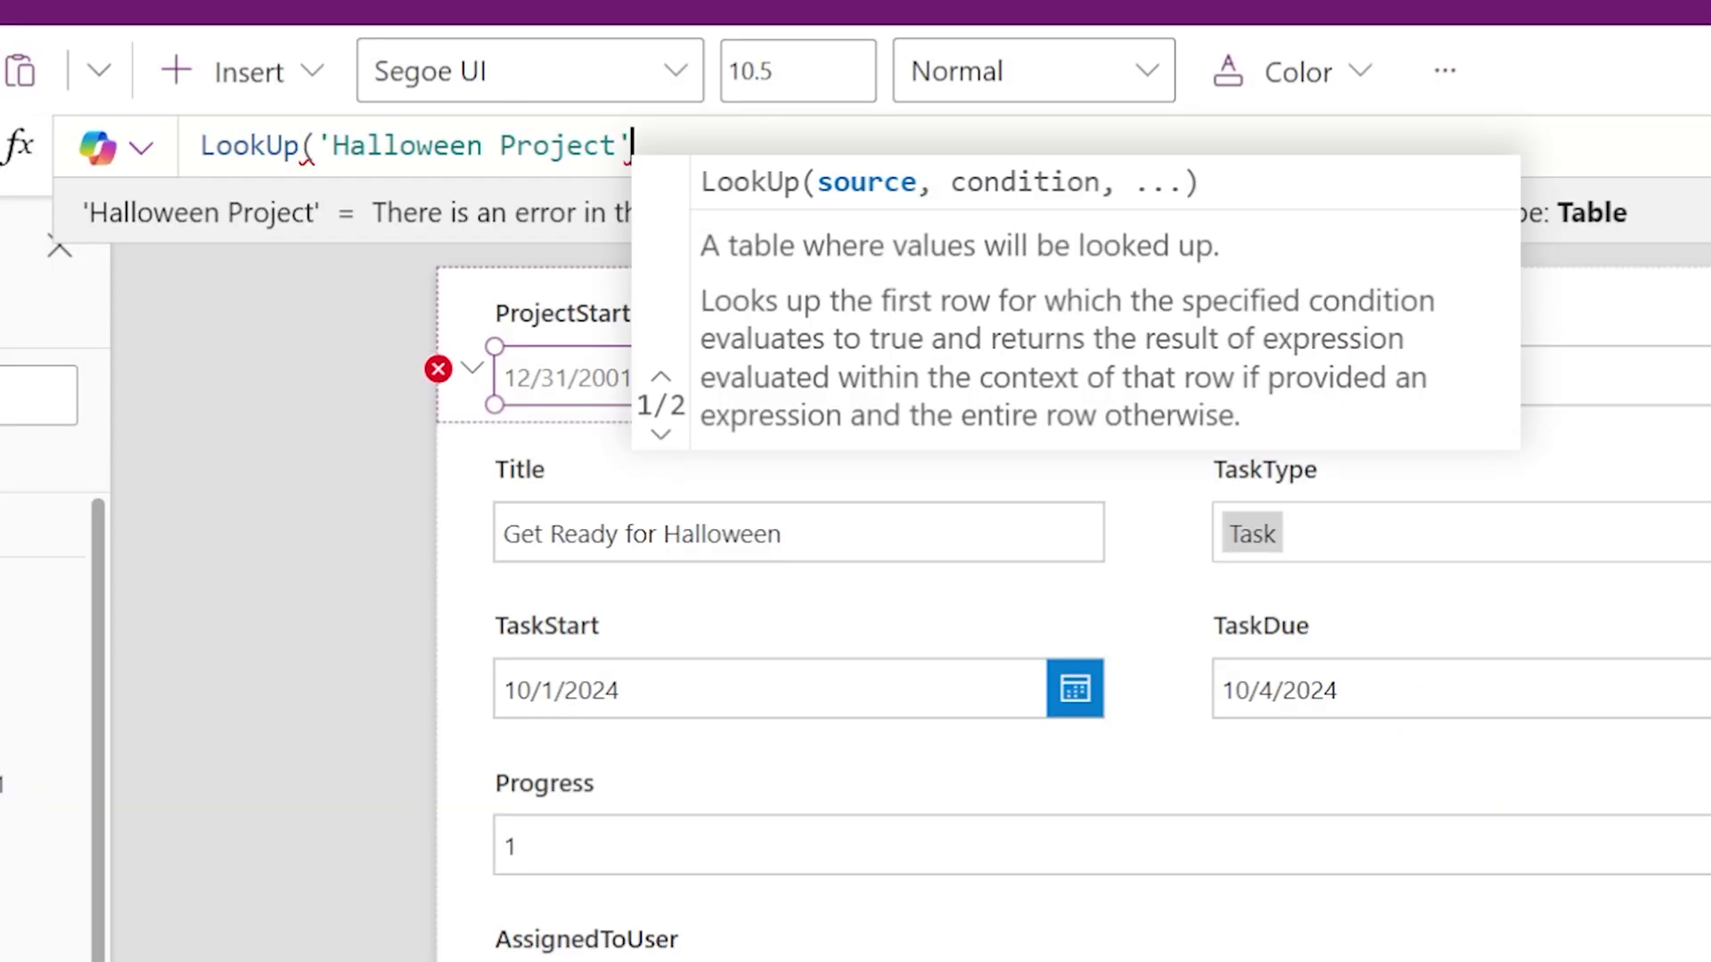
type(",")
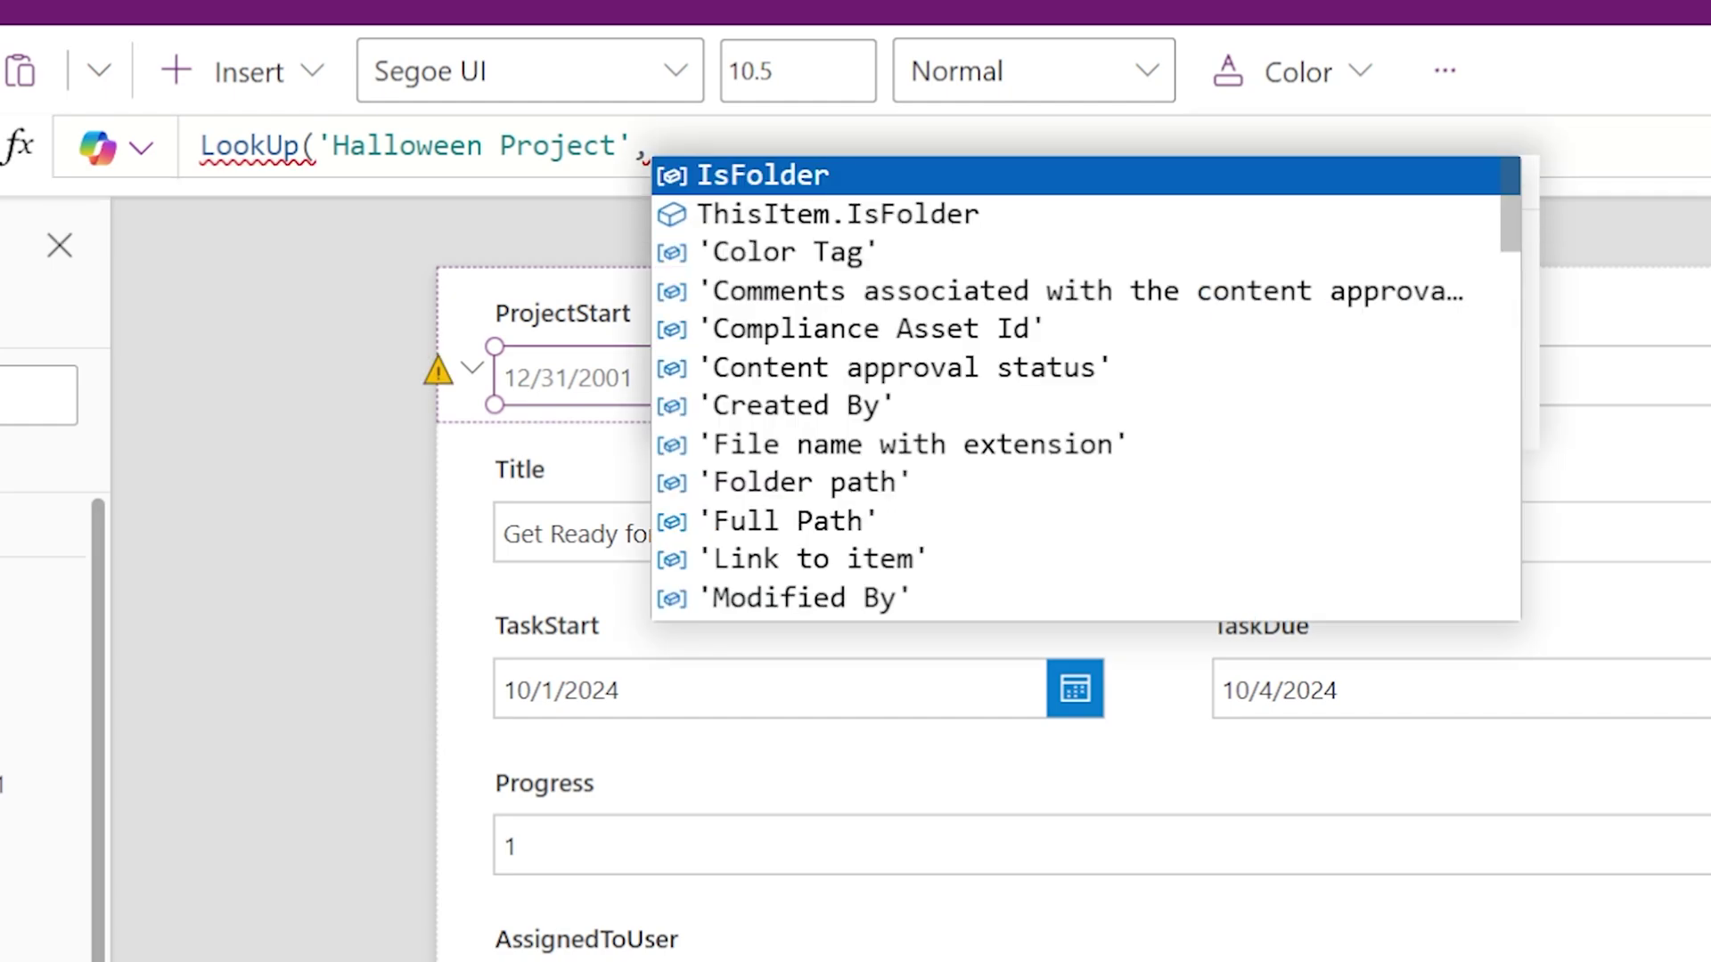
type("ID")
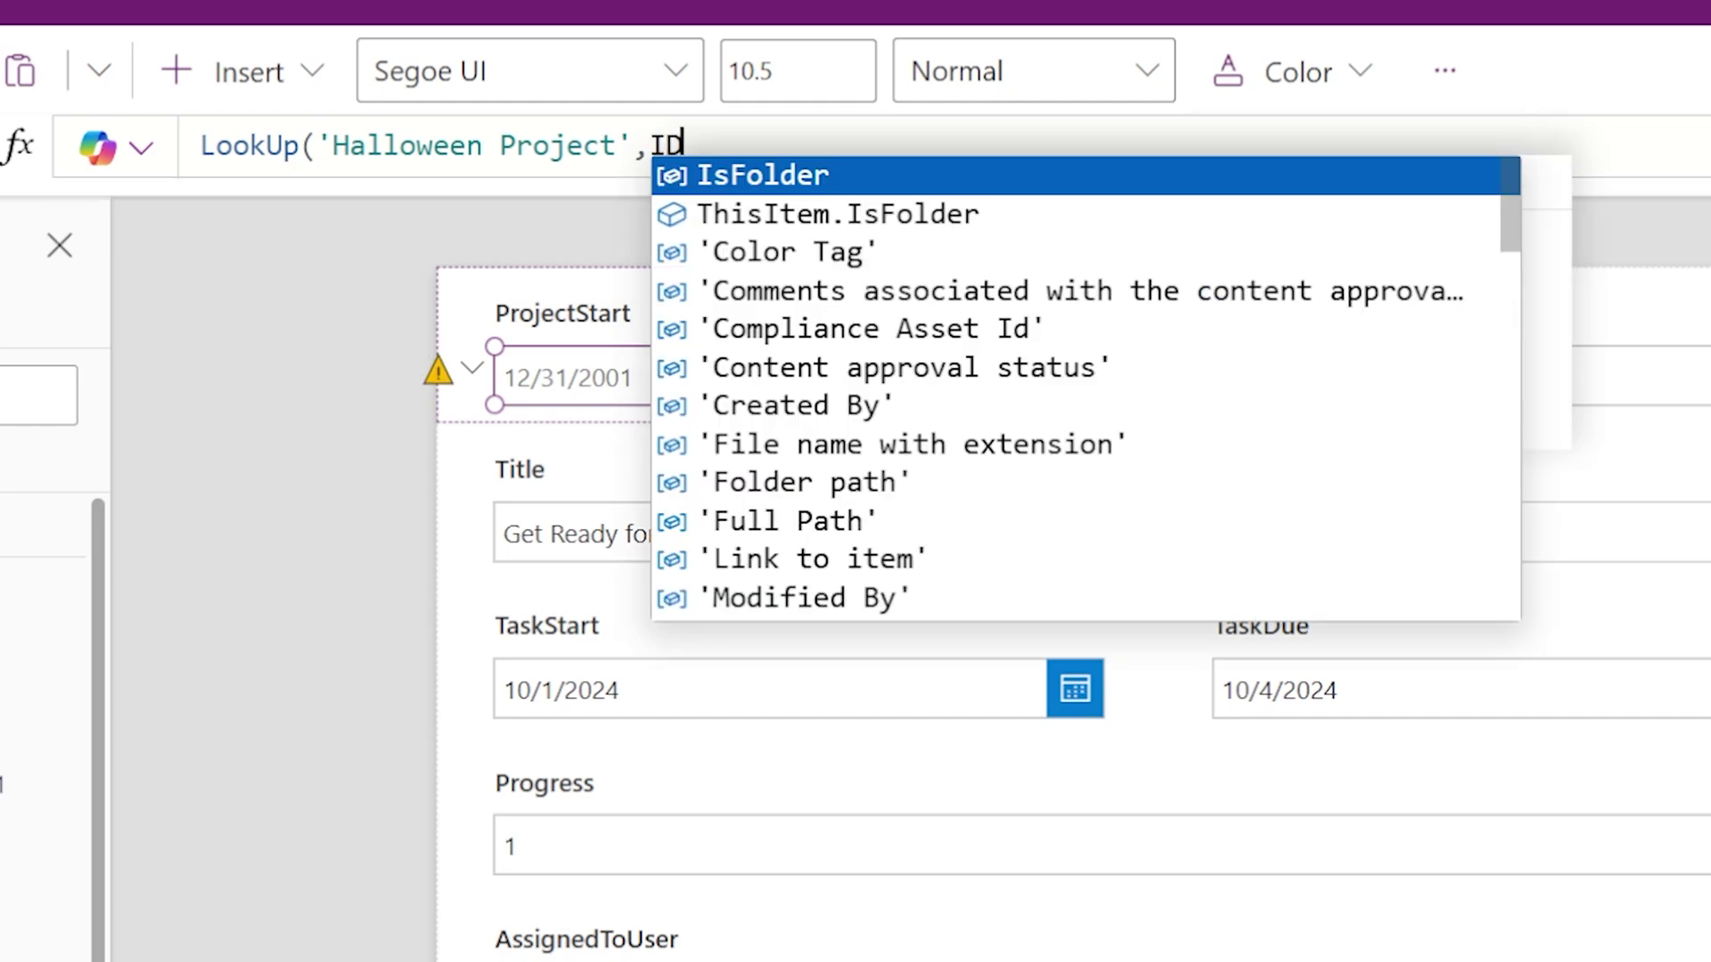
type("=1")
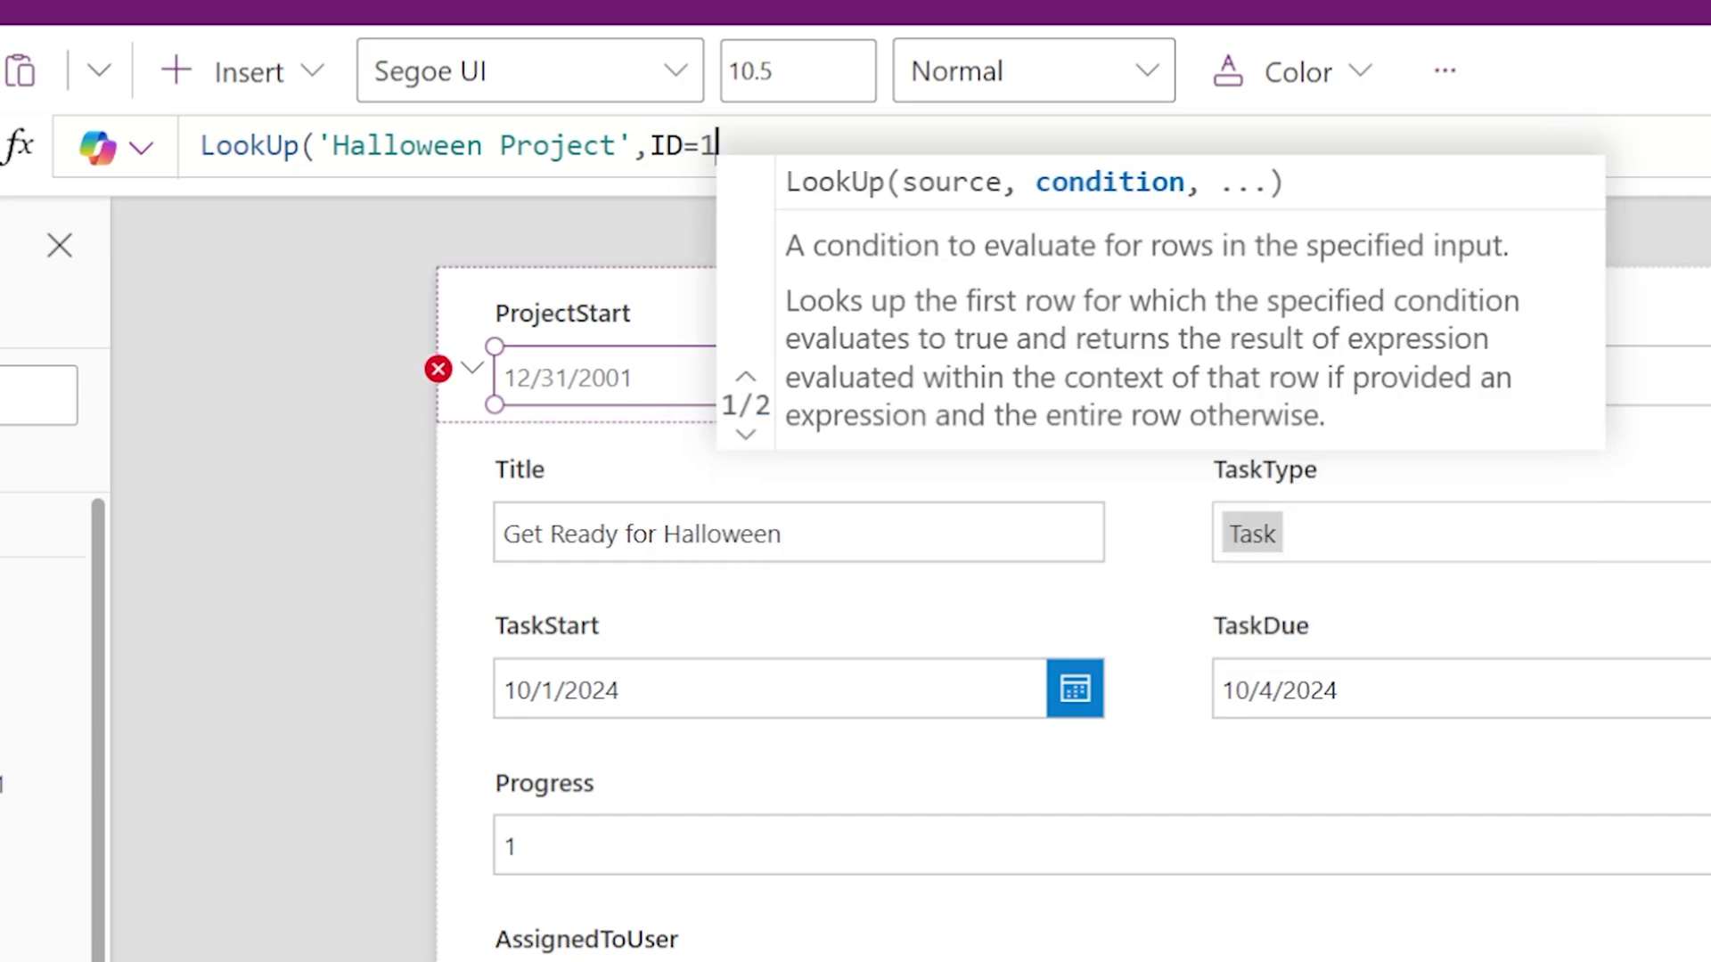
type(",Pro")
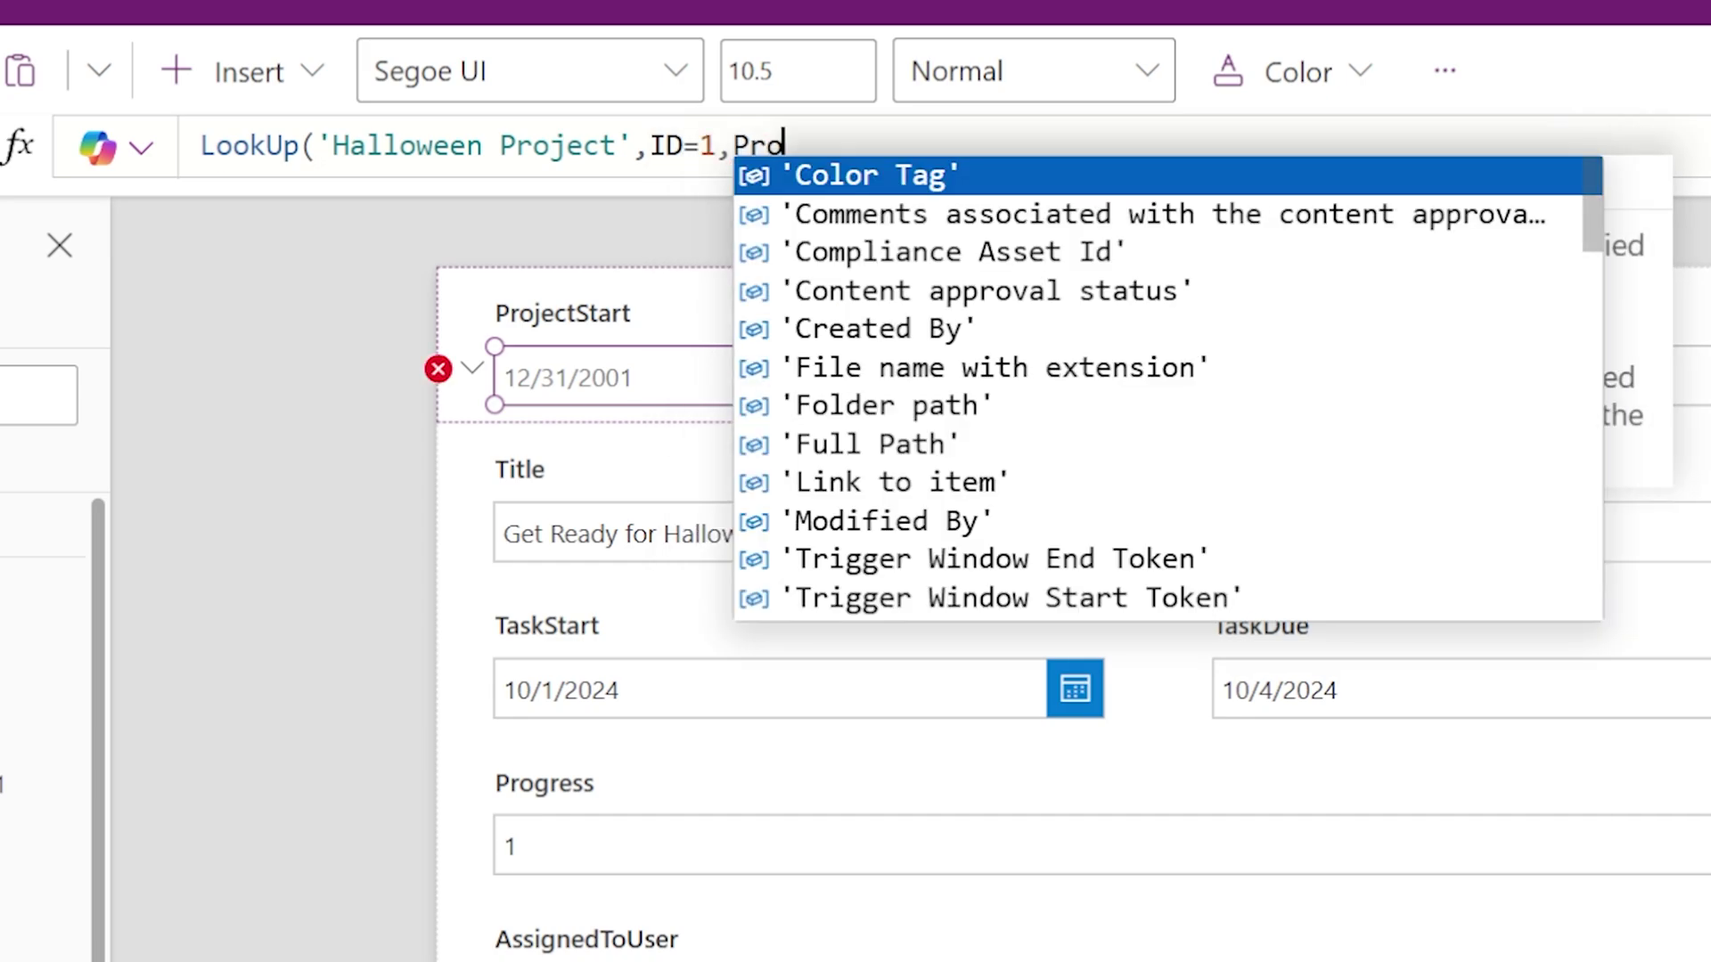
type("jectStart)")
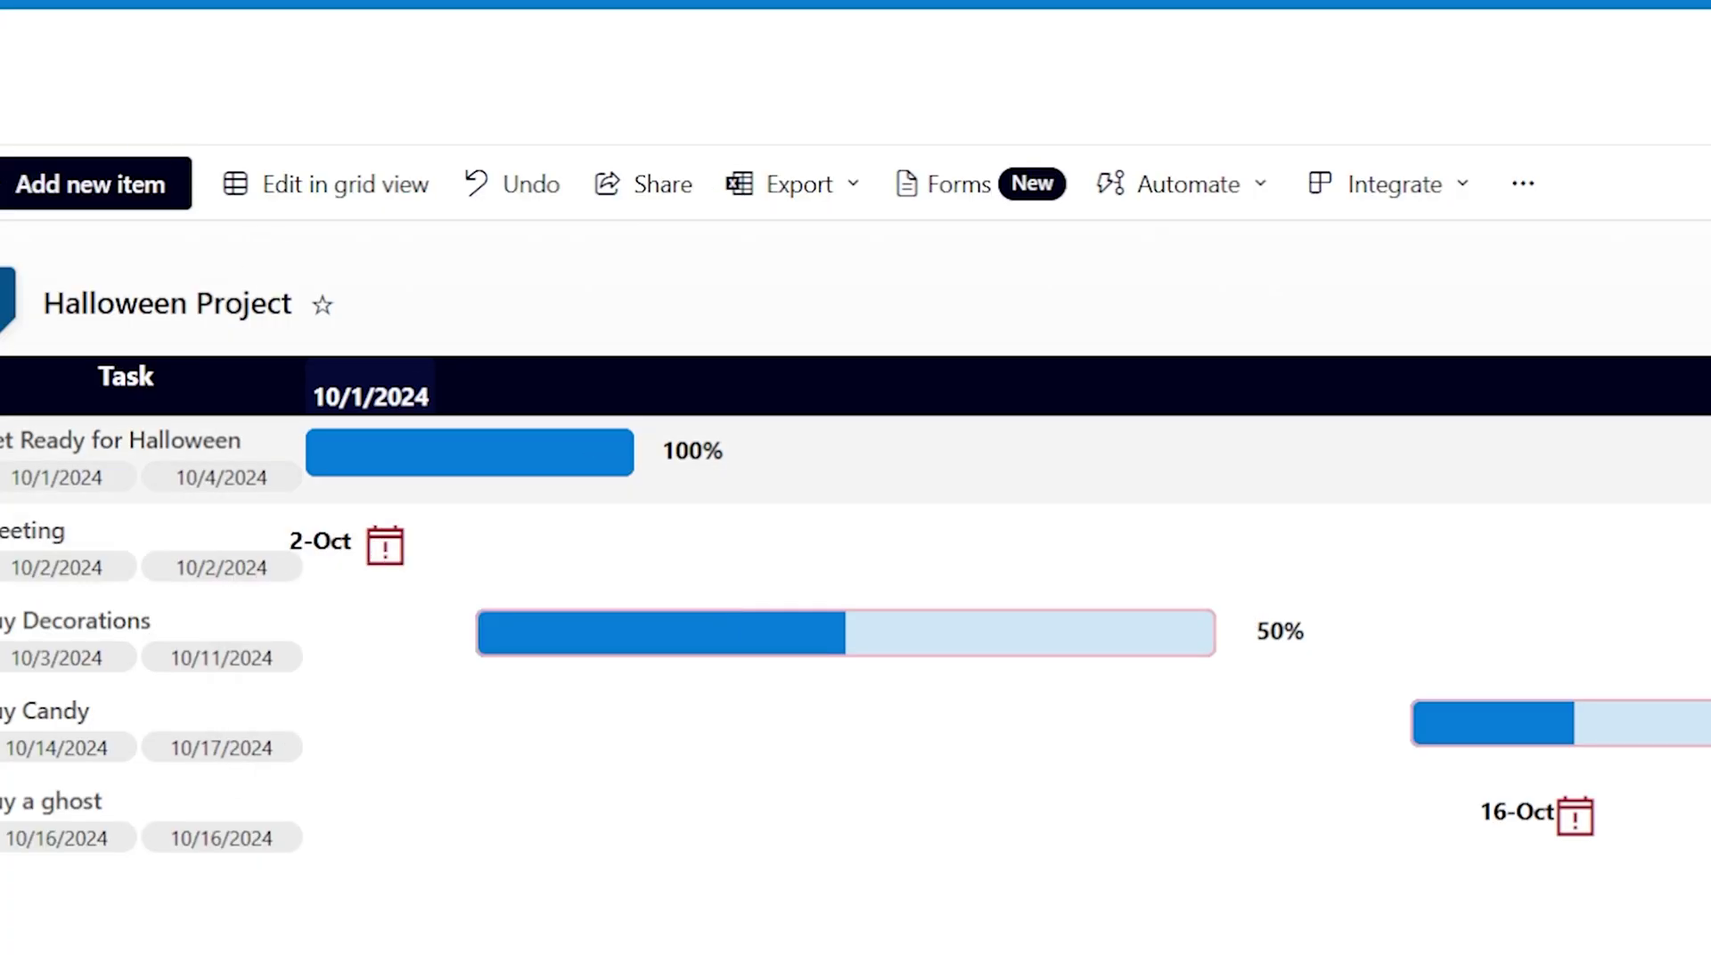
mouse_move(412, 473)
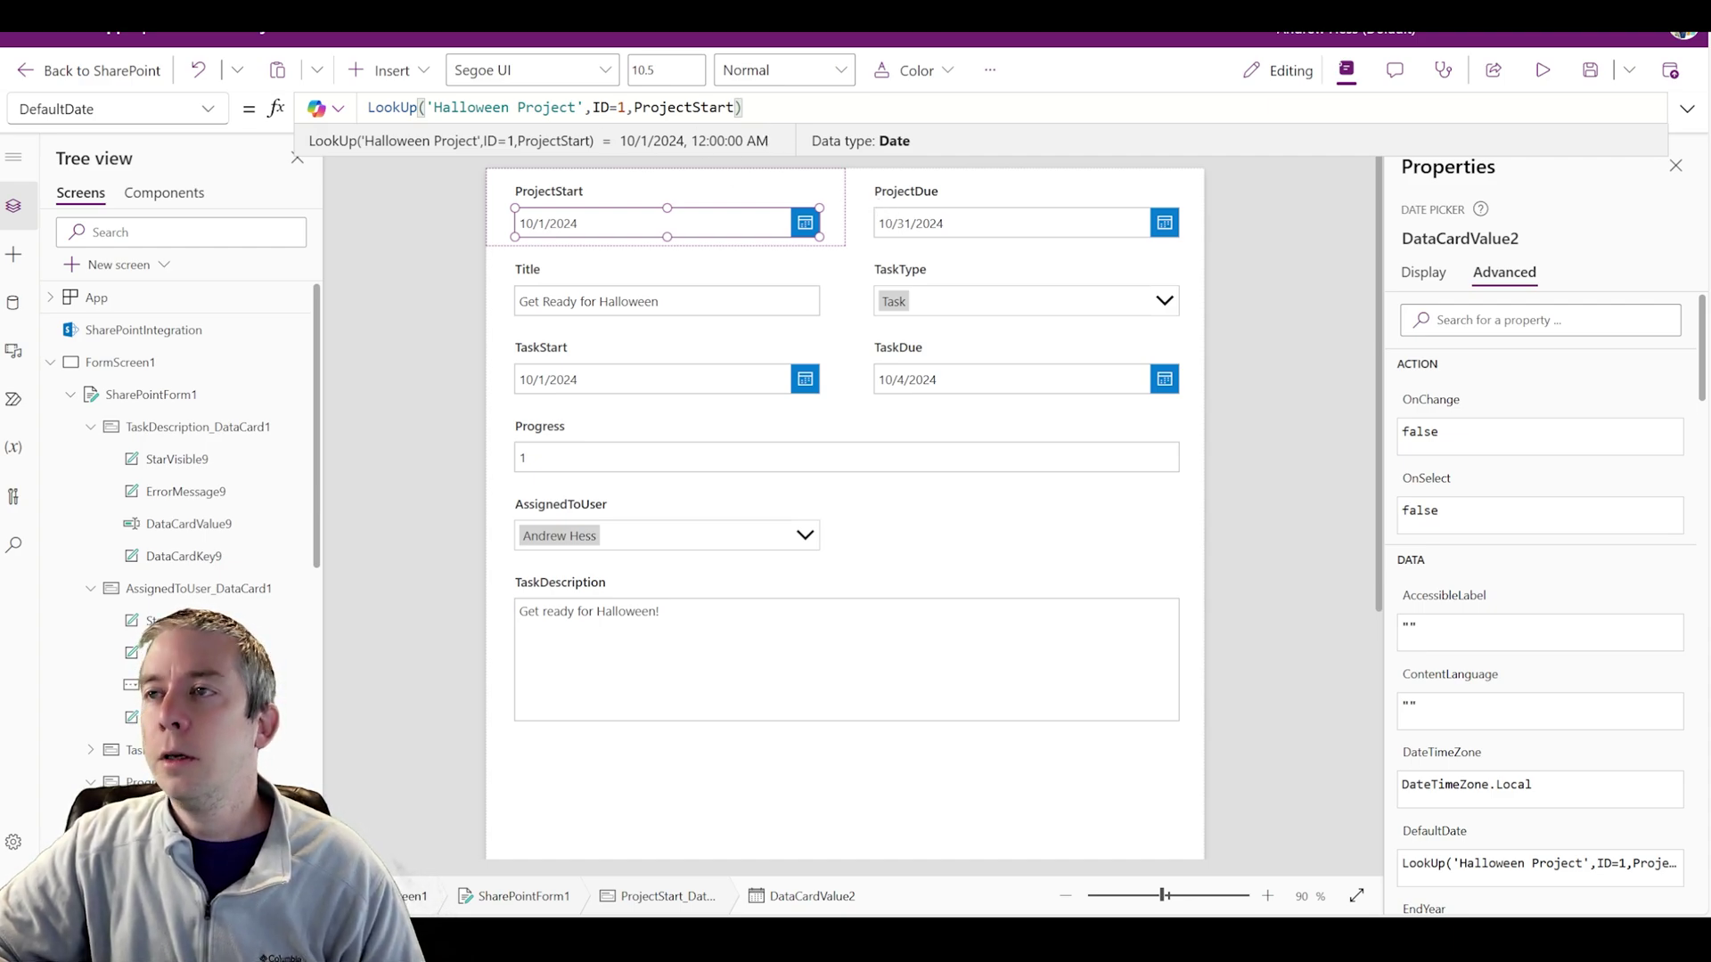
Unlock the ProjectDue date picker and adapt the copied ProjectStart formula as its DefaultDate: LookUp('Halloween Project',ID=1,ProjectDue).
left_click_drag(744, 107, 366, 107)
key("ctrl+c")
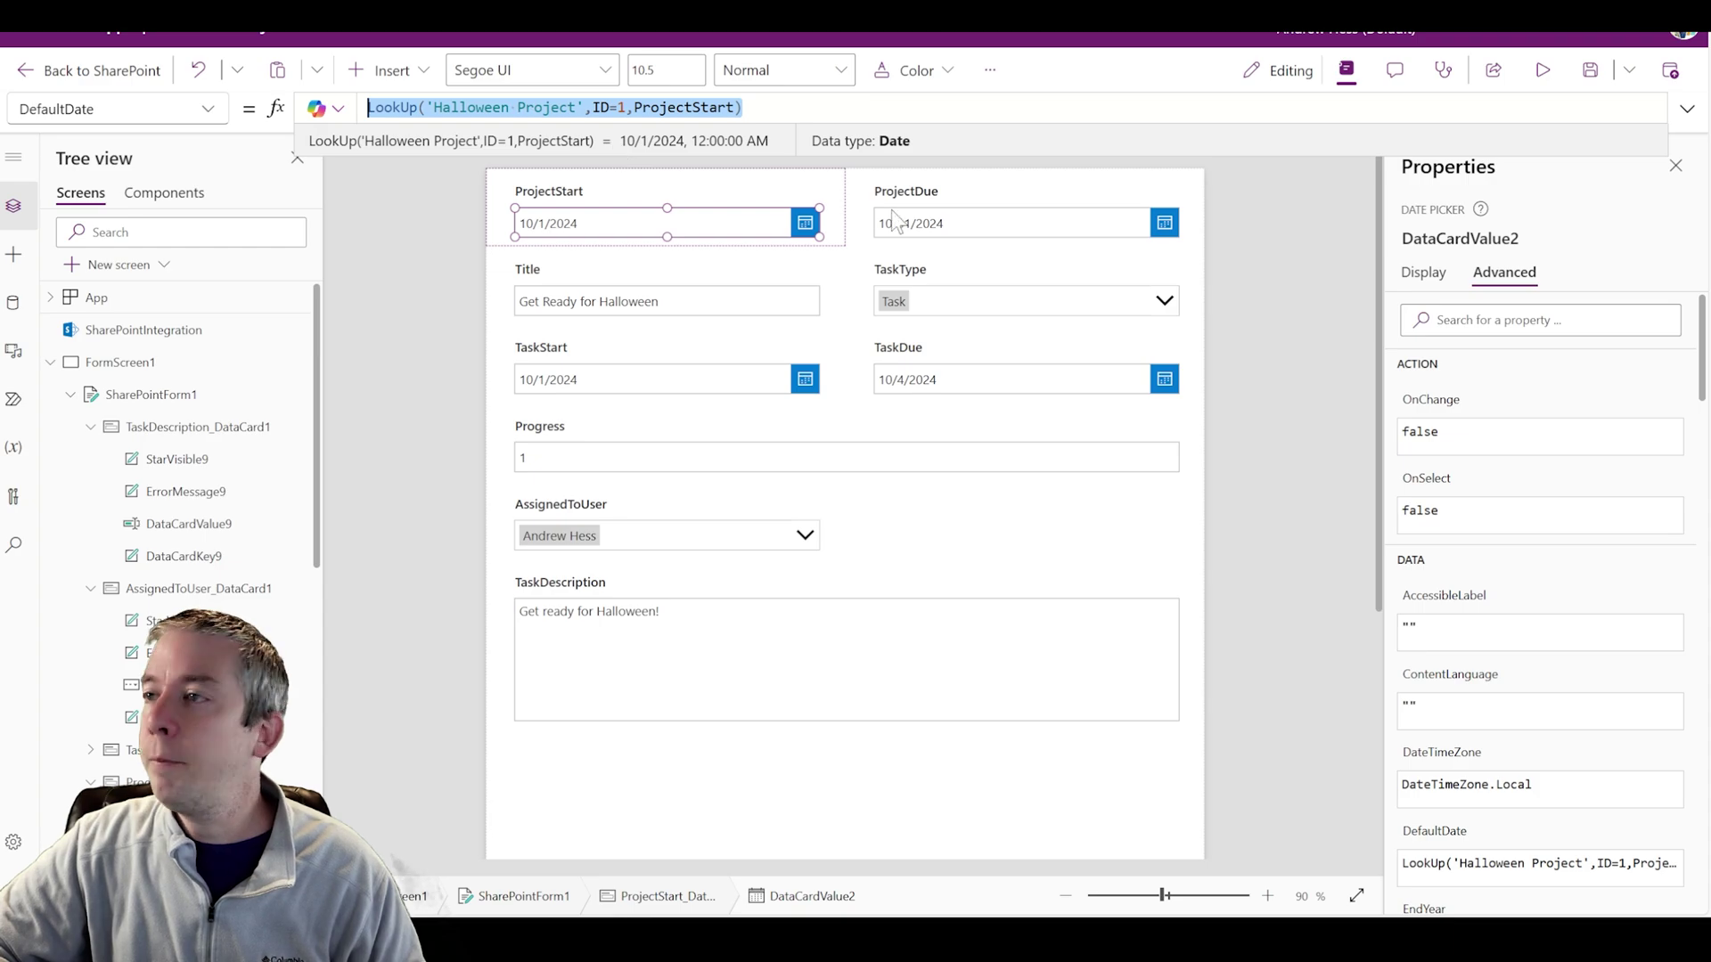
left_click(945, 221)
left_click(945, 221)
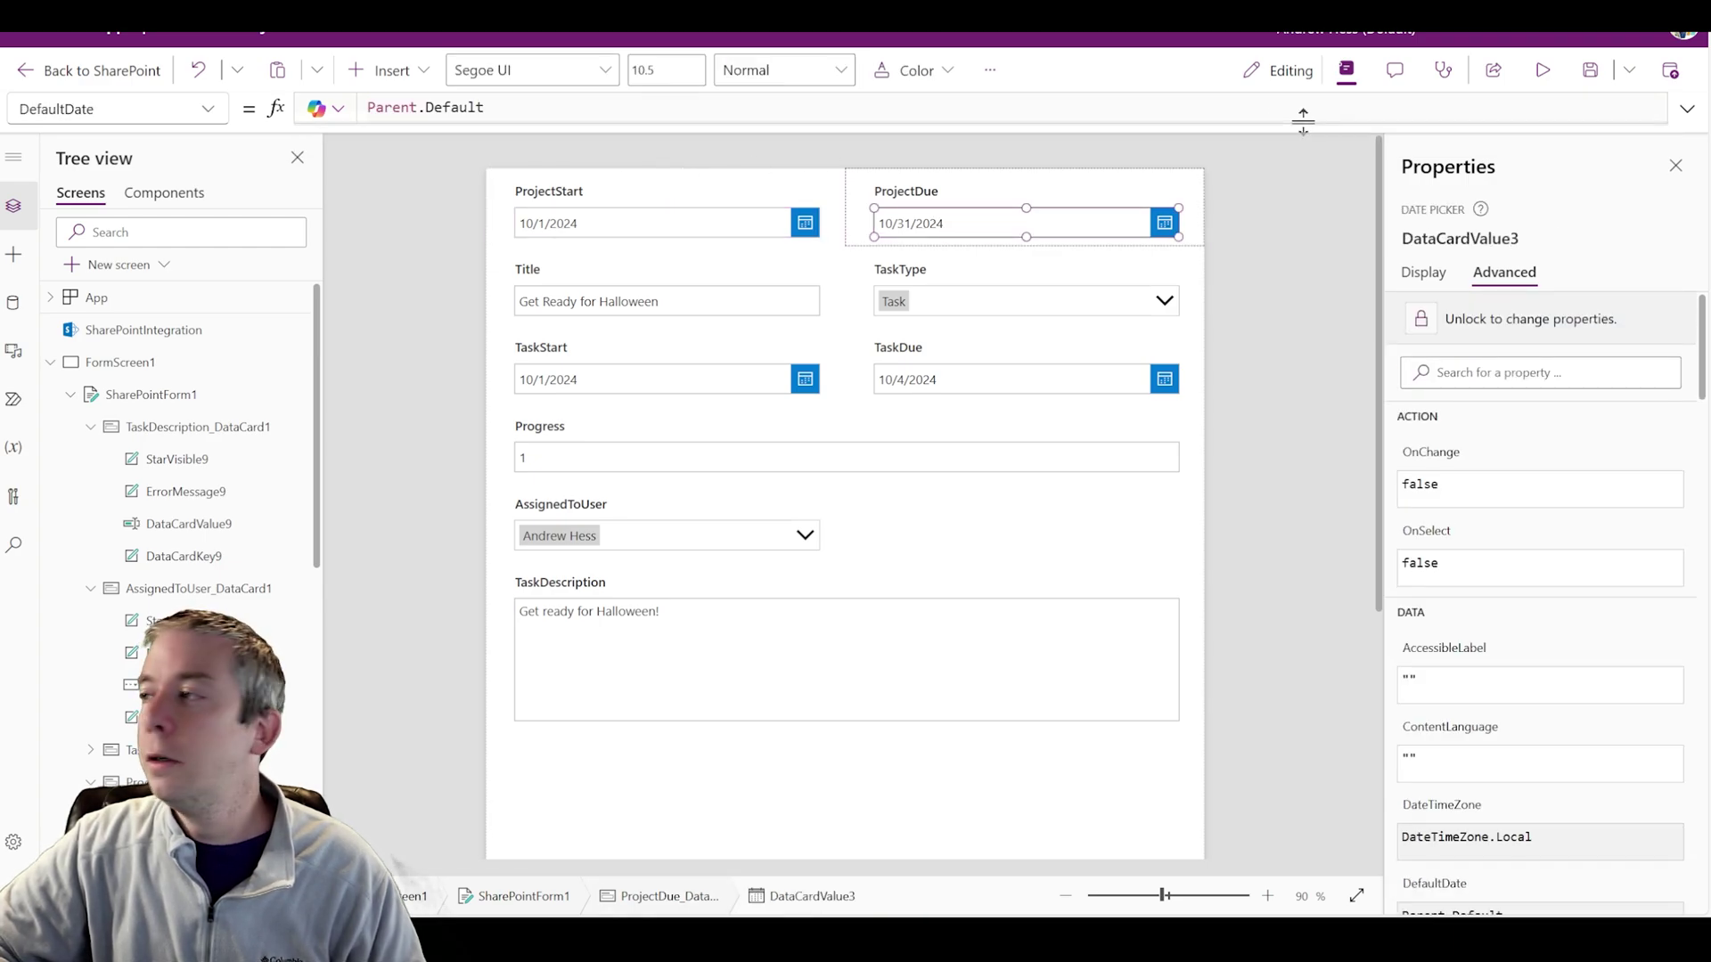
left_click(1471, 331)
left_click(479, 107)
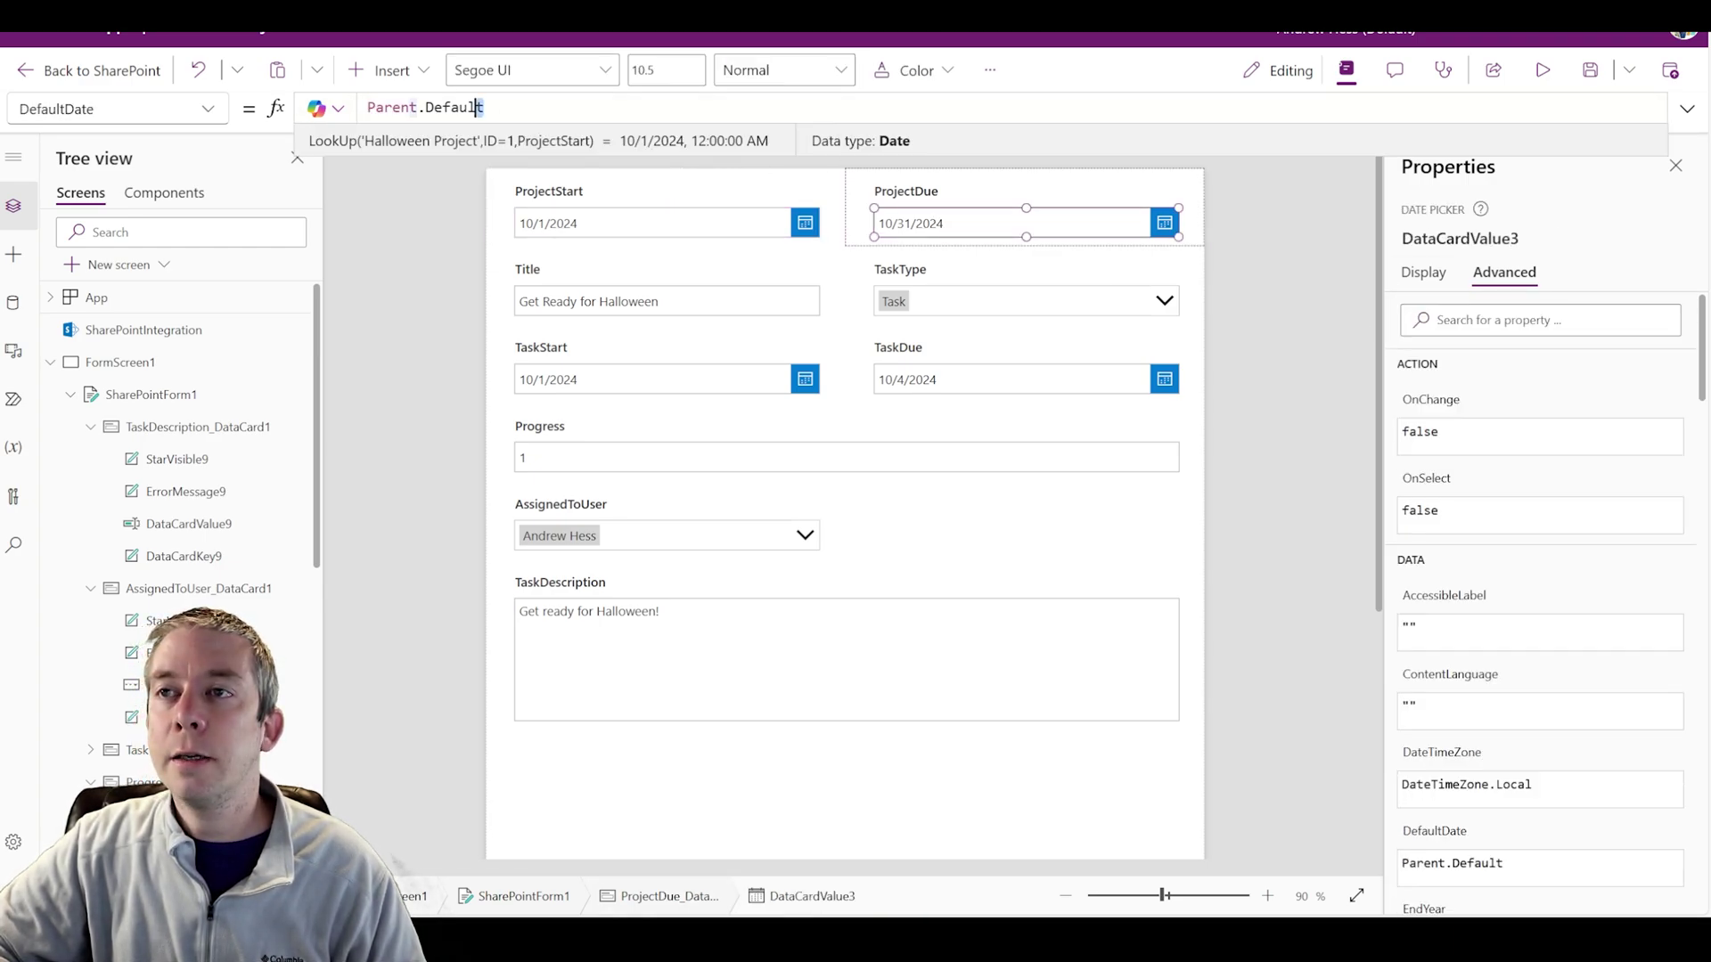
key("ctrl+a")
key("ctrl+v")
double_click(683, 107)
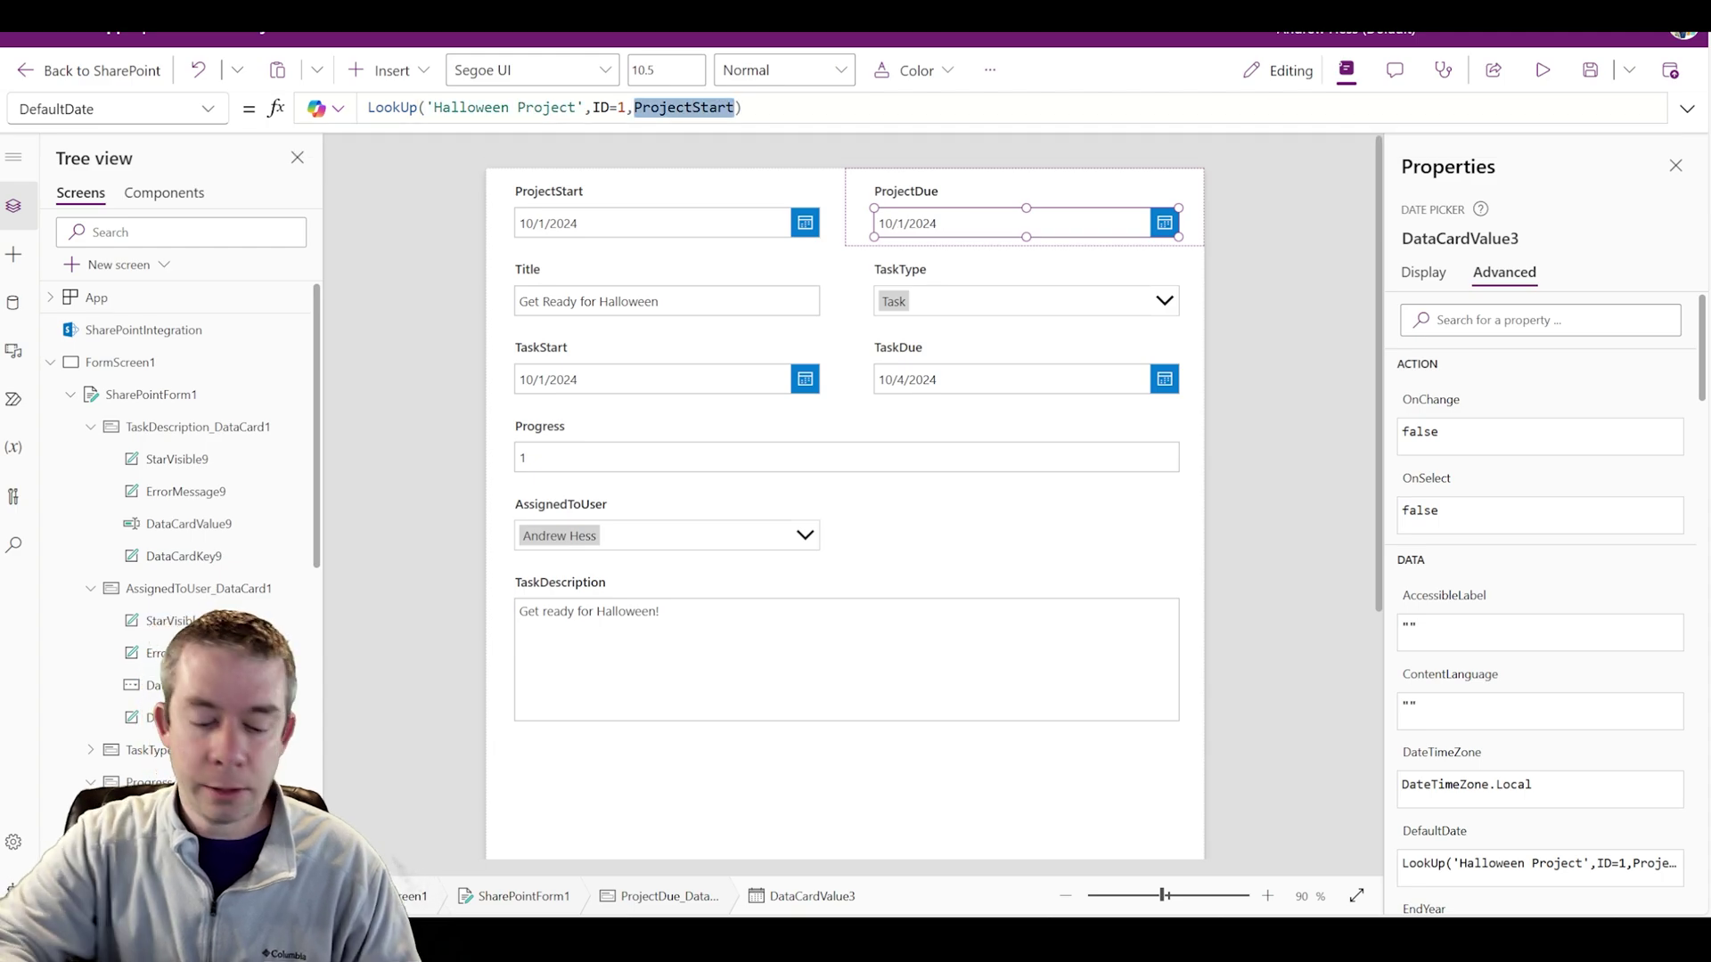
type("ProjectDue")
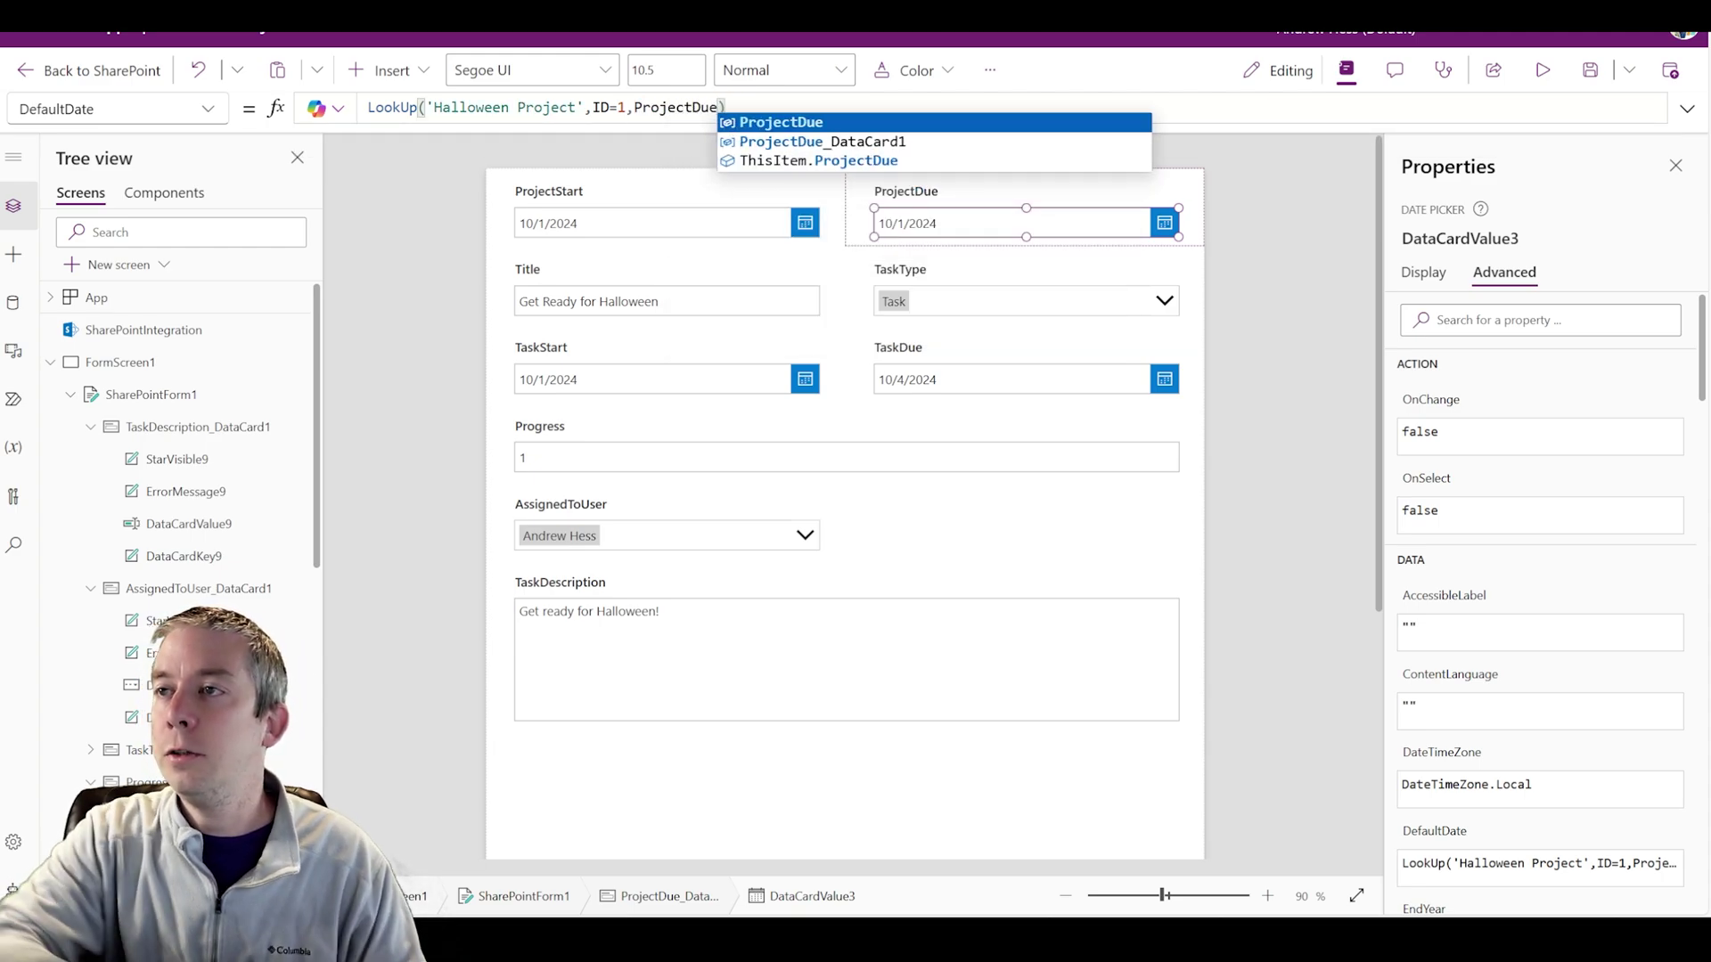
left_click(1303, 275)
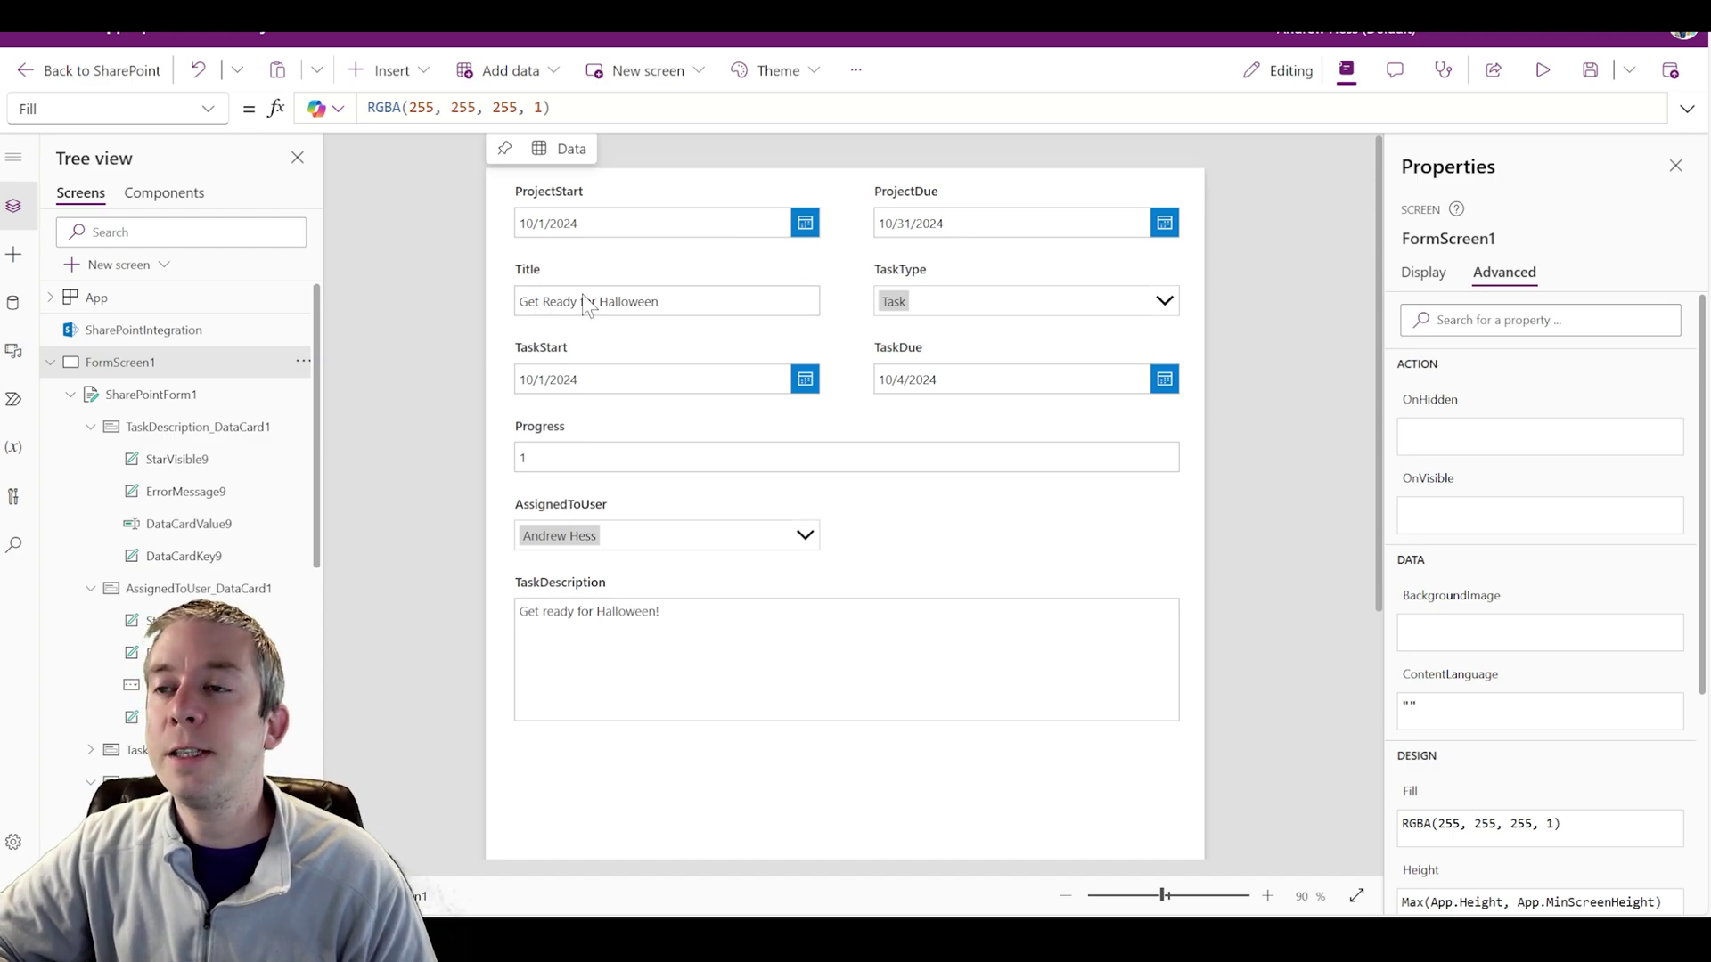
Unlock the Title card's label and set its Text property to "Task Title".
left_click(530, 278)
left_click(531, 275)
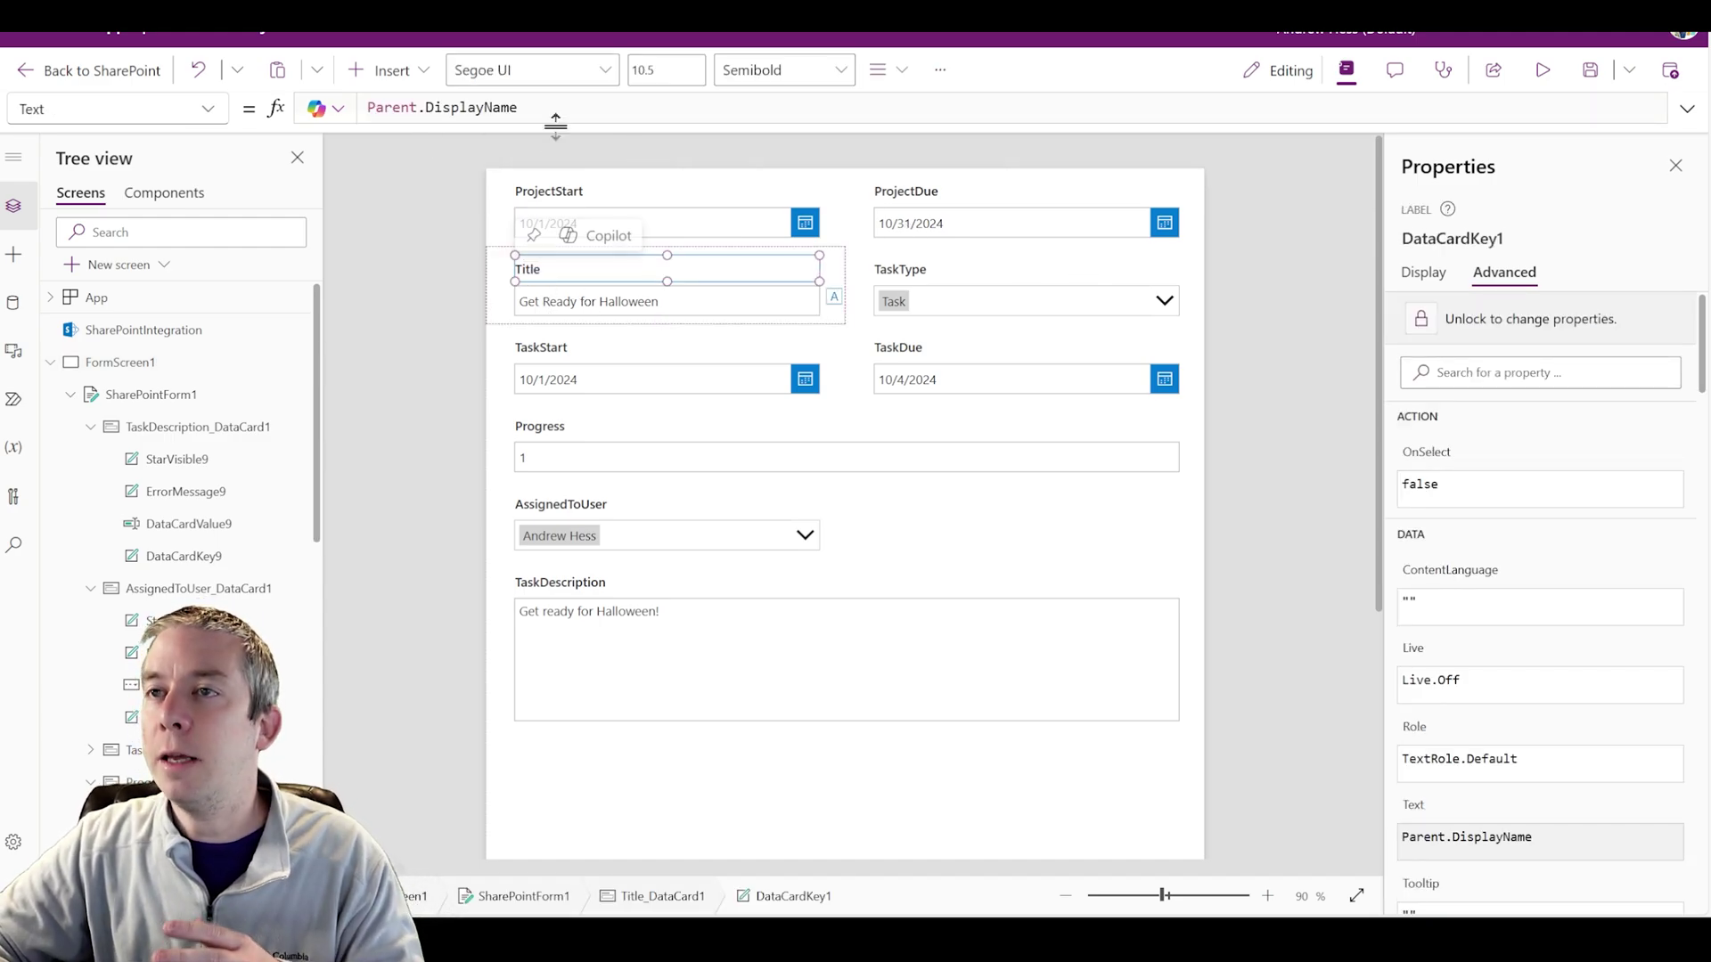
left_click(1467, 323)
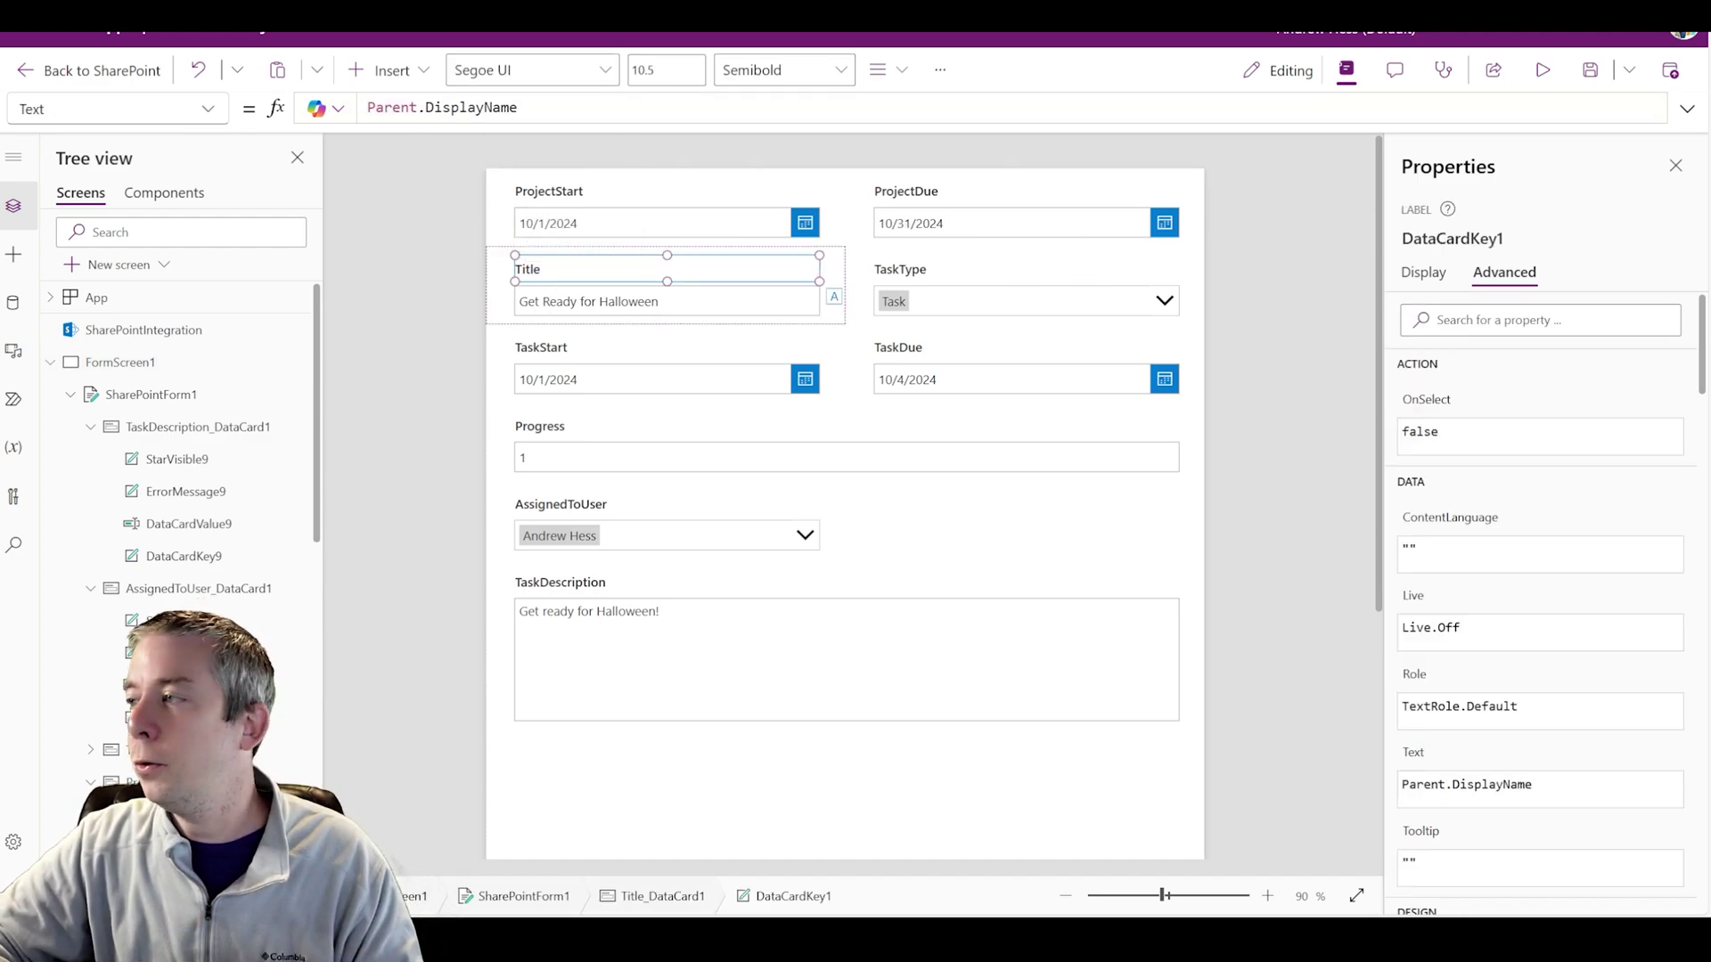
left_click(367, 107)
type("Task Tit")
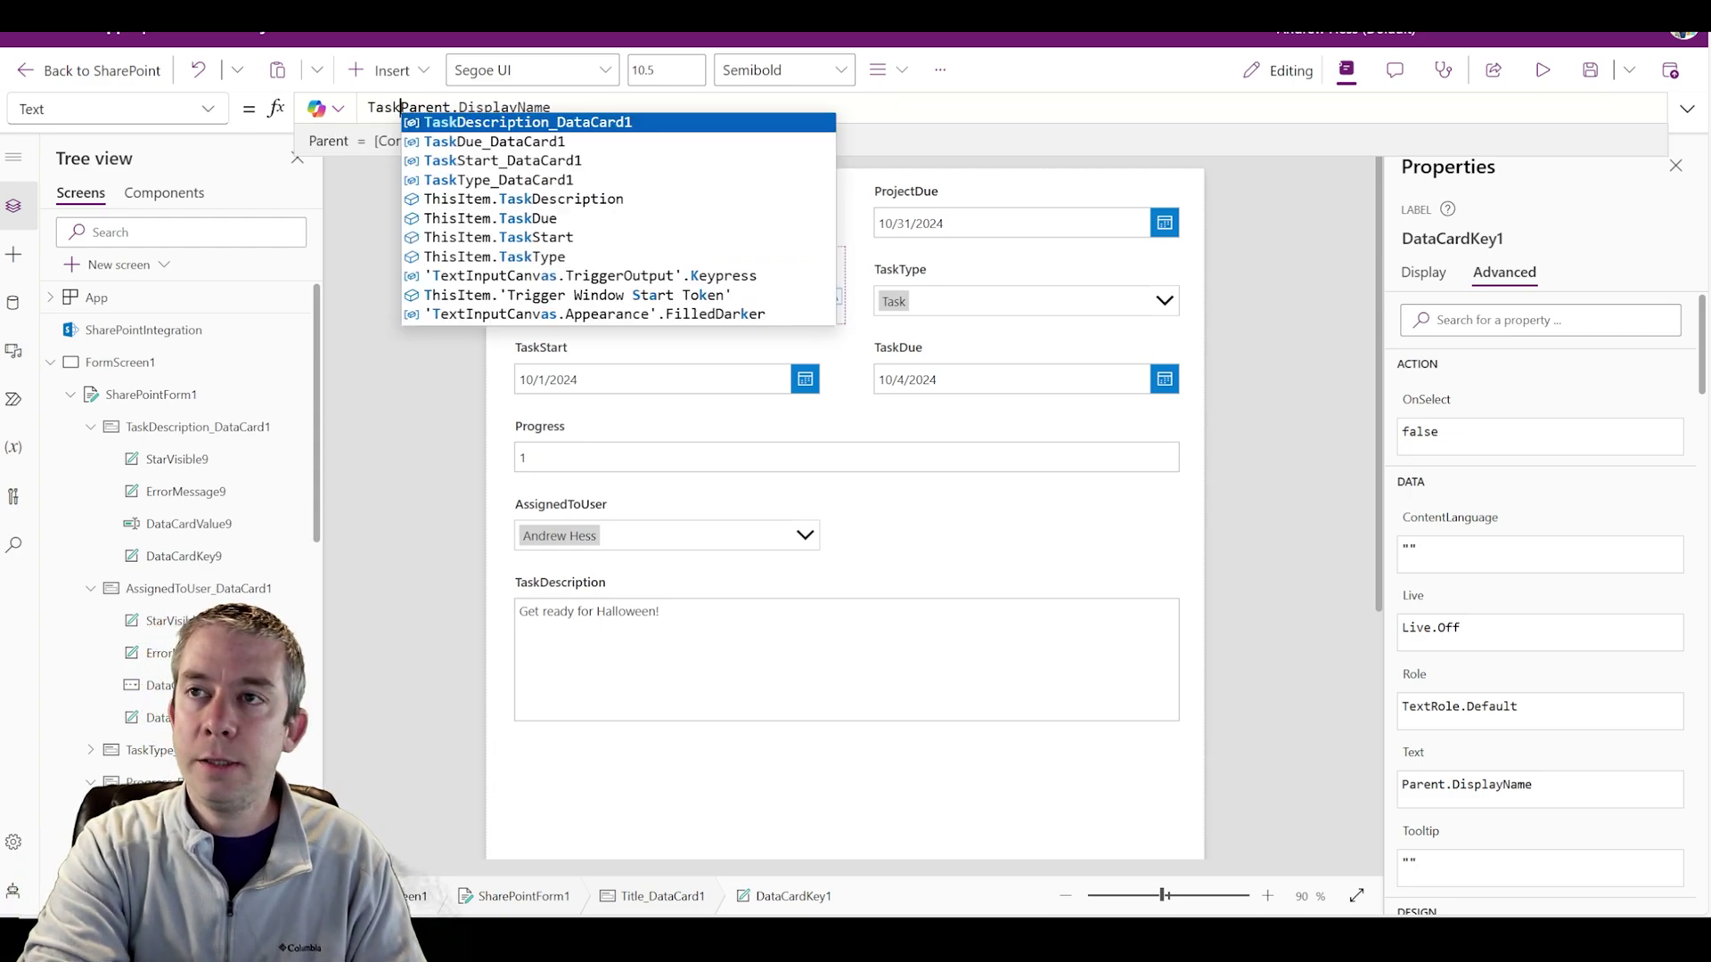
type("l")
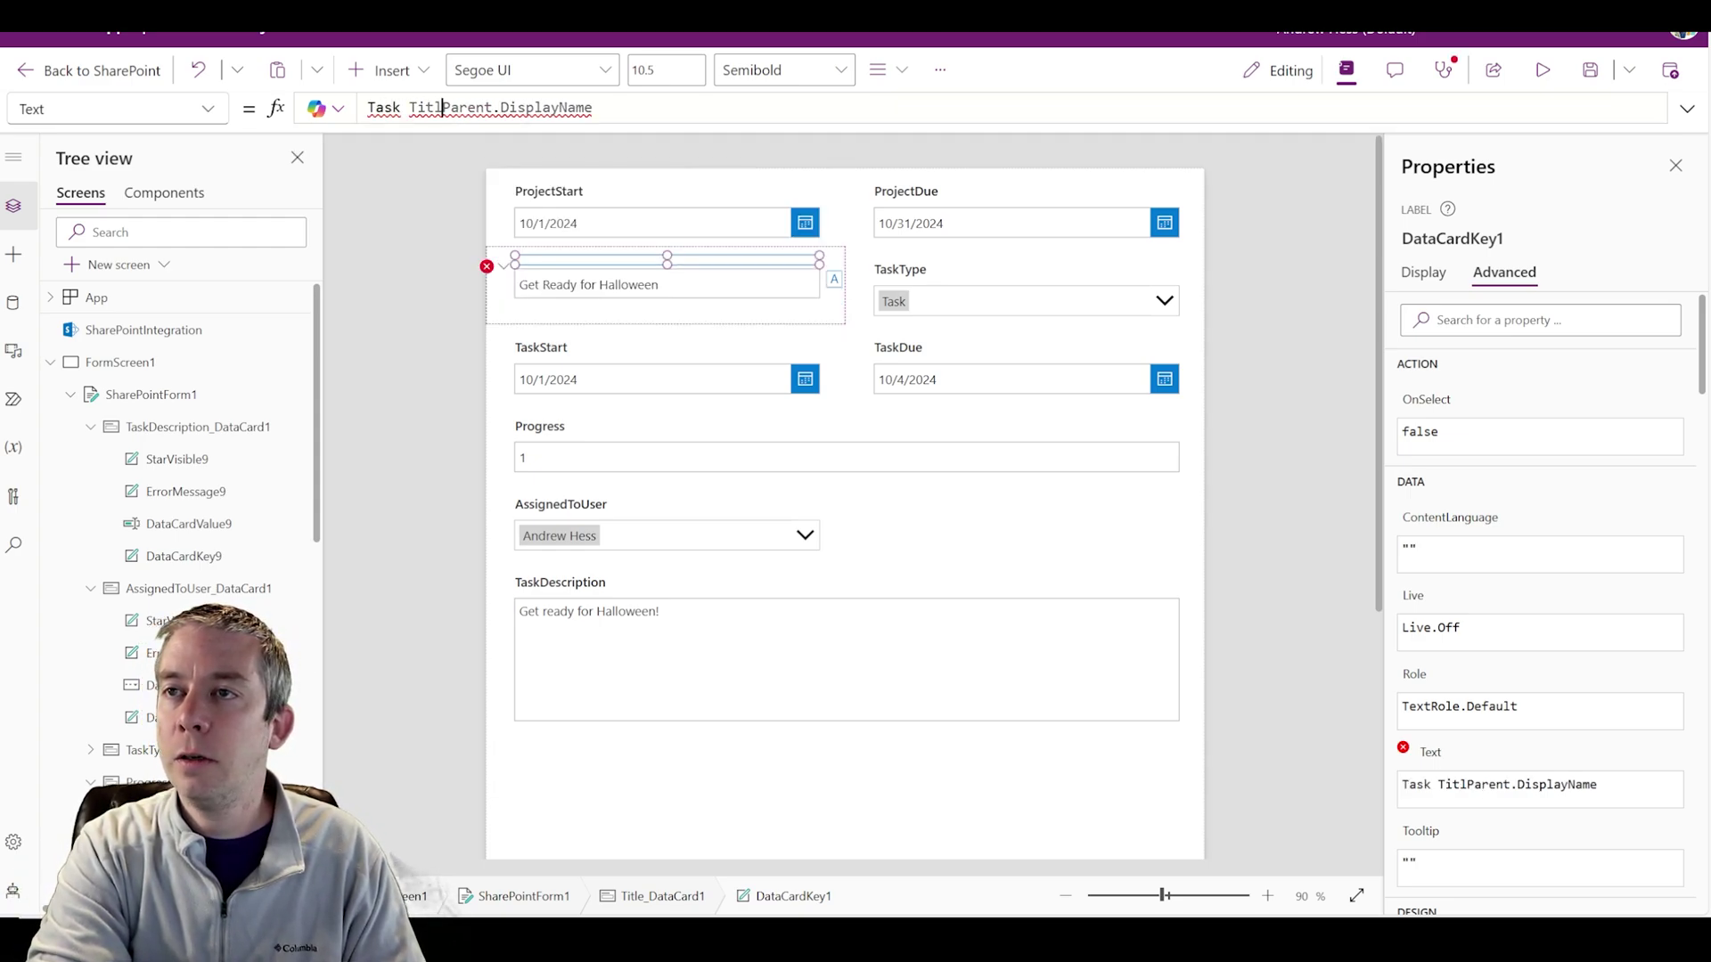
type("e\"")
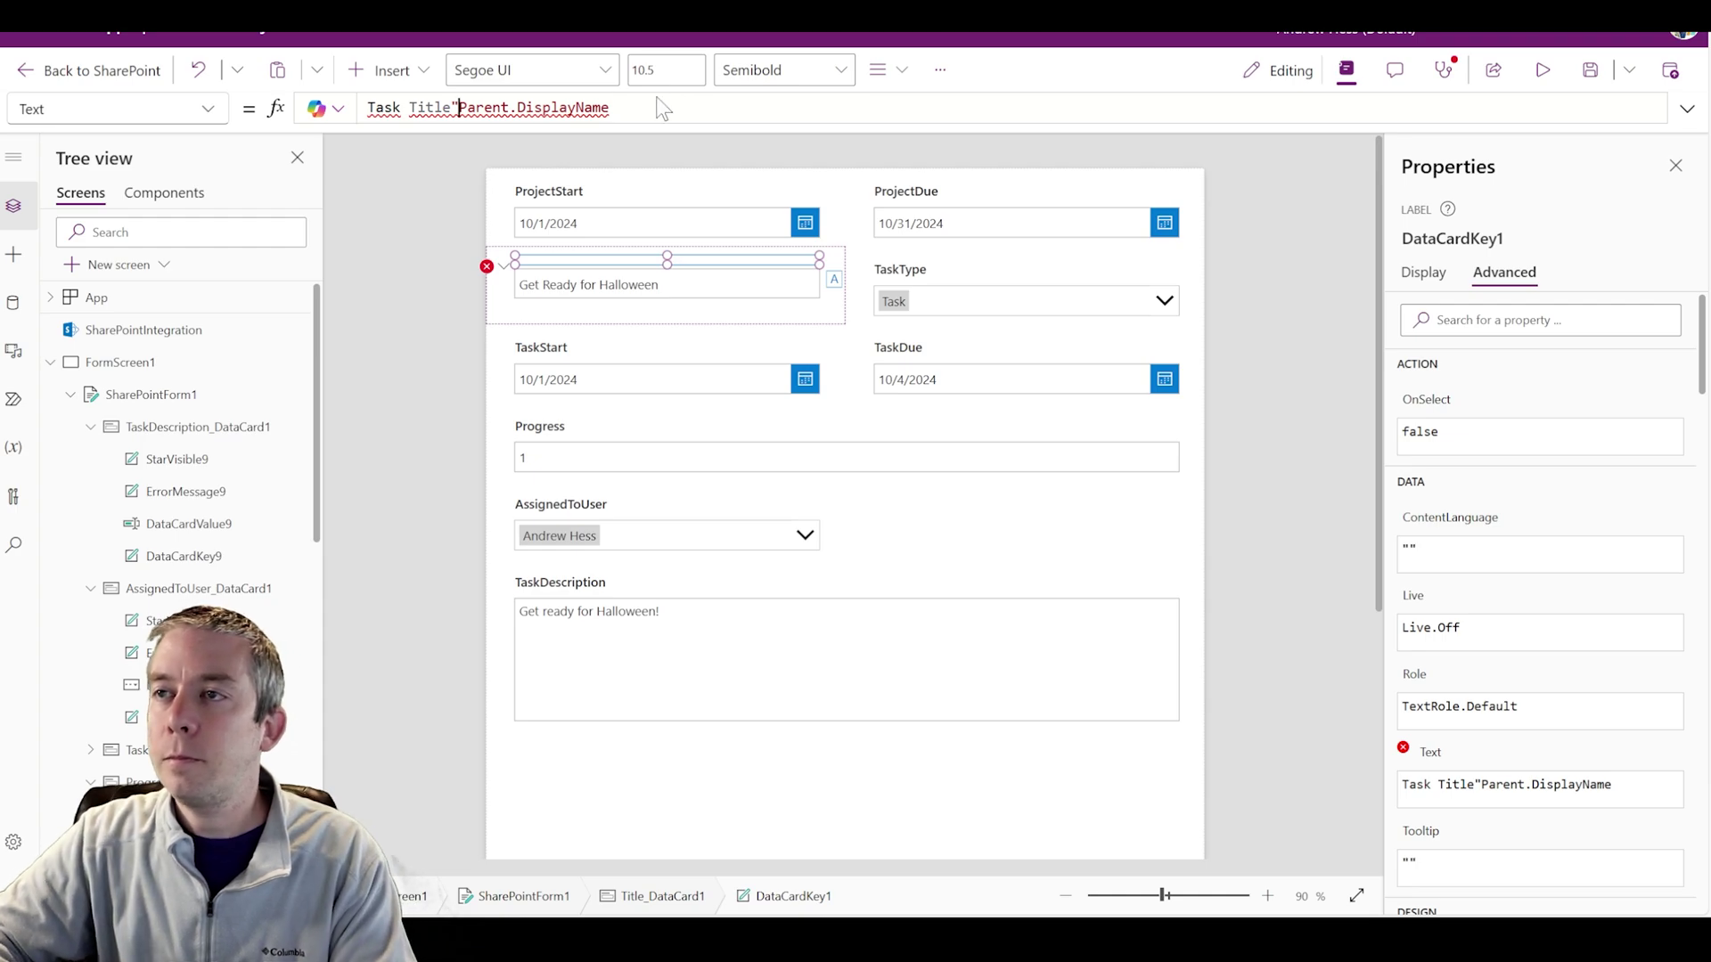
left_click_drag(612, 107, 450, 106)
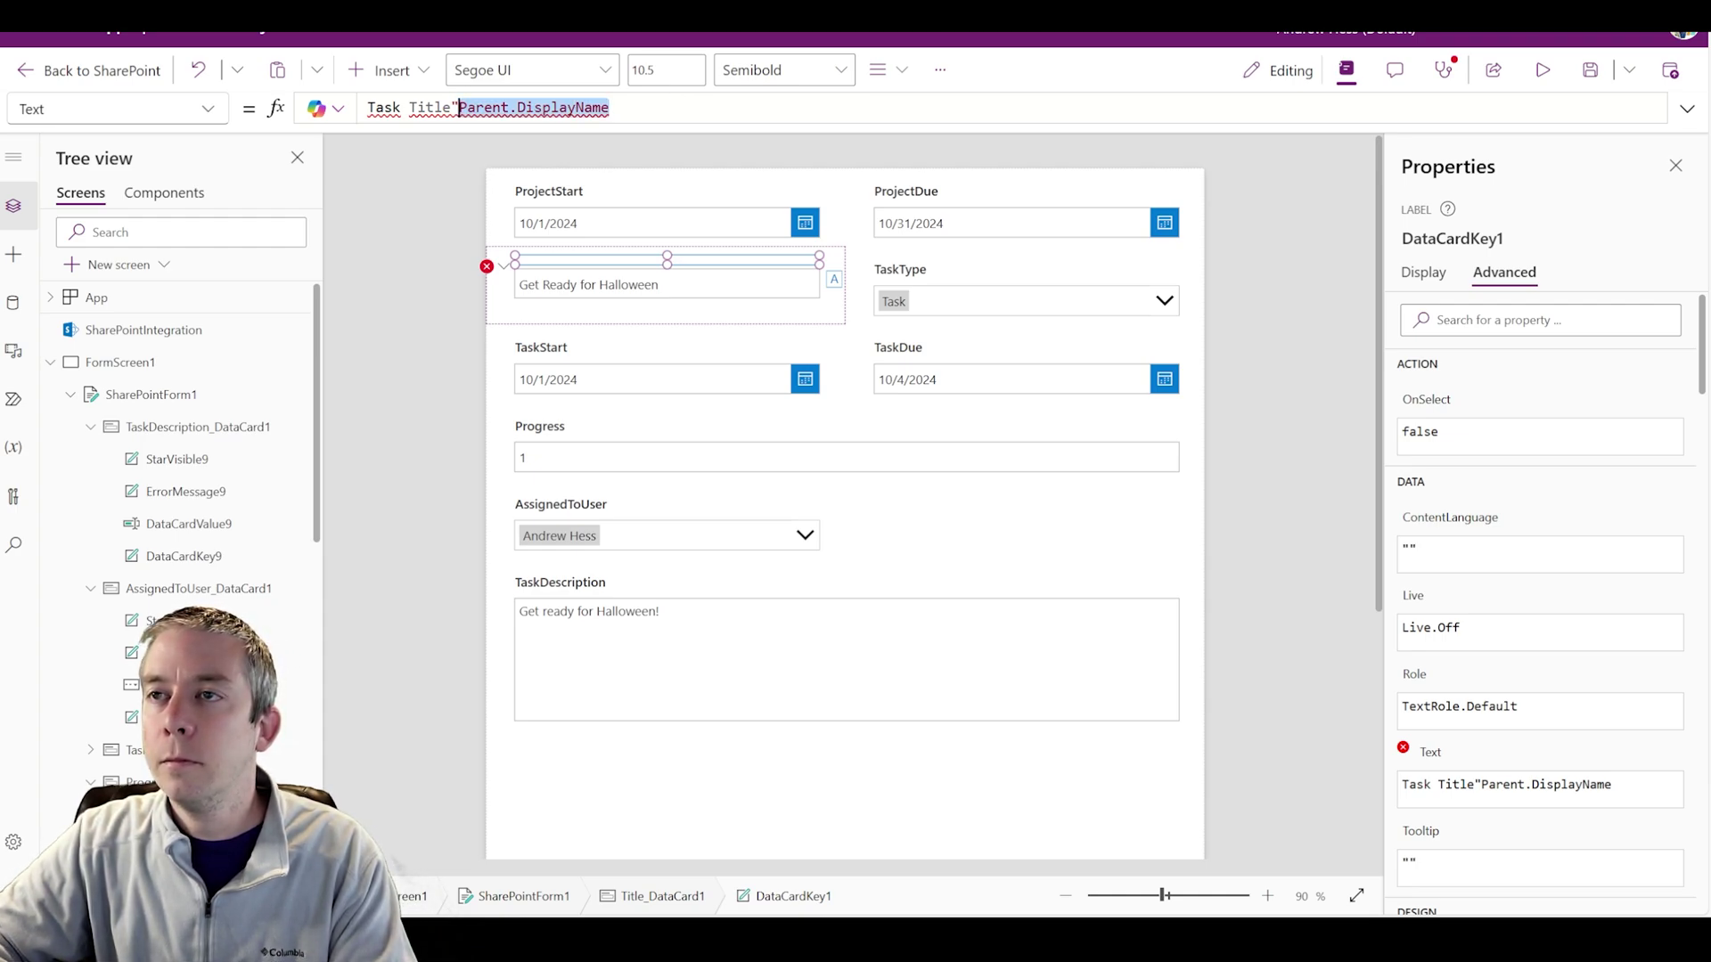
key("BackSpace")
left_click(368, 108)
type("\"Task Title\"")
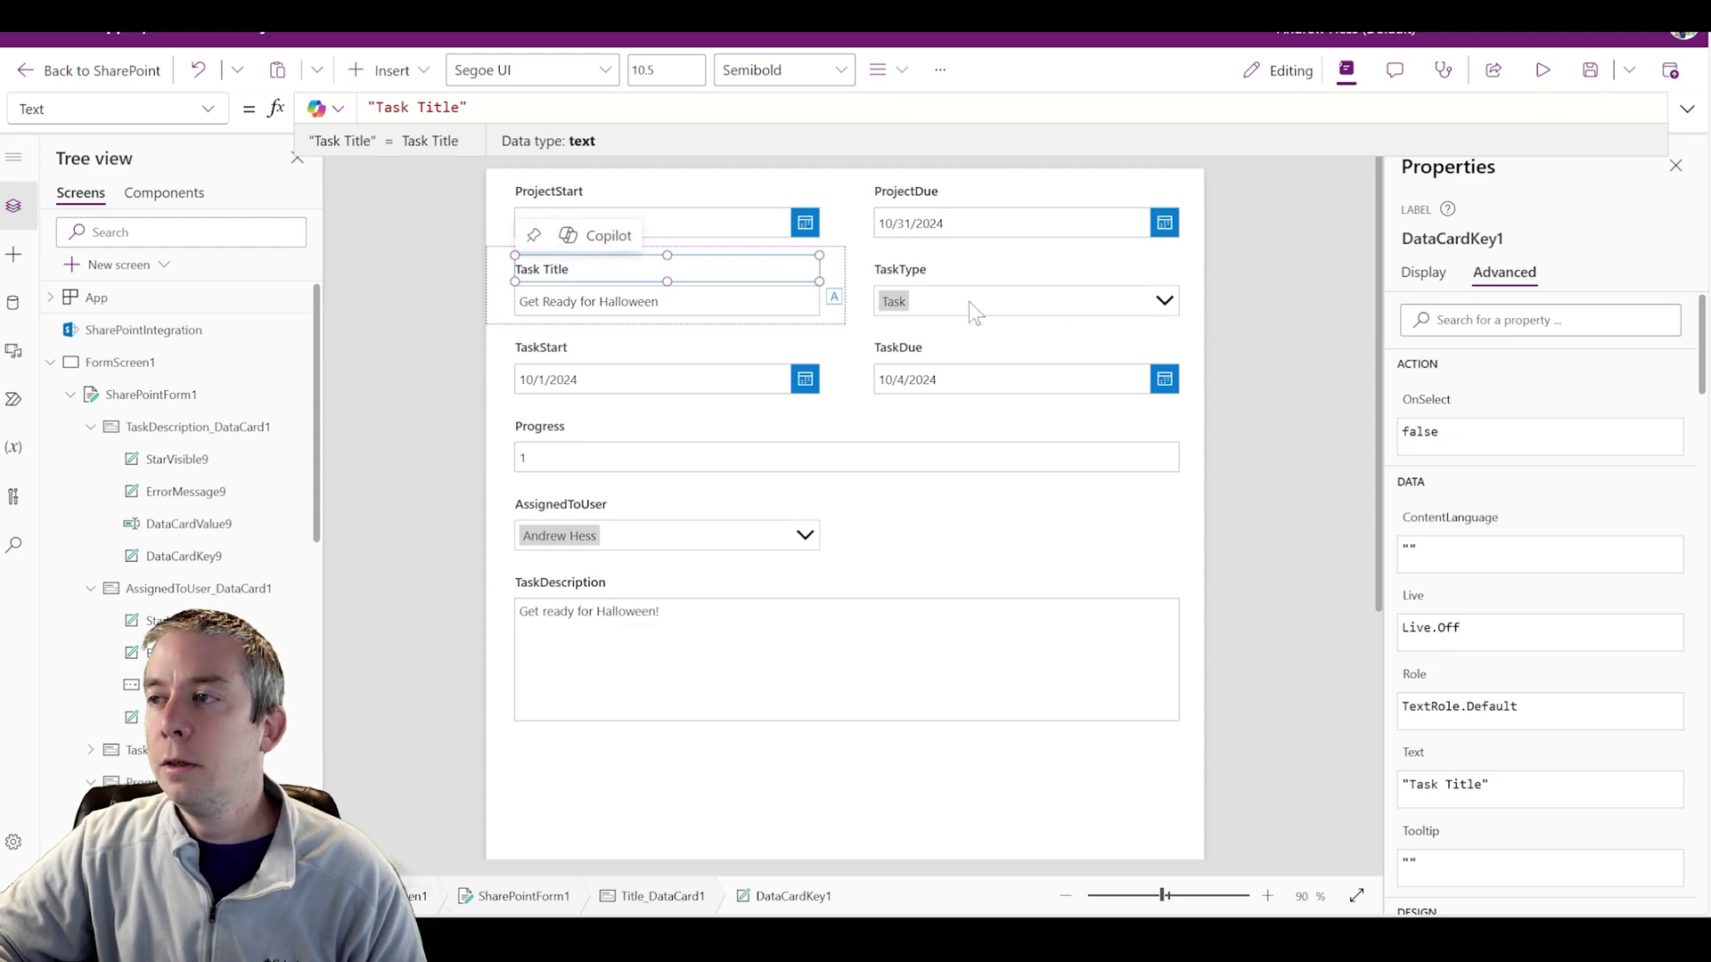
Shift SharePointForm1 down on the screen to leave a blank strip above the ProjectStart and ProjectDue fields.
left_click(918, 284)
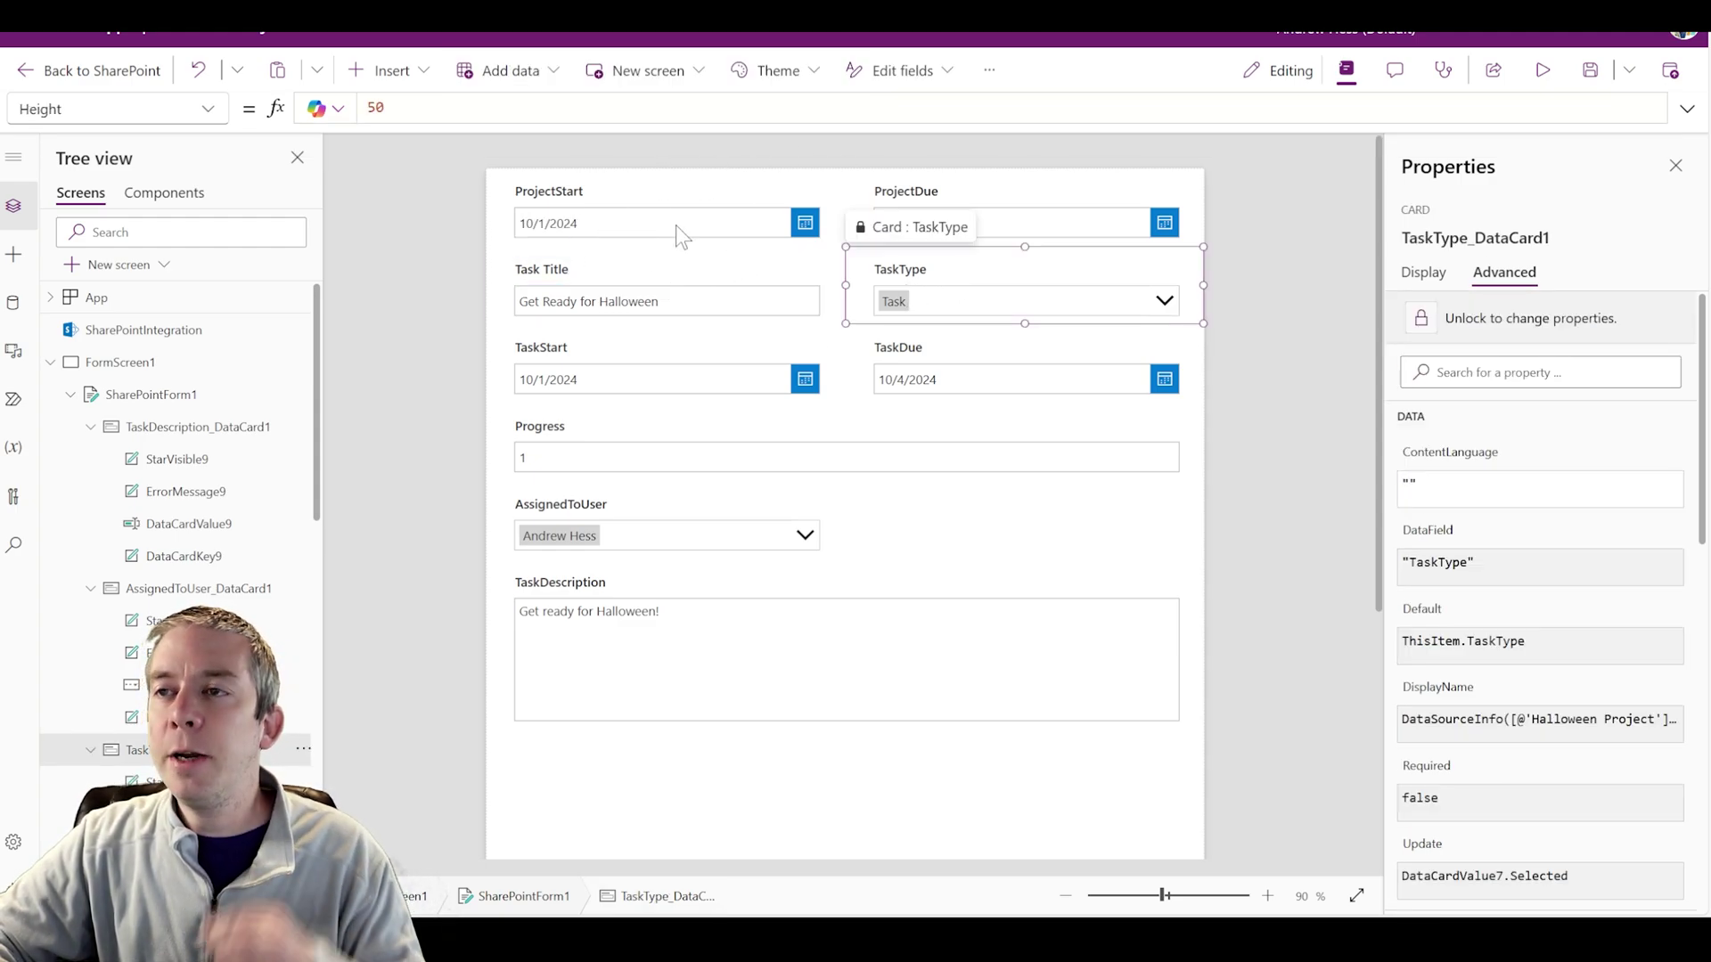
left_click(800, 789)
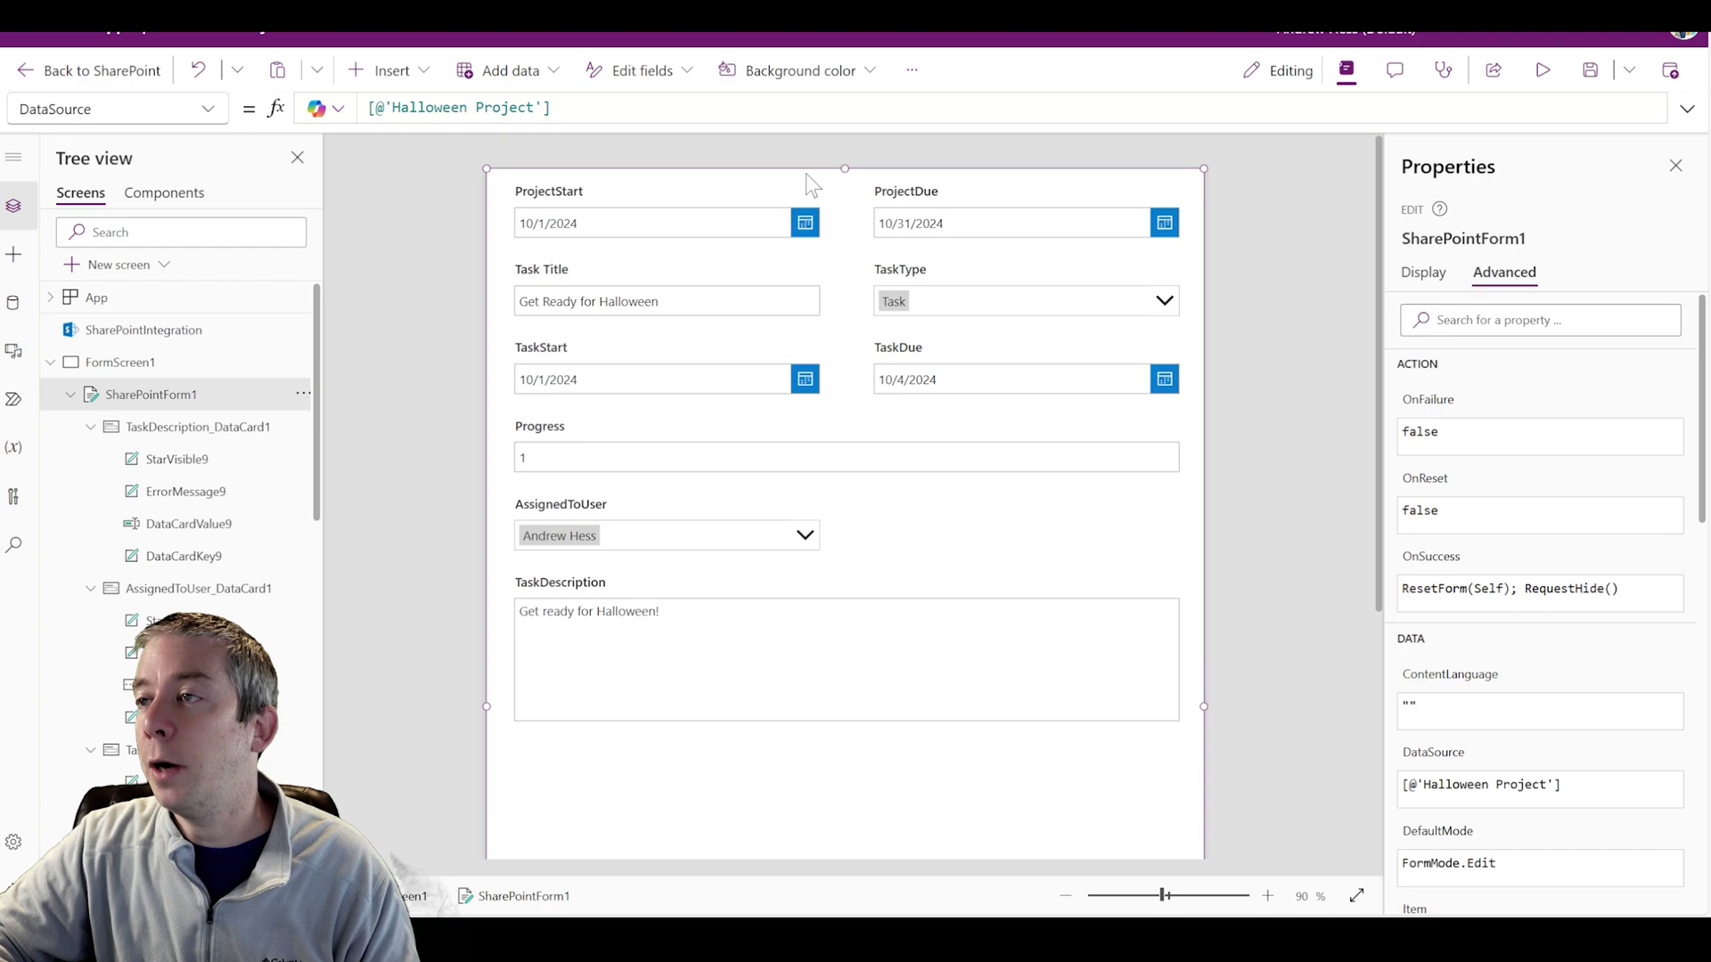
left_click_drag(806, 173, 833, 217)
Insert a text input on FormScreen1 in the blank strip above the form and widen it to the ProjectDue field's far edge.
left_click(767, 176)
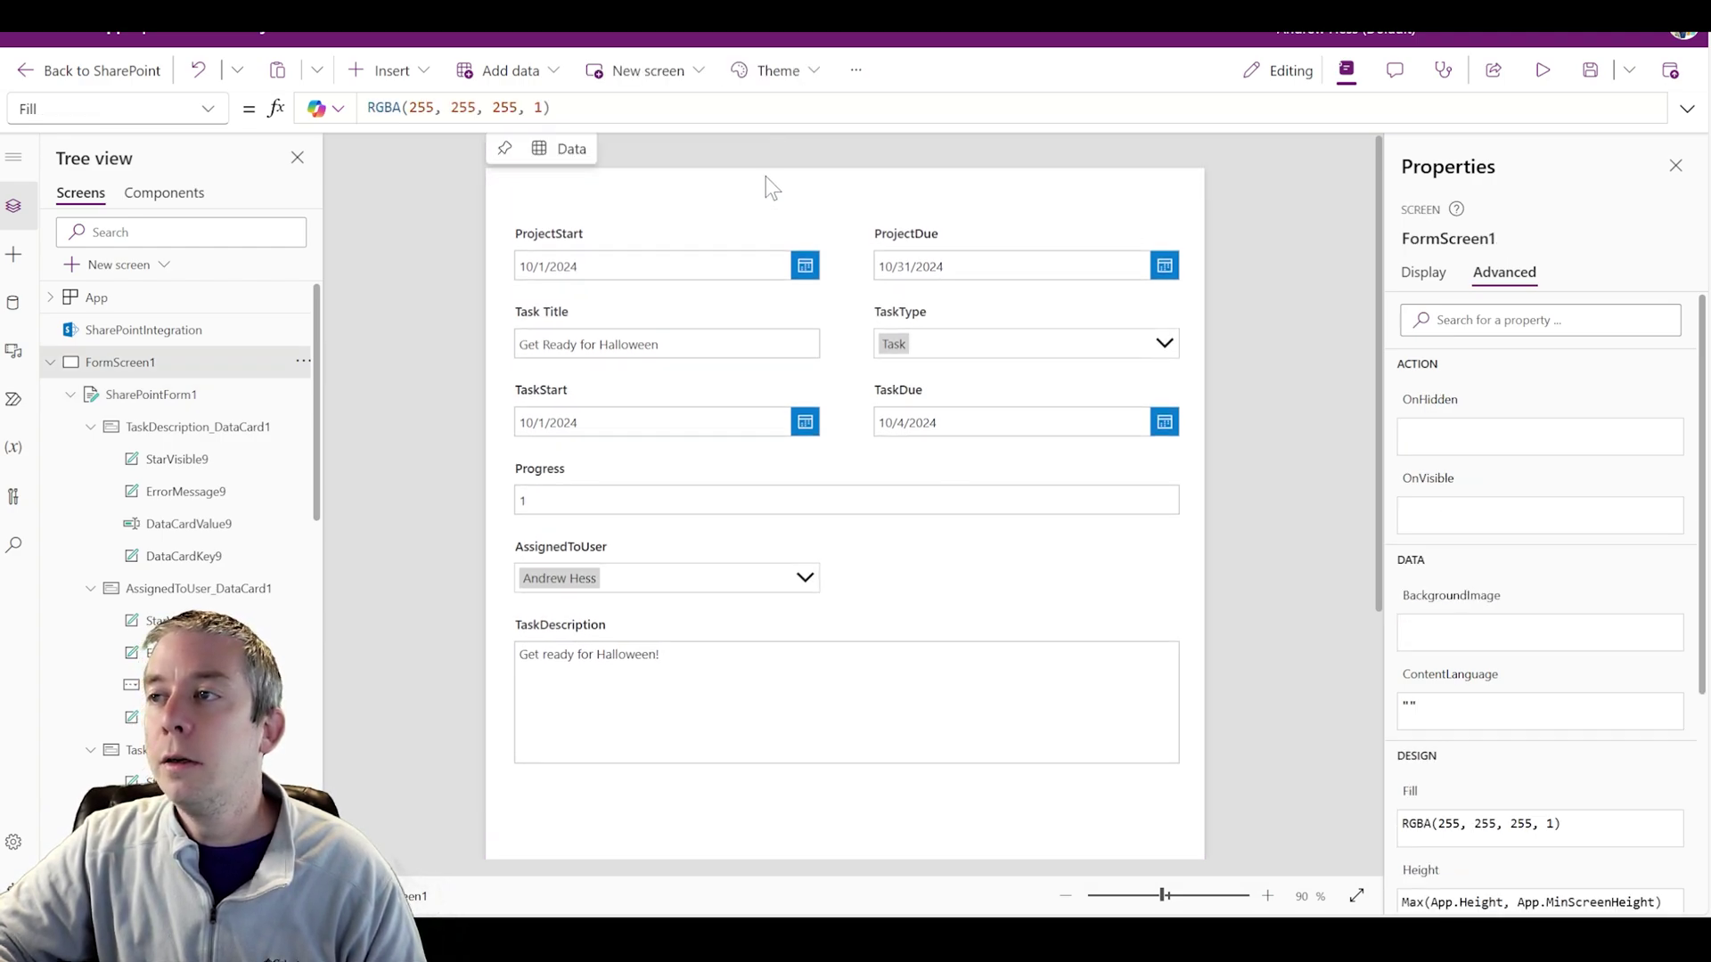
left_click(385, 71)
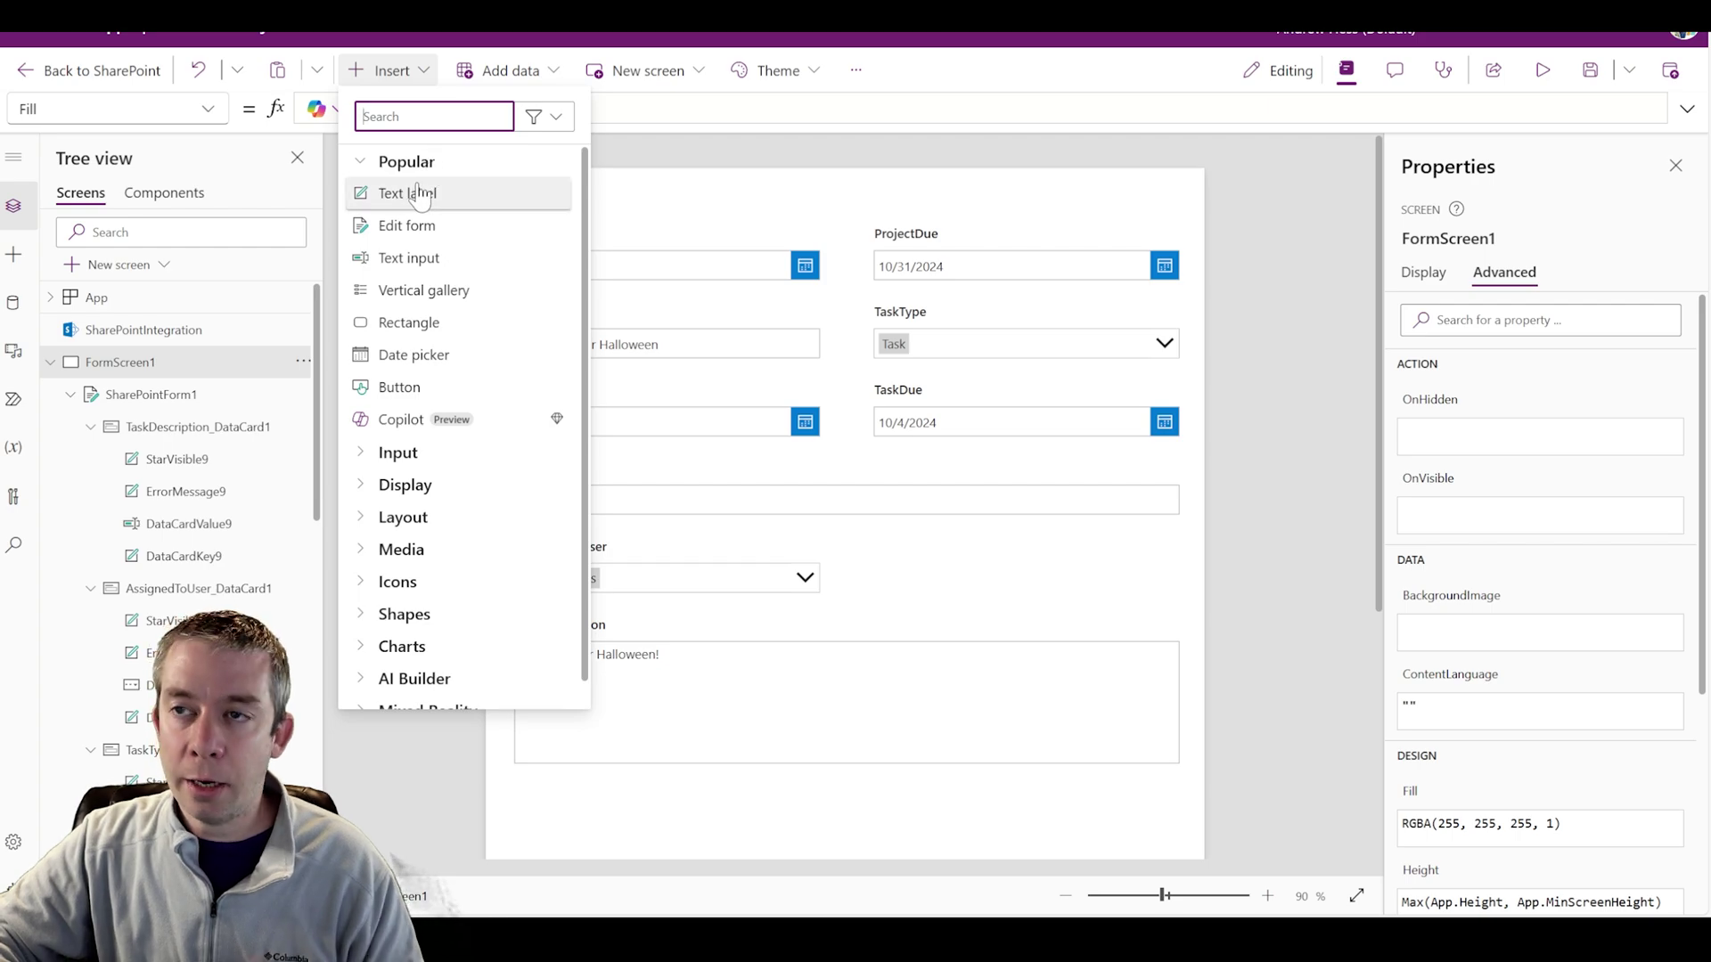
key("Escape")
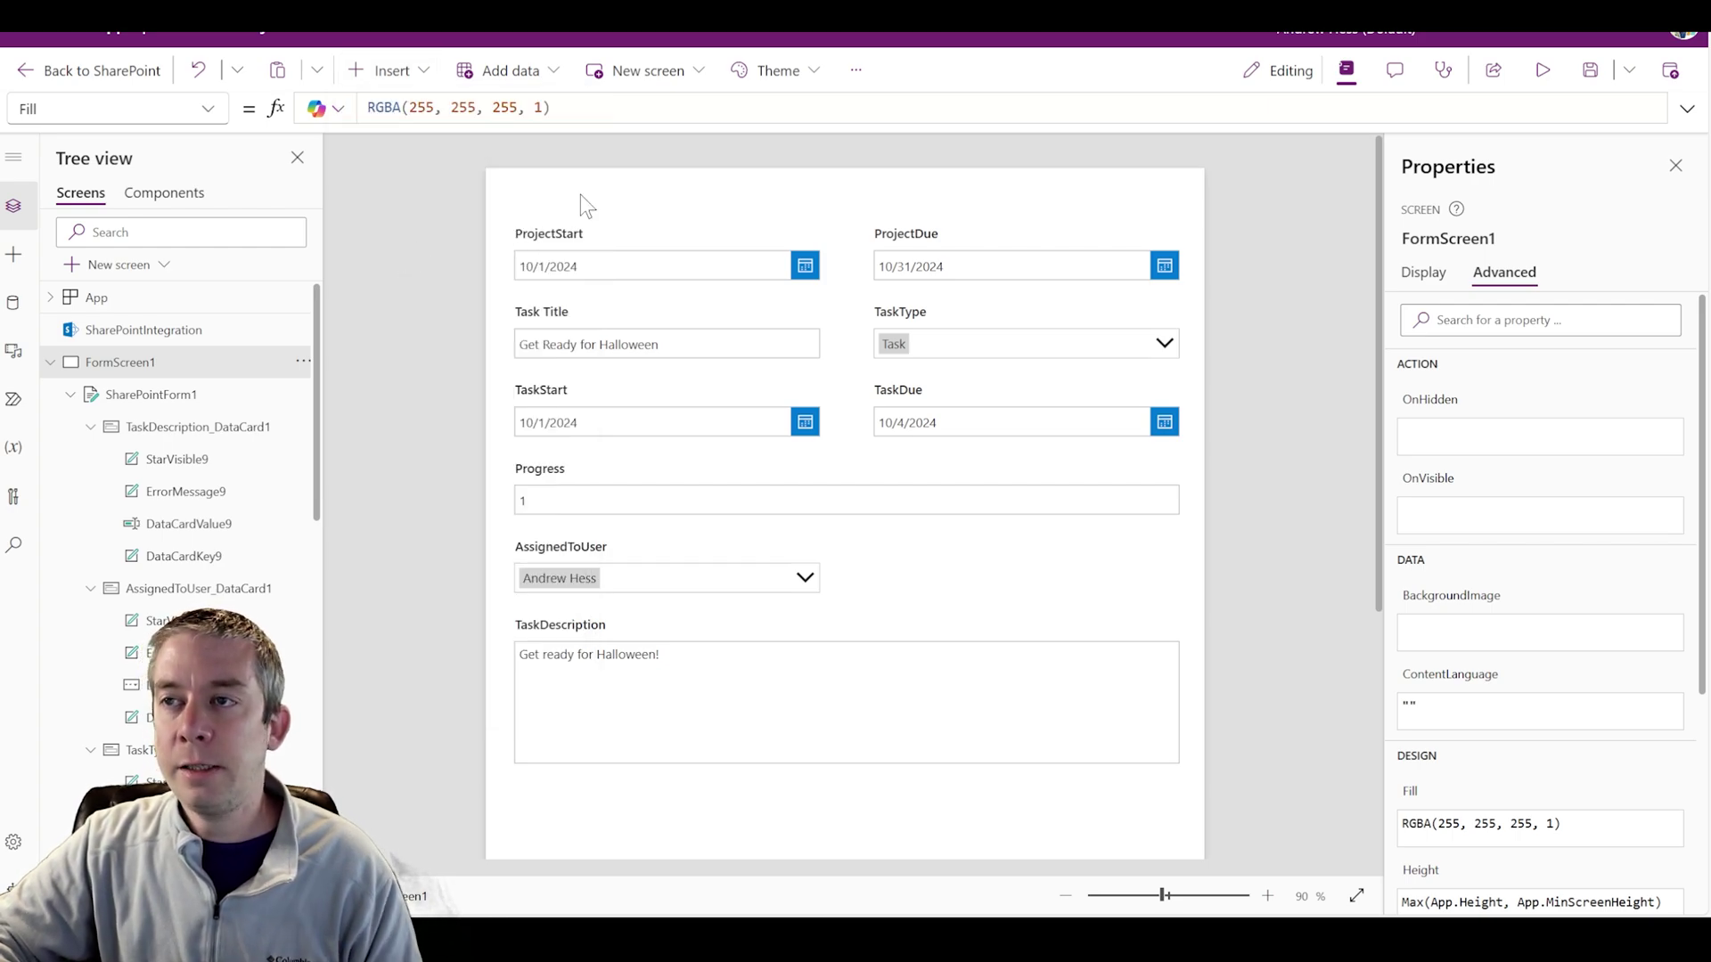
left_click_drag(580, 209, 711, 203)
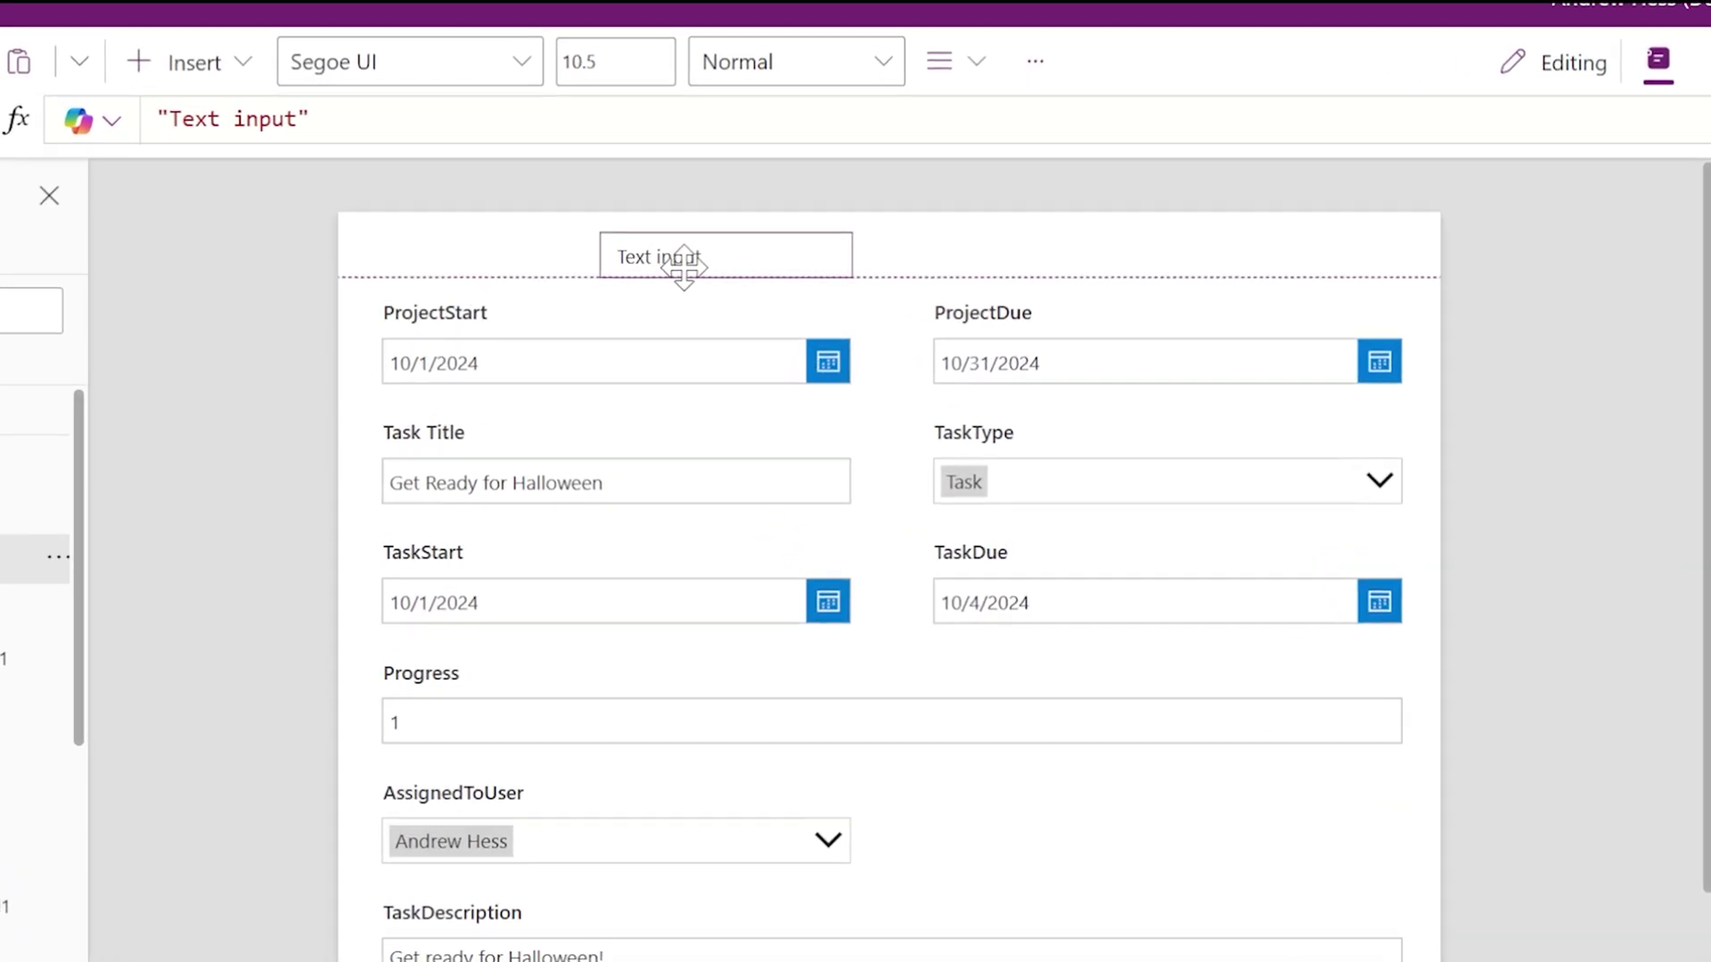
left_click_drag(683, 267, 683, 267)
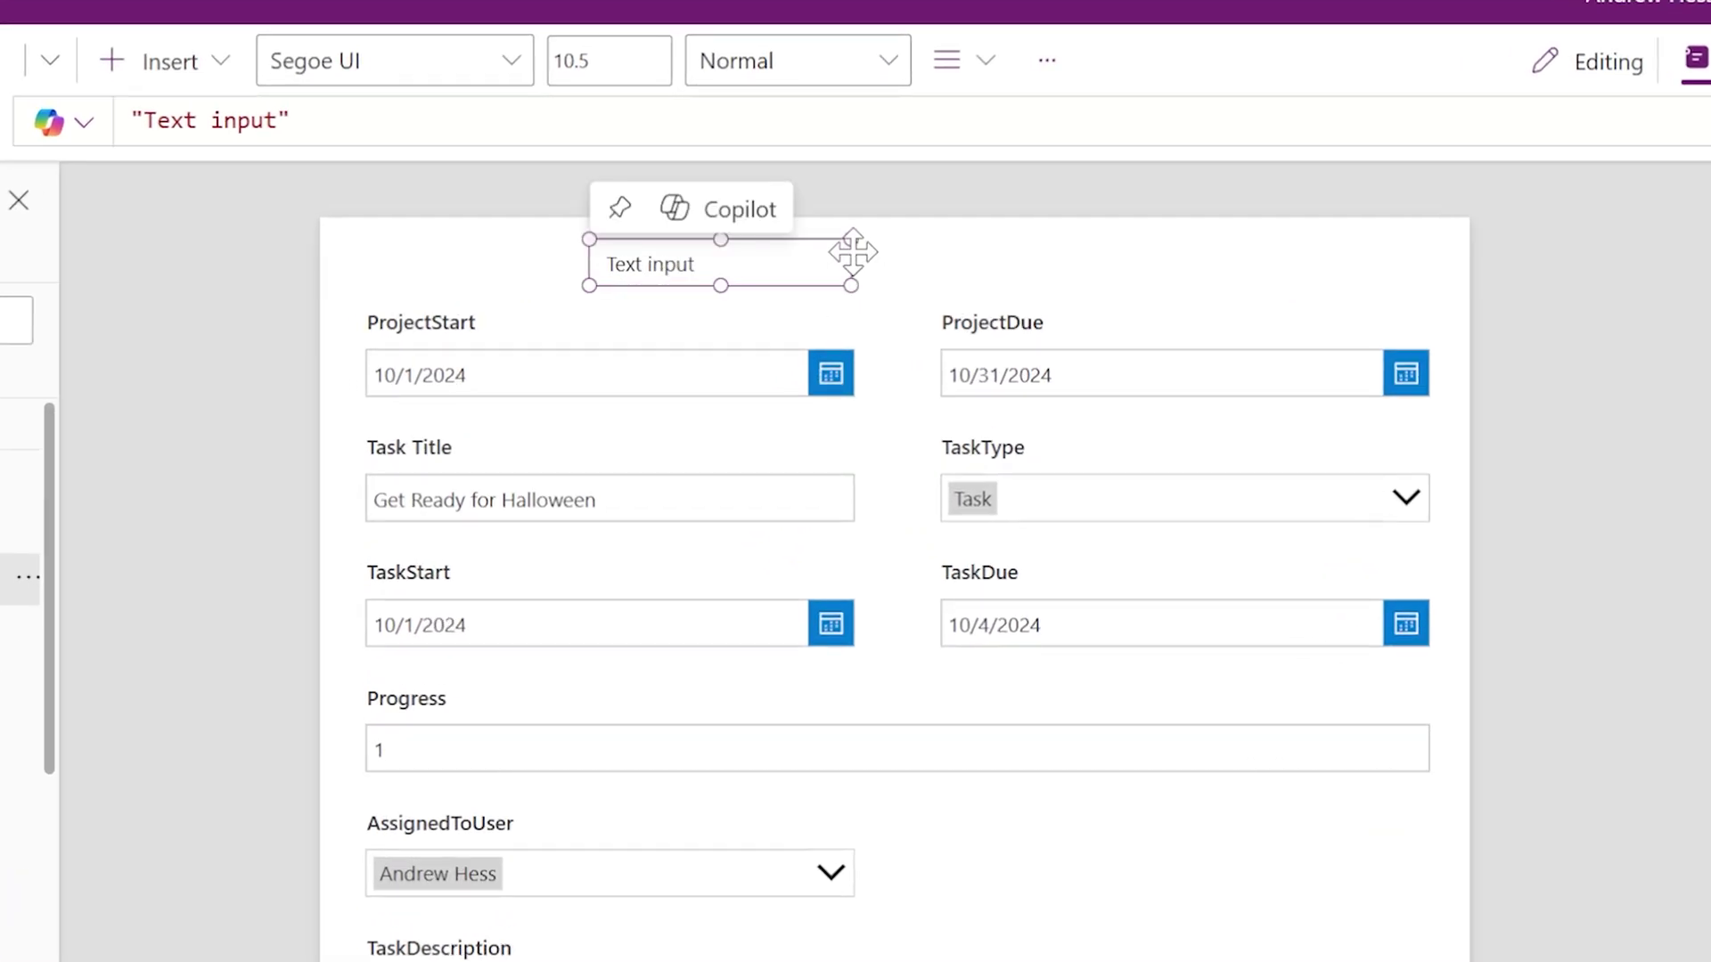
left_click_drag(859, 228, 1428, 247)
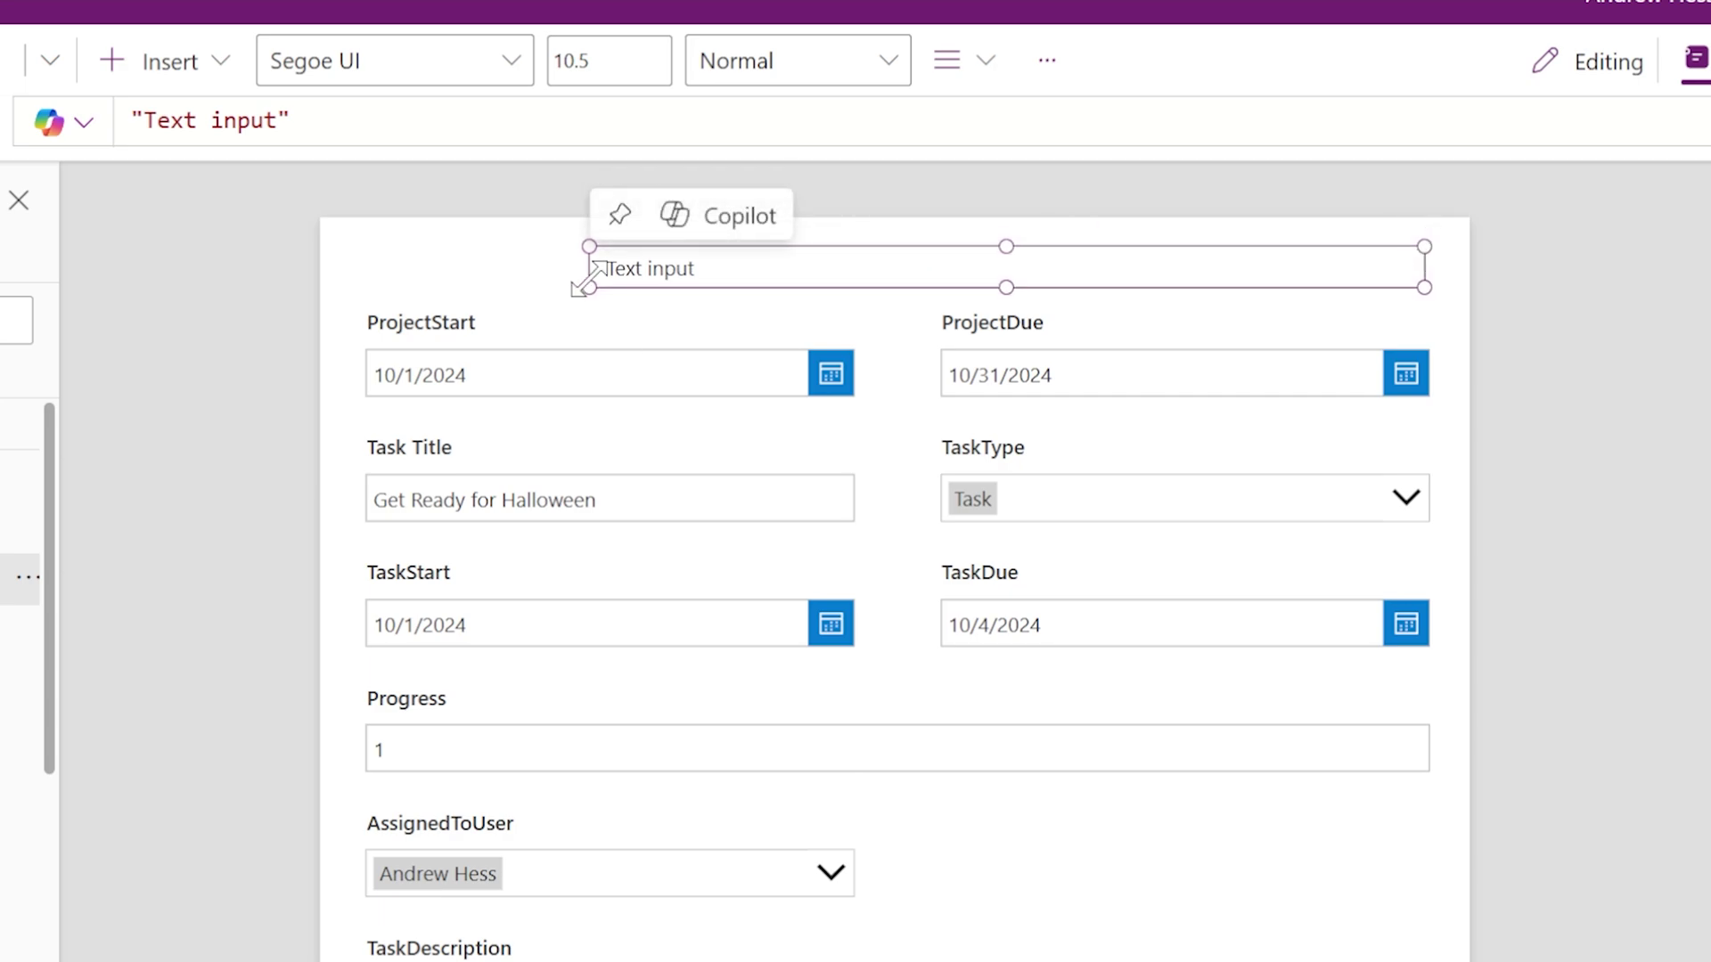
Insert a text label in the strip above the form, beside the text input, and set its text to "Project Title".
left_click(138, 61)
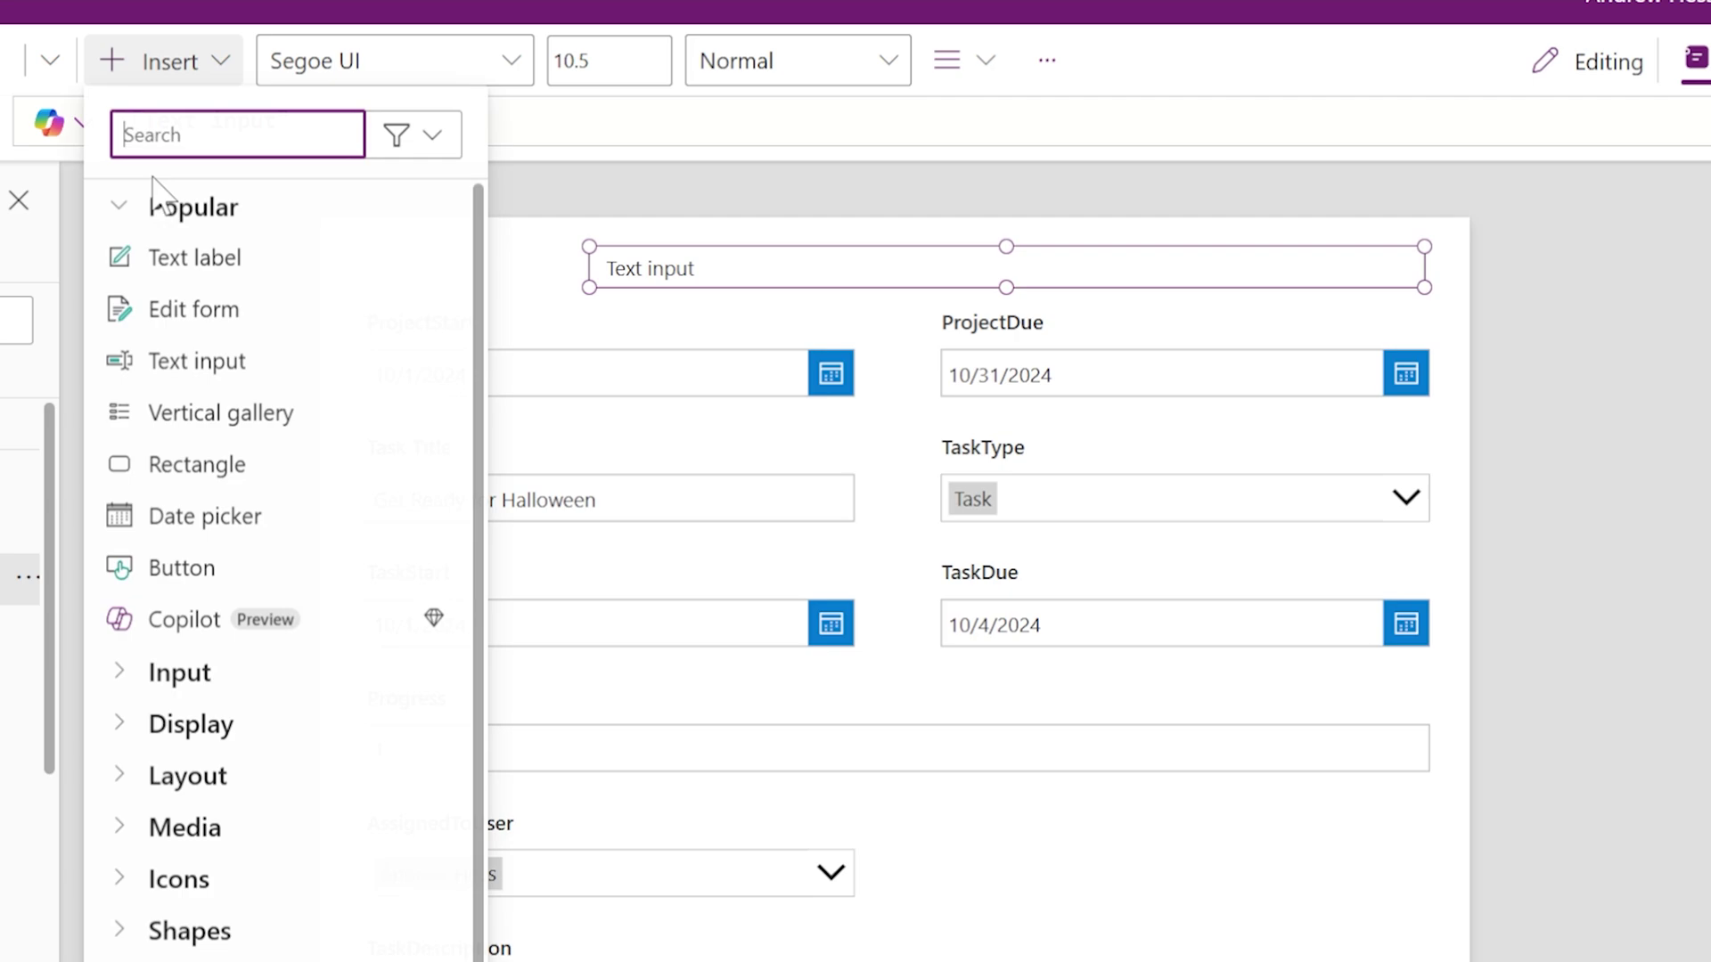
left_click_drag(191, 267, 496, 257)
double_click(170, 121)
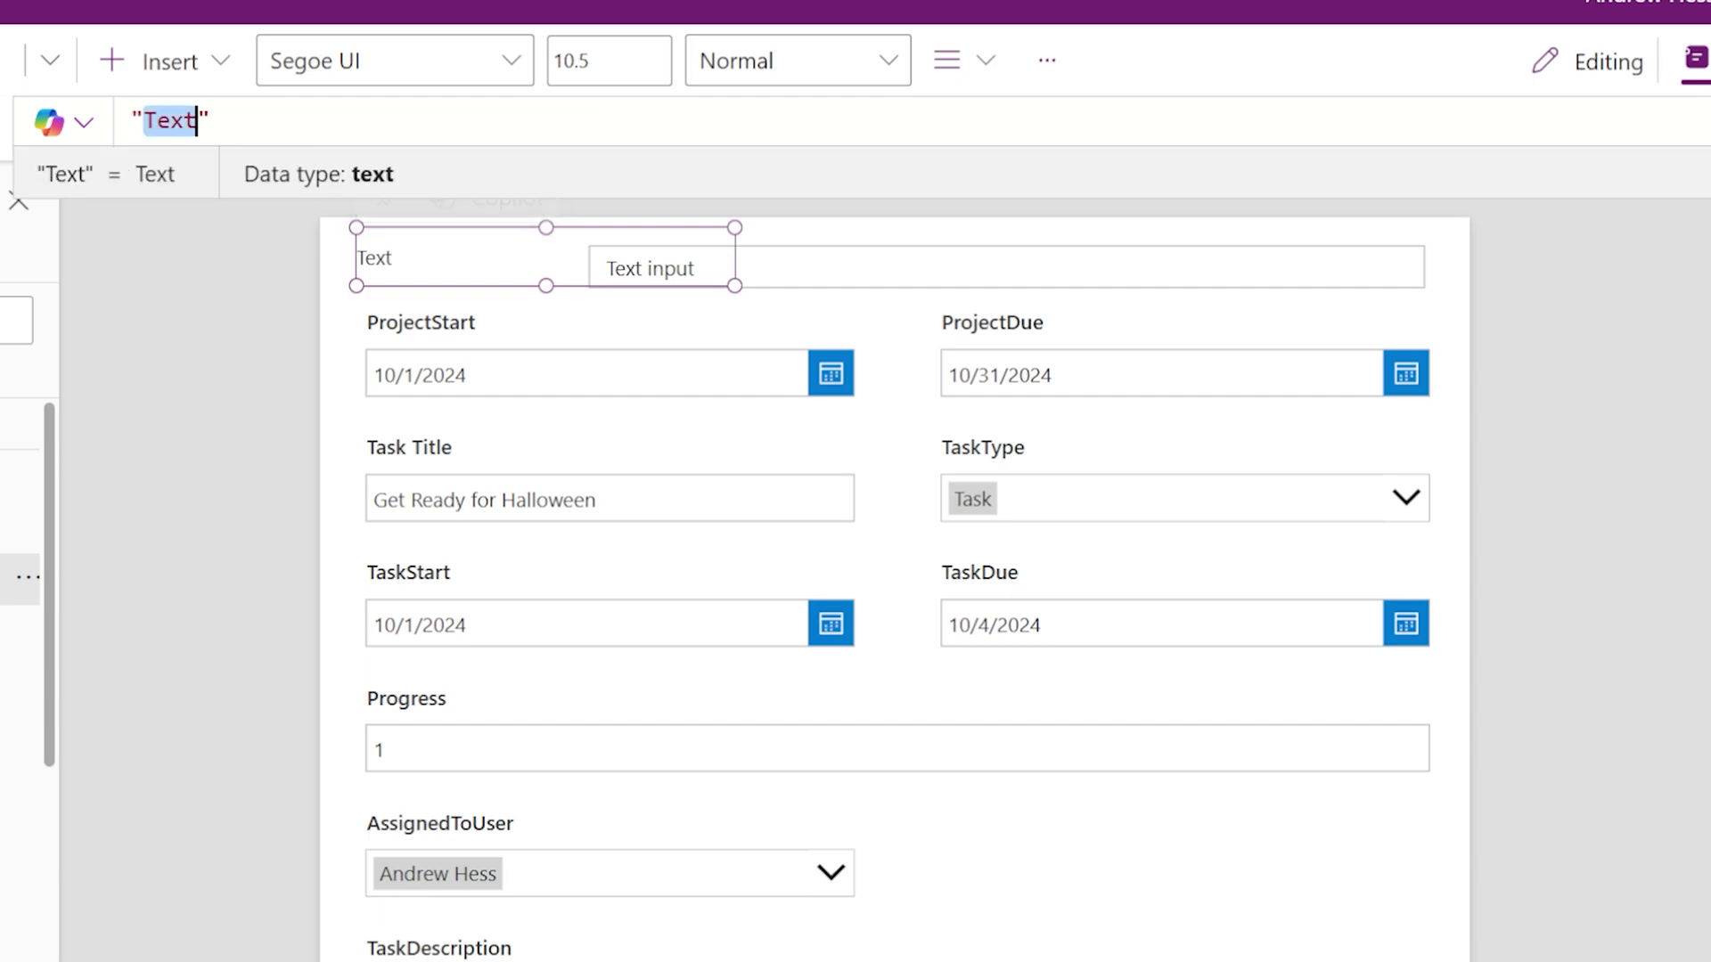
type("Project Title")
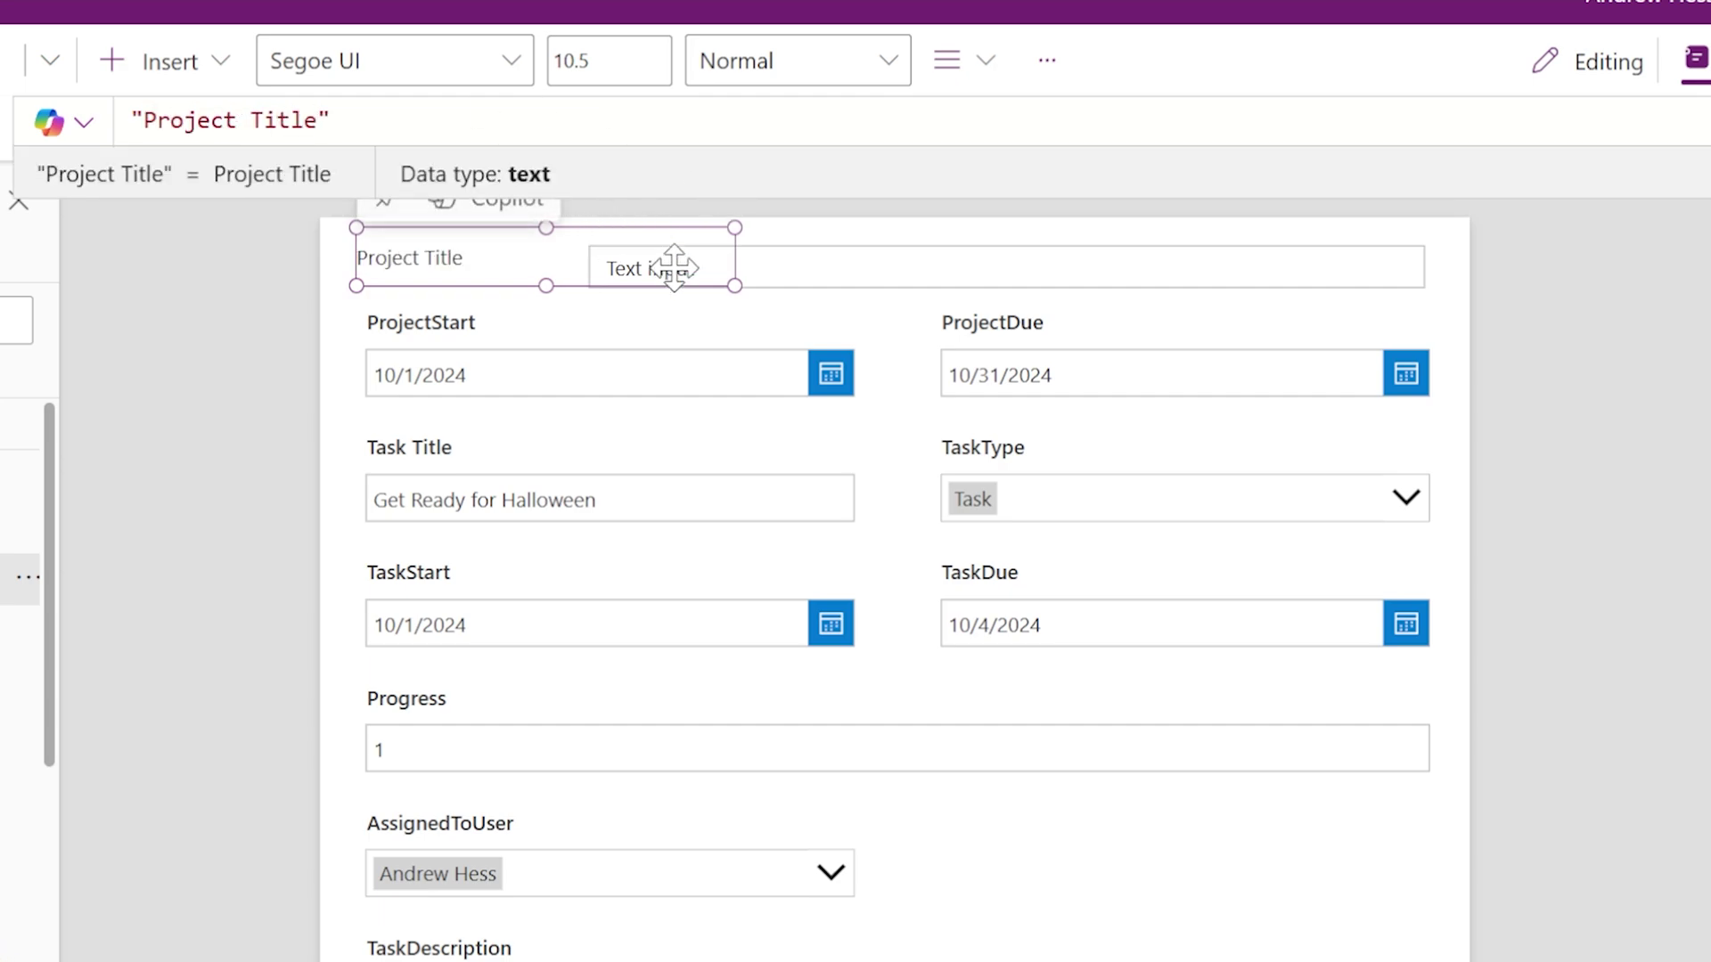
Enlarge the text input to about 615 by 41, matching the Project Title label's height and extending it closer to the label's wording.
left_click(794, 273)
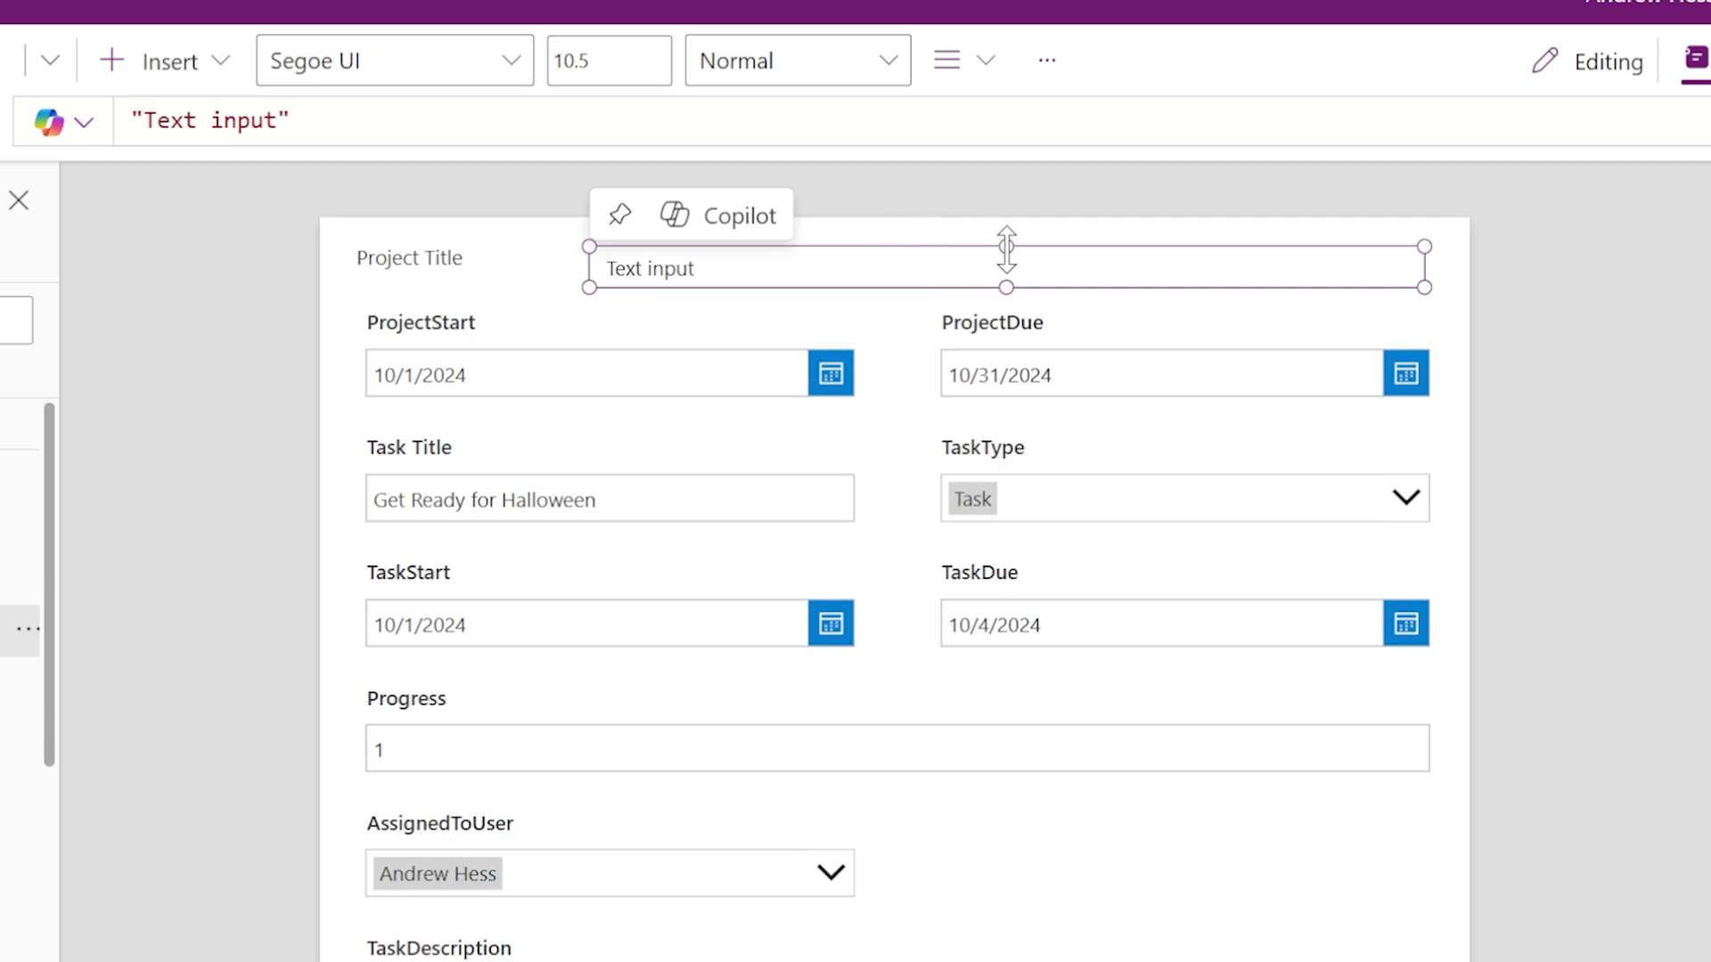
left_click_drag(1005, 244, 1000, 232)
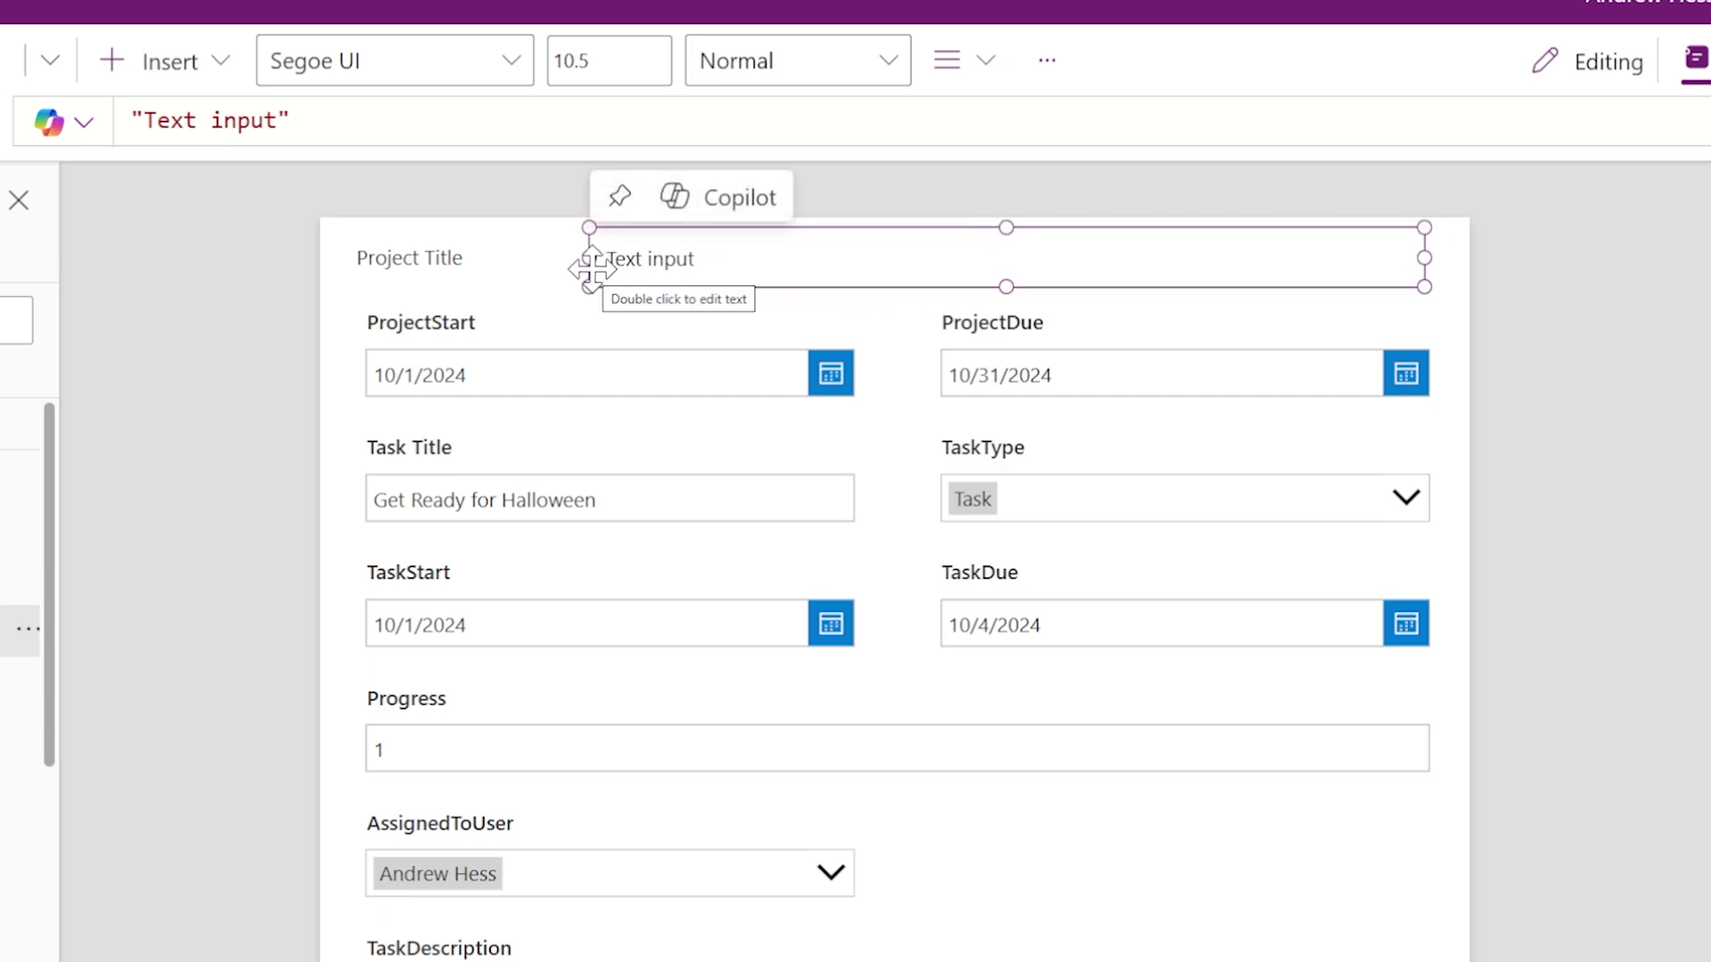
left_click_drag(586, 259, 528, 259)
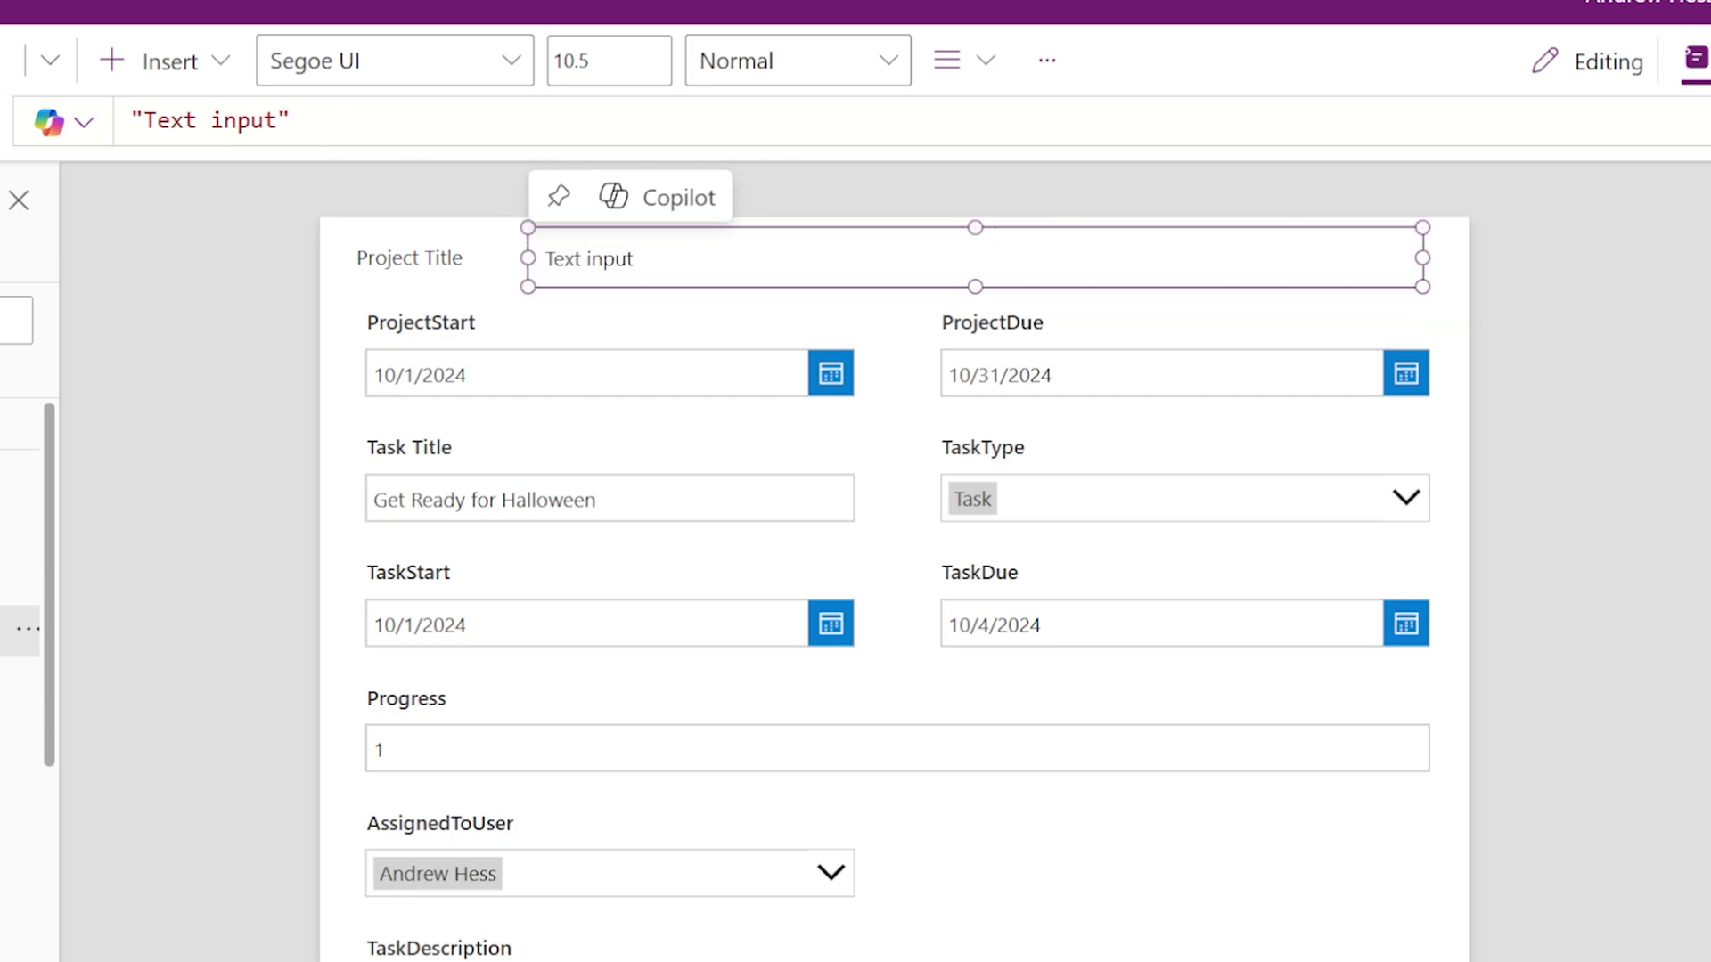
Clear the text input's default value and set its hint text to "This will be the Title of ID 1".
left_click_drag(277, 120, 143, 120)
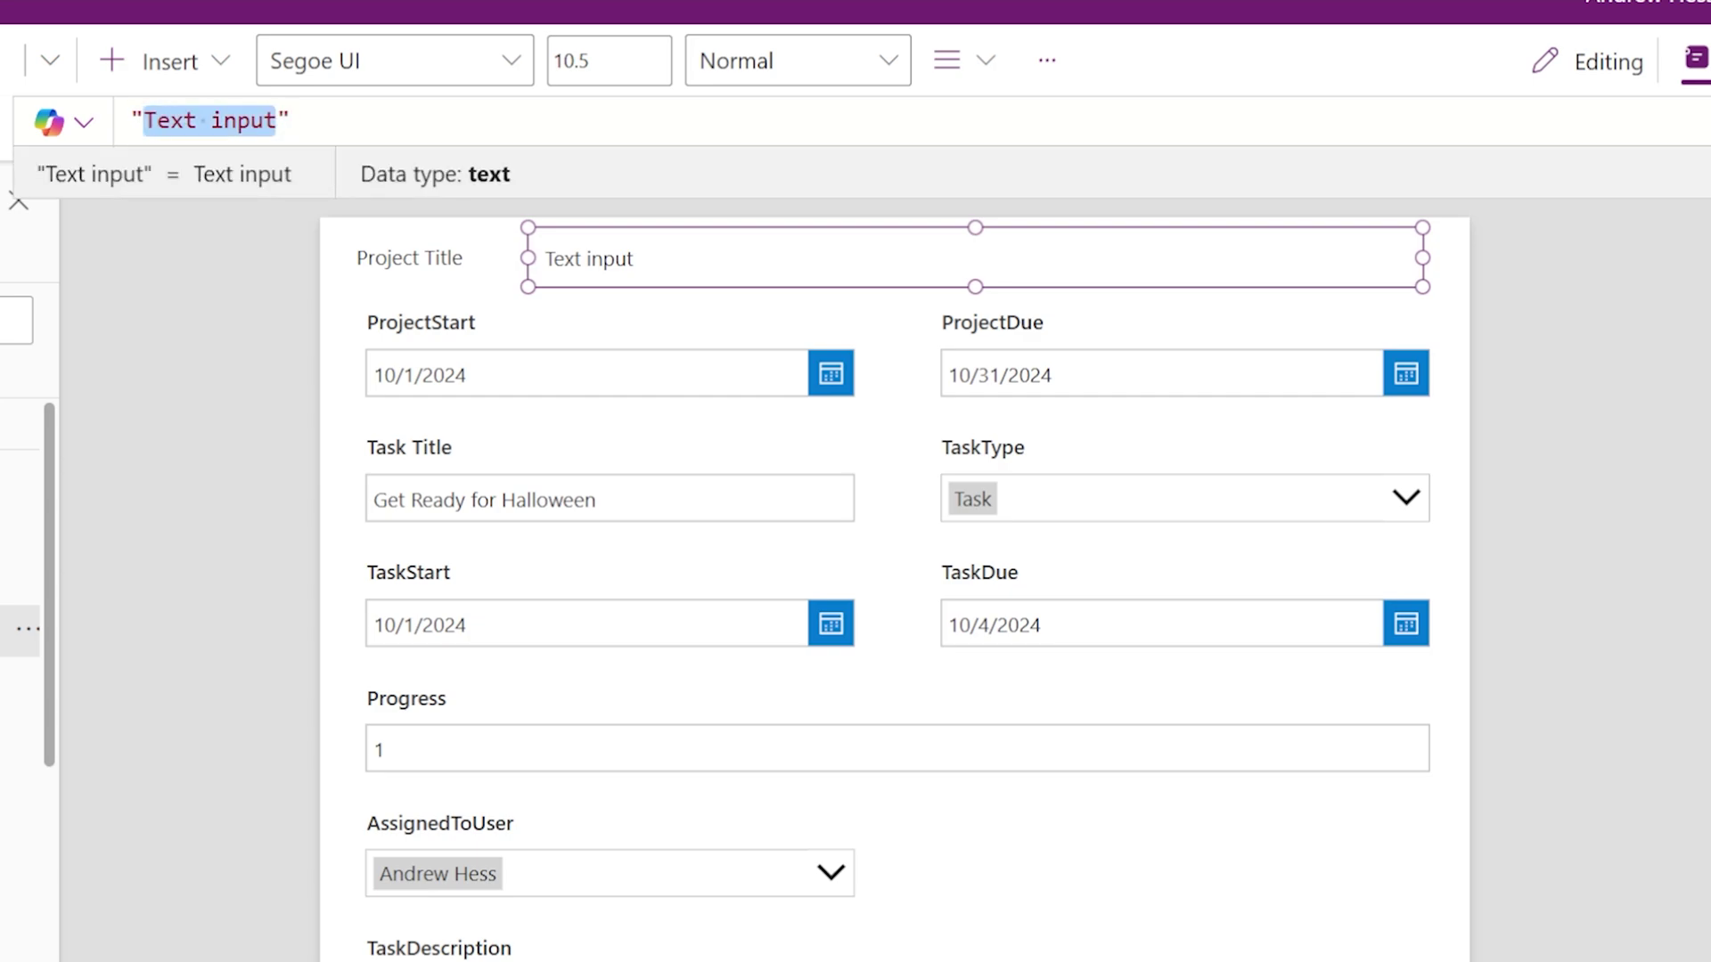
key("BackSpace")
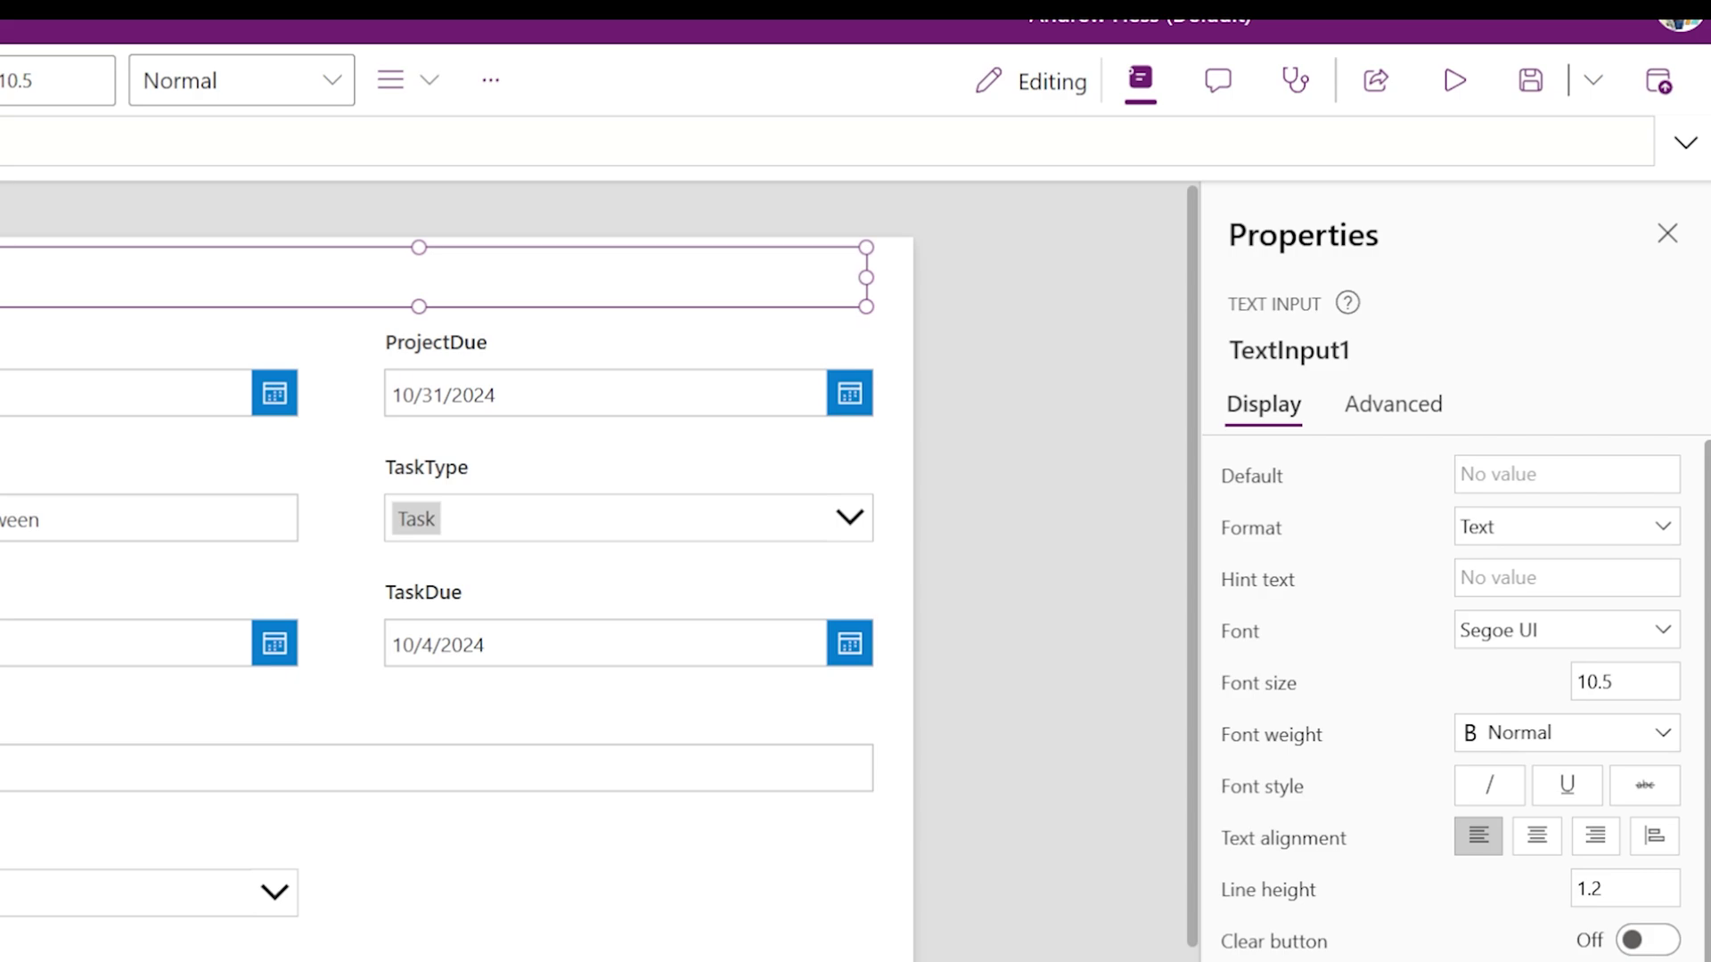
type("This will be")
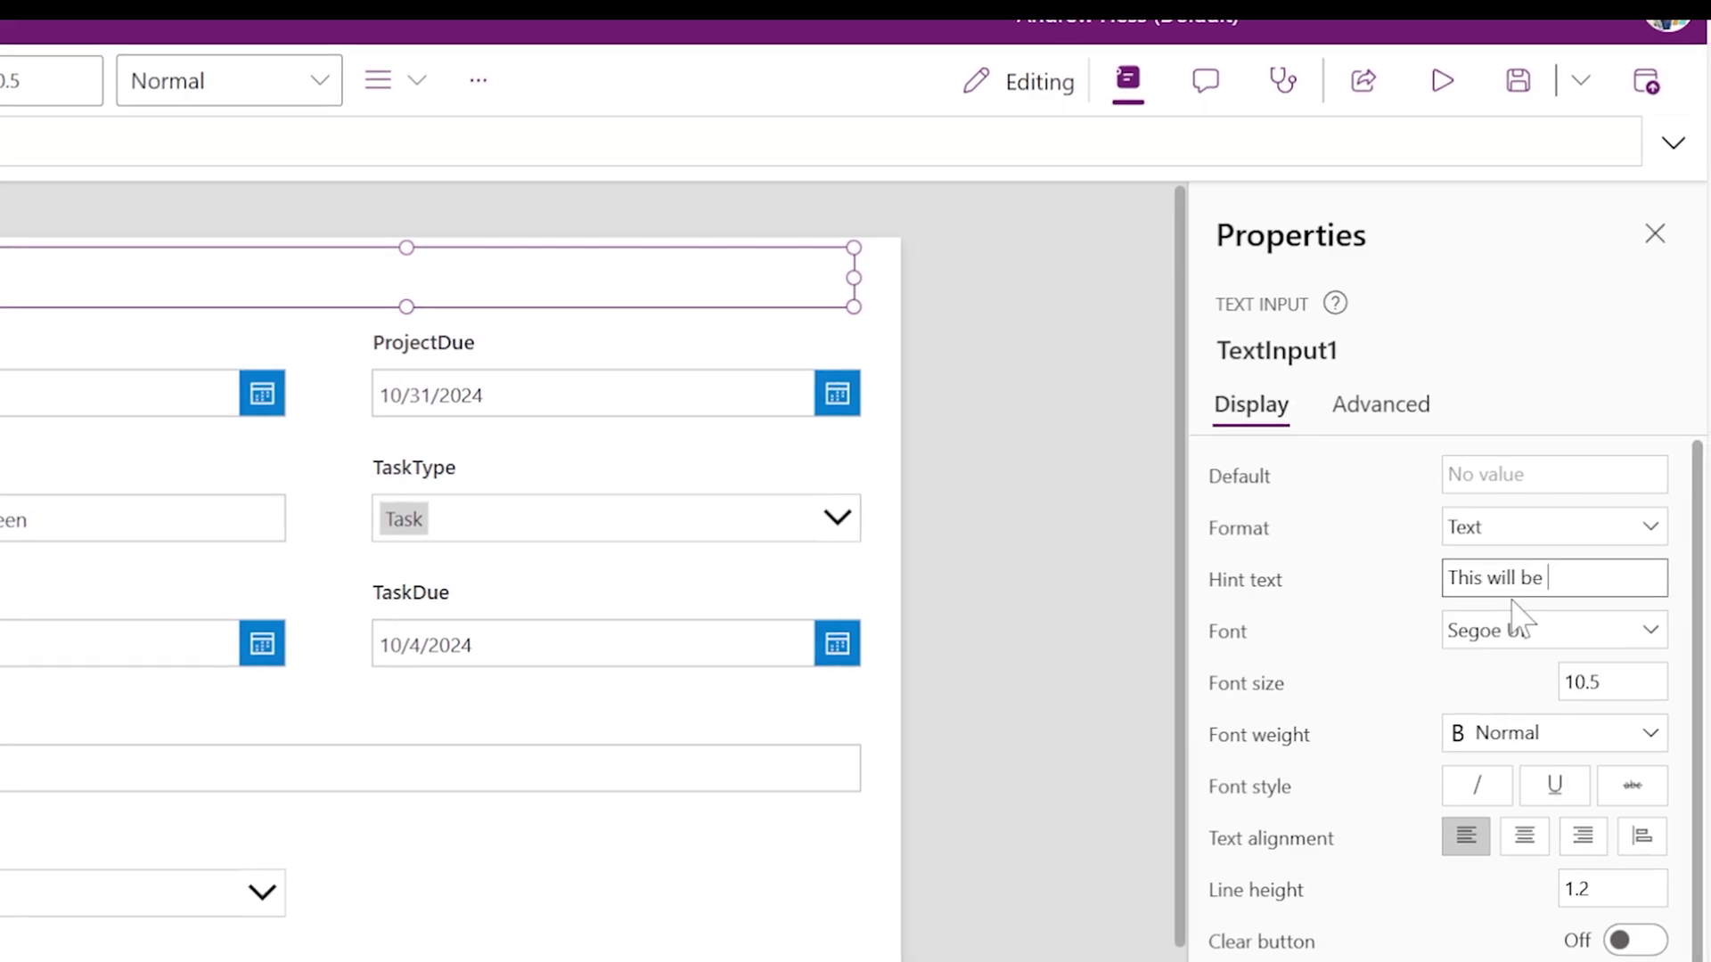
type(" the IDTitle of ID 1")
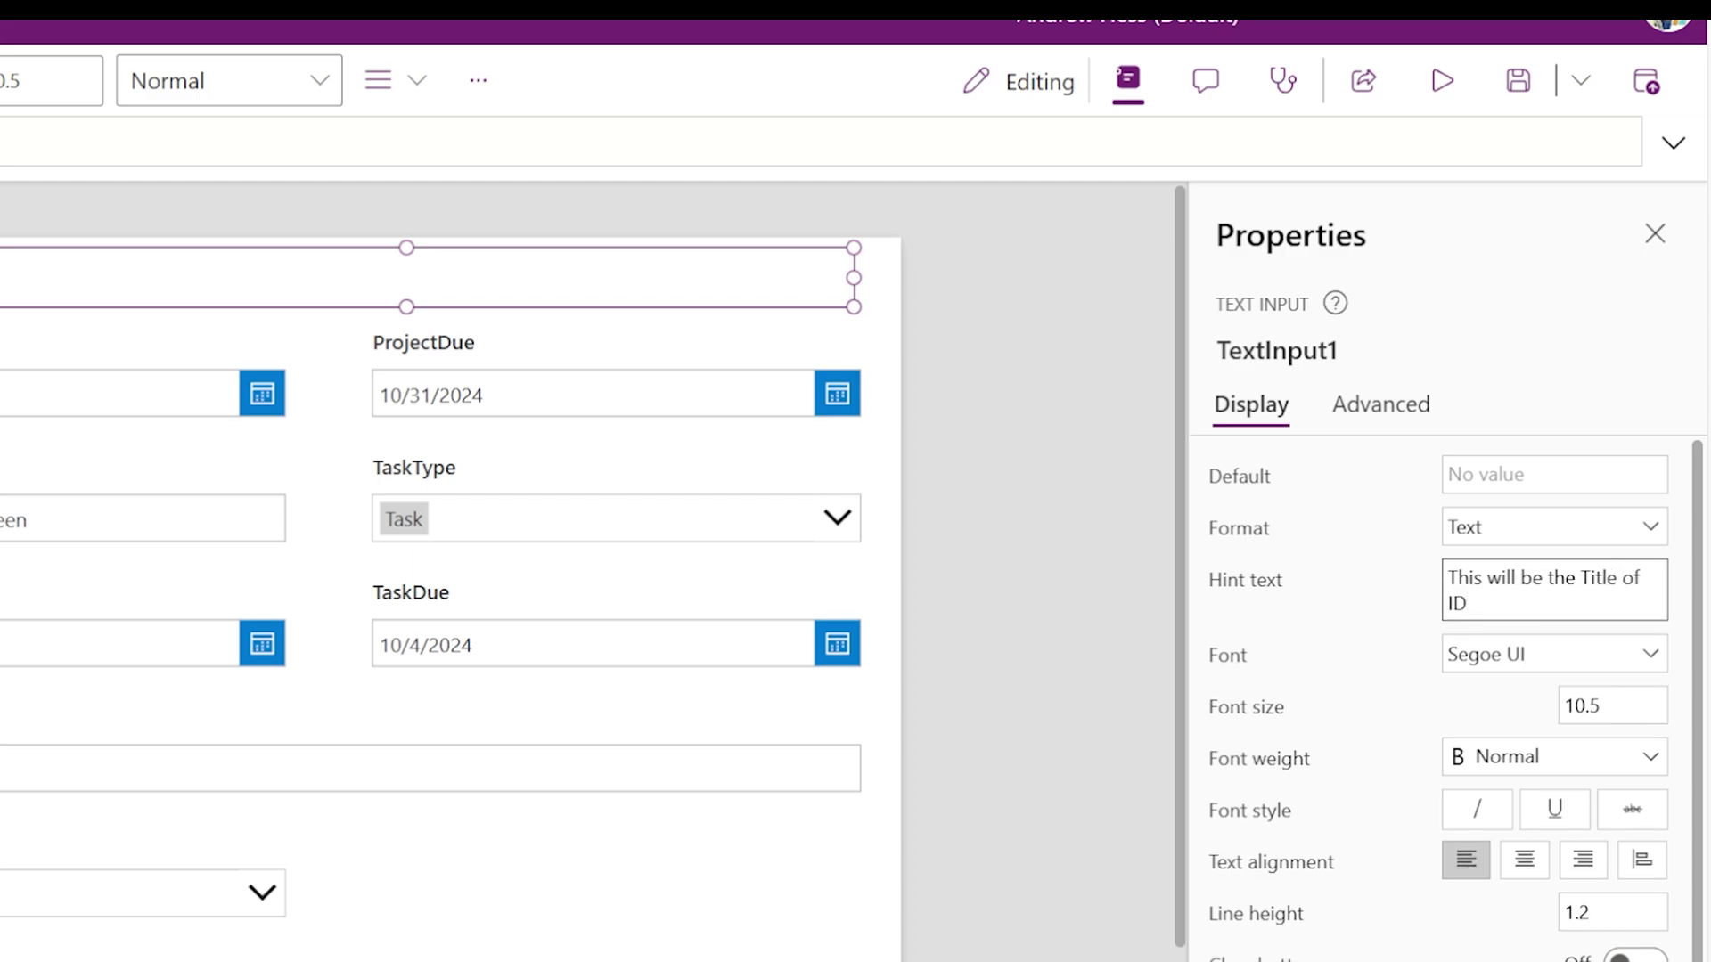
left_click(1051, 713)
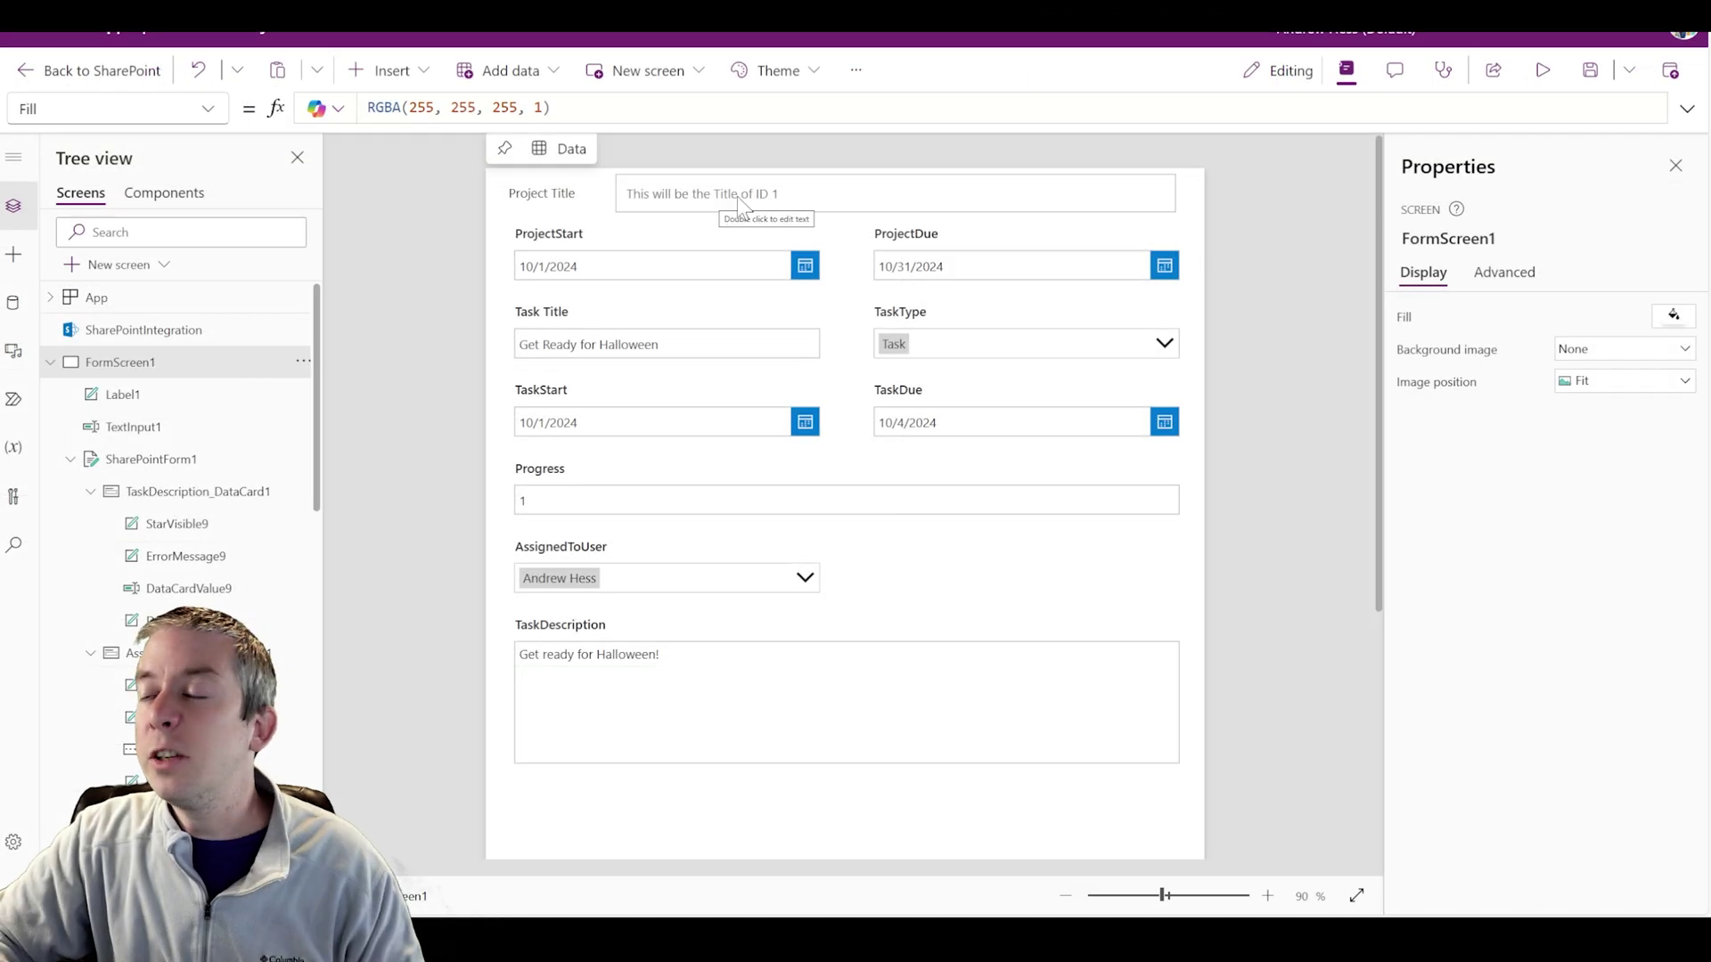
Narrow the Project Title label to a width of about 118 so it ends where the text input begins.
left_click(735, 196)
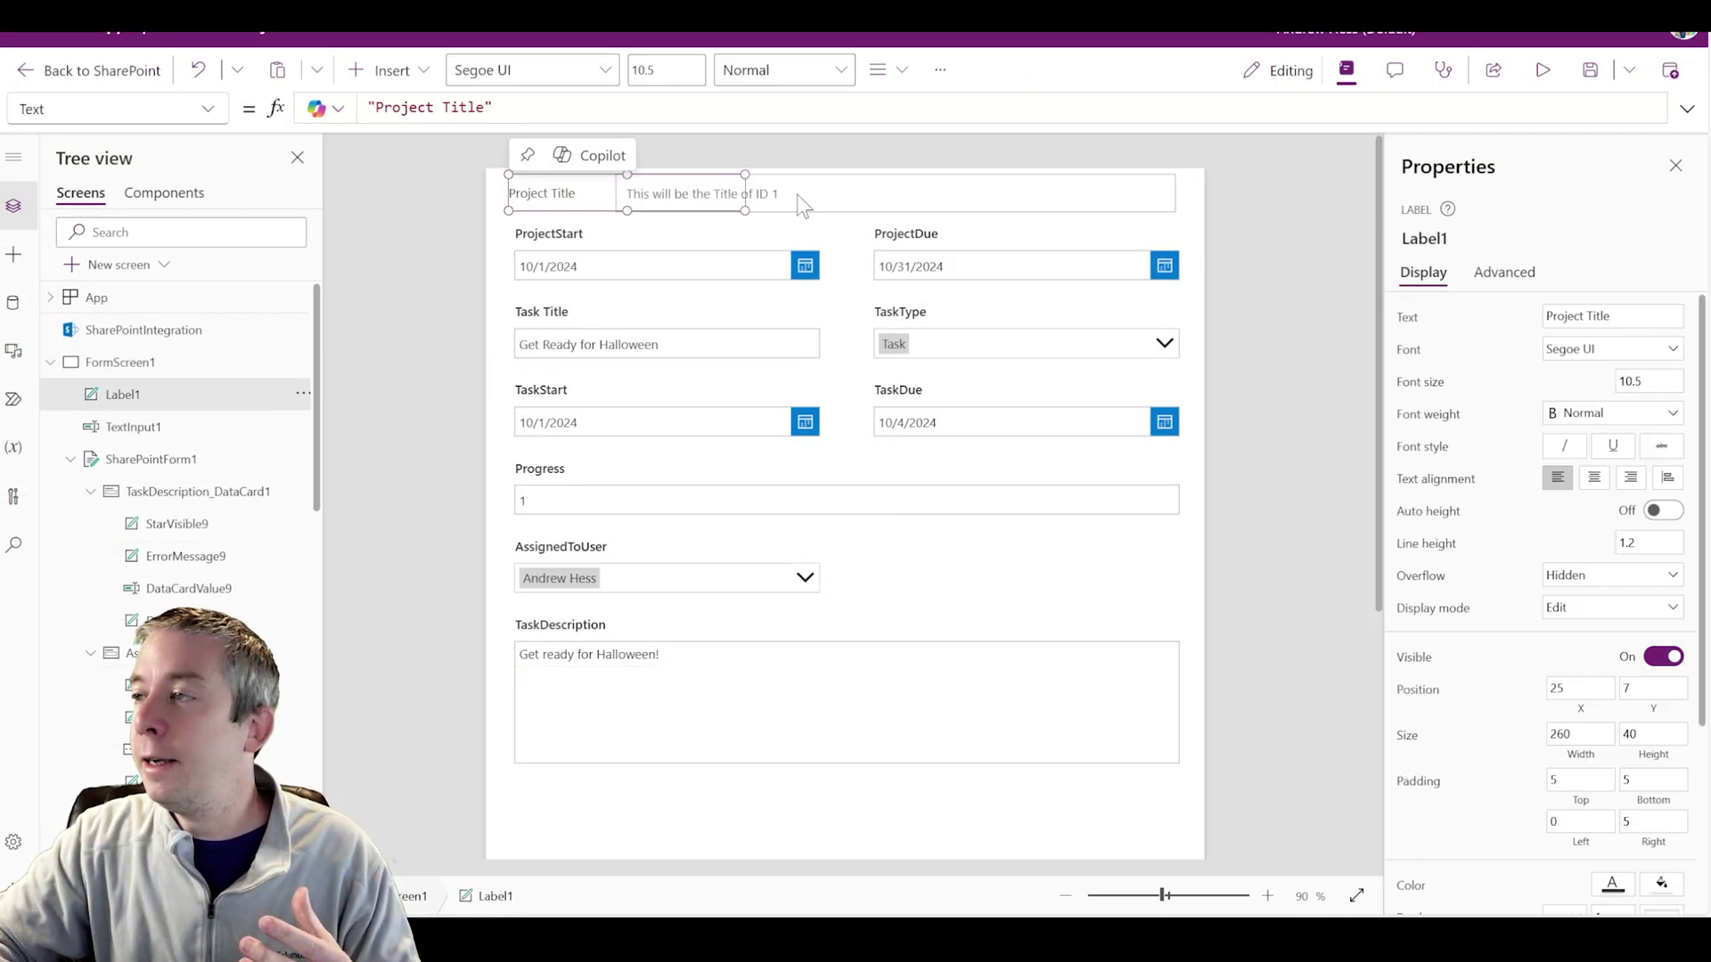
left_click(762, 194)
left_click(693, 196)
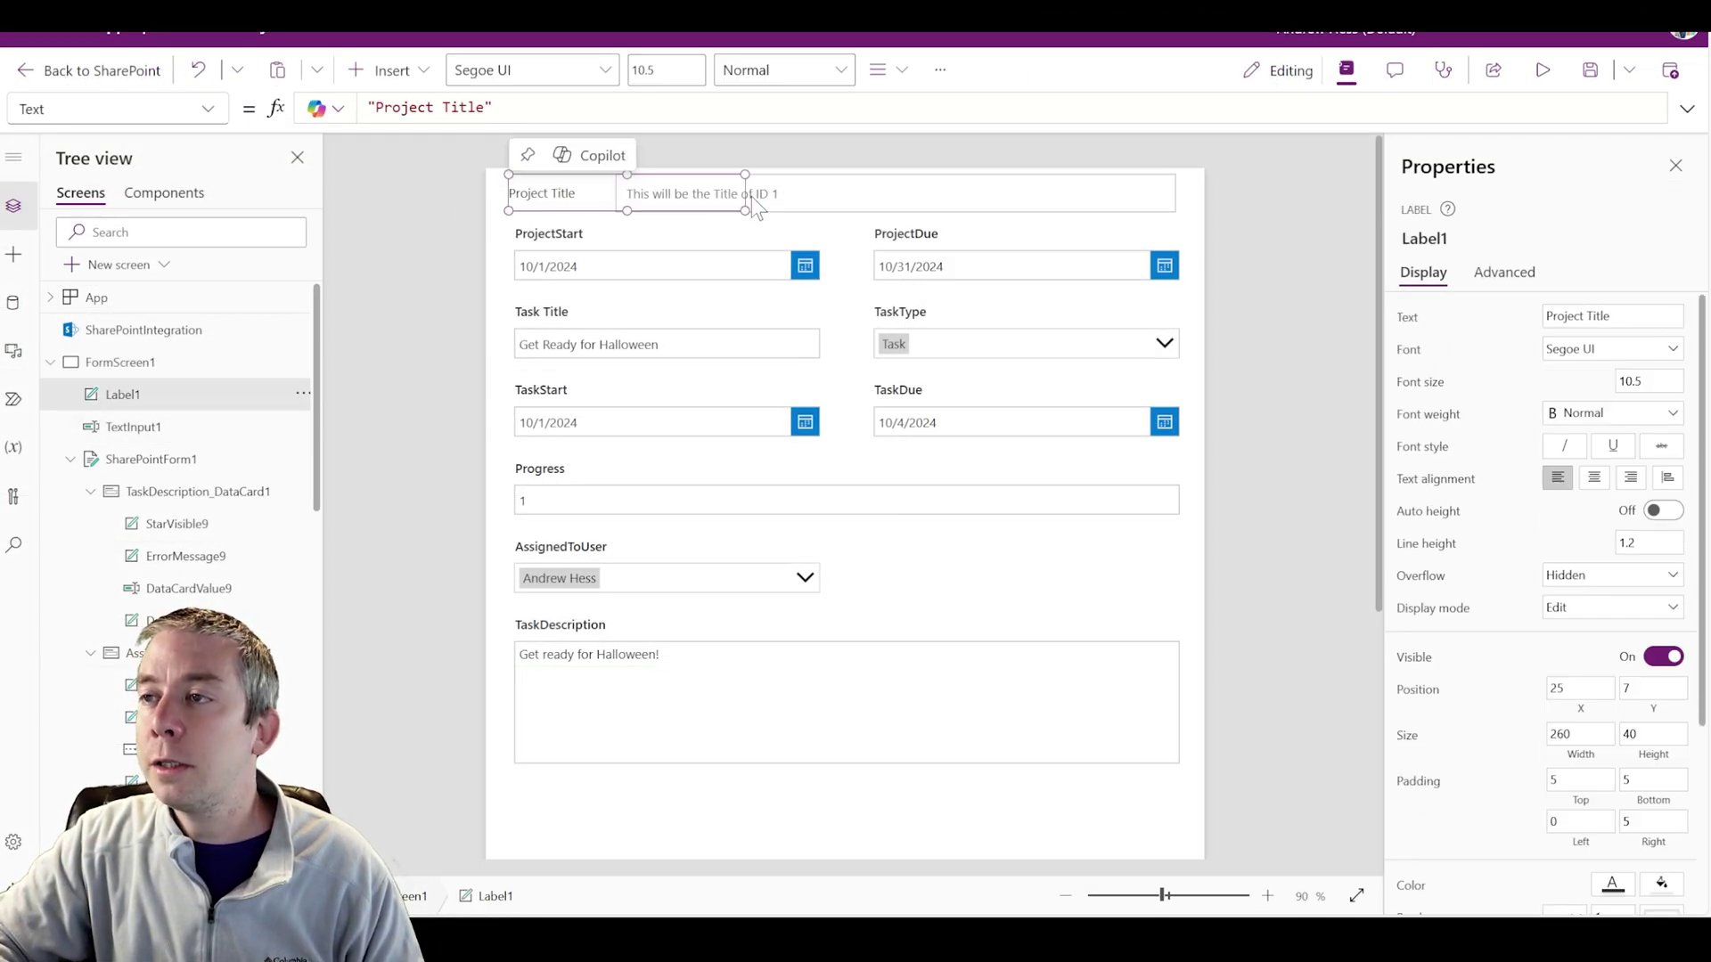
left_click_drag(745, 173, 616, 177)
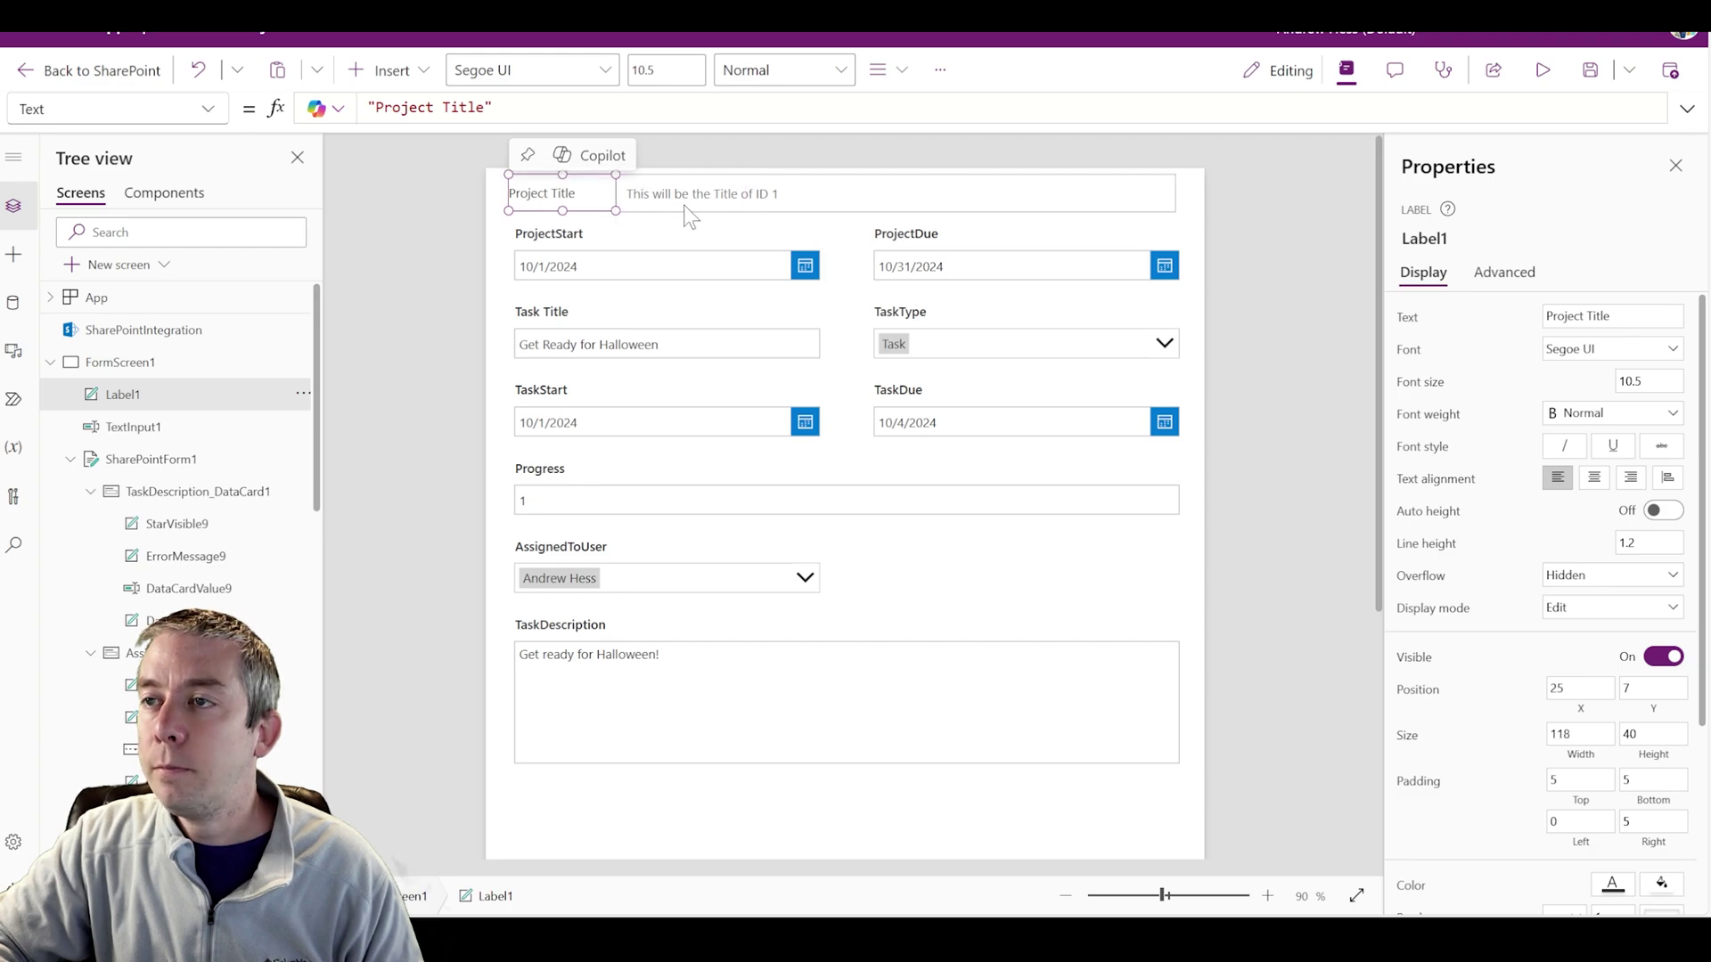
Put square brackets around Title in the text input's hint text: "This will be the [Title] of ID 1".
left_click(700, 207)
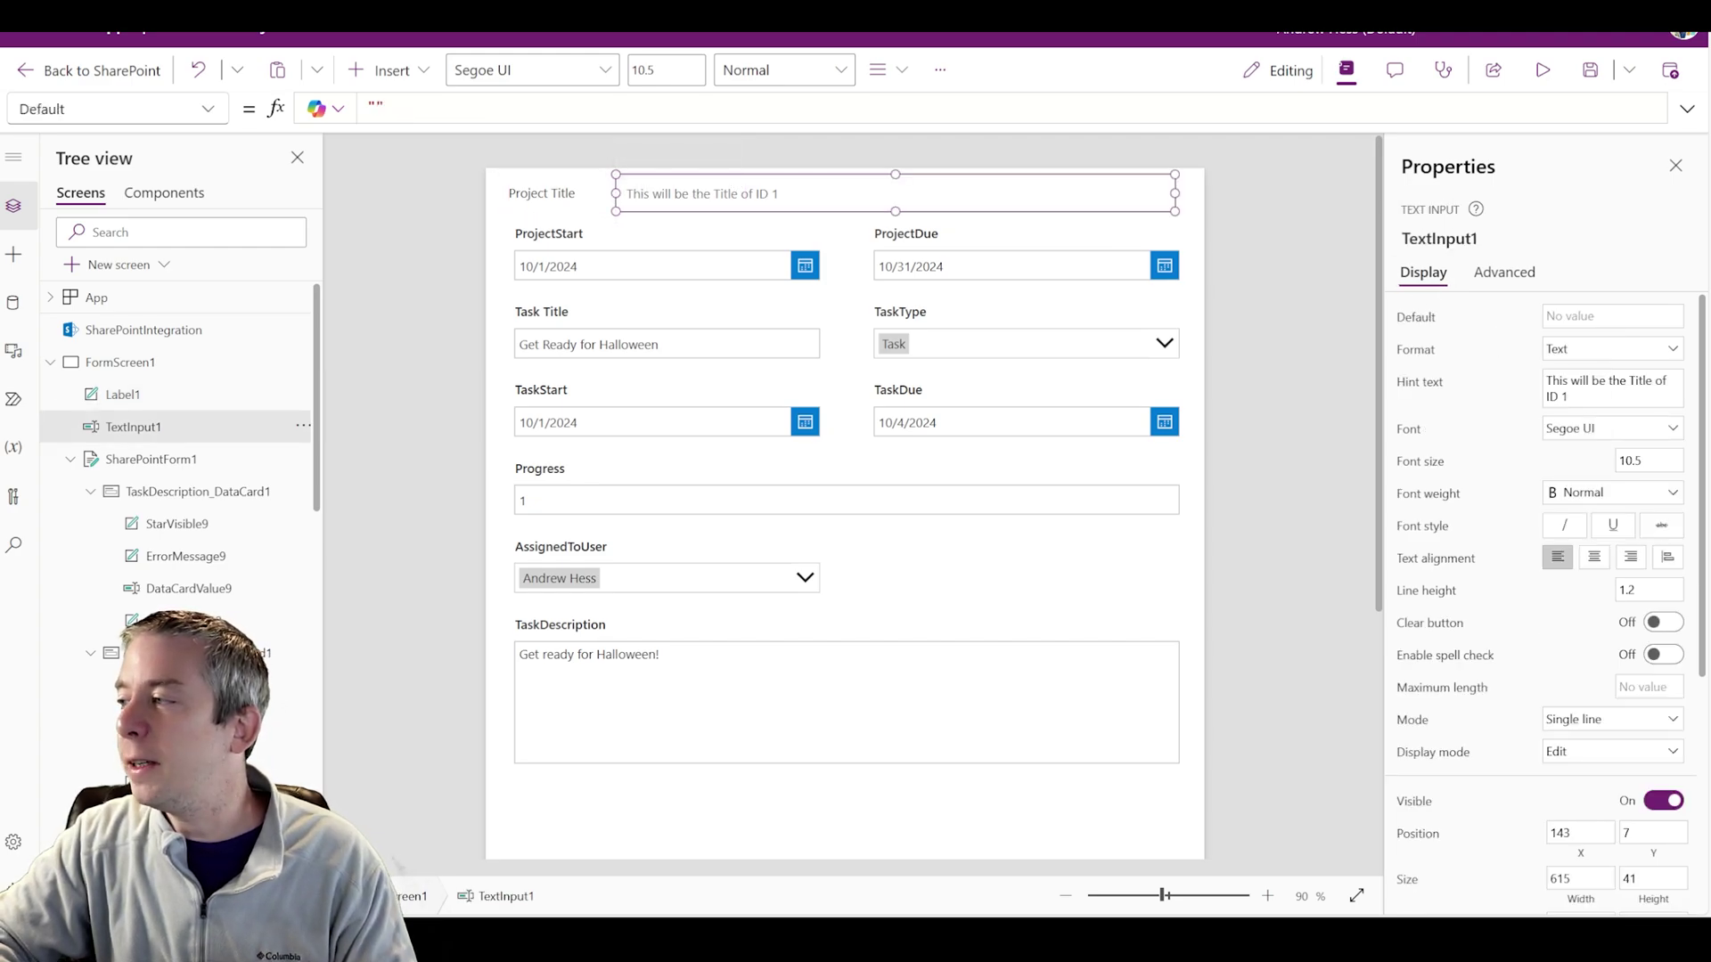
left_click(1653, 380)
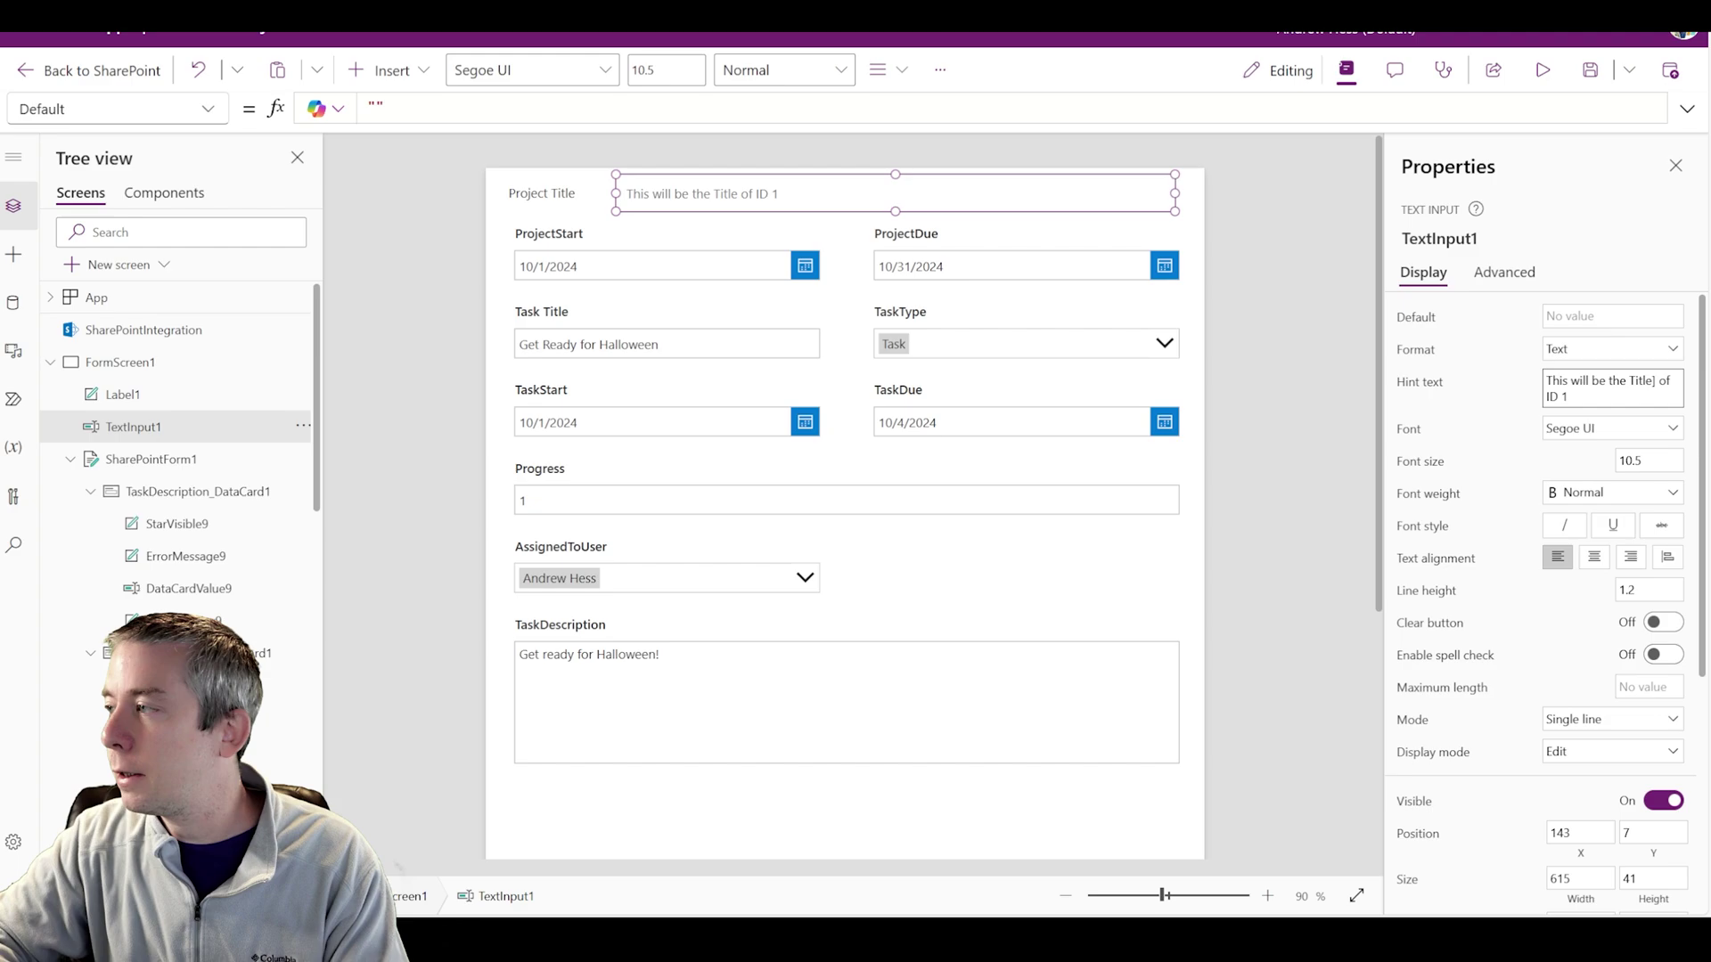
left_click(1276, 314)
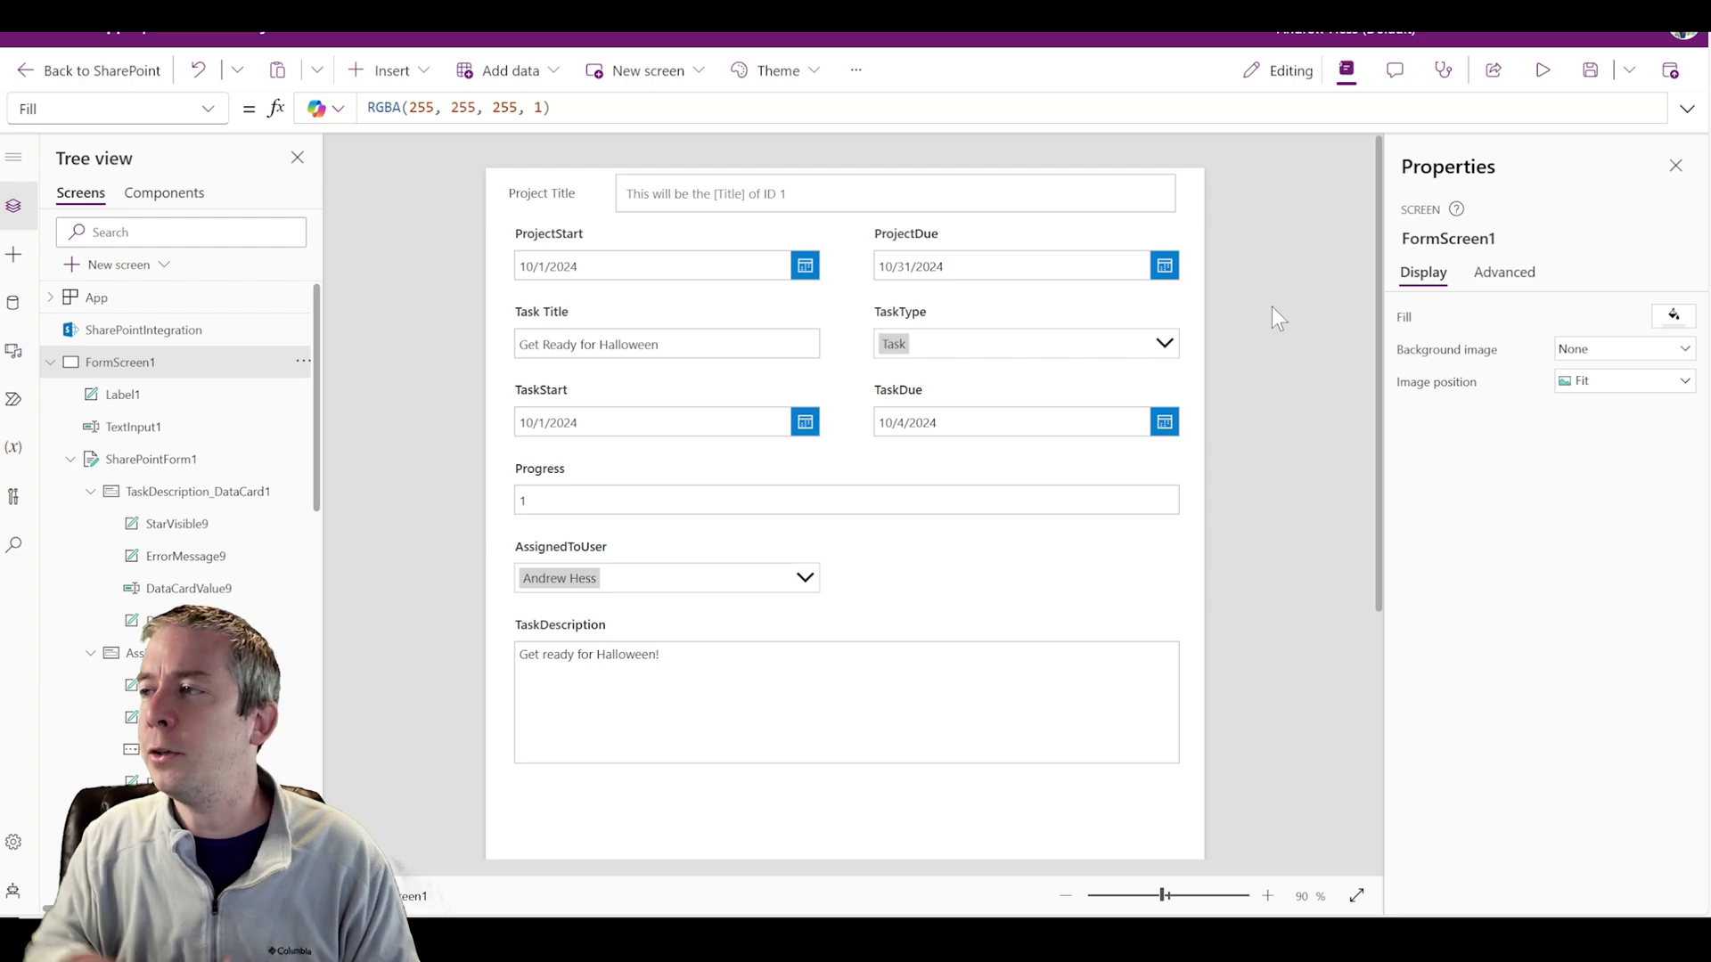
Widen the Project Title text input to about 621 so its far edge aligns with the form fields below.
left_click(1141, 204)
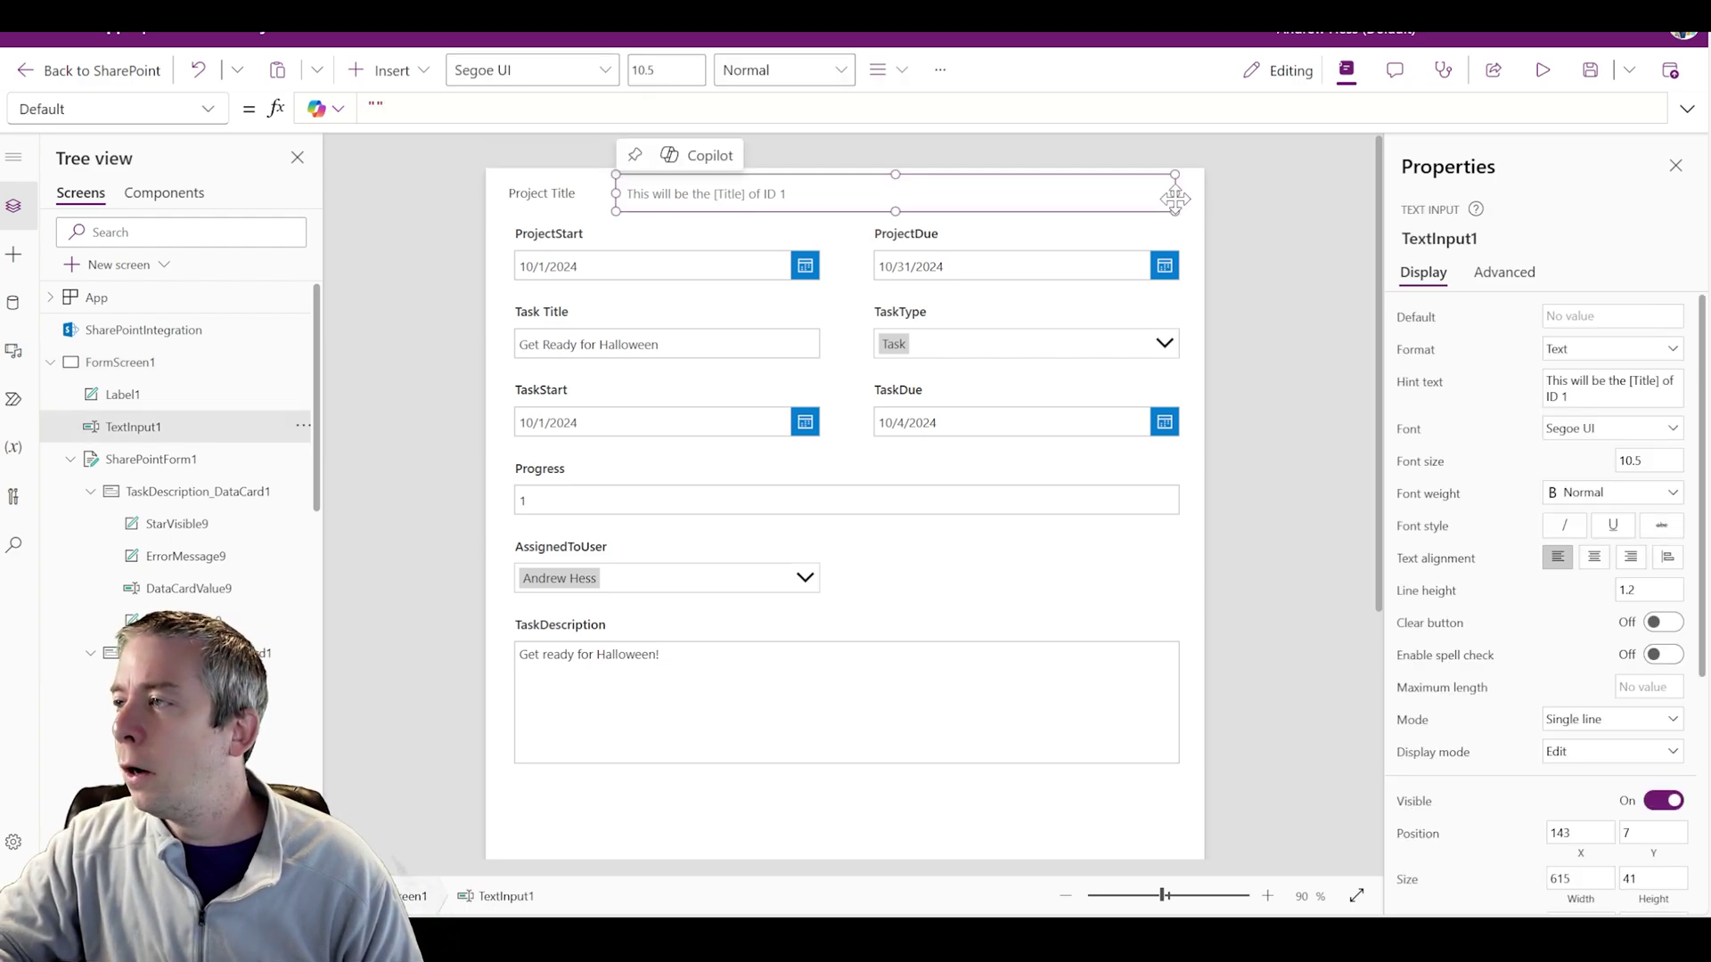
left_click_drag(1174, 195, 1180, 195)
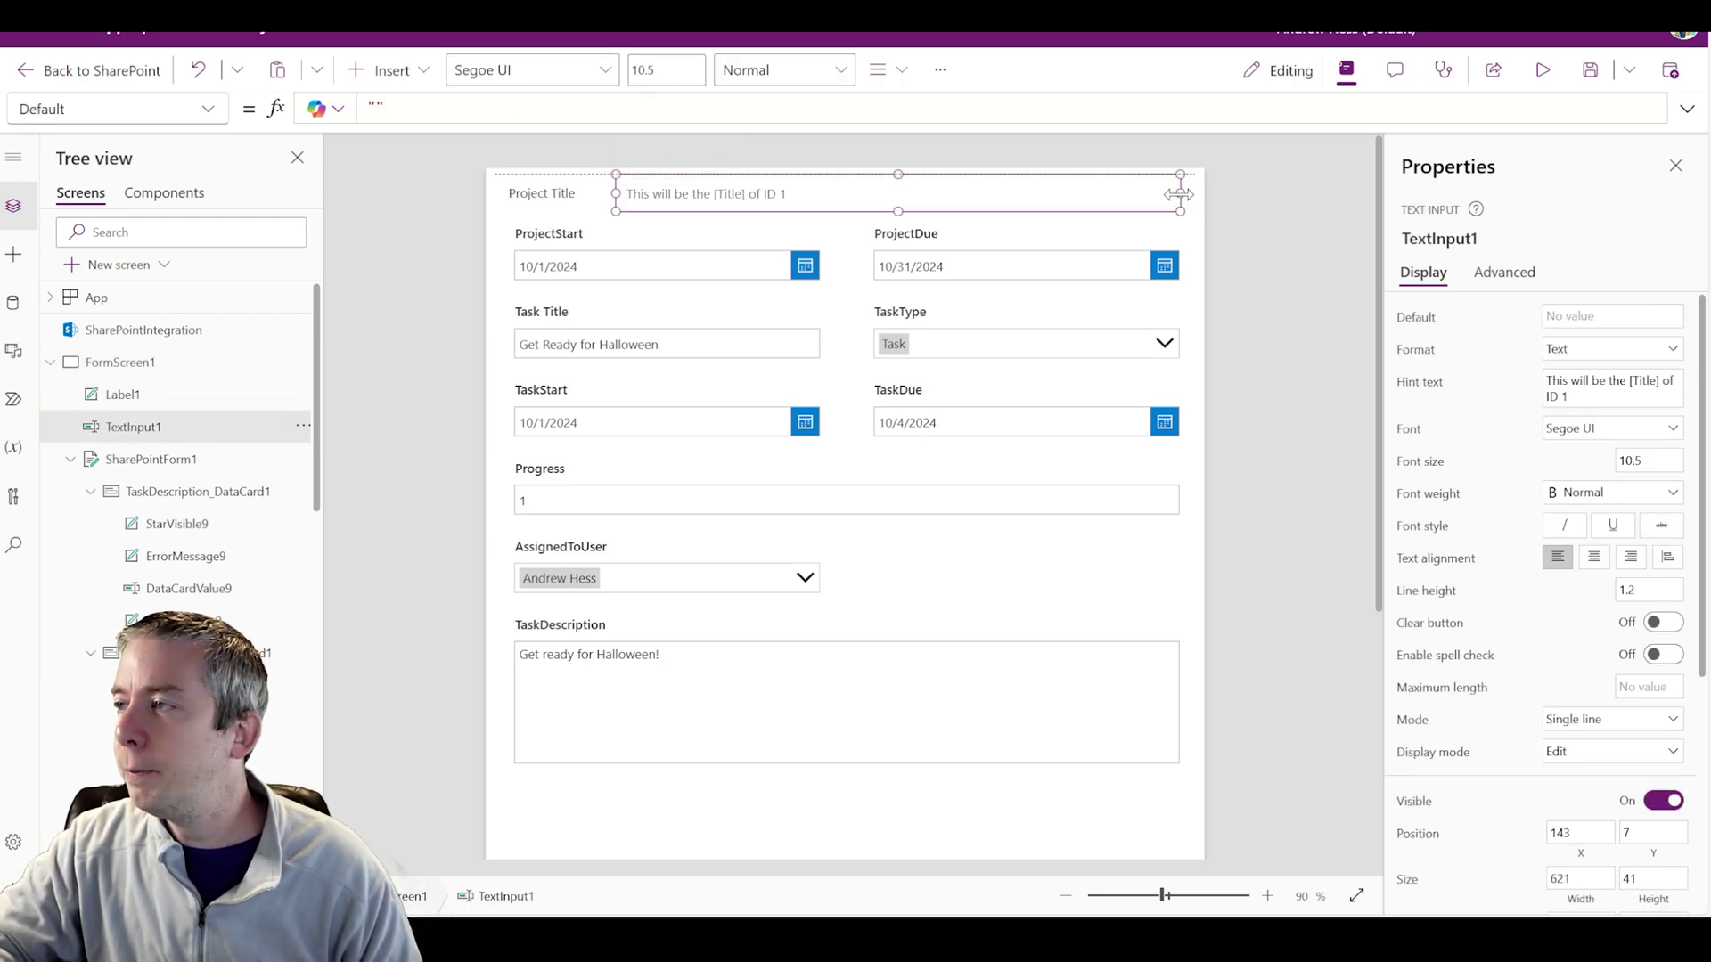
left_click(700, 266)
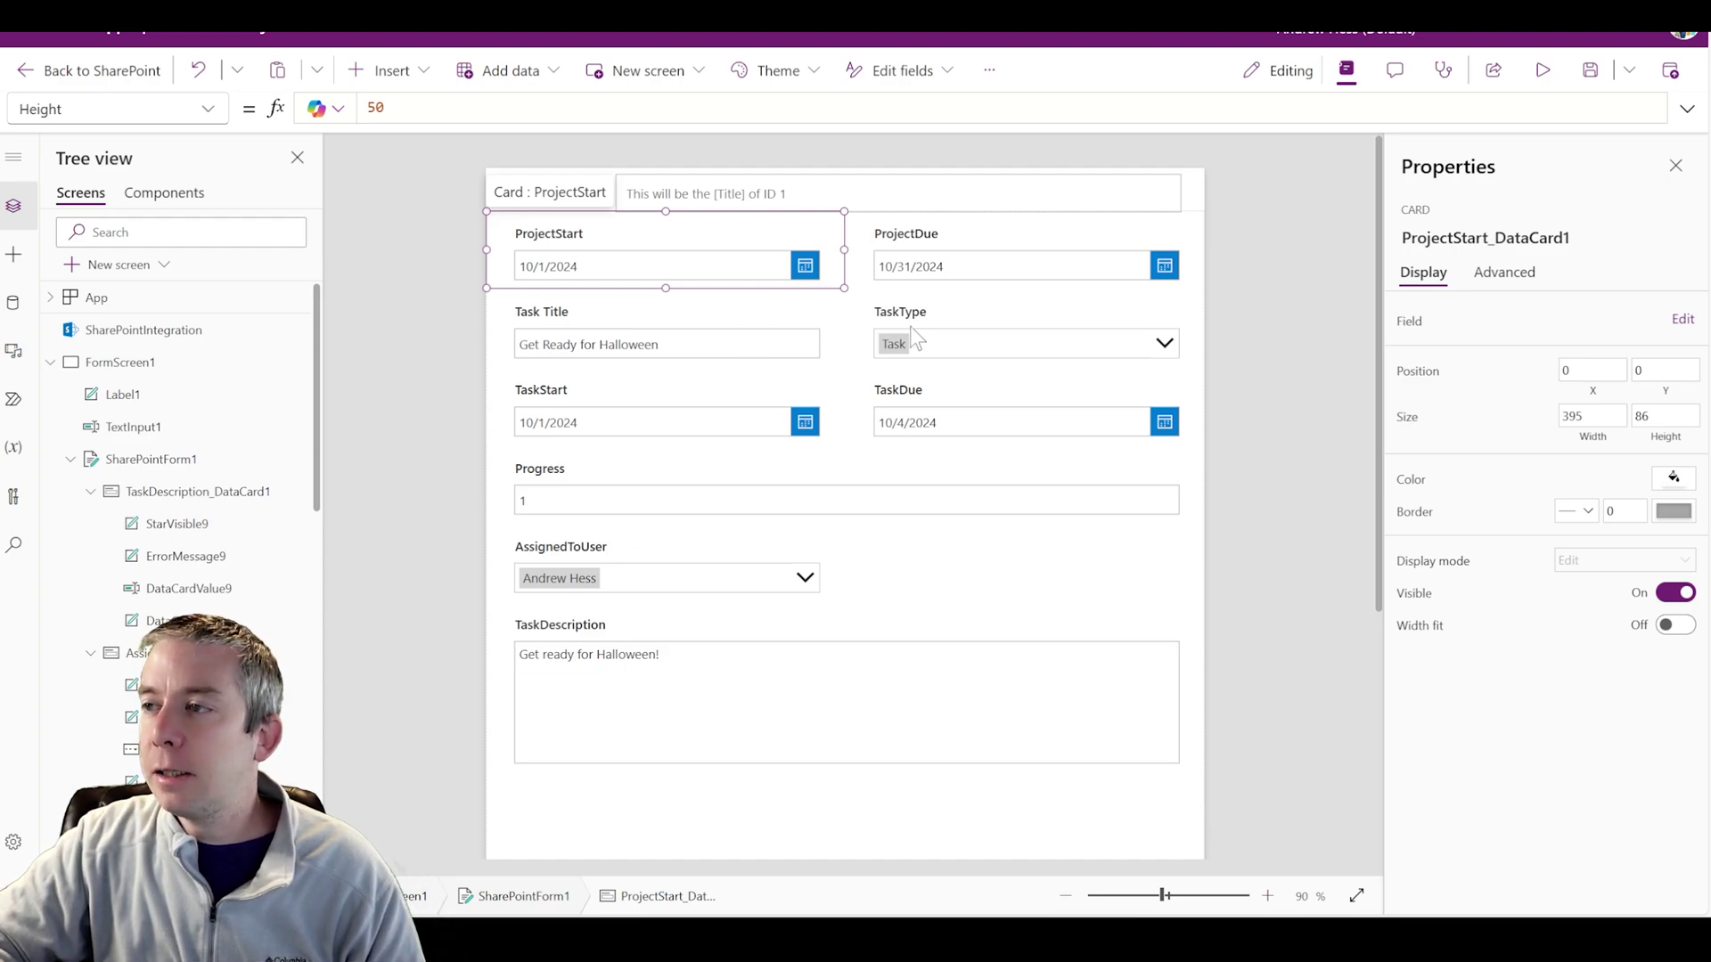
Preview the form and test the TaskType choices by switching between Milestone and Task, ending on Milestone.
left_click(1543, 71)
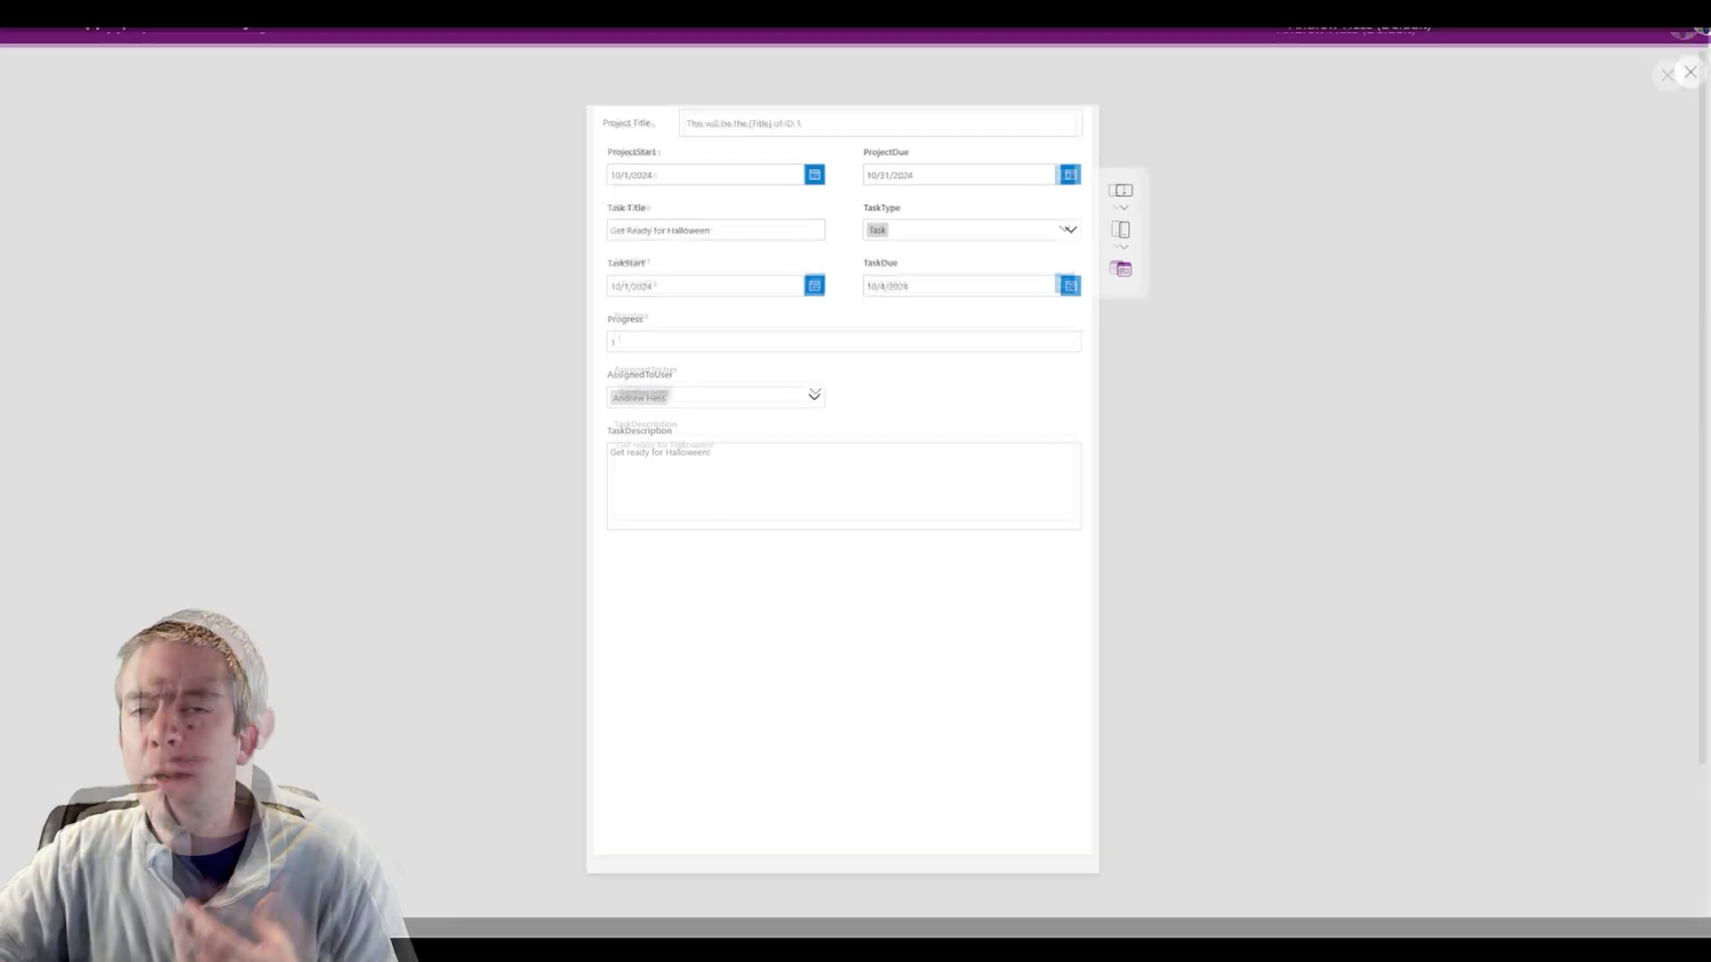
left_click(963, 254)
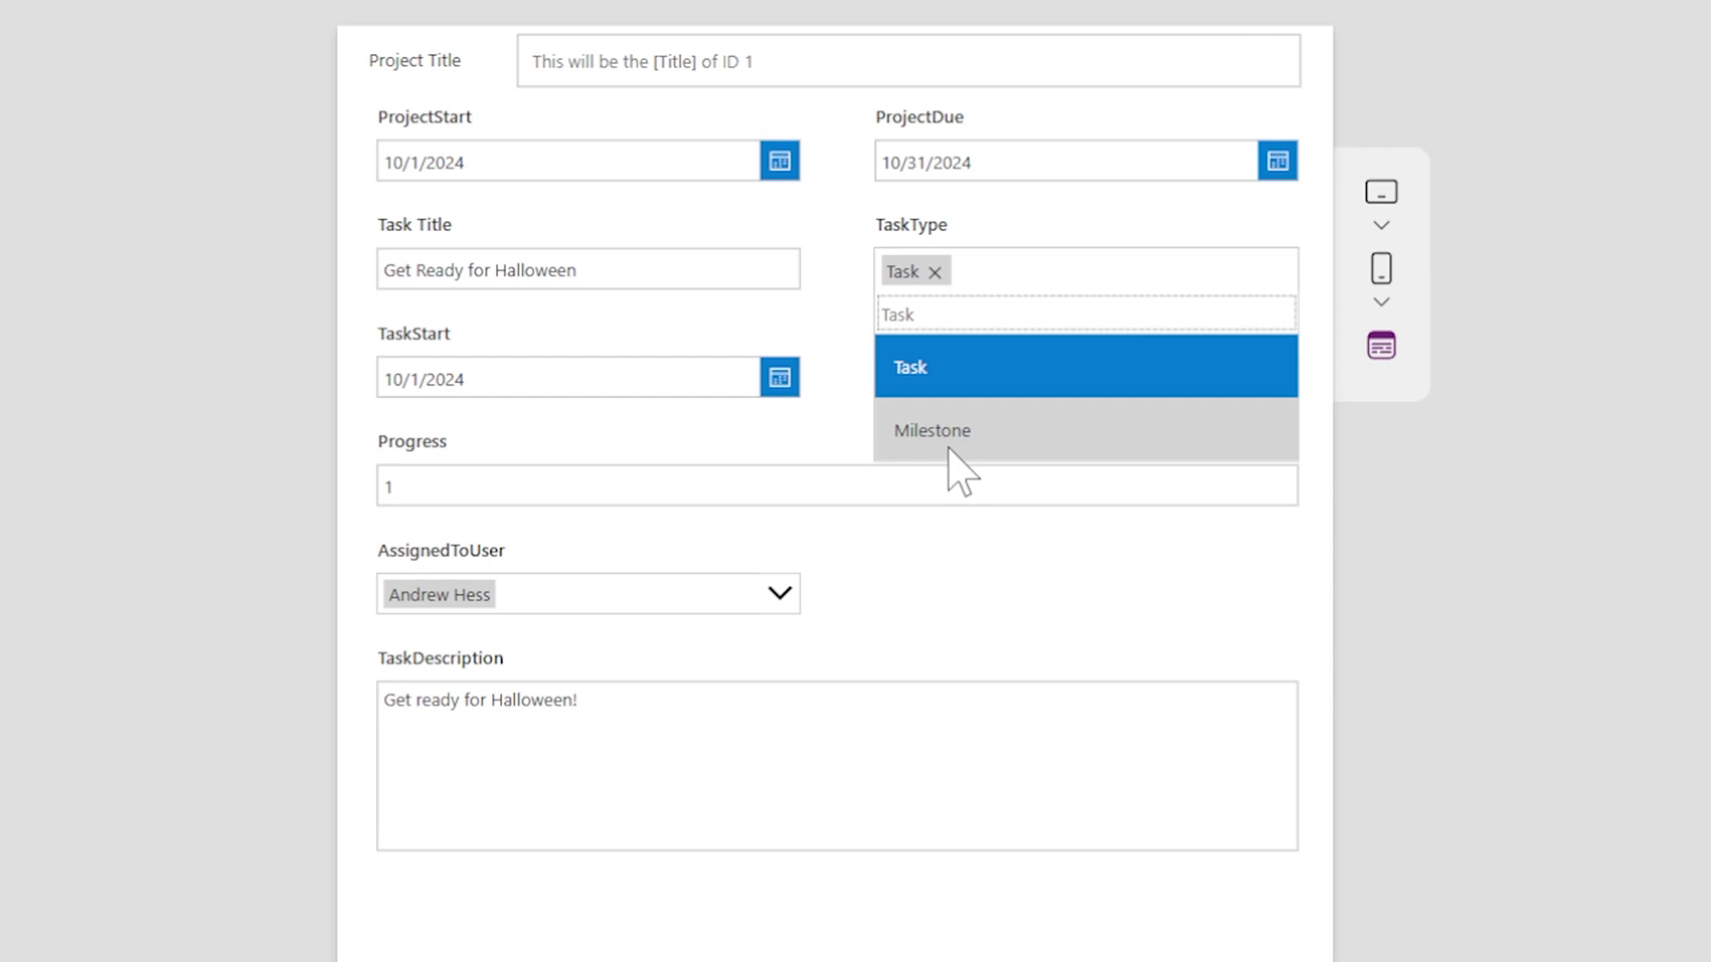
left_click(946, 428)
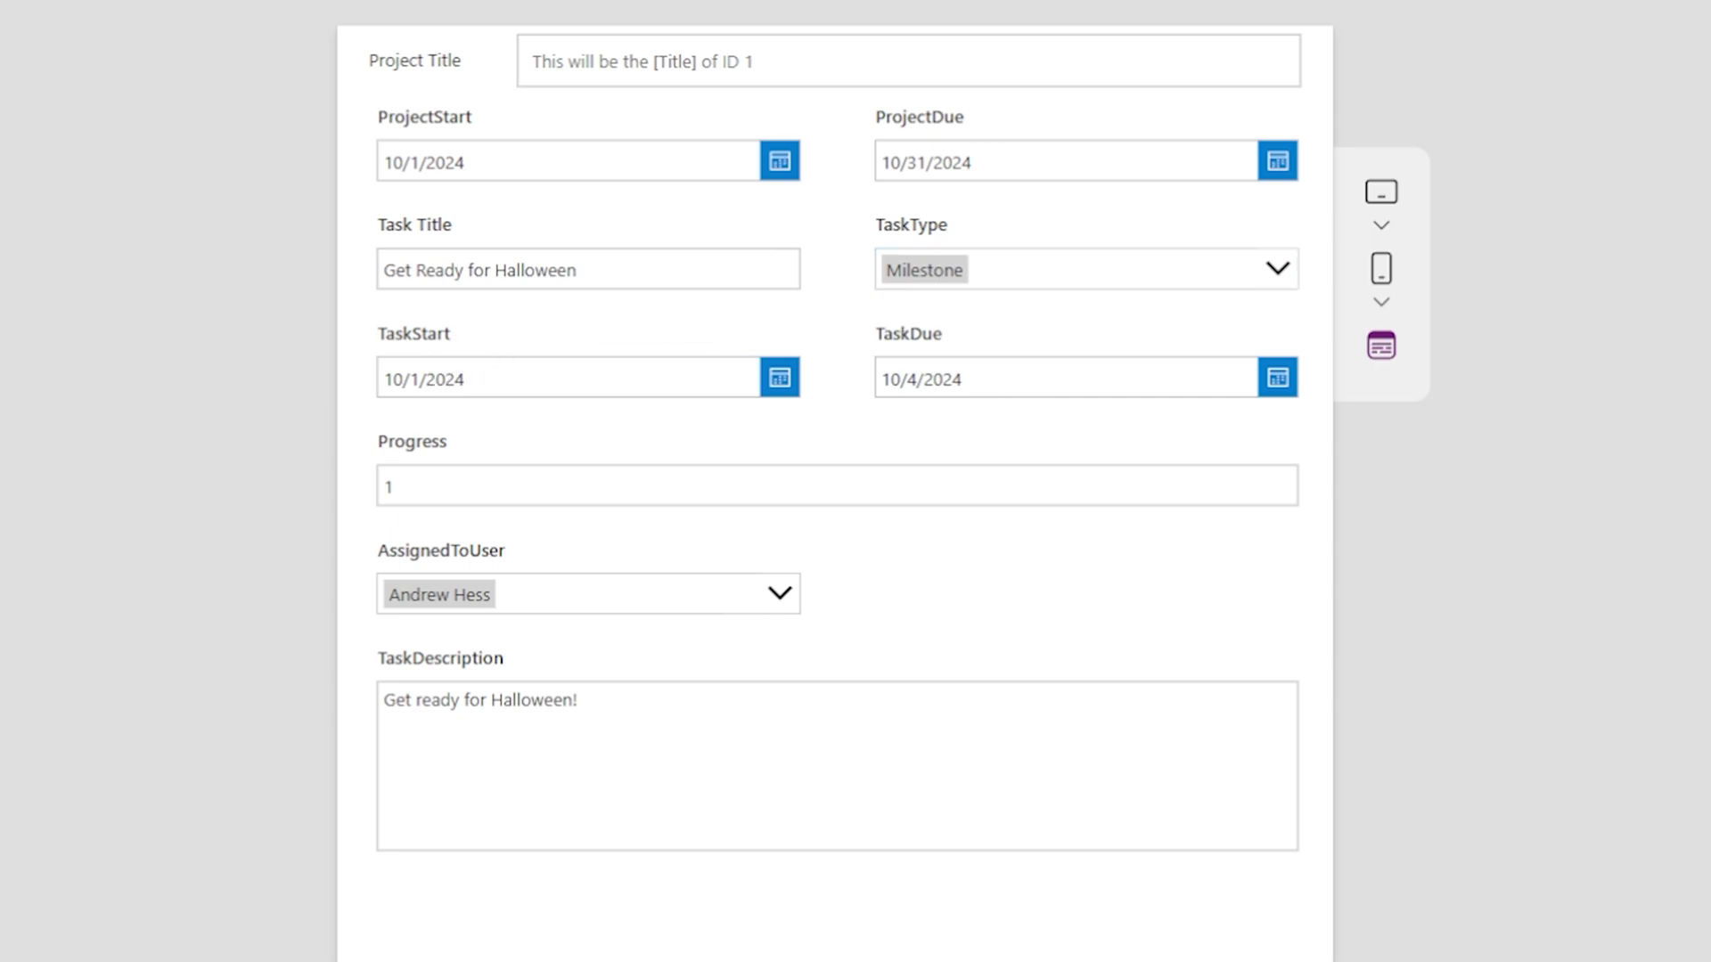
left_click(927, 270)
left_click(923, 365)
left_click(940, 270)
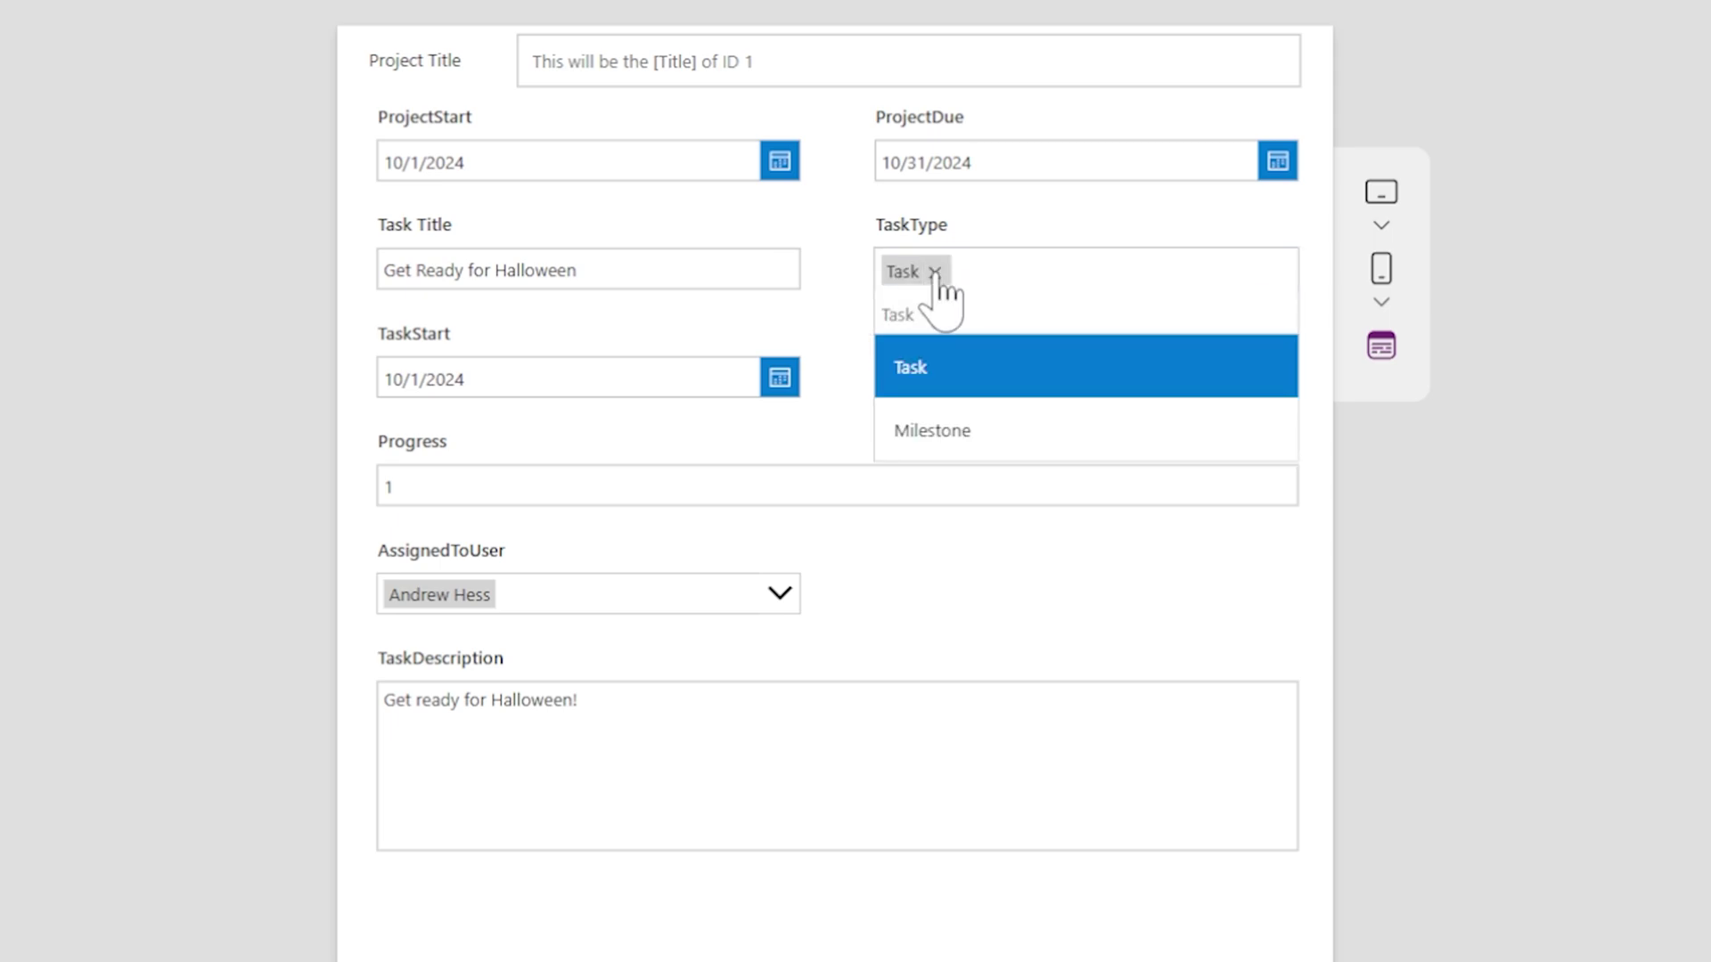
left_click(933, 431)
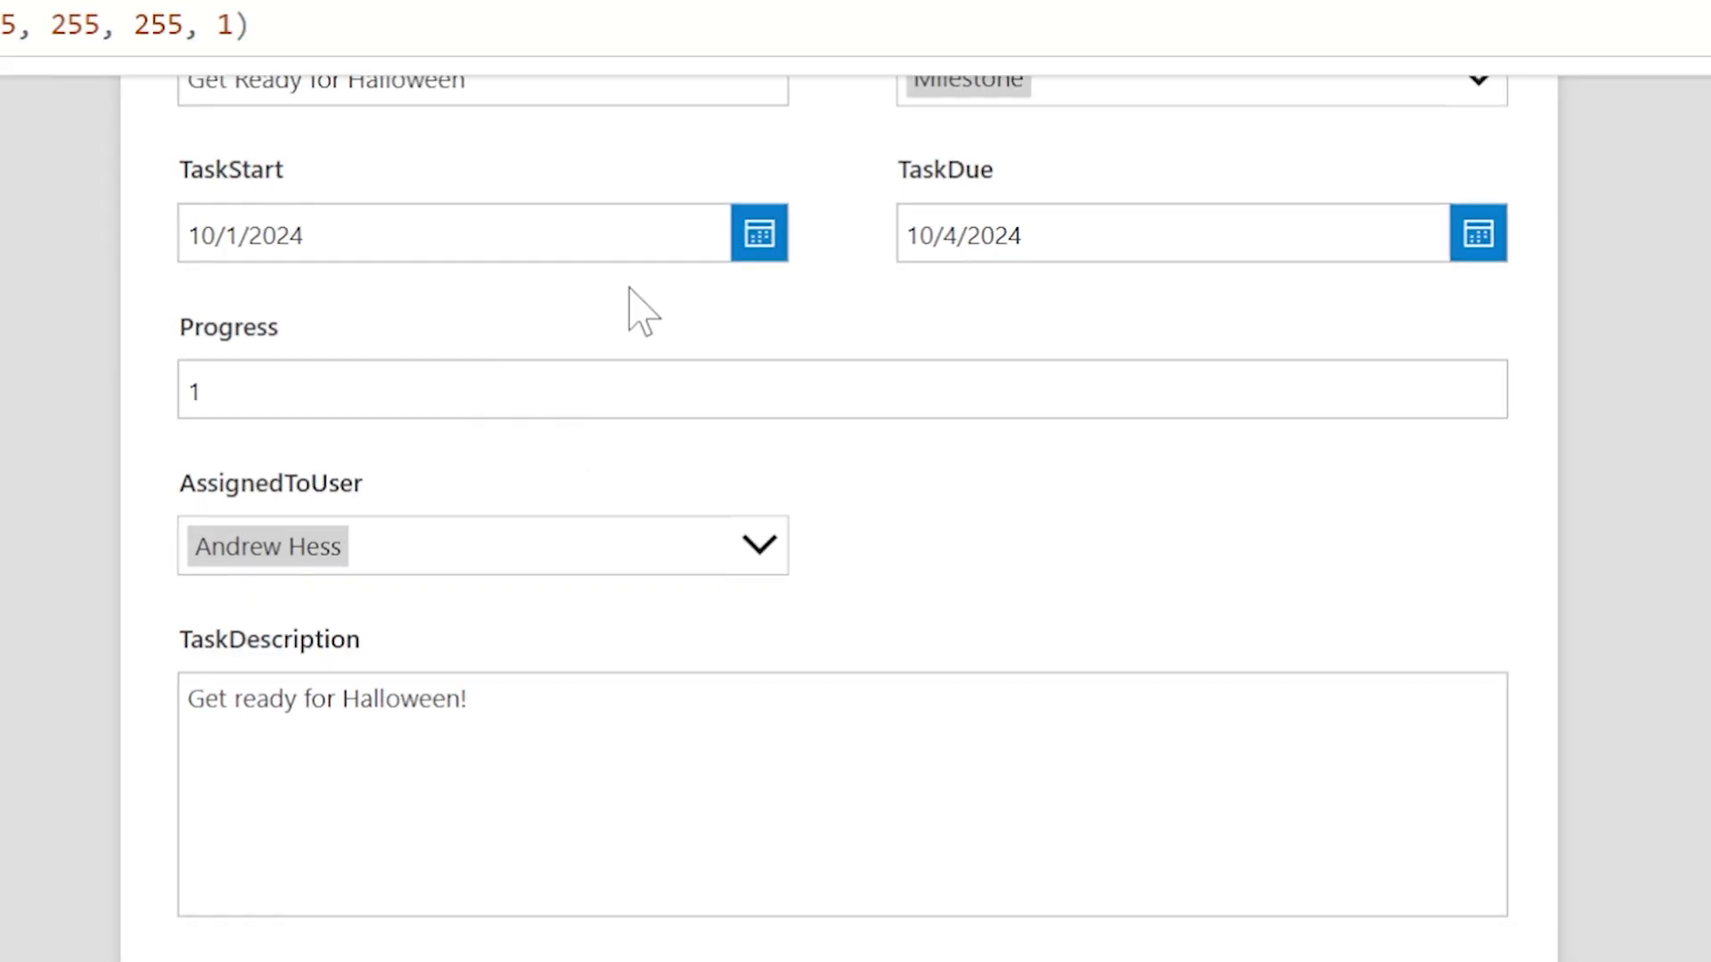
Unlock the TaskStart date picker and start an If( function in front of Parent.Default in its DefaultDate formula.
scroll(689, 430, "up", 5)
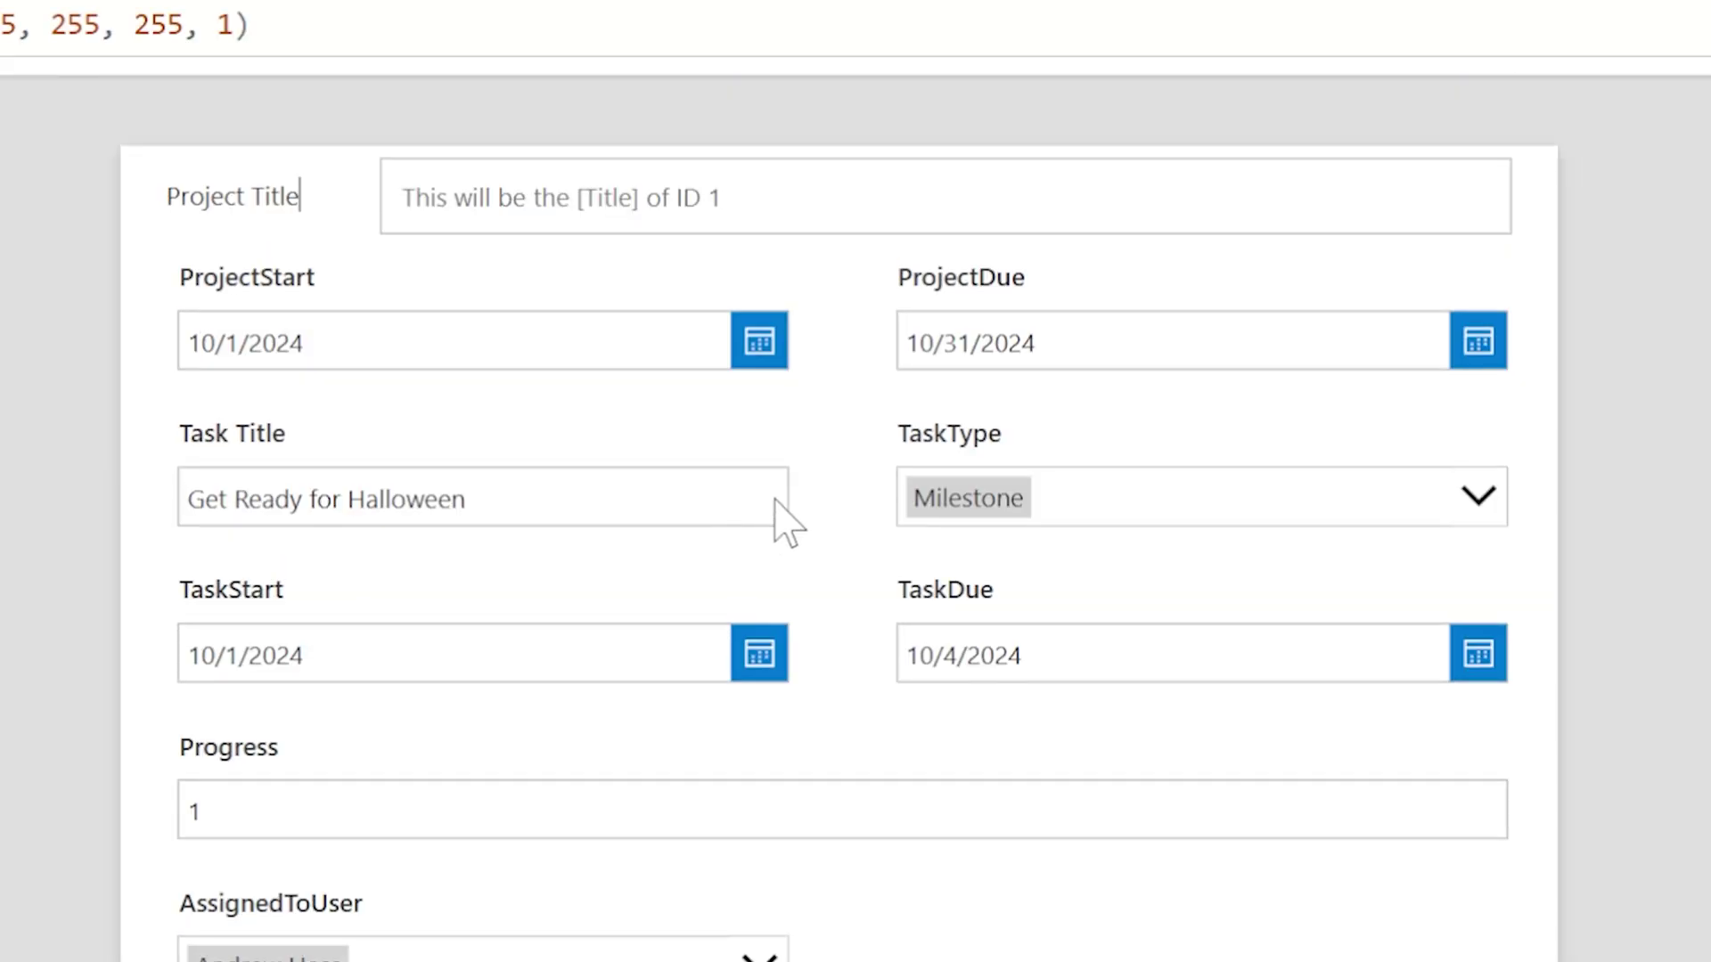
left_click(321, 655)
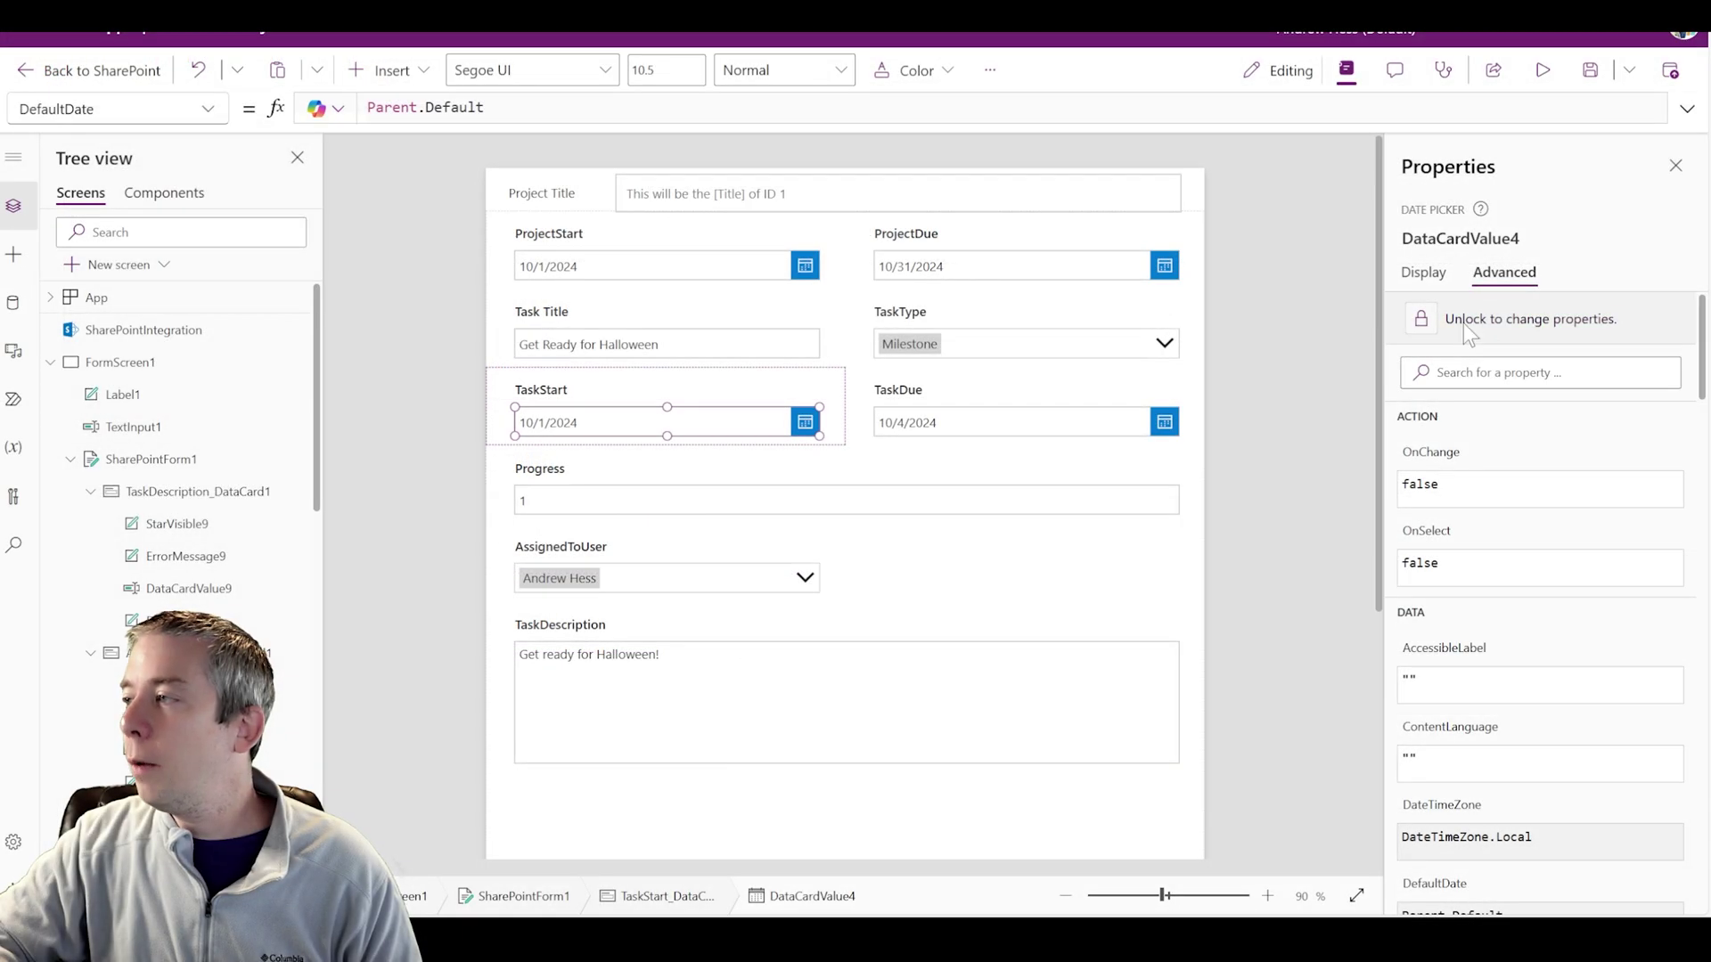
scroll(1464, 323, "down", 1)
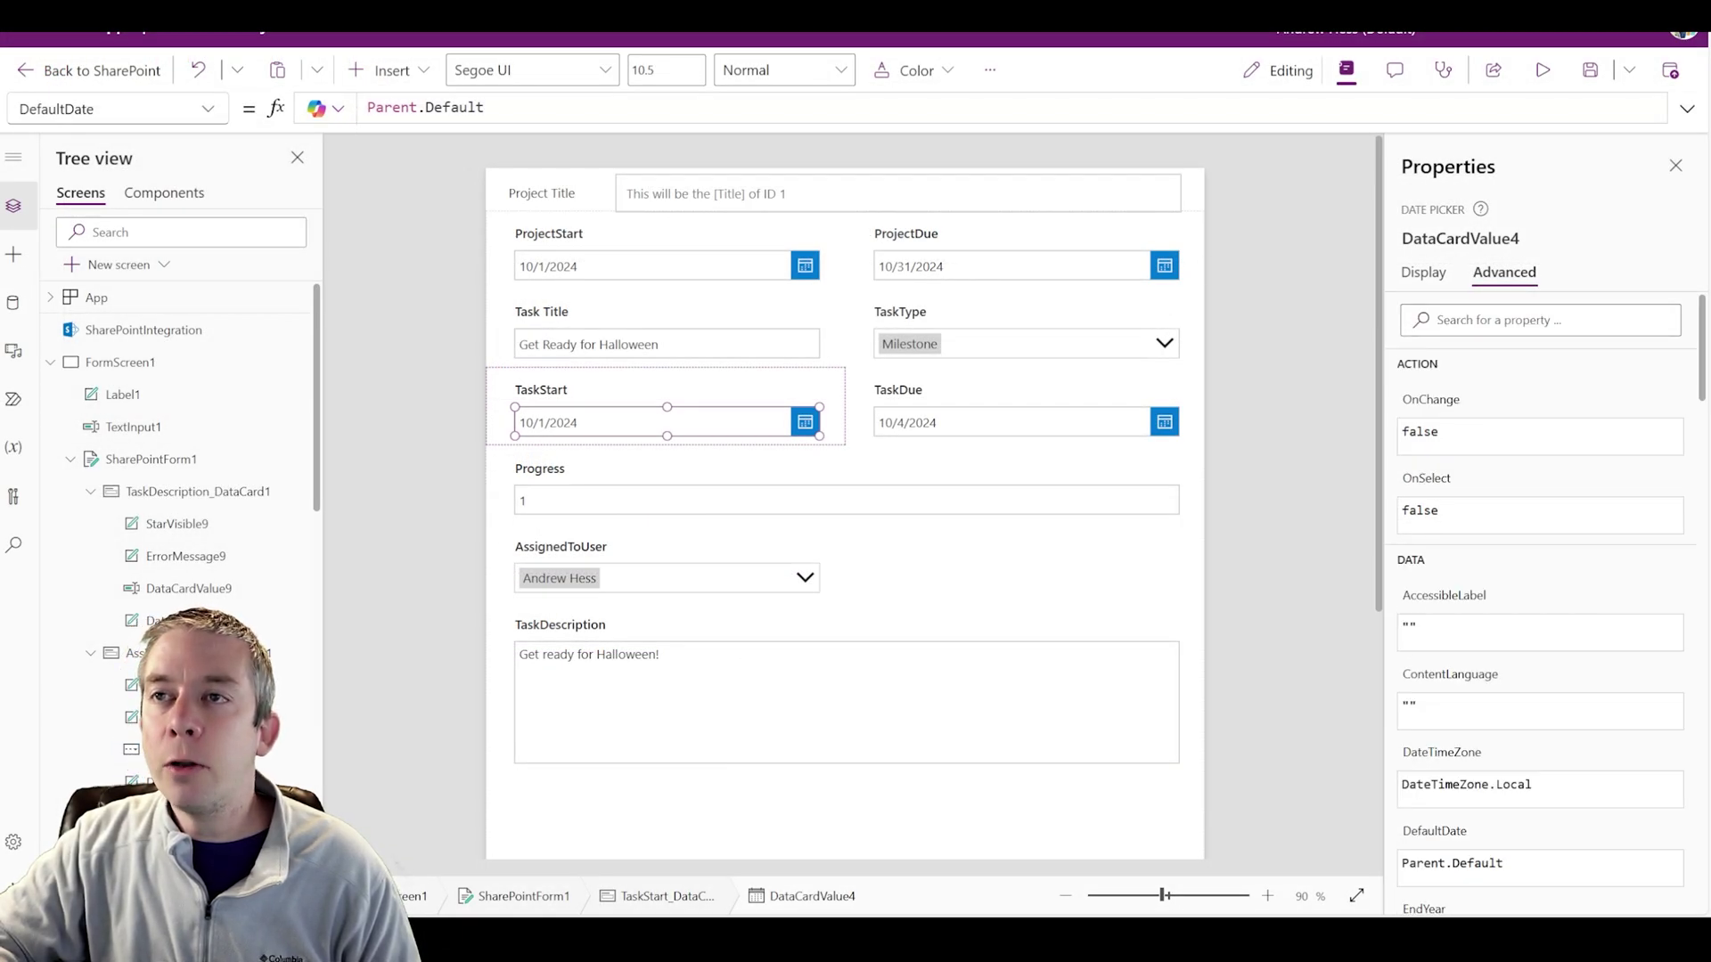
left_click(411, 107)
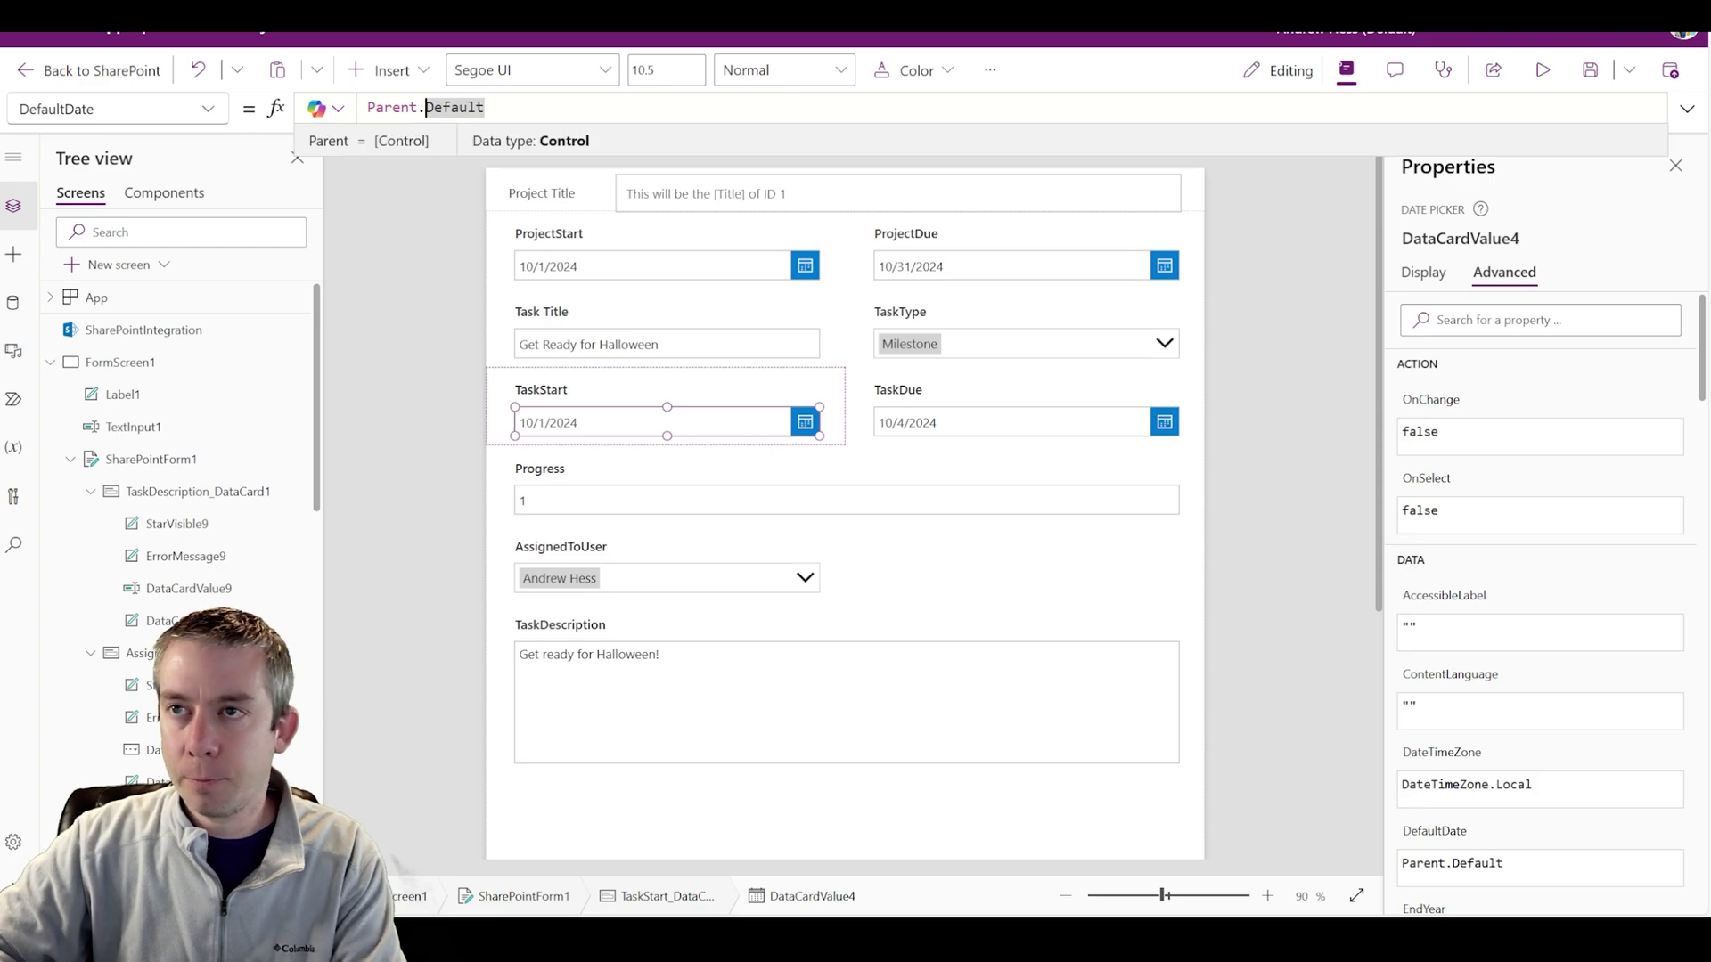
type("If(")
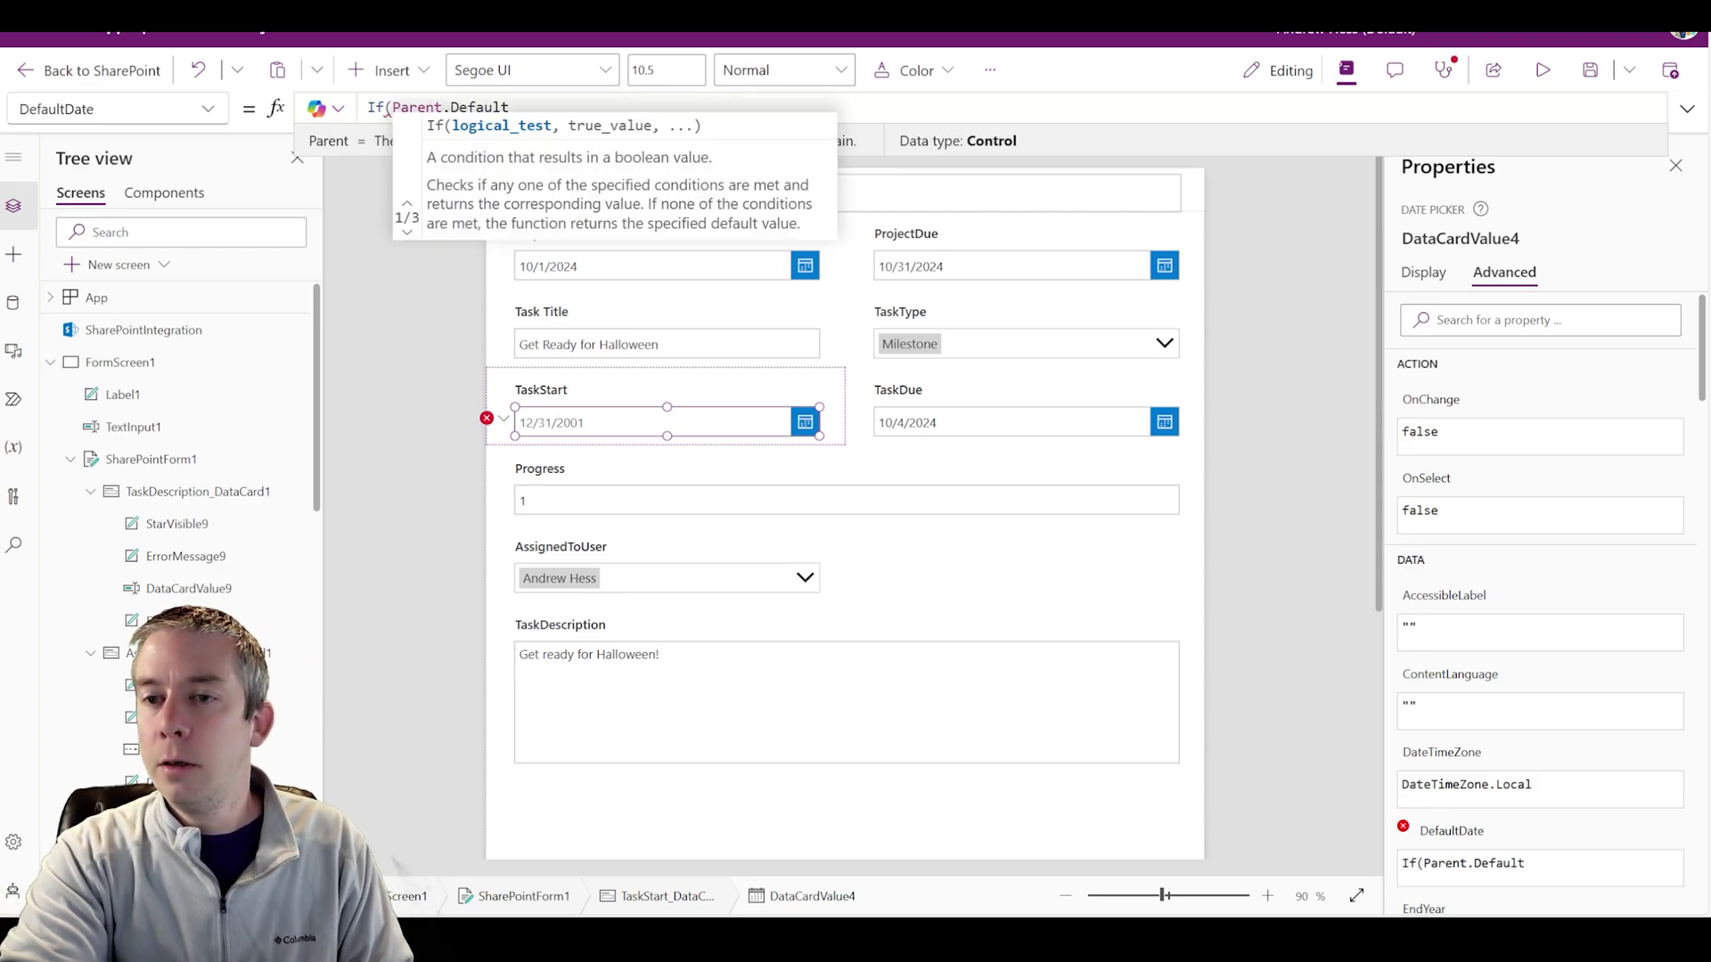
Look up the TaskType combo box's control name, then reopen the TaskStart DefaultDate formula and select Parent.Default for replacement.
left_click(939, 338)
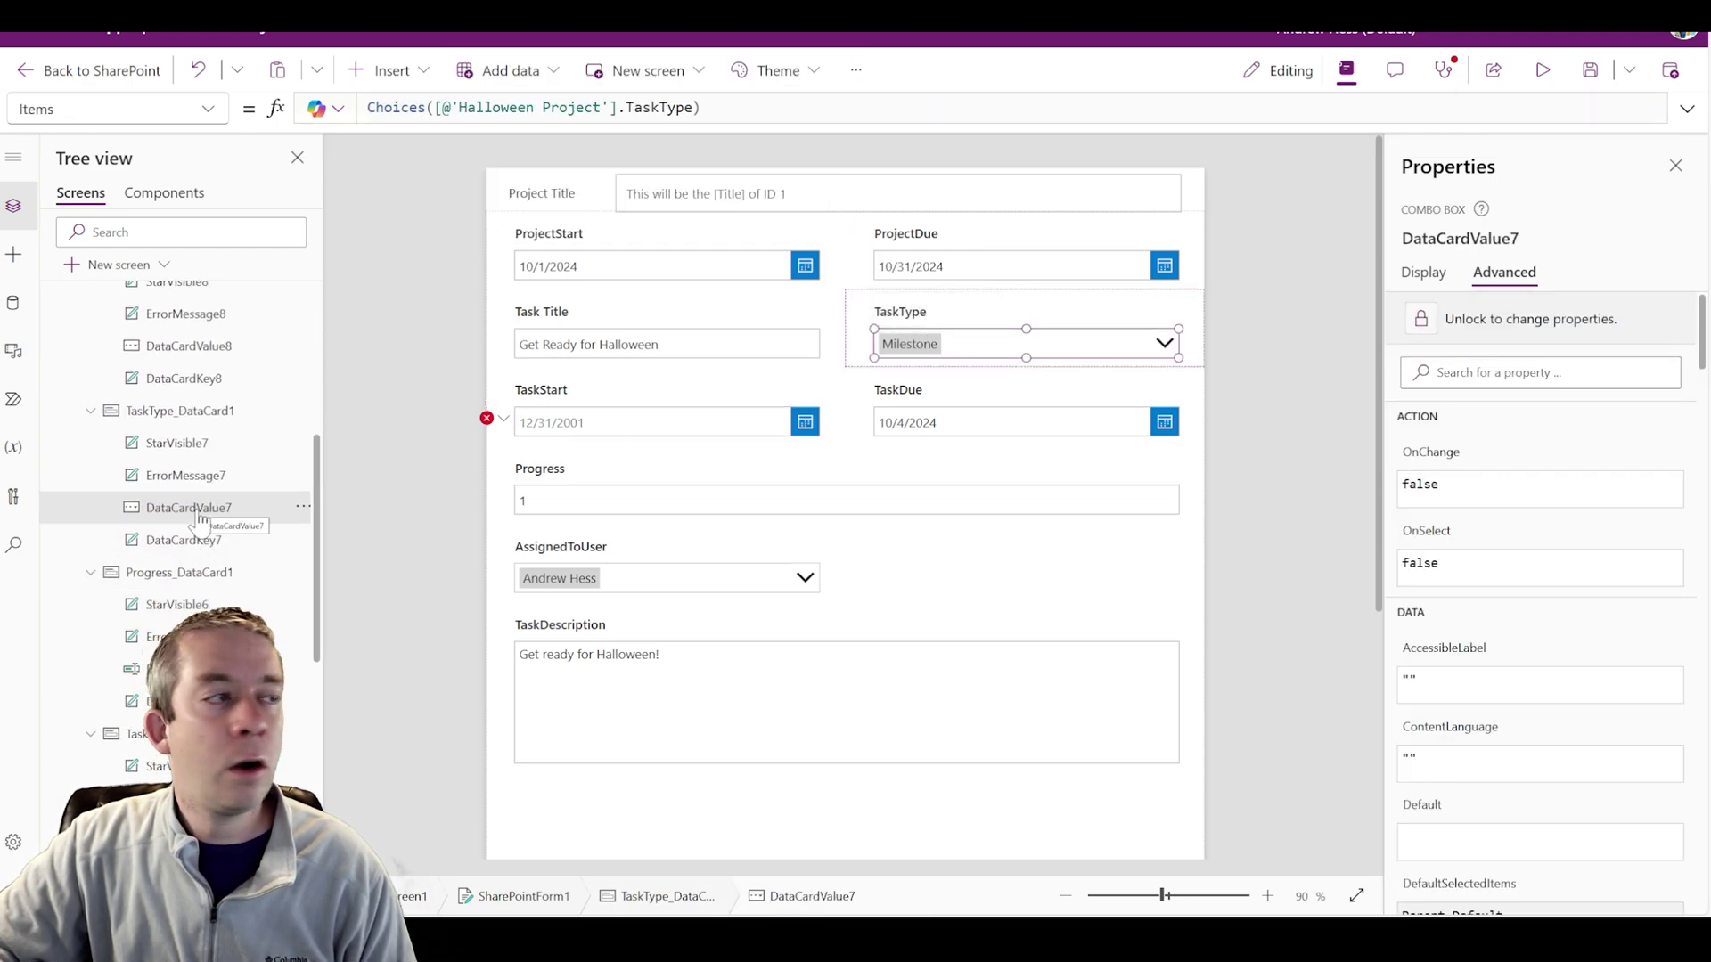
scroll(198, 516, "down", 1)
left_click(503, 419)
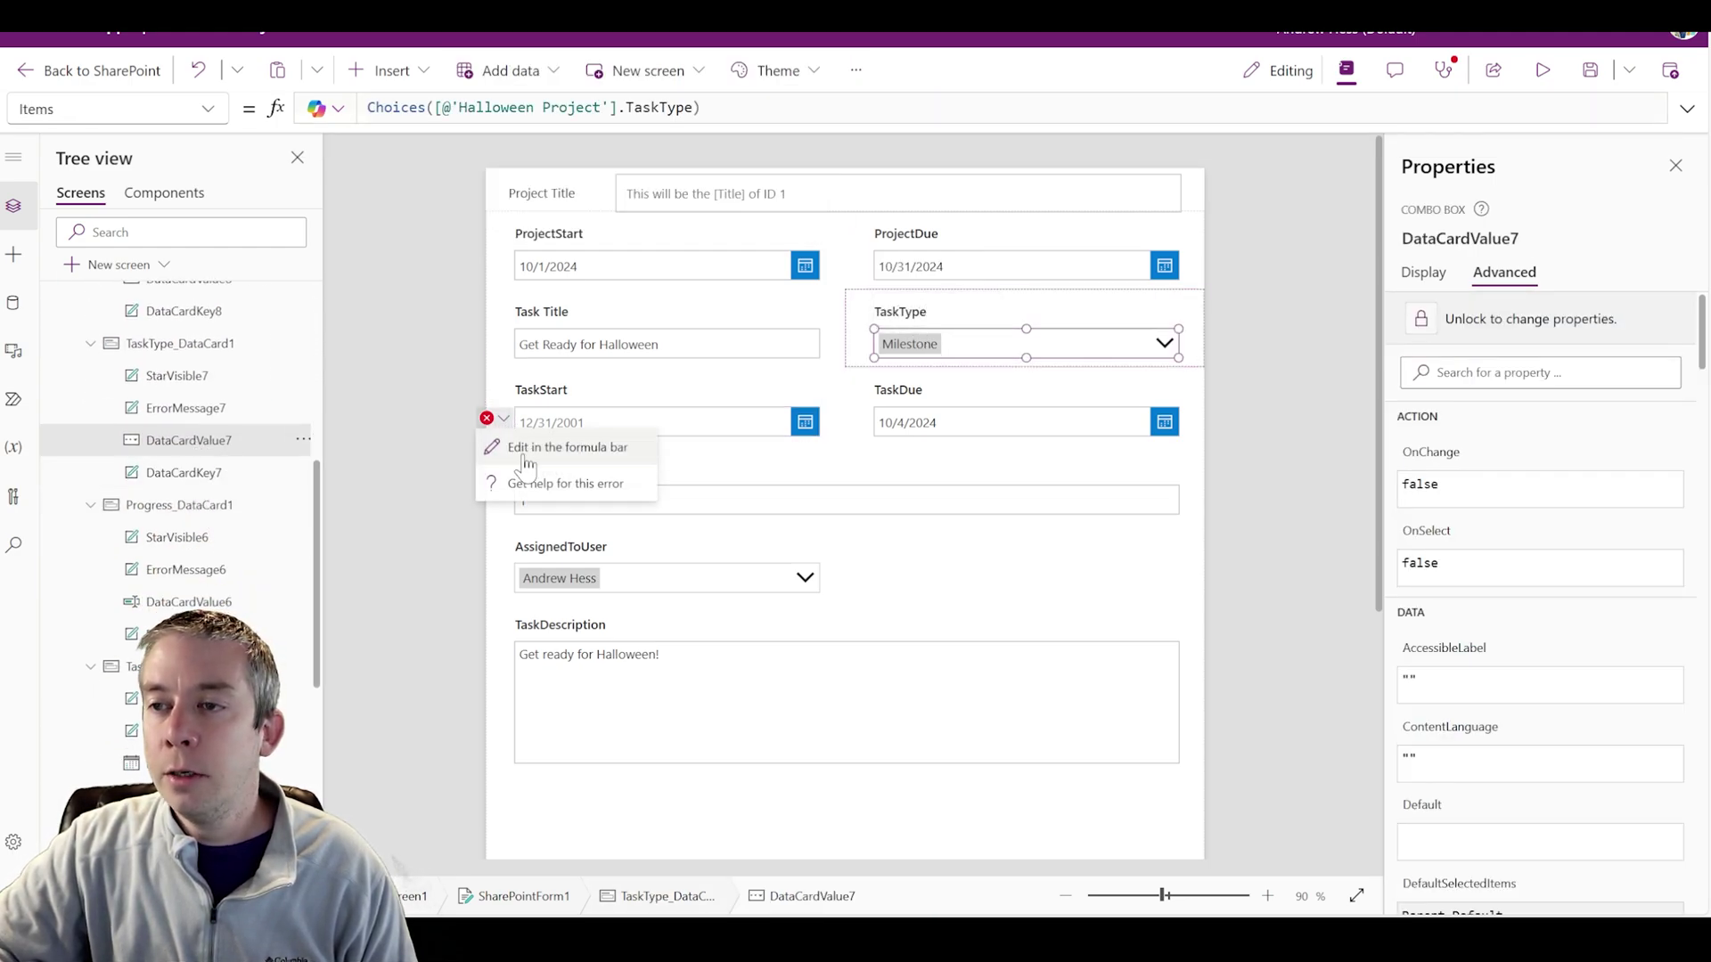
left_click(536, 447)
left_click_drag(492, 107, 400, 107)
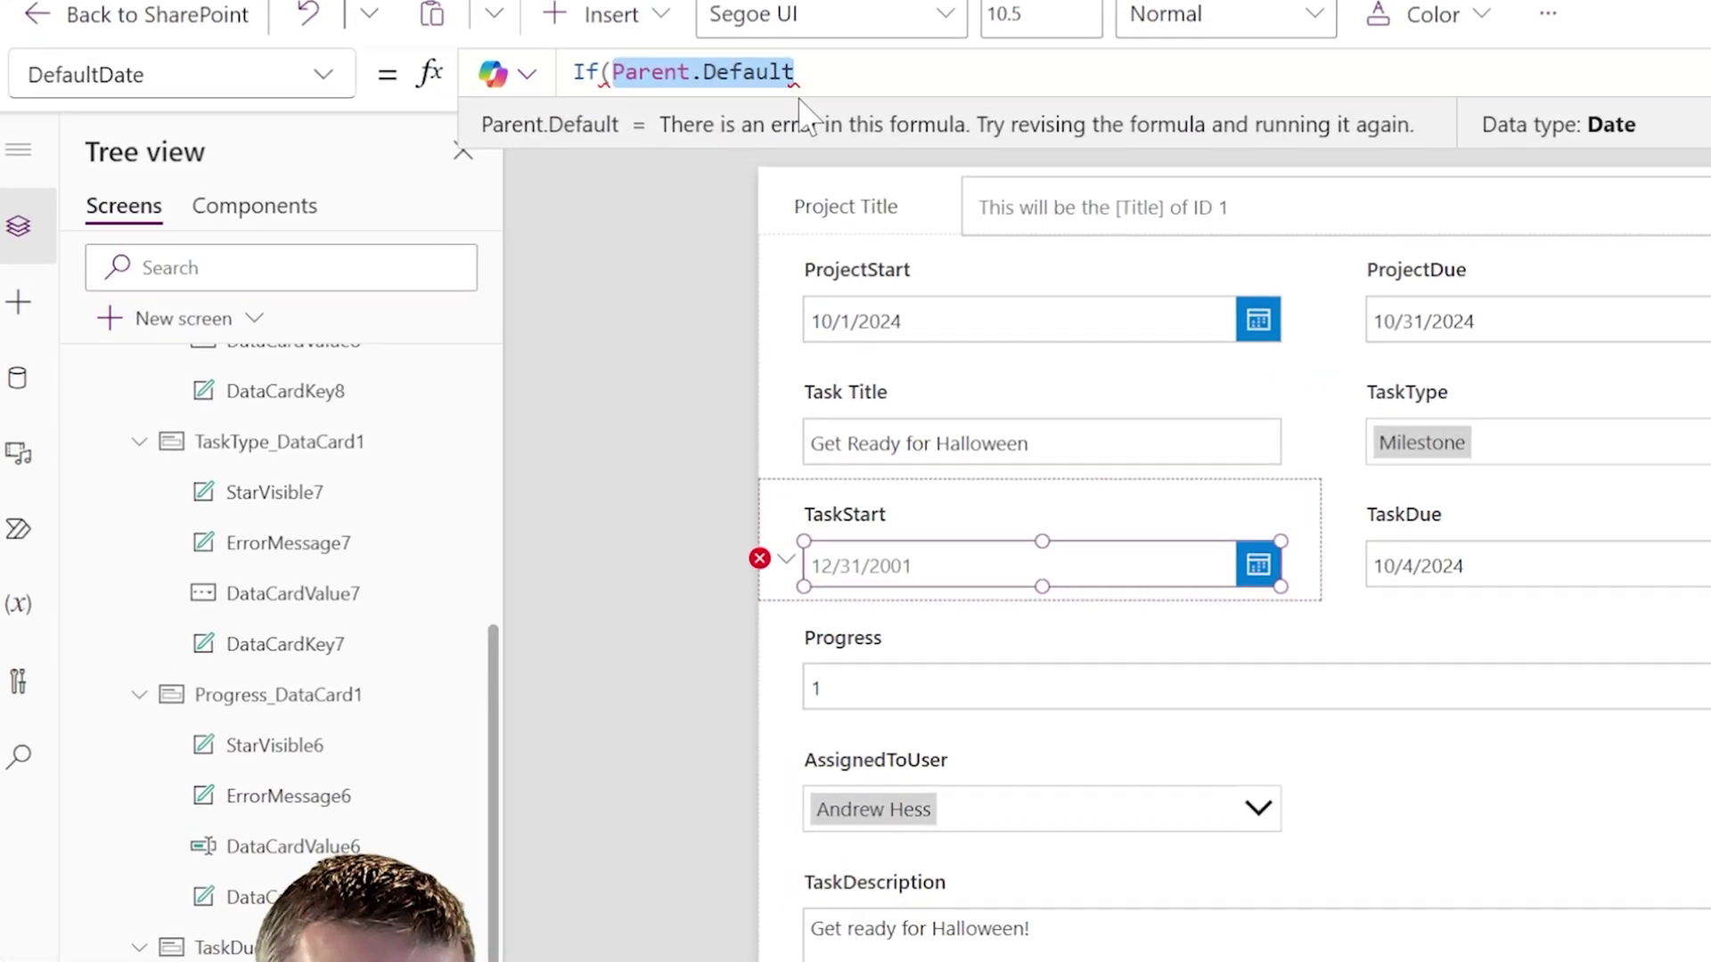
Replace Parent.Default in the If formula with the condition DataCardValue7.Selected.Value="Milestone", followed by a comma.
type("Data")
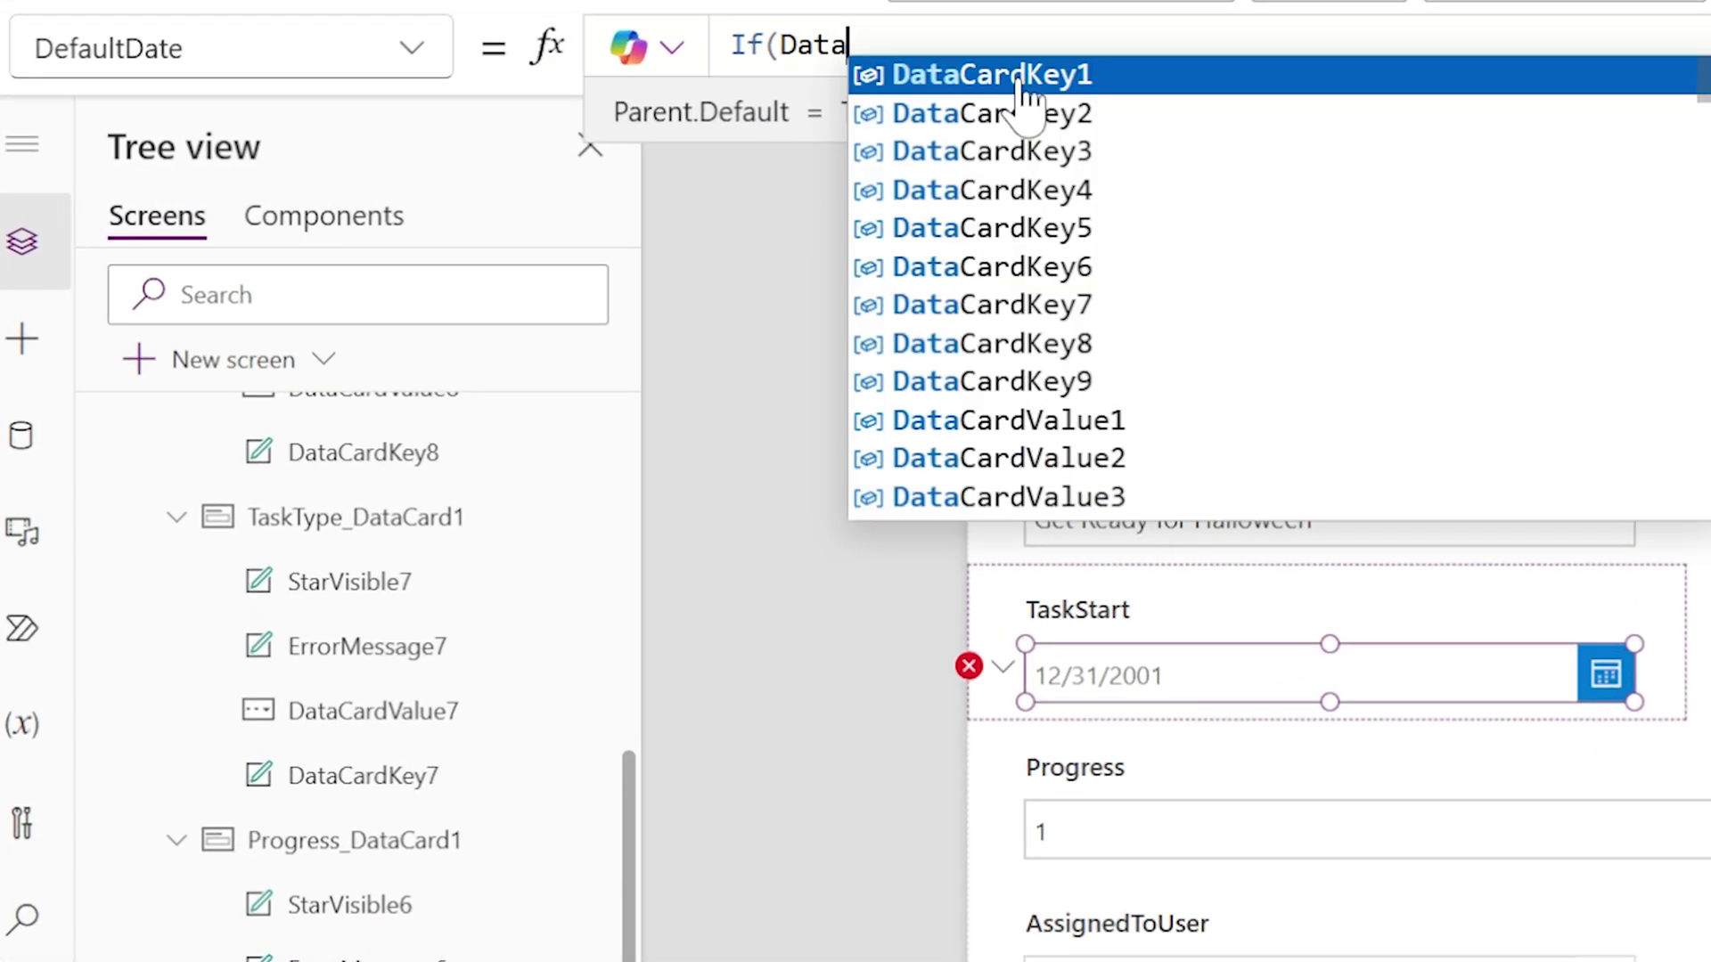
type("CardValue7.")
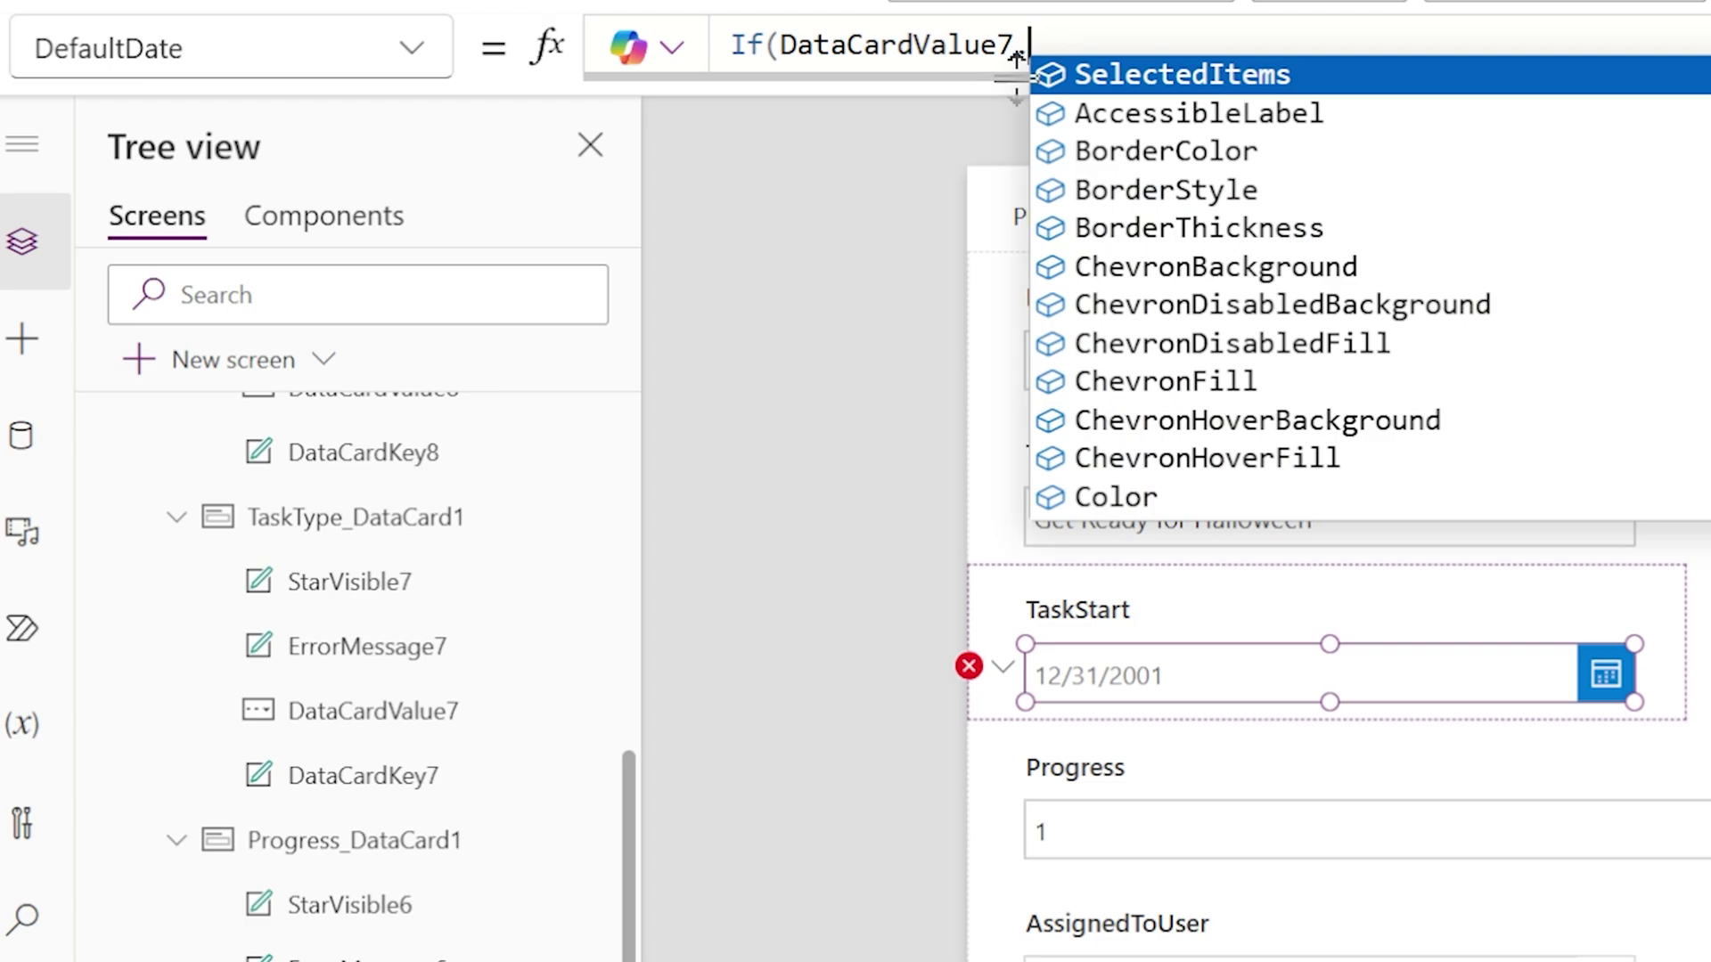
type("Selectged")
key("BackSpace")
key("BackSpace")
key("BackSpace")
type("e")
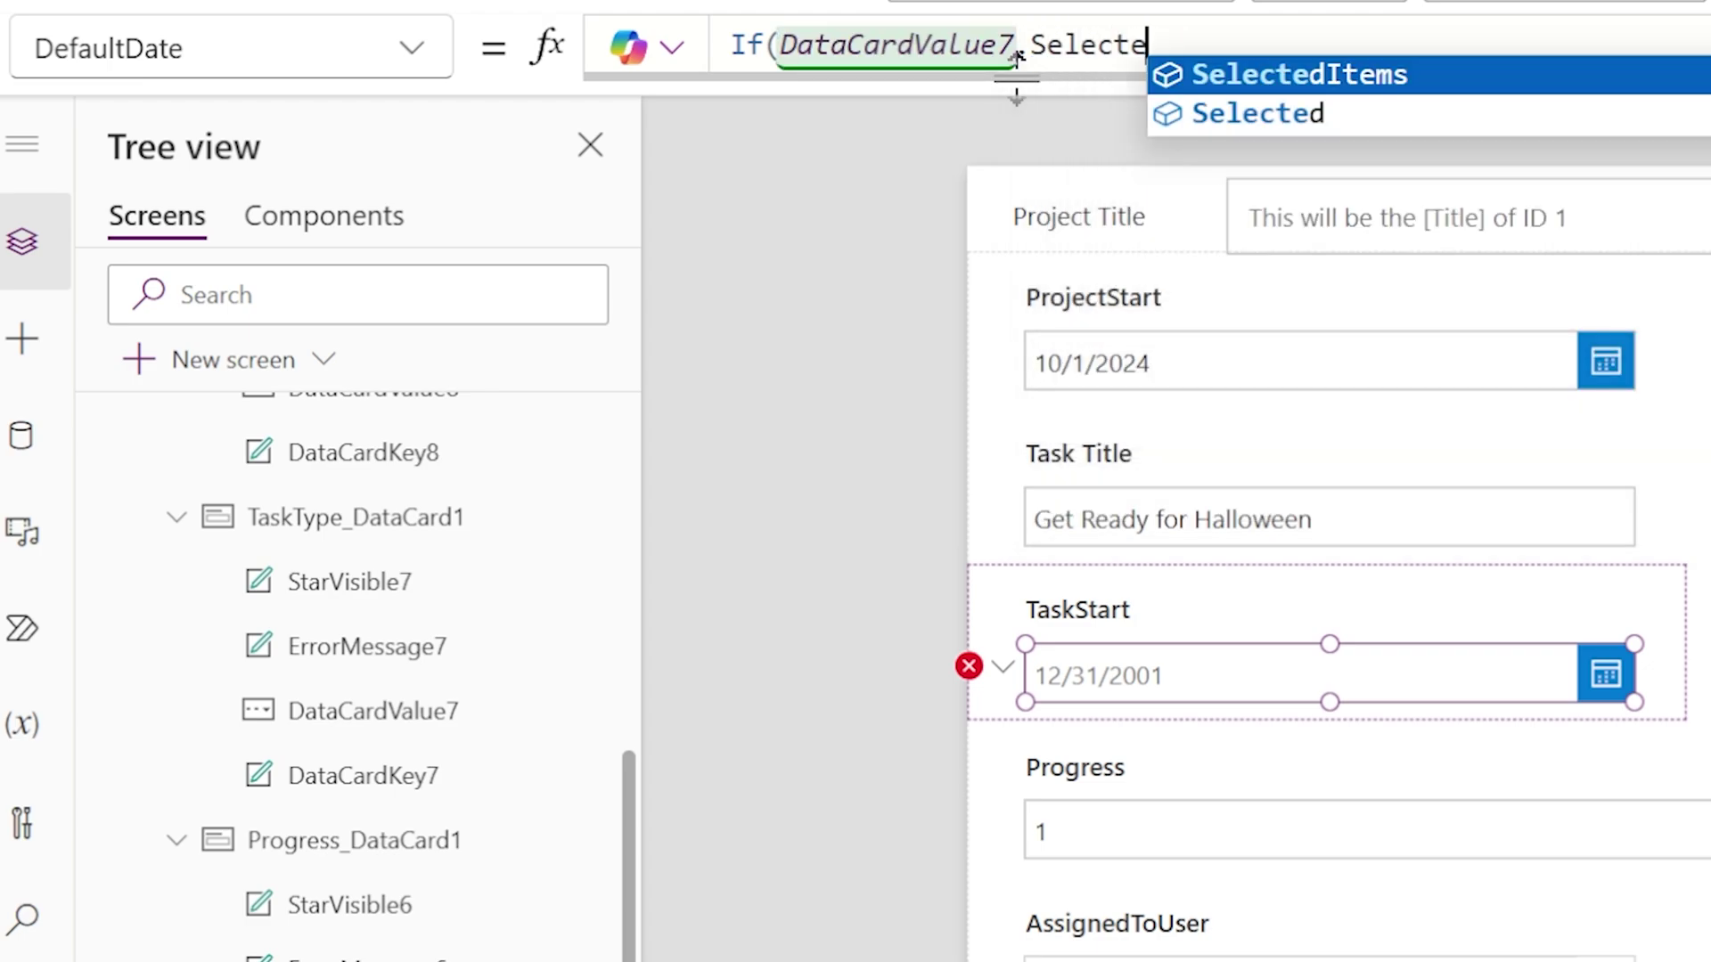
type("d.Value=")
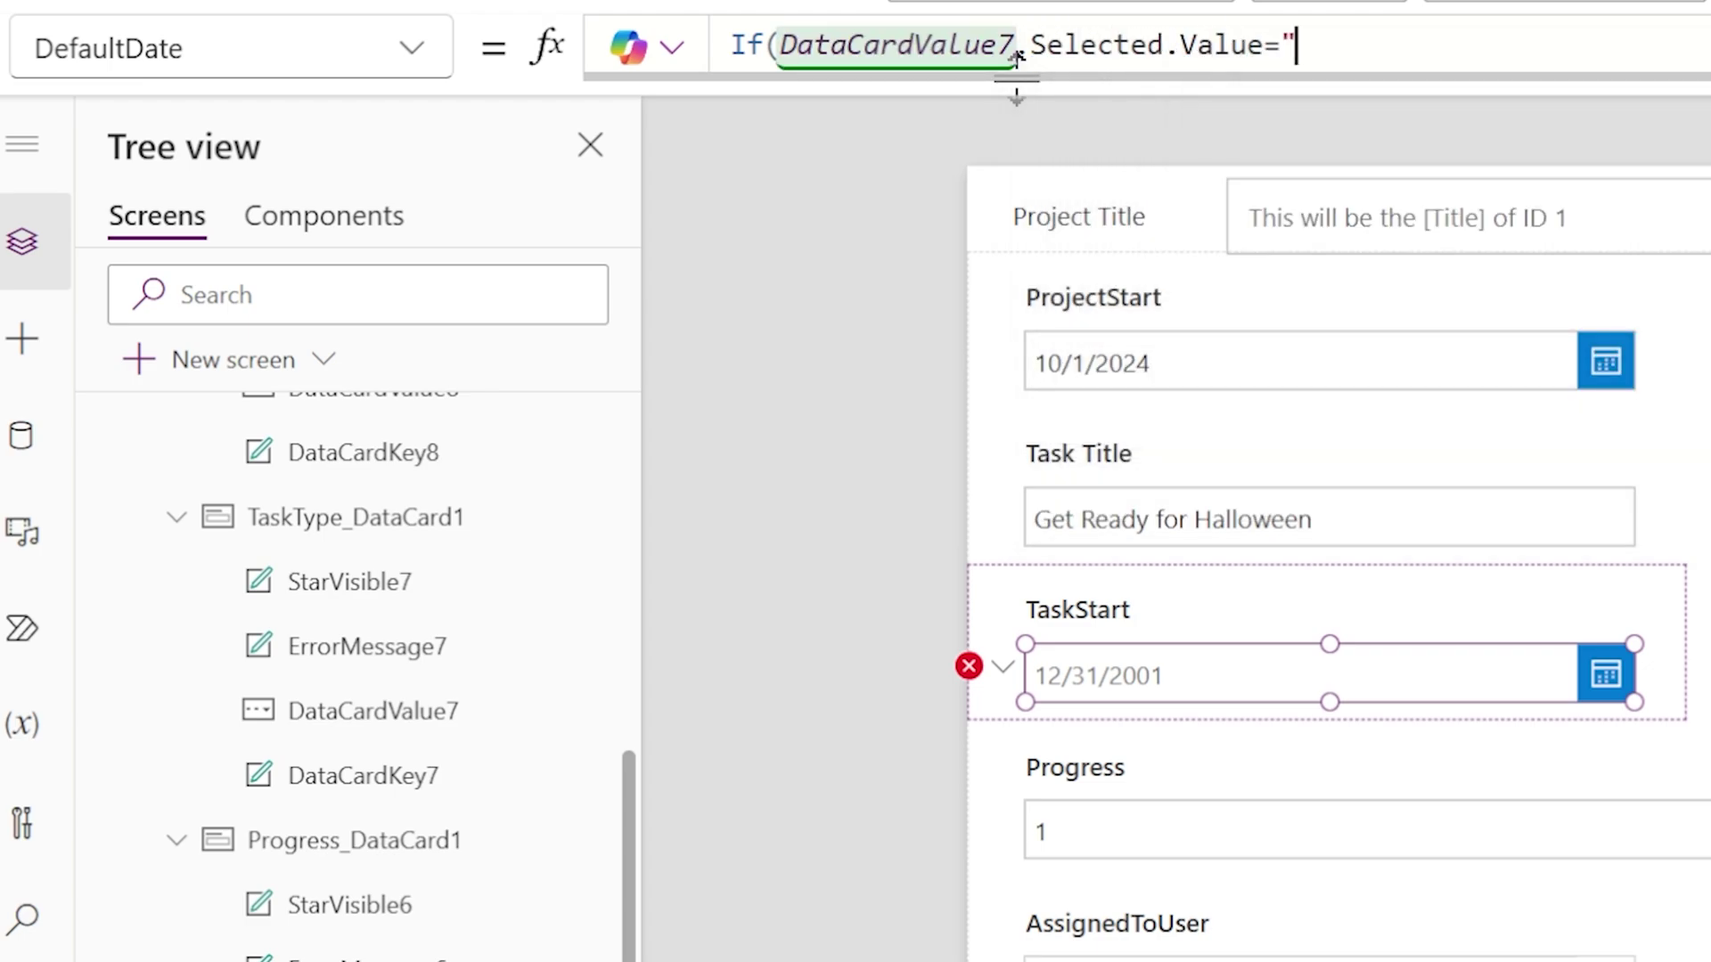
type("\"Mileston")
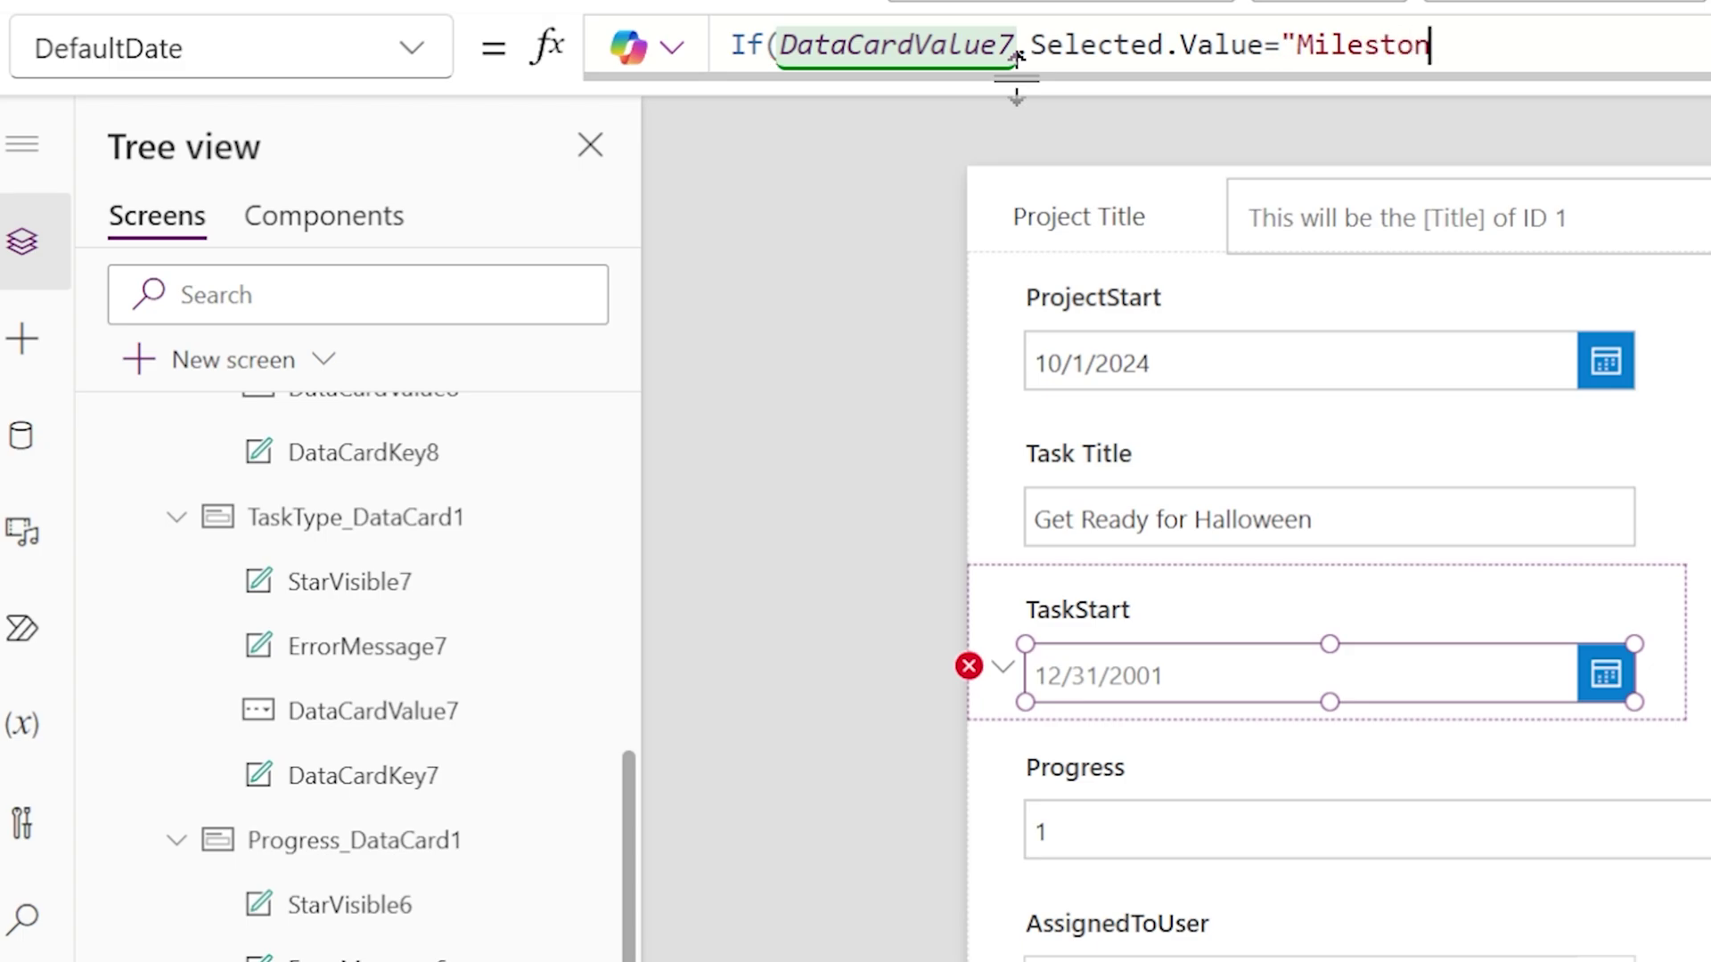
type("e\",")
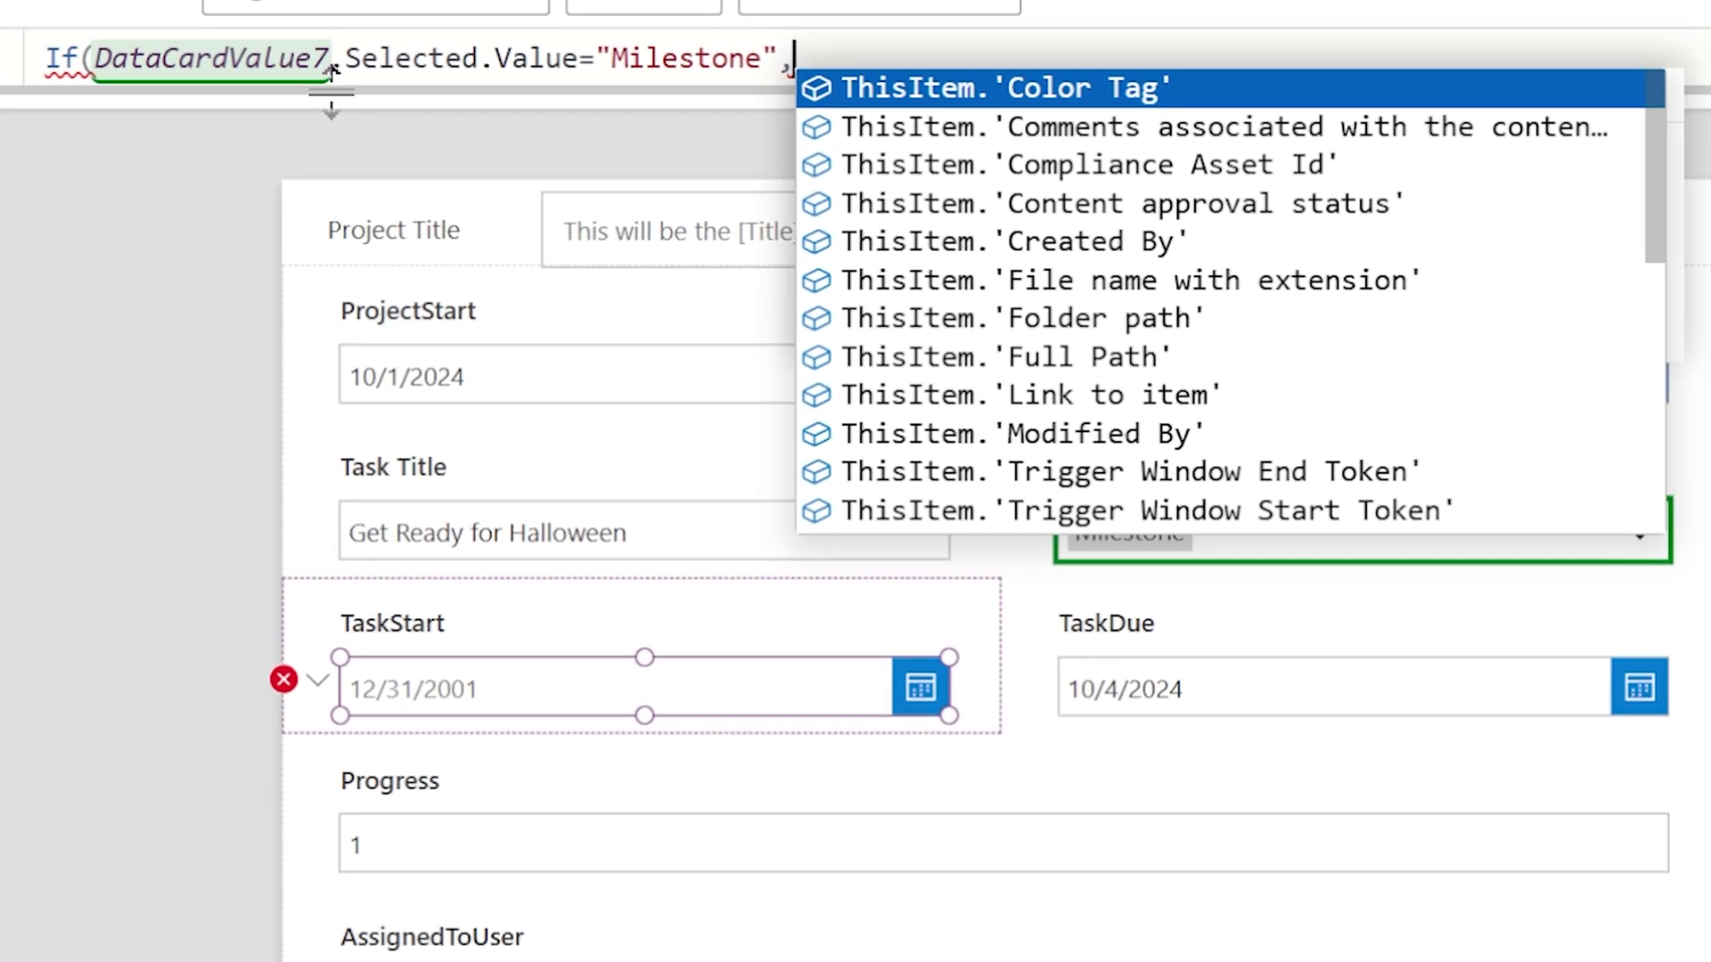
Look up the TaskDue date picker's control name and complete the TaskStart DefaultDate formula with DataCardValue5.SelectedDate,Parent.Default).
left_click(1158, 692)
left_click(1157, 697)
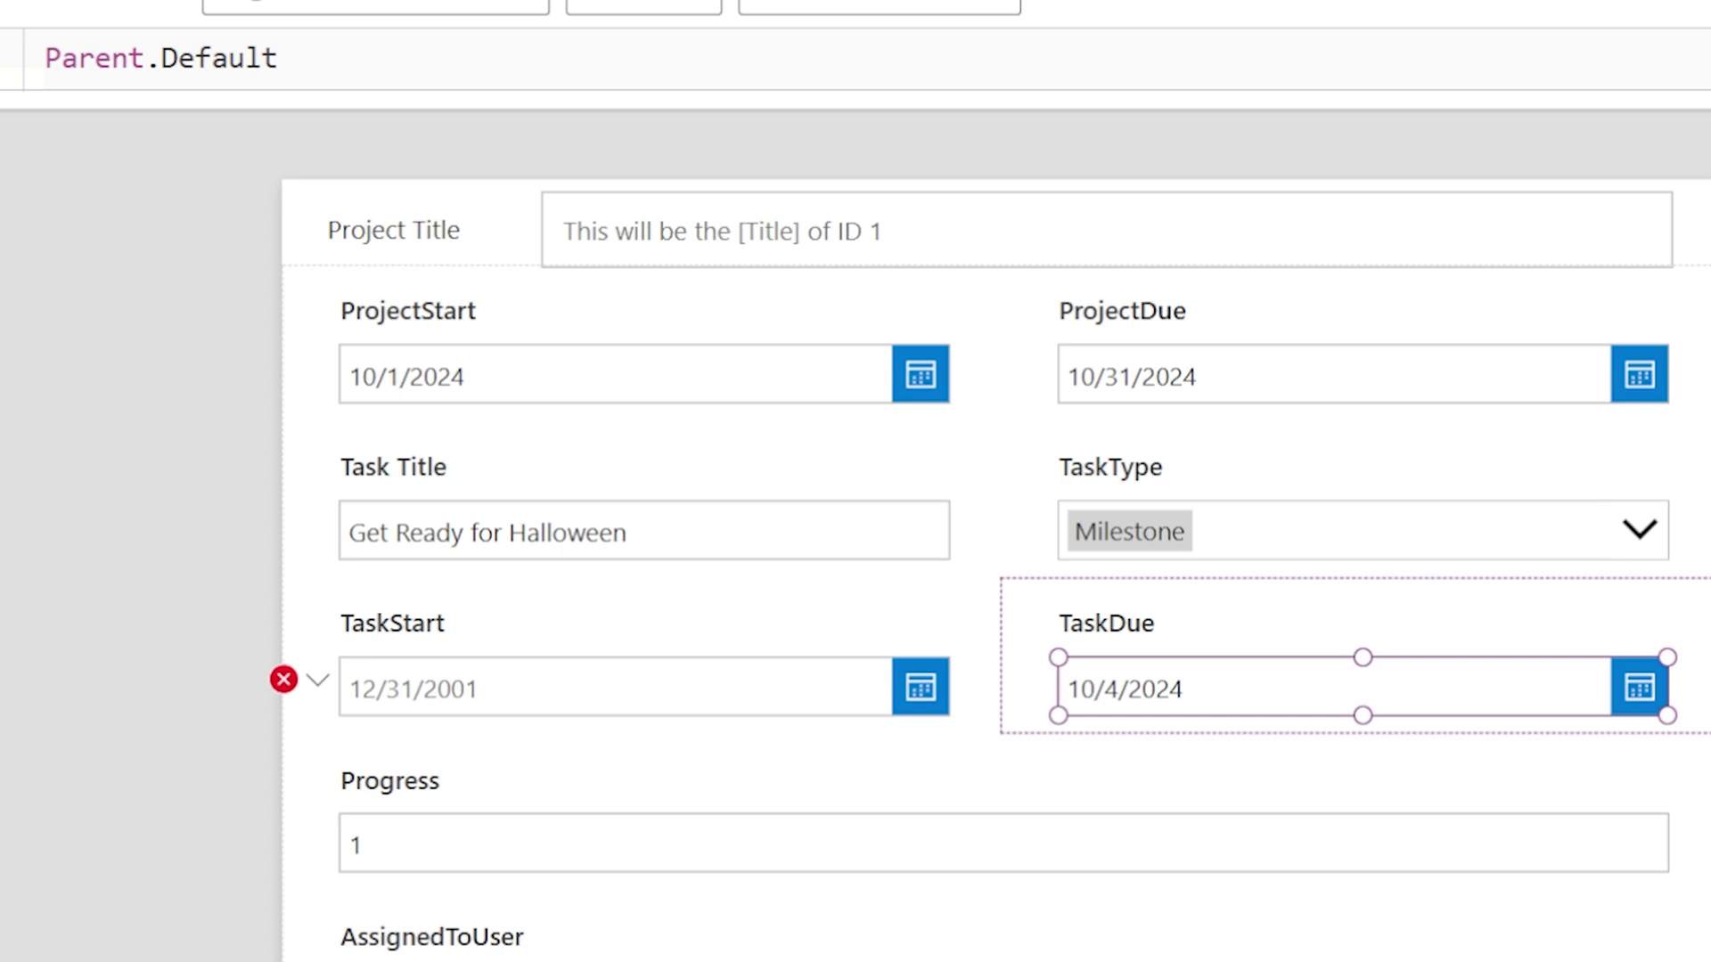
left_click(317, 681)
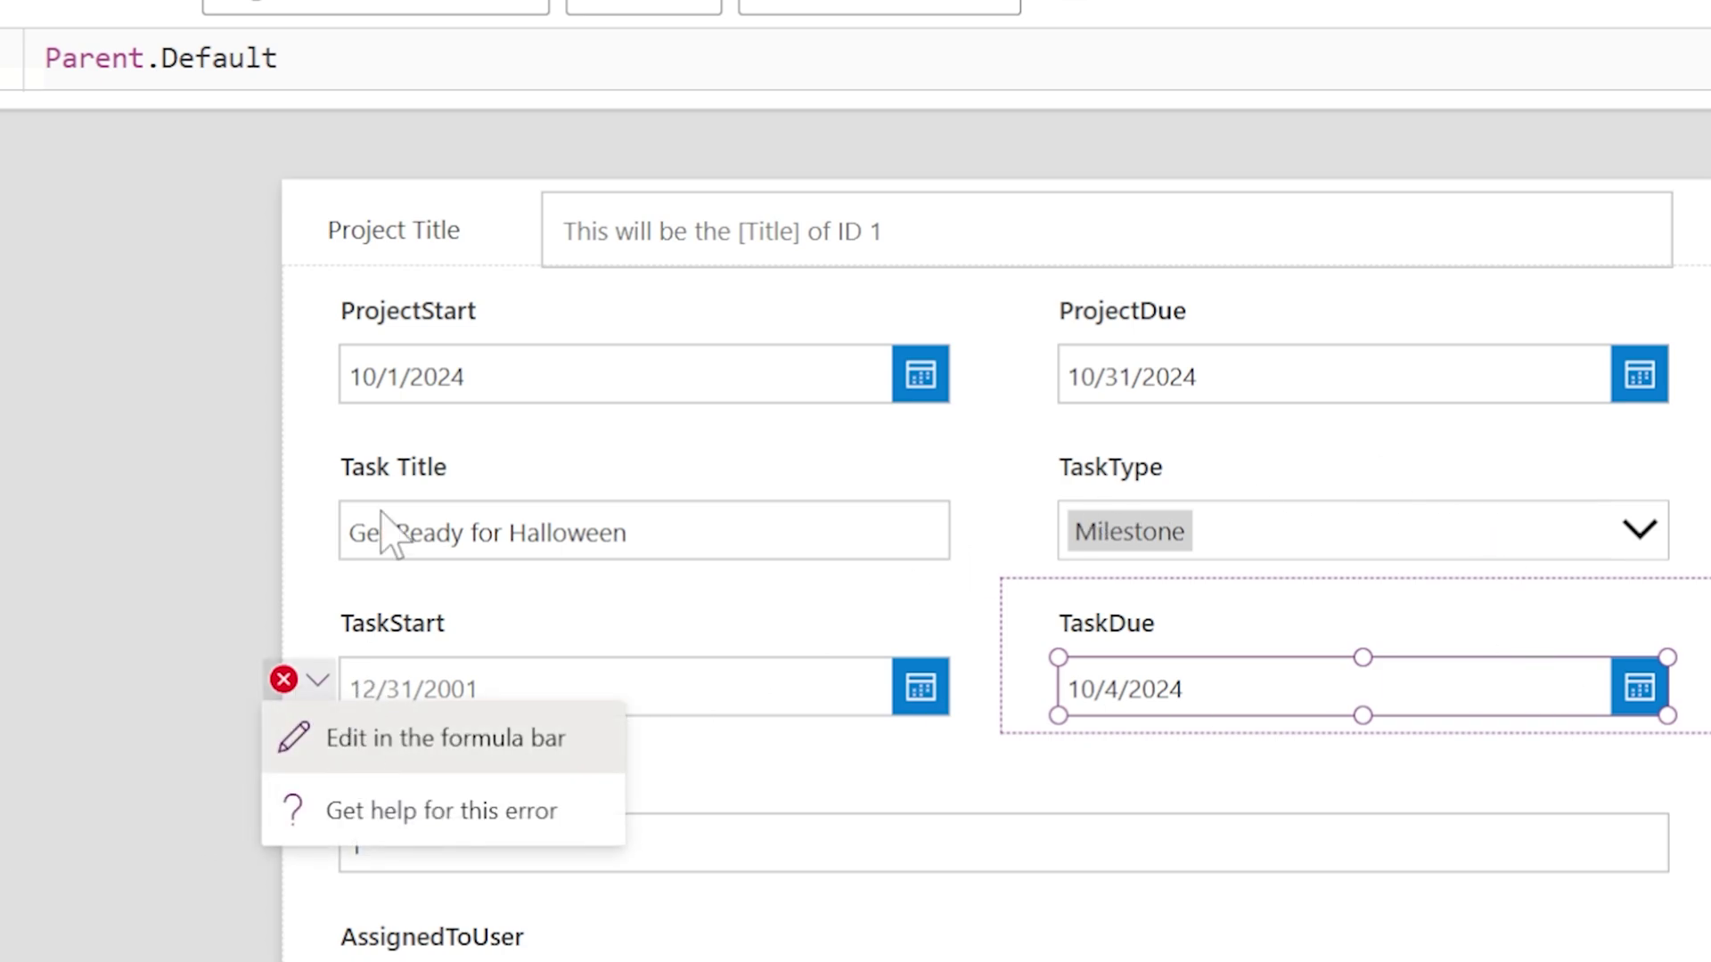
key("Return")
type("DataCardValue7.Selected.Value=\"Milestone\",Da")
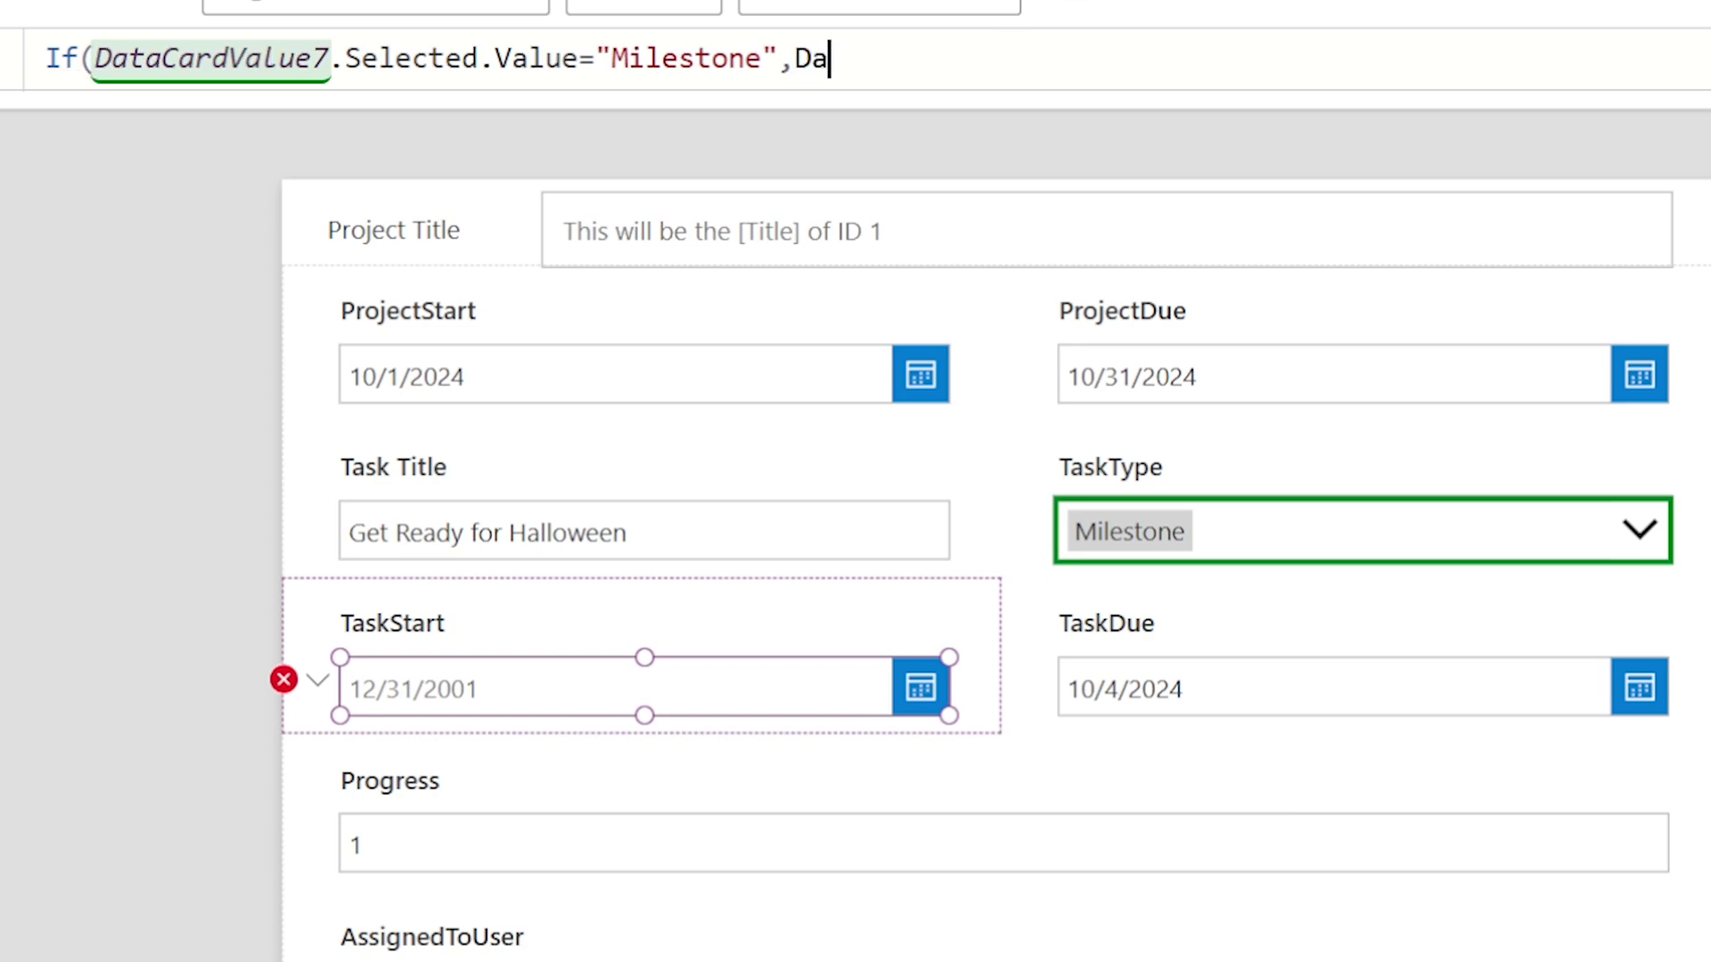
type("taCardVal")
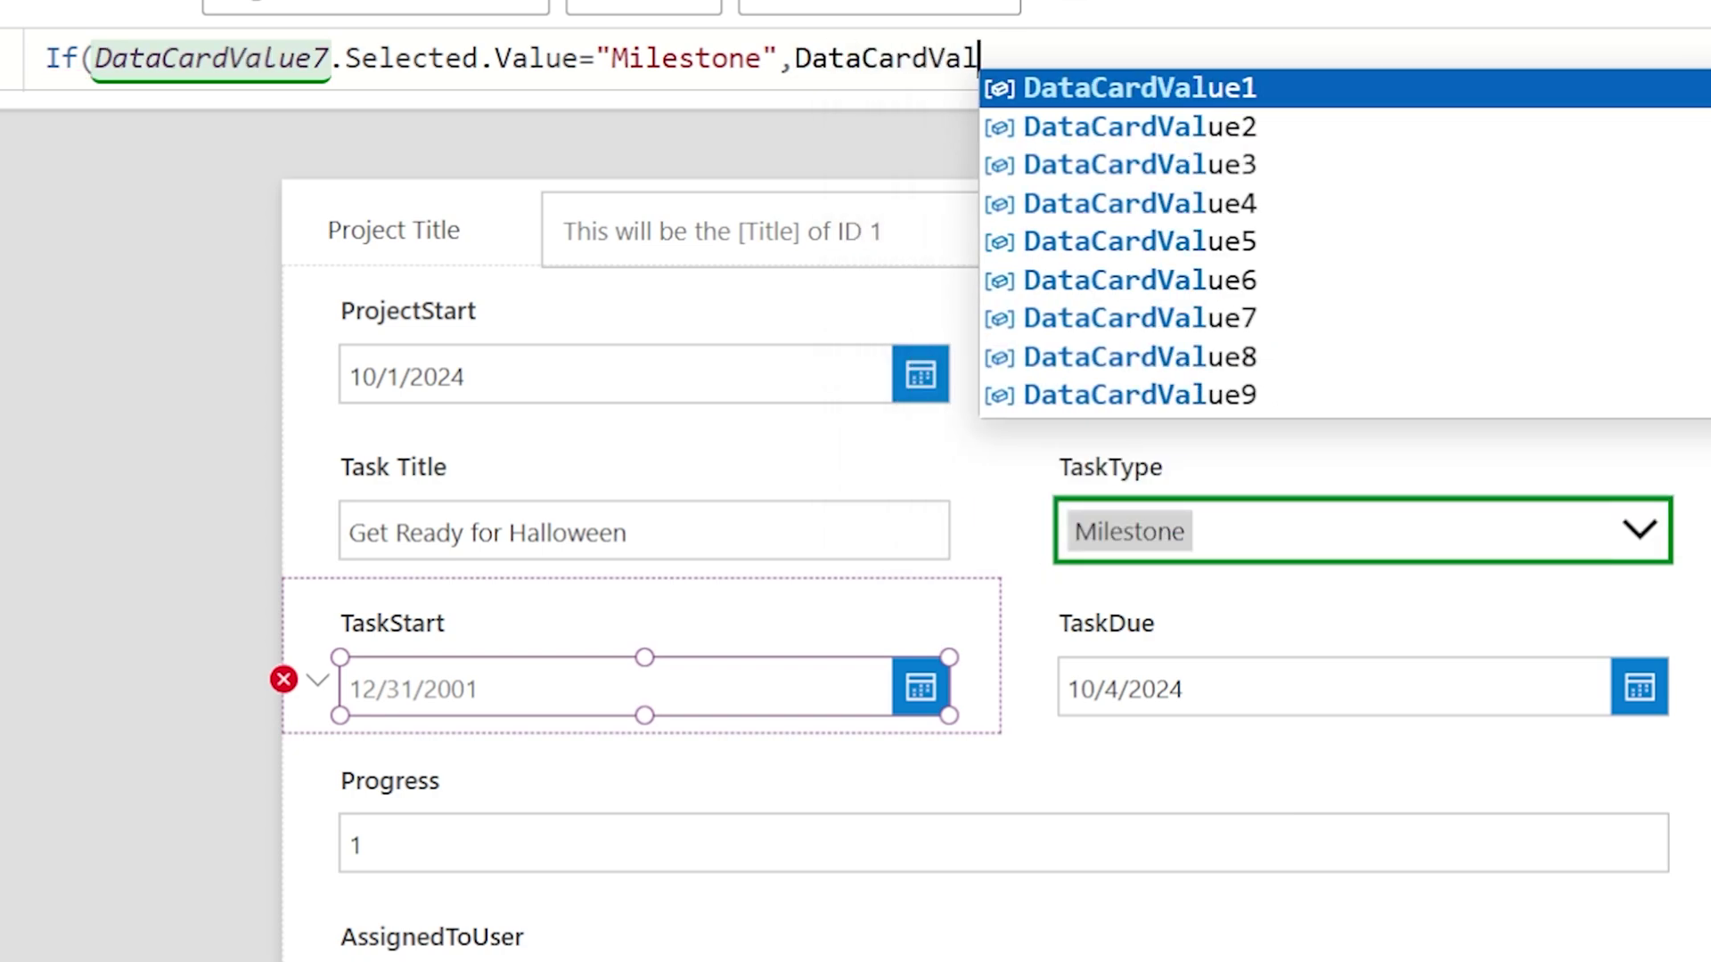
type("ue5.SelectedDate,")
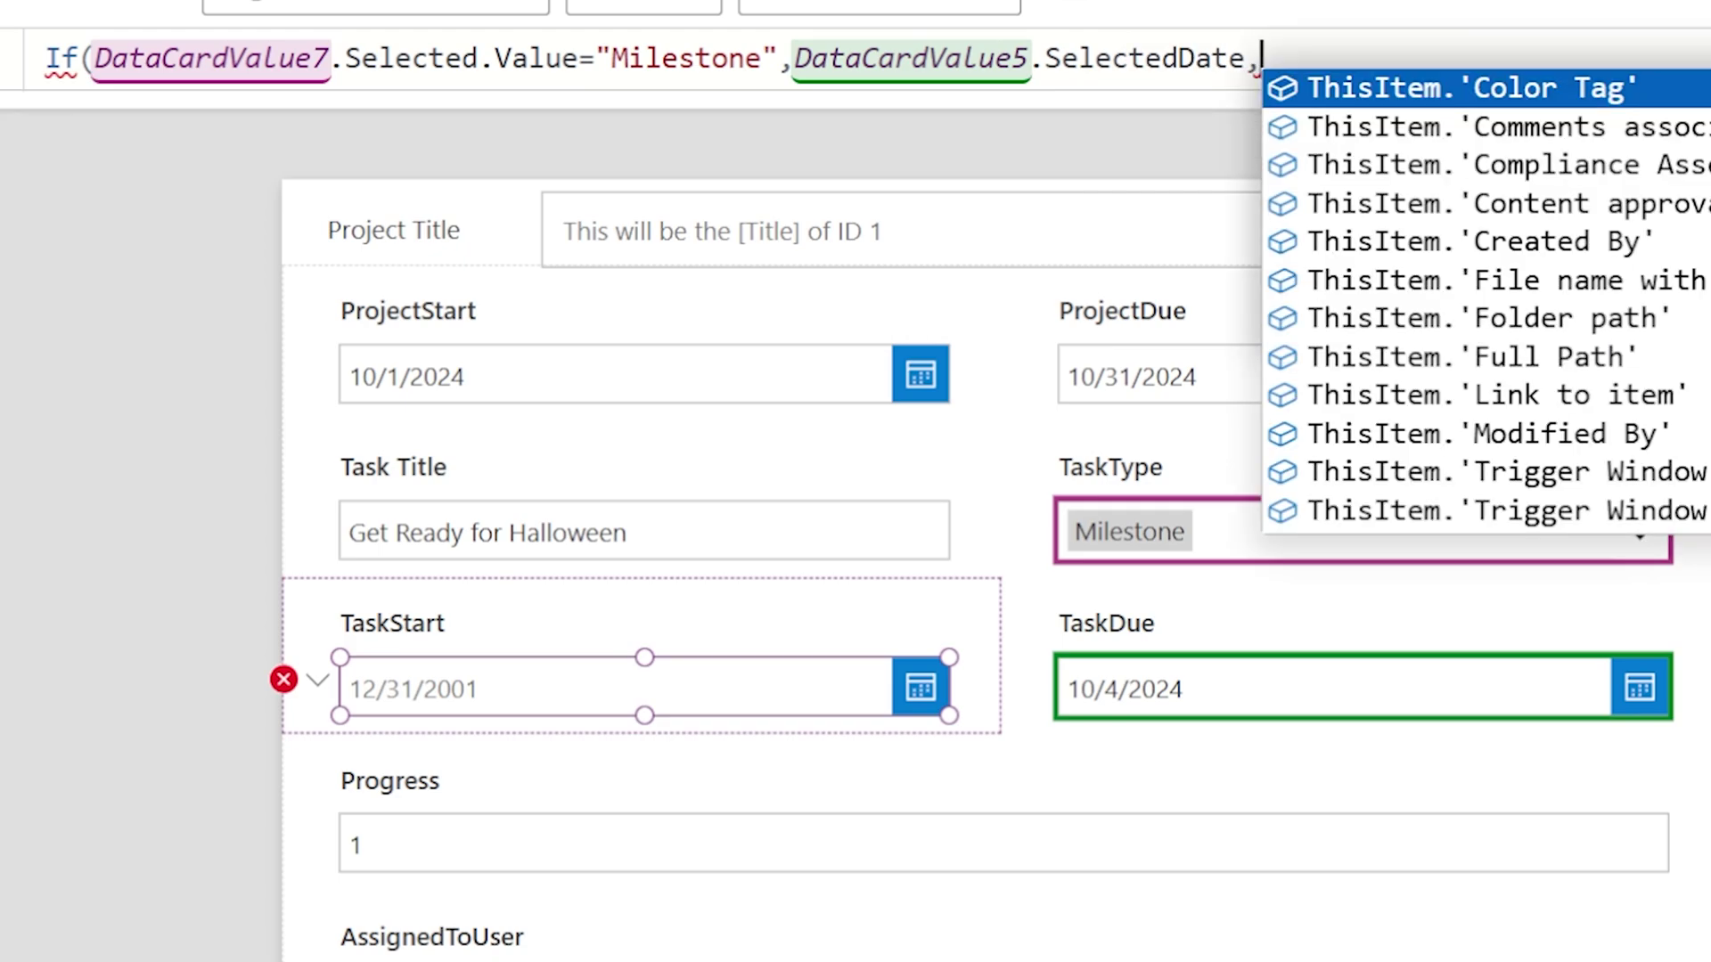
type("Parent.Default)")
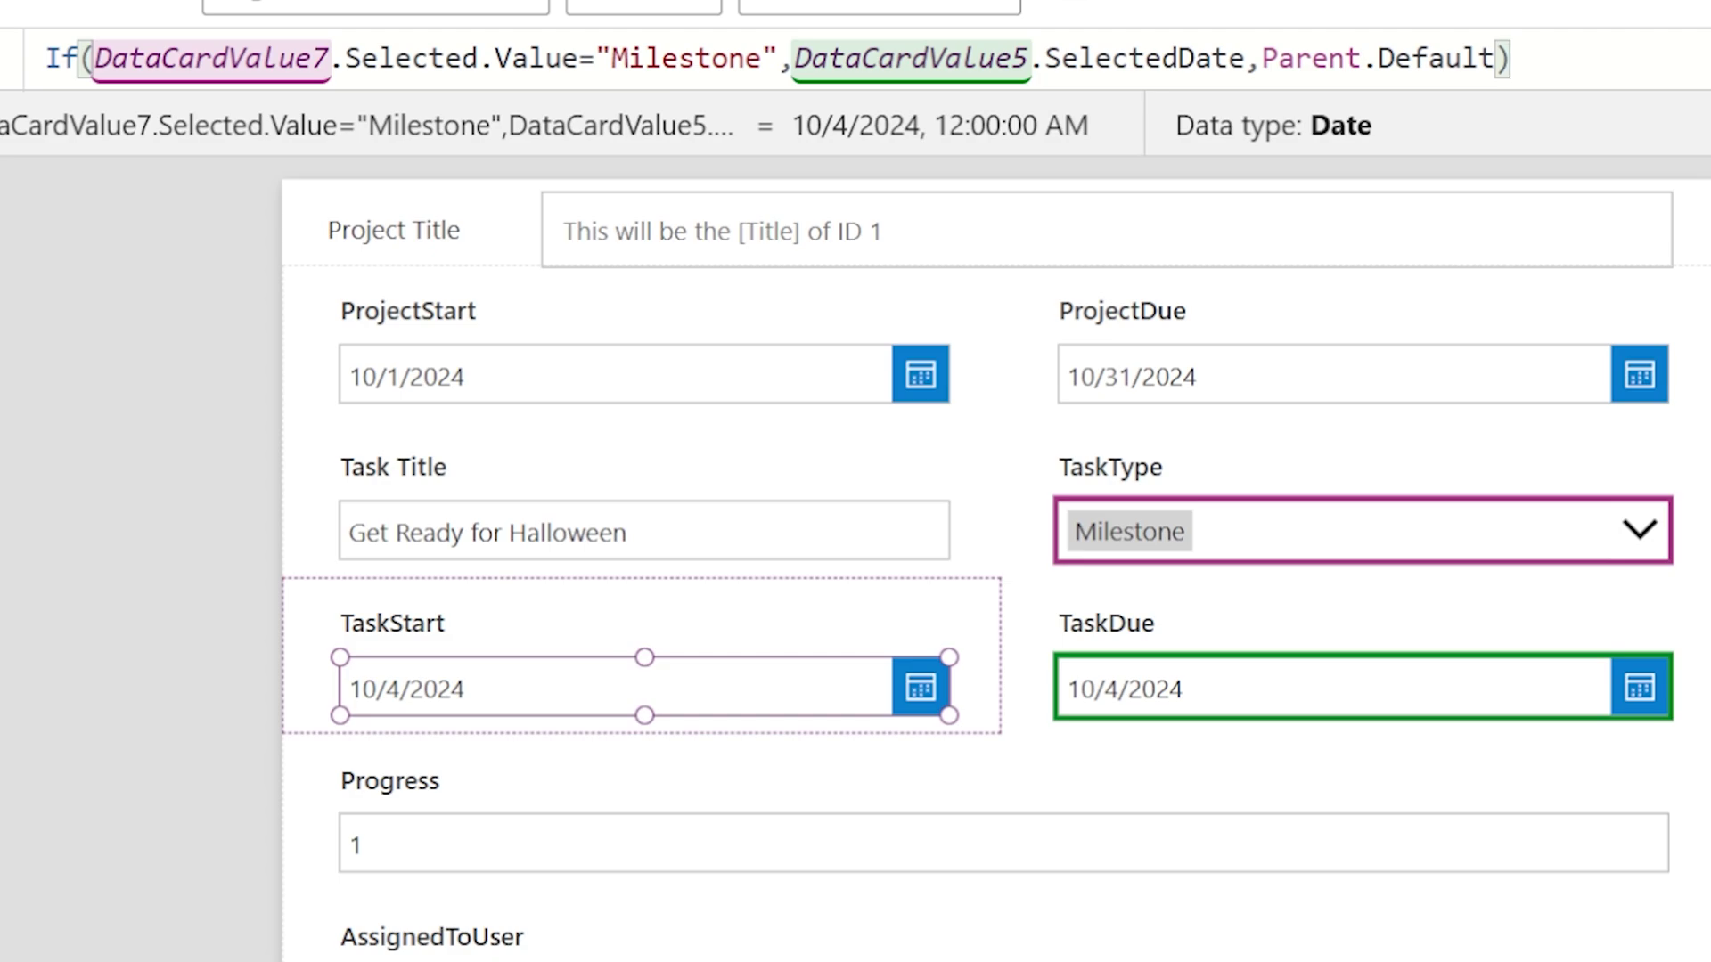
Preview the form and test the TaskStart default by changing TaskDue to 10/10/2024.
key("F5")
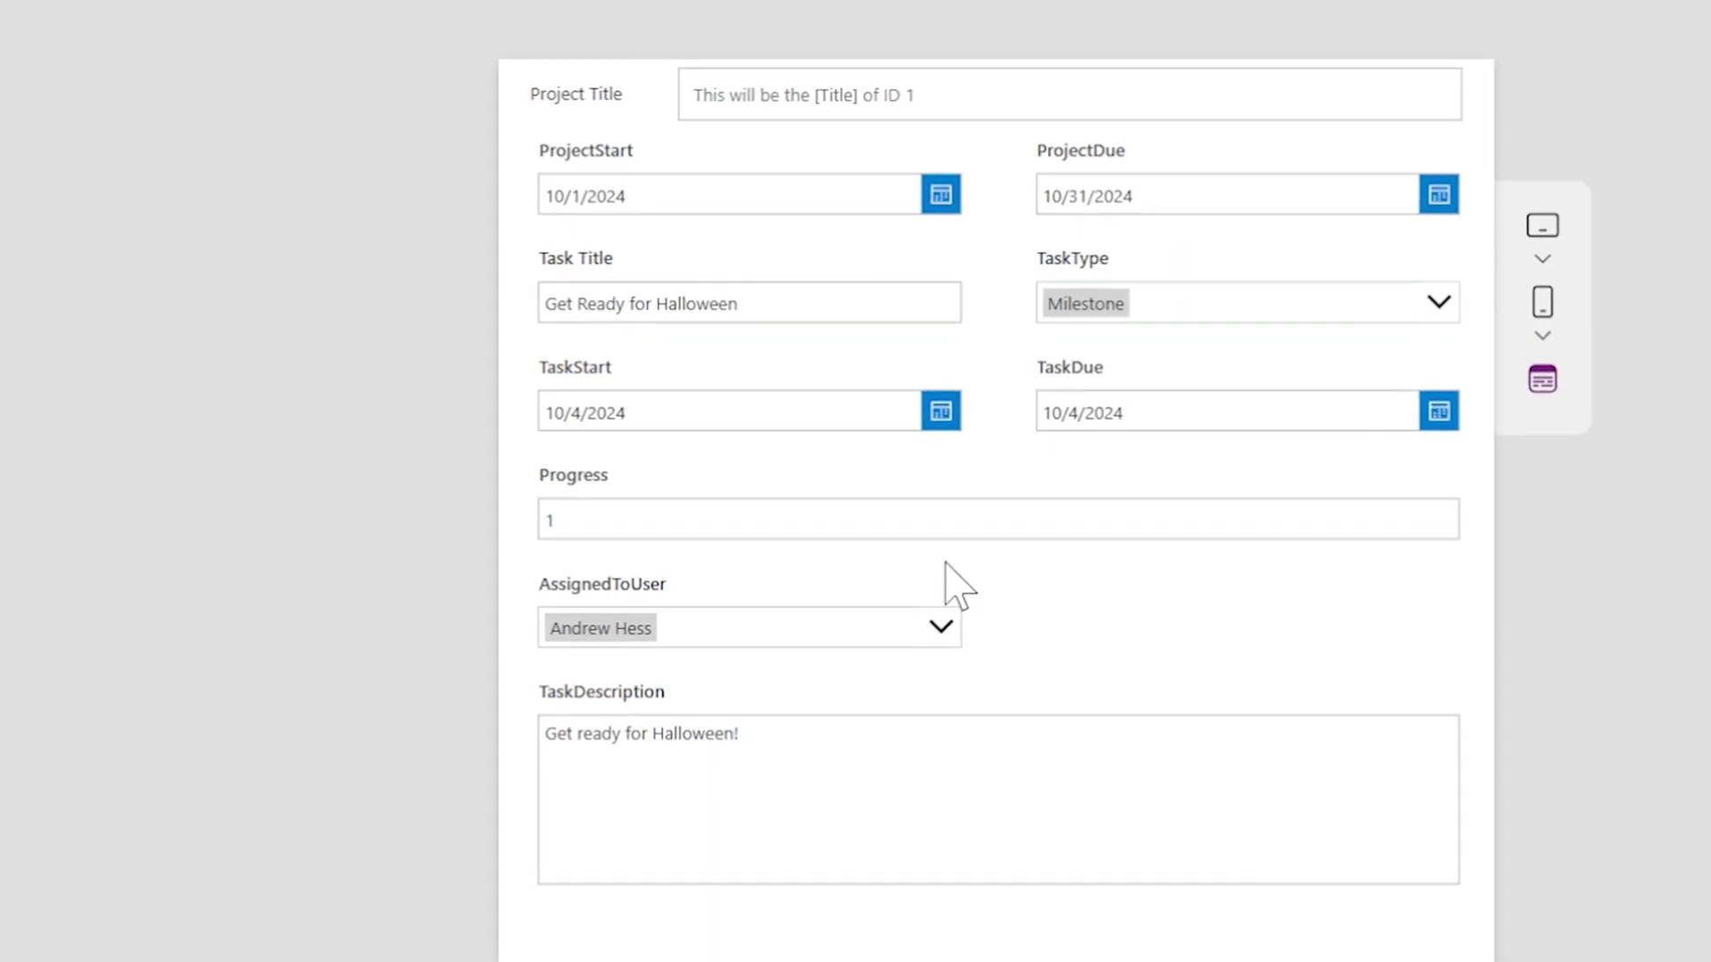
left_click(1199, 412)
left_click(1323, 837)
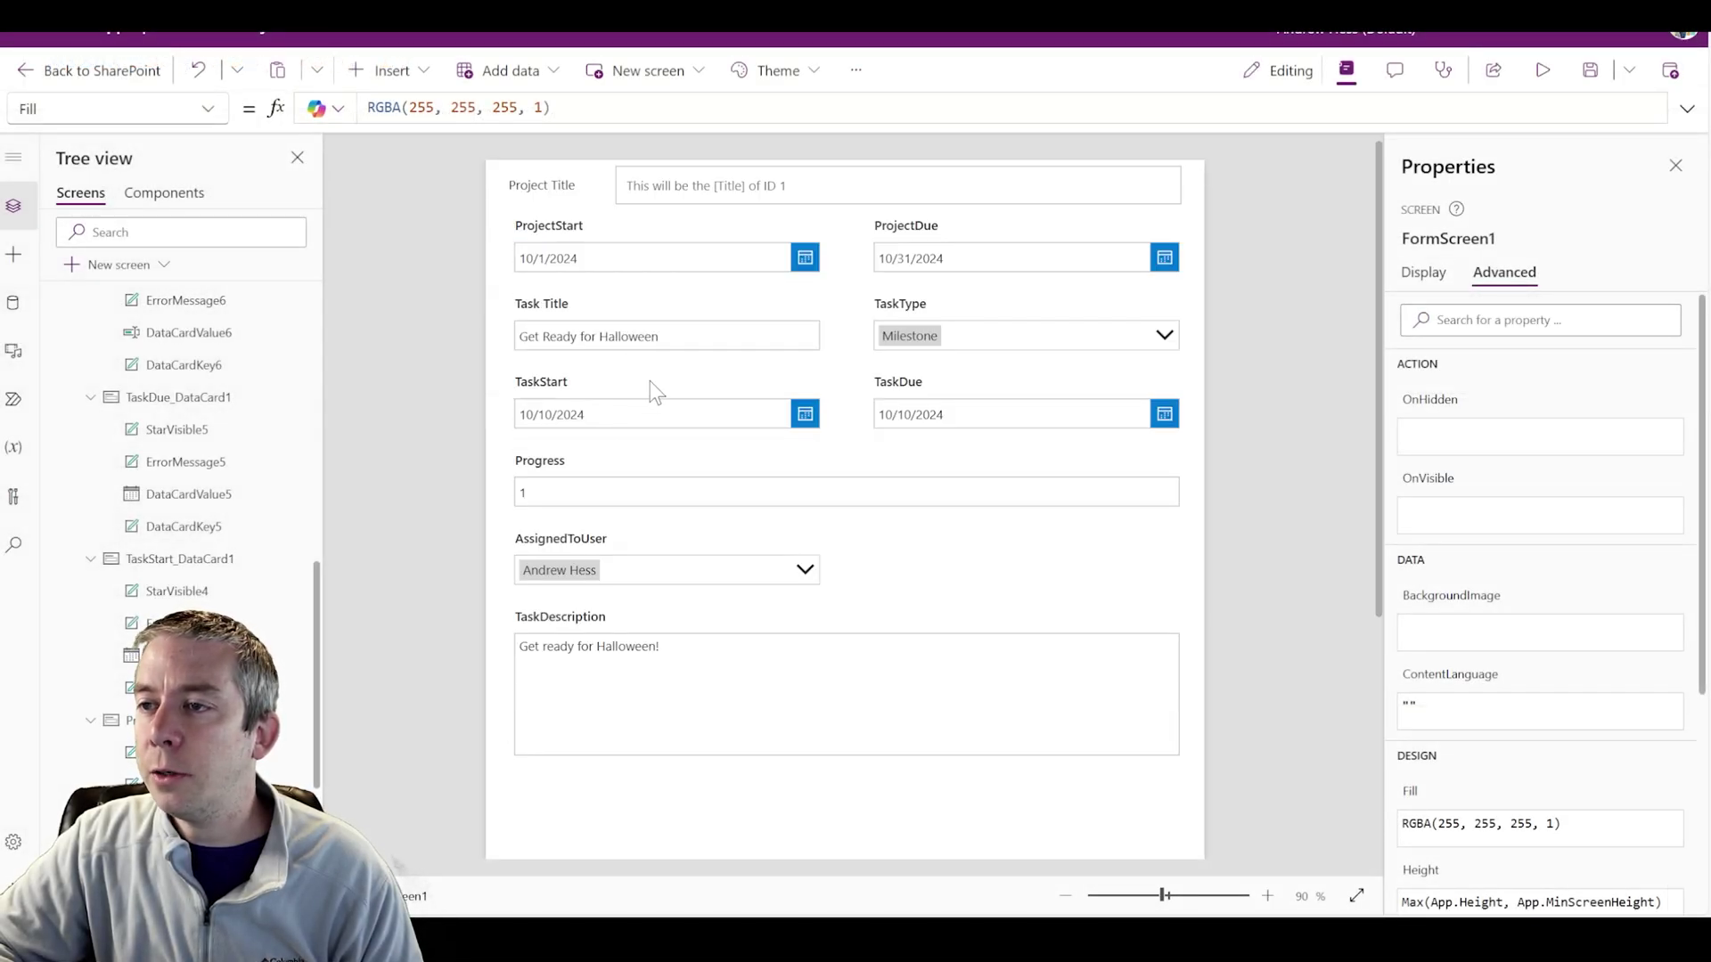
Set the TaskStart card's Visible property to If(DataCardValue7.Selected.Value="Milestone",false,true).
left_click(585, 367)
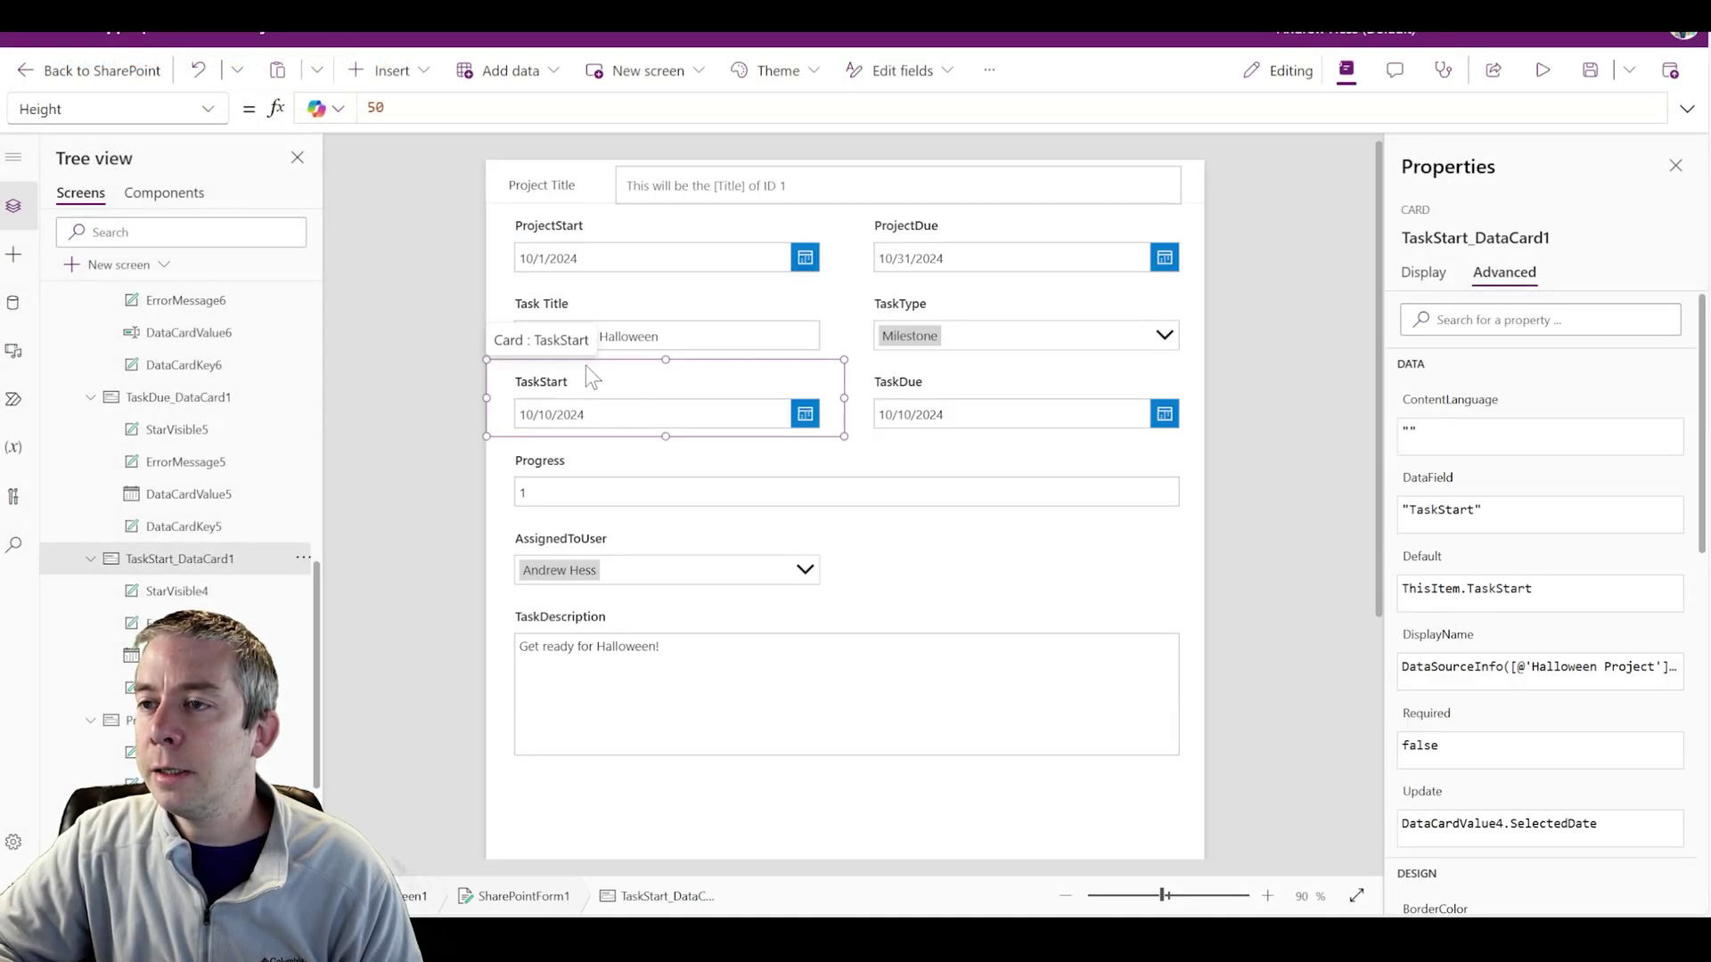
left_click(212, 109)
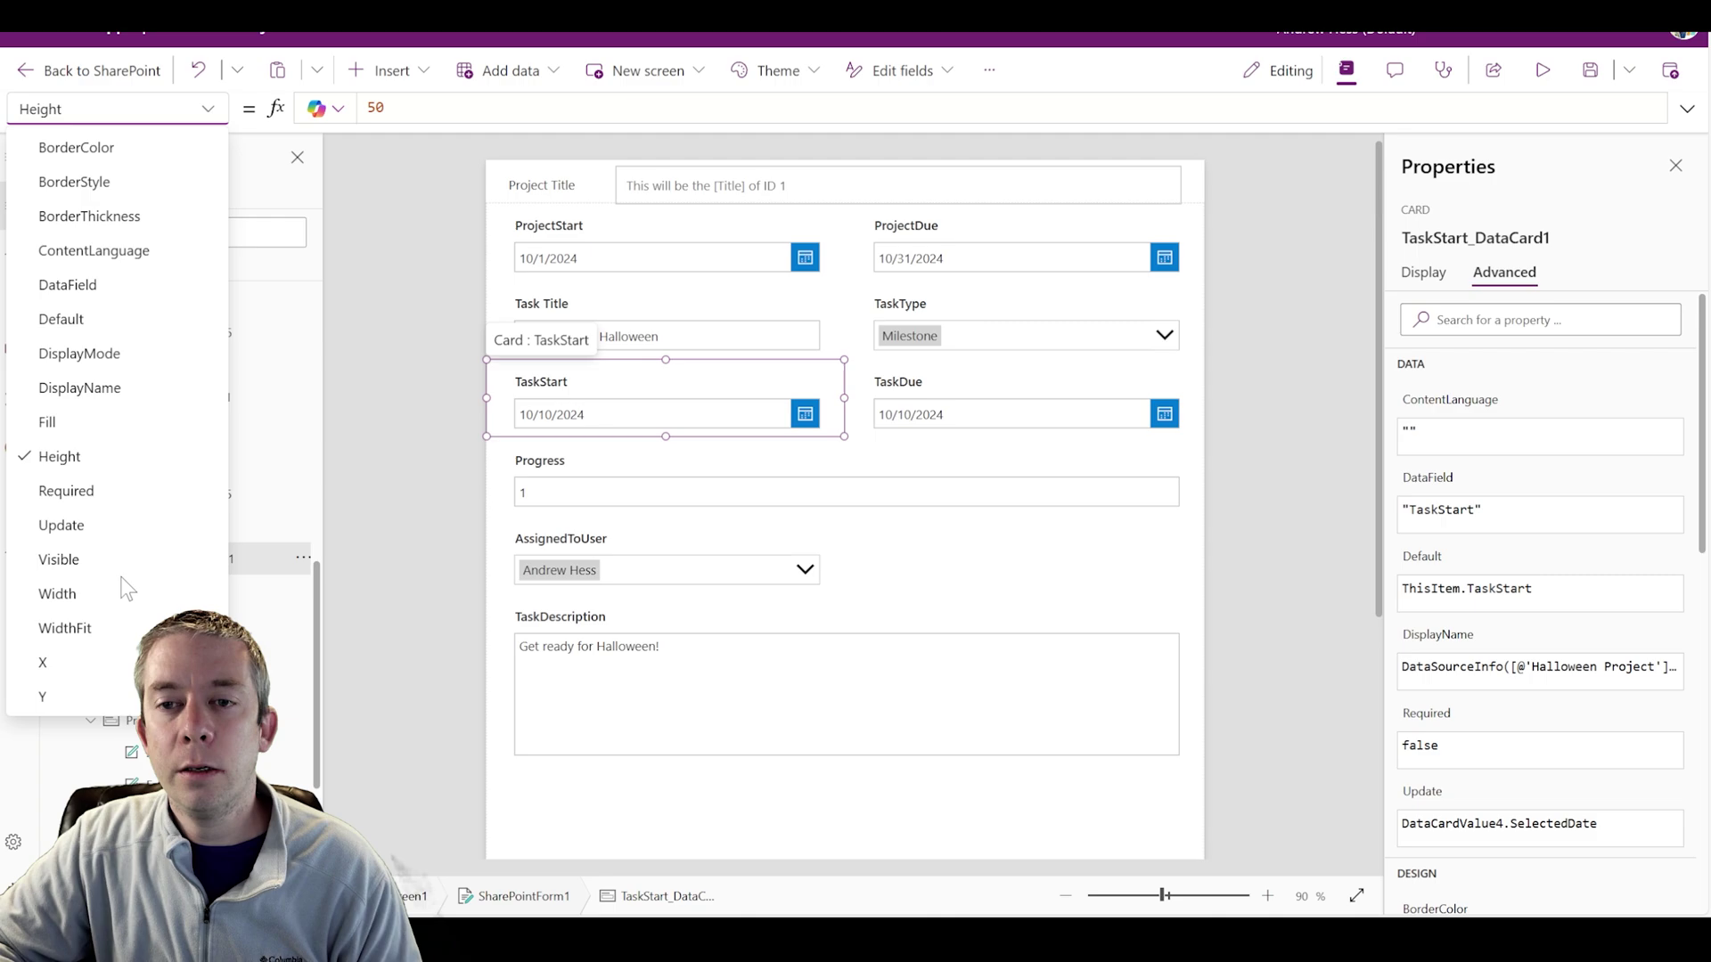
left_click(84, 560)
double_click(384, 108)
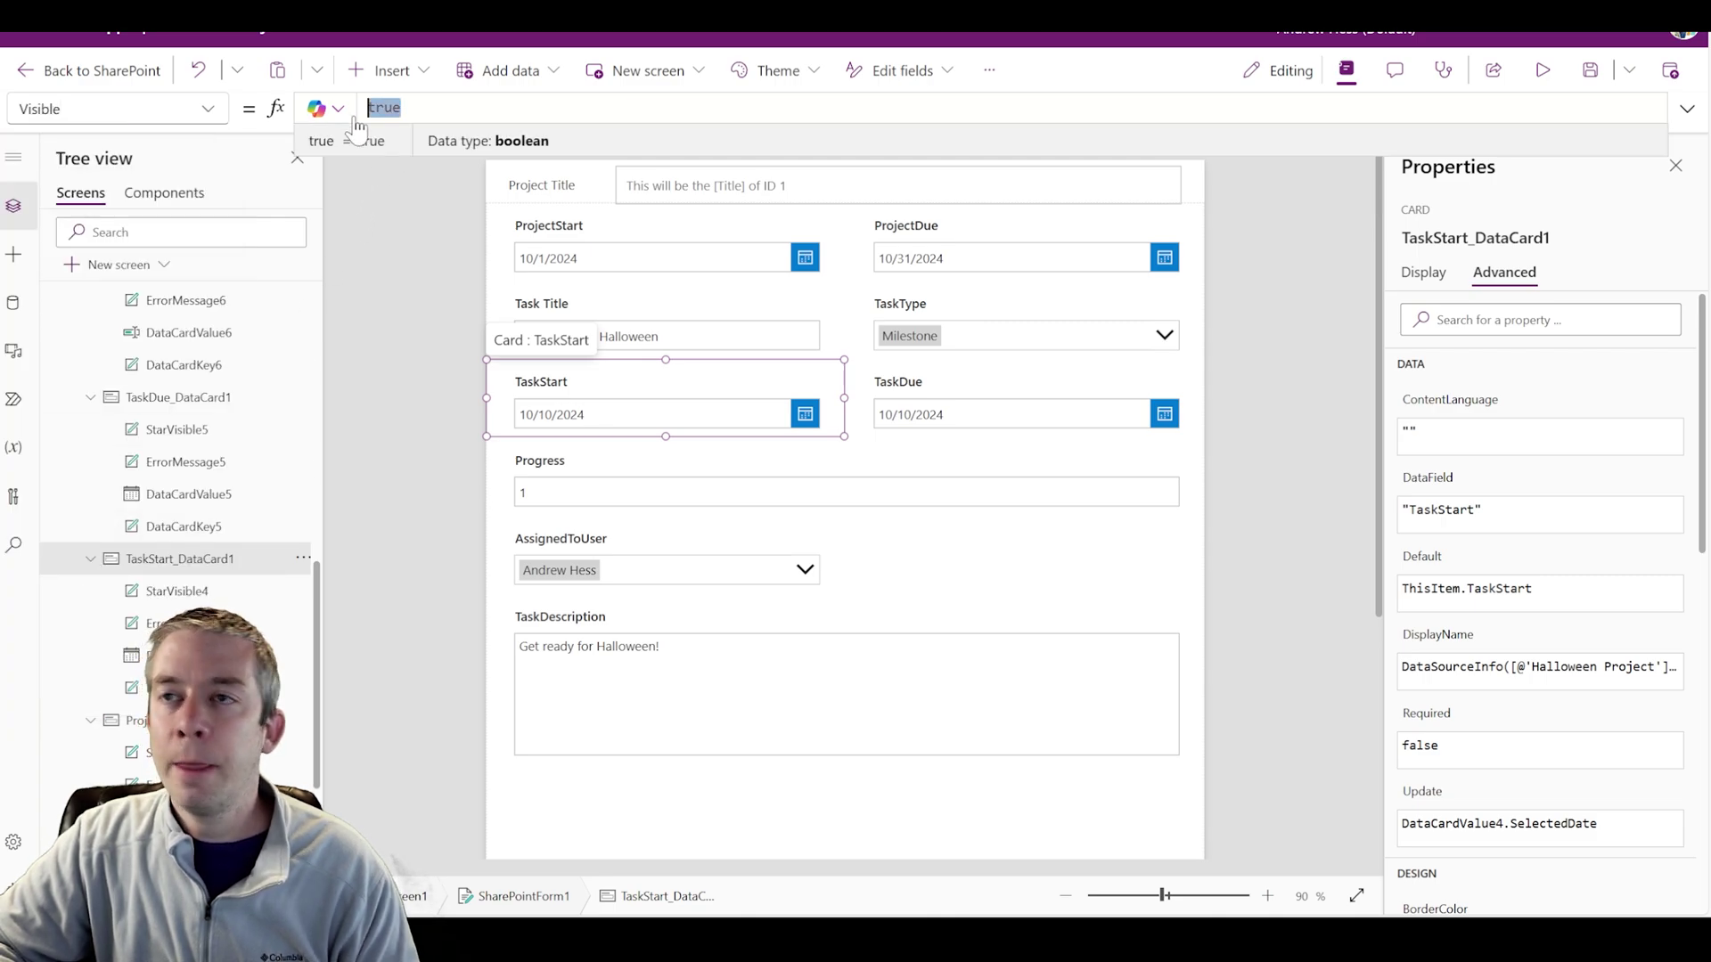
type("If(Da")
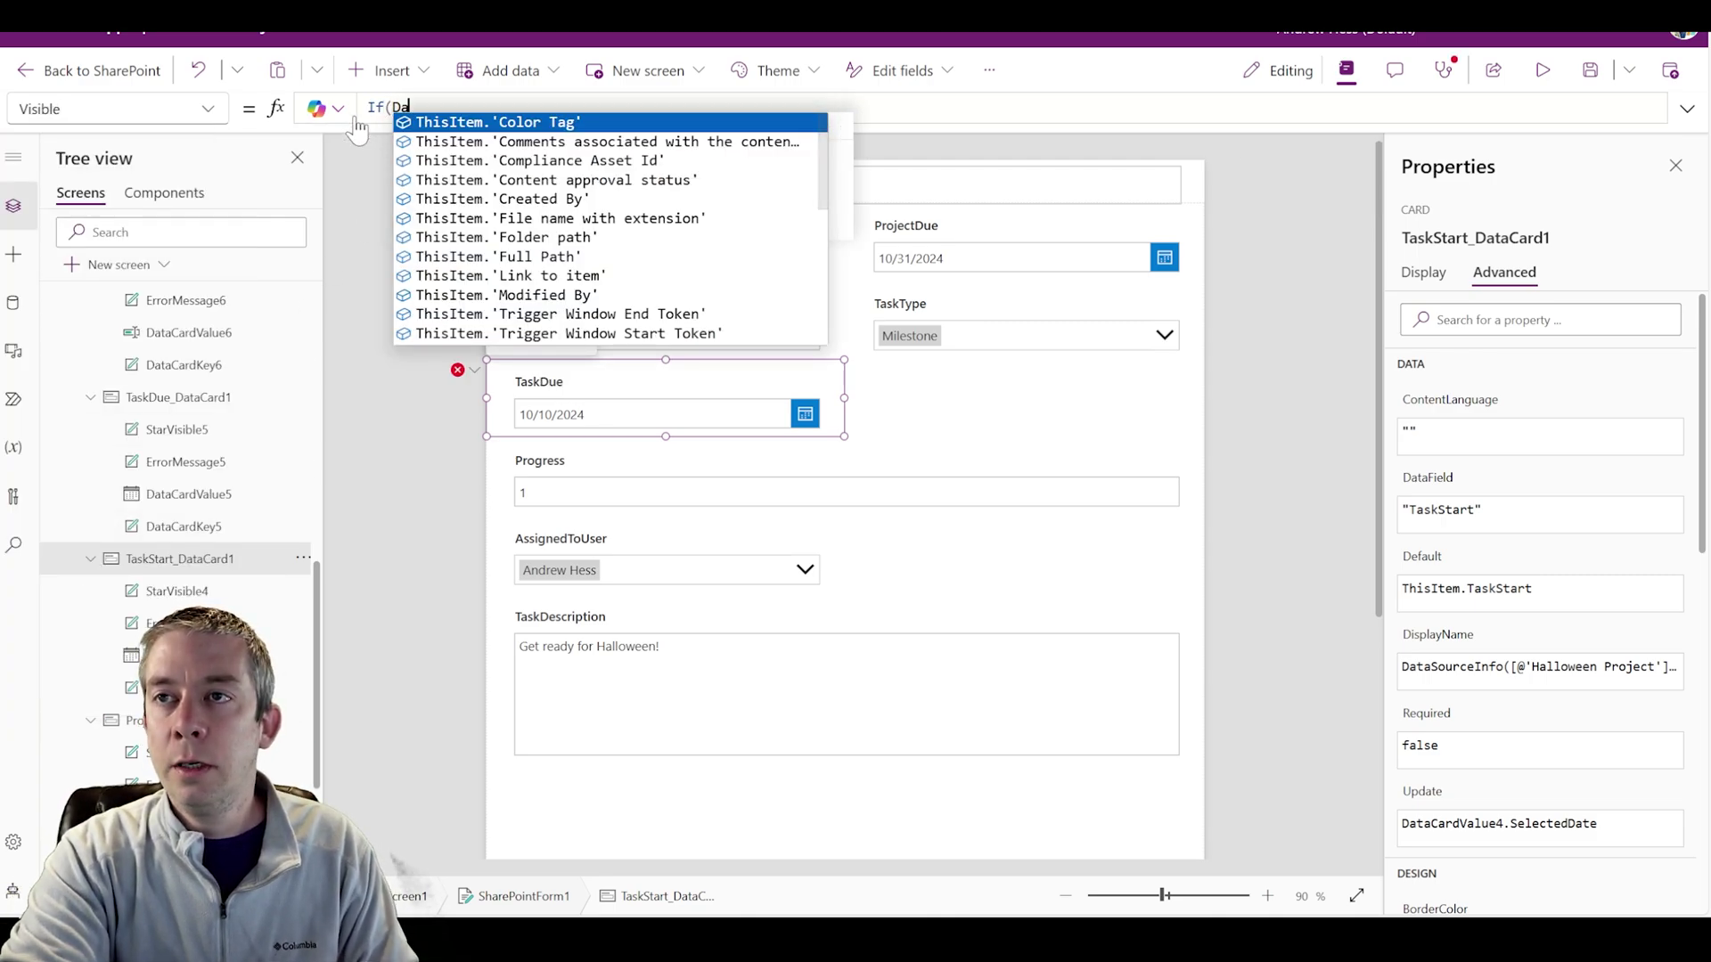
type("taCardValue")
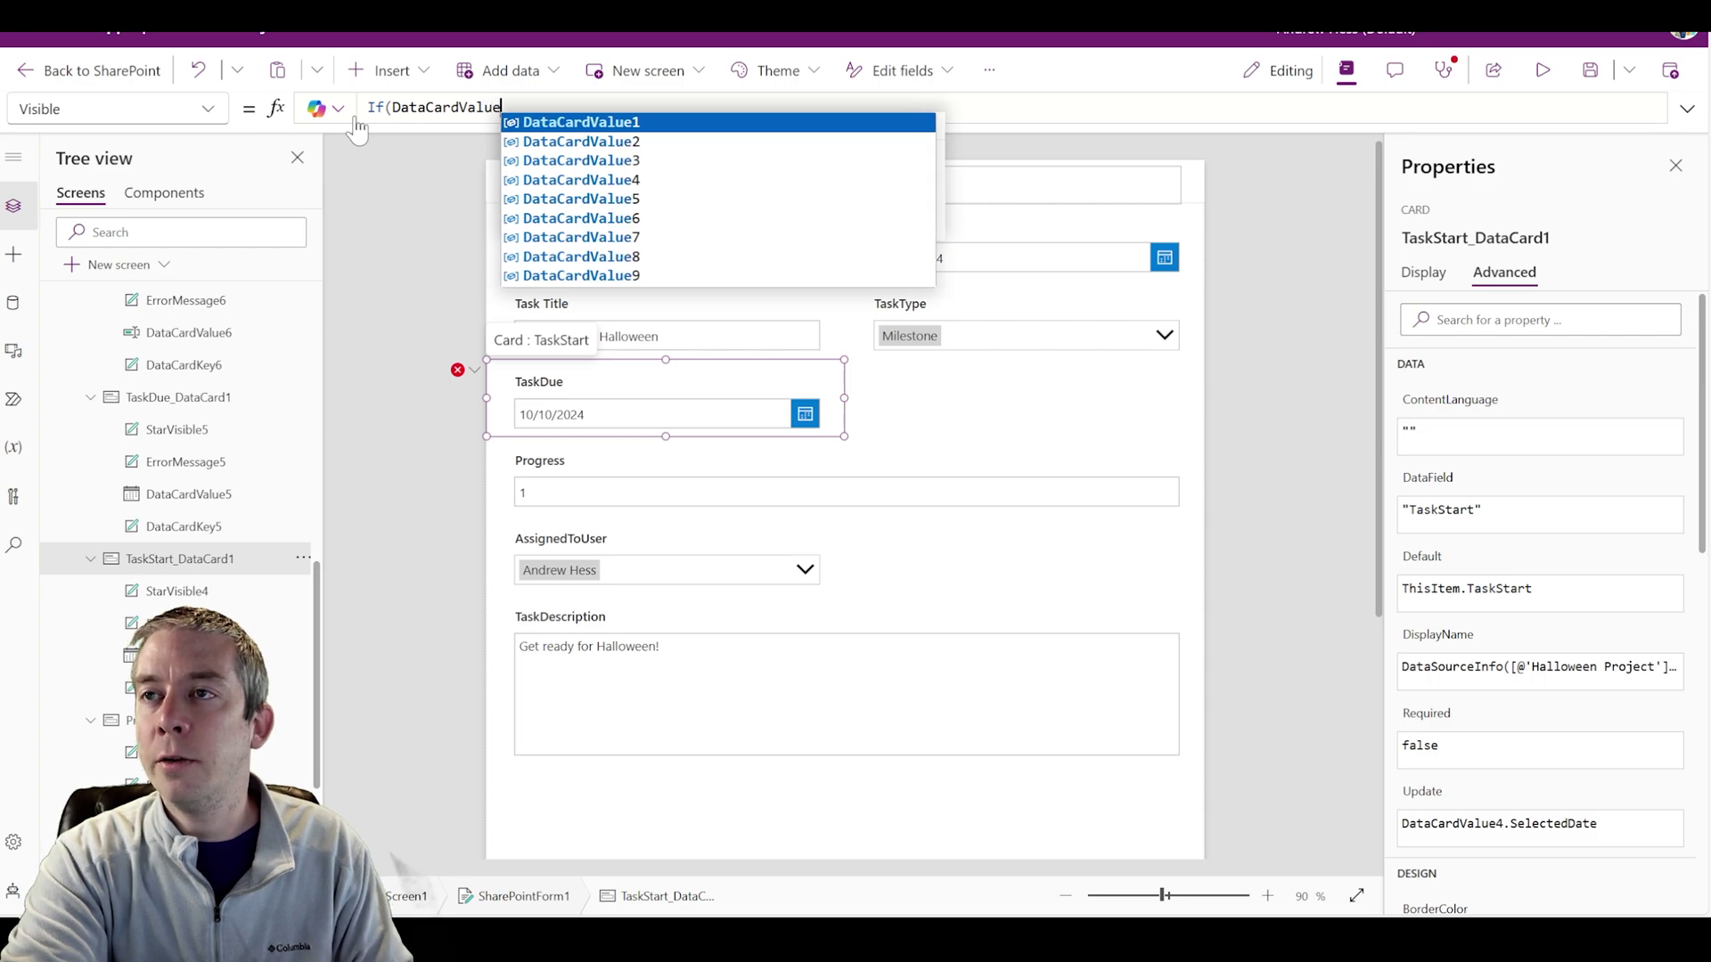
type("7.selected")
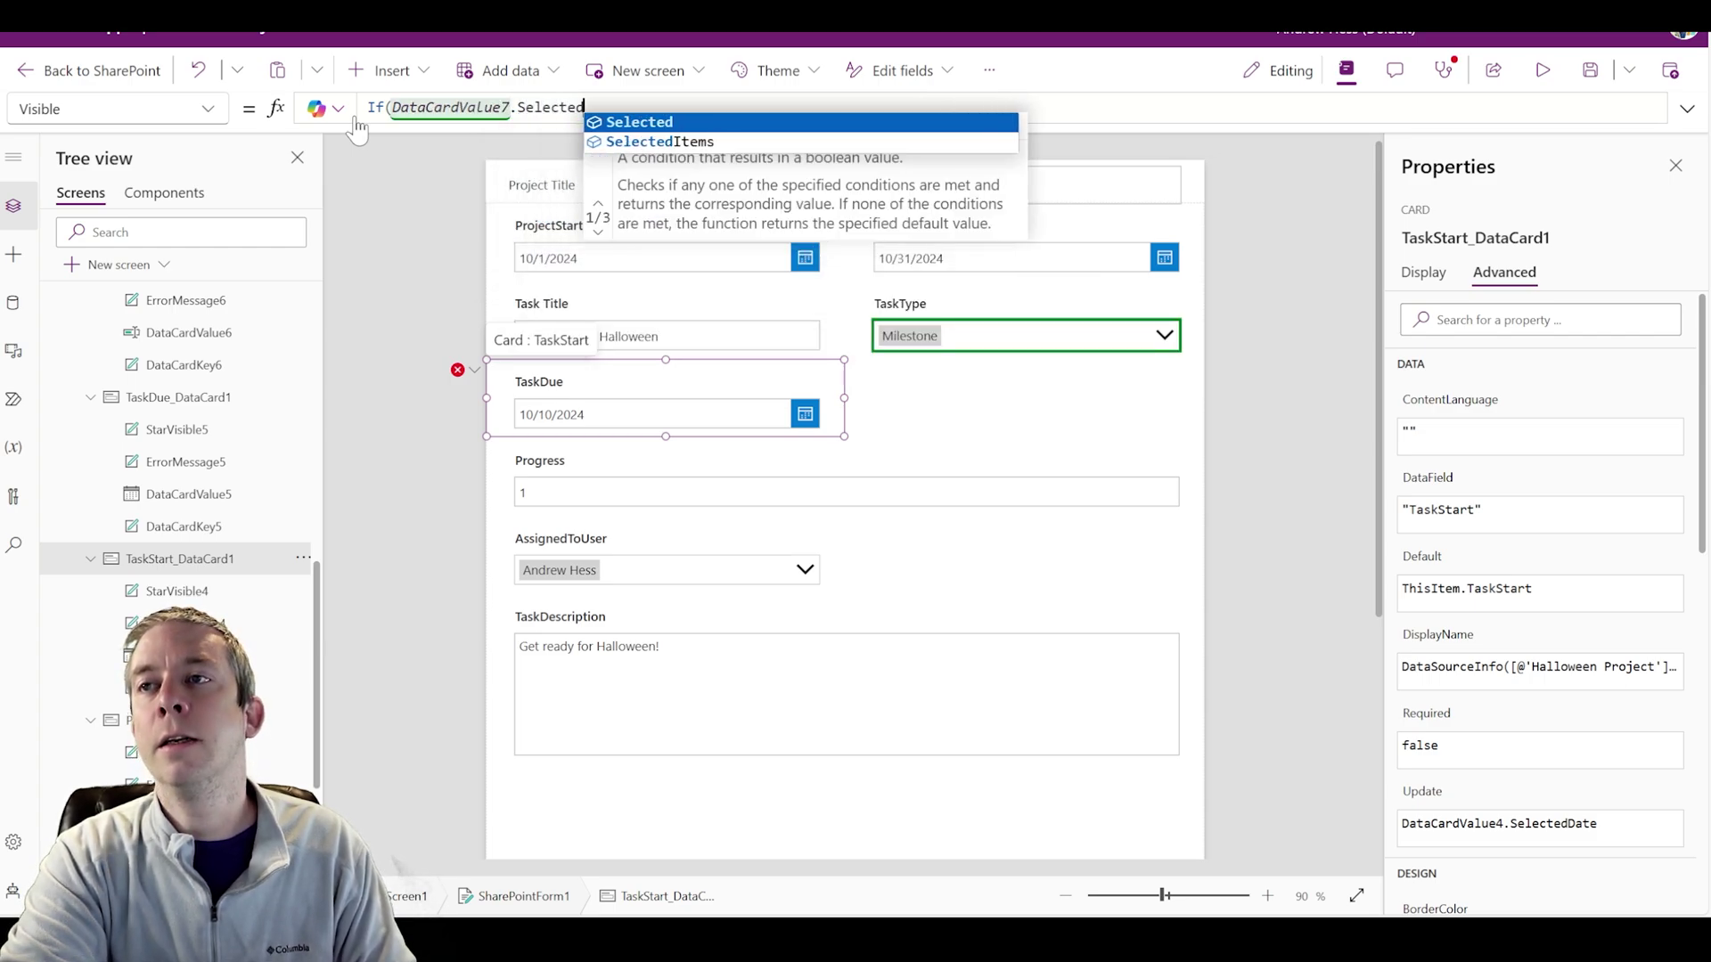
type(".Value=\"M")
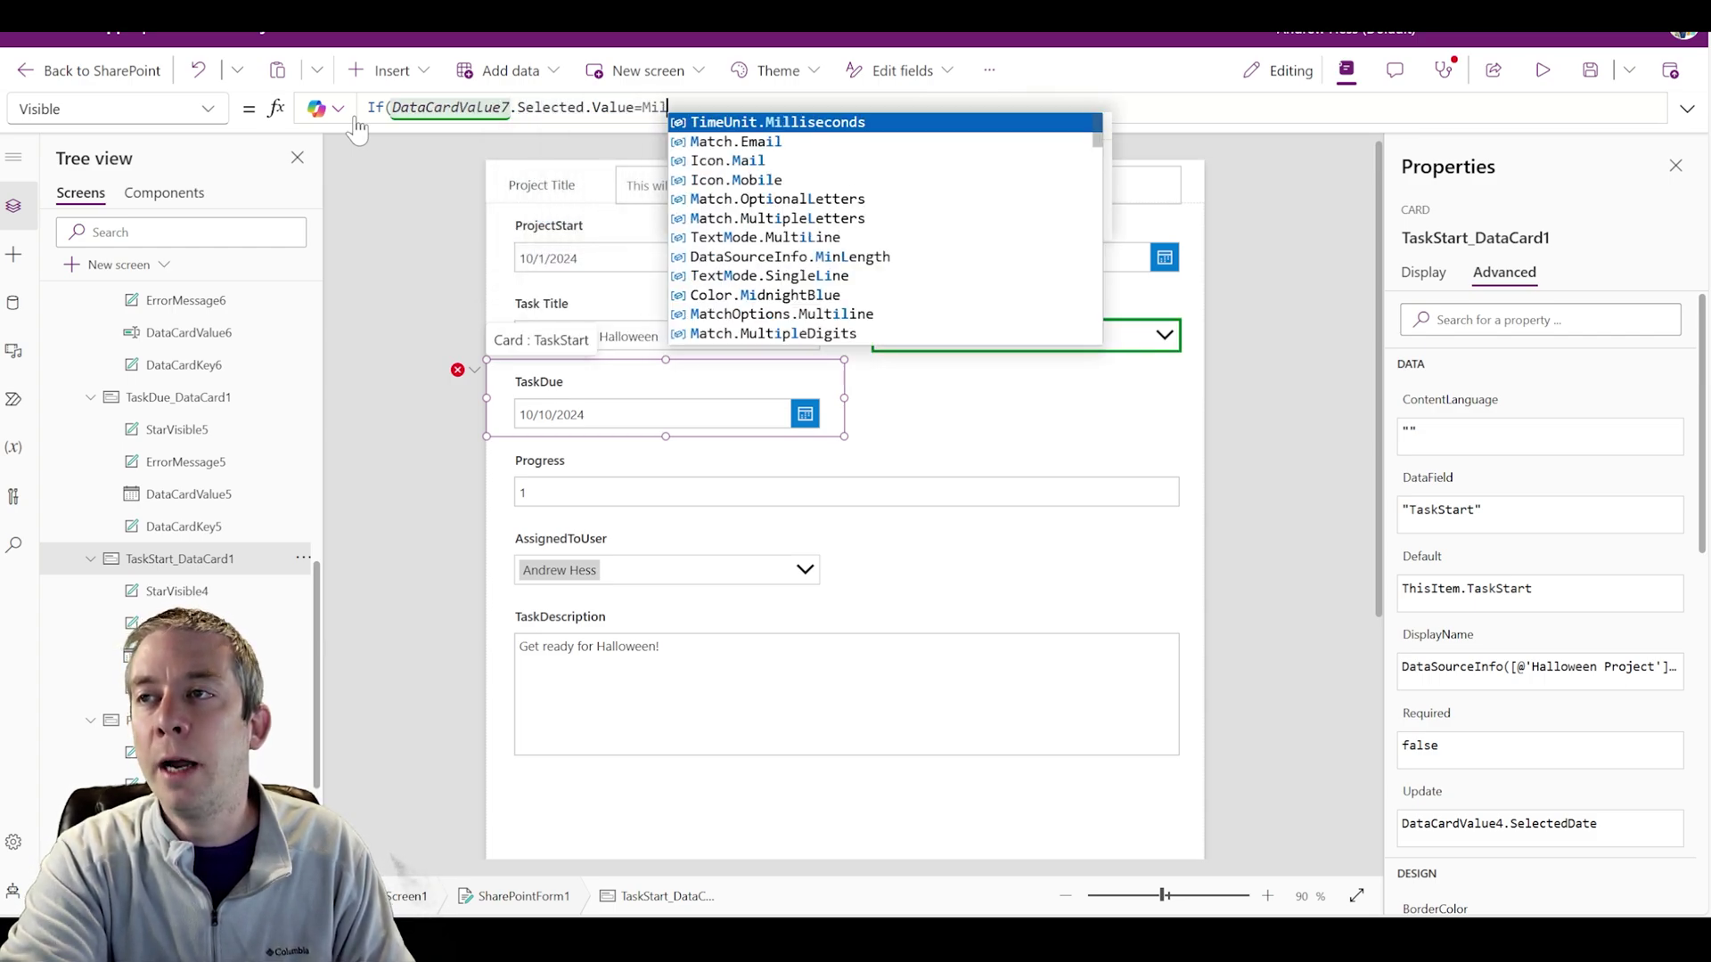
type("ilestone\",")
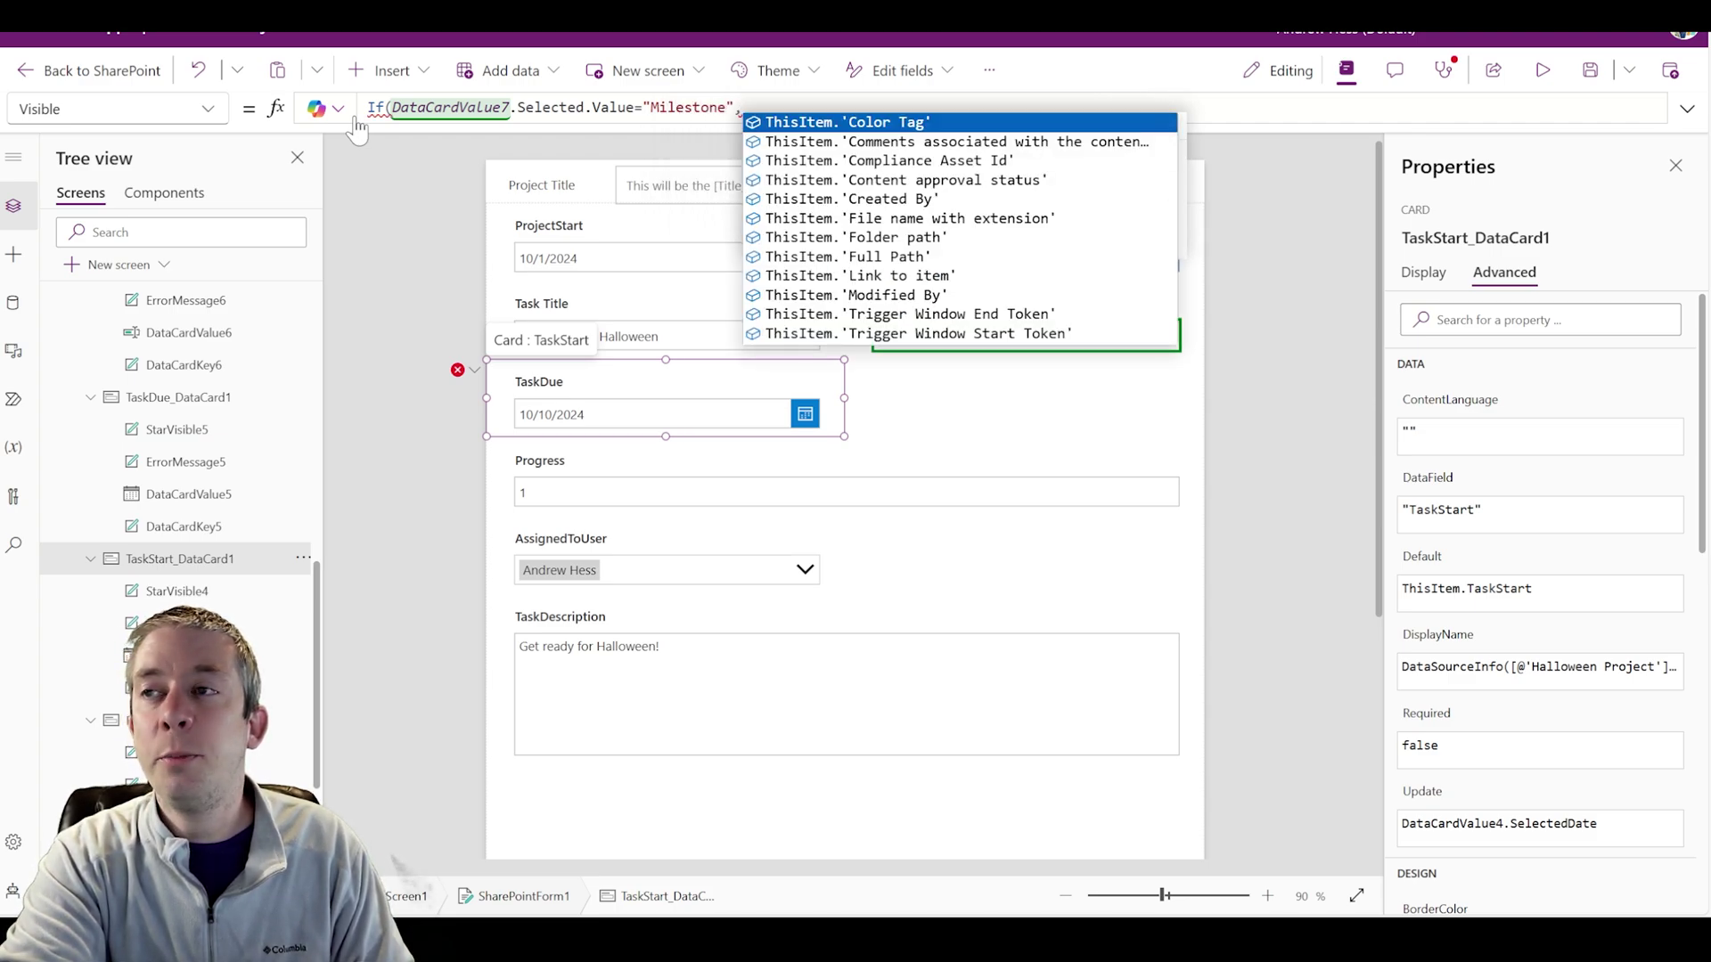
type("false,true)")
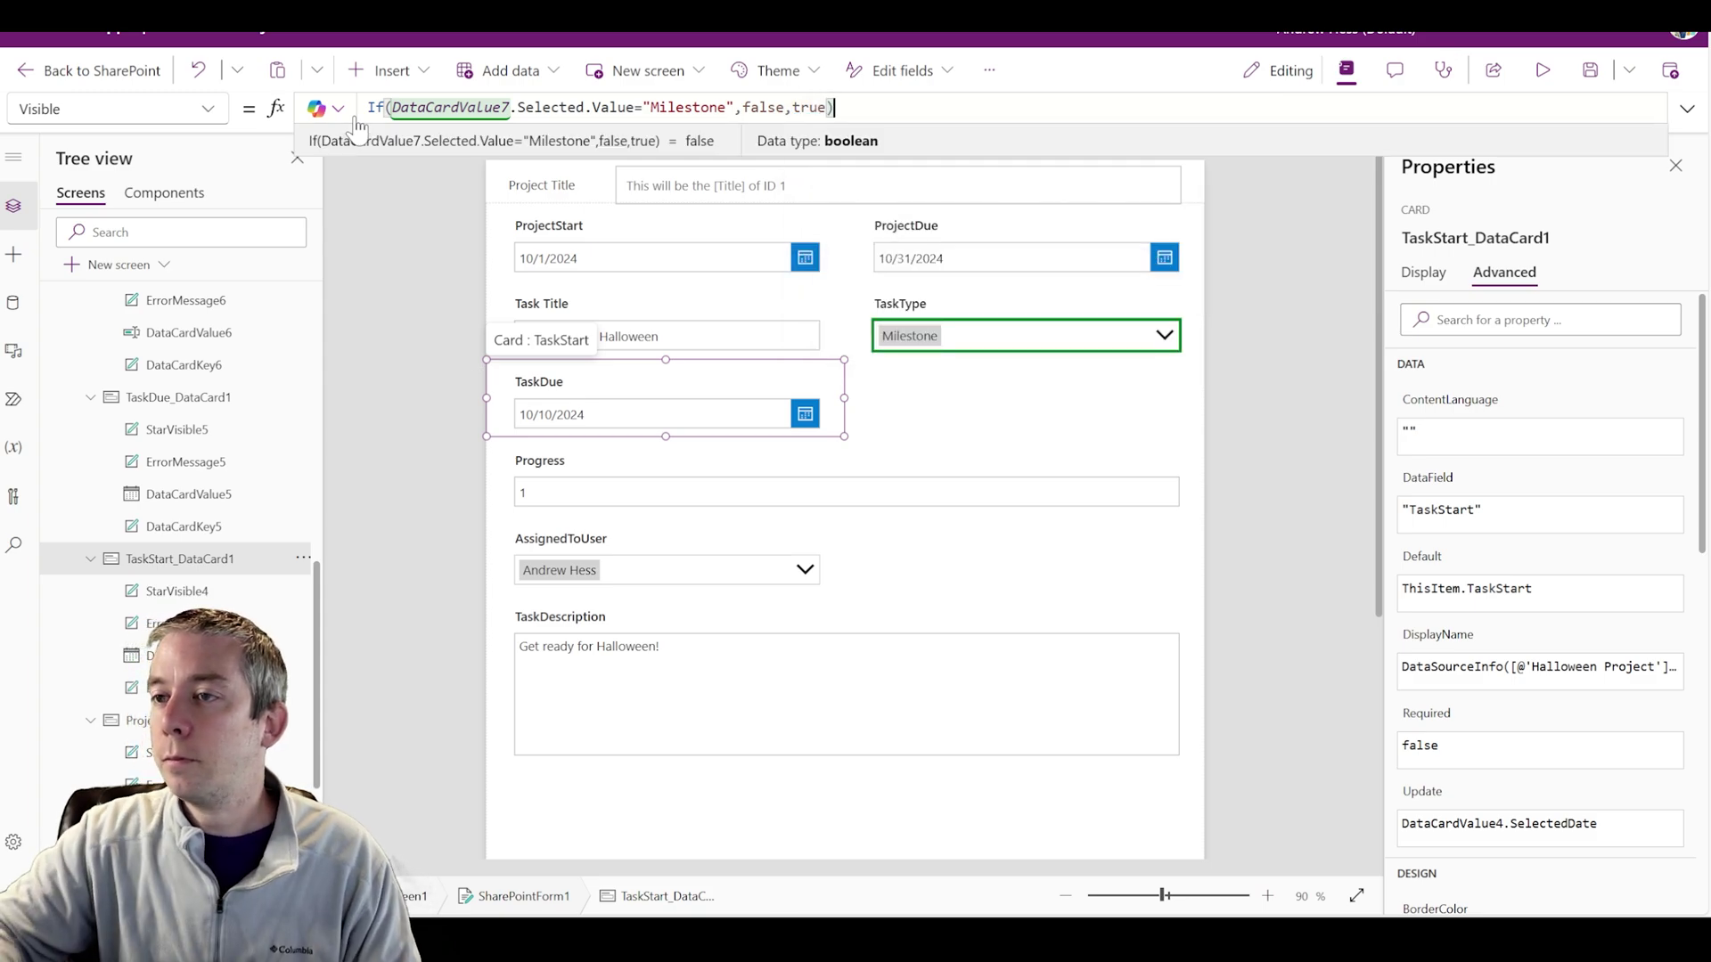
Preview the form and switch TaskType from Milestone to Task to test the TaskStart card's visibility.
left_click(1542, 70)
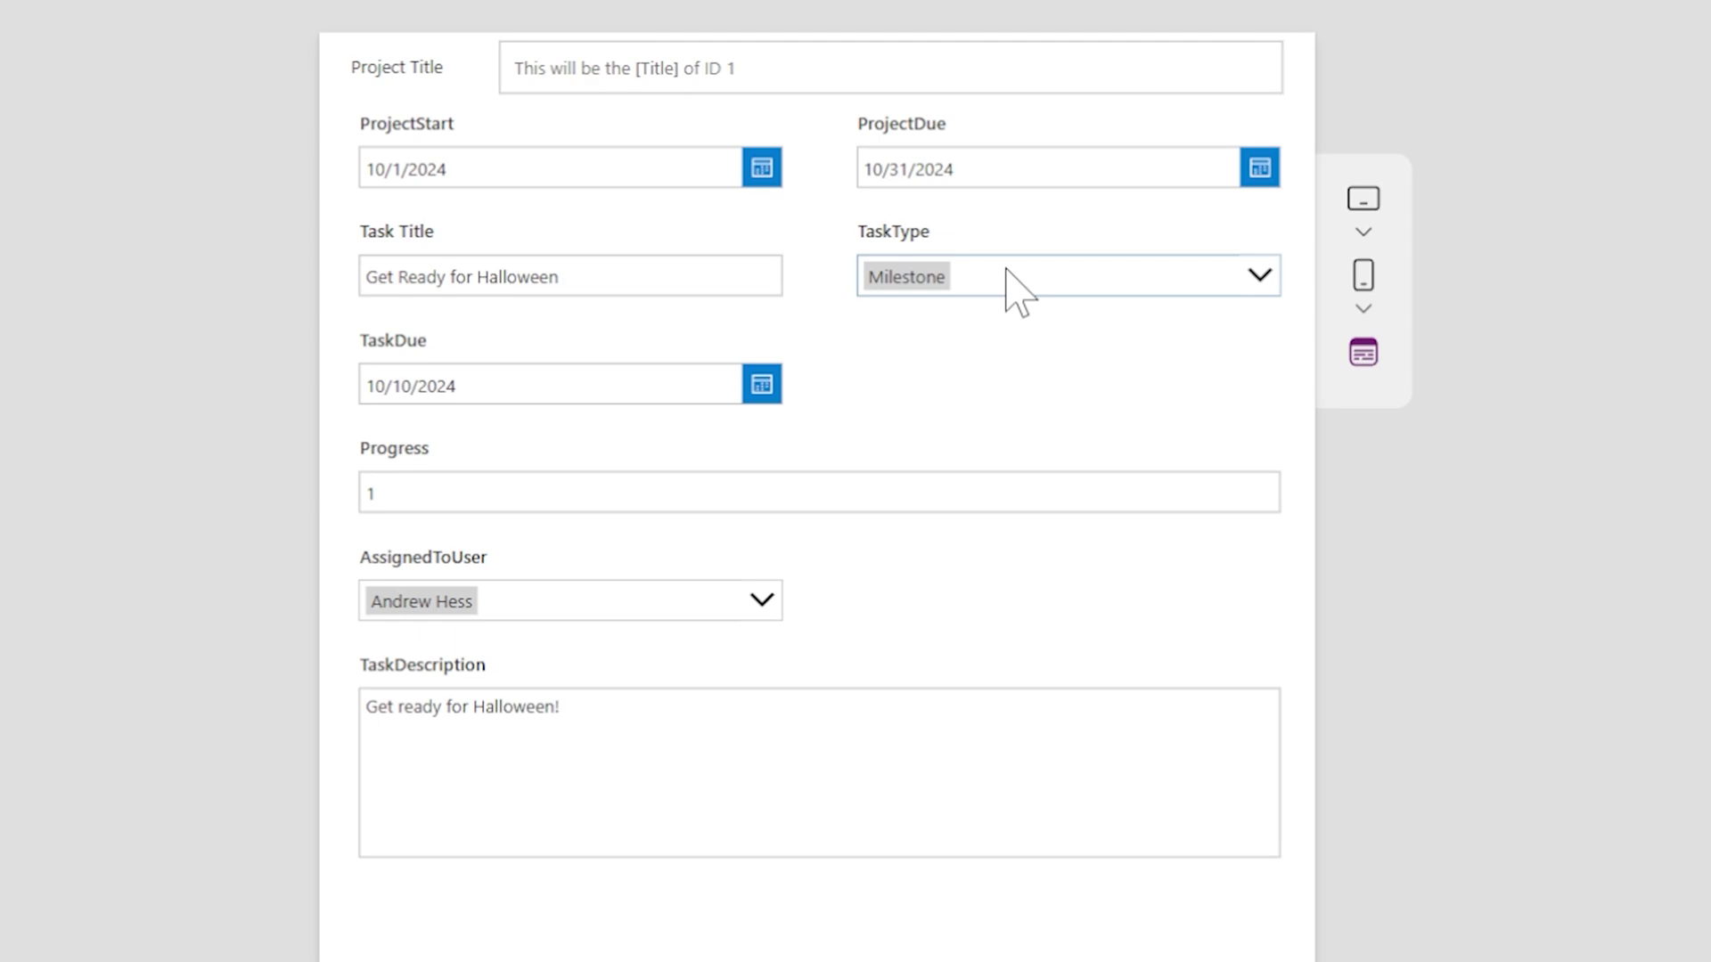
left_click(1007, 276)
left_click(922, 383)
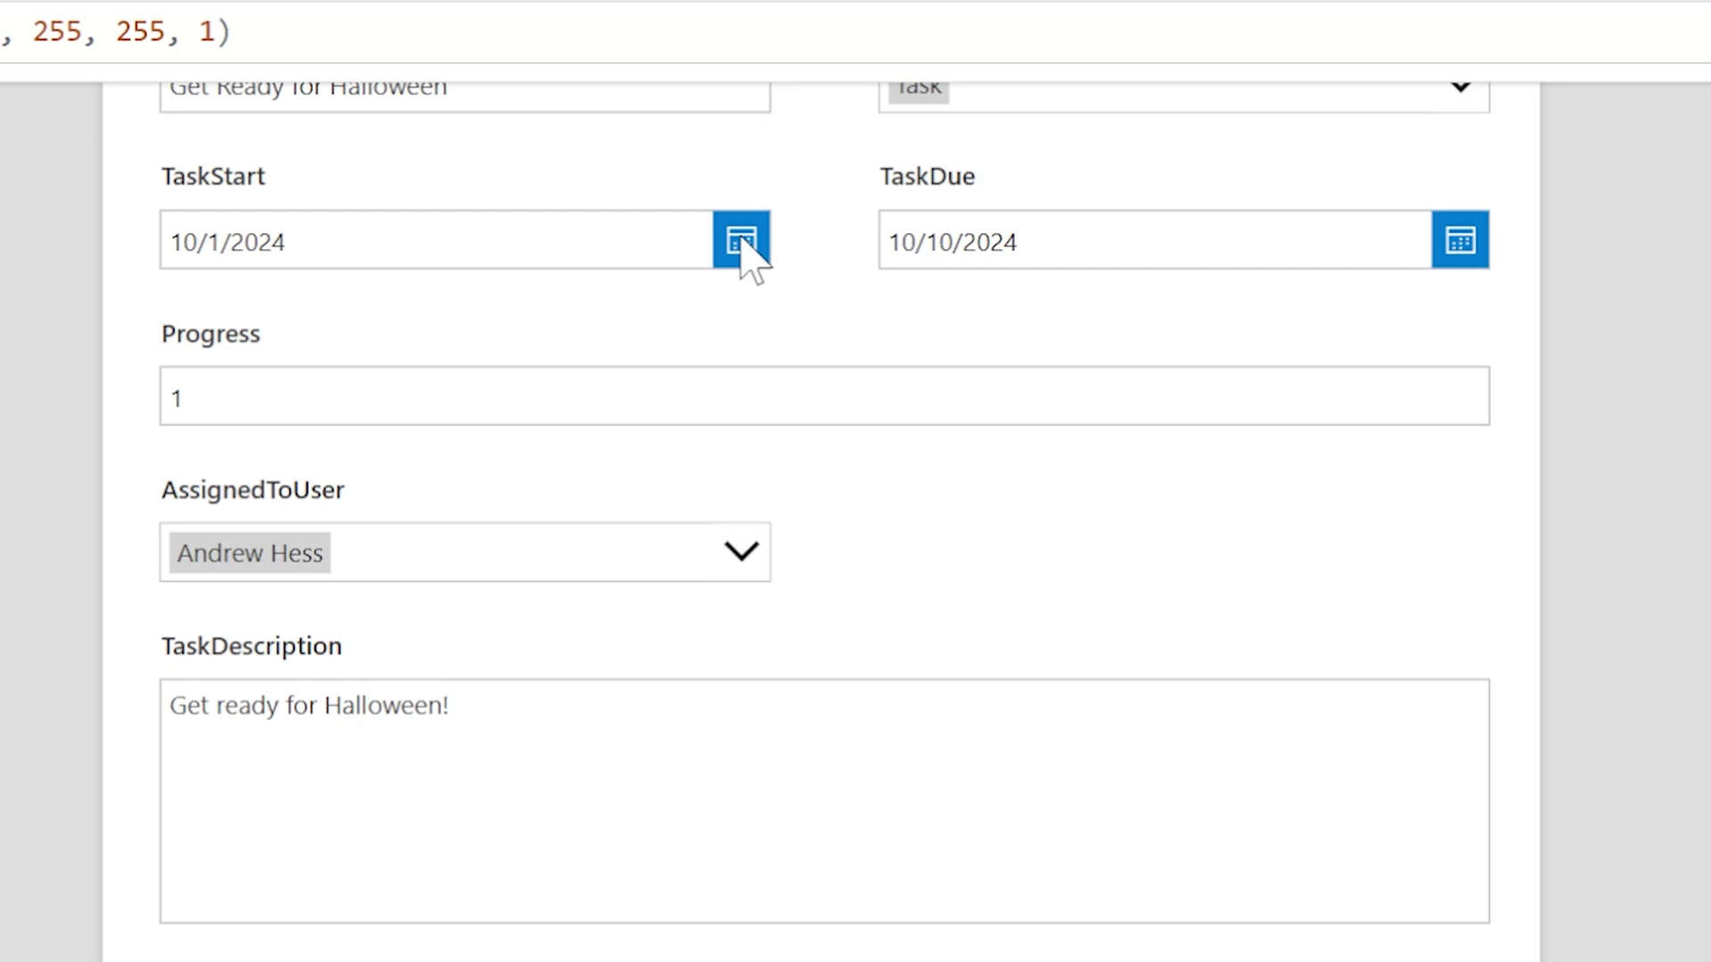
Widen the TaskStart and TaskDue cards so that each spans the full width of the form.
scroll(745, 259, "up", 3)
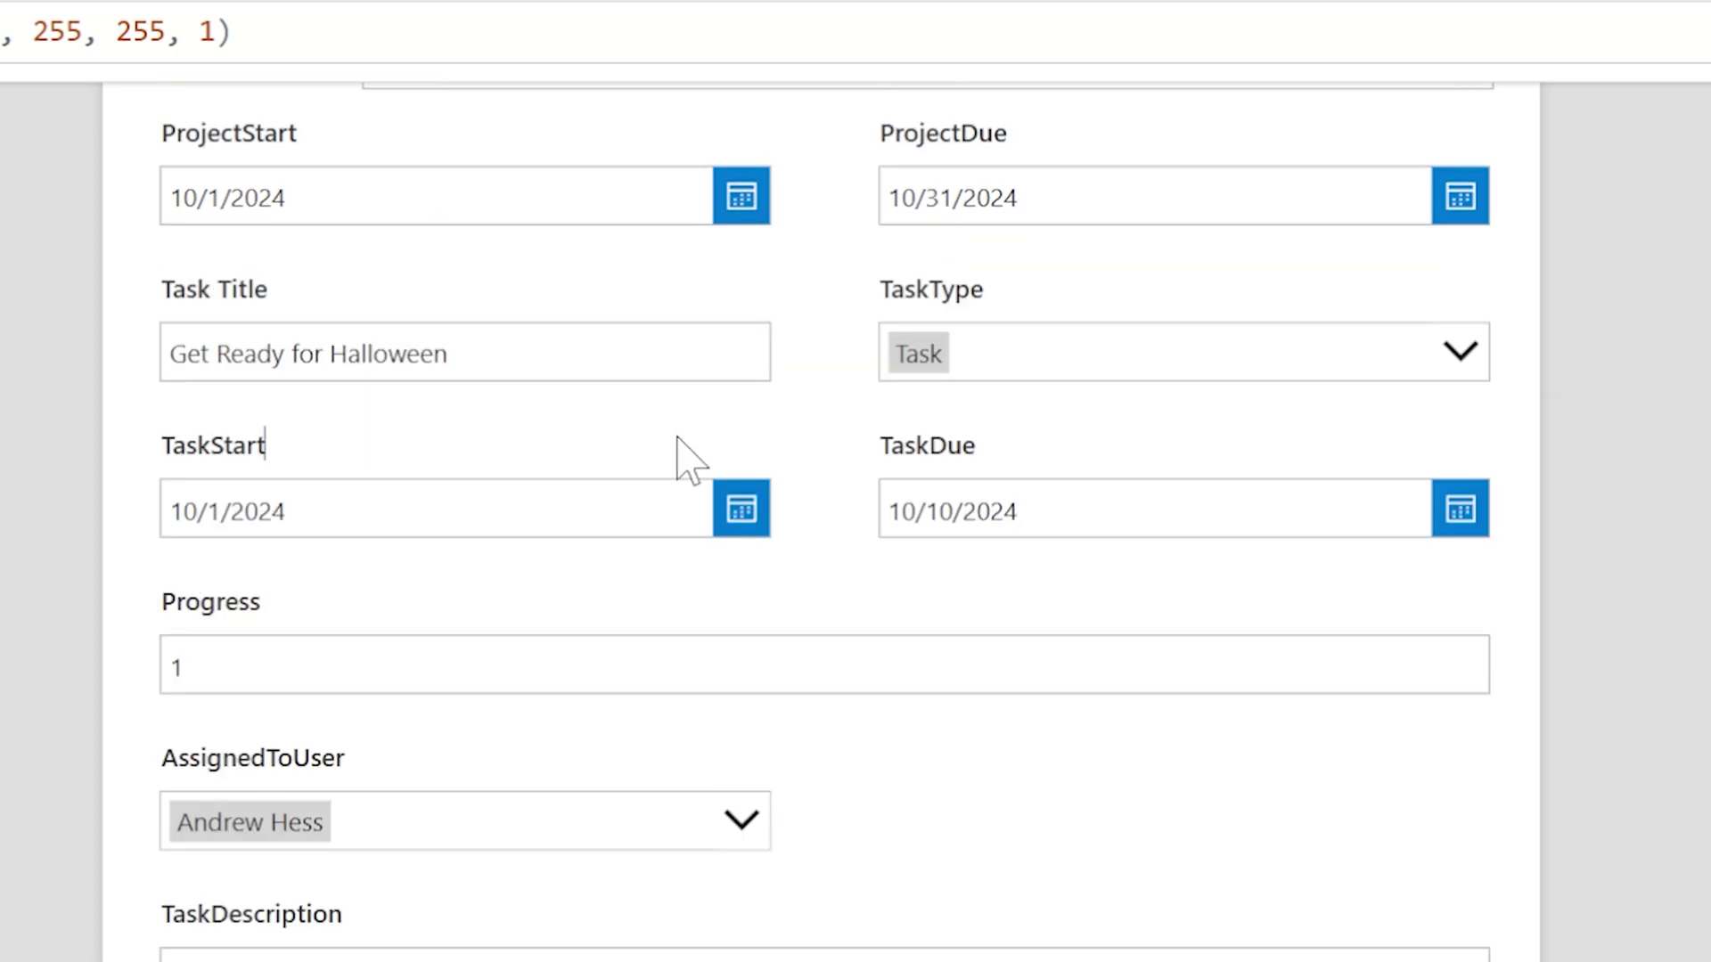
left_click(704, 459)
left_click_drag(819, 477, 1527, 490)
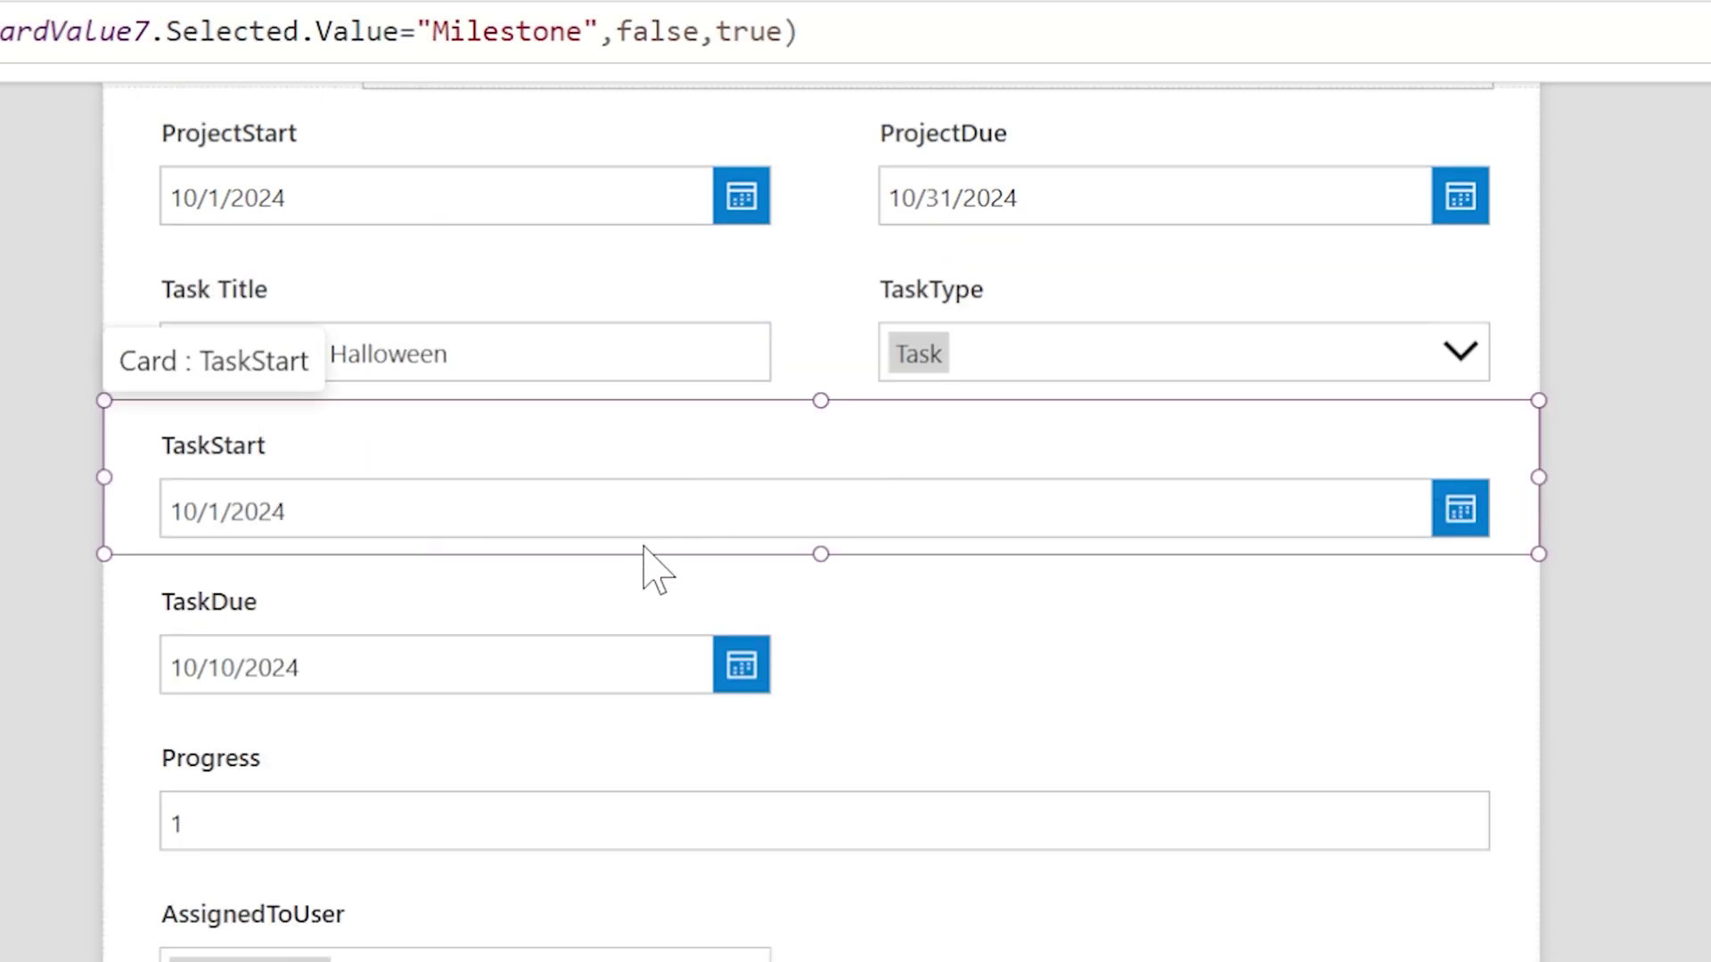
left_click(700, 588)
left_click_drag(819, 634, 1497, 643)
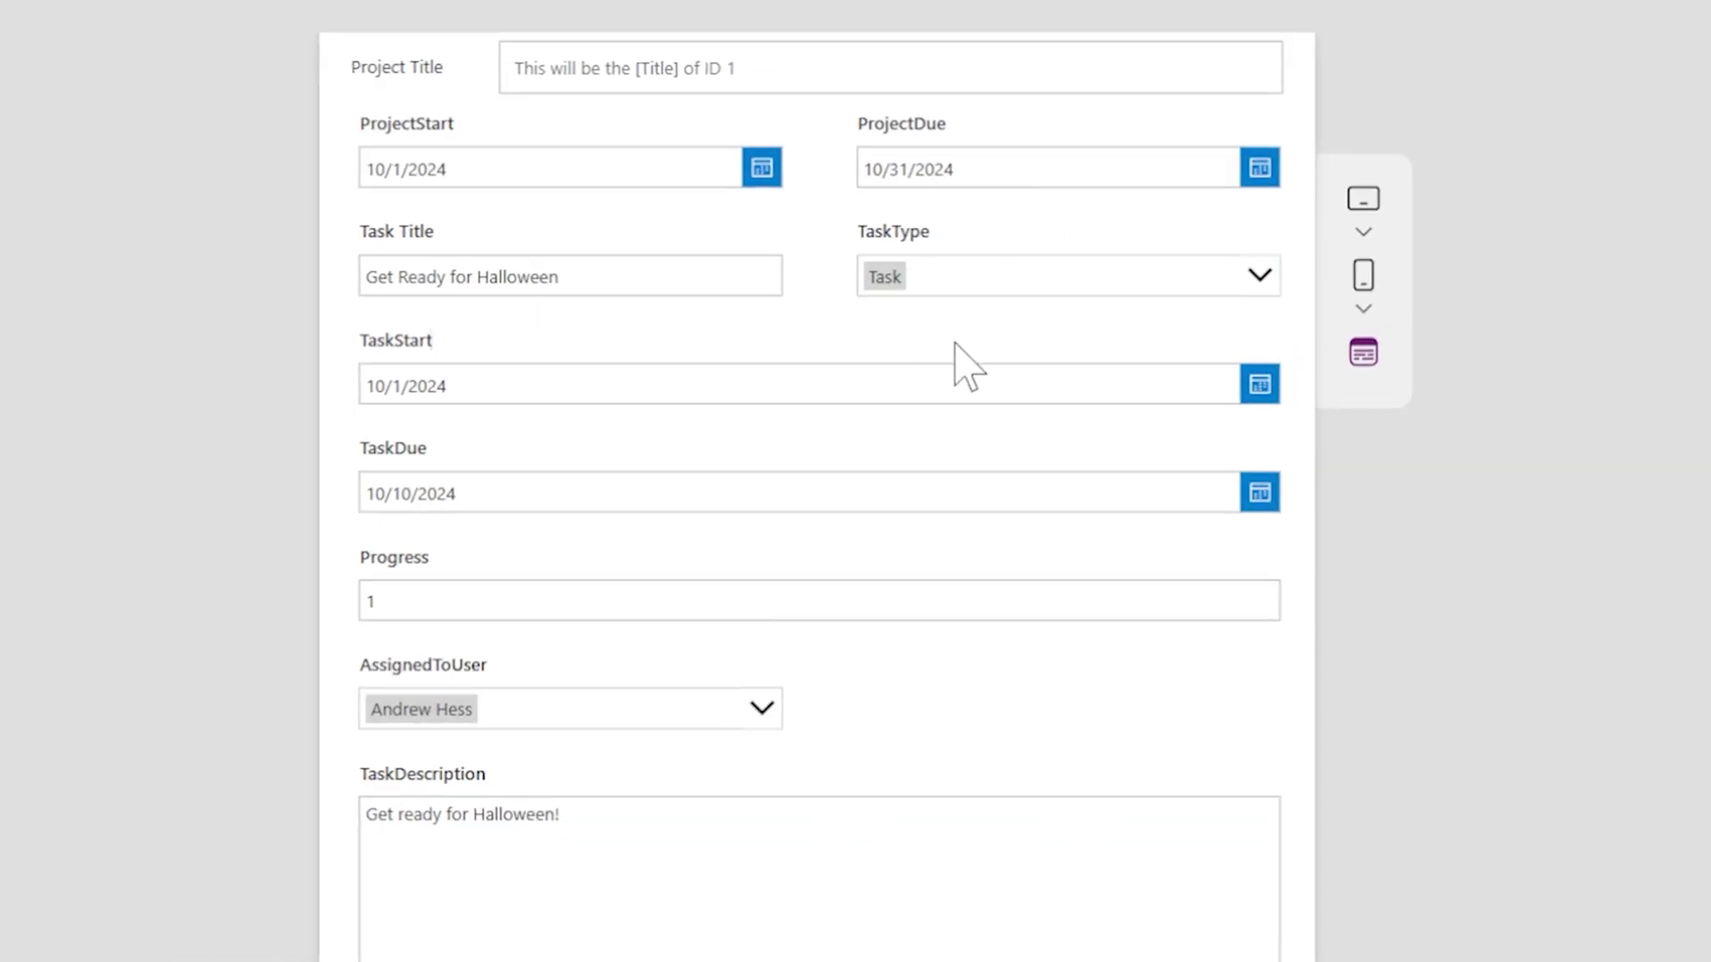
Test the widened layout in preview: switch TaskType to Milestone, set TaskDue to 10/9/2024, and switch TaskType back to Task.
left_click(922, 278)
left_click(927, 441)
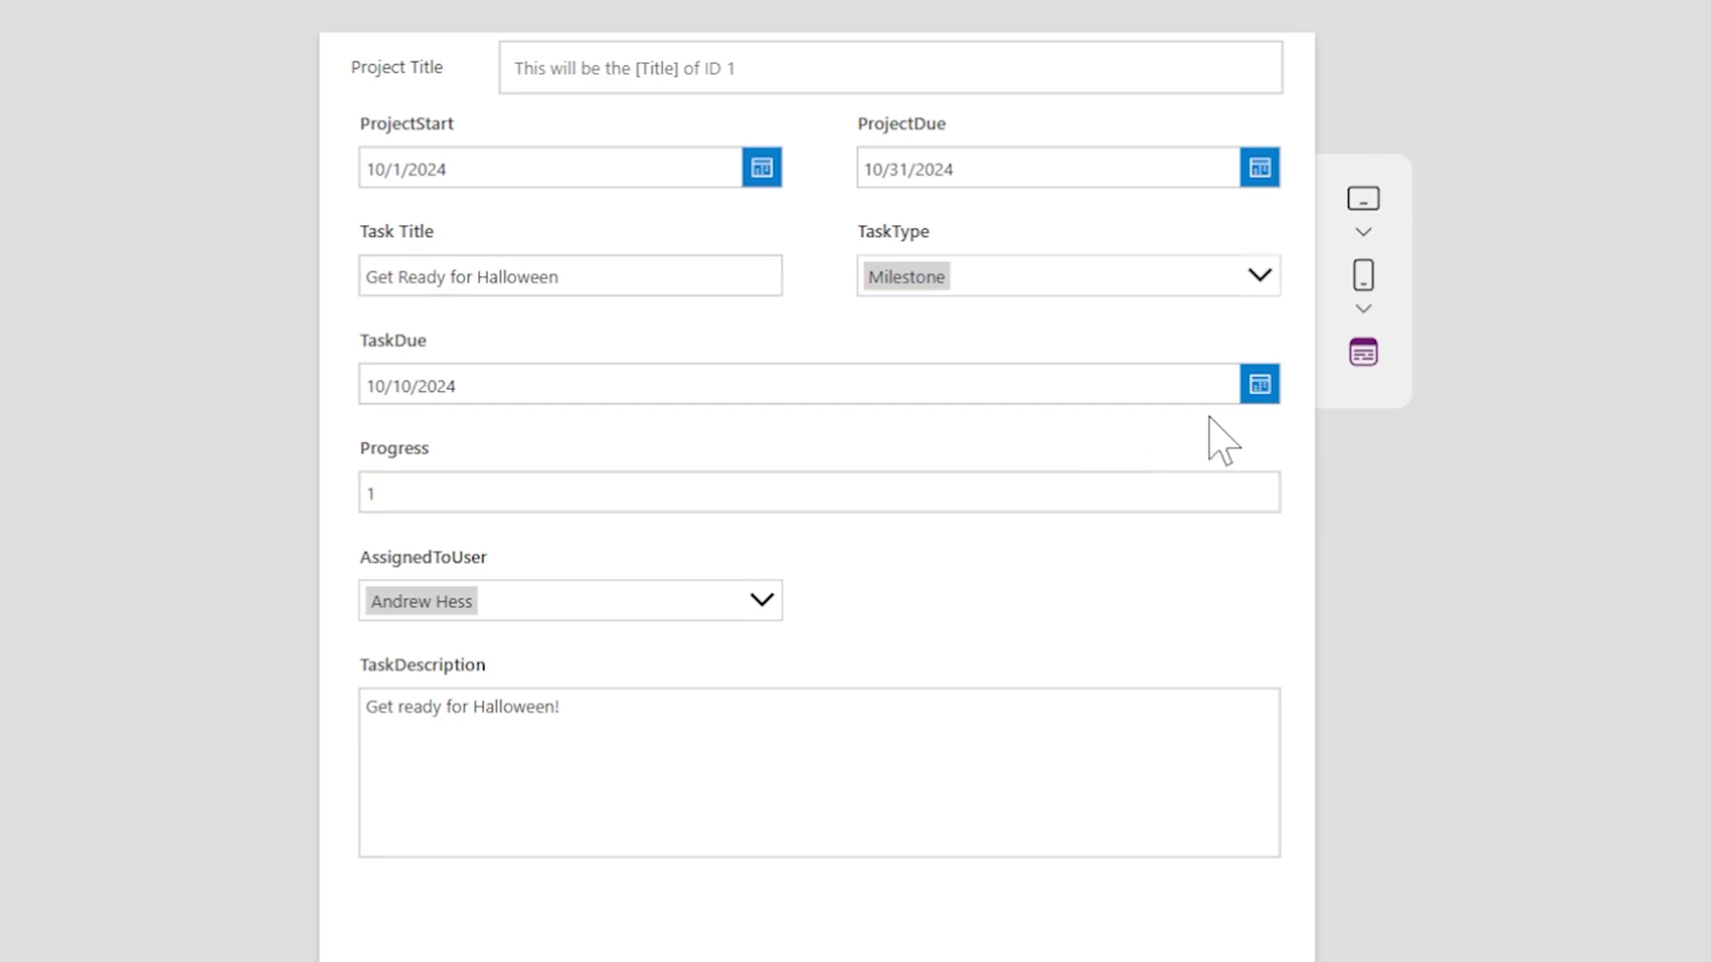
left_click(1259, 385)
left_click(583, 813)
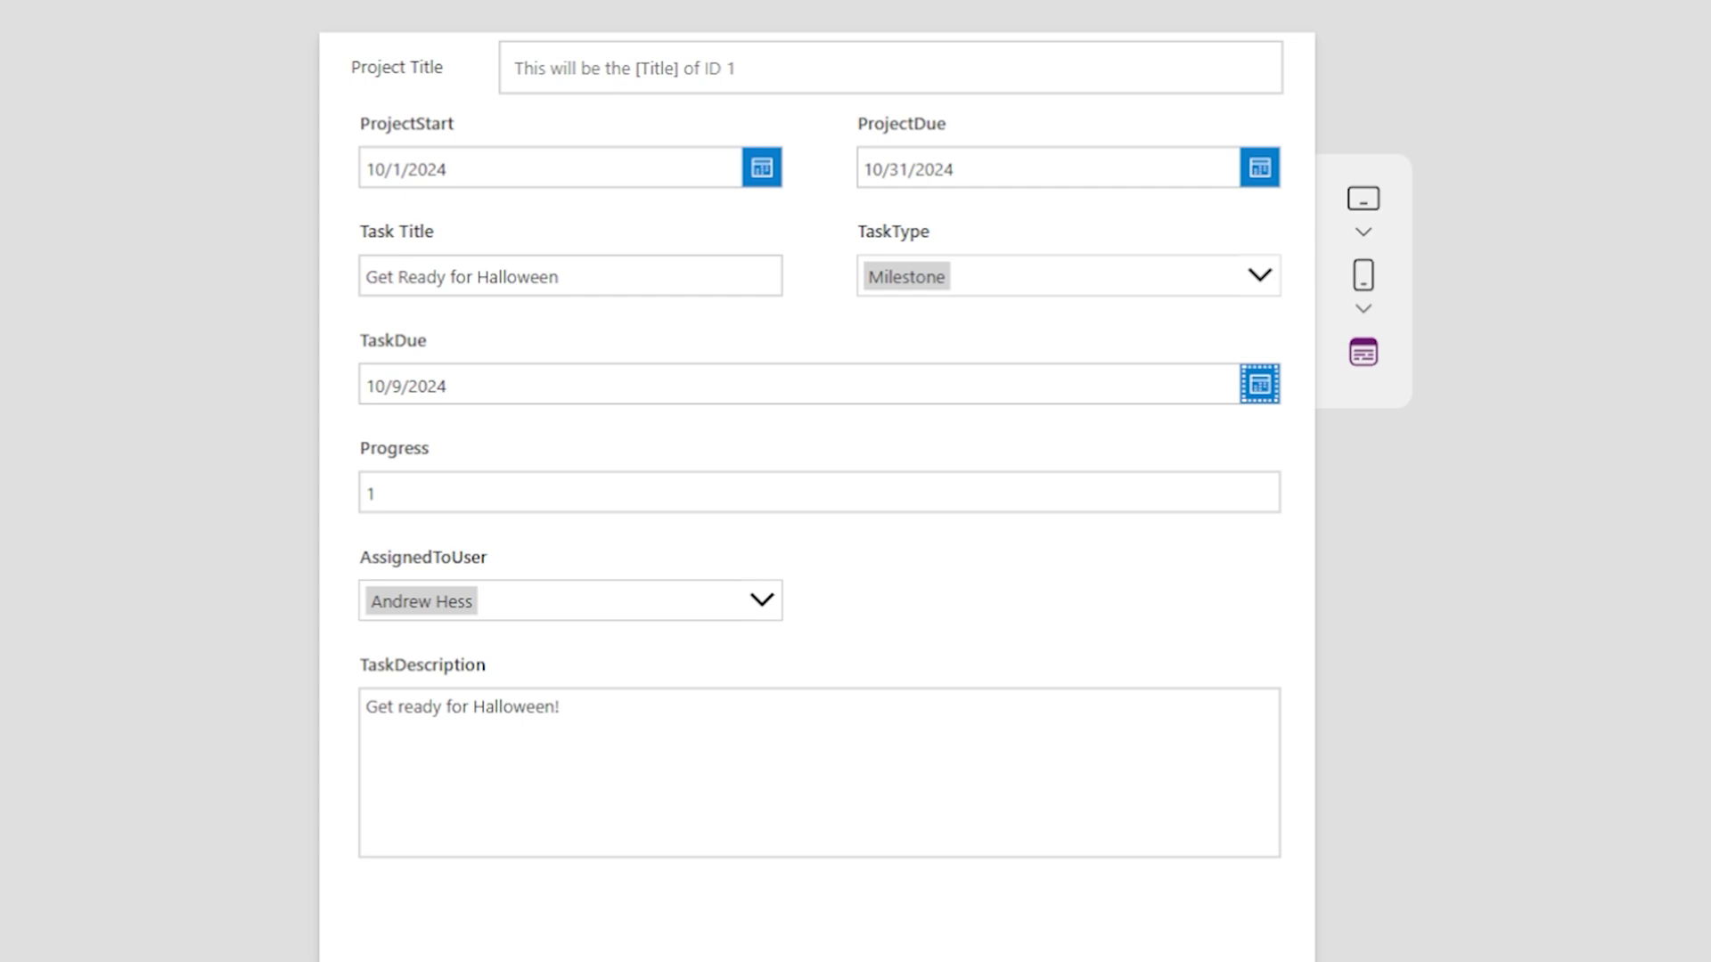
left_click(952, 287)
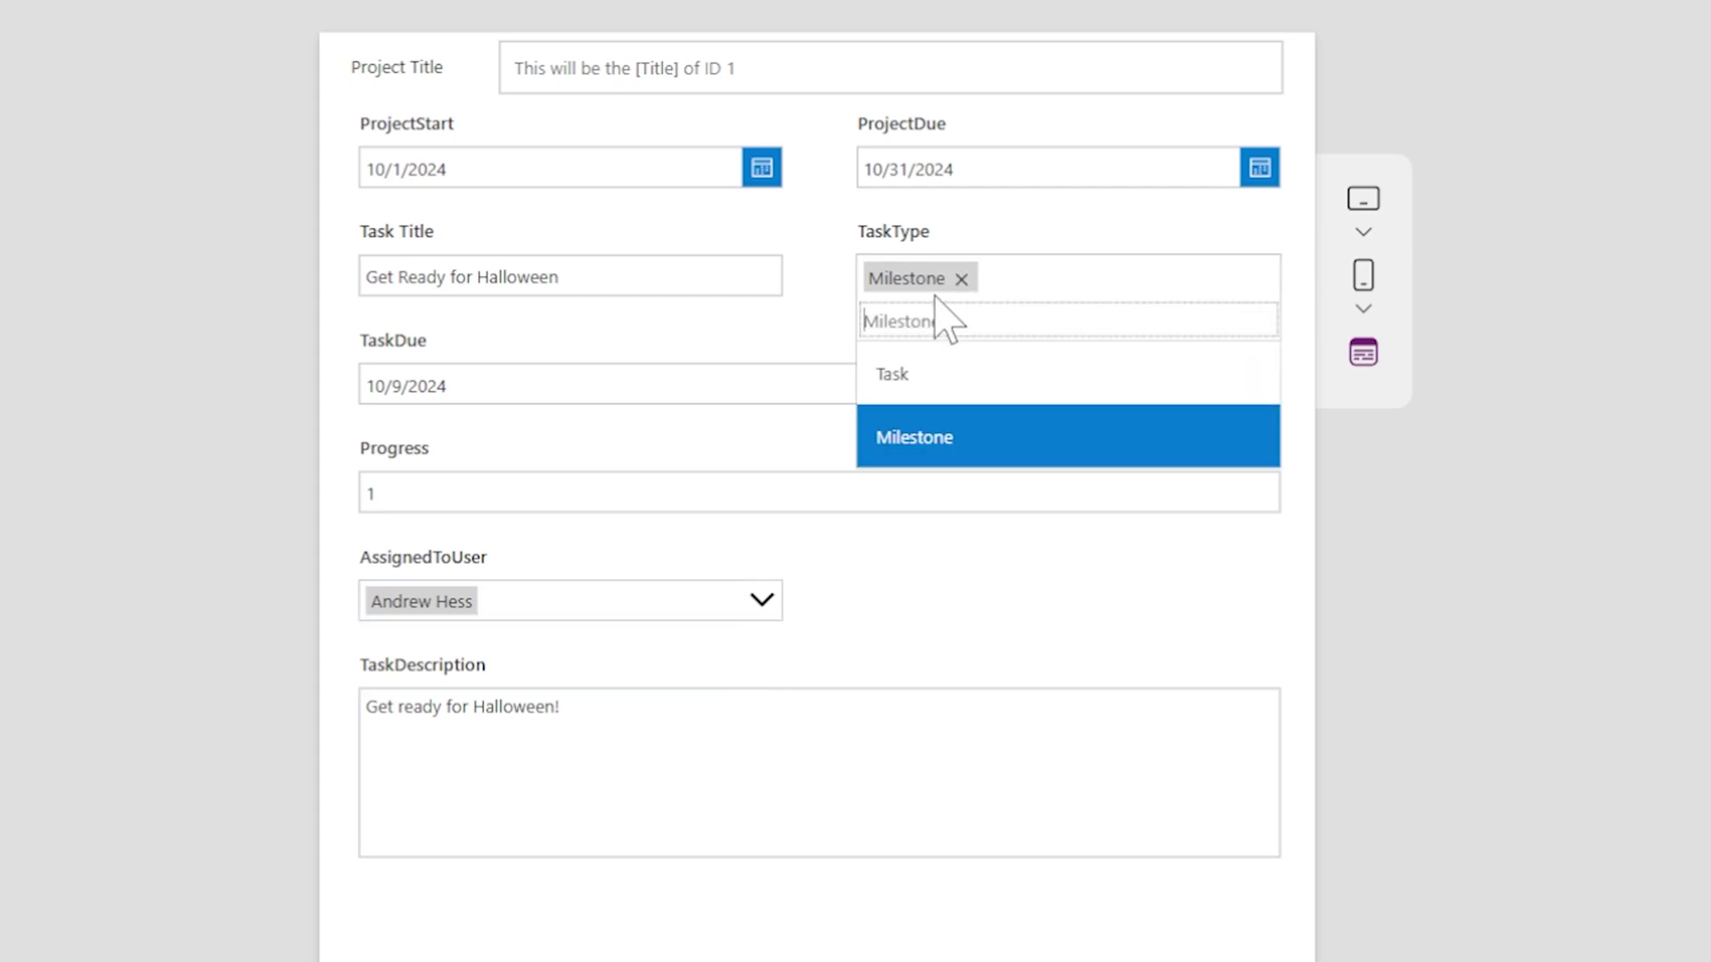
left_click(909, 371)
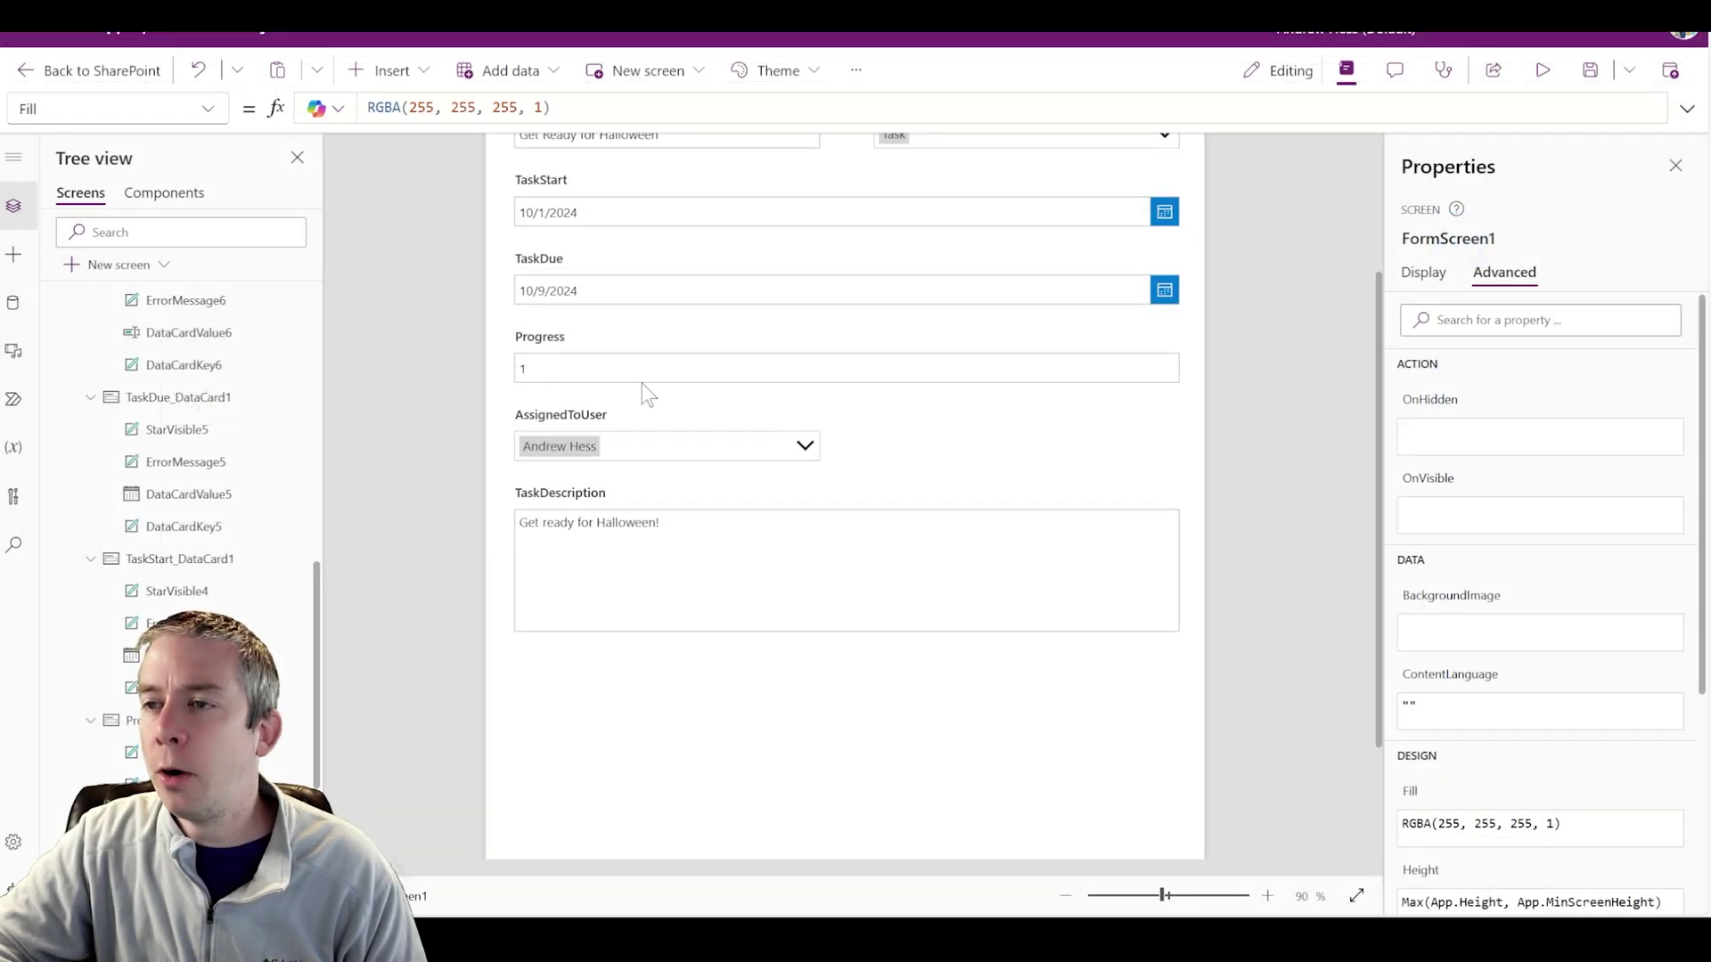
Insert a slider into the Progress card, unlocking the data card to allow the addition.
left_click(522, 613)
left_click(515, 608)
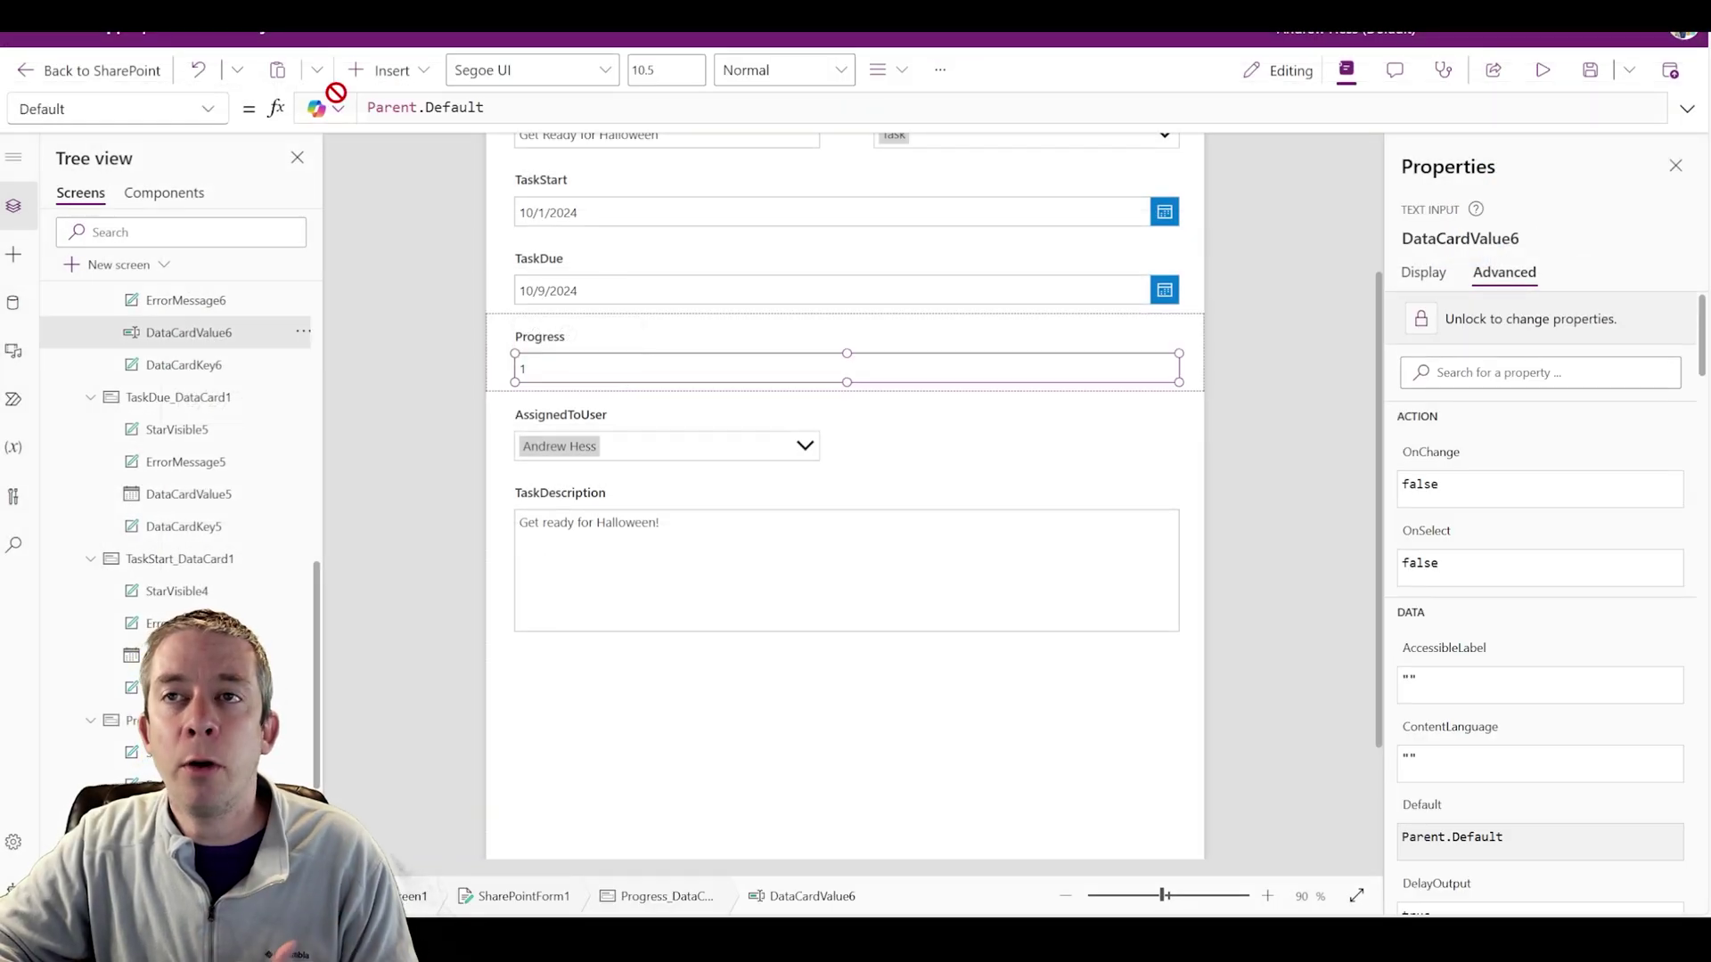
left_click(385, 69)
scroll(385, 233, "down", 1)
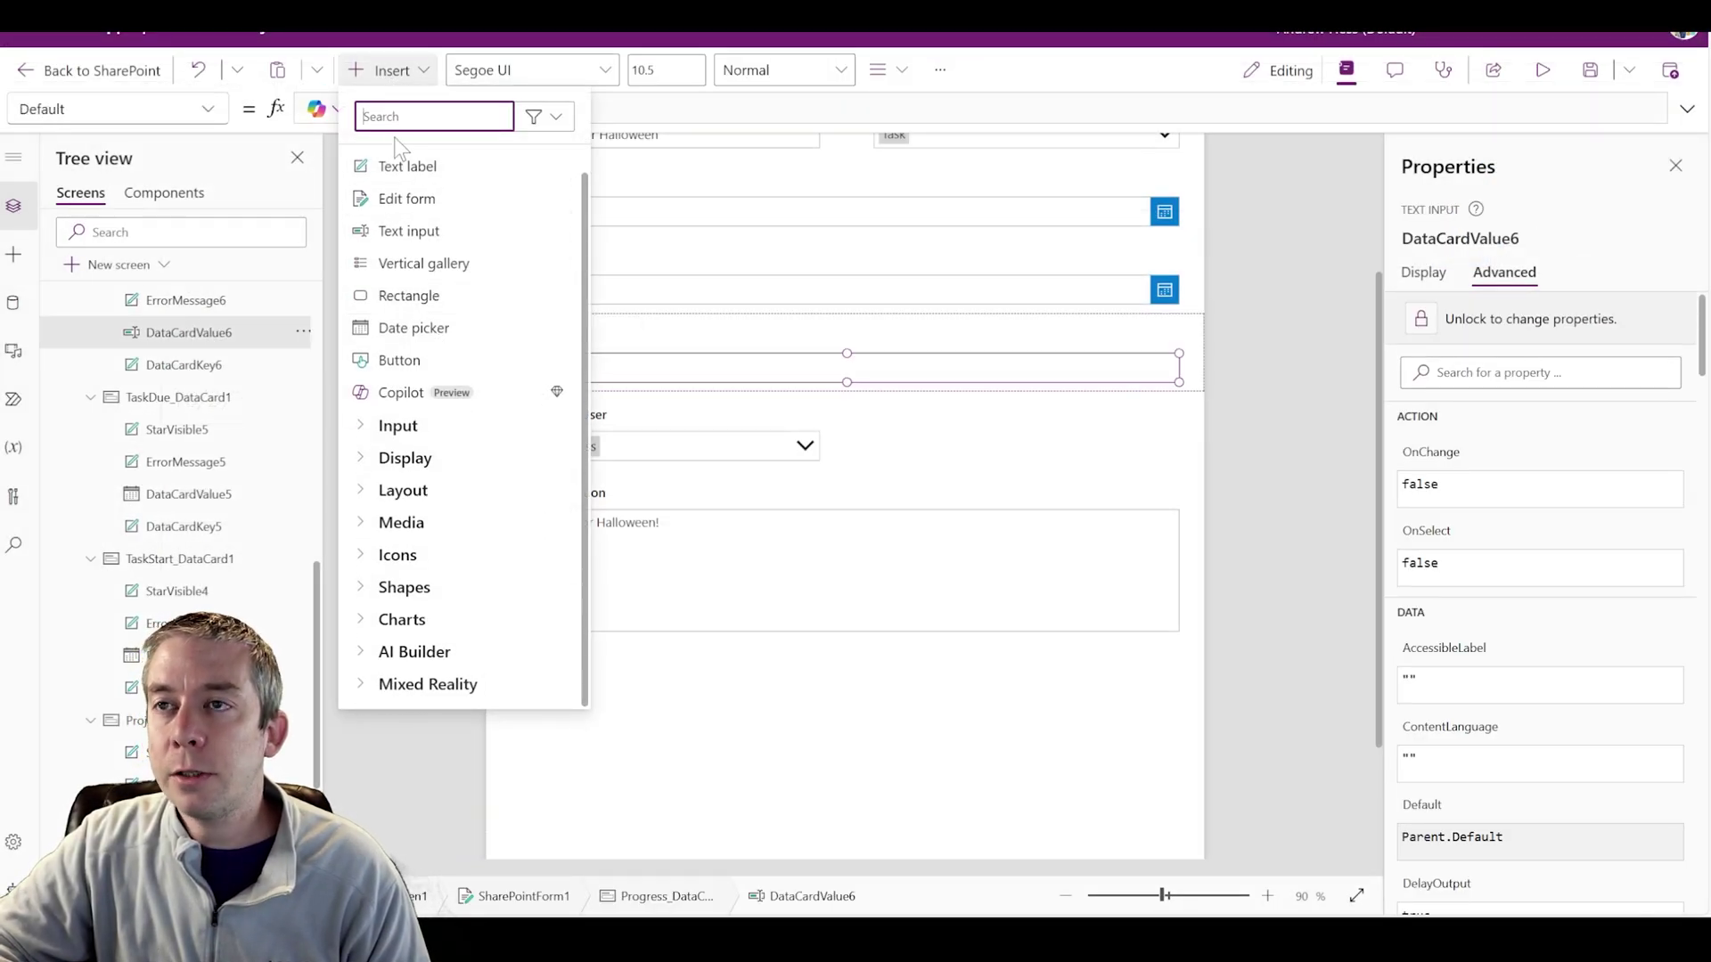
type("slider")
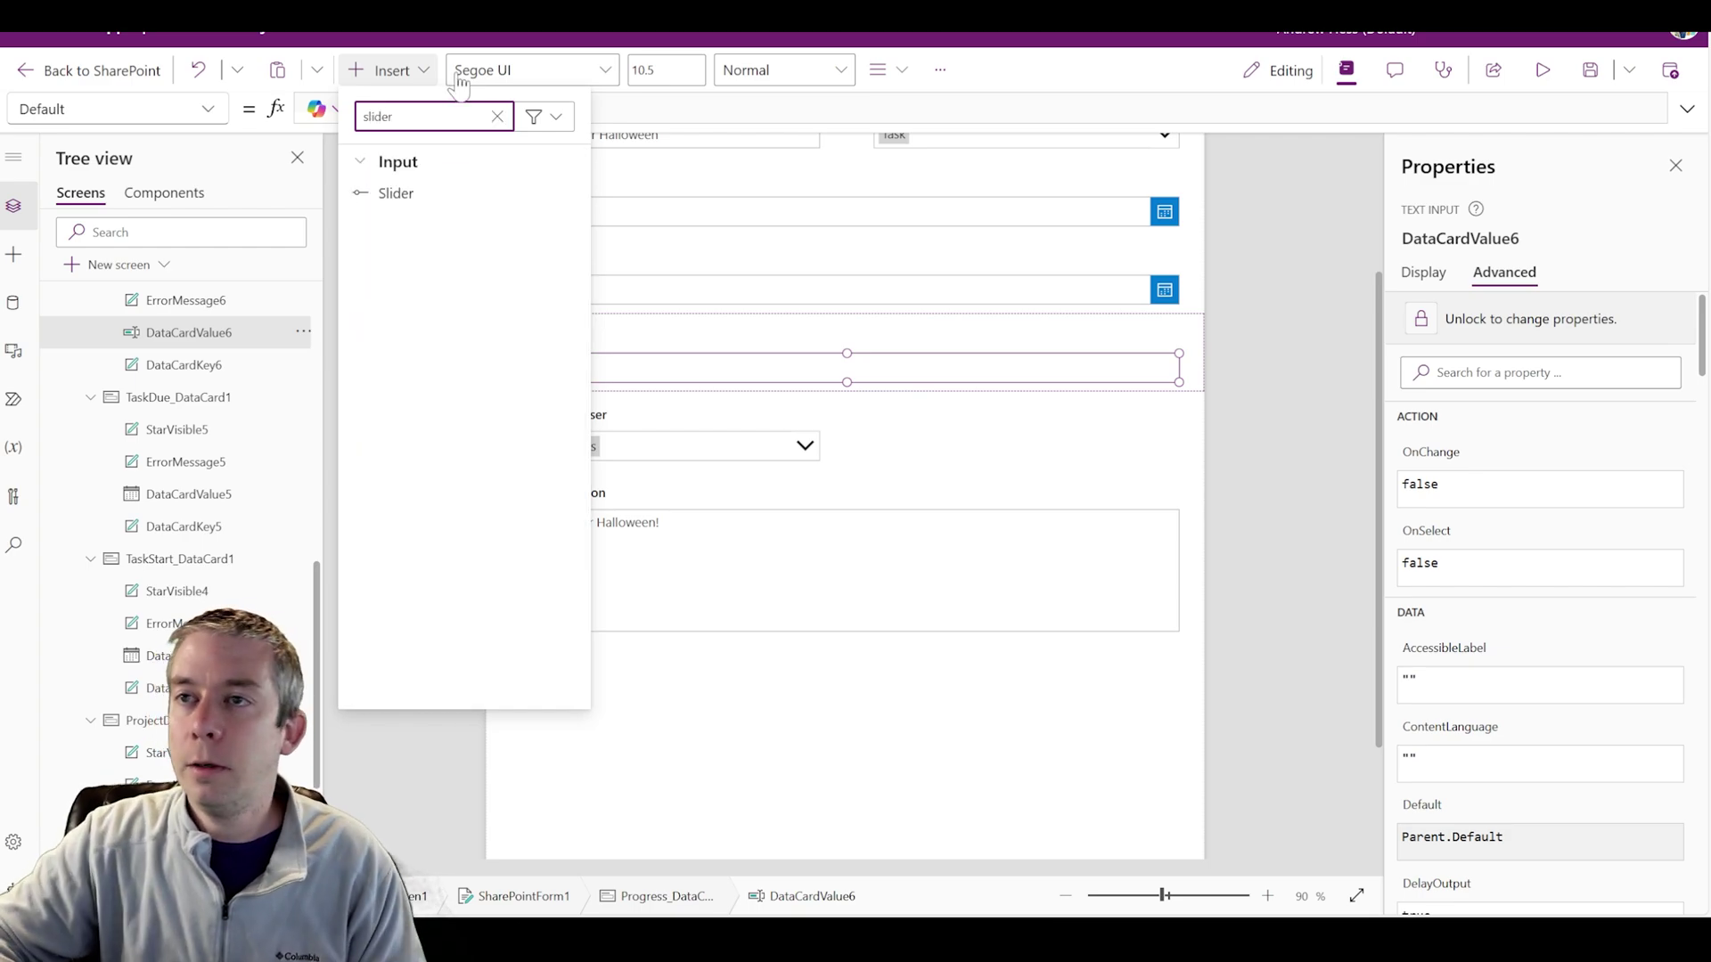
left_click(410, 187)
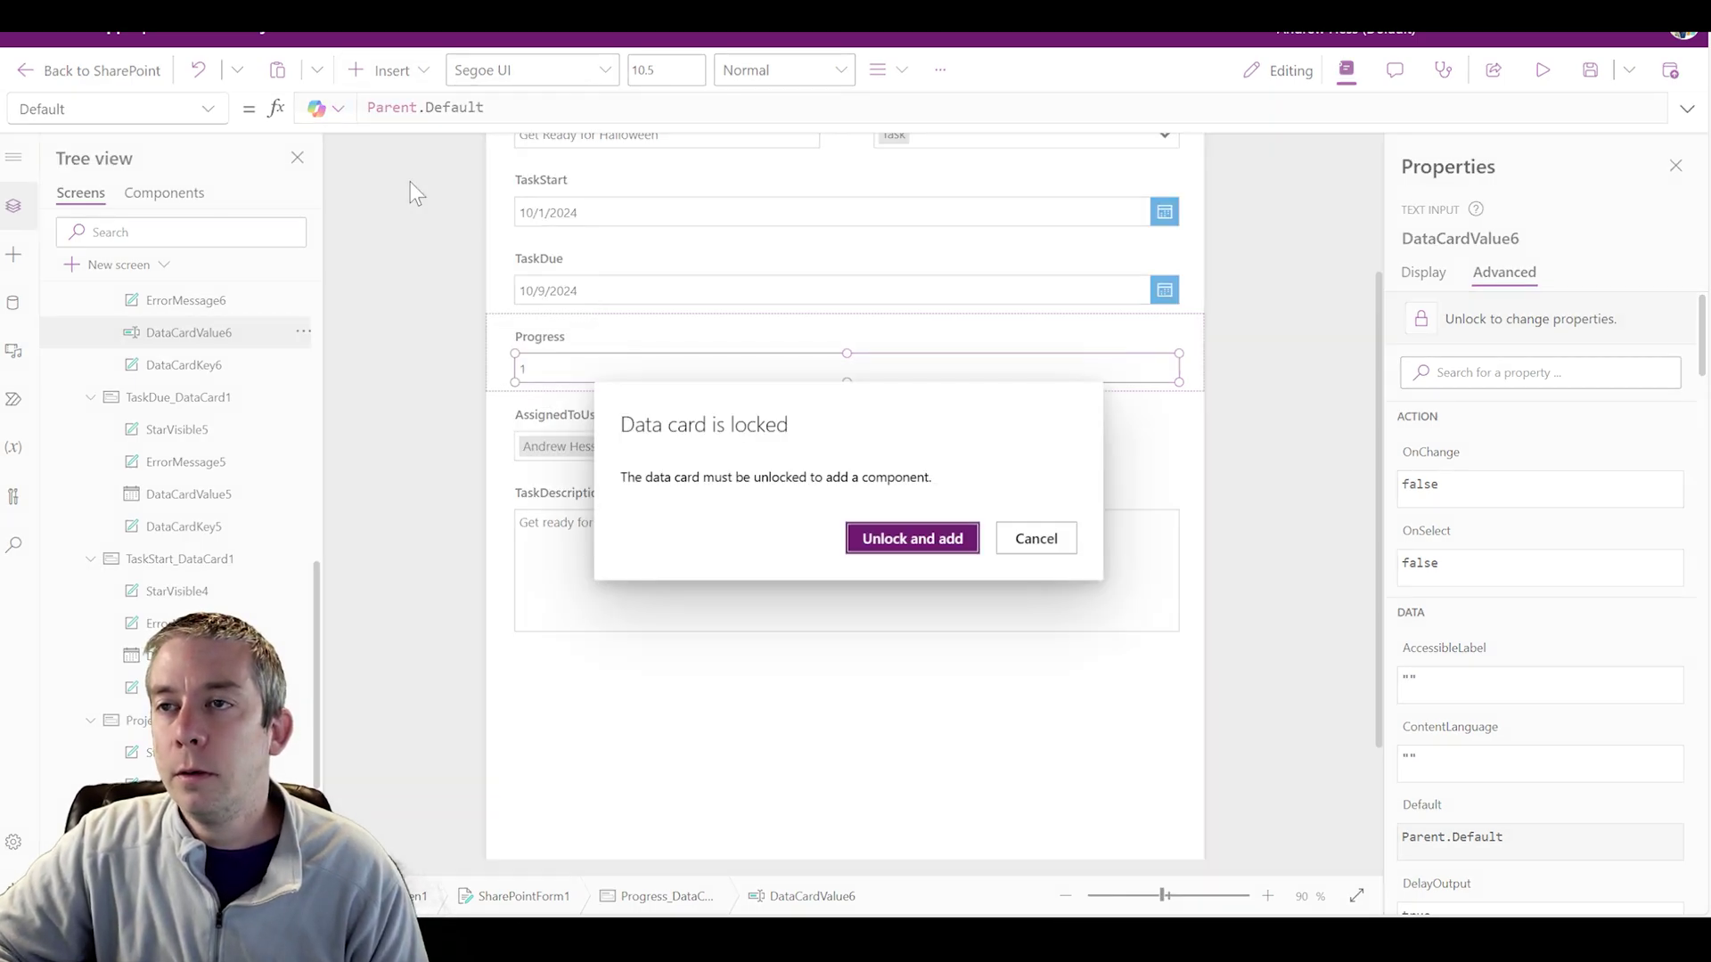
left_click(893, 545)
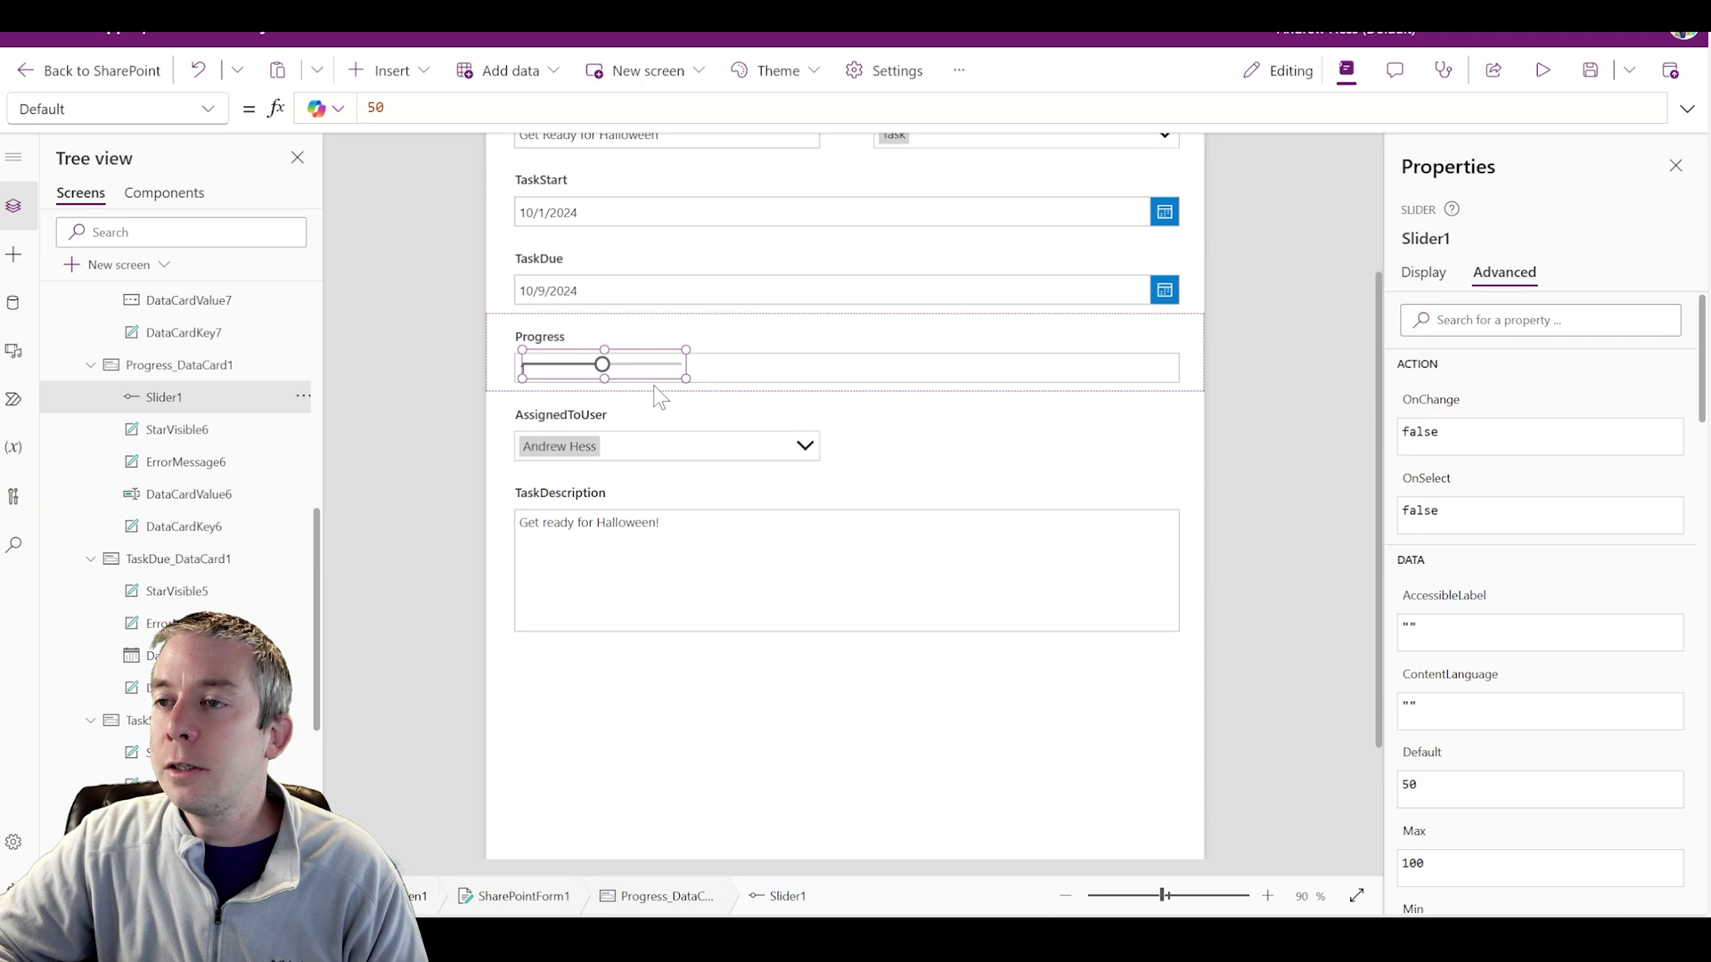
Move the slider up beside the Progress label, above the card's text input.
left_click_drag(626, 374, 713, 350)
left_click(784, 330)
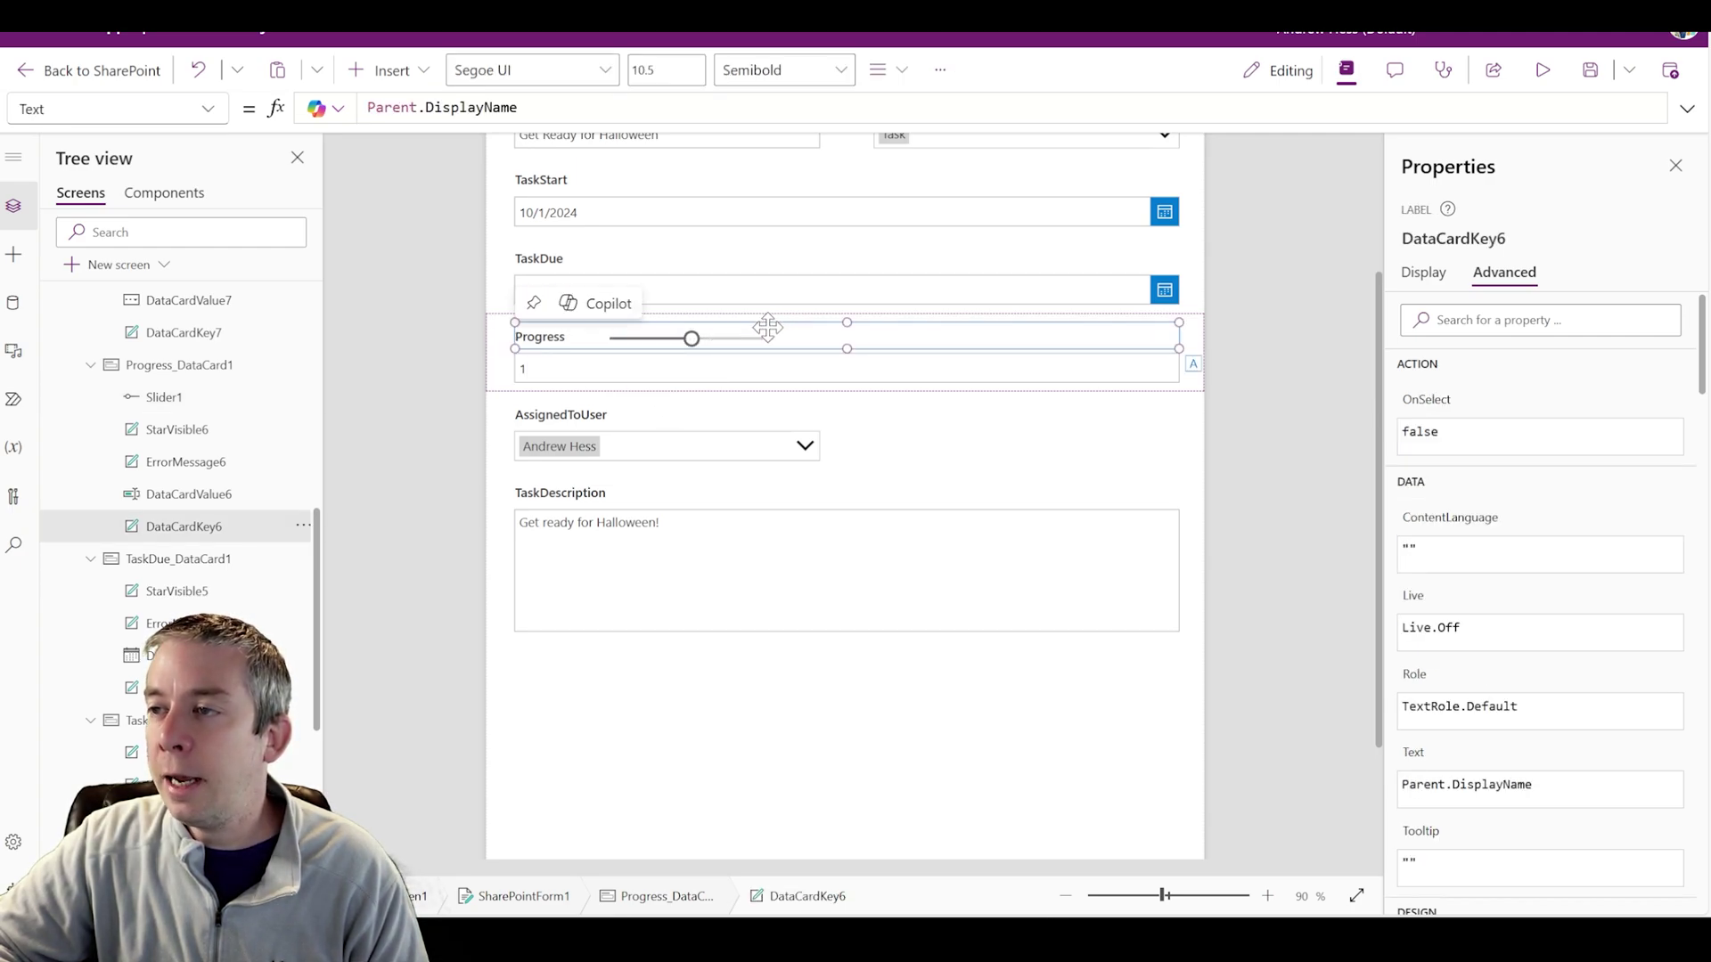
left_click(1258, 368)
left_click(694, 340)
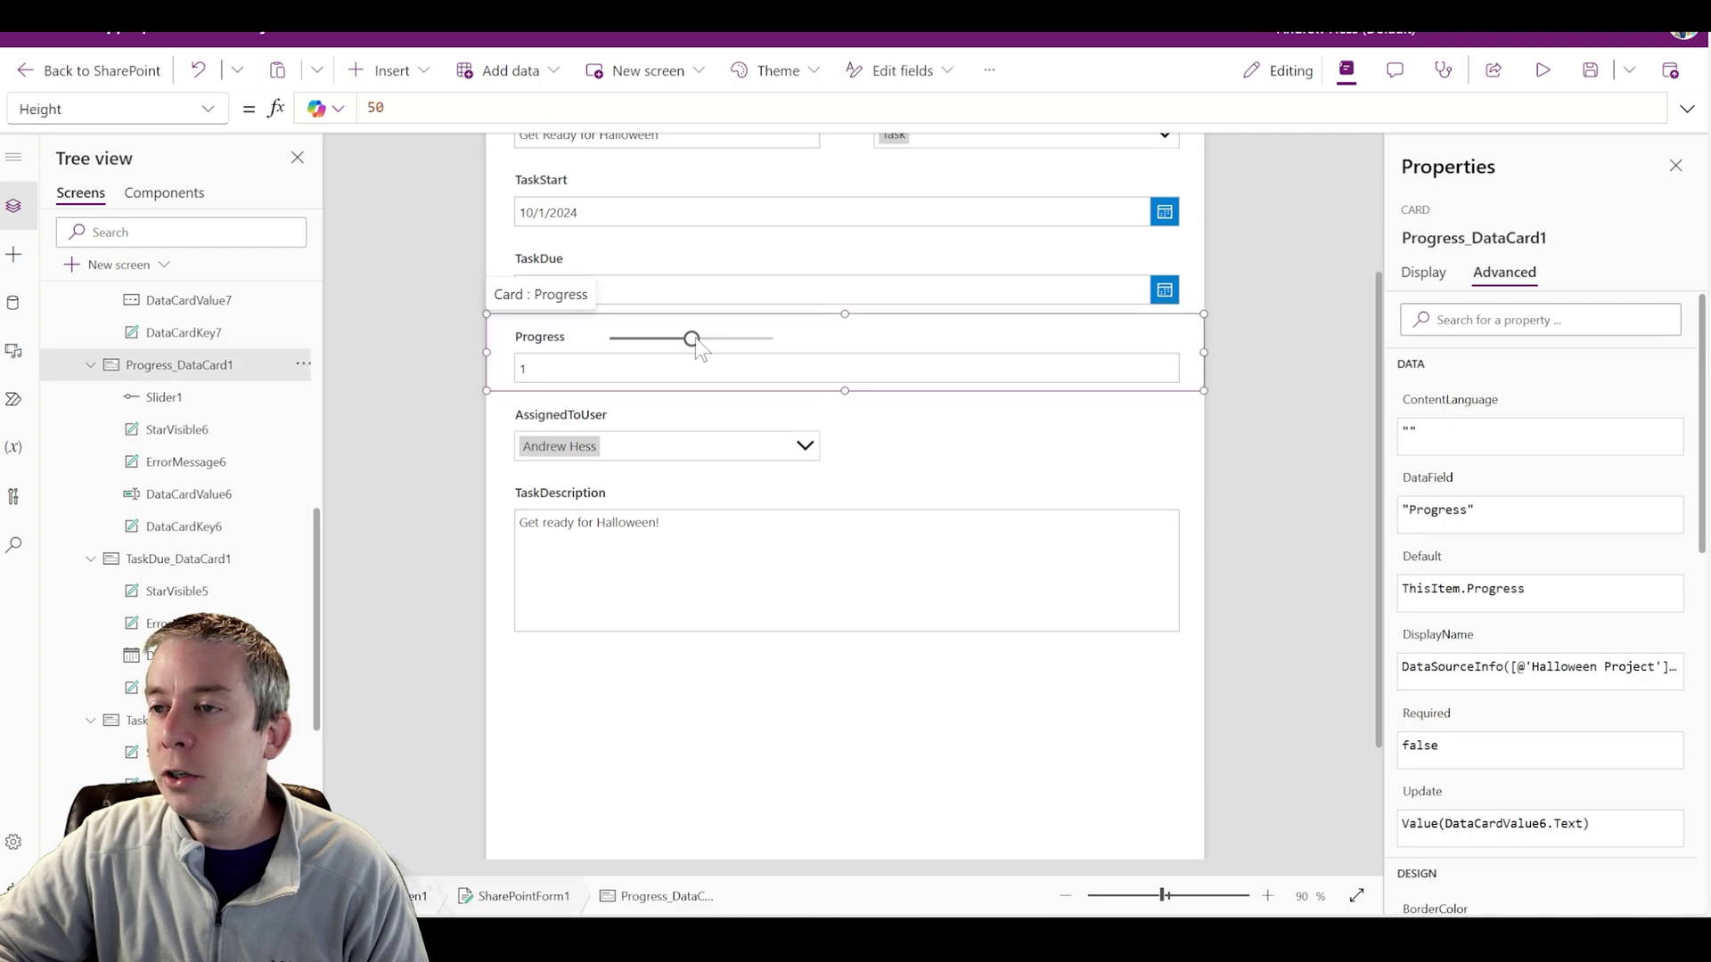
Delete the DataCardValue6 text input from the Progress card.
left_click(690, 343)
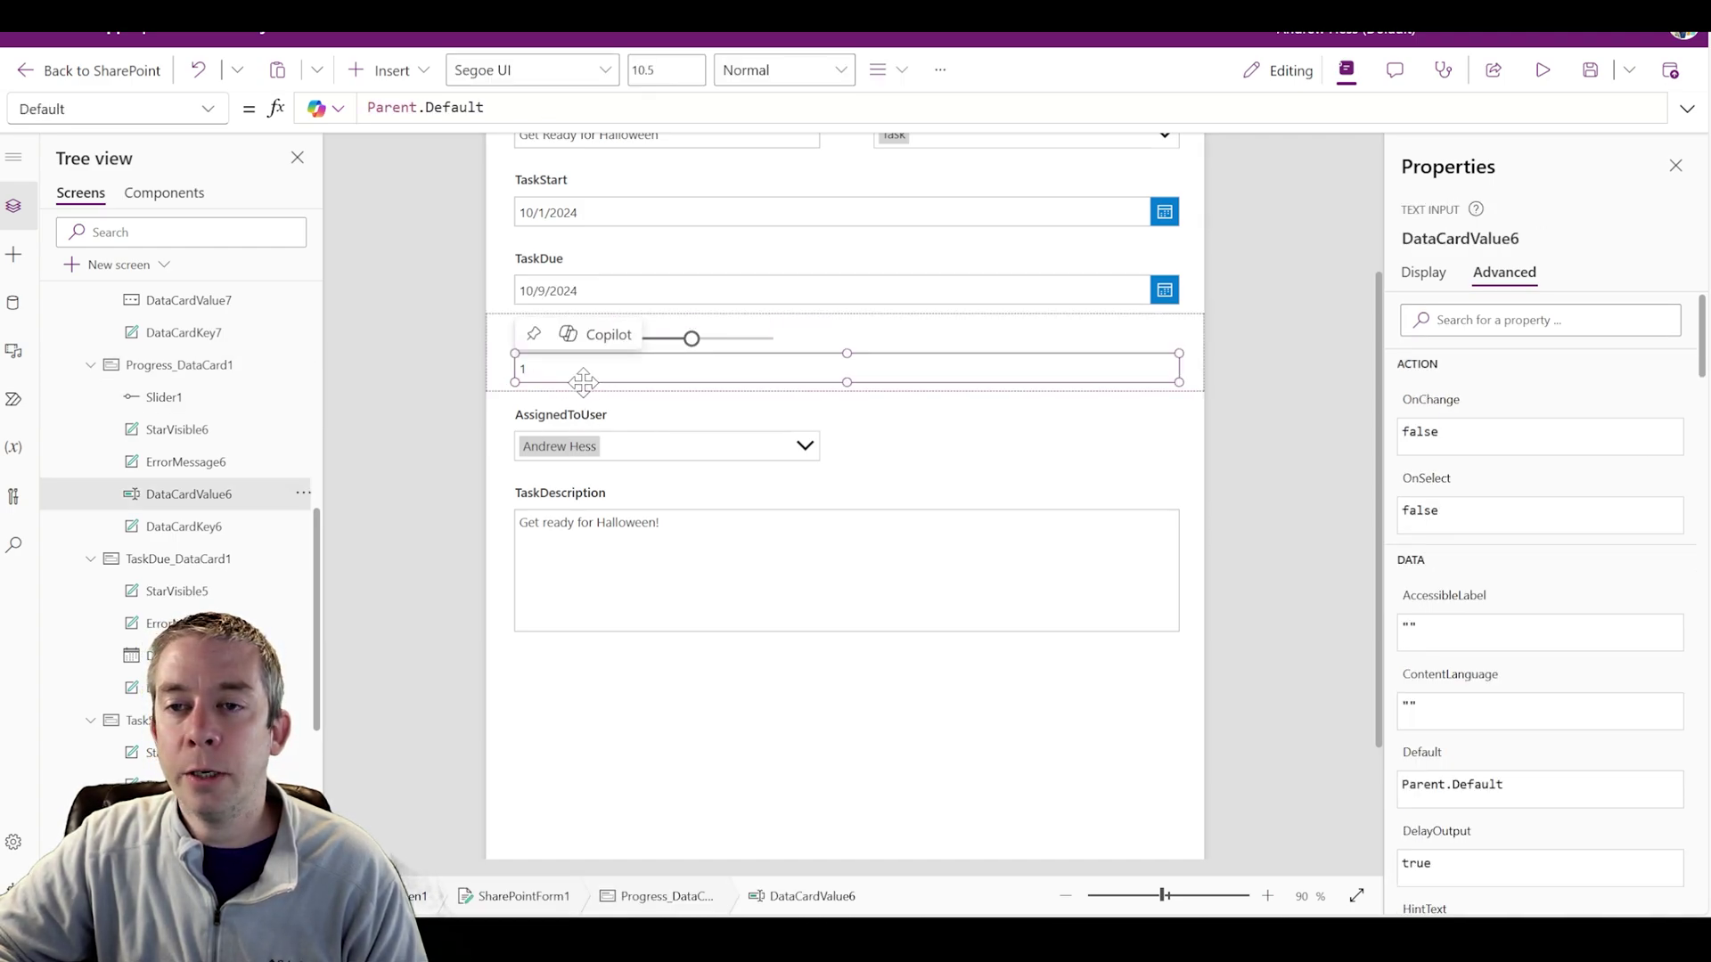
left_click(303, 495)
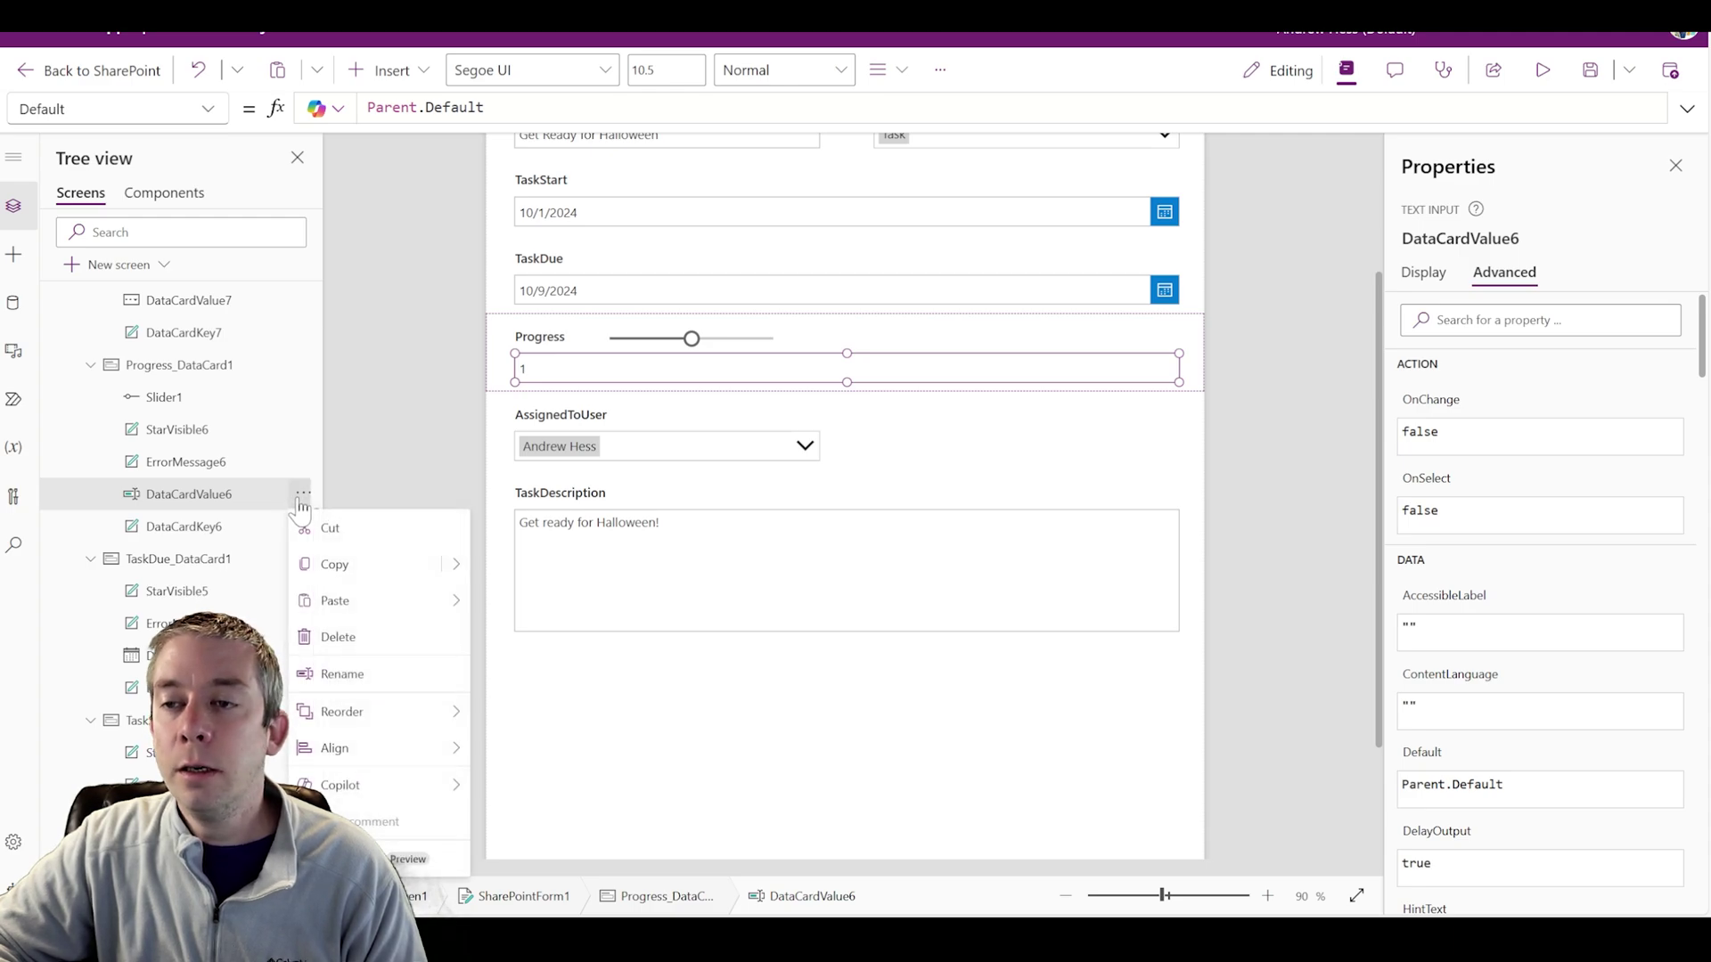
left_click(339, 644)
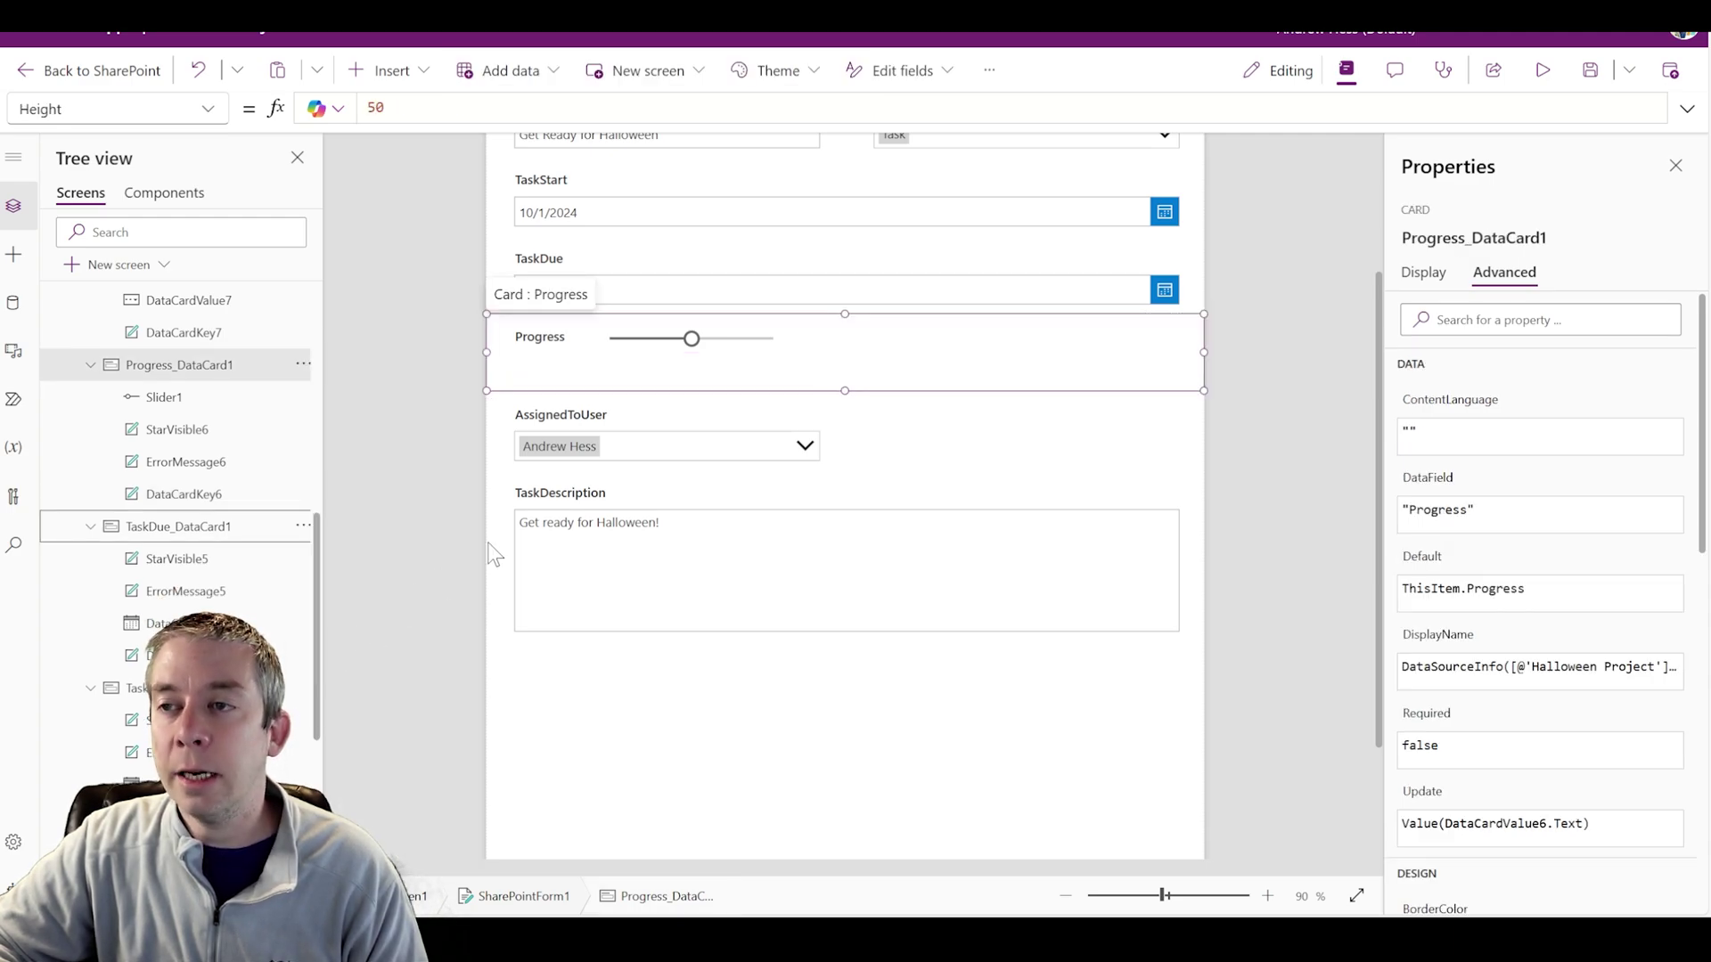
left_click(654, 337)
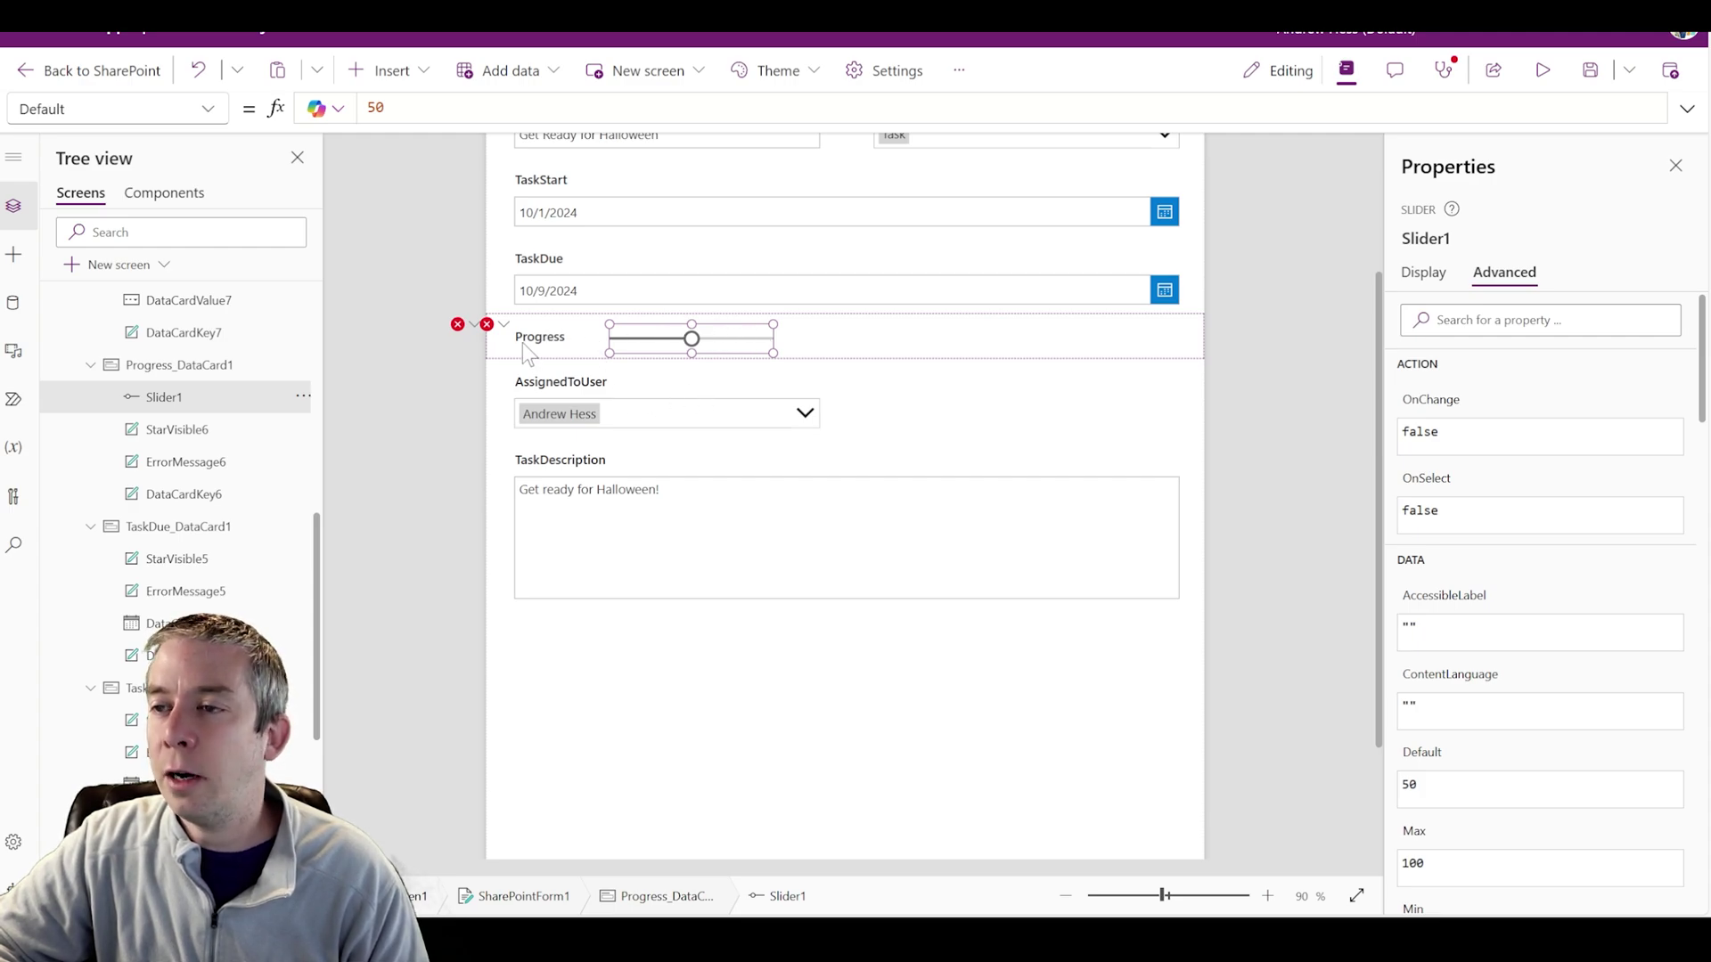
Fix the Y formula of ErrorMessage6 in the Progress card by setting it to Slider1.Y + Slider1.Height.
left_click(487, 324)
left_click(557, 351)
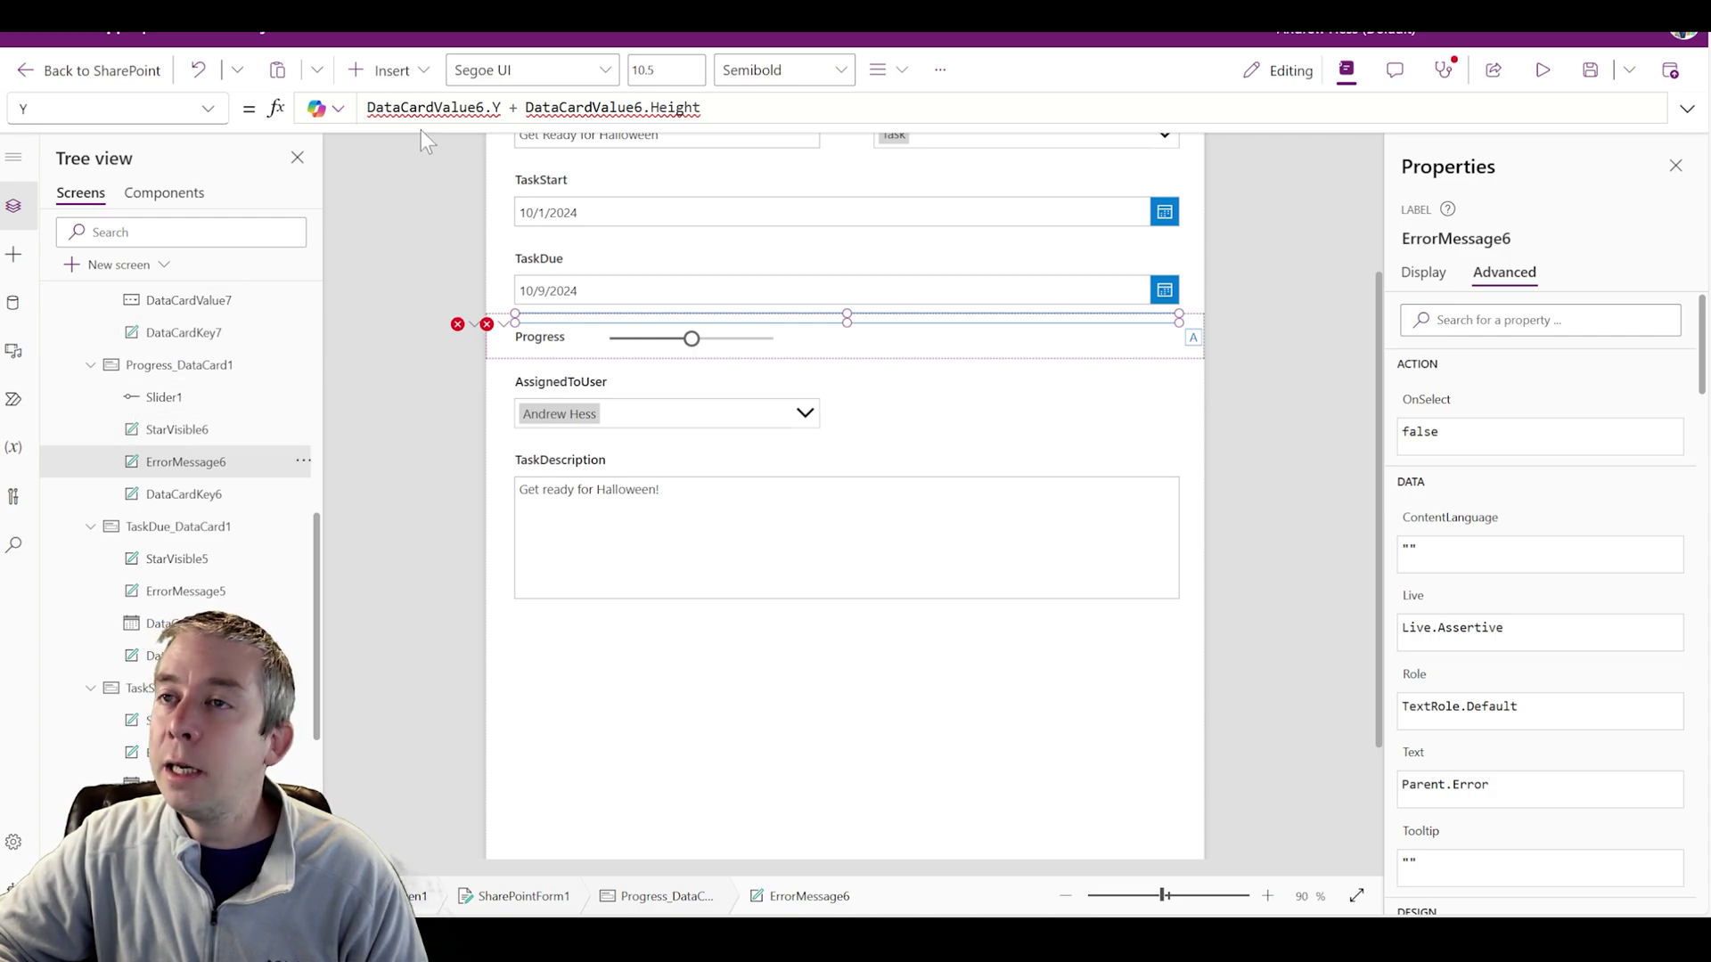
left_click(701, 107)
left_click_drag(483, 107, 702, 107)
double_click(425, 106)
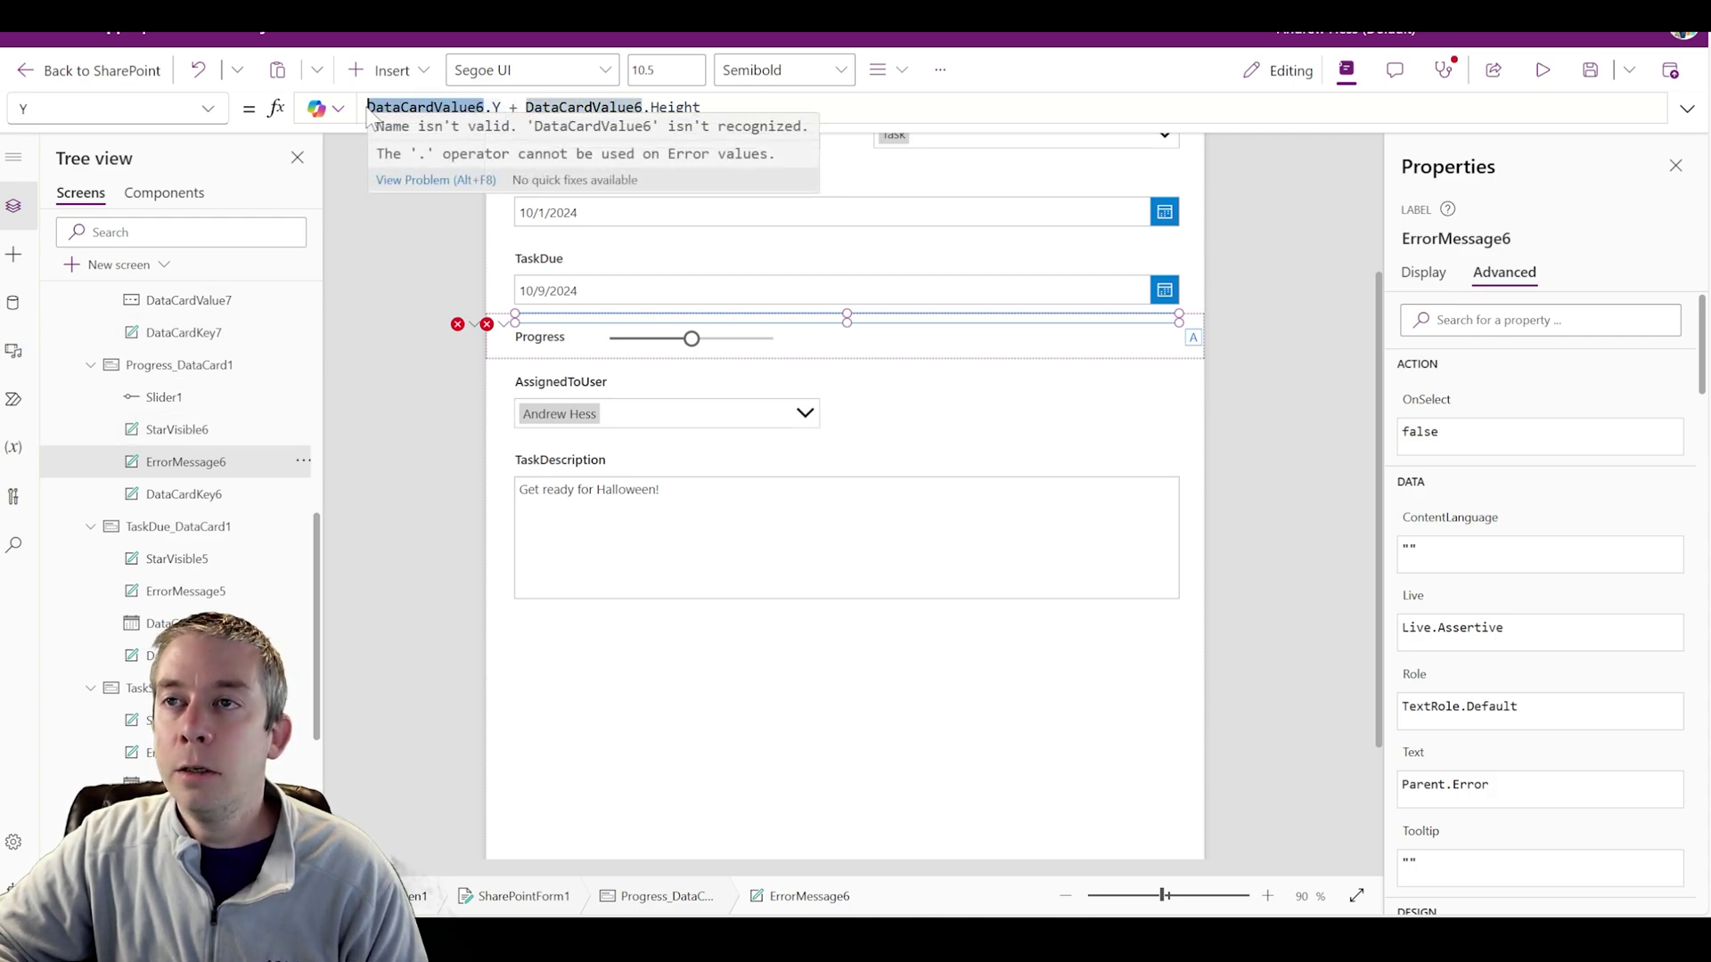
type("SAli")
key("BackSpace")
key("BackSpace")
key("BackSpace")
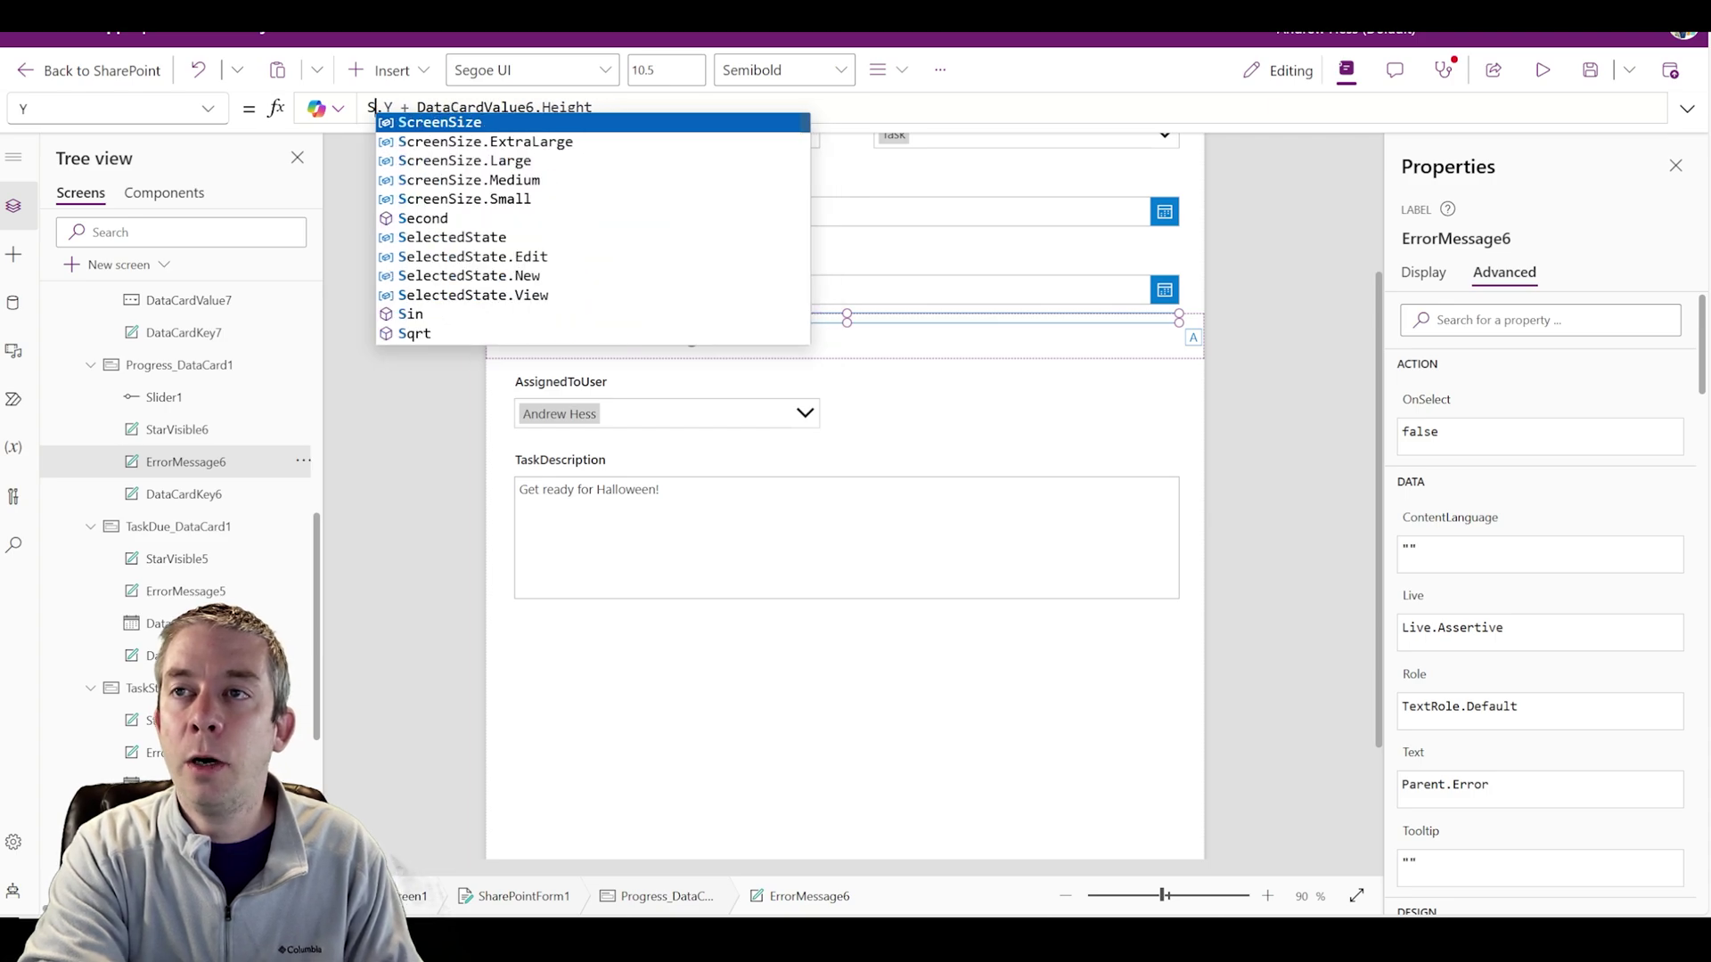
type("lider1")
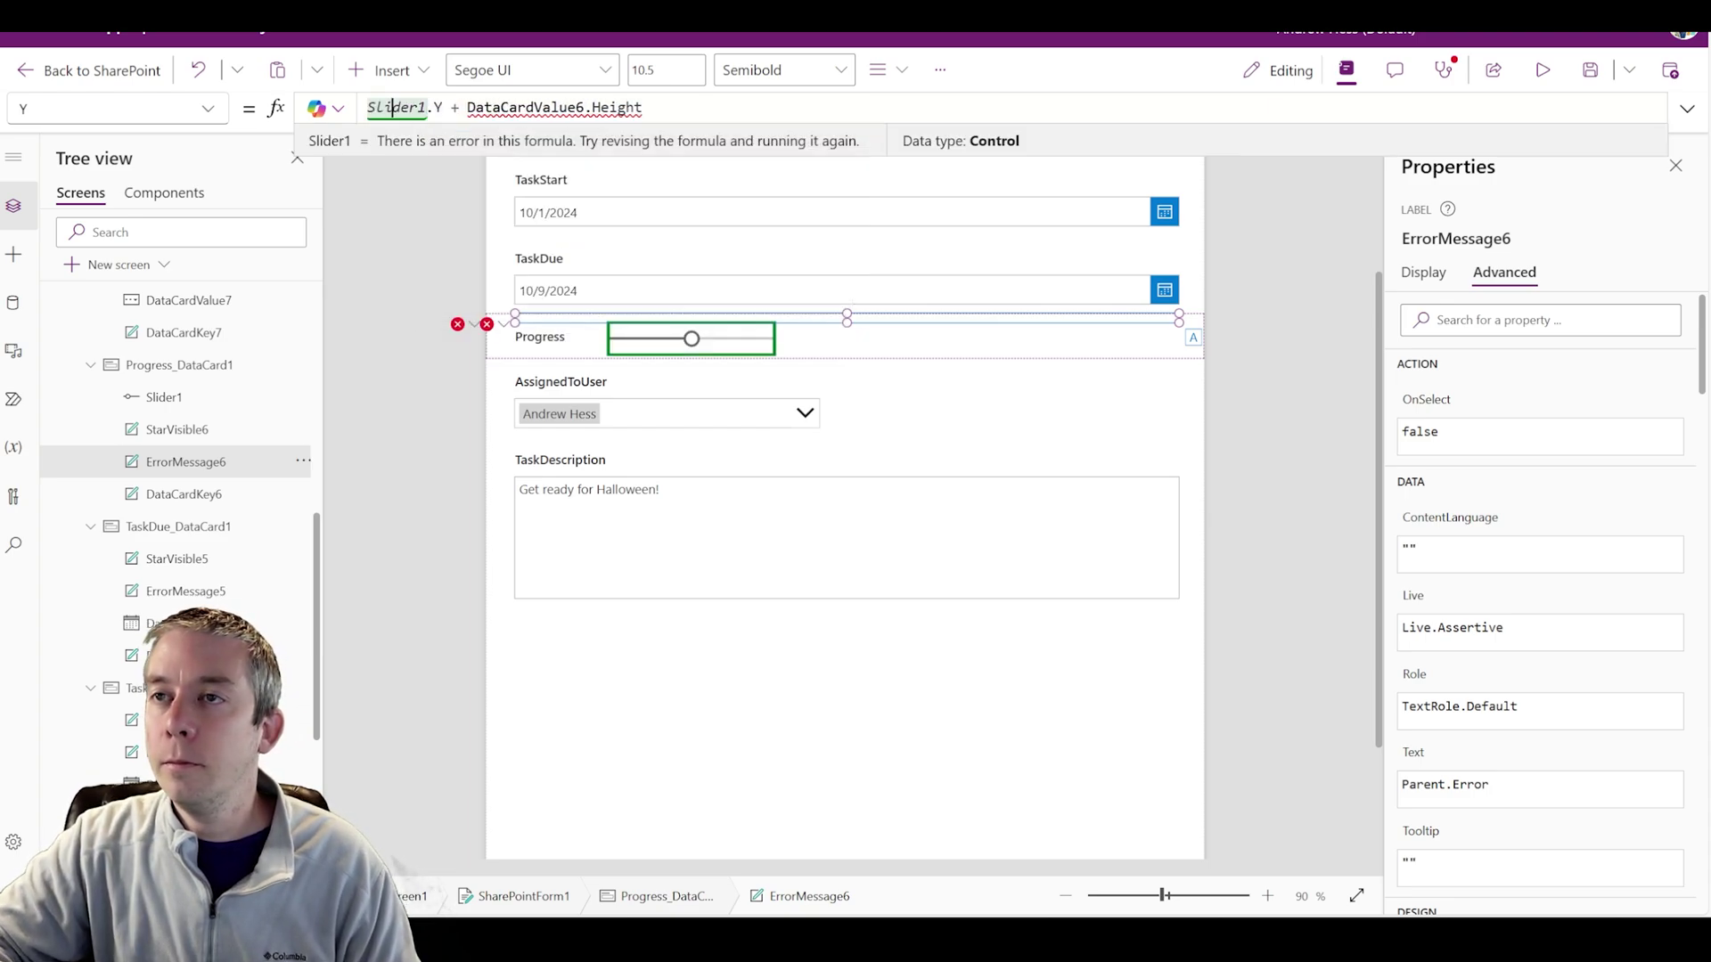
double_click(396, 107)
key("ctrl+c")
double_click(526, 107)
key("ctrl+v")
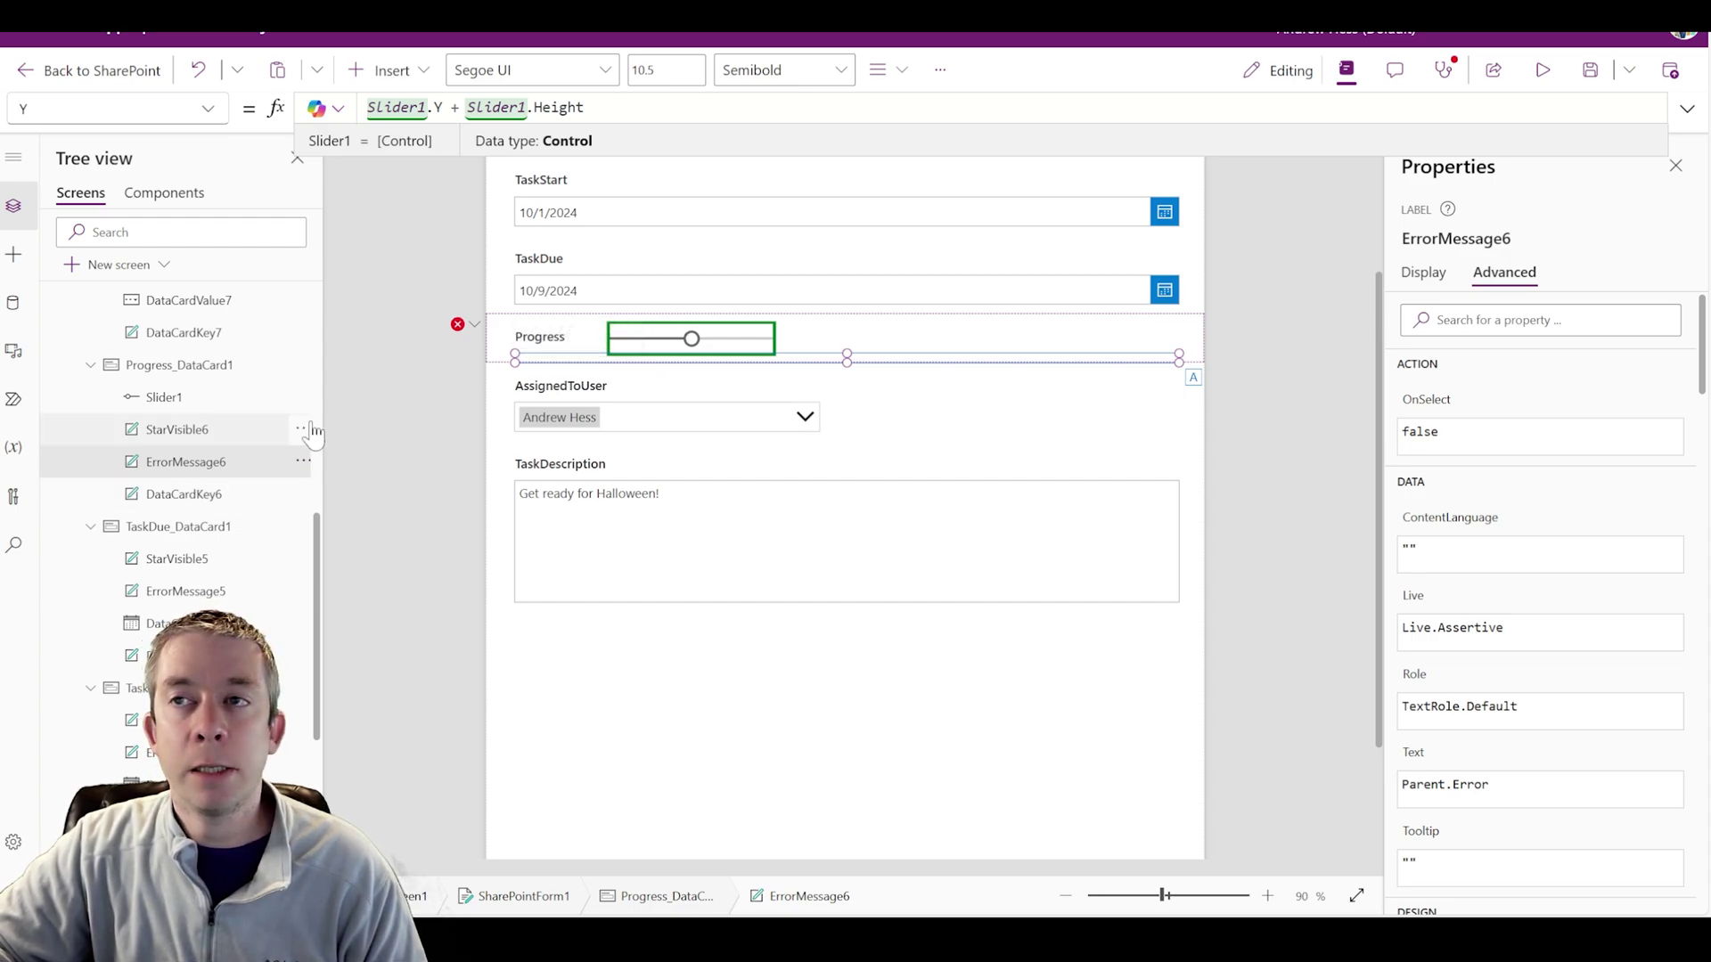
Set the Progress card's Update property to Value(Slider1.Value).
left_click(478, 332)
left_click(486, 352)
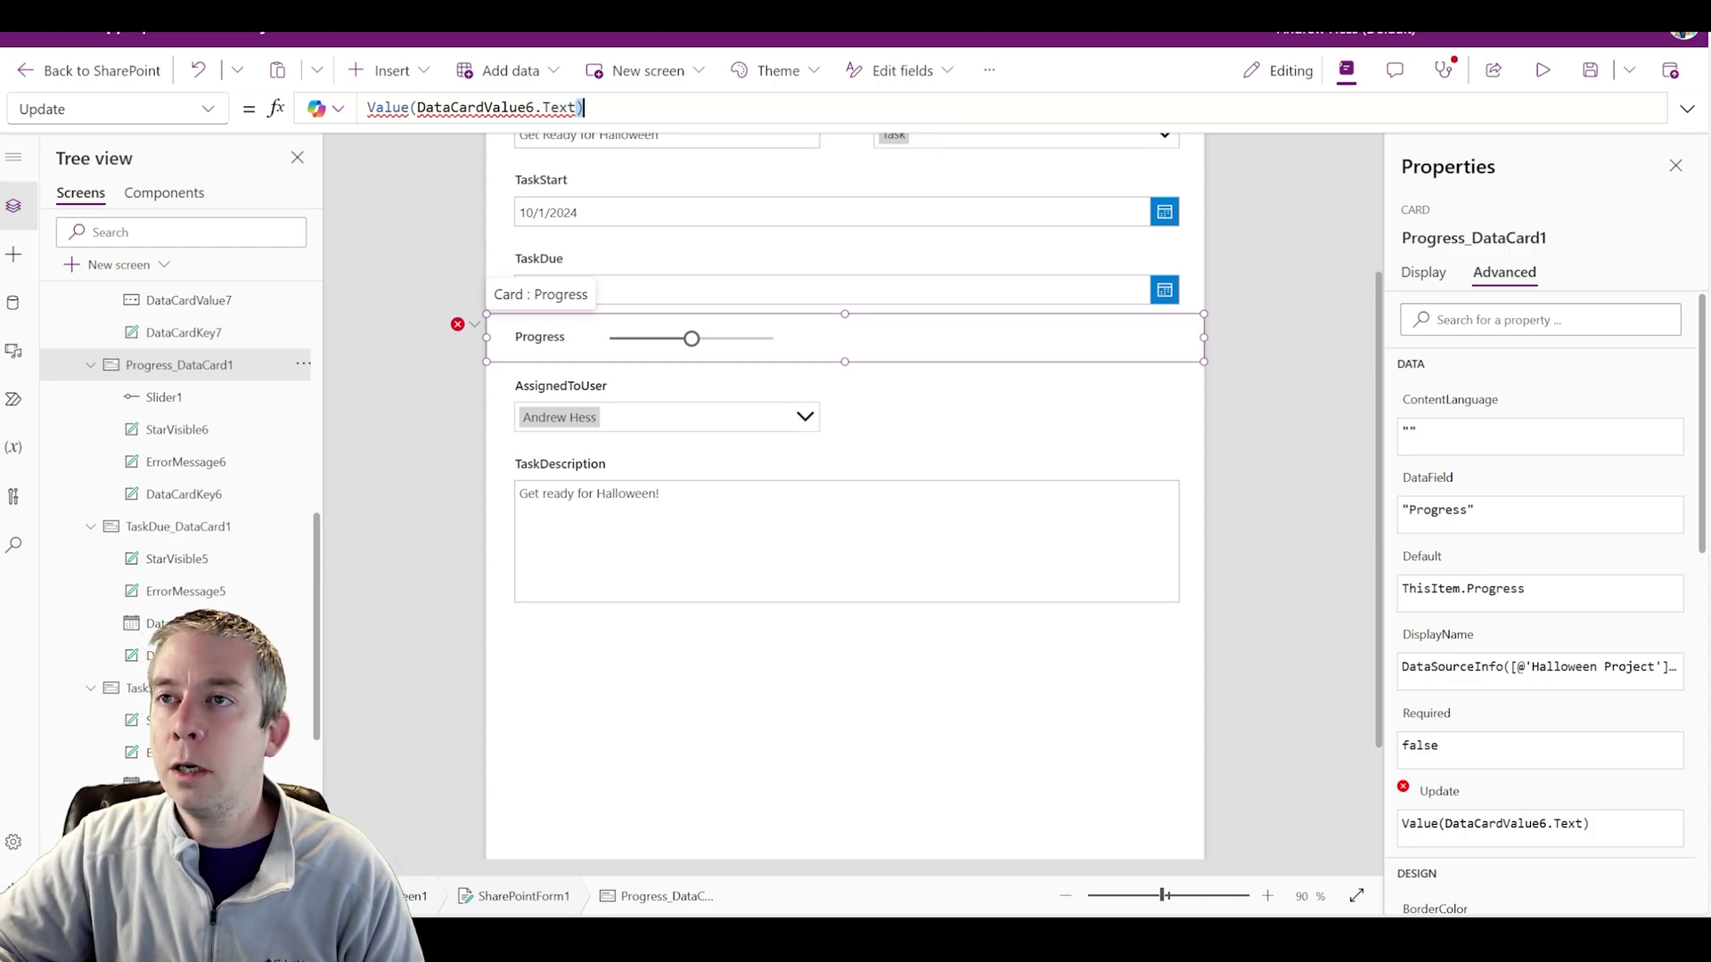
left_click_drag(417, 107, 576, 107)
type("Slider1.")
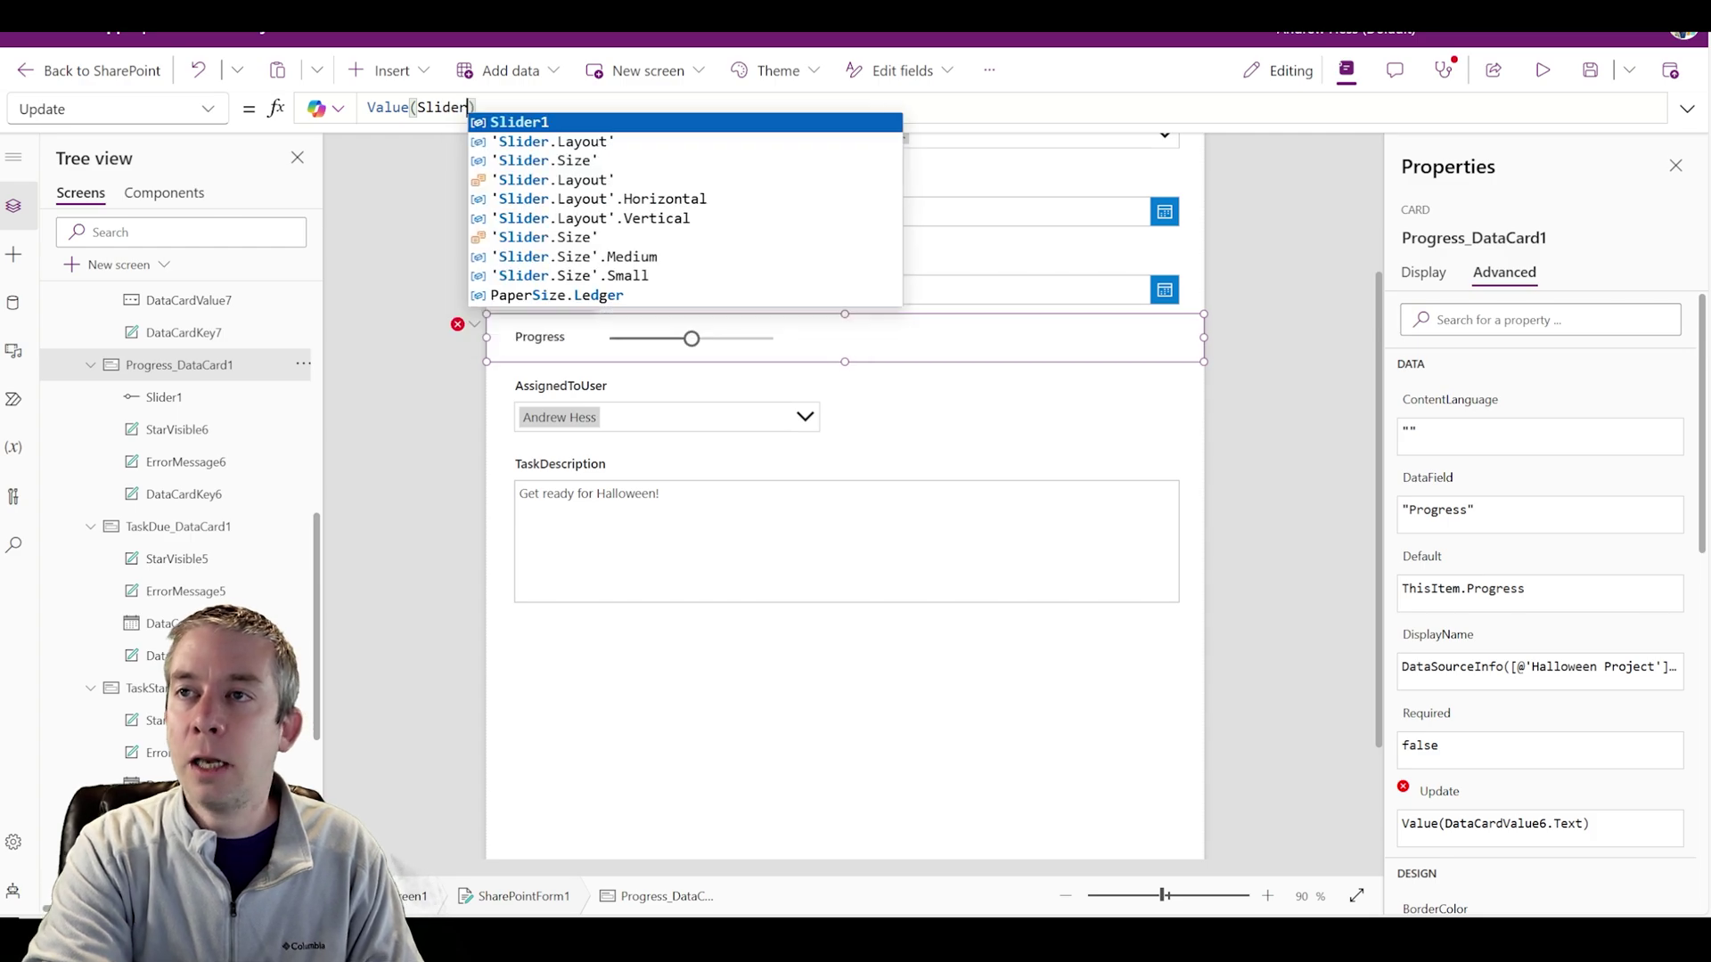
type("Value")
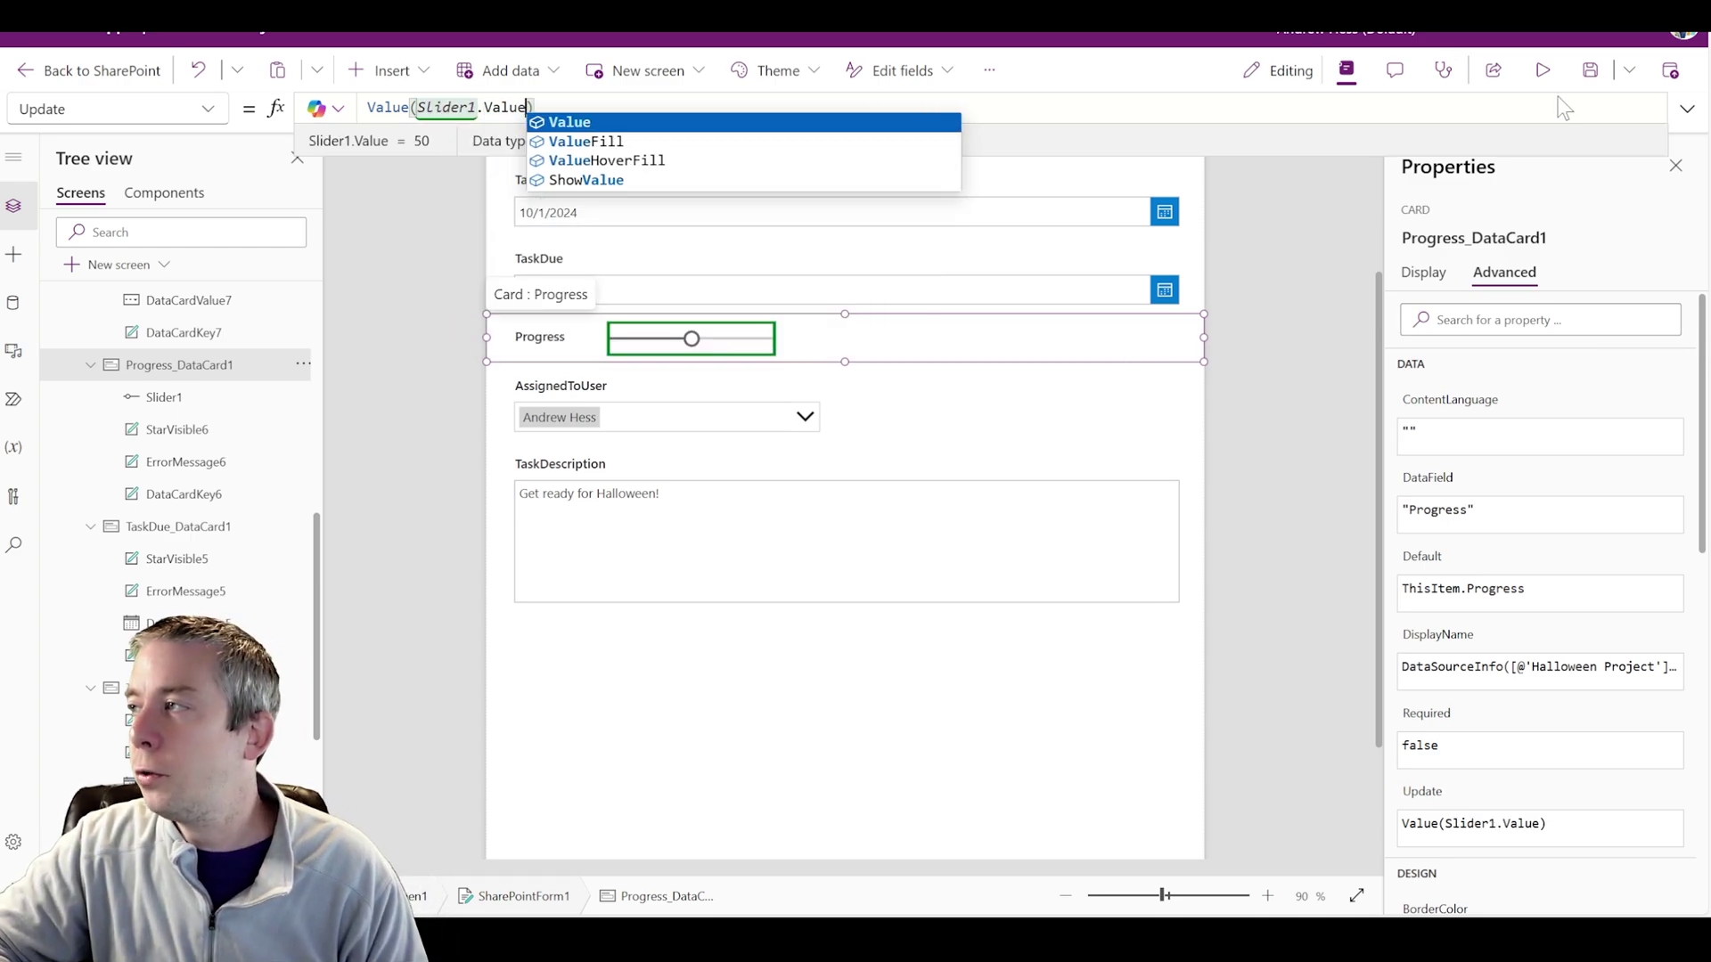
Preview the form and test the Progress slider by moving its handle slightly around the middle.
left_click(1543, 70)
mouse_move(736, 371)
left_mouse_down()
mouse_move(802, 376)
mouse_move(669, 376)
mouse_move(736, 378)
left_mouse_up()
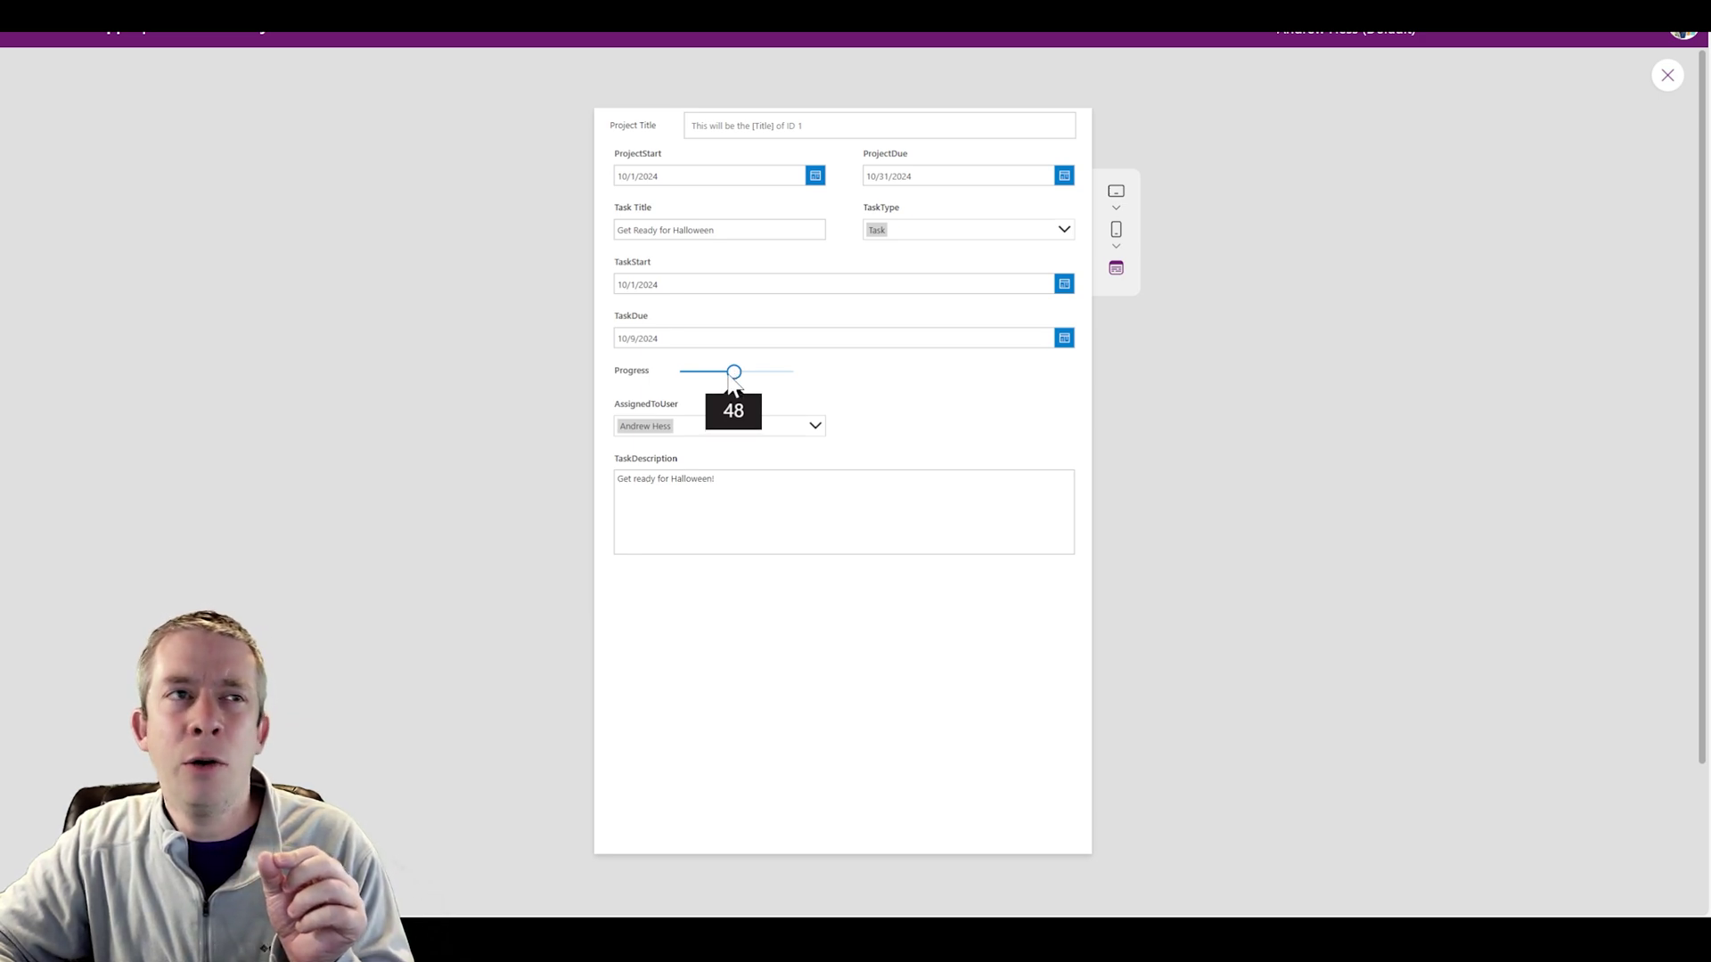
mouse_move(729, 382)
left_mouse_down()
mouse_move(700, 378)
mouse_move(743, 383)
left_mouse_up()
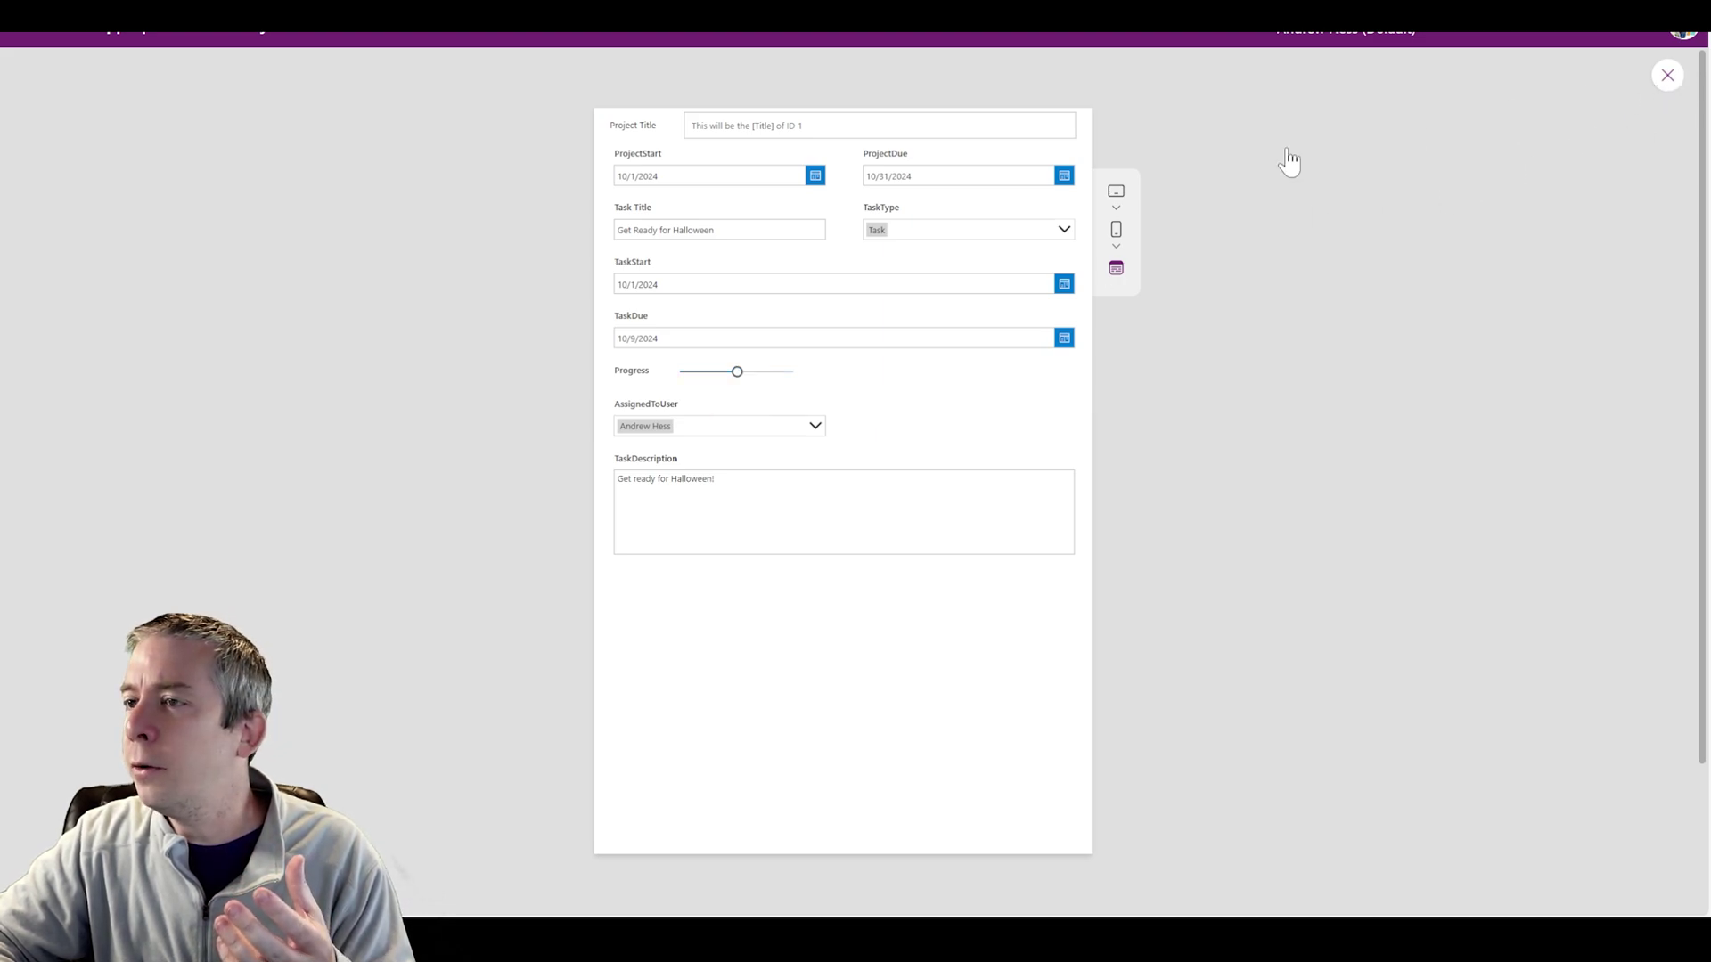
key("Escape")
Widen the Progress slider so that its far end lines up with the date fields above.
left_click(752, 342)
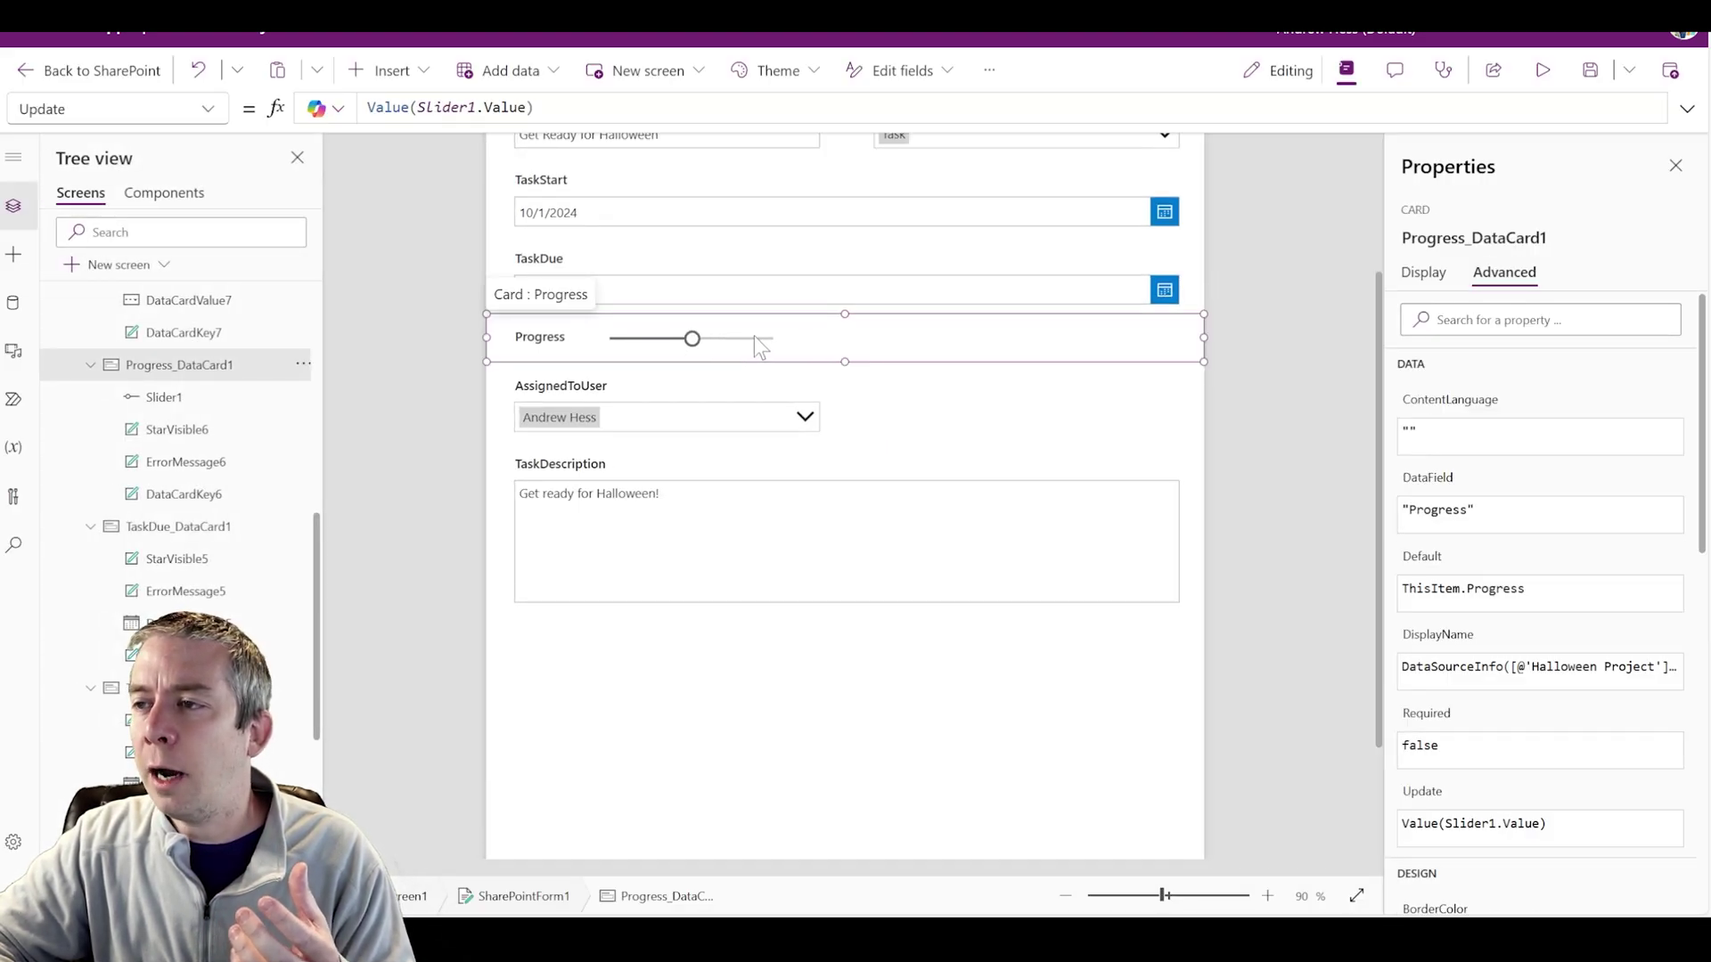
left_click(754, 335)
left_click_drag(773, 322, 1178, 320)
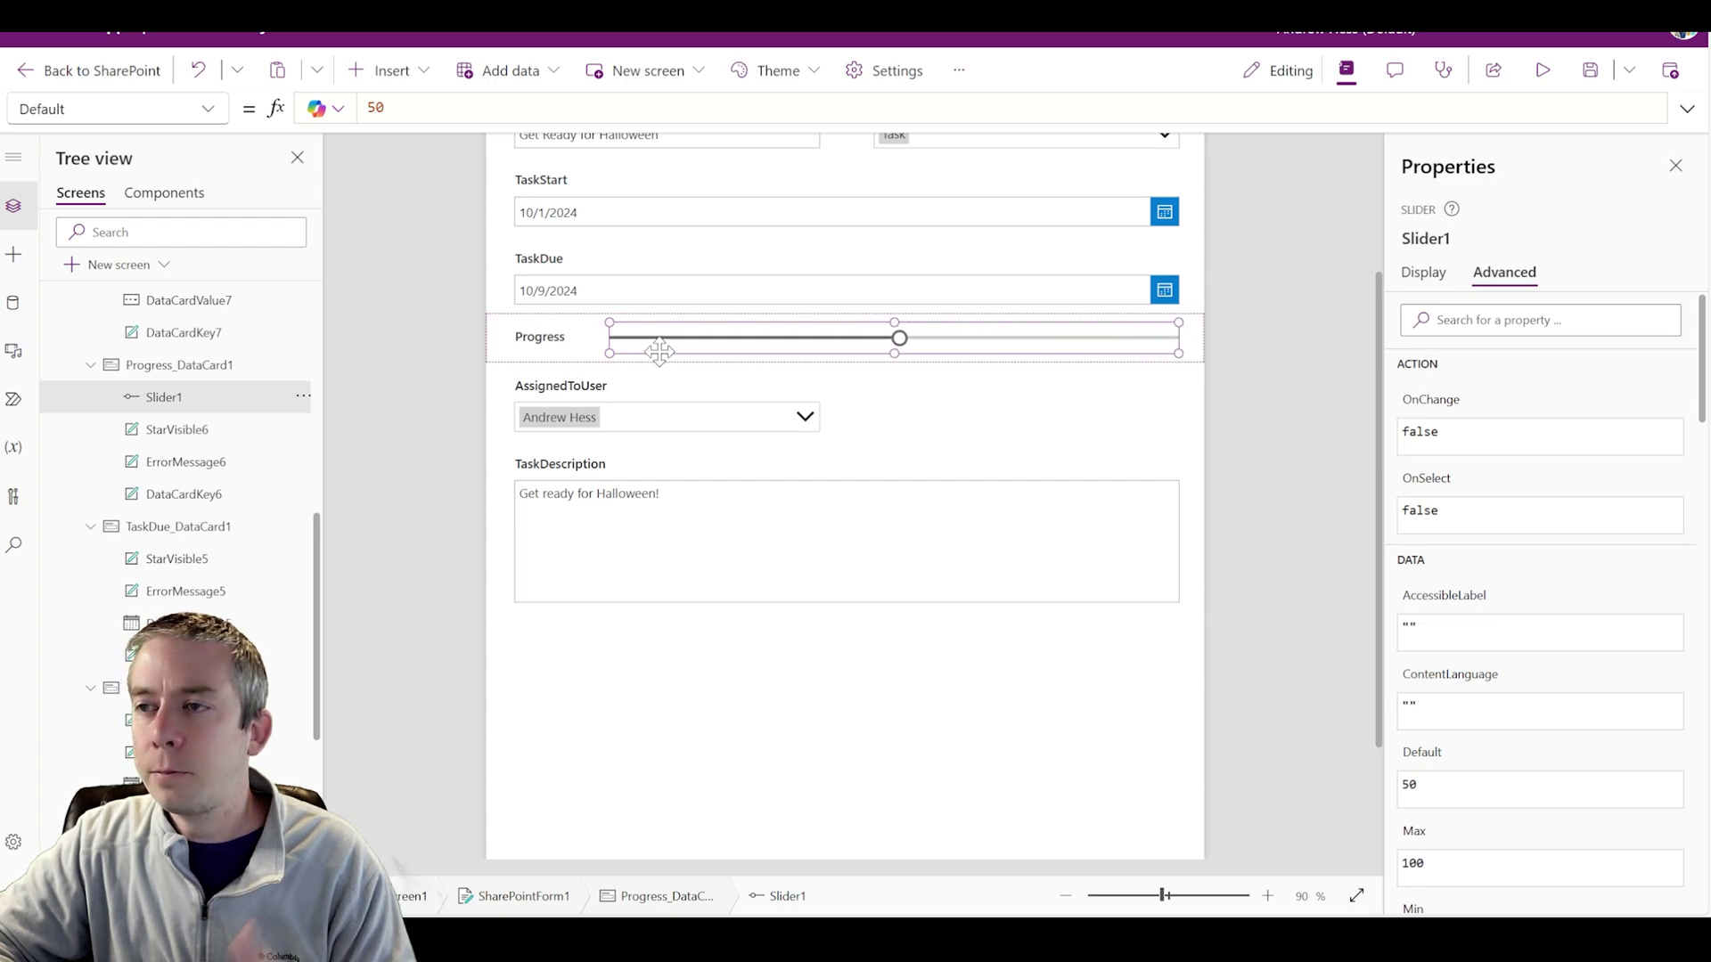
Change the Progress card's Update property to Value(Slider1.Value)/100 so that progress is stored as a fraction.
left_click(174, 378)
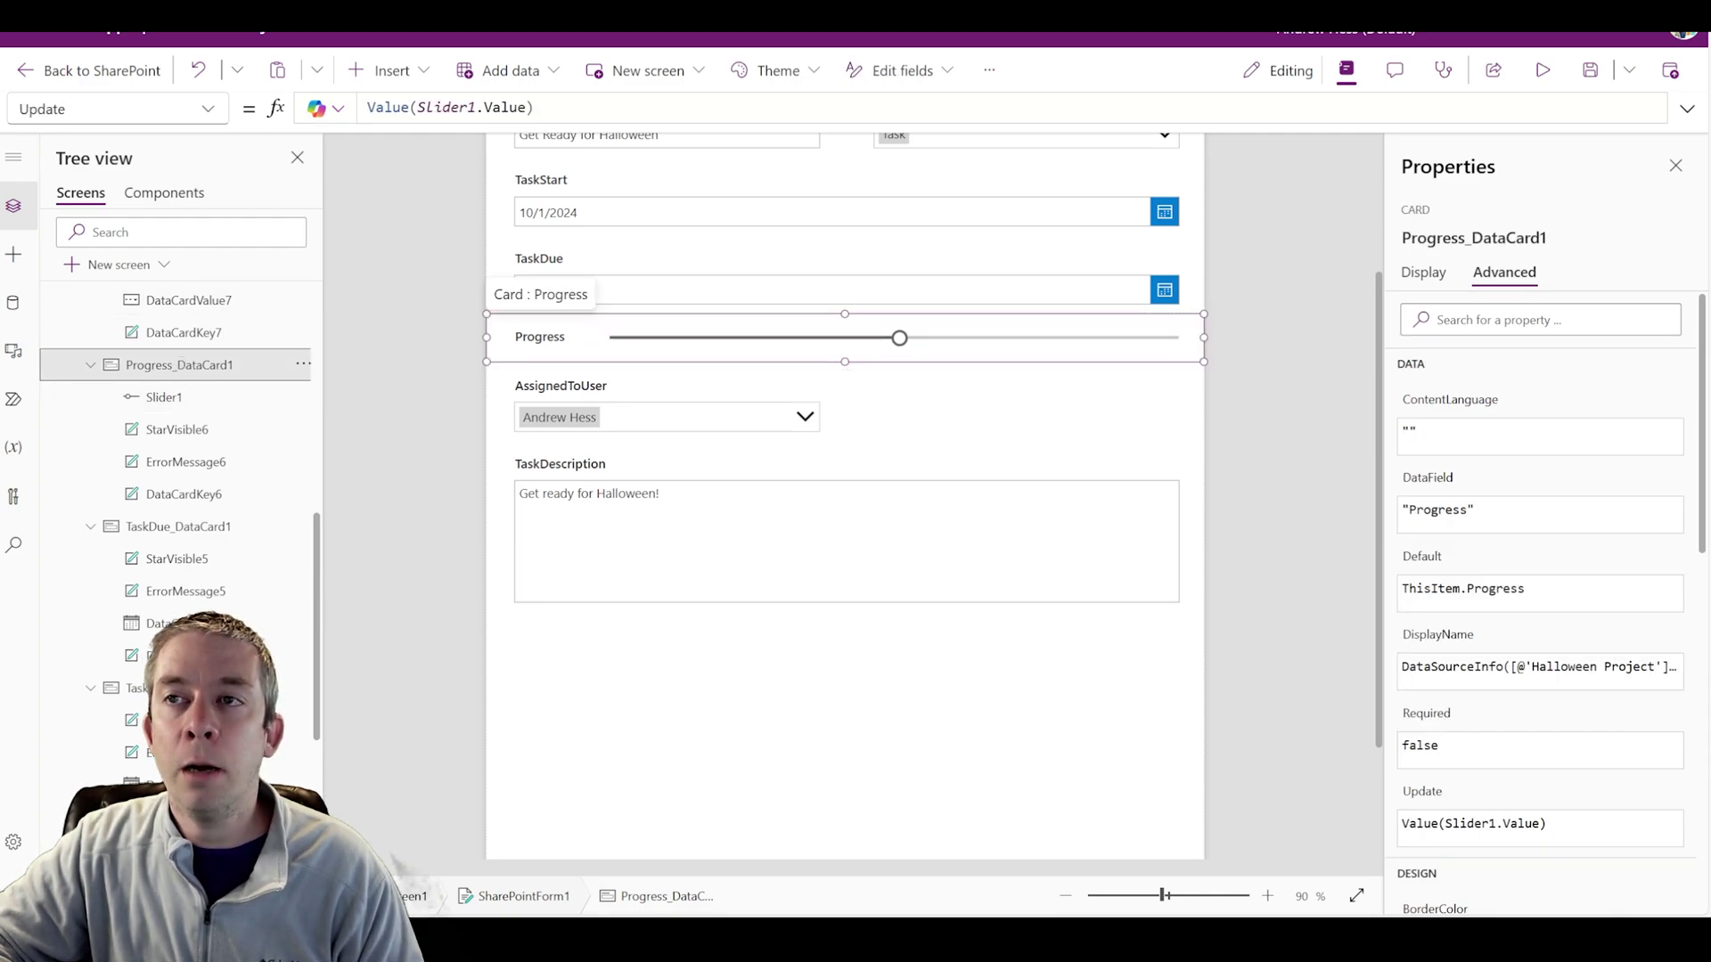
left_click(534, 107)
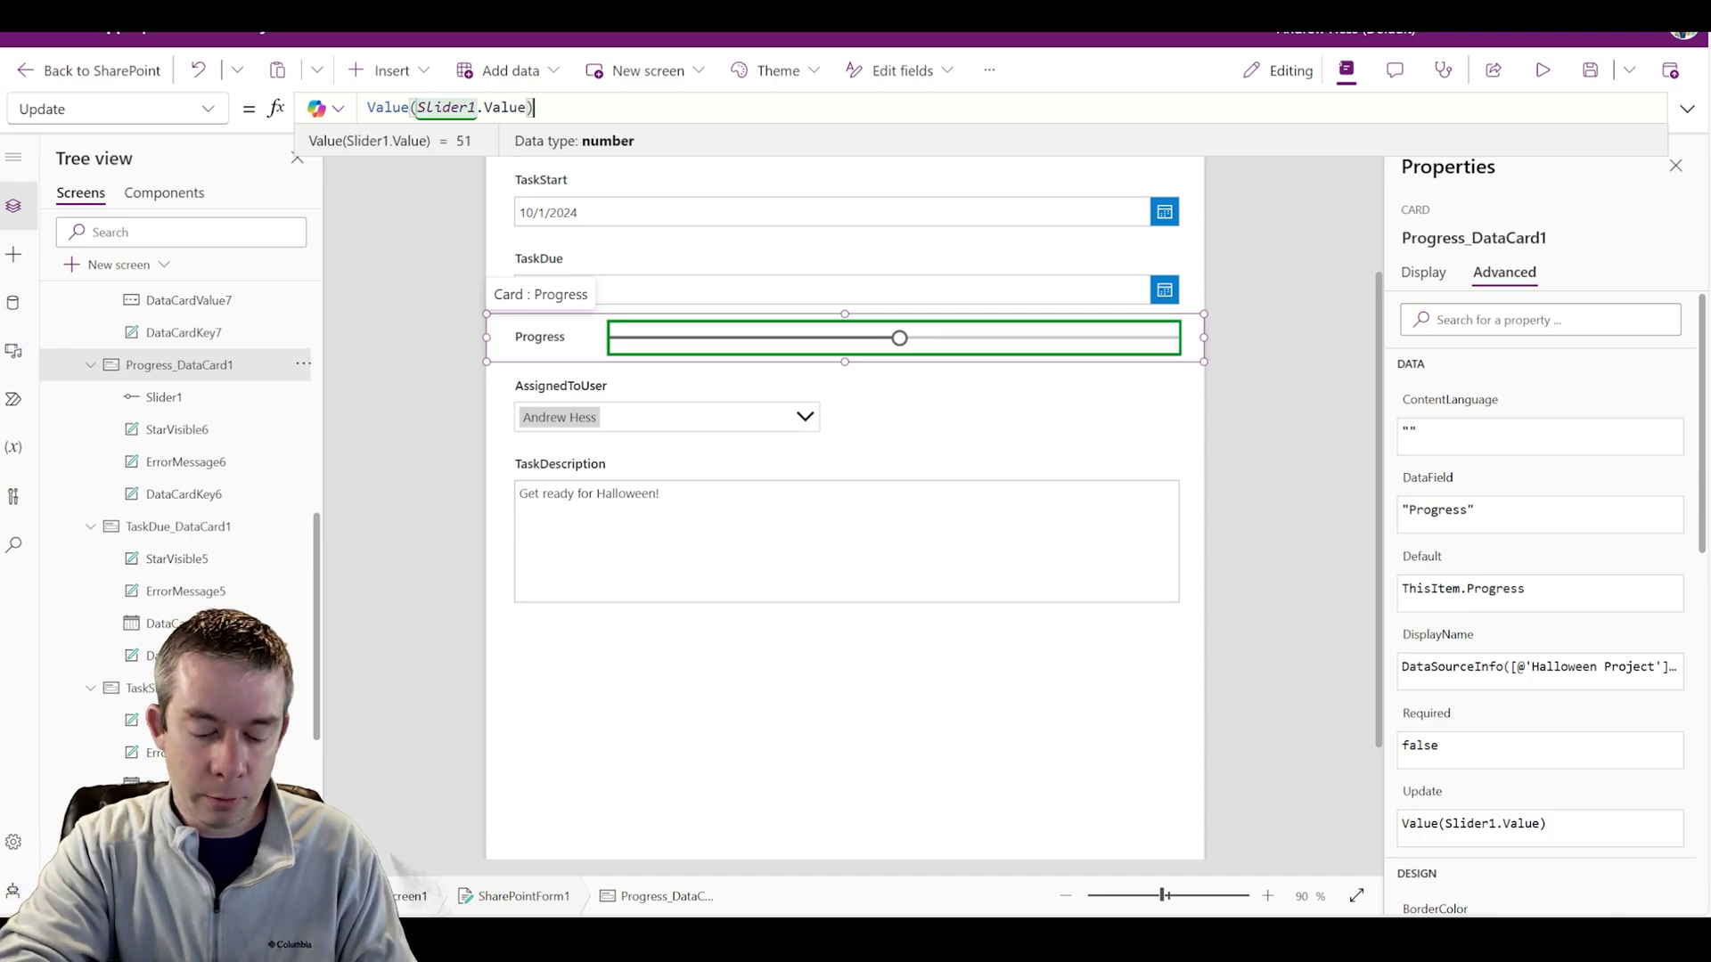
type("/100")
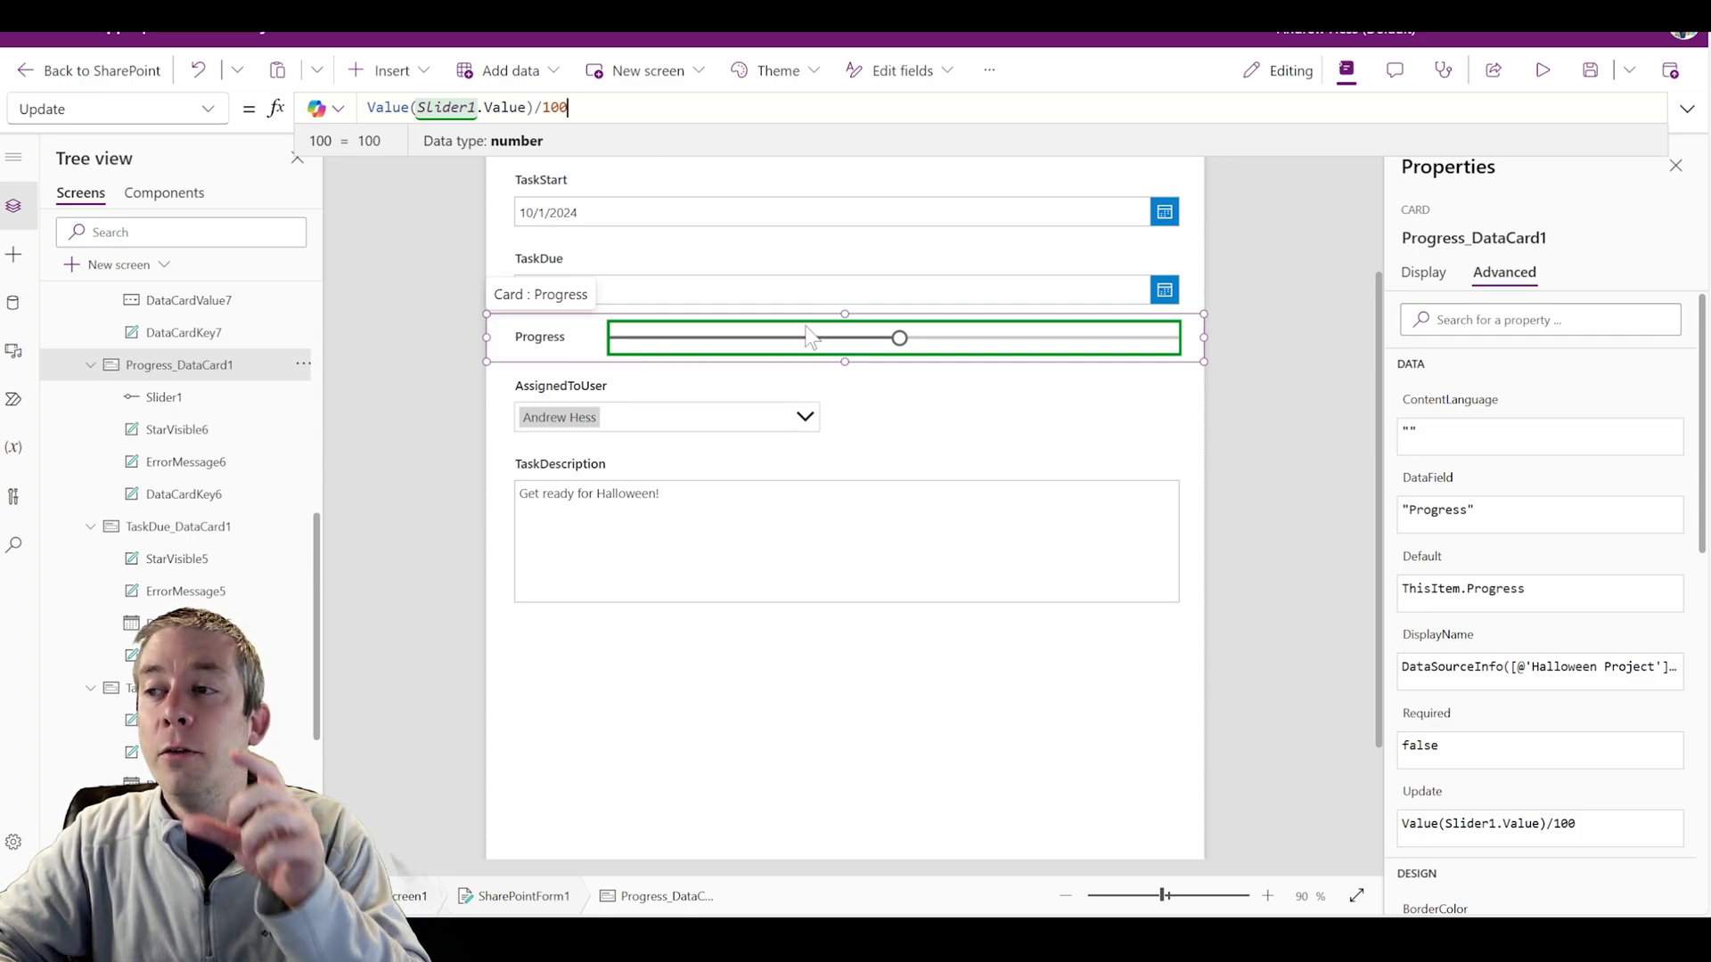
Preview the form and move the widened Progress slider to 80 to test it.
left_click(1542, 71)
left_click_drag(879, 373, 996, 372)
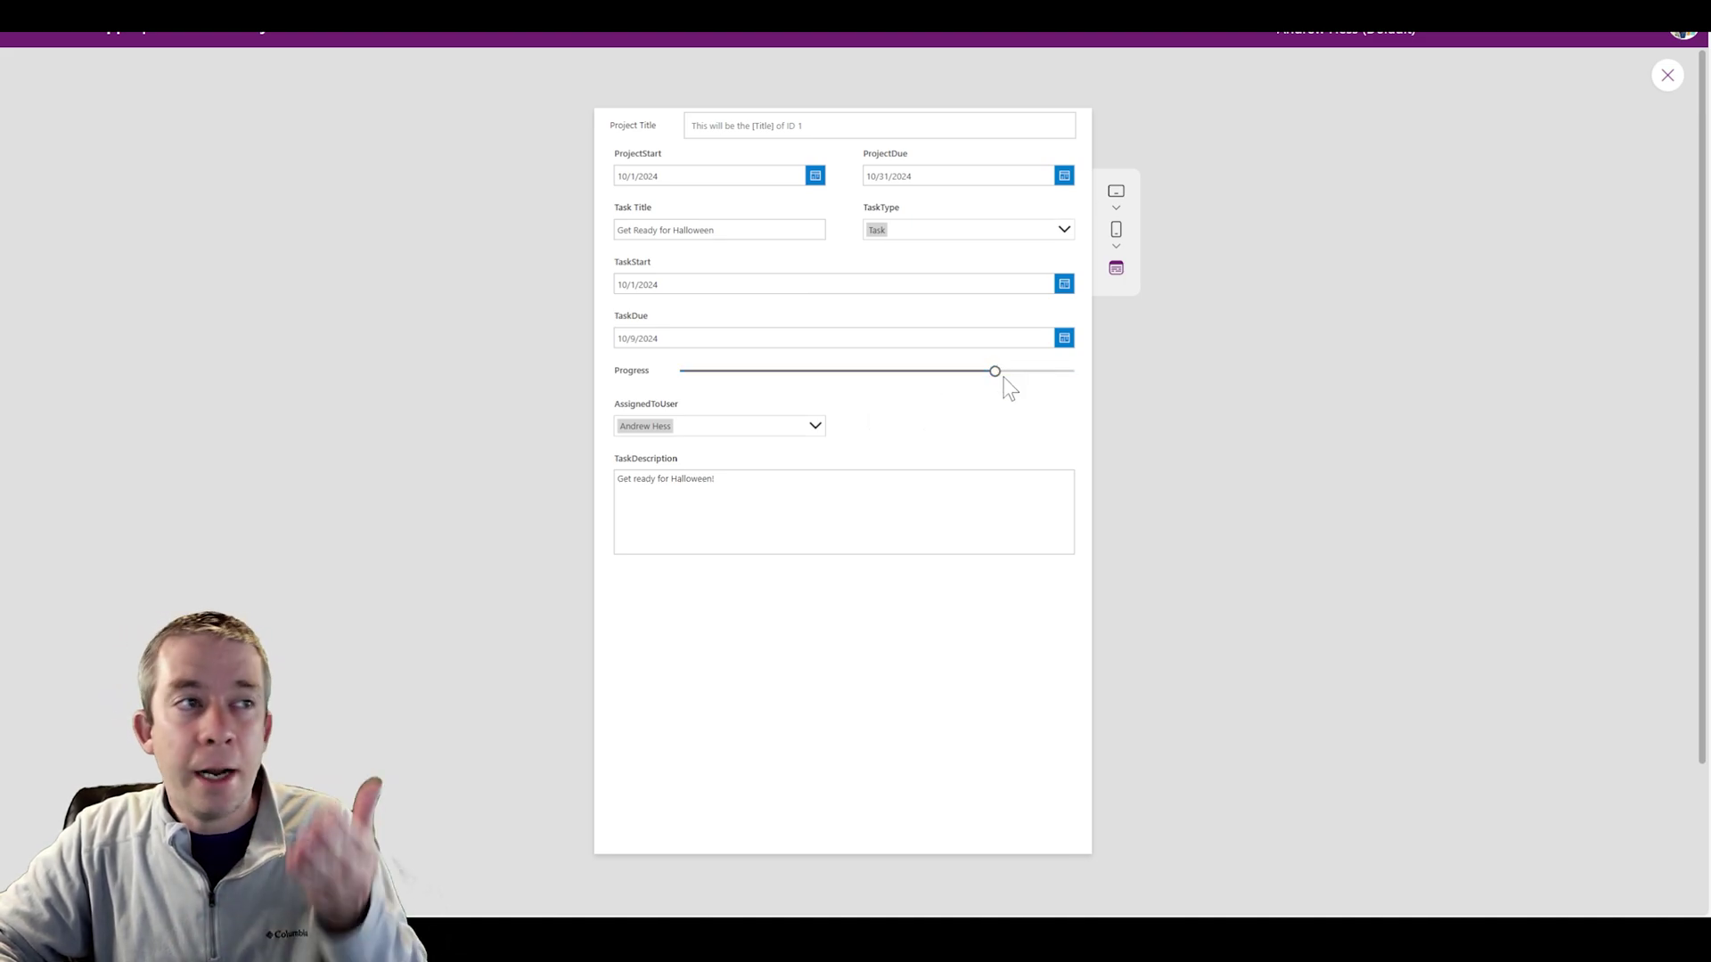
mouse_move(1002, 379)
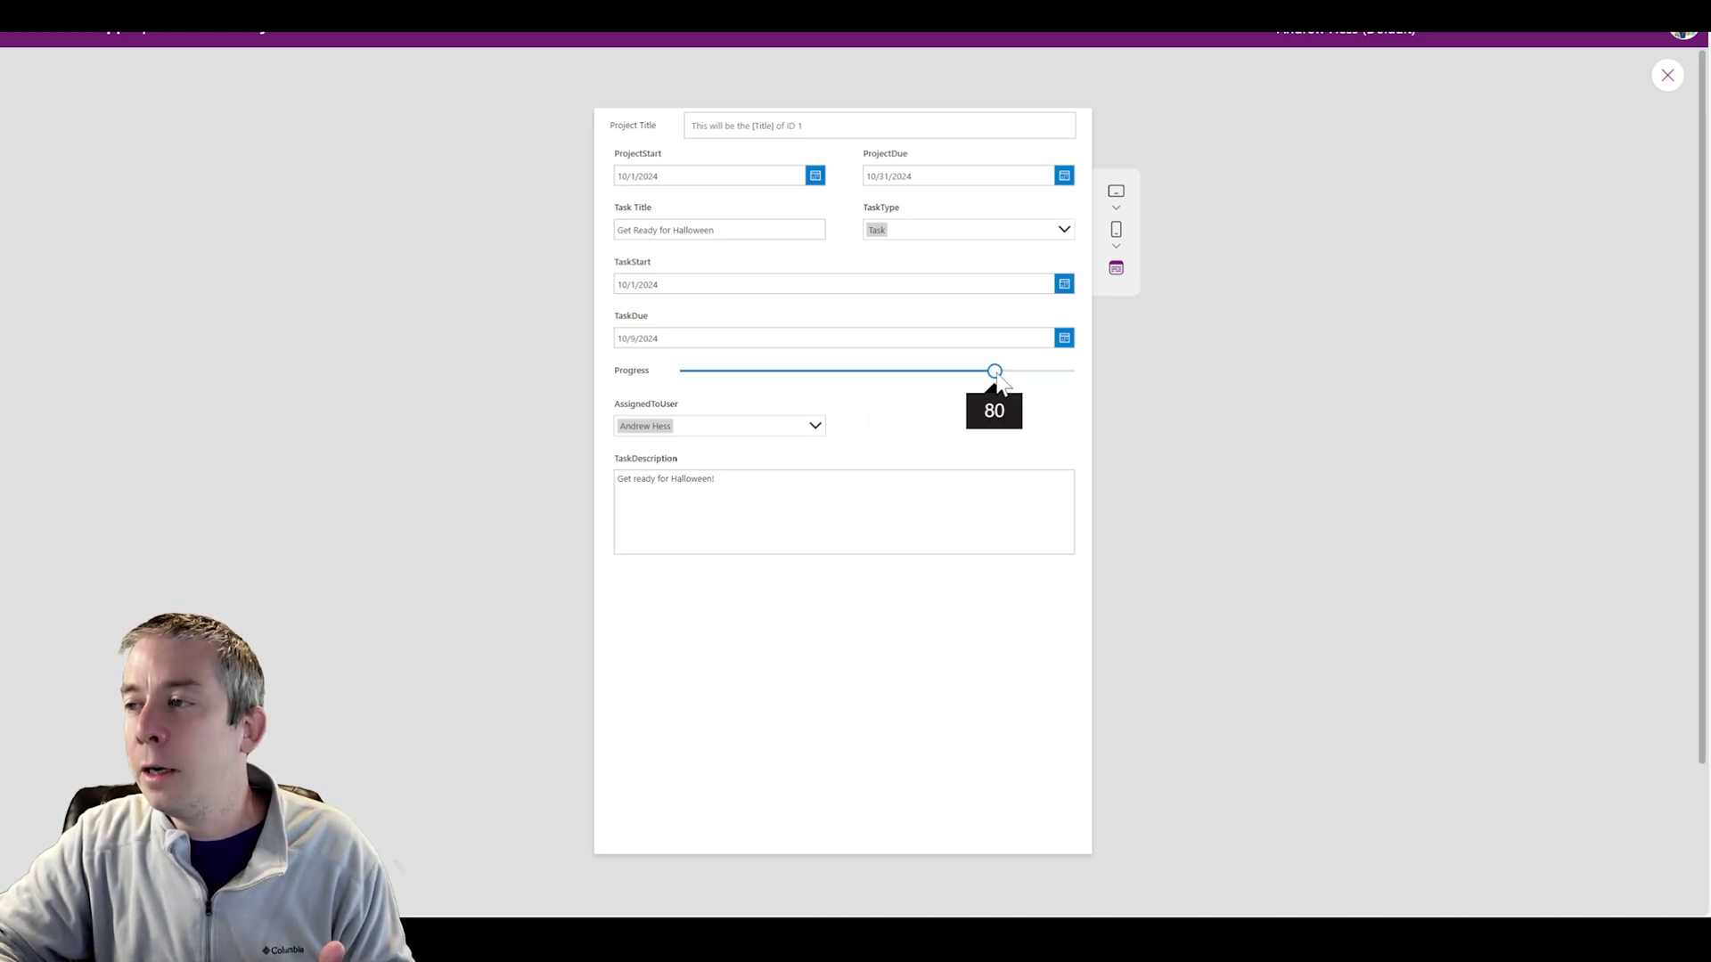
left_click(1667, 75)
Widen the AssignedToUser card so that it spans the full width of the form.
left_click(554, 341)
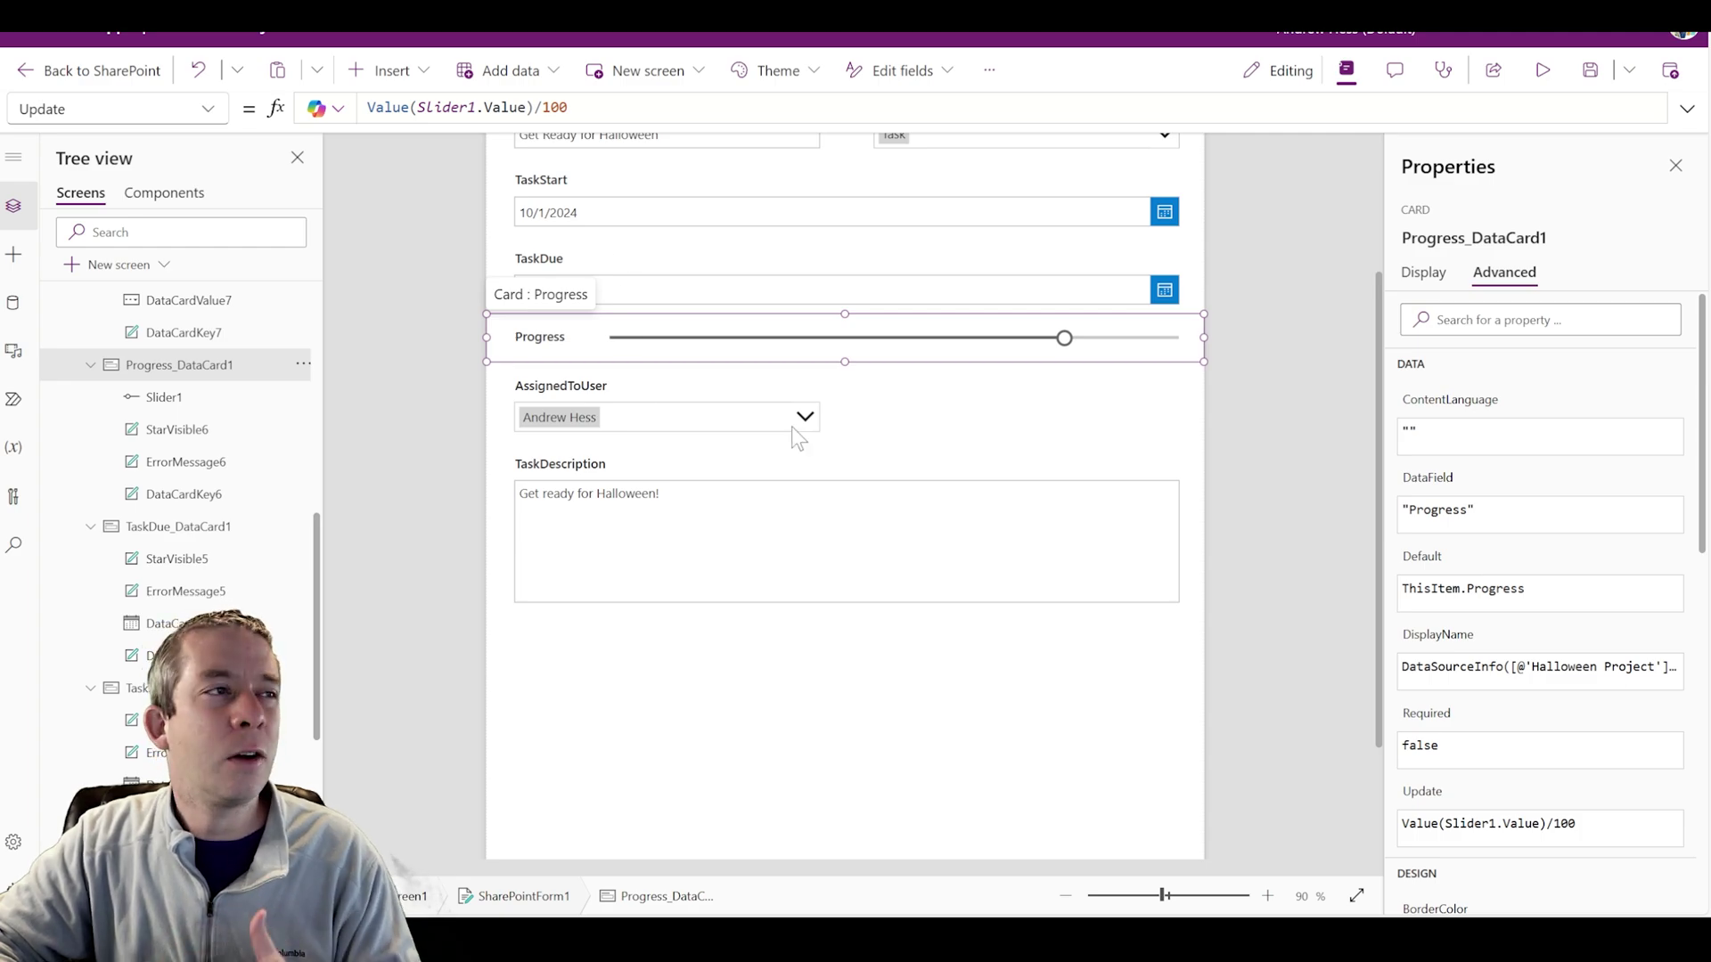
left_click(833, 412)
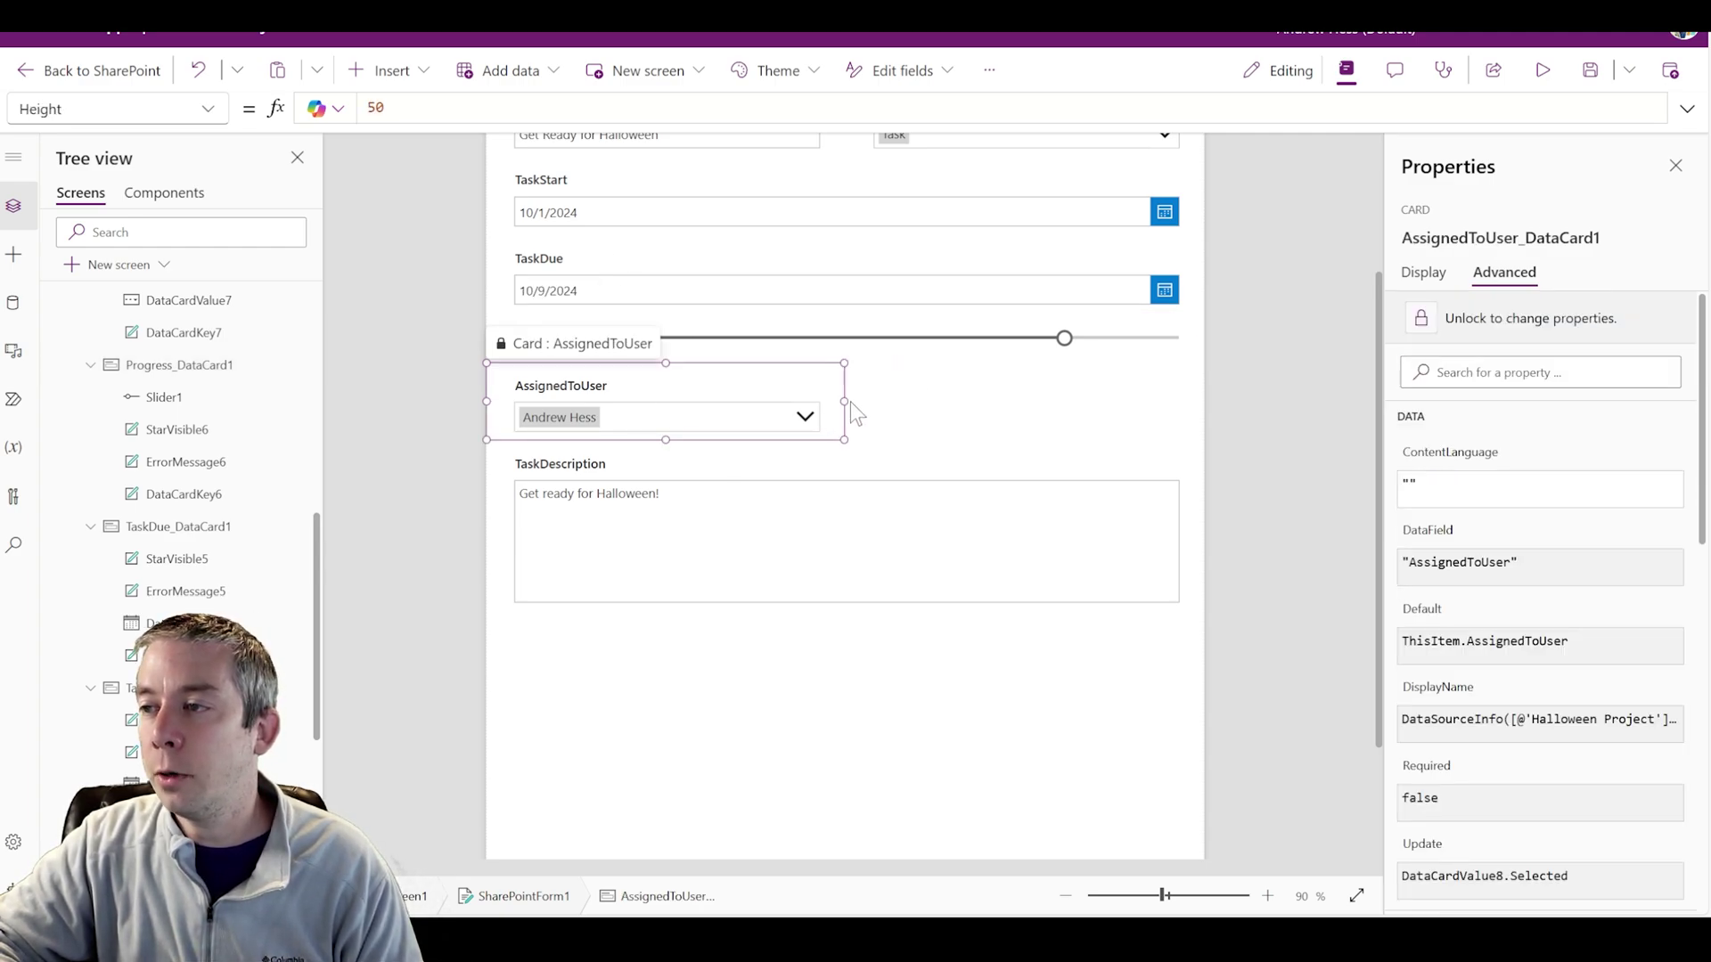
left_click_drag(922, 399, 1094, 407)
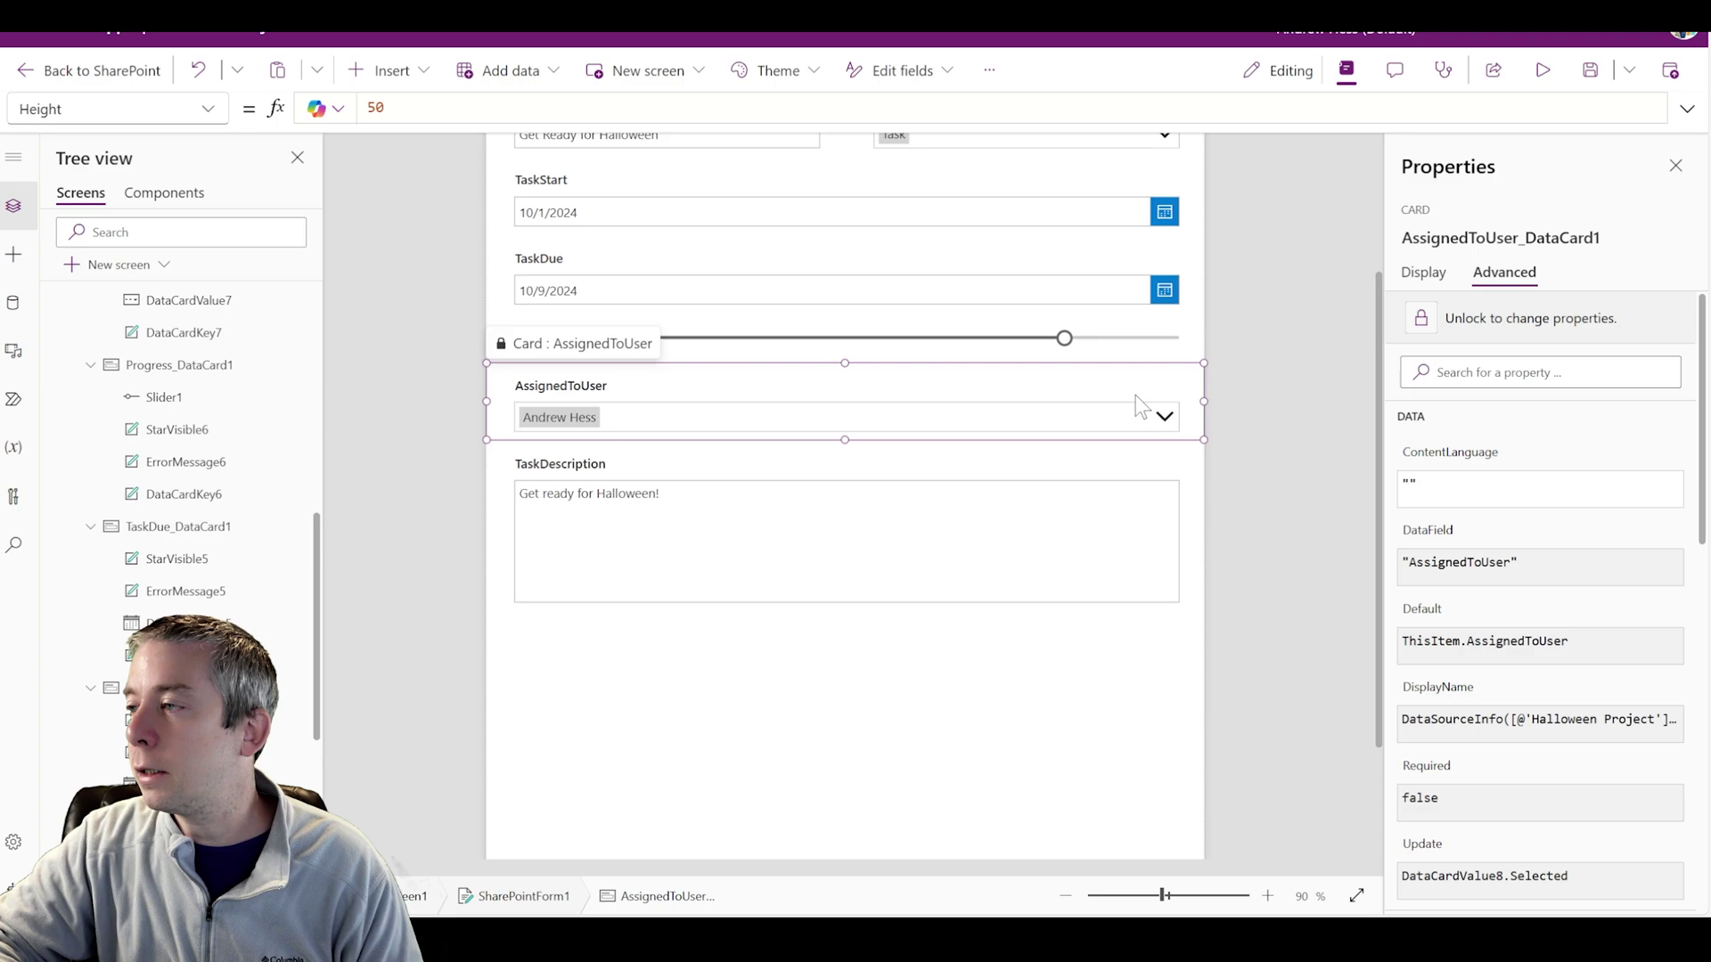
Set the Default of the text input beside the Project Title label to LookUp('Halloween Project',ID=1,Title).
scroll(1324, 328, "up", 3)
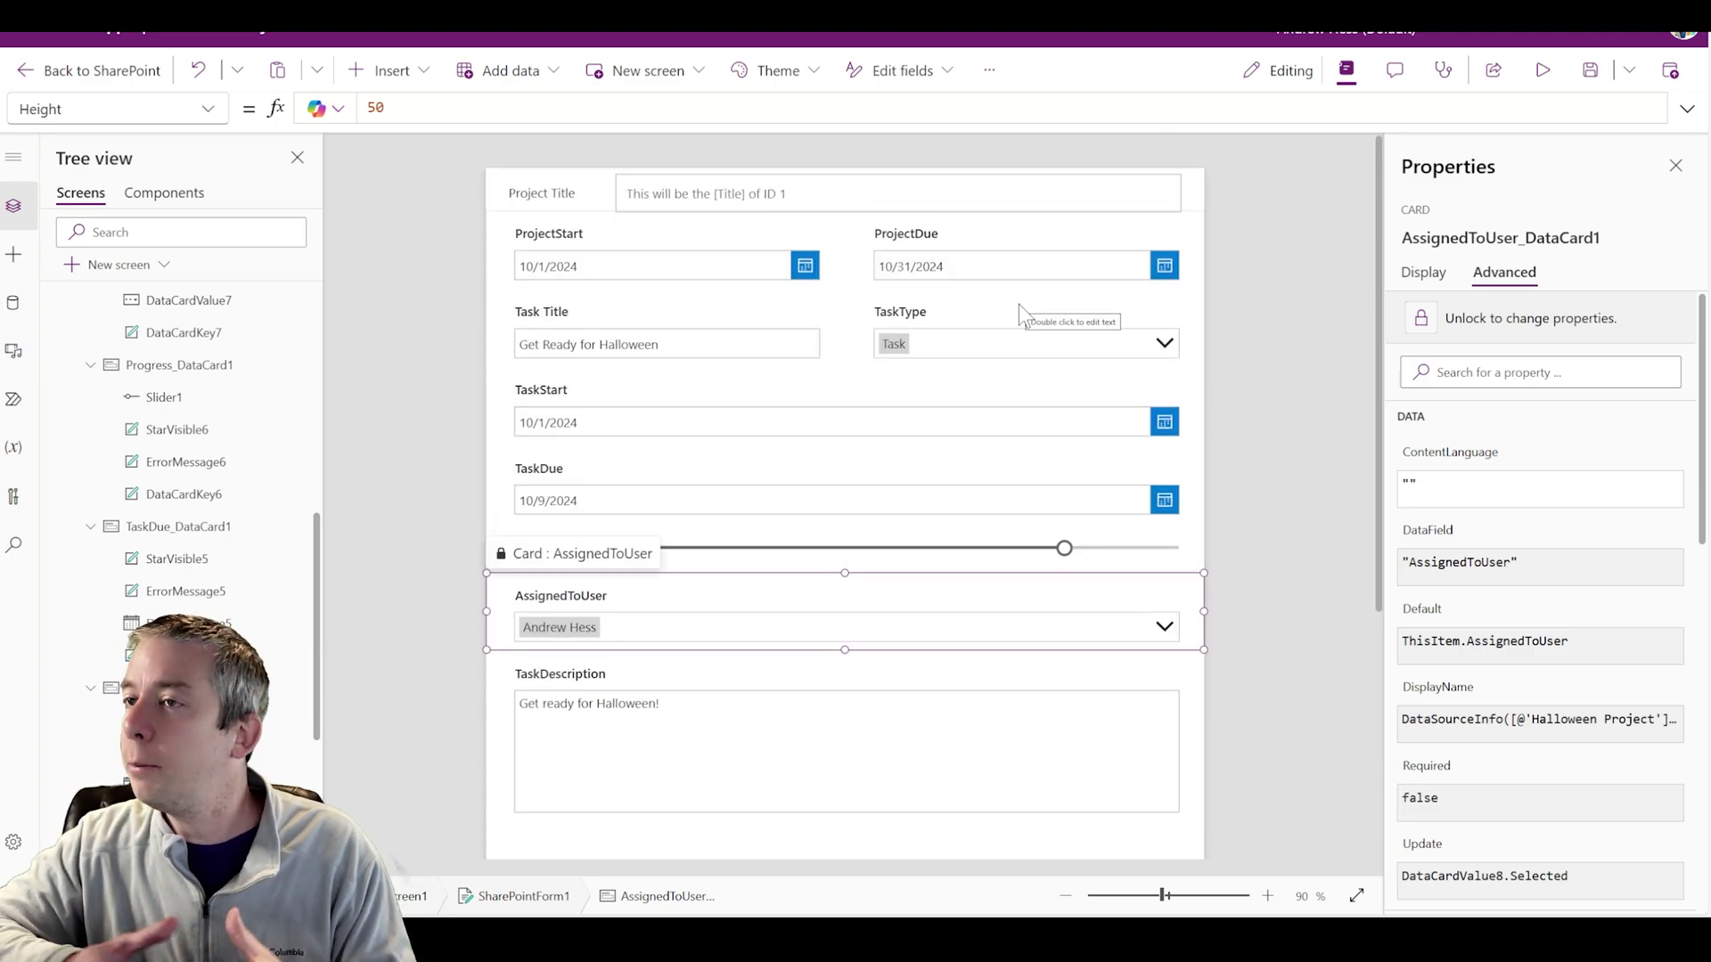
left_click(642, 194)
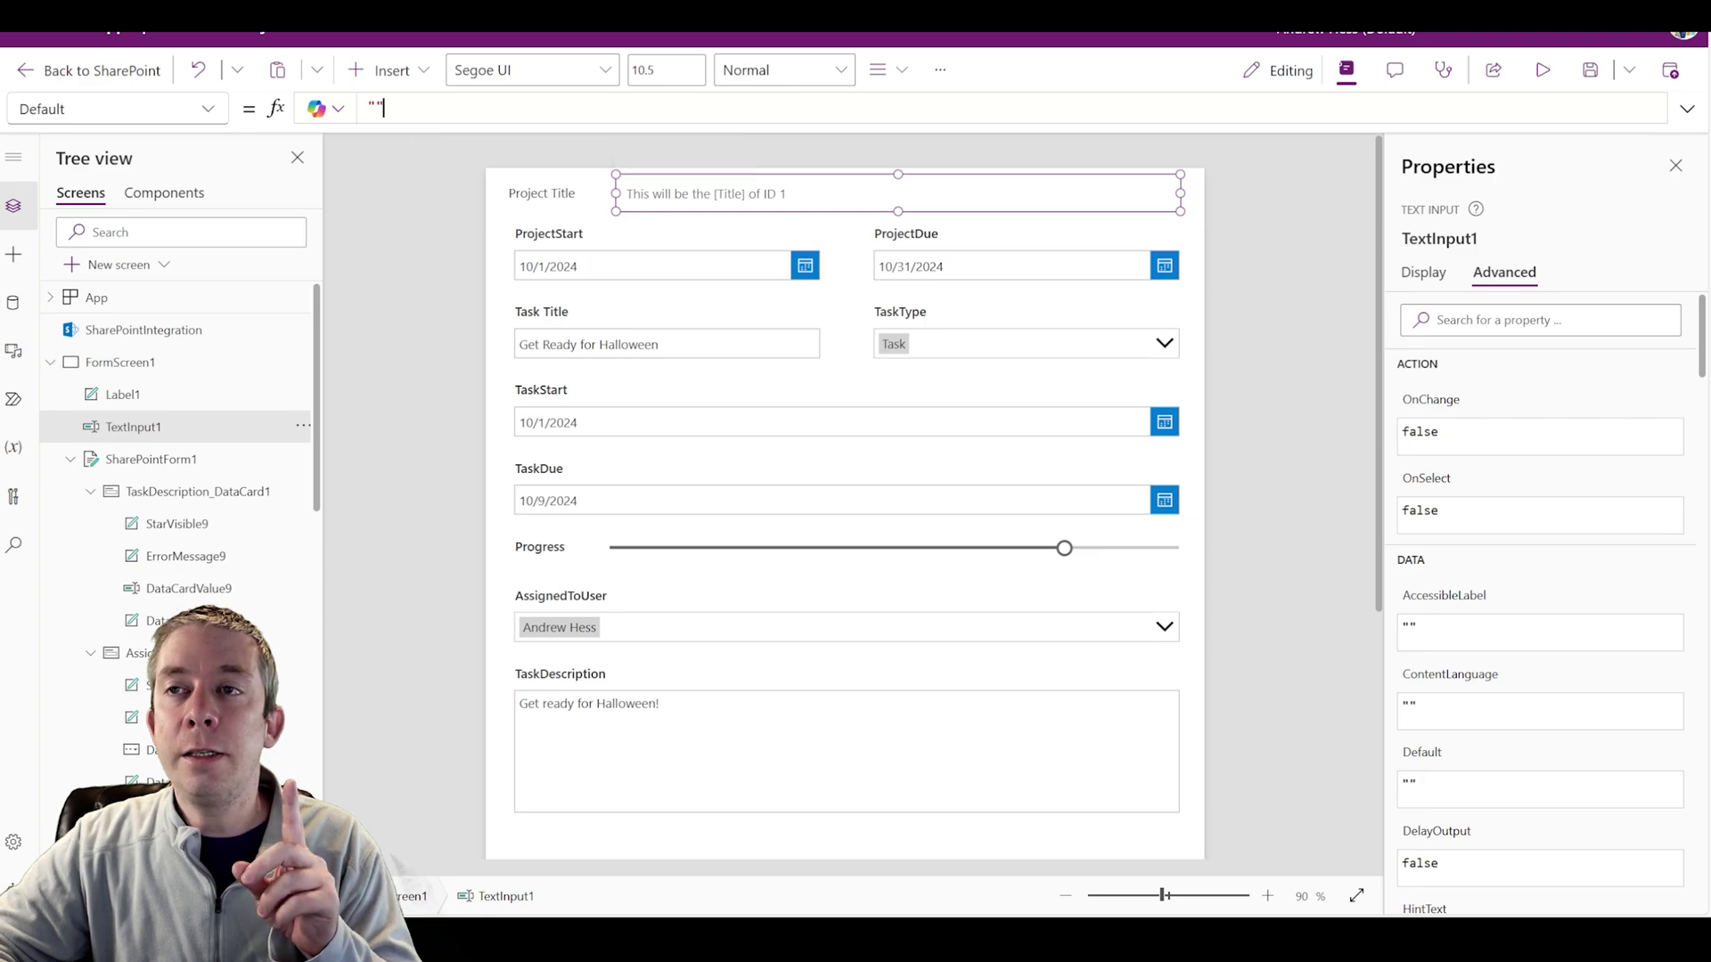
double_click(374, 107)
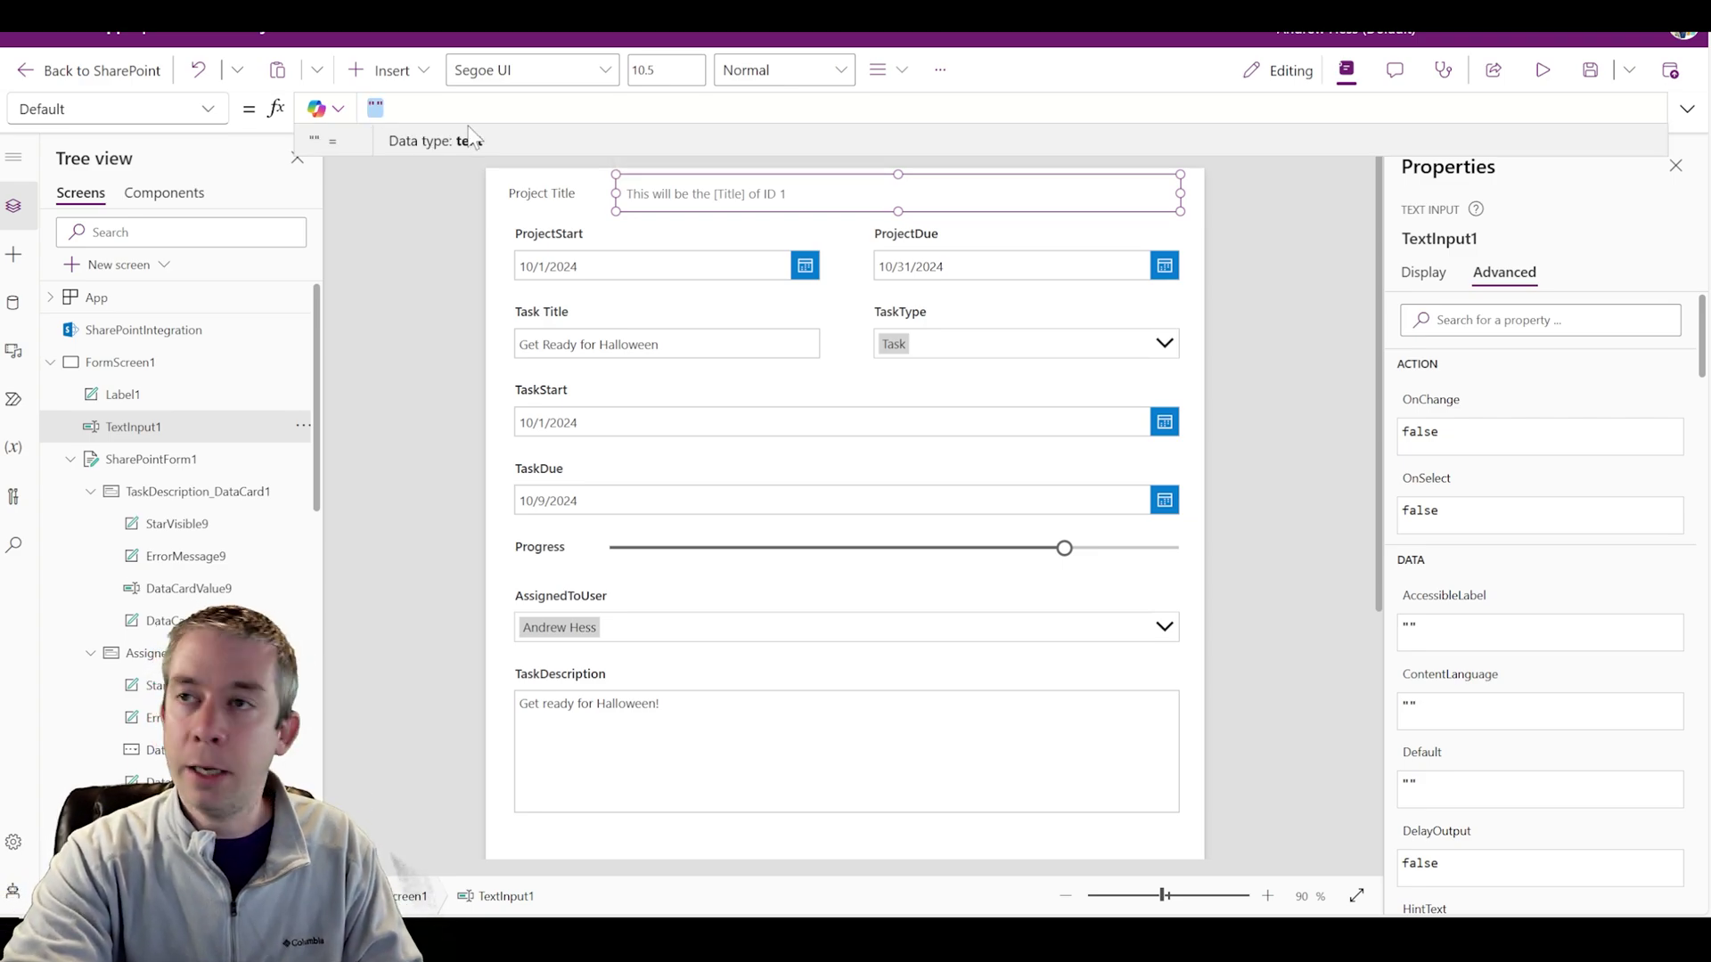
type("LookUp(")
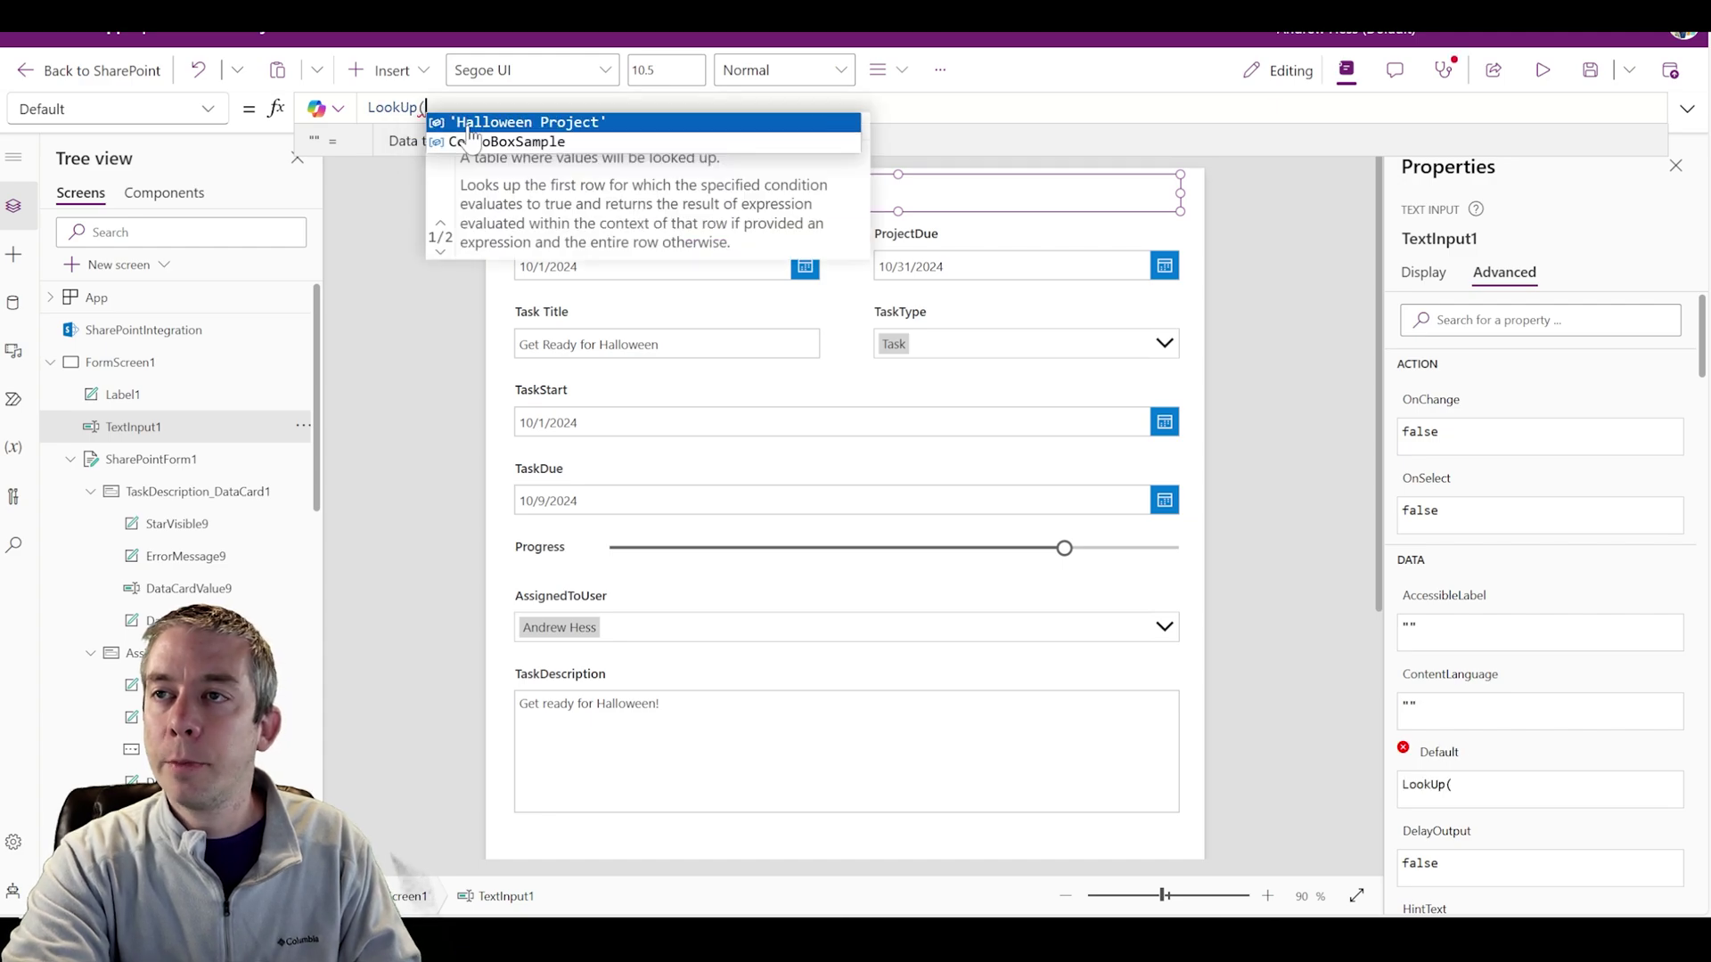
type("'Halloween Project',Title")
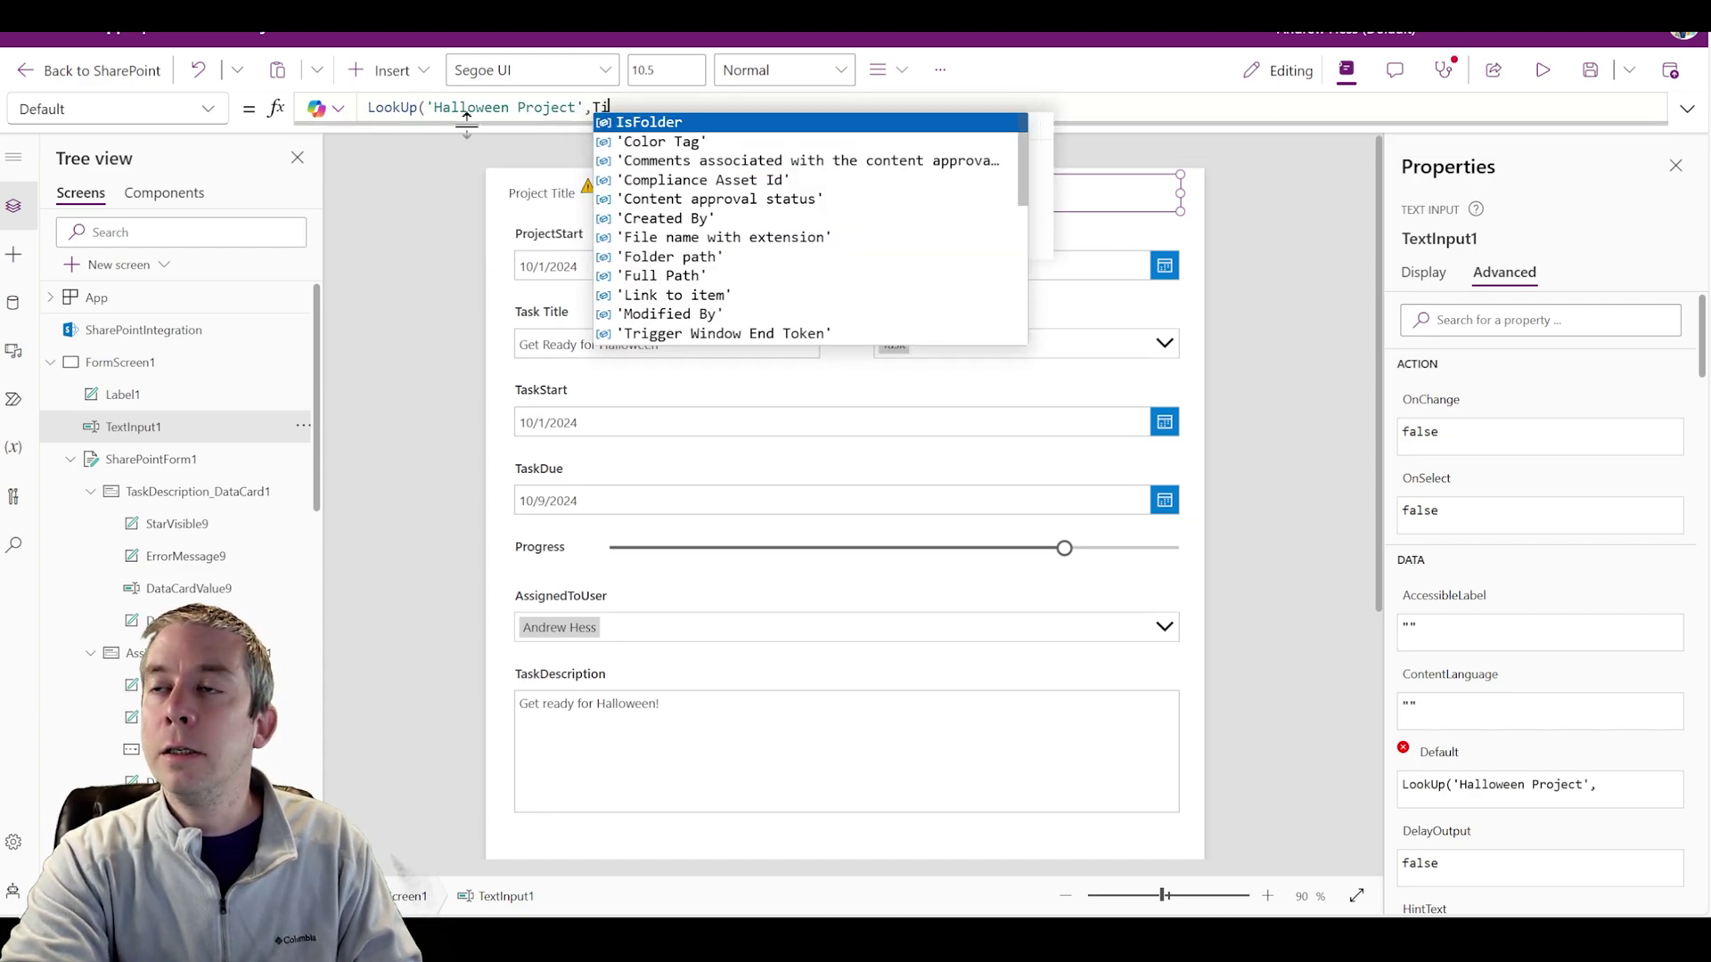
key("BackSpace")
key("BackSpace")
key("BackSpace")
key("BackSpace")
key("BackSpace")
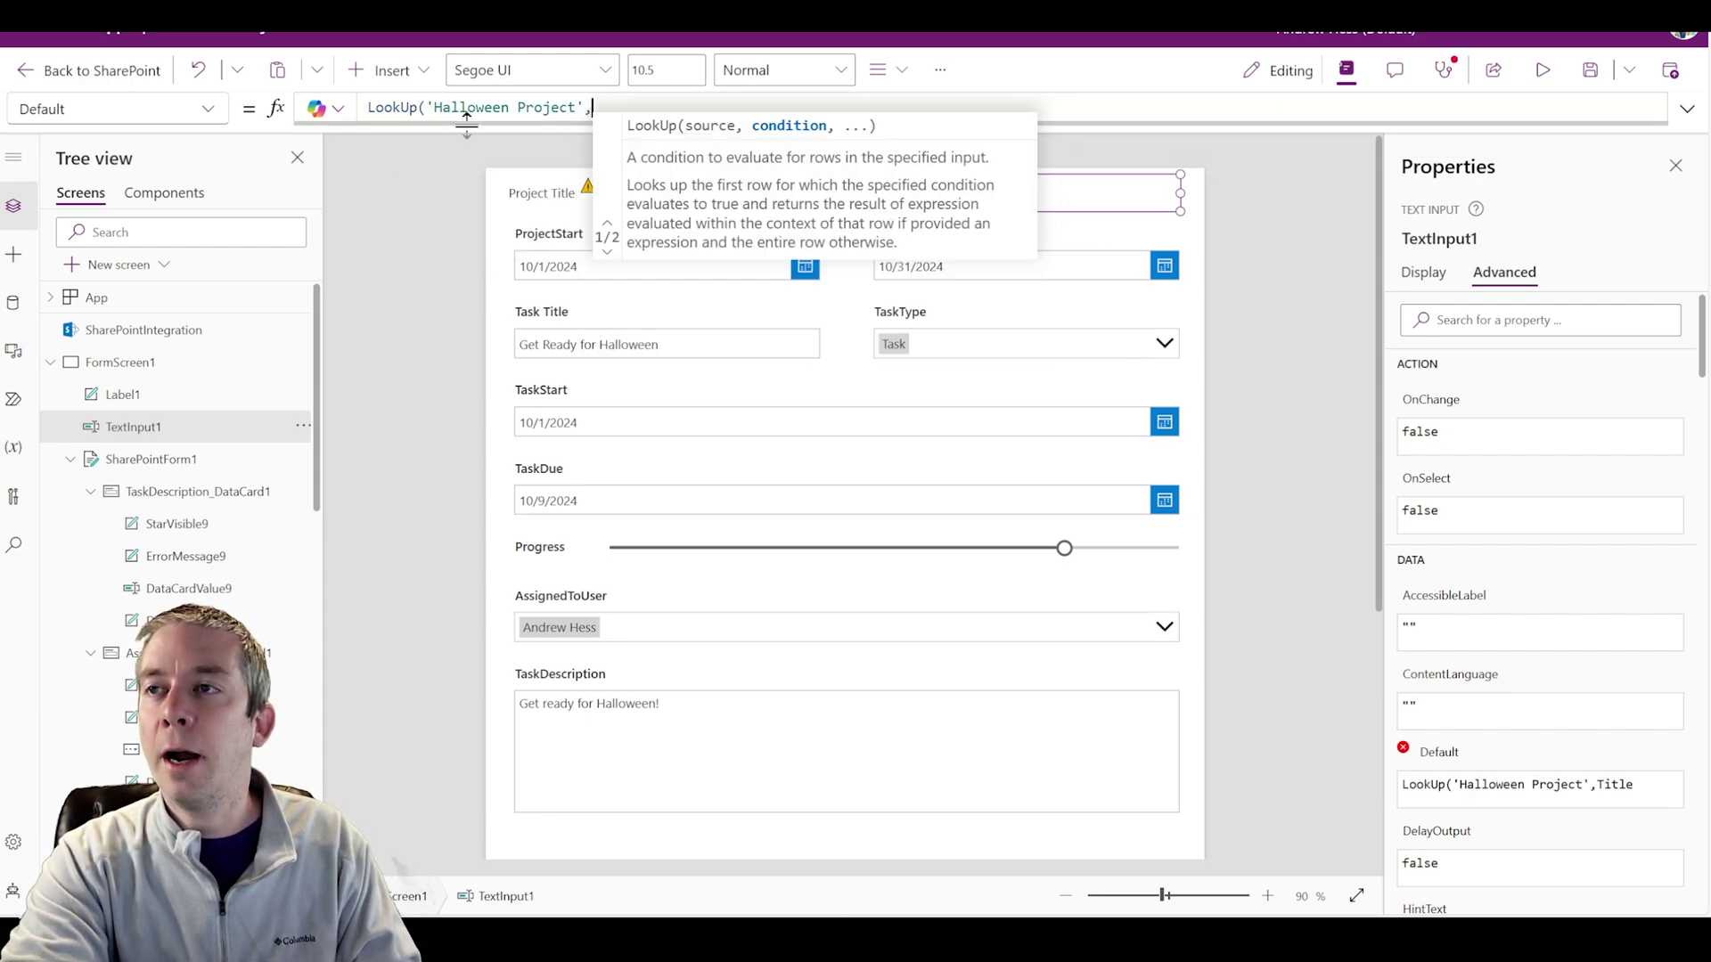
type("ID=1,Title)")
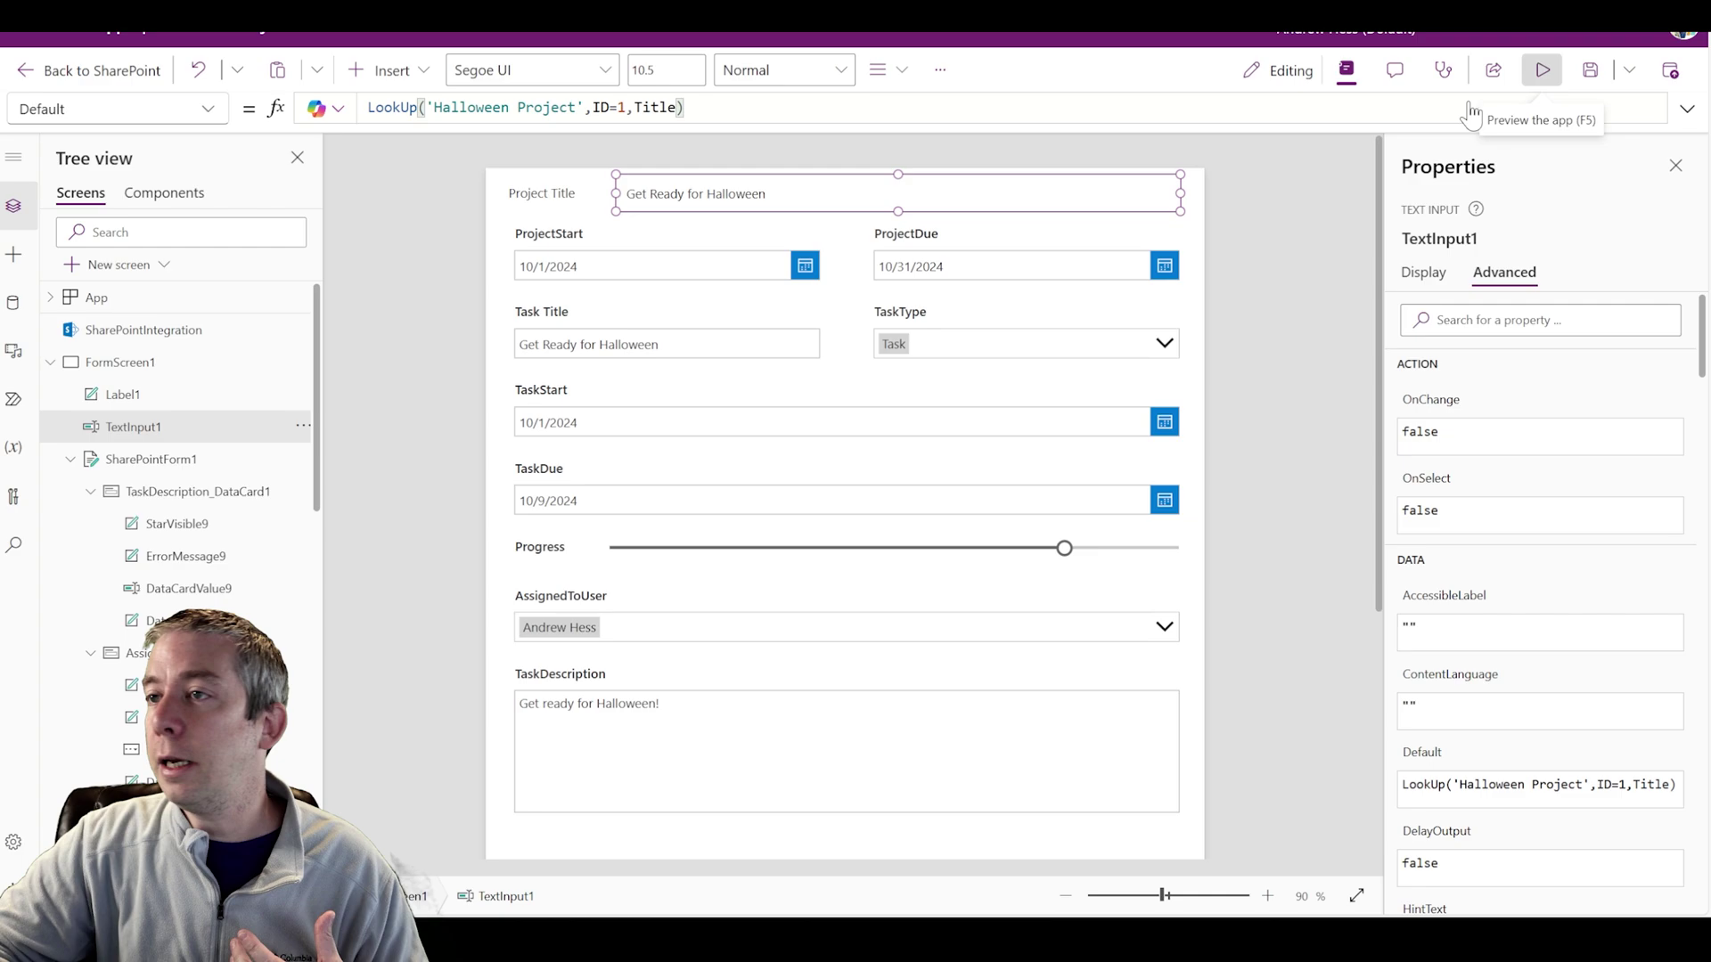
Preview the form to check the looked-up project title, and return to editing.
left_click(1542, 71)
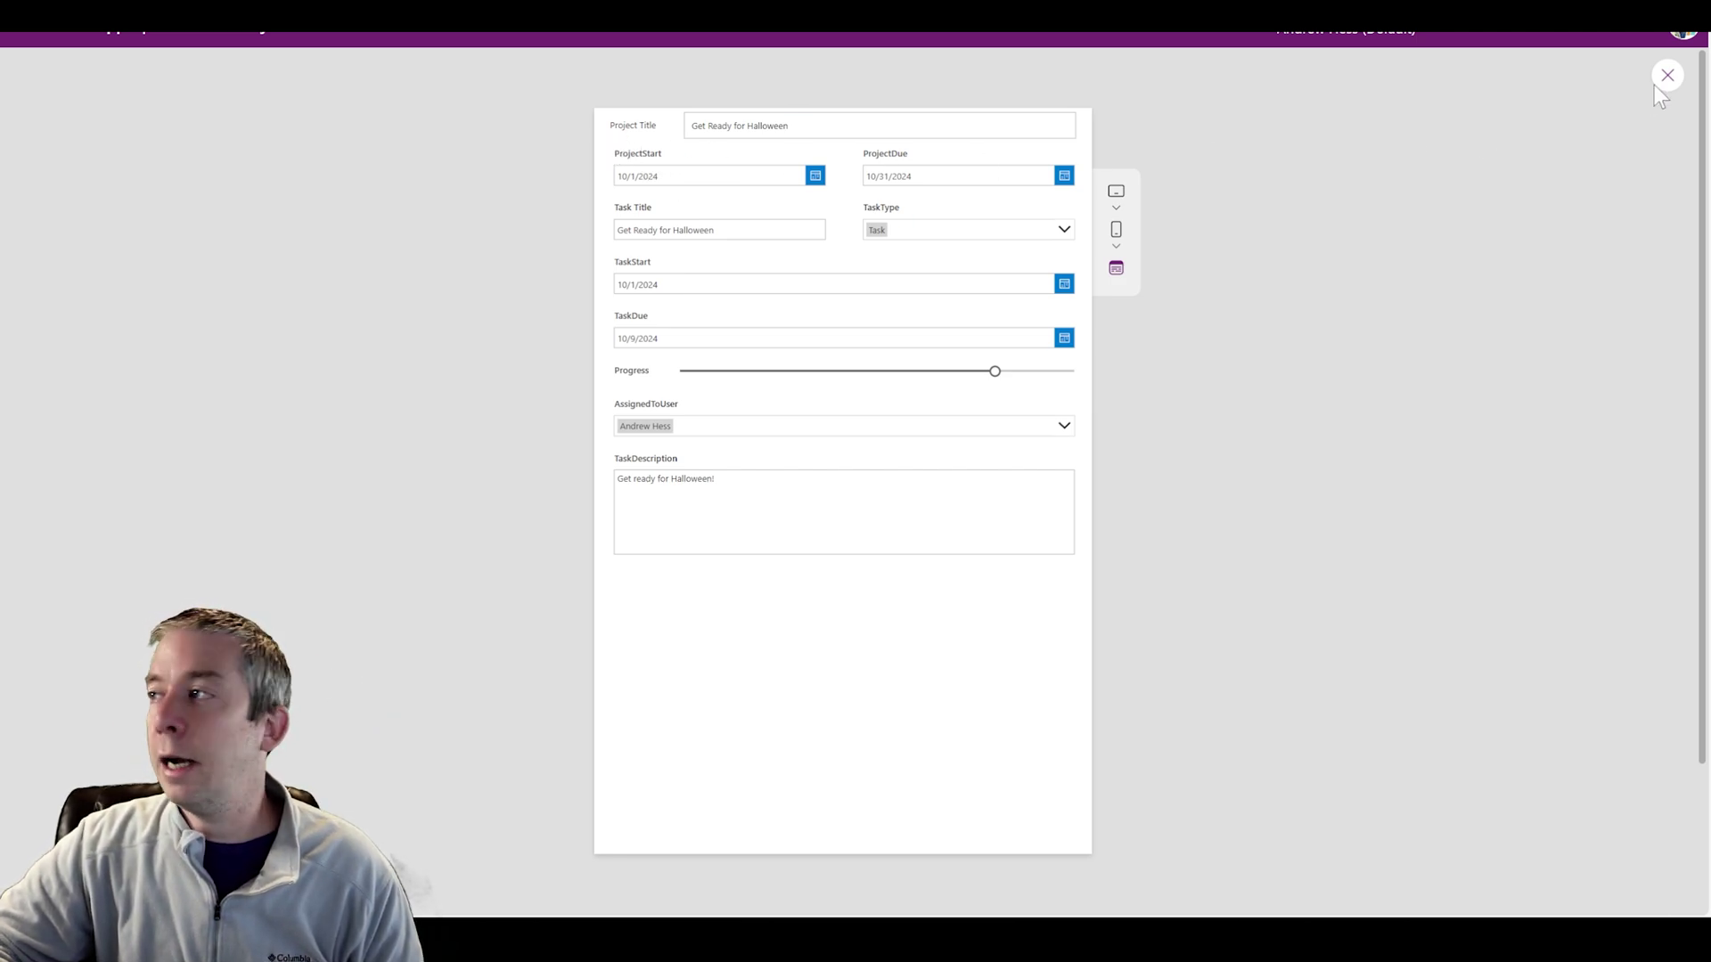
key("Escape")
scroll(1299, 242, "up", 3)
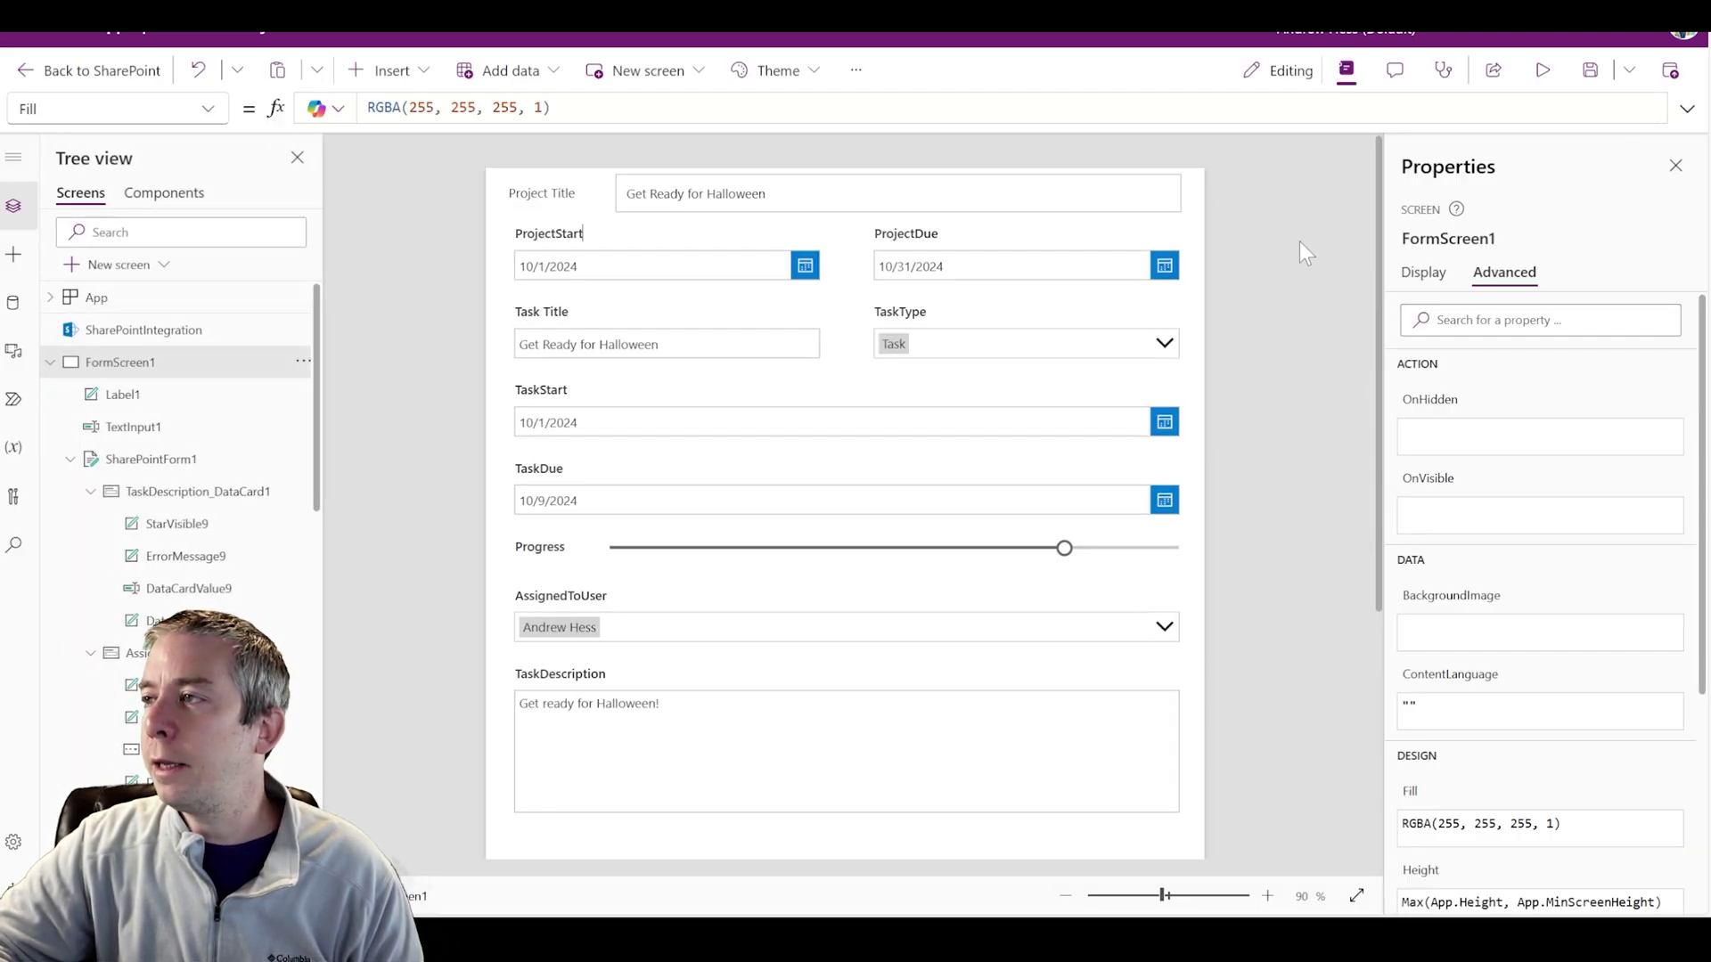
Align the Project Title label's starting edge with the field labels below and set its font weight to Semibold.
left_click(517, 191)
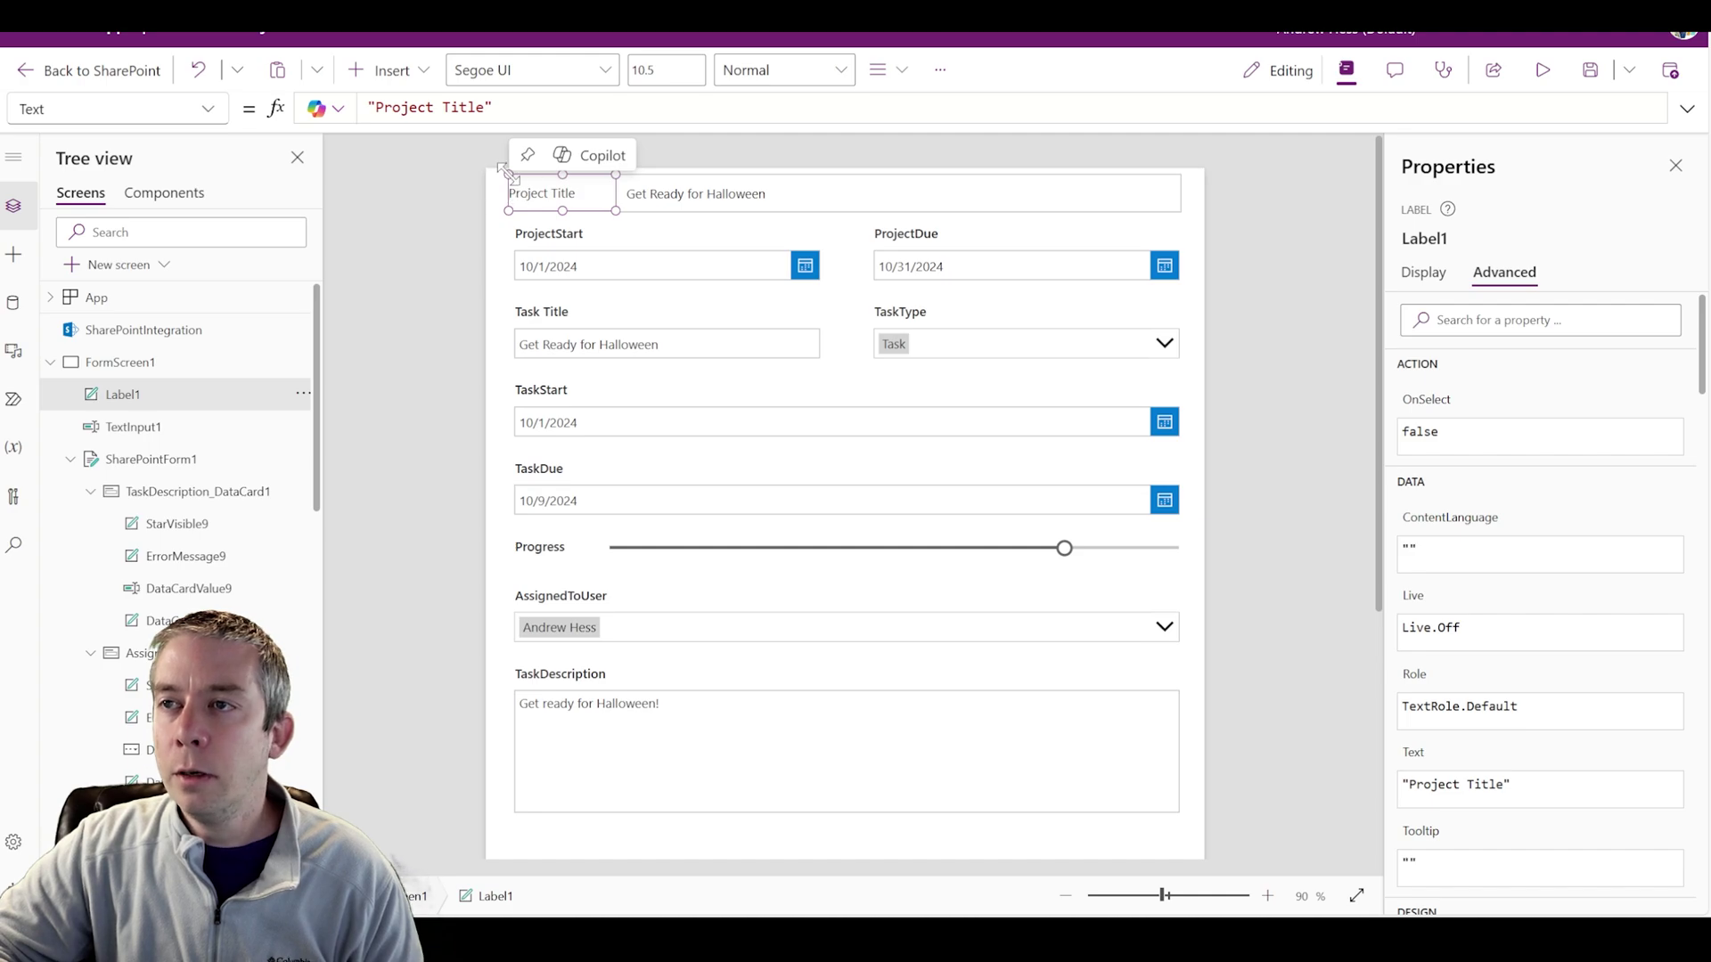
left_click(511, 178)
left_click(519, 191)
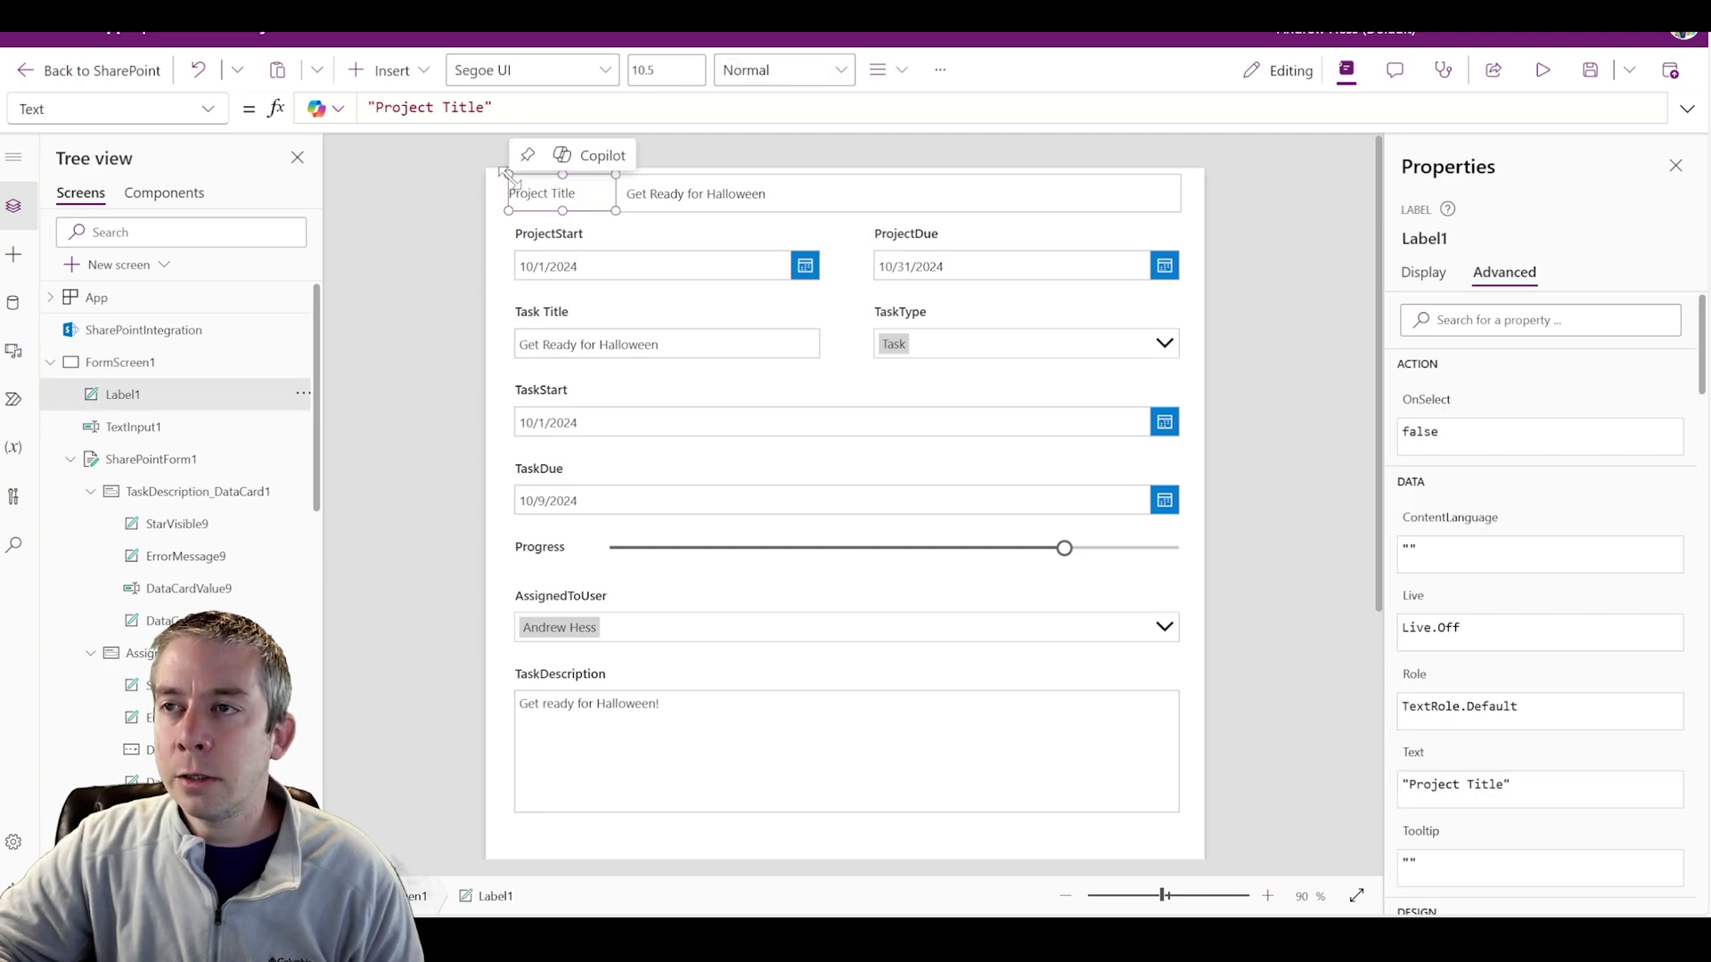
left_click_drag(508, 175, 513, 173)
left_click(1423, 272)
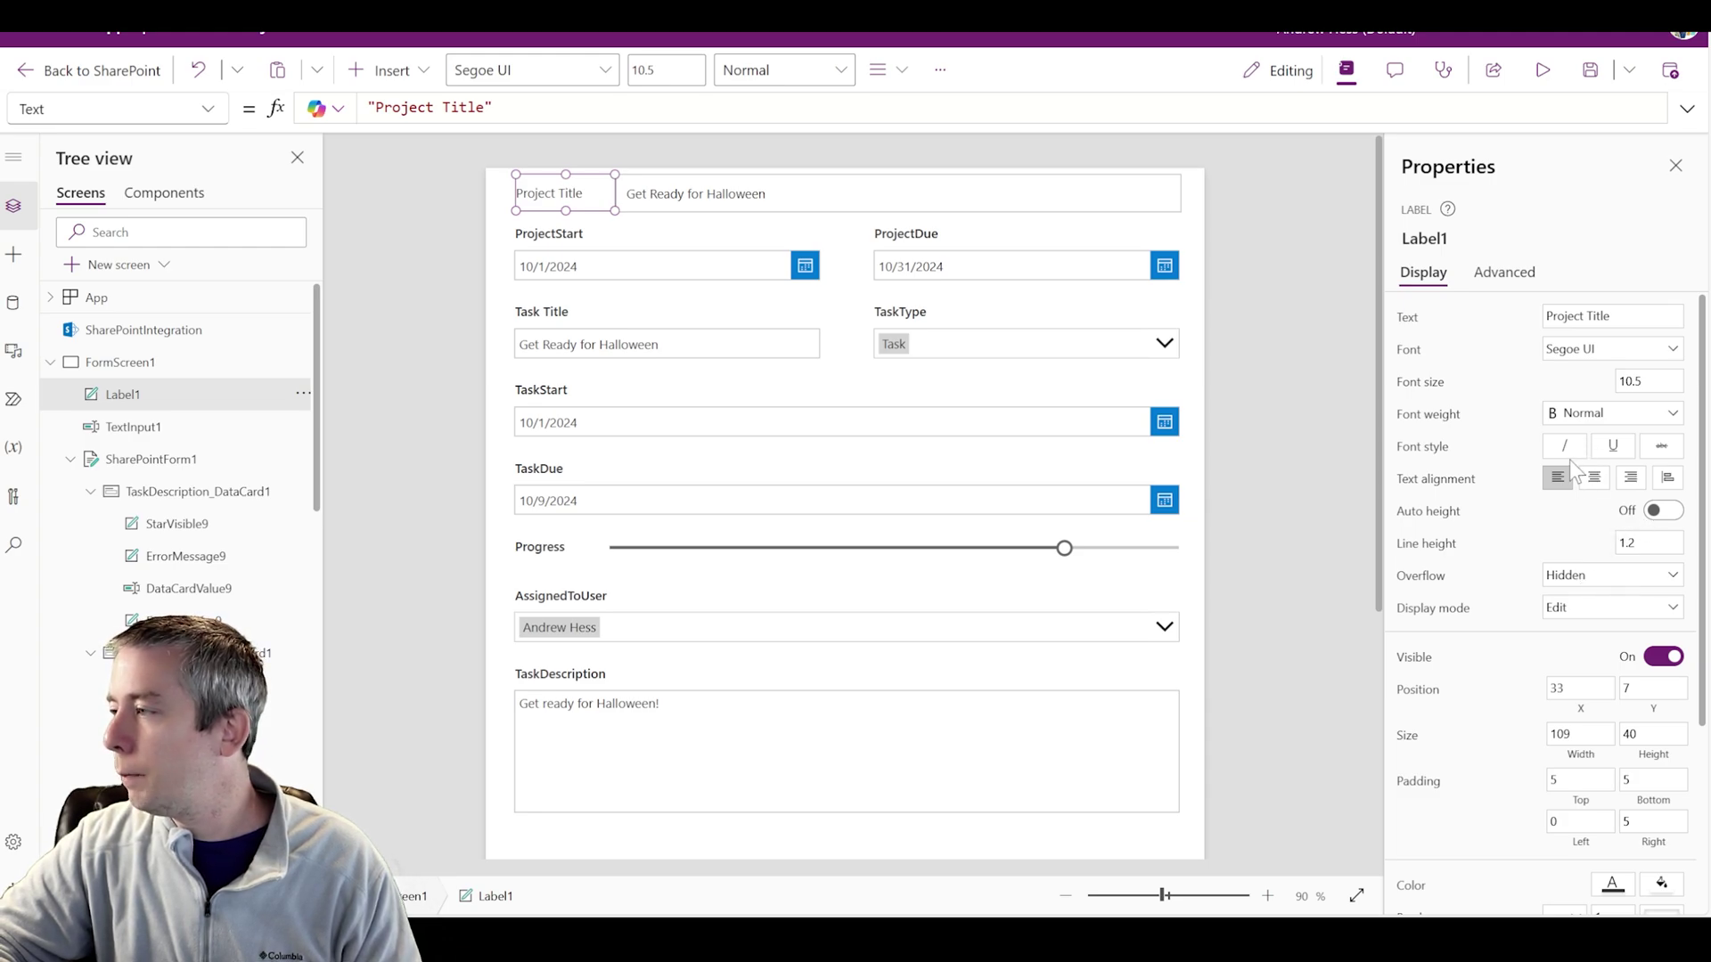
left_click(1578, 417)
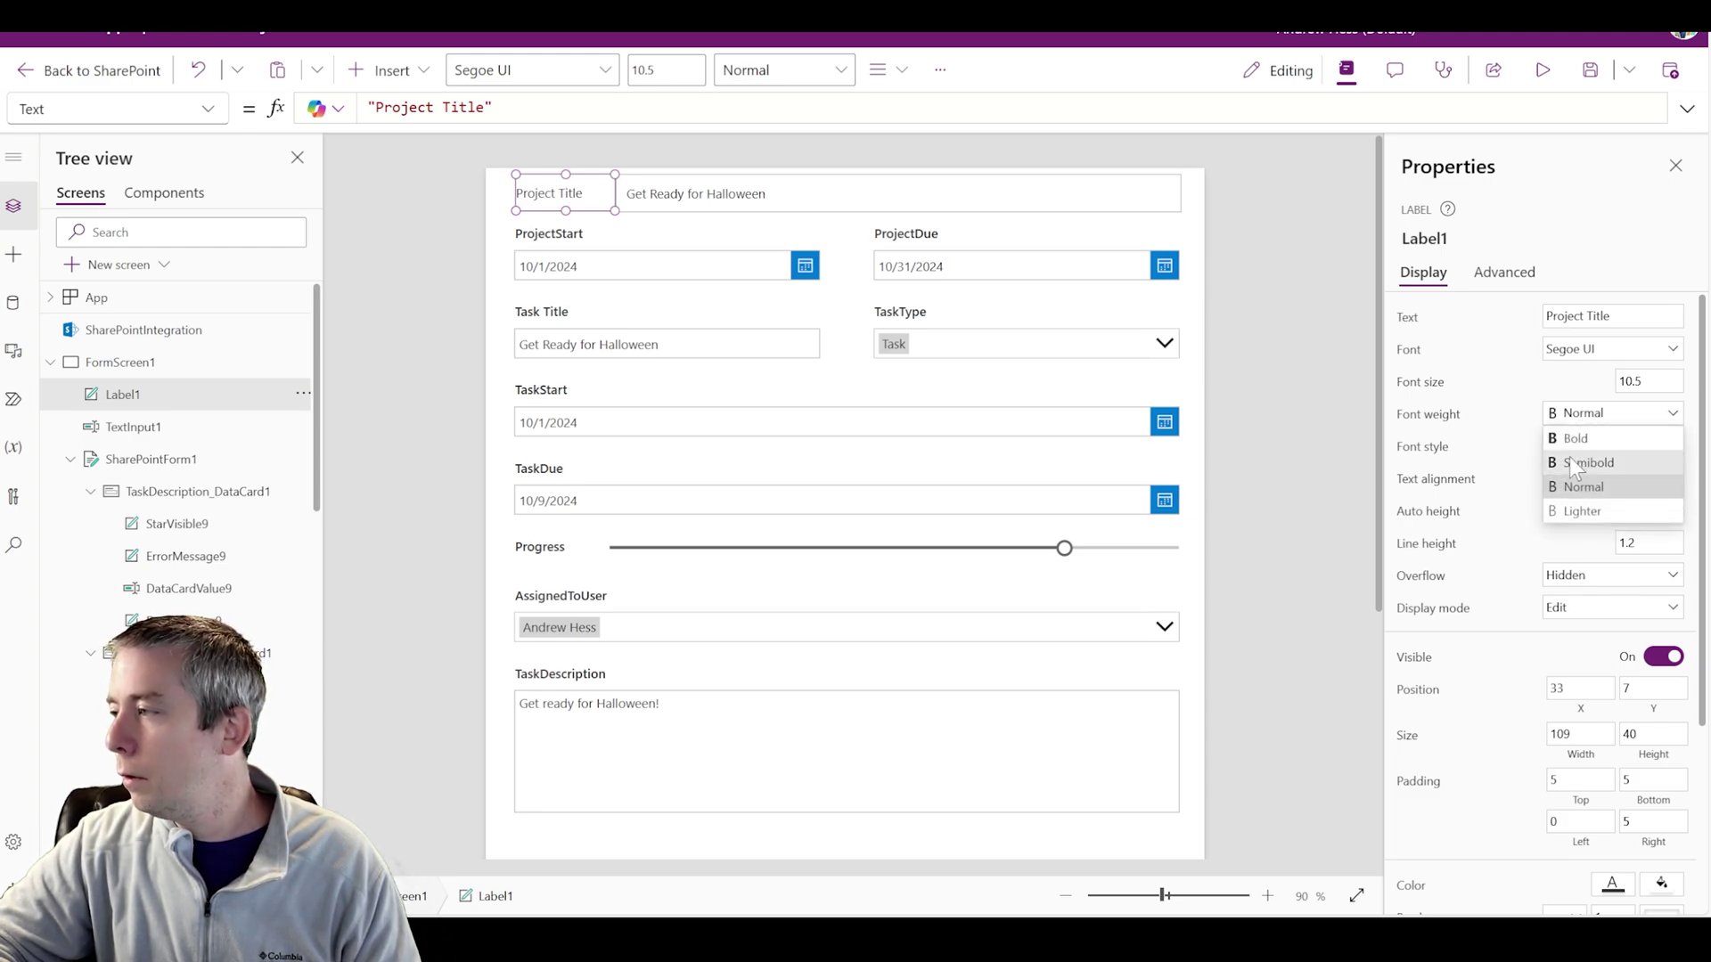
left_click(1569, 457)
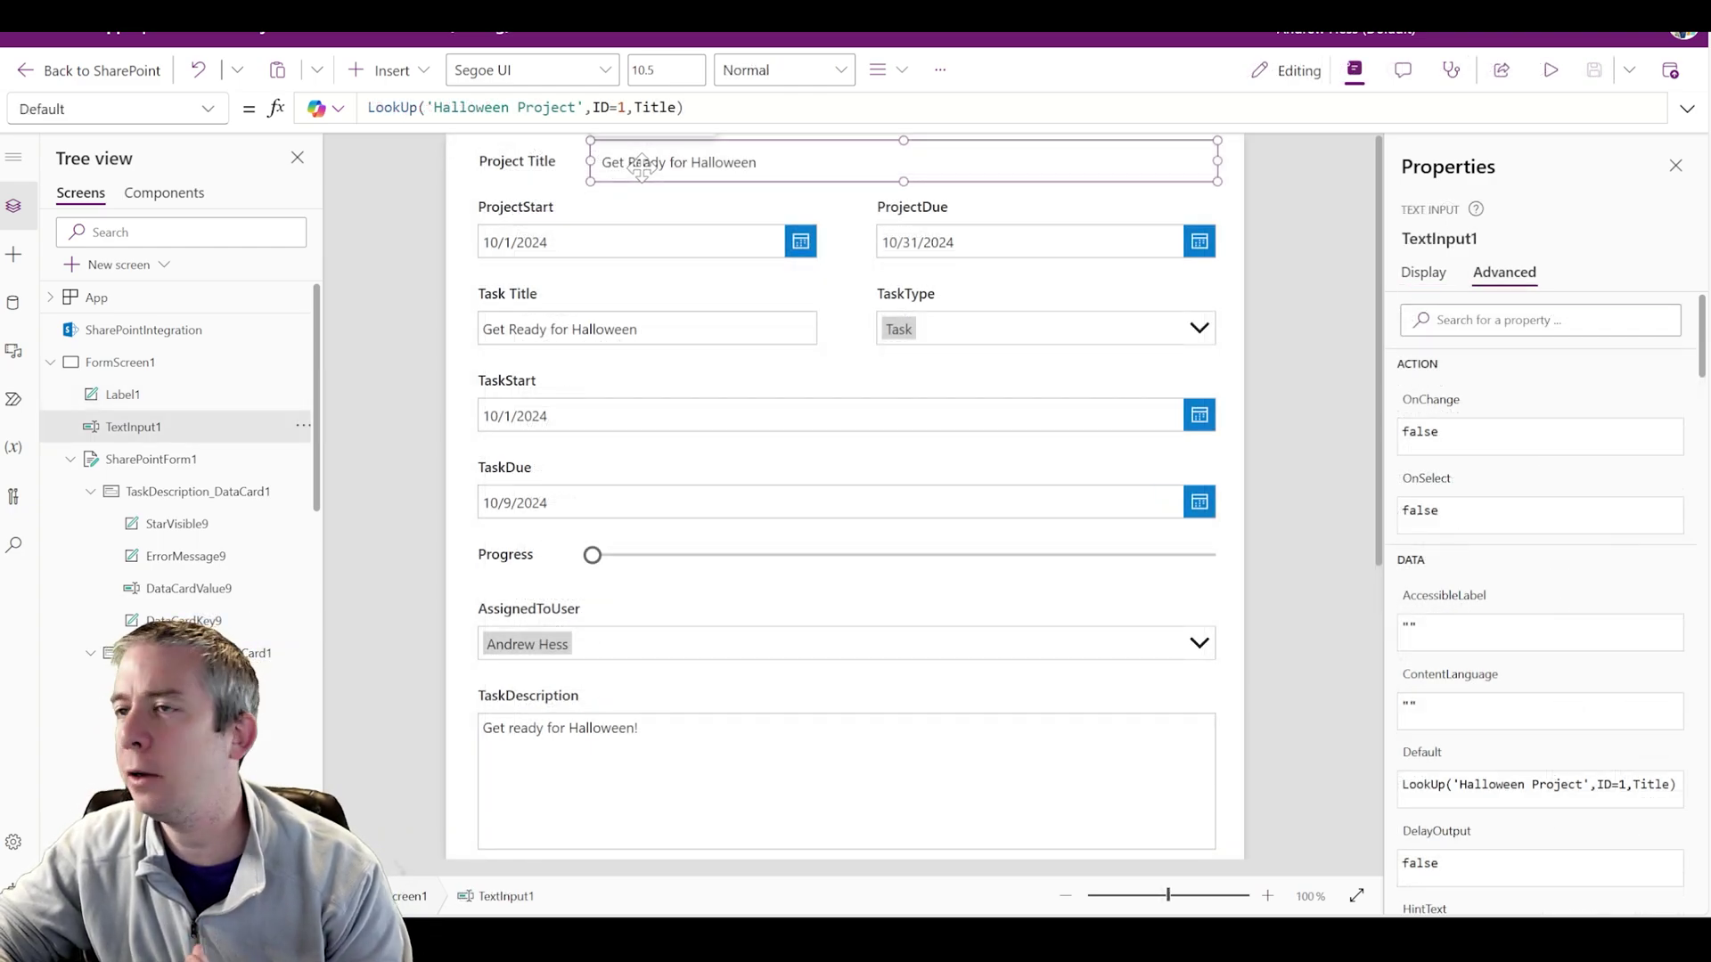
Set the display mode of the project title text input to View.
left_click(1420, 274)
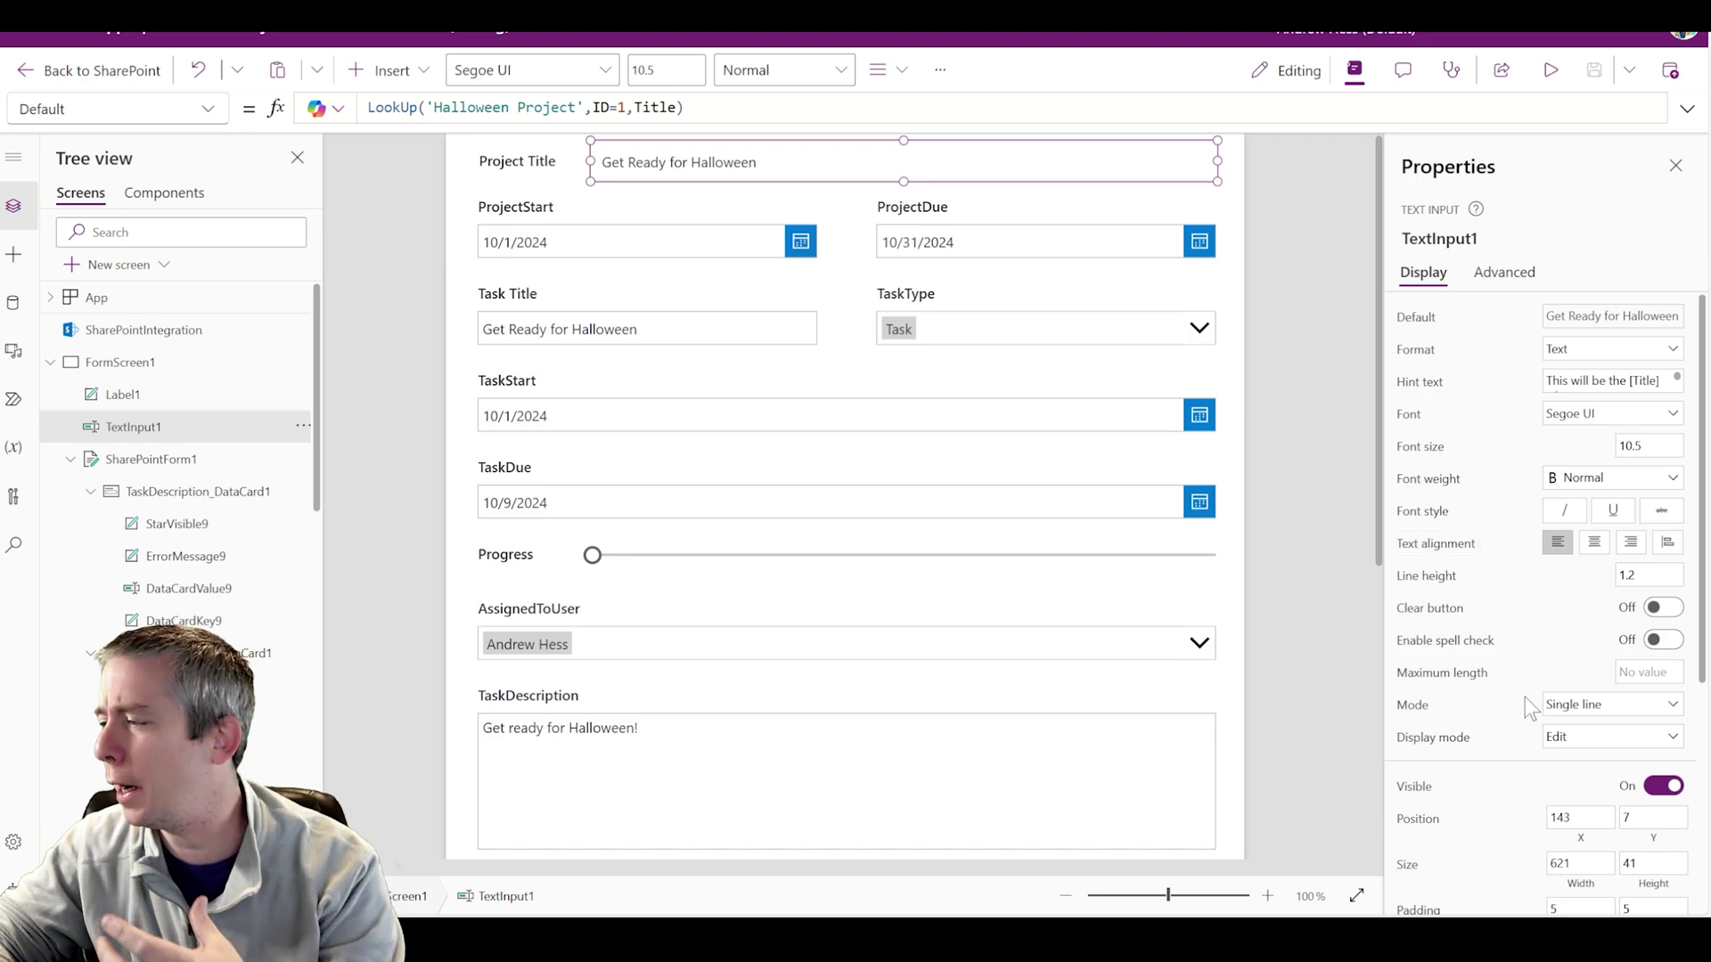
left_click(1570, 738)
left_click(1560, 811)
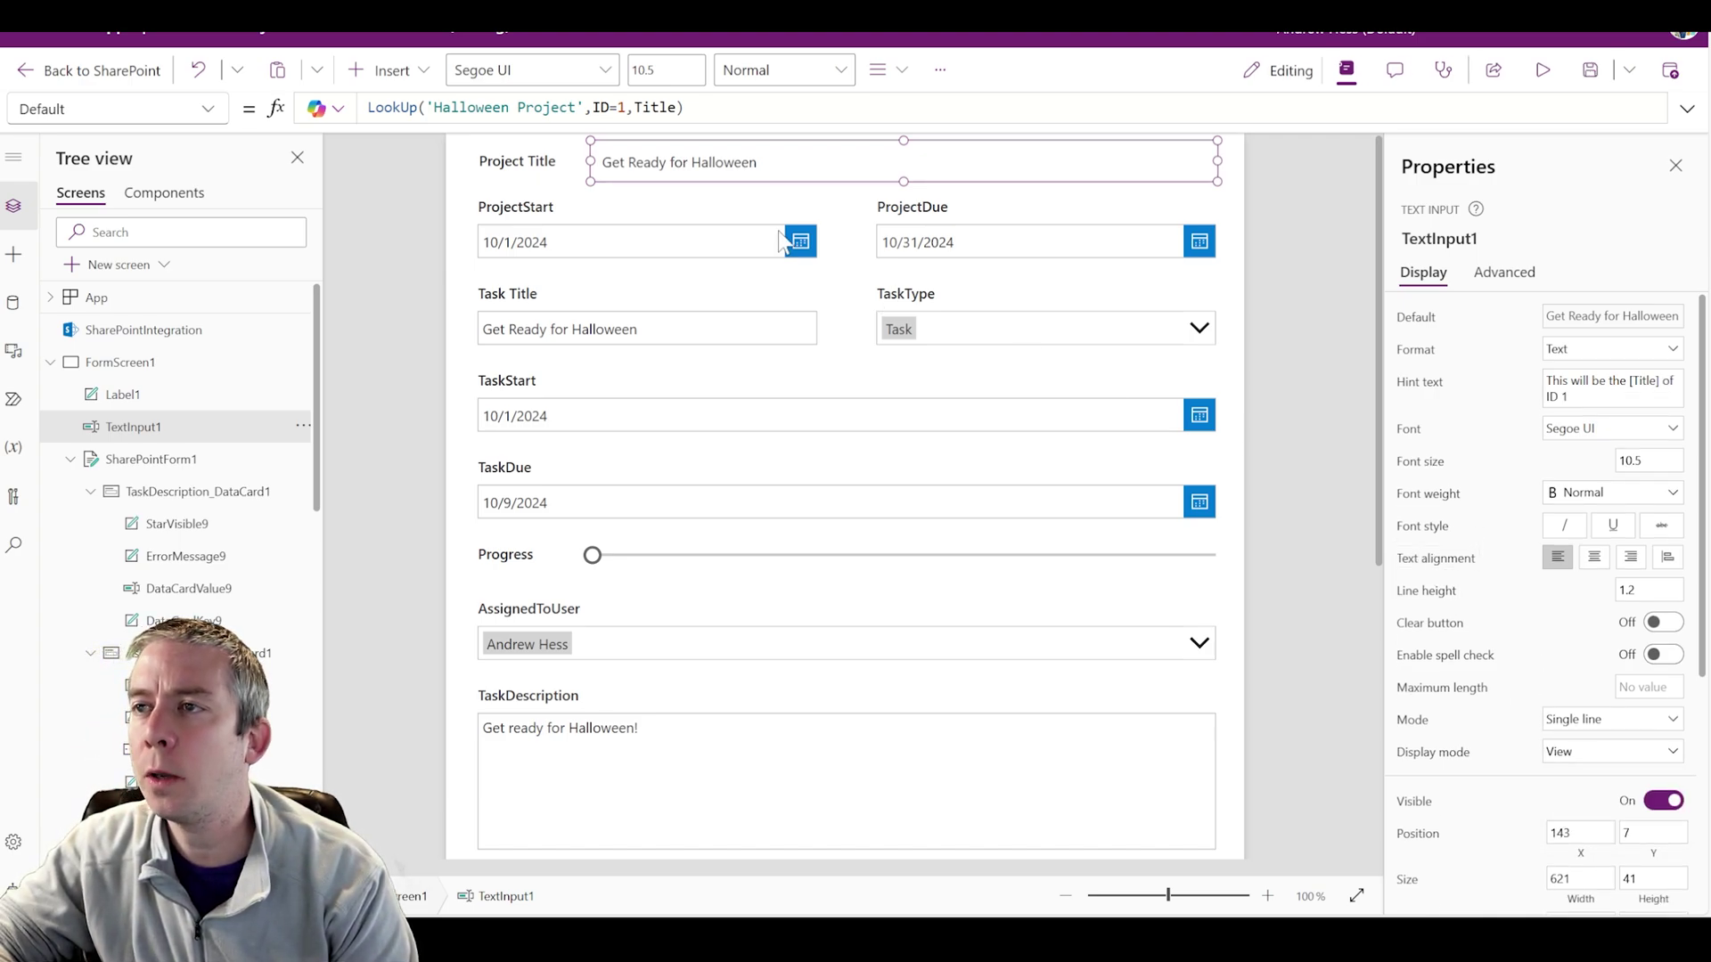
Format the project title text input with Semibold font weight and font size 15.
left_click(1579, 497)
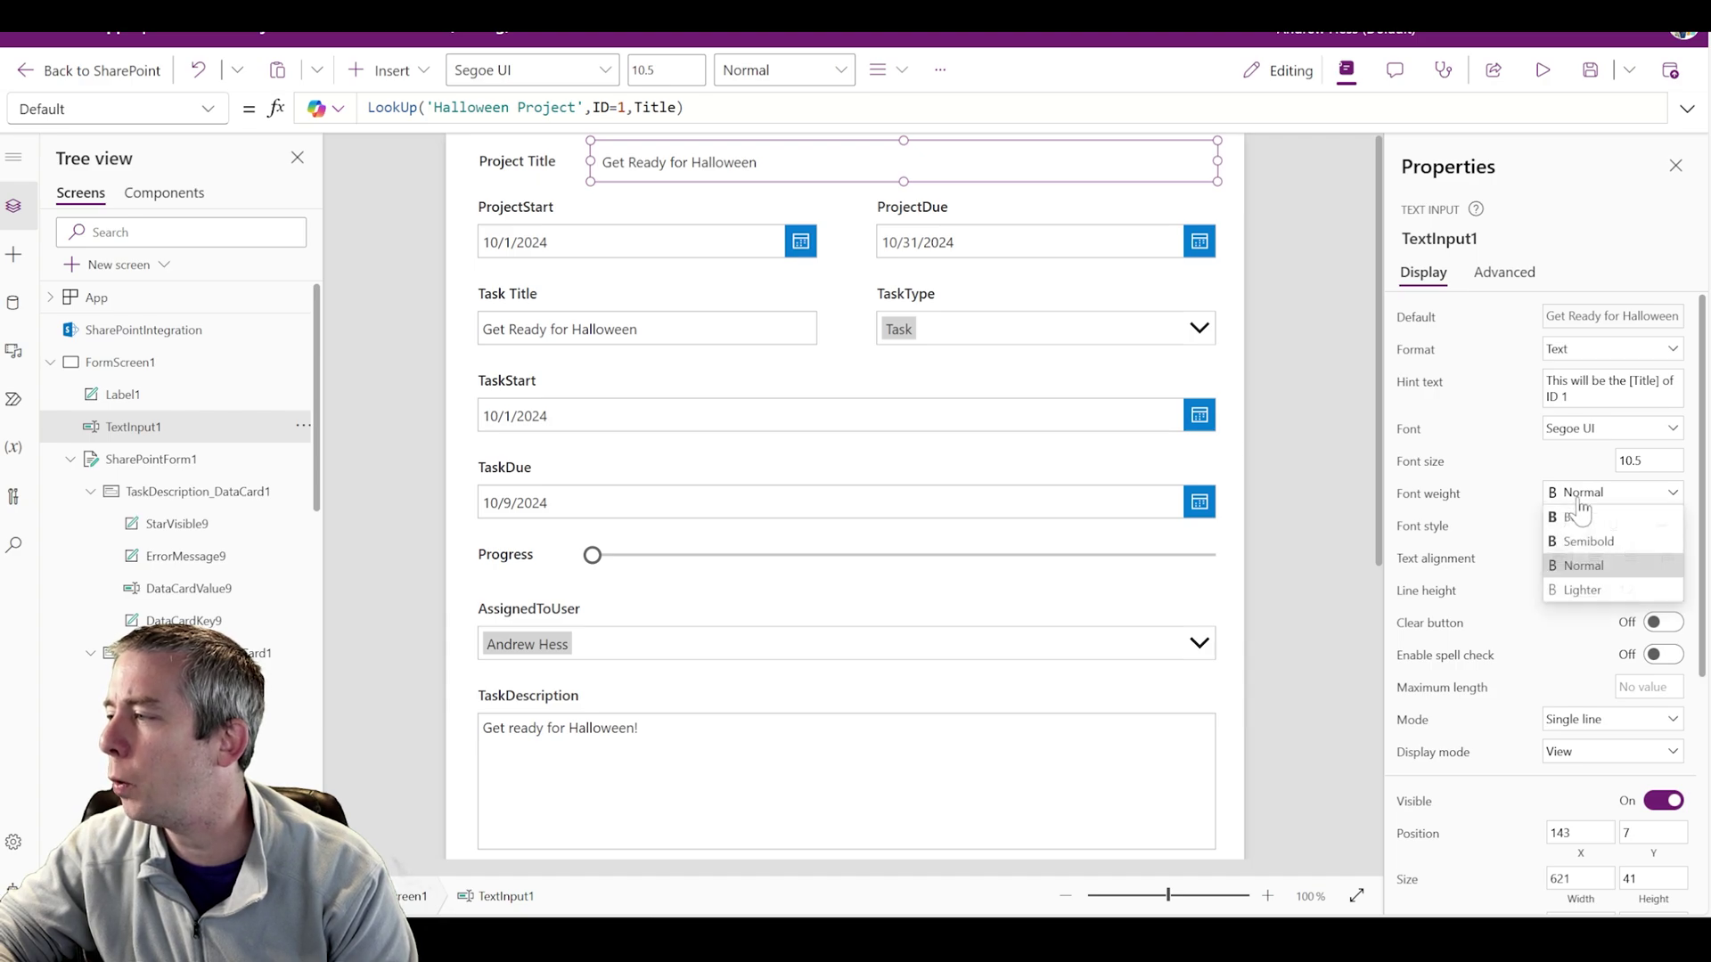
left_click(1585, 542)
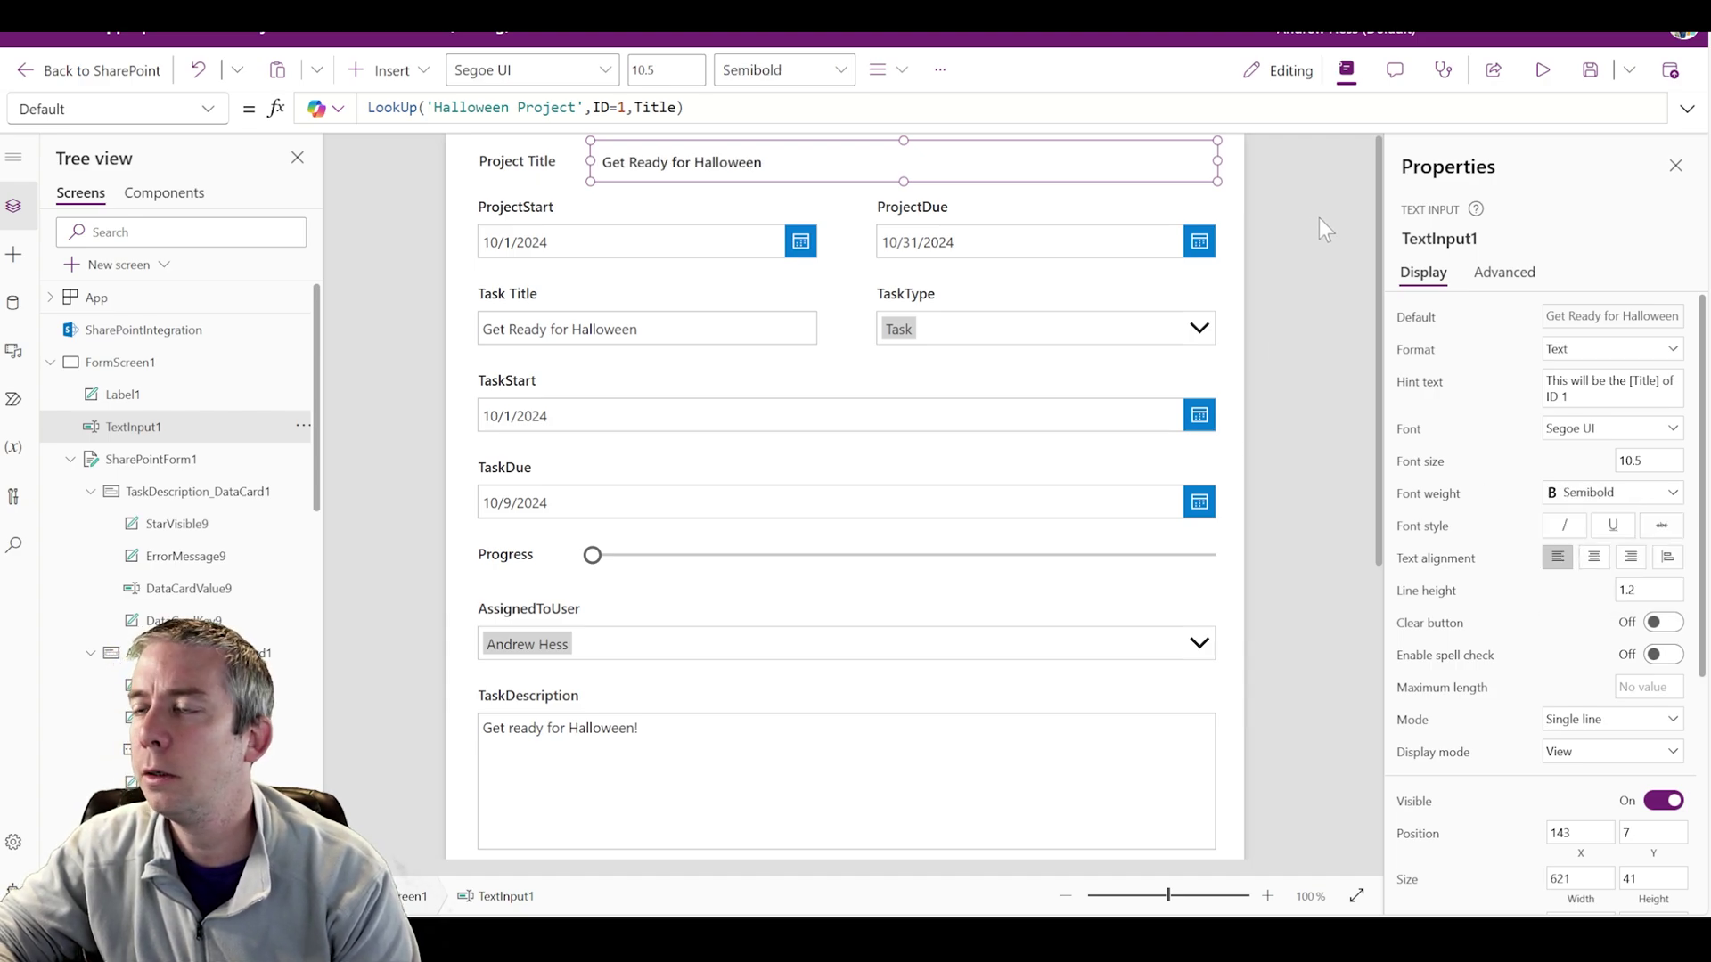
left_click(825, 187)
left_click(710, 175)
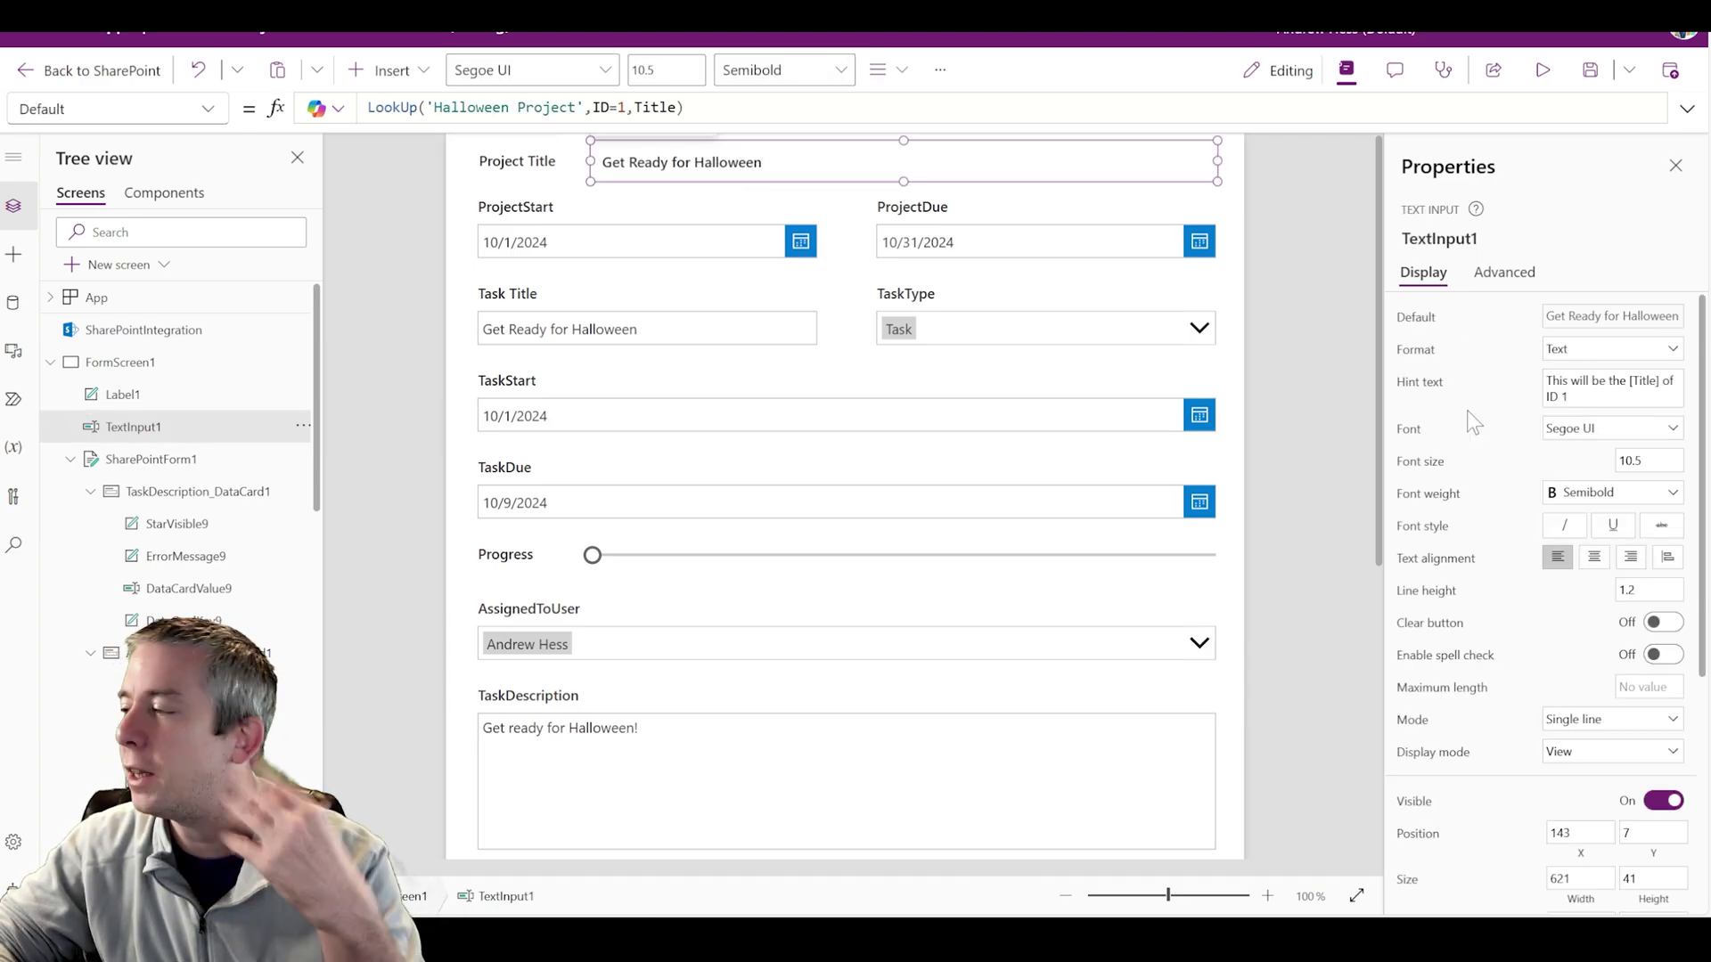
double_click(1631, 460)
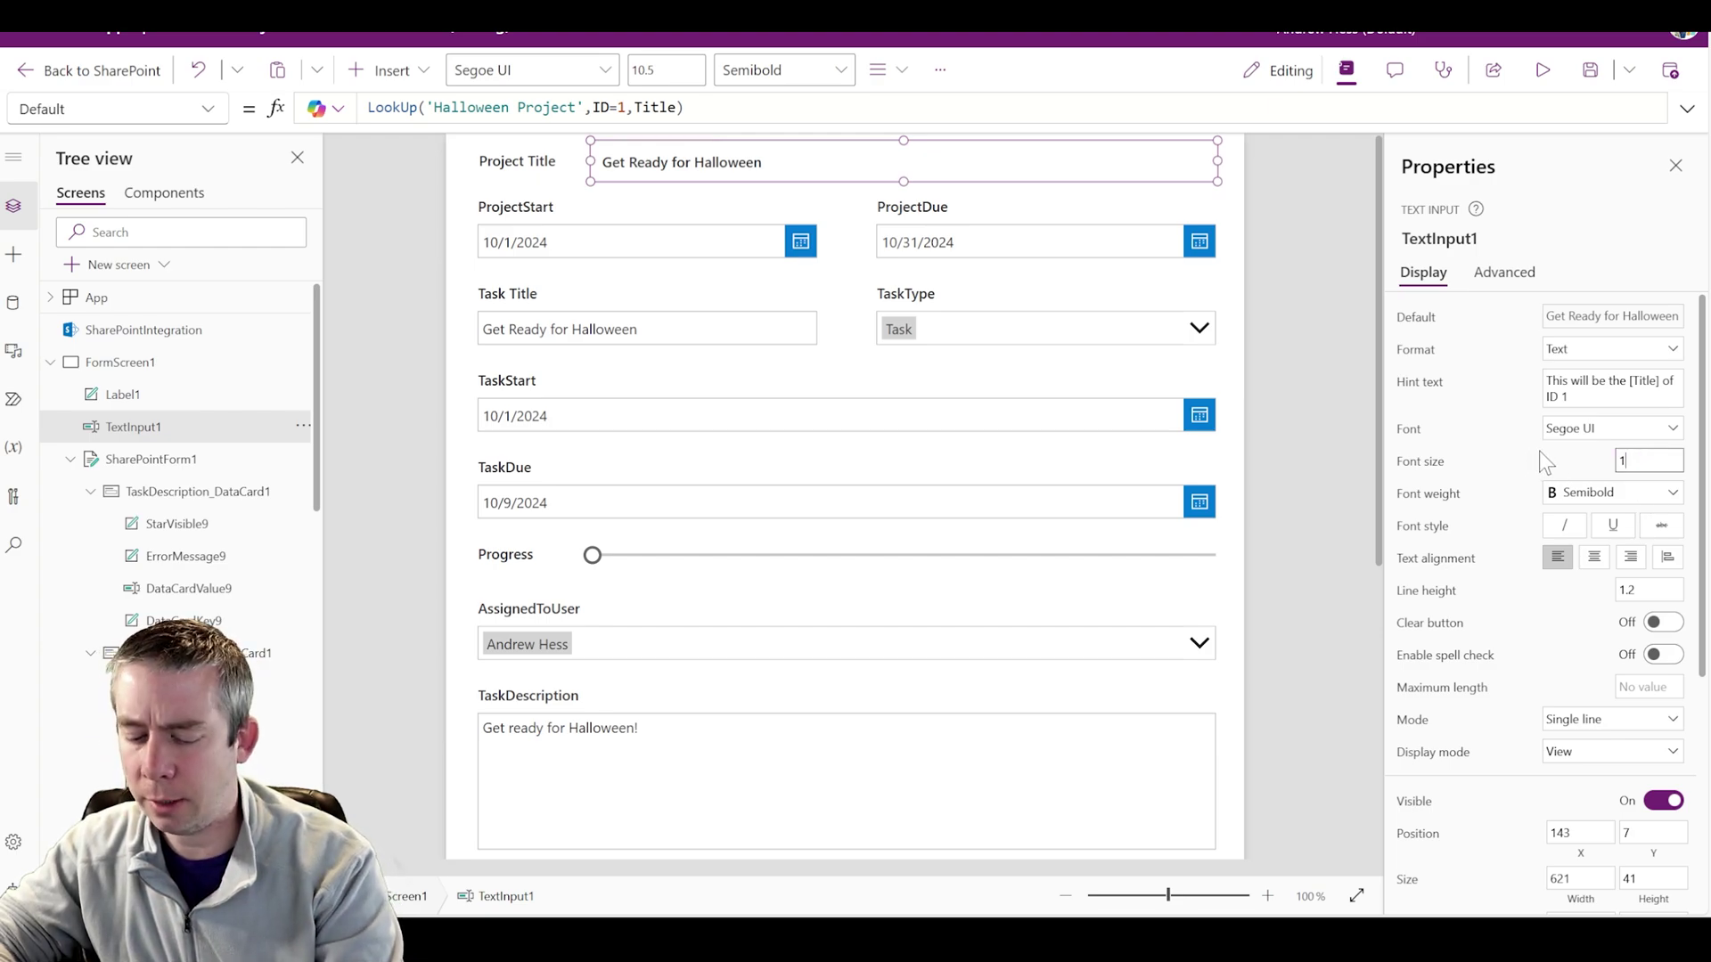
type("15")
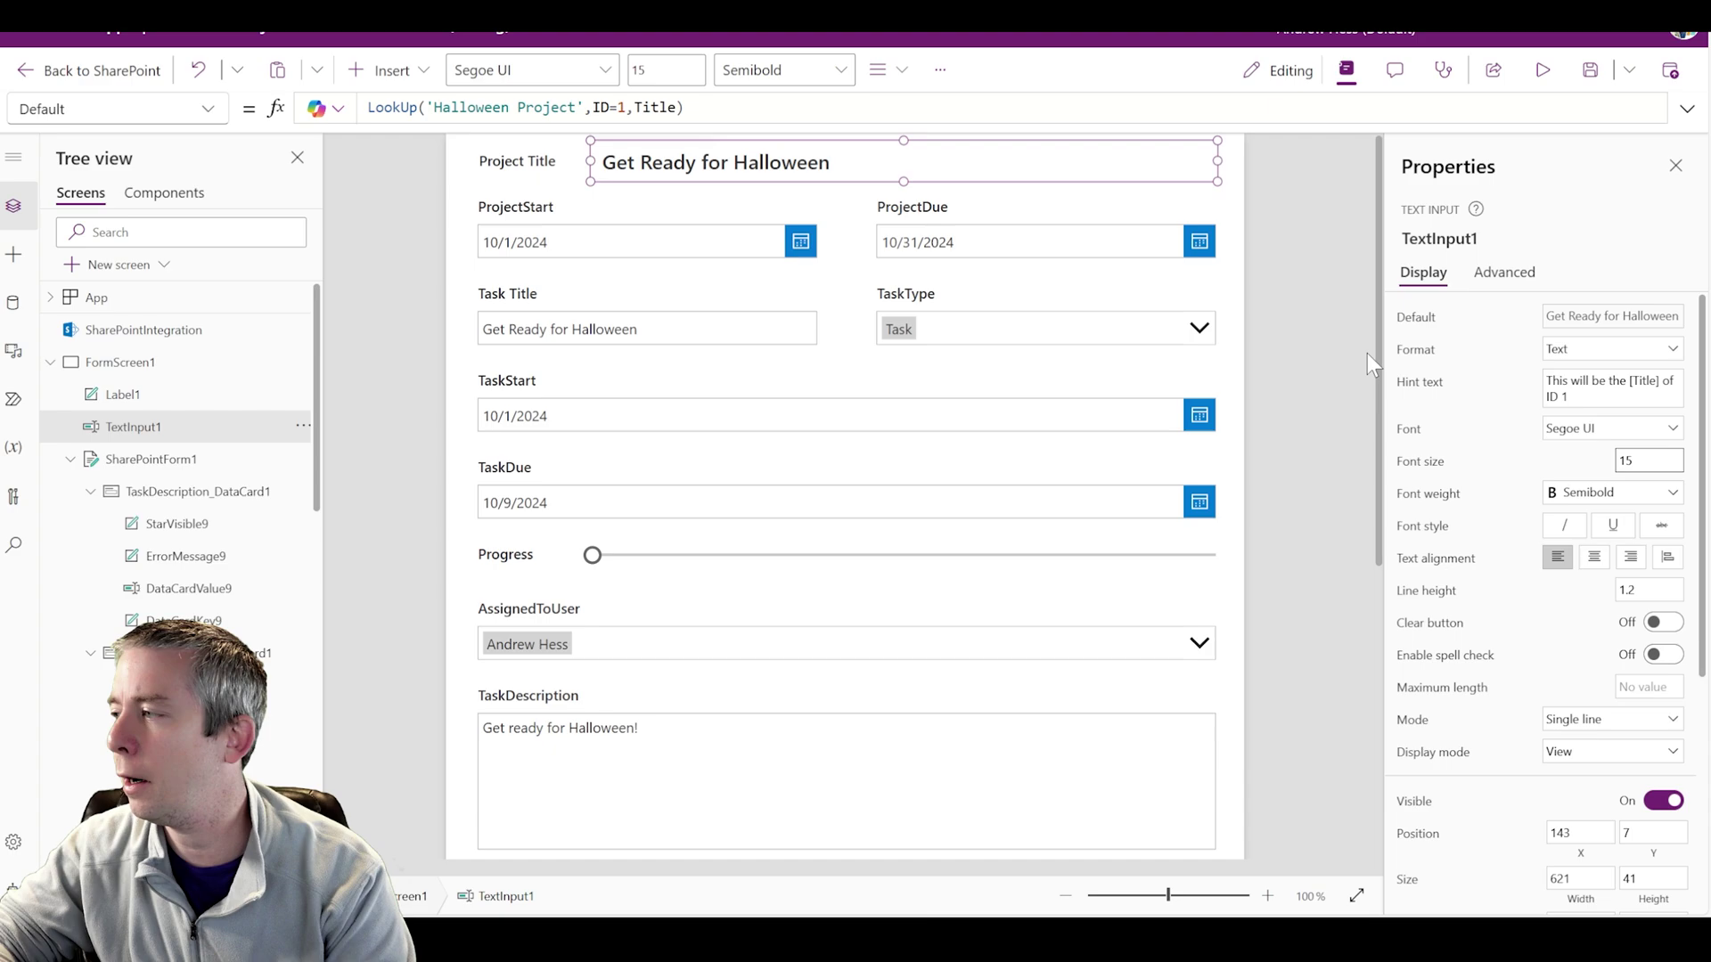
Center the project title text and widen its input over the label to match the full width of the fields below.
left_click(1594, 559)
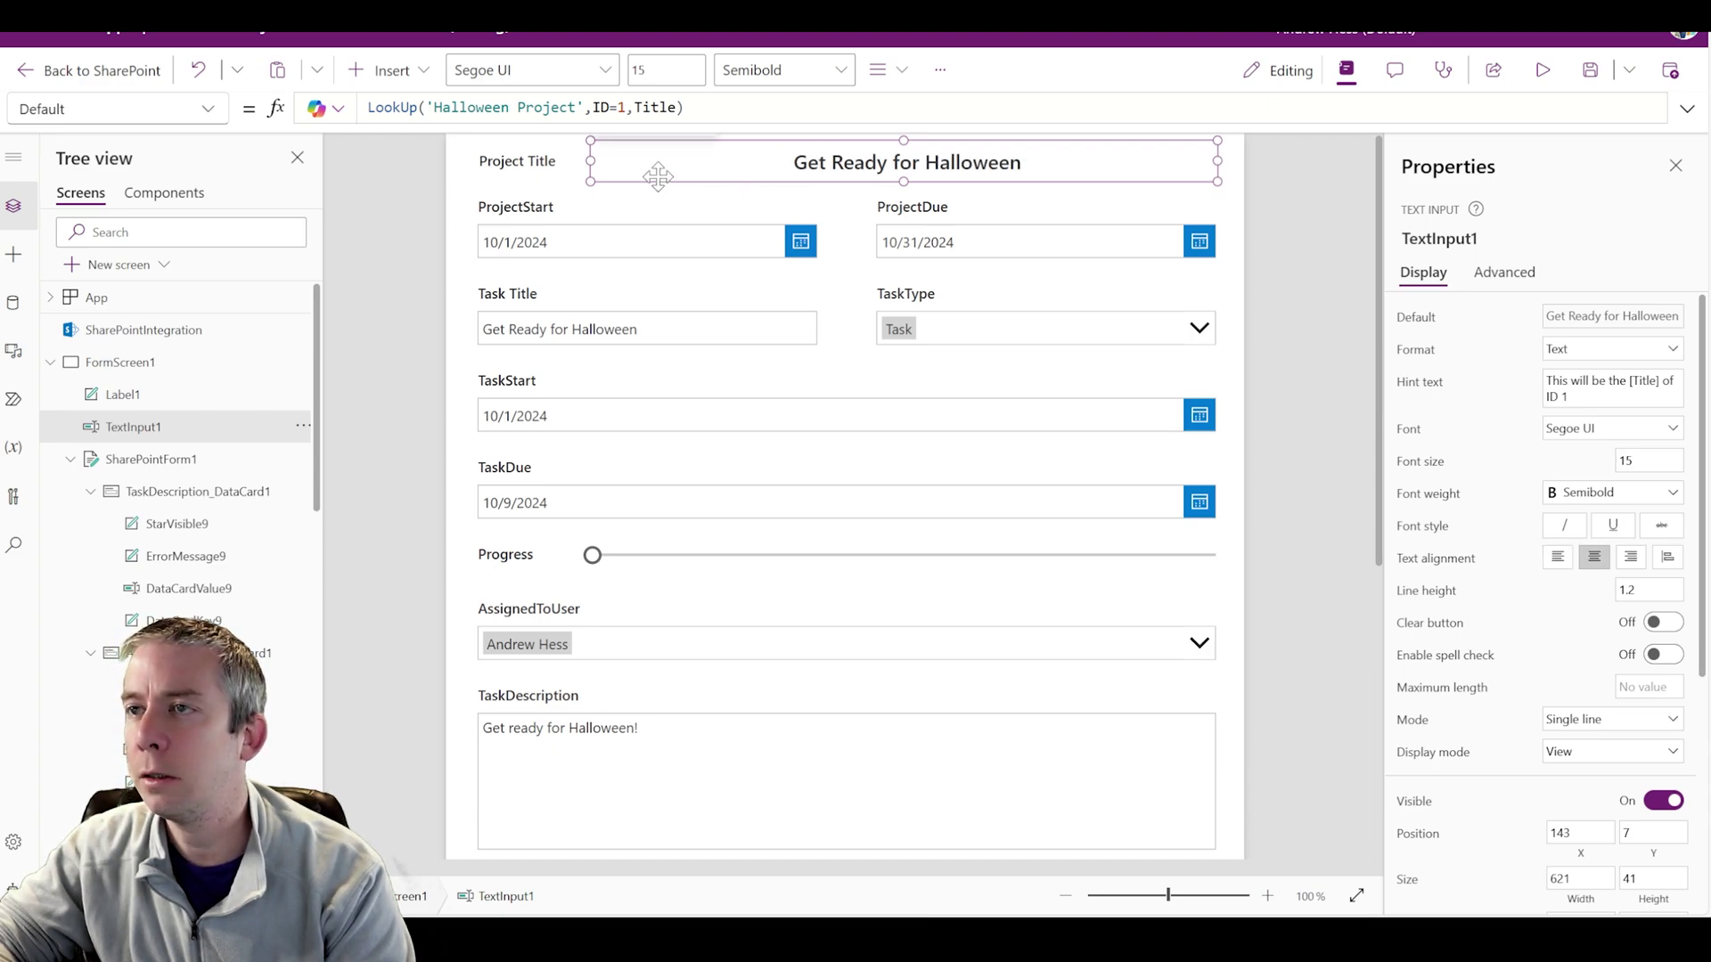
left_click_drag(590, 161, 481, 154)
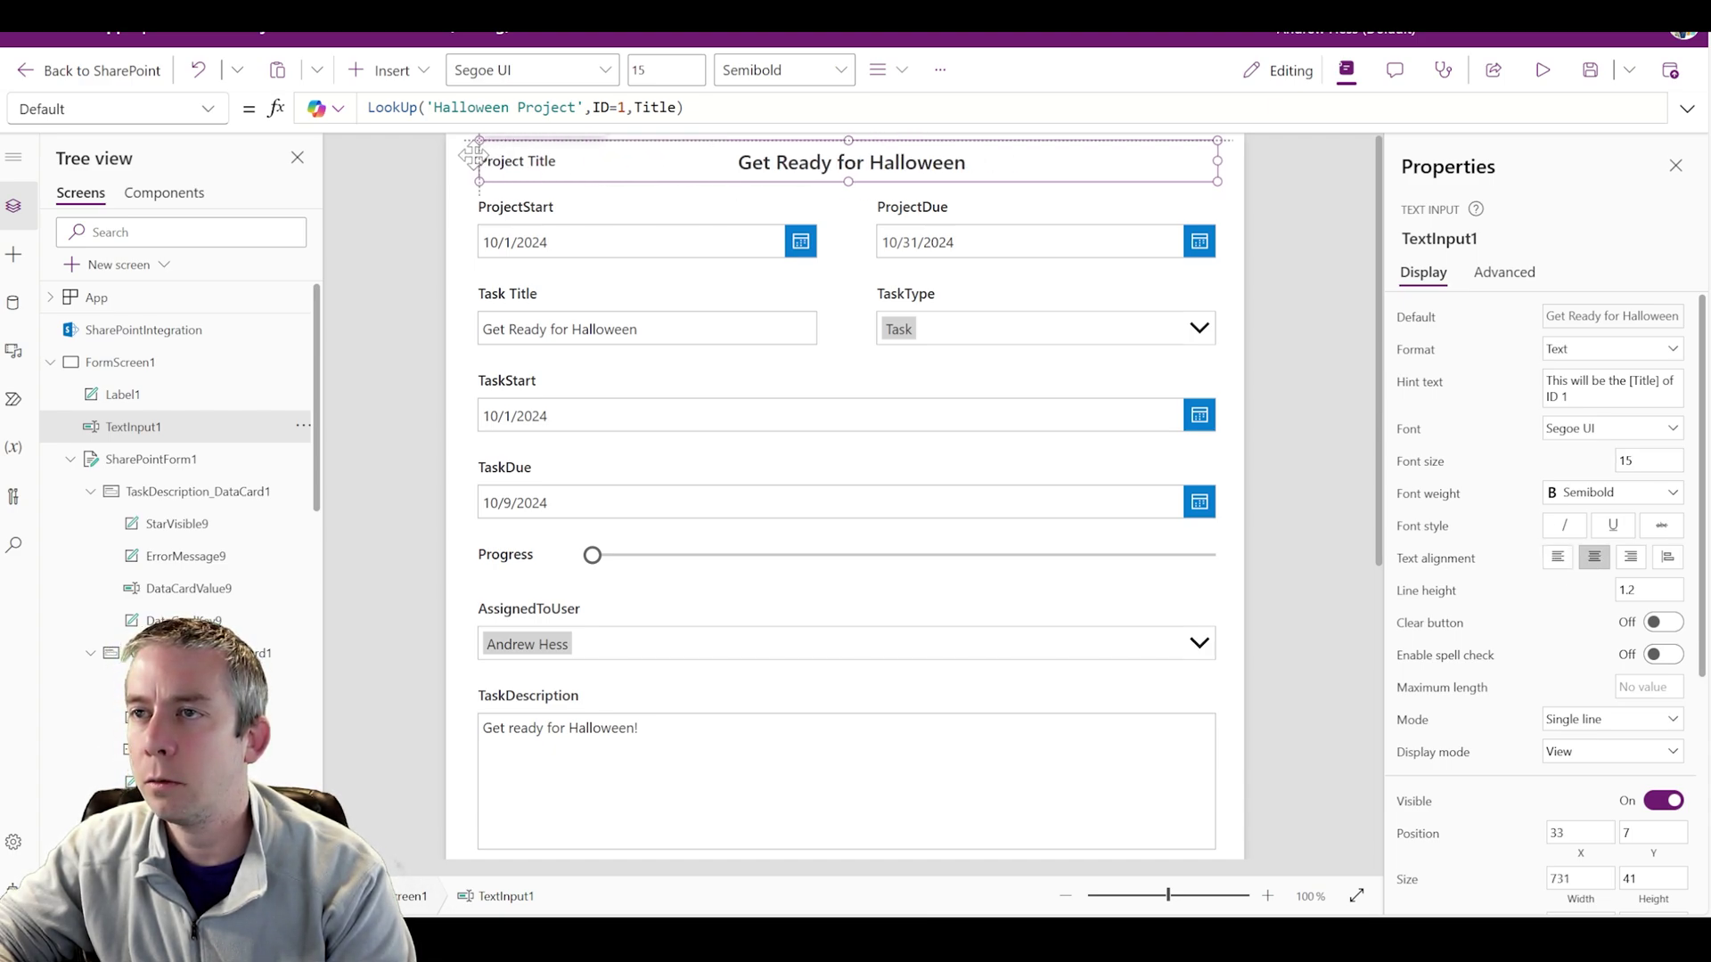
left_click(1336, 301)
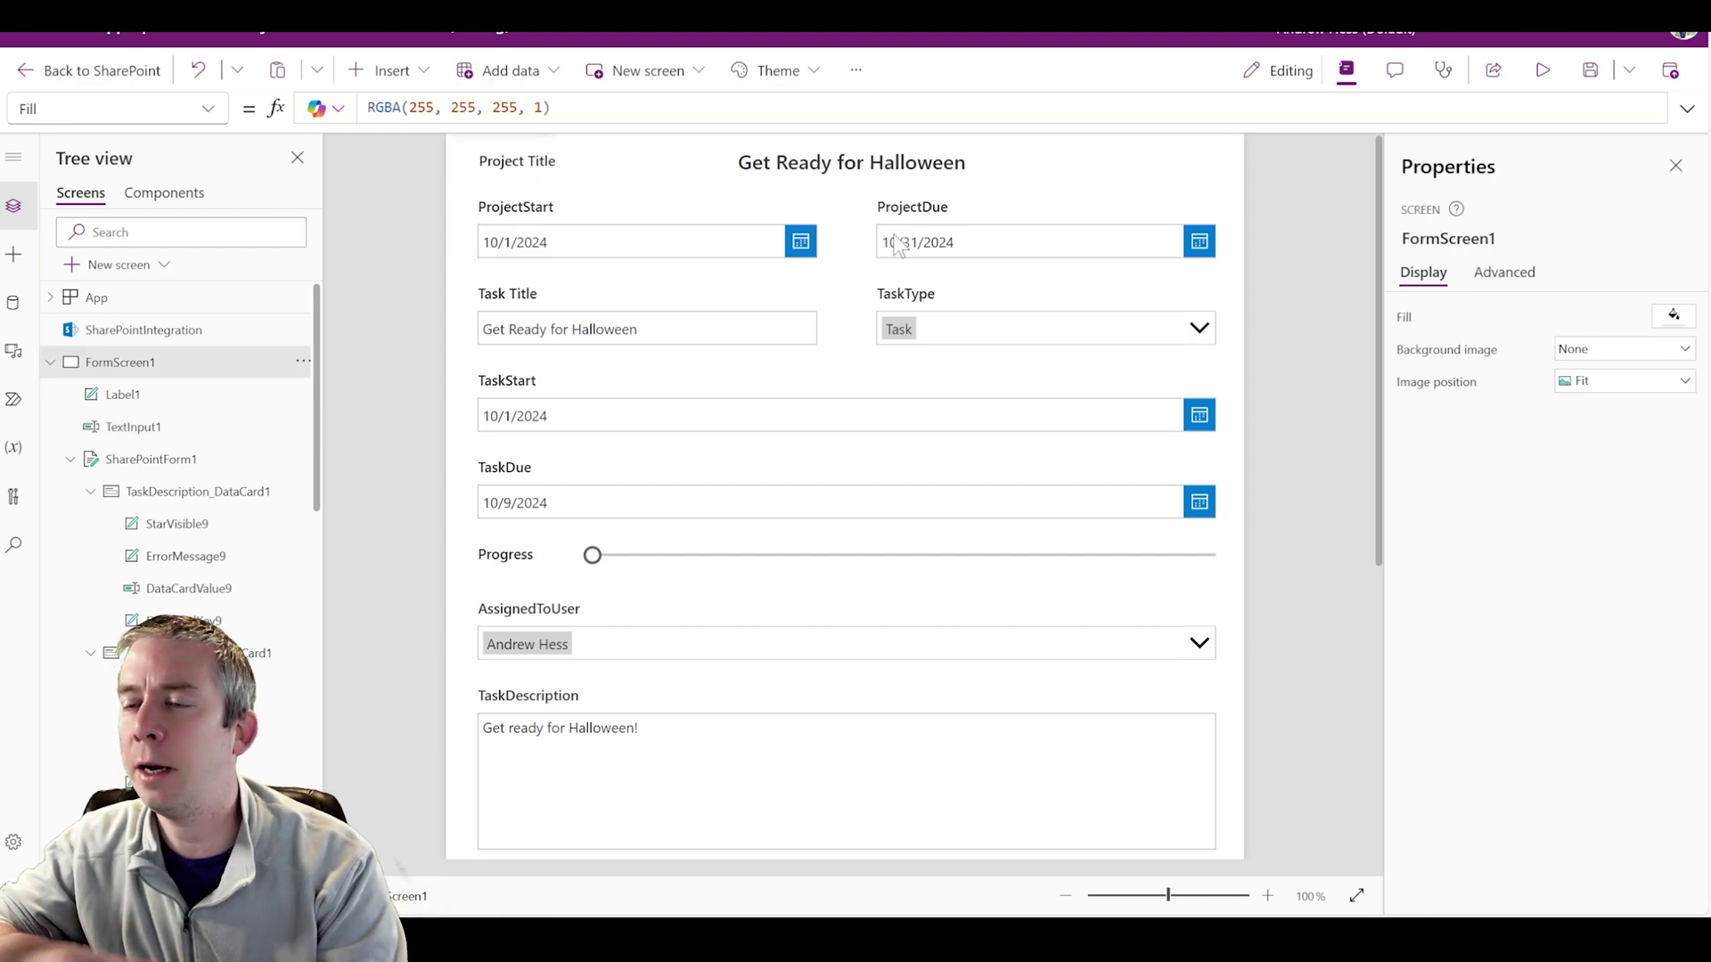
Shorten the Task Title field's label text to "Title".
left_click(513, 303)
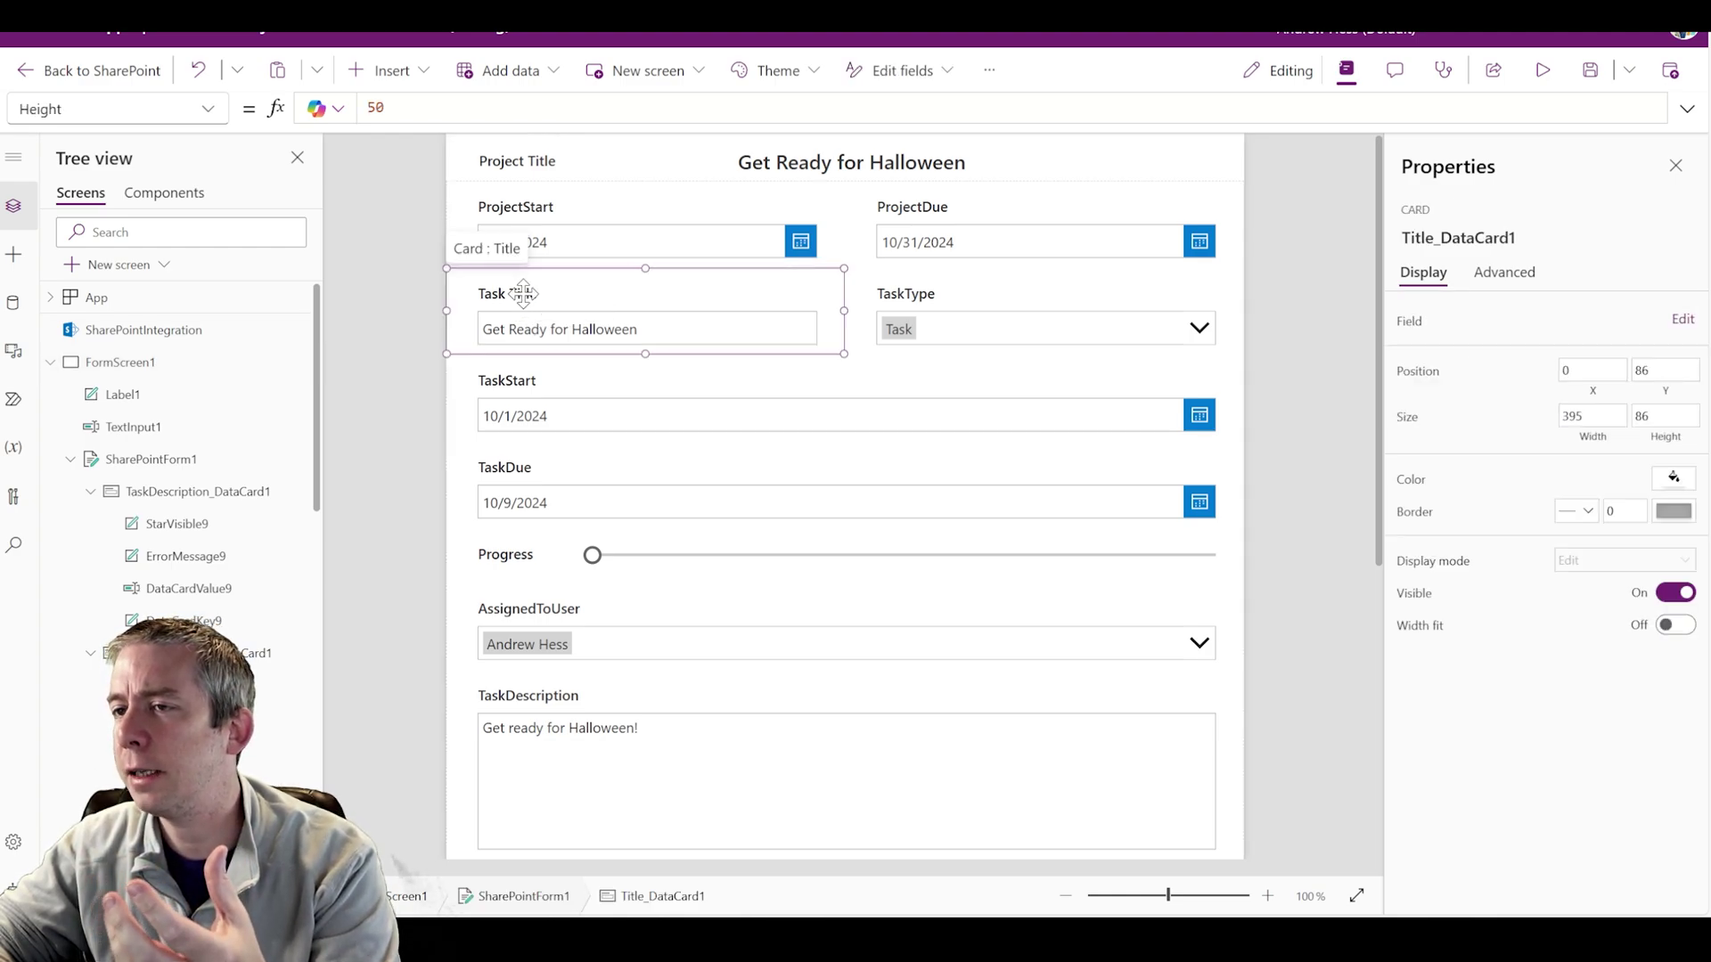
left_click(518, 296)
left_click(420, 107)
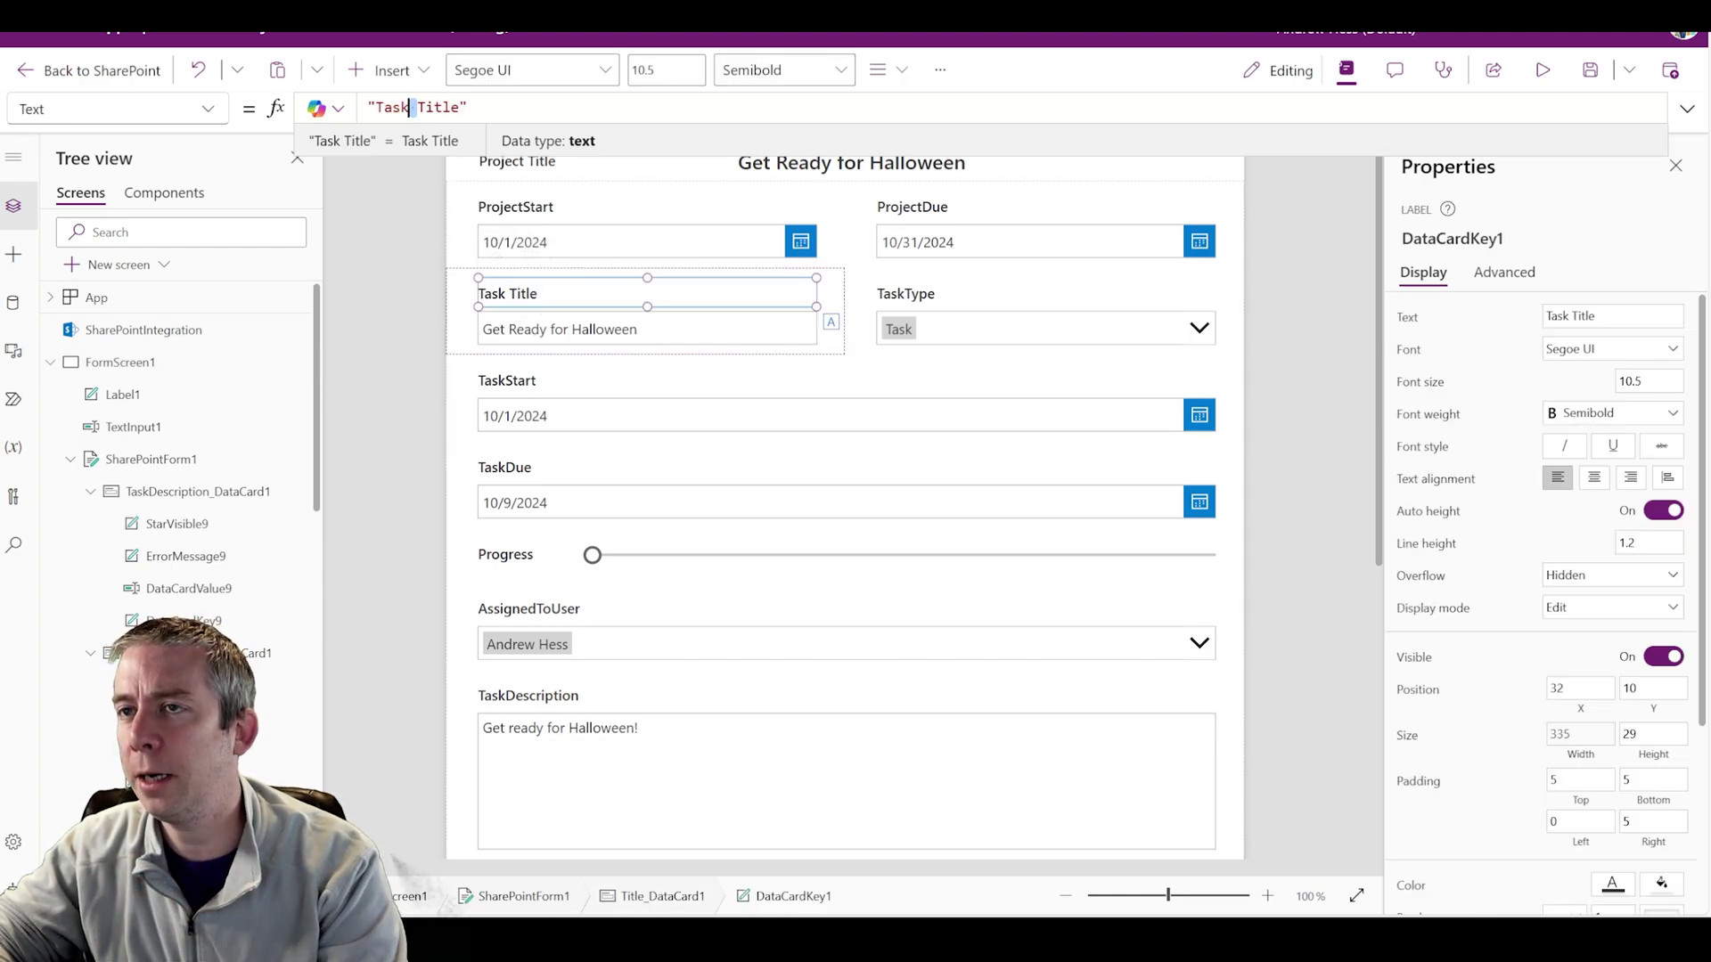
key("ctrl+shift+Left")
key("BackSpace")
Delete the Project Title label from the form header.
left_click(633, 178)
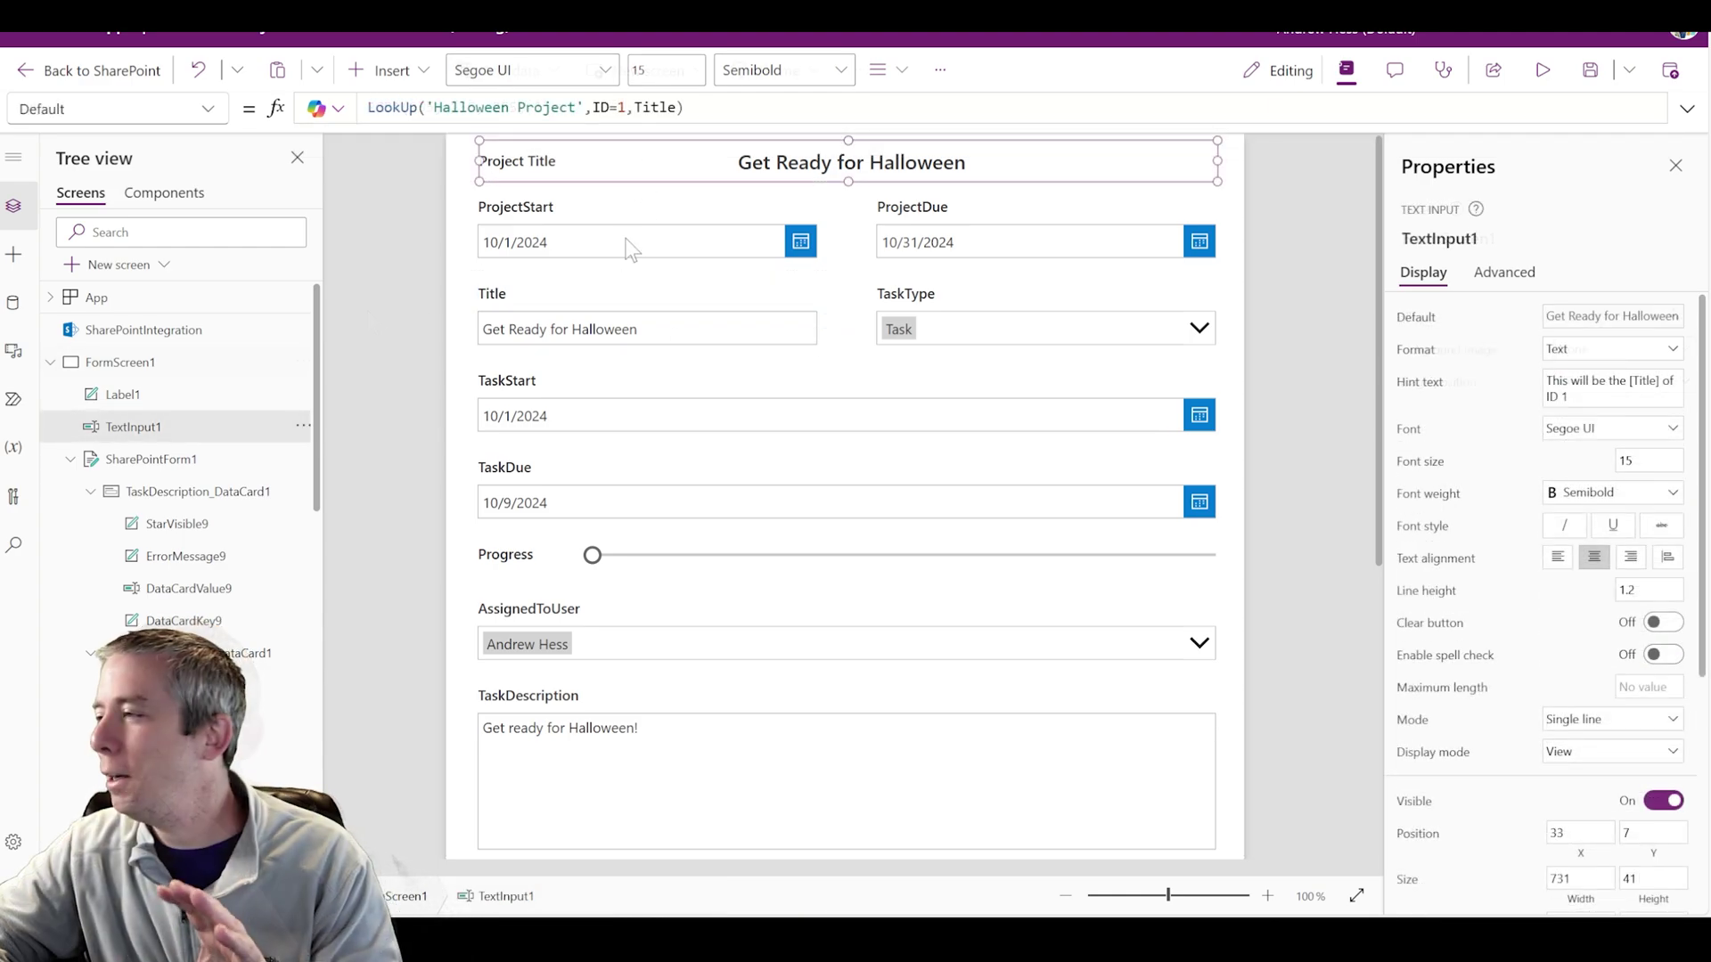
left_click(485, 178)
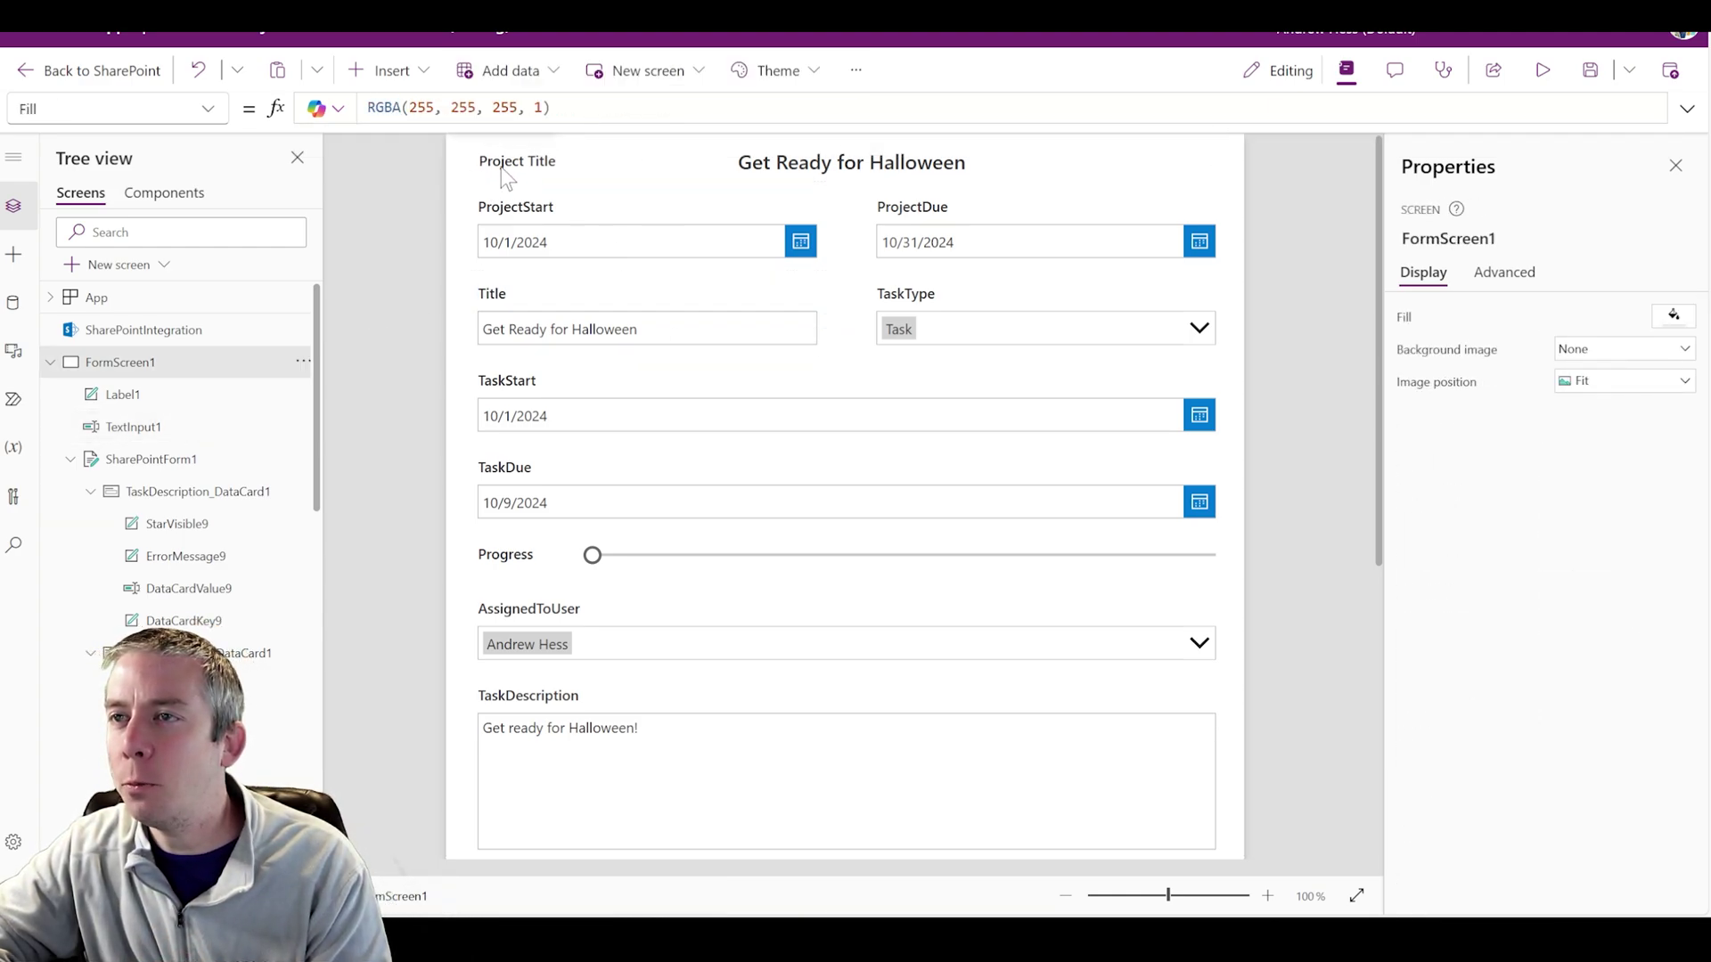
left_click(505, 177)
key("Delete")
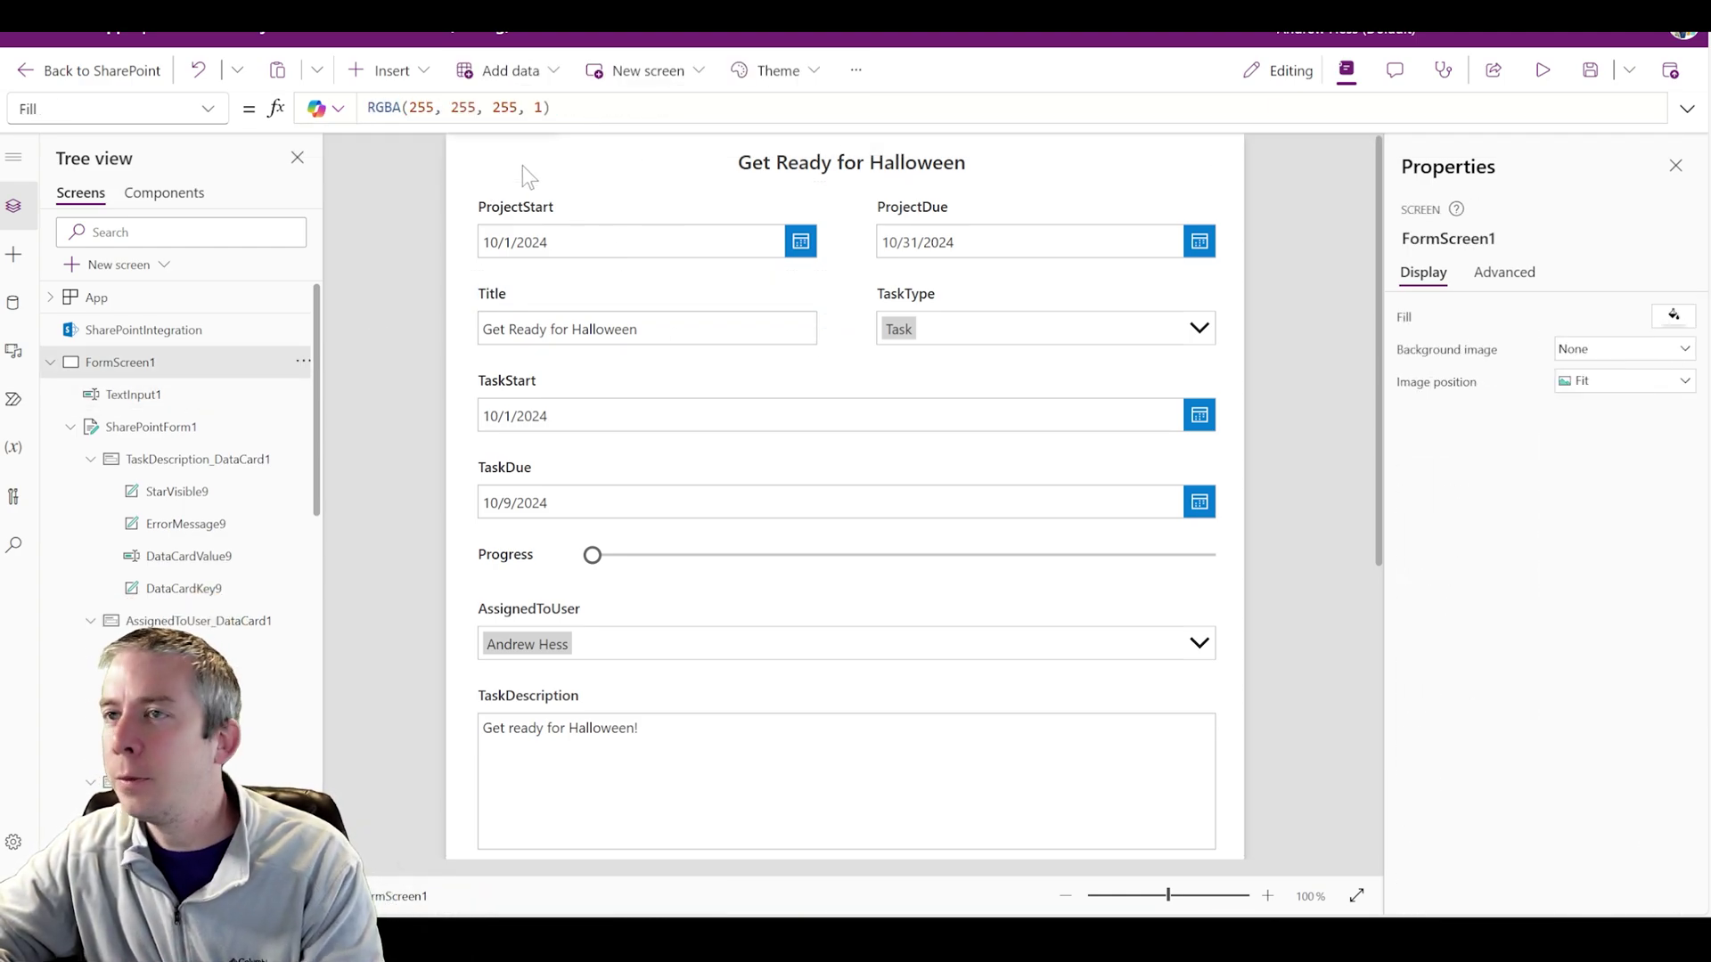
left_click(855, 174)
key("Escape")
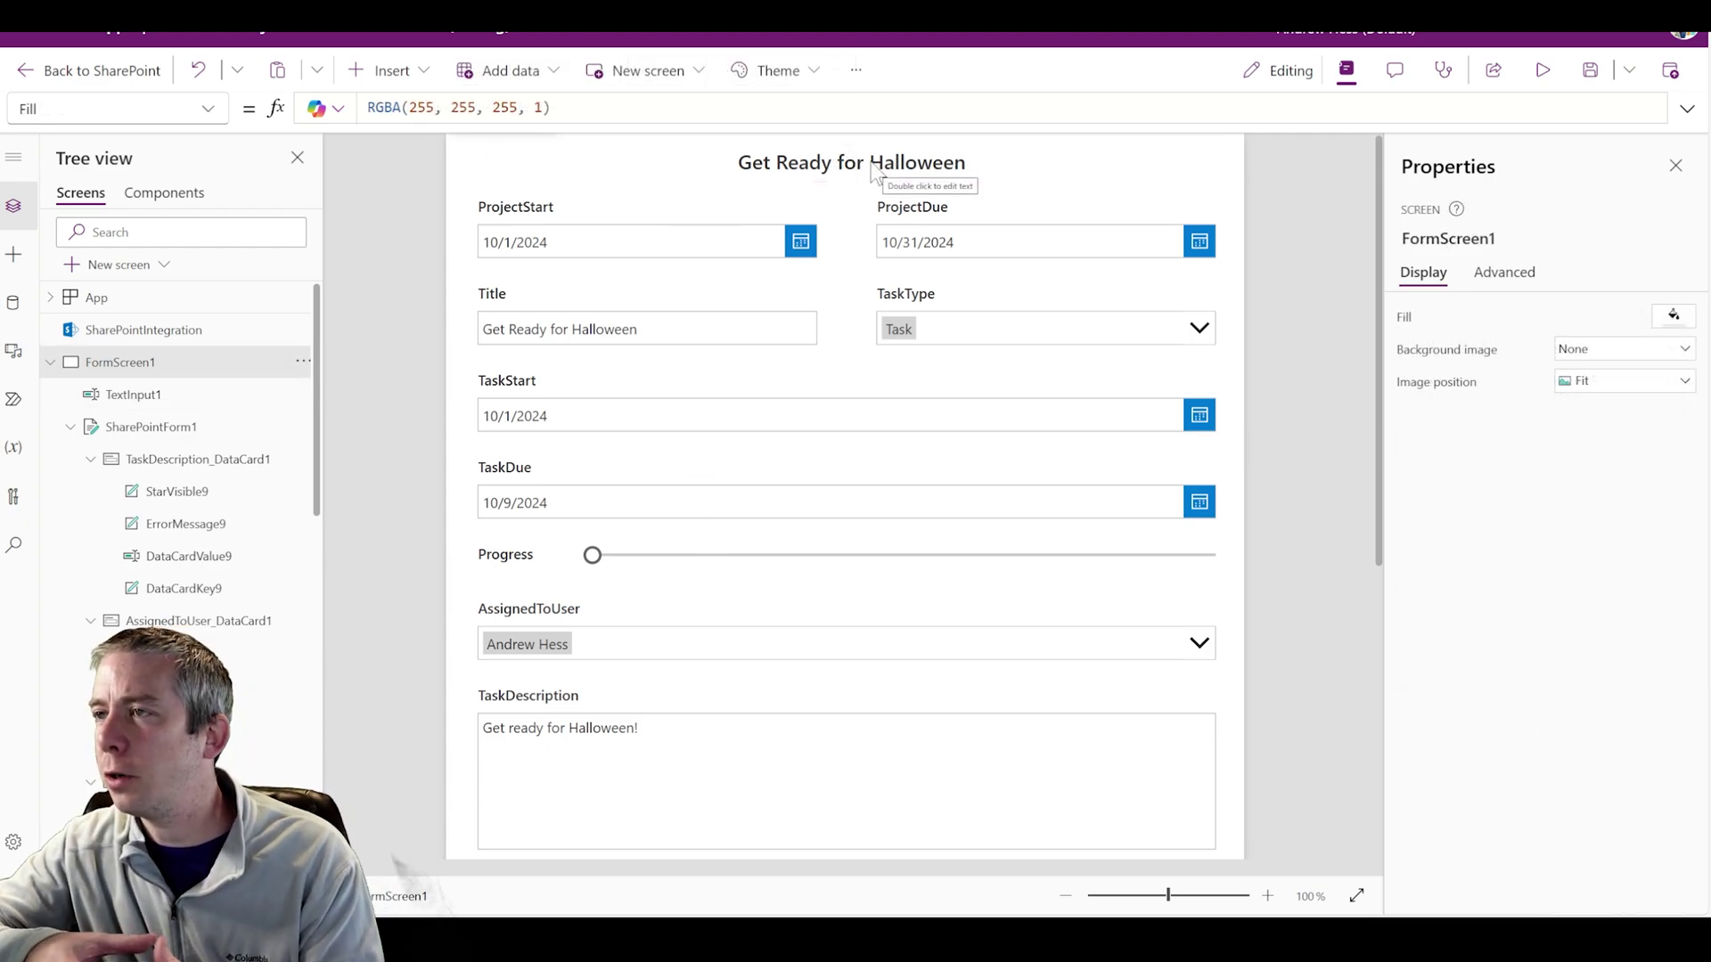
left_click(873, 172)
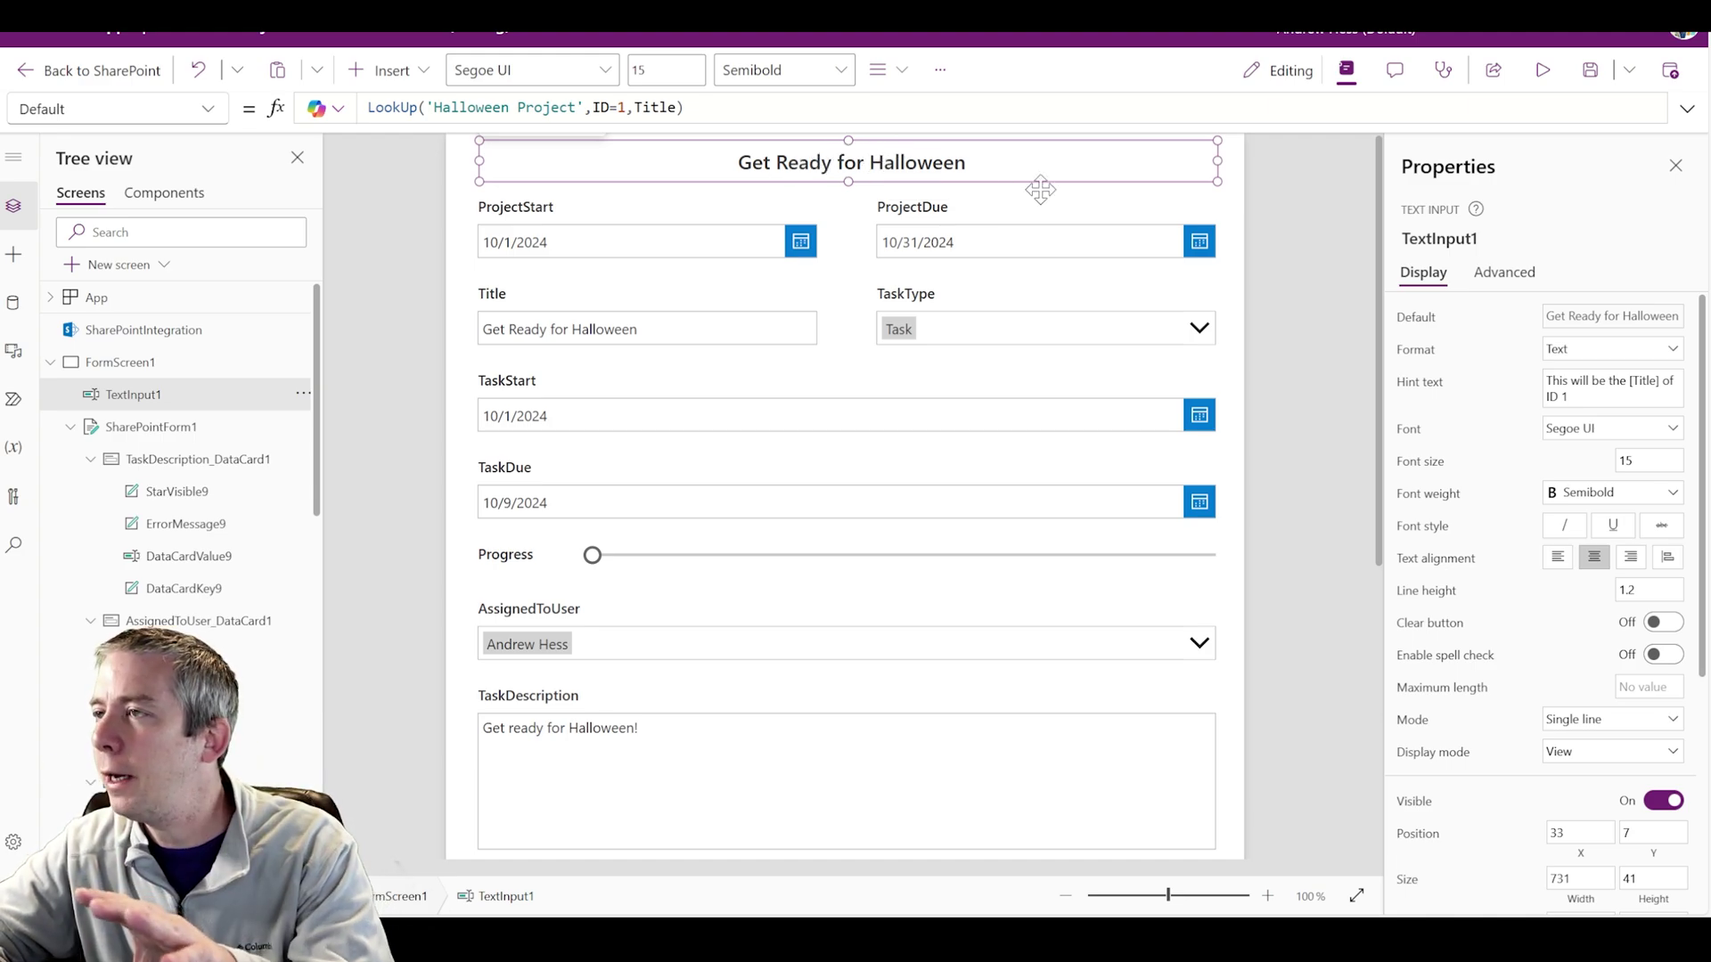
left_click(1331, 267)
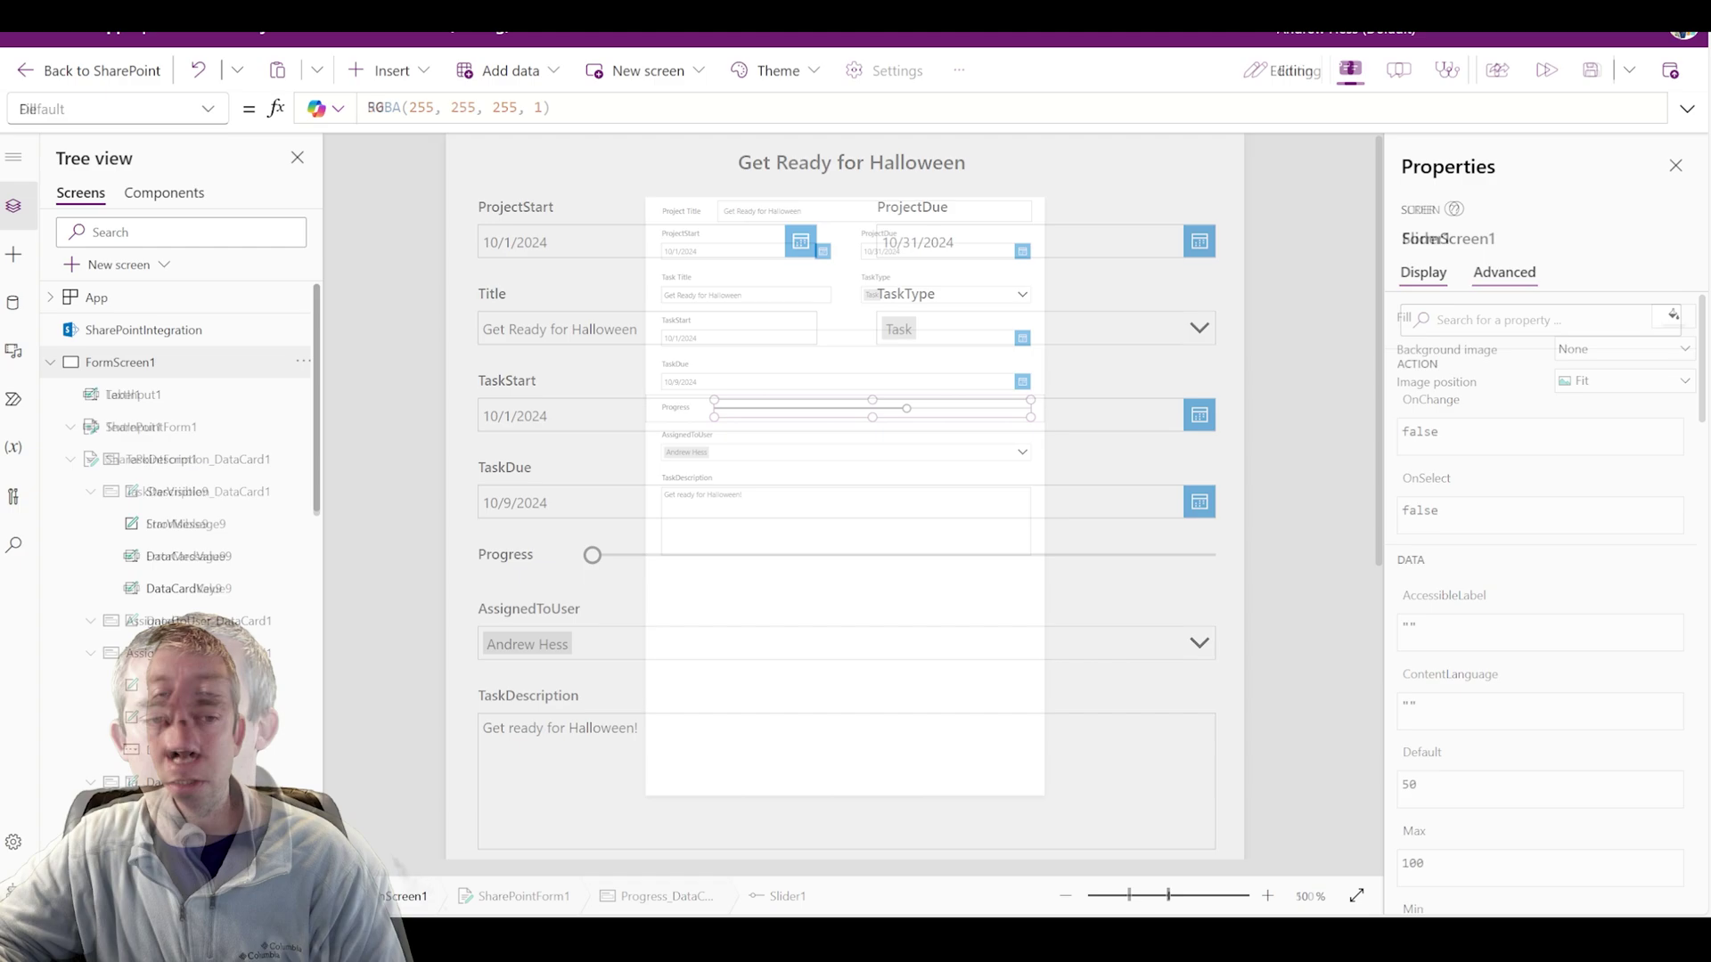
Set the Progress slider's Default property to Parent.Default.
double_click(375, 108)
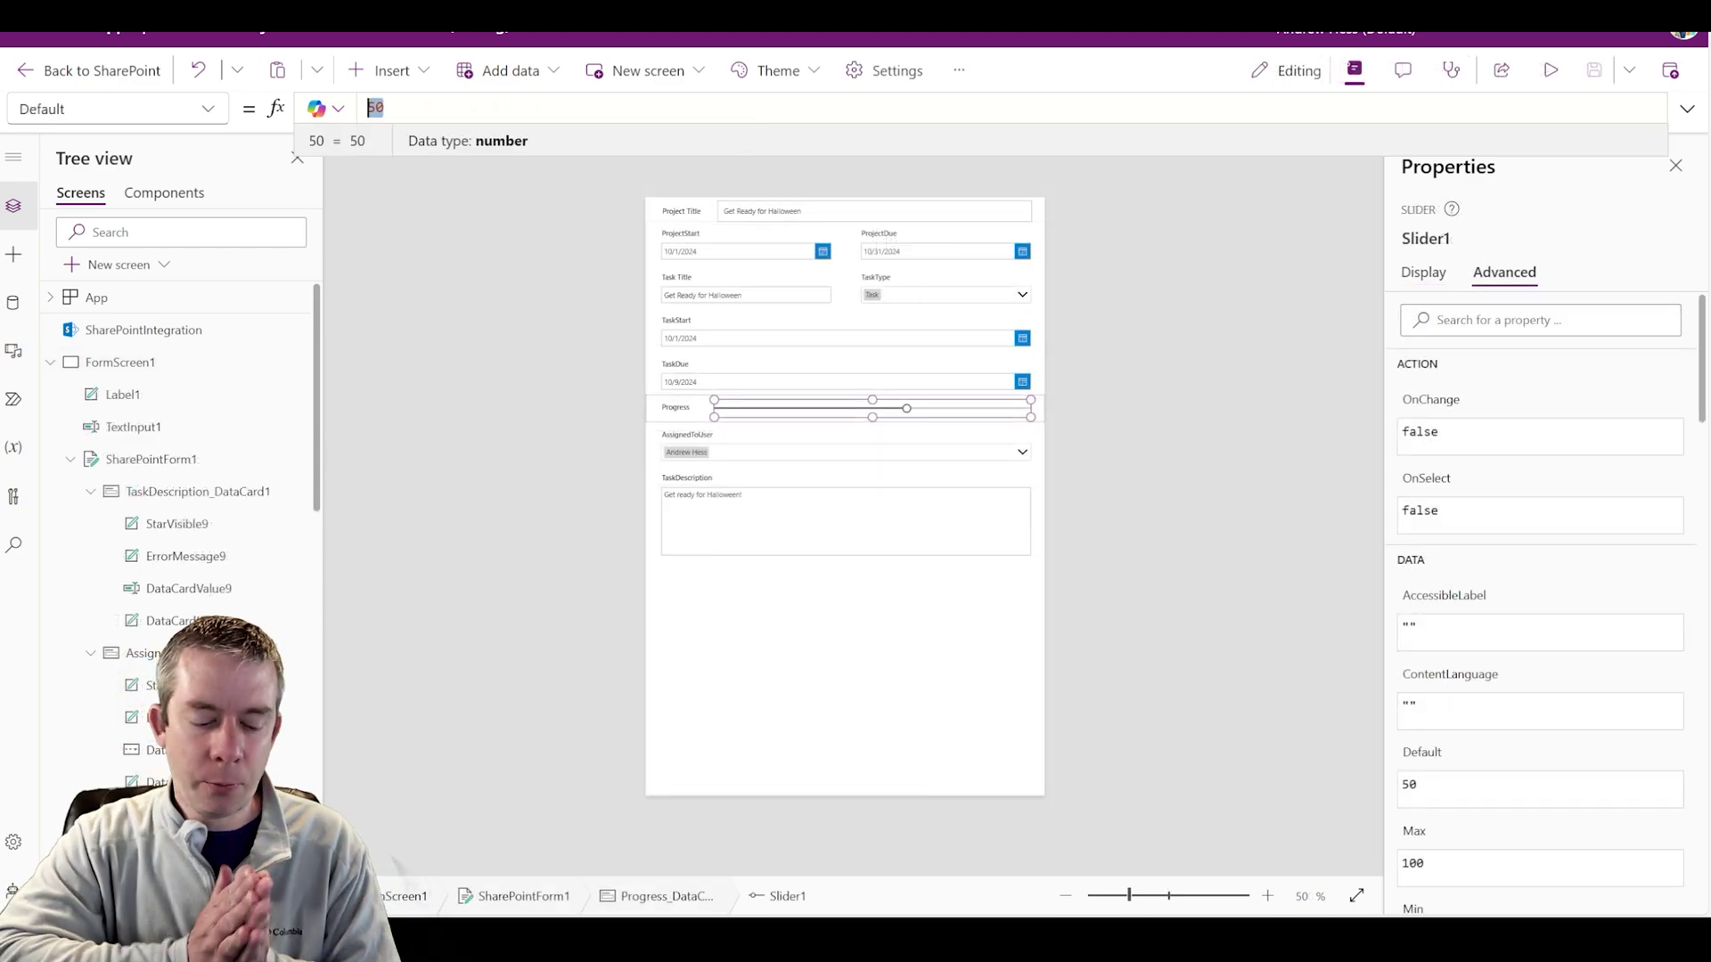
type("Parent.Default")
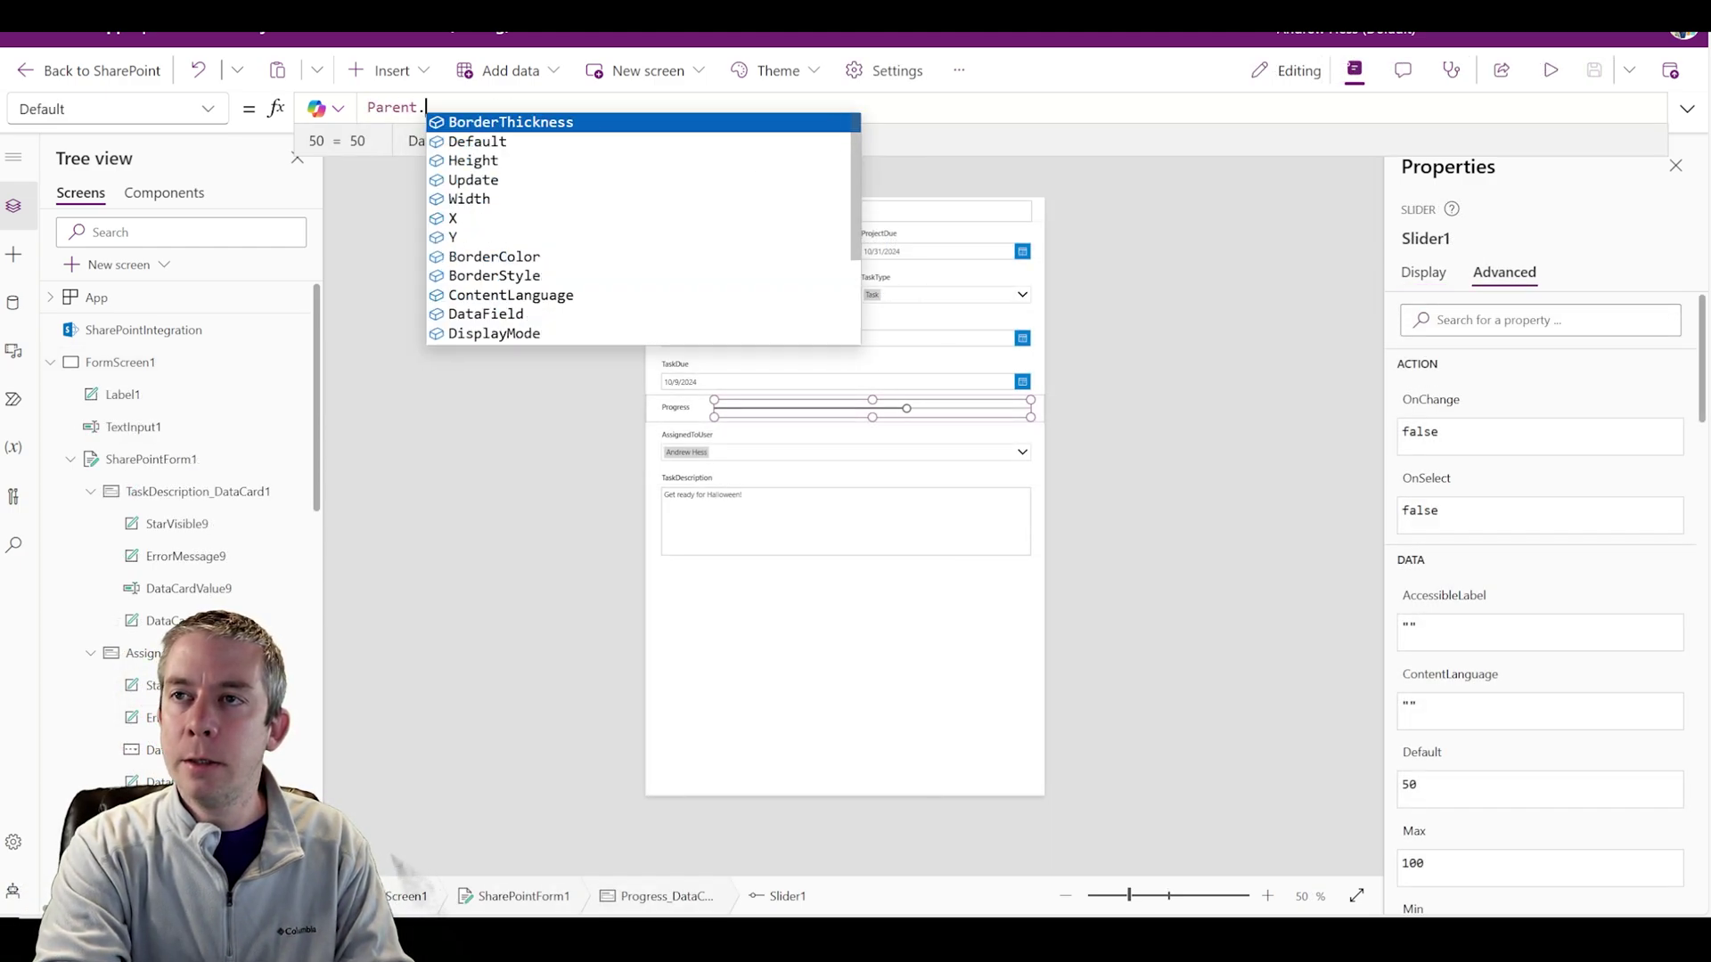
left_click(1162, 367)
left_click(745, 411)
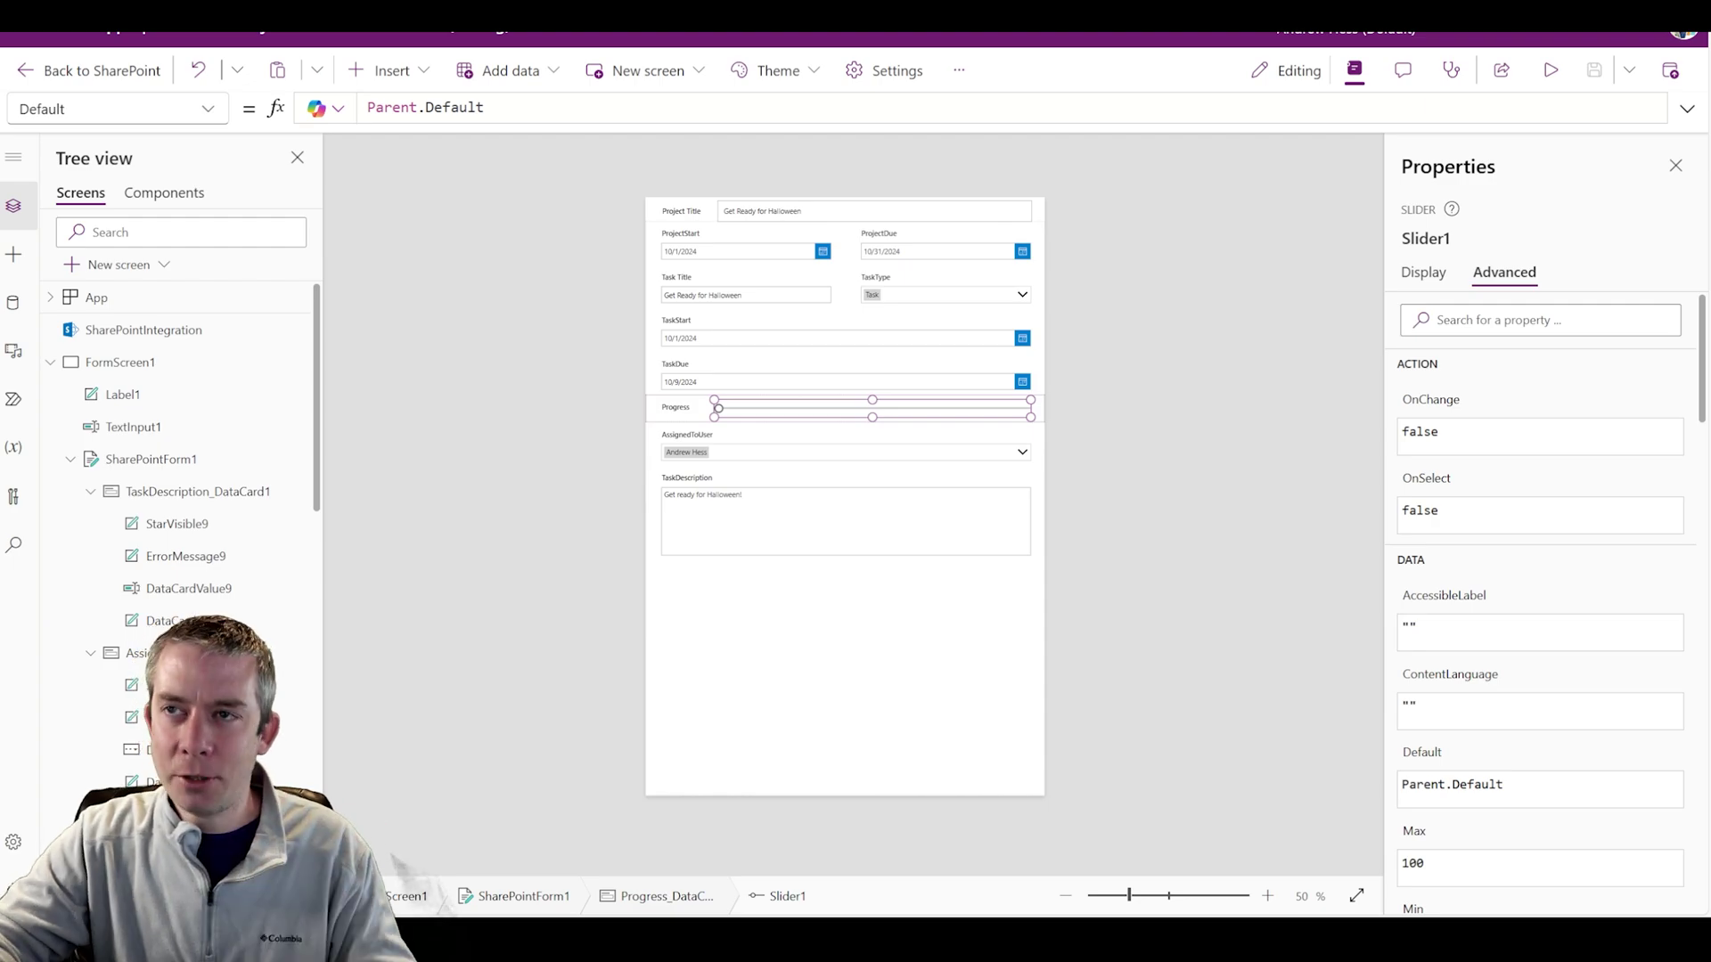
Change the Progress slider's Default formula to Value(Parent.Default*100).
left_click(368, 107)
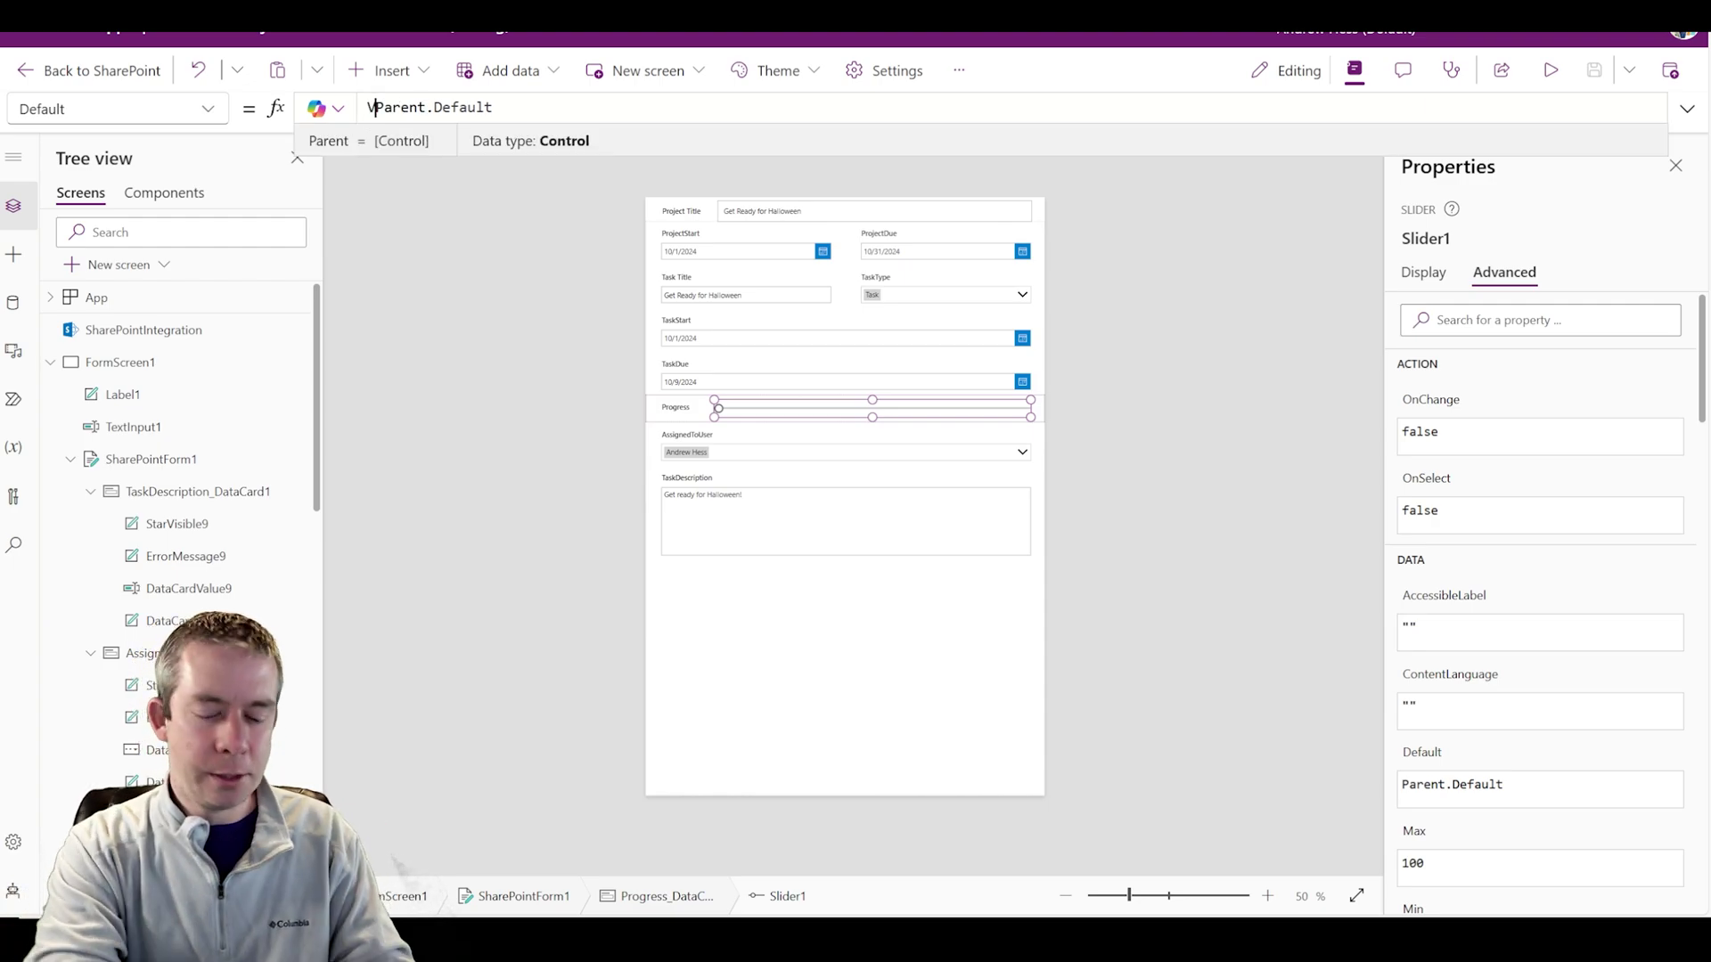
type("Value(")
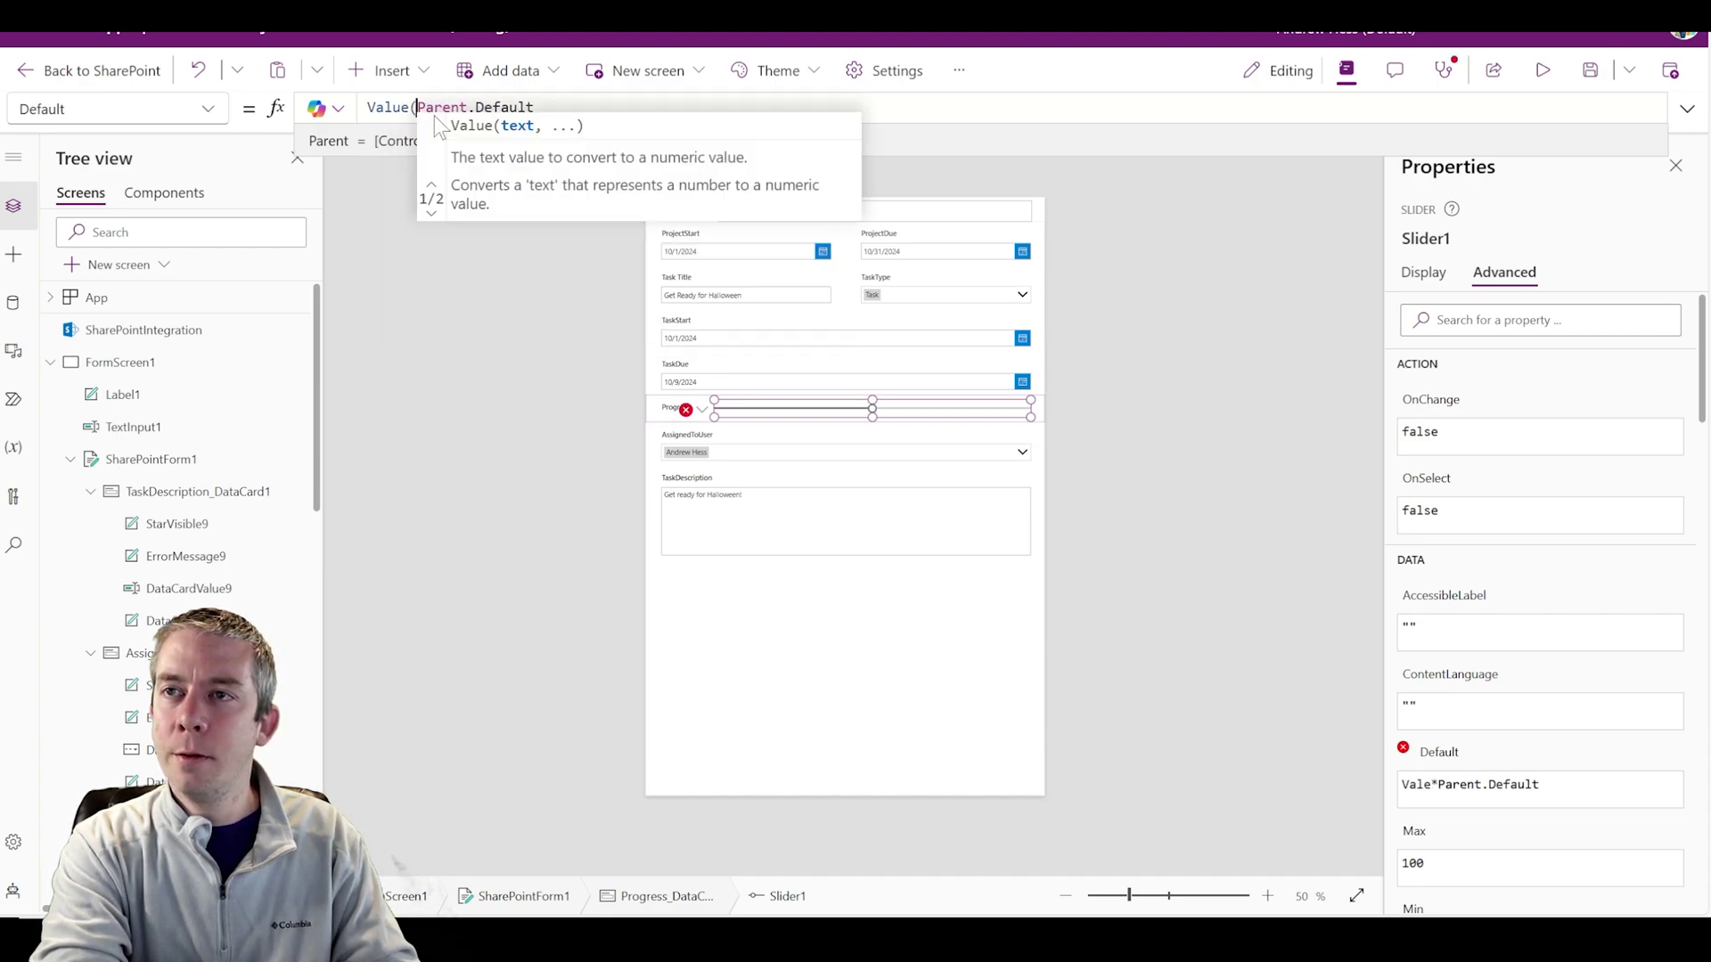
left_click(535, 107)
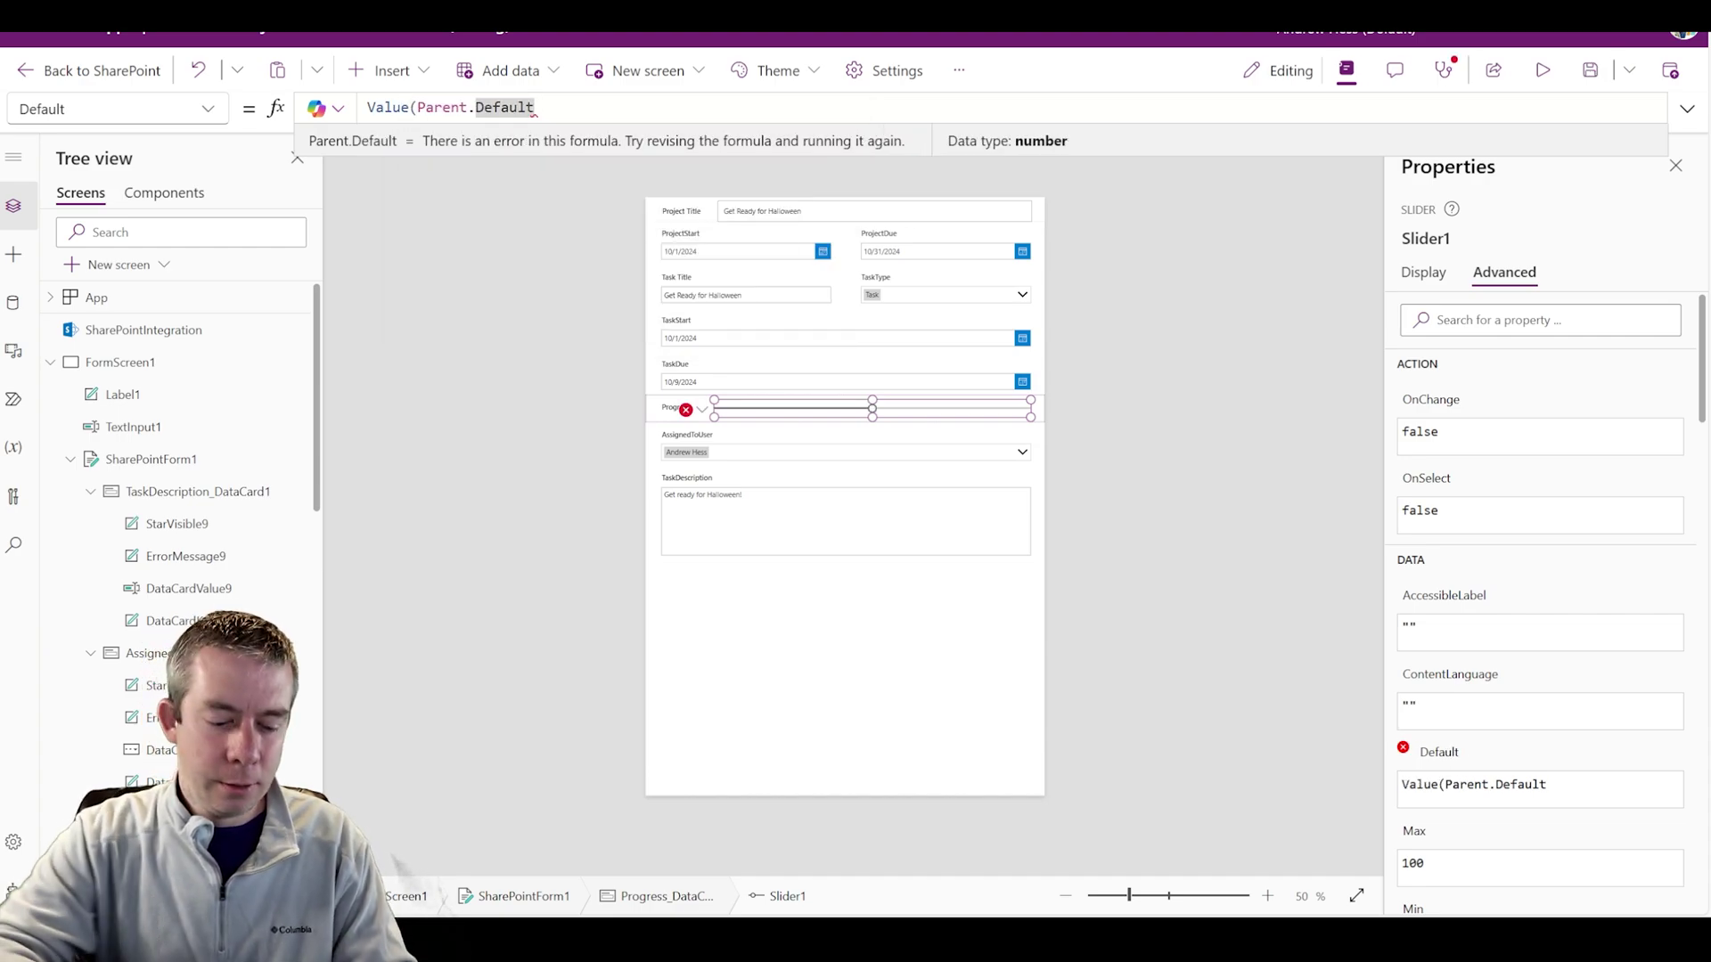
type("*100)")
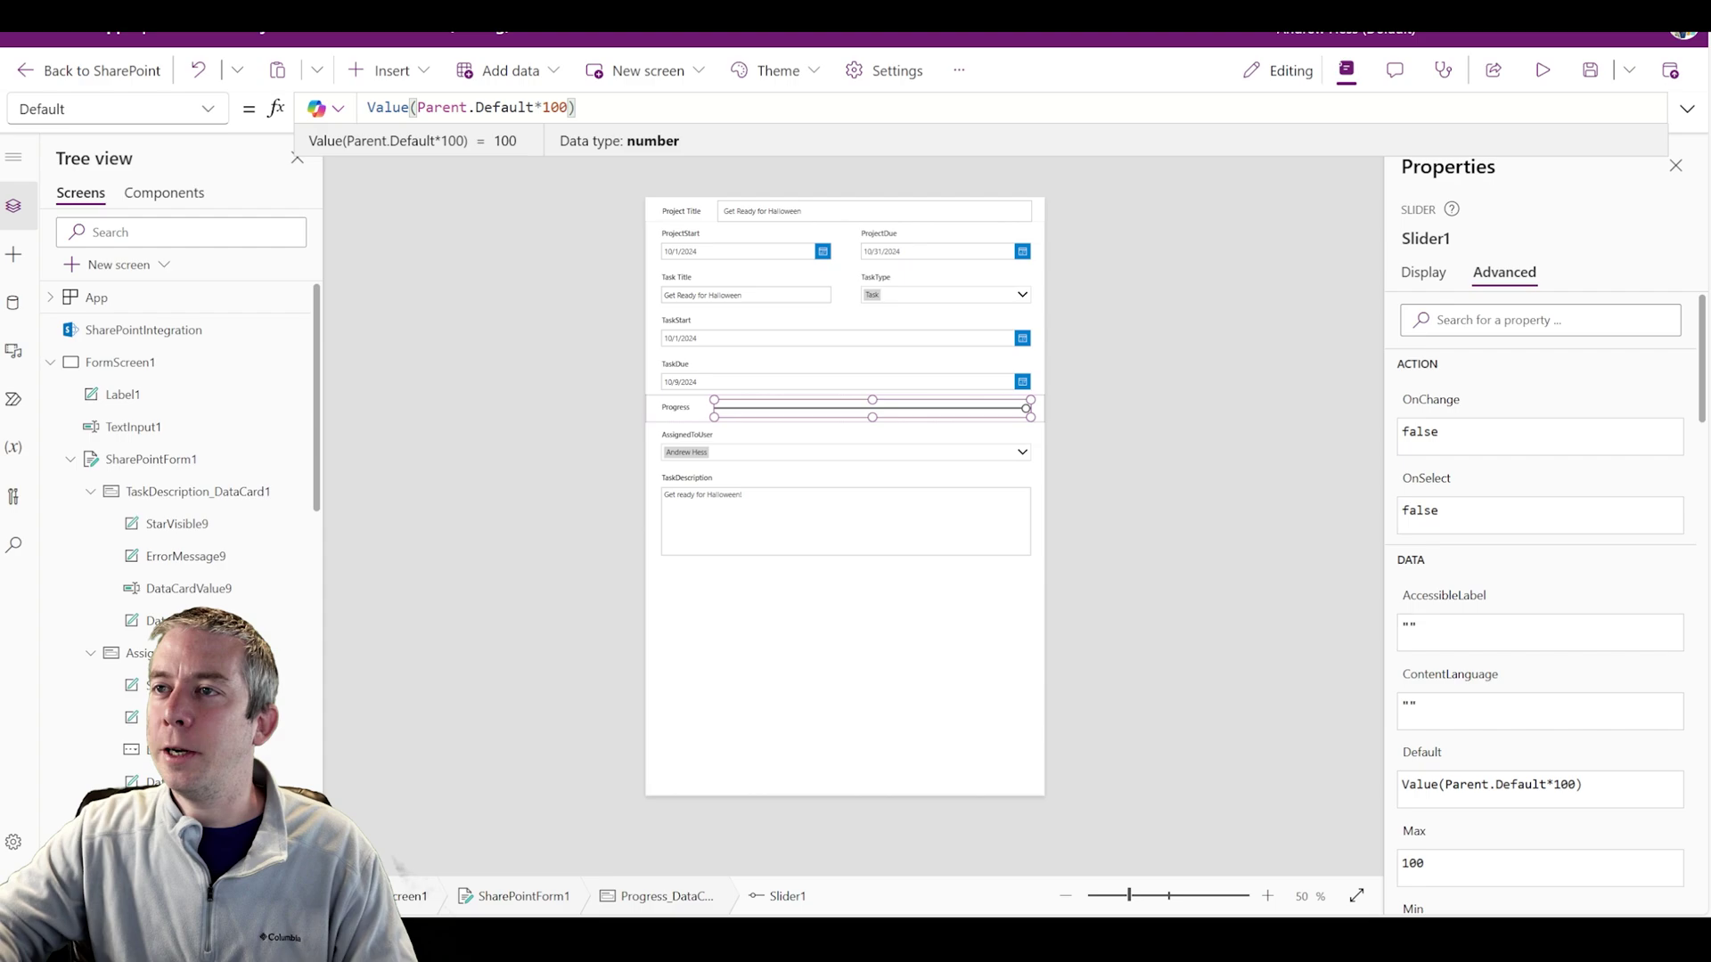
Save the customized form and publish it to SharePoint.
left_click(1592, 74)
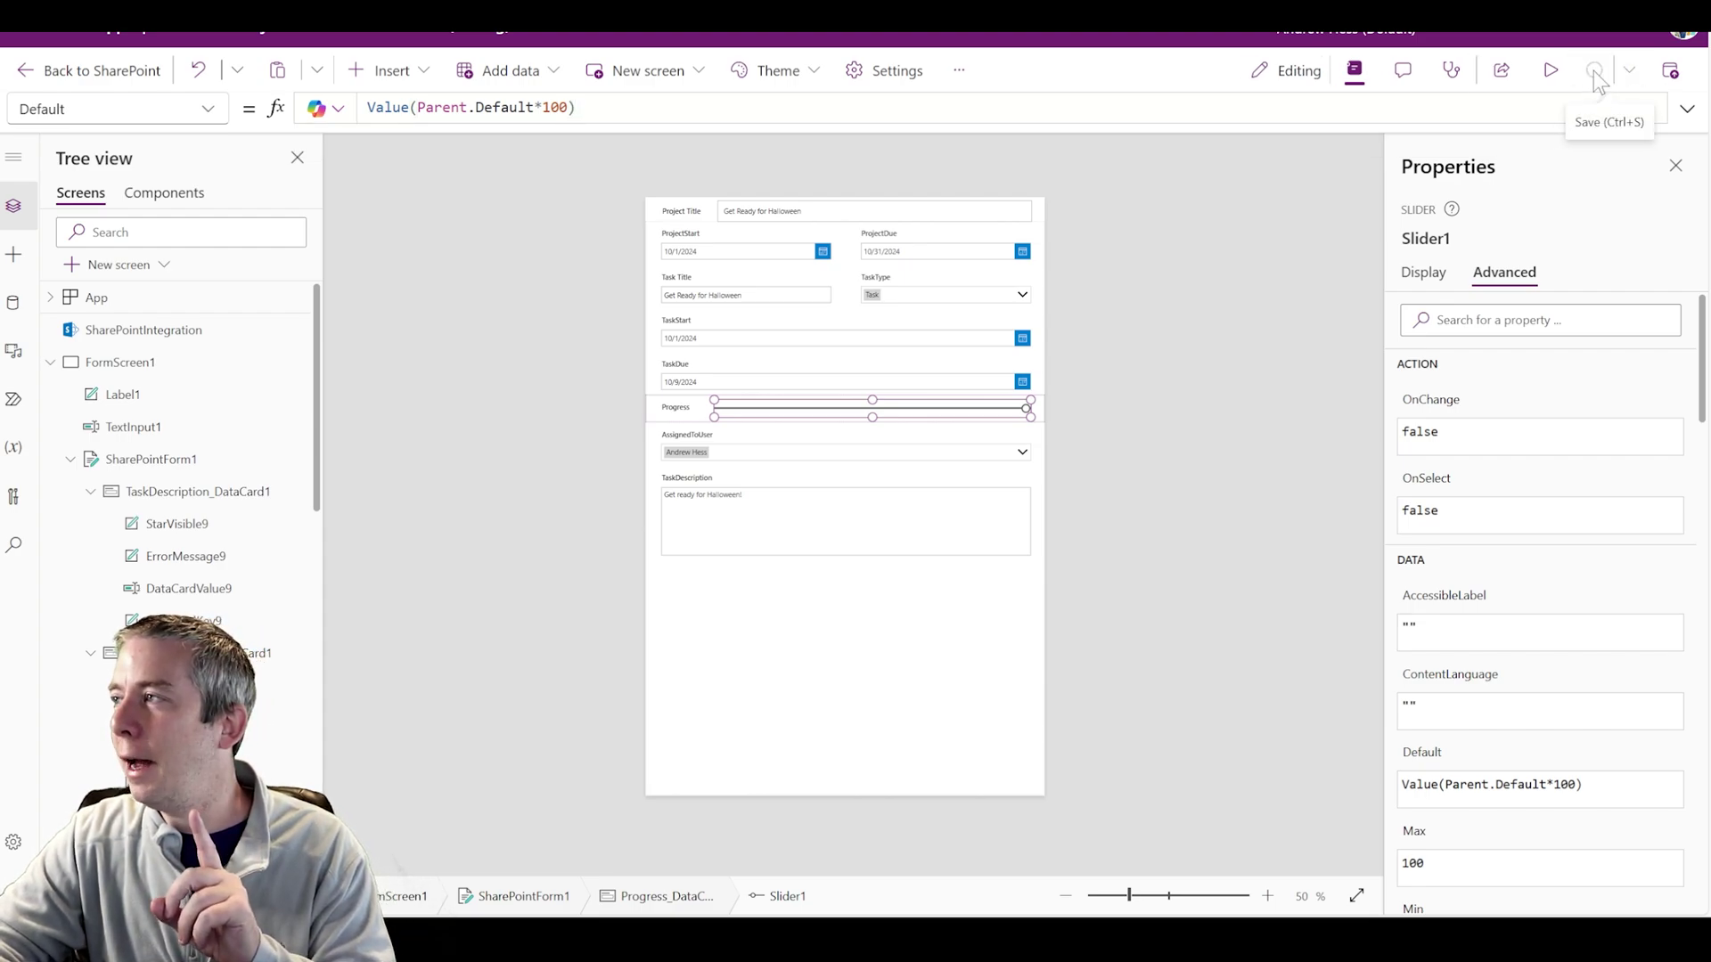
left_click(1671, 68)
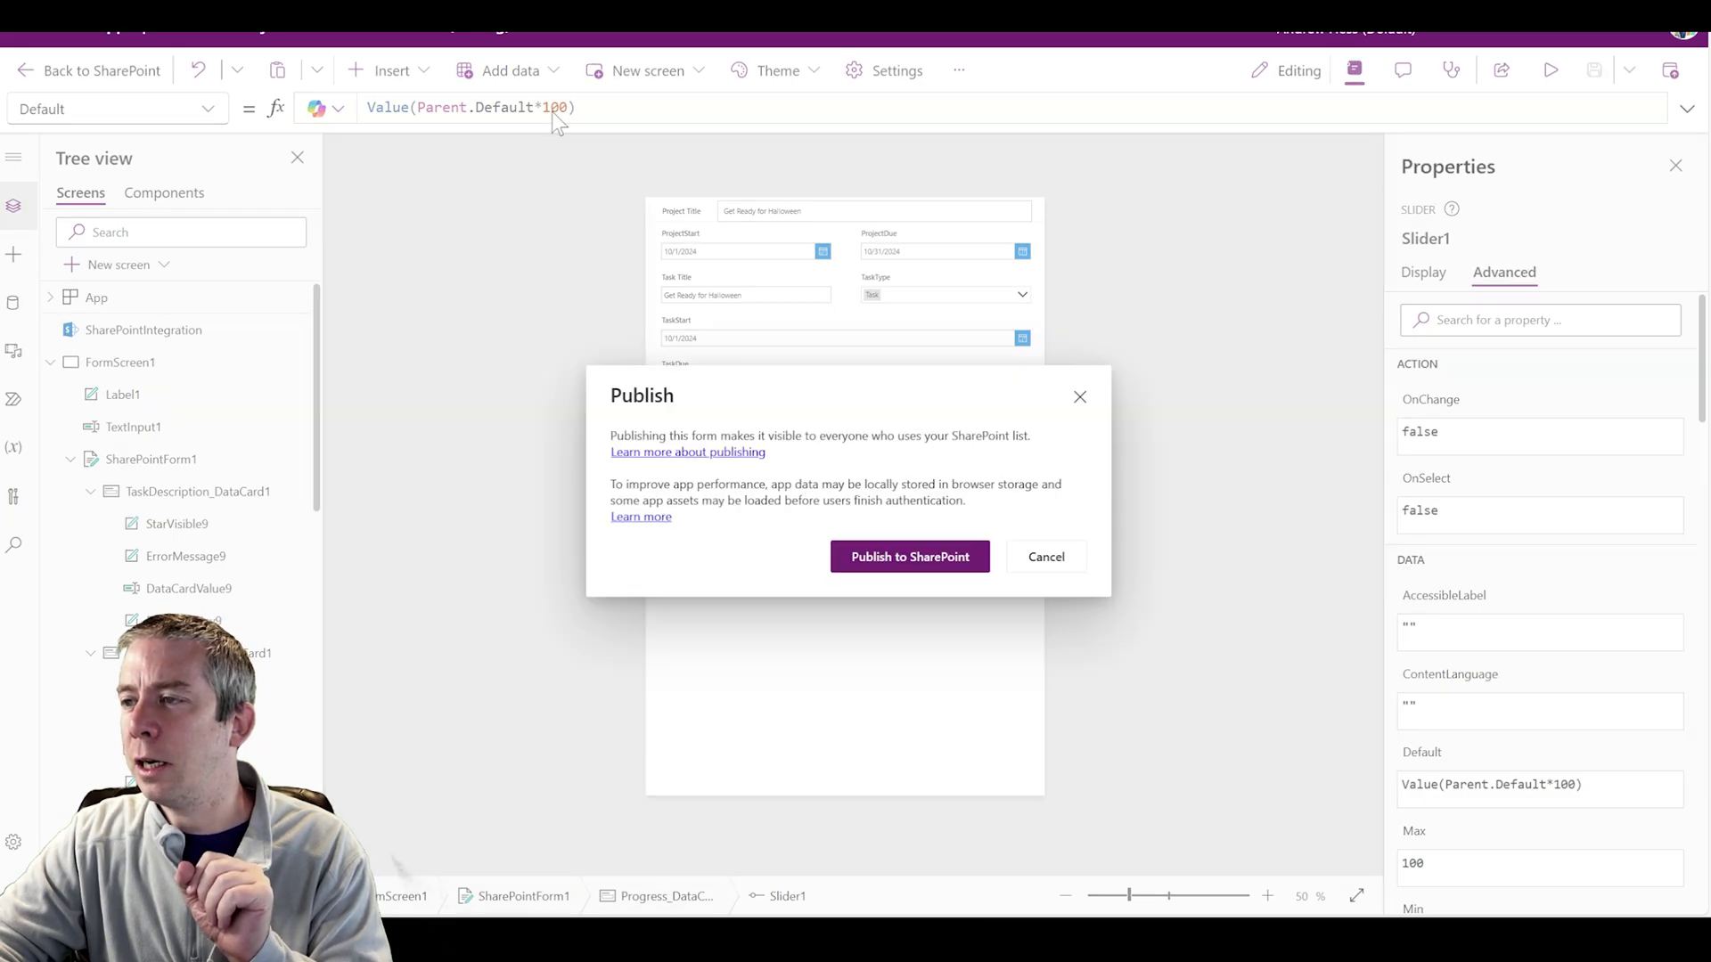
left_click(873, 557)
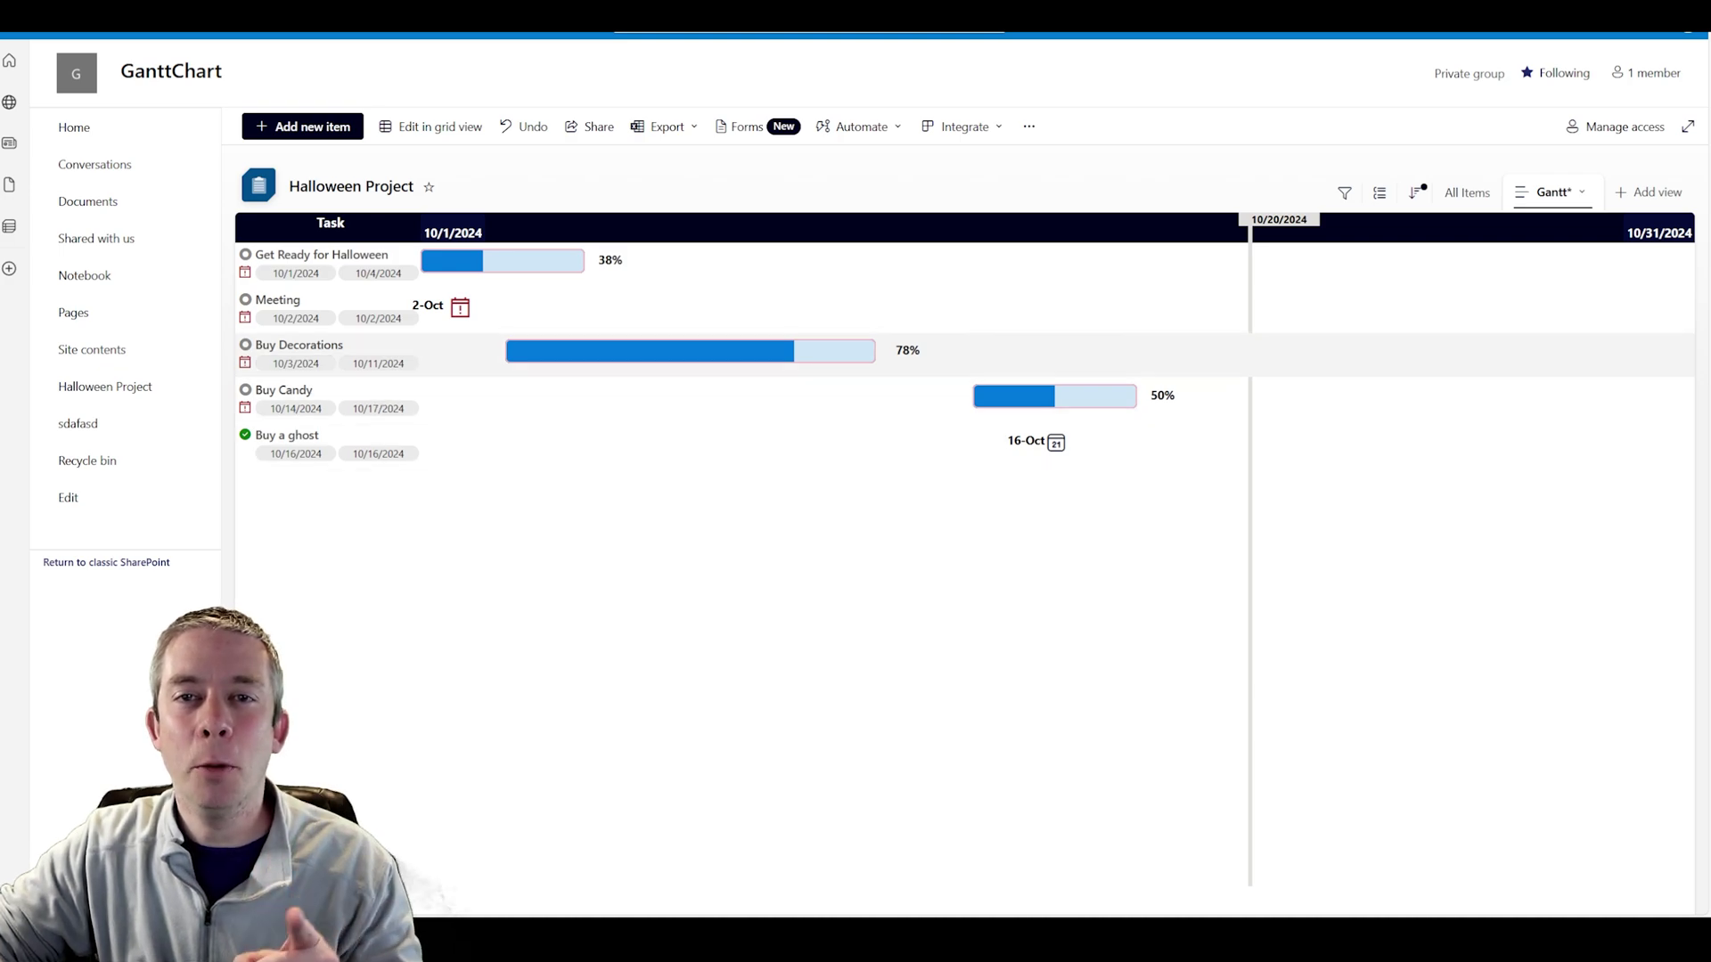
Start a new item in the Halloween Project list titled "Set Up Decorations" with TaskType Task.
left_click(305, 129)
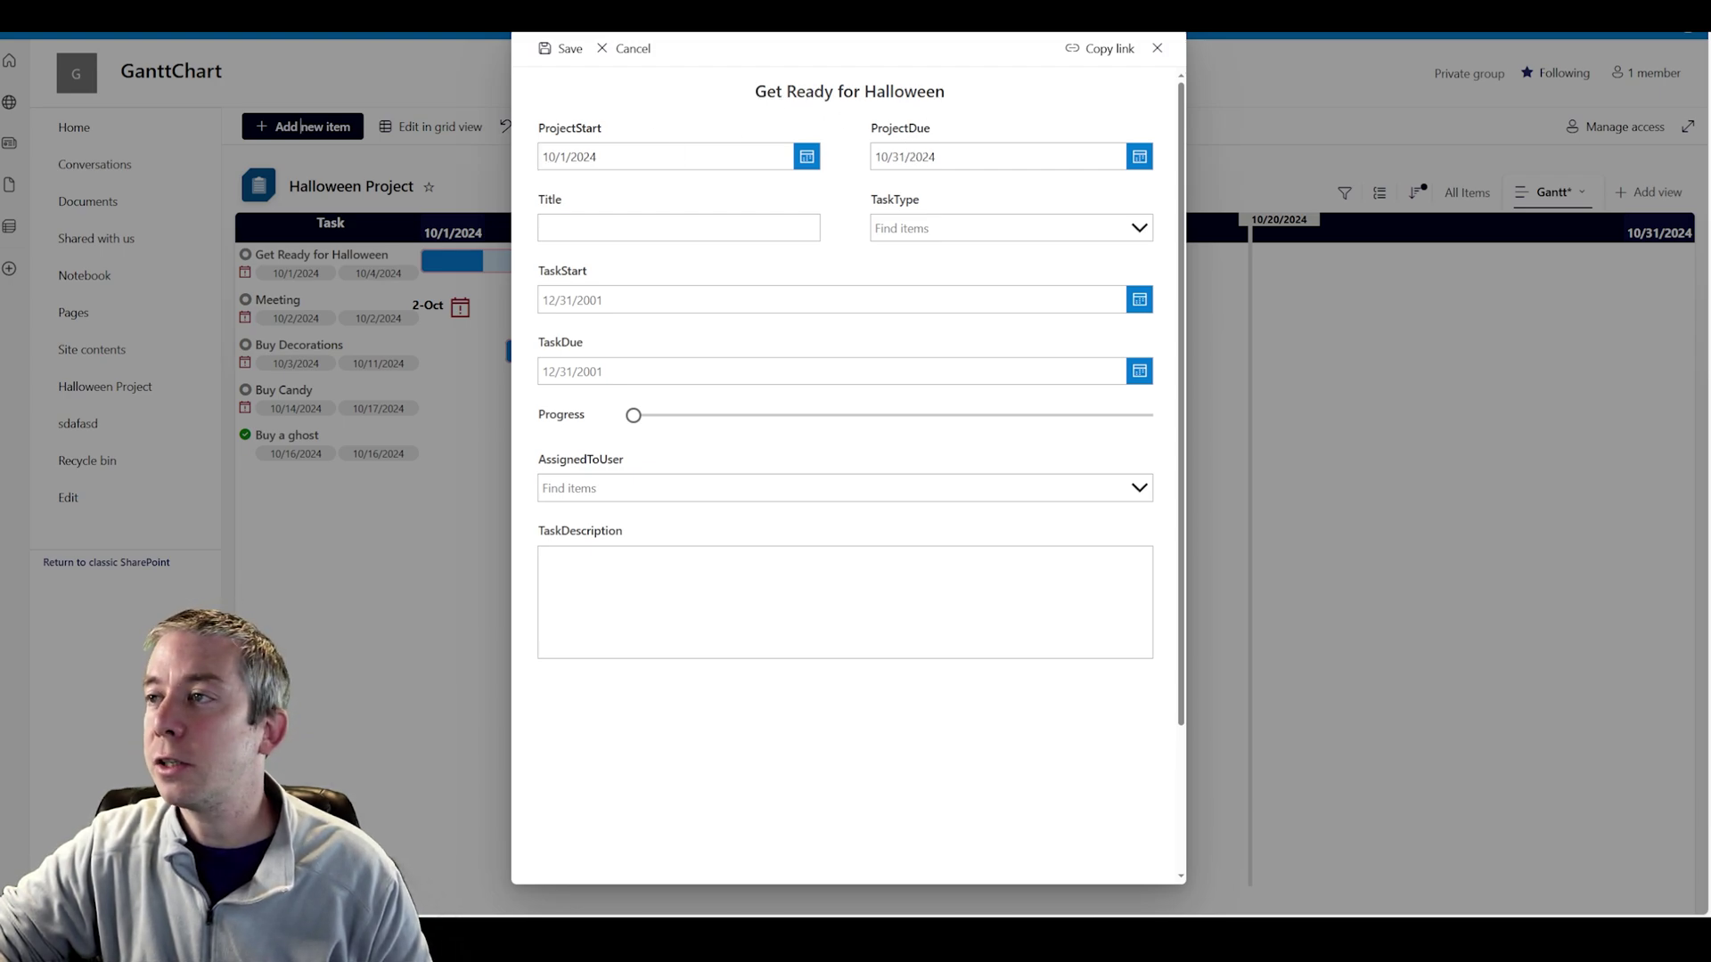
left_click(784, 224)
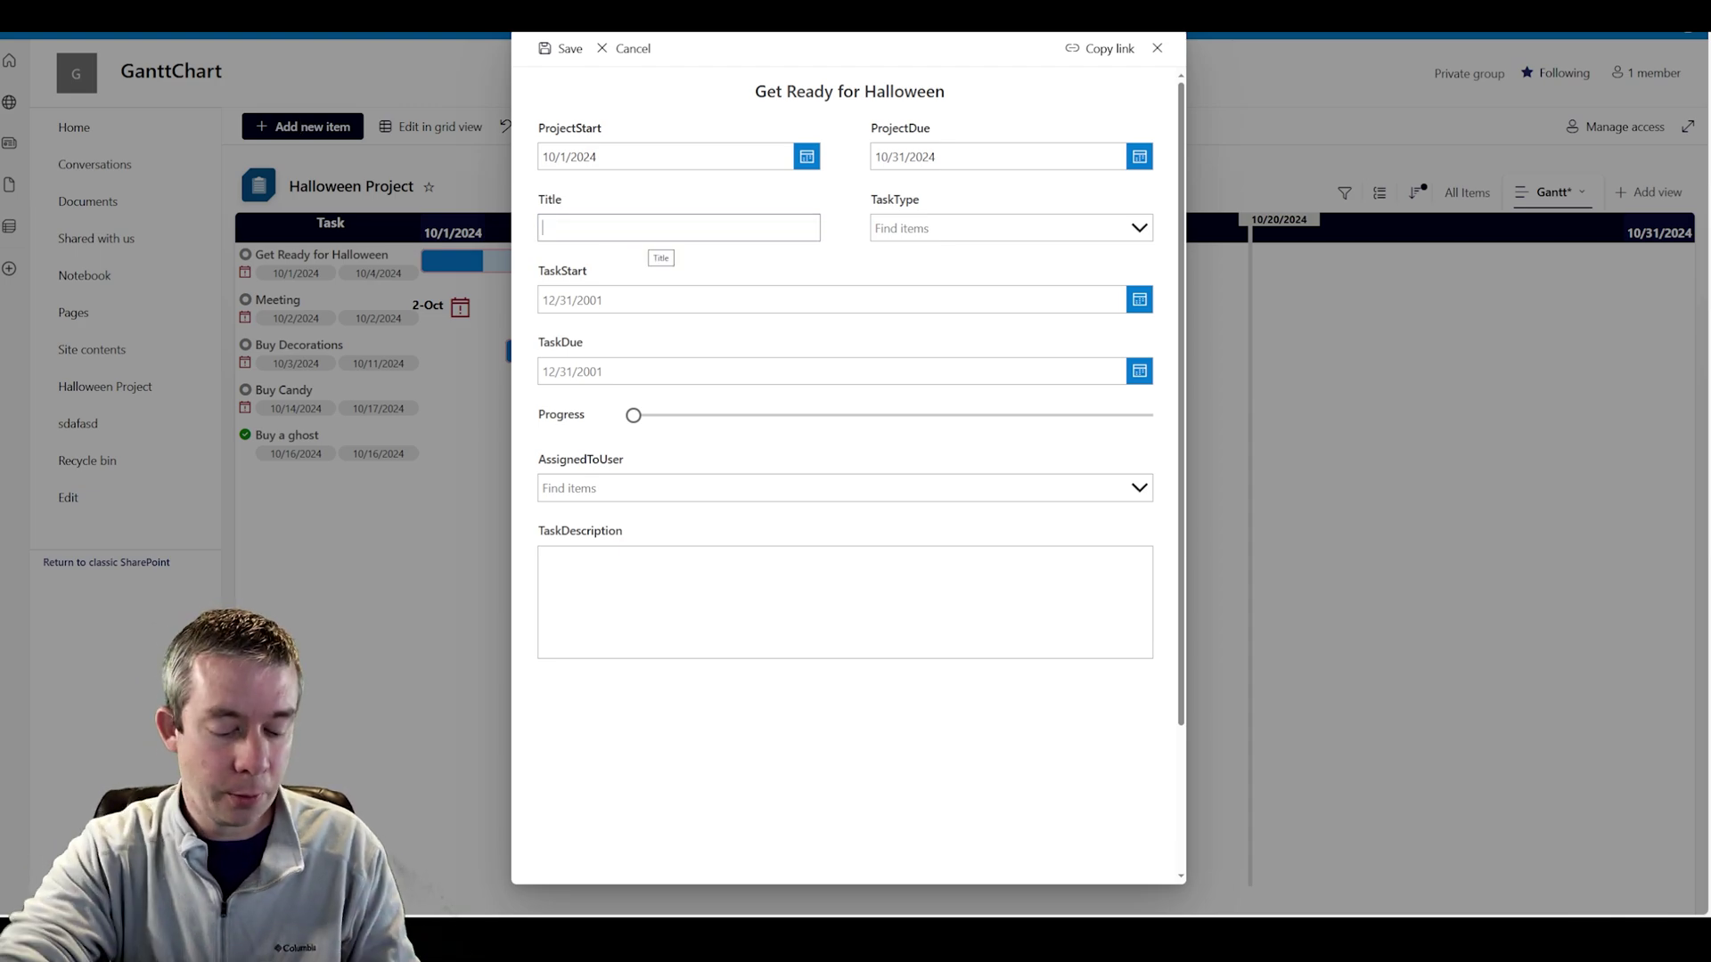
type("Set ")
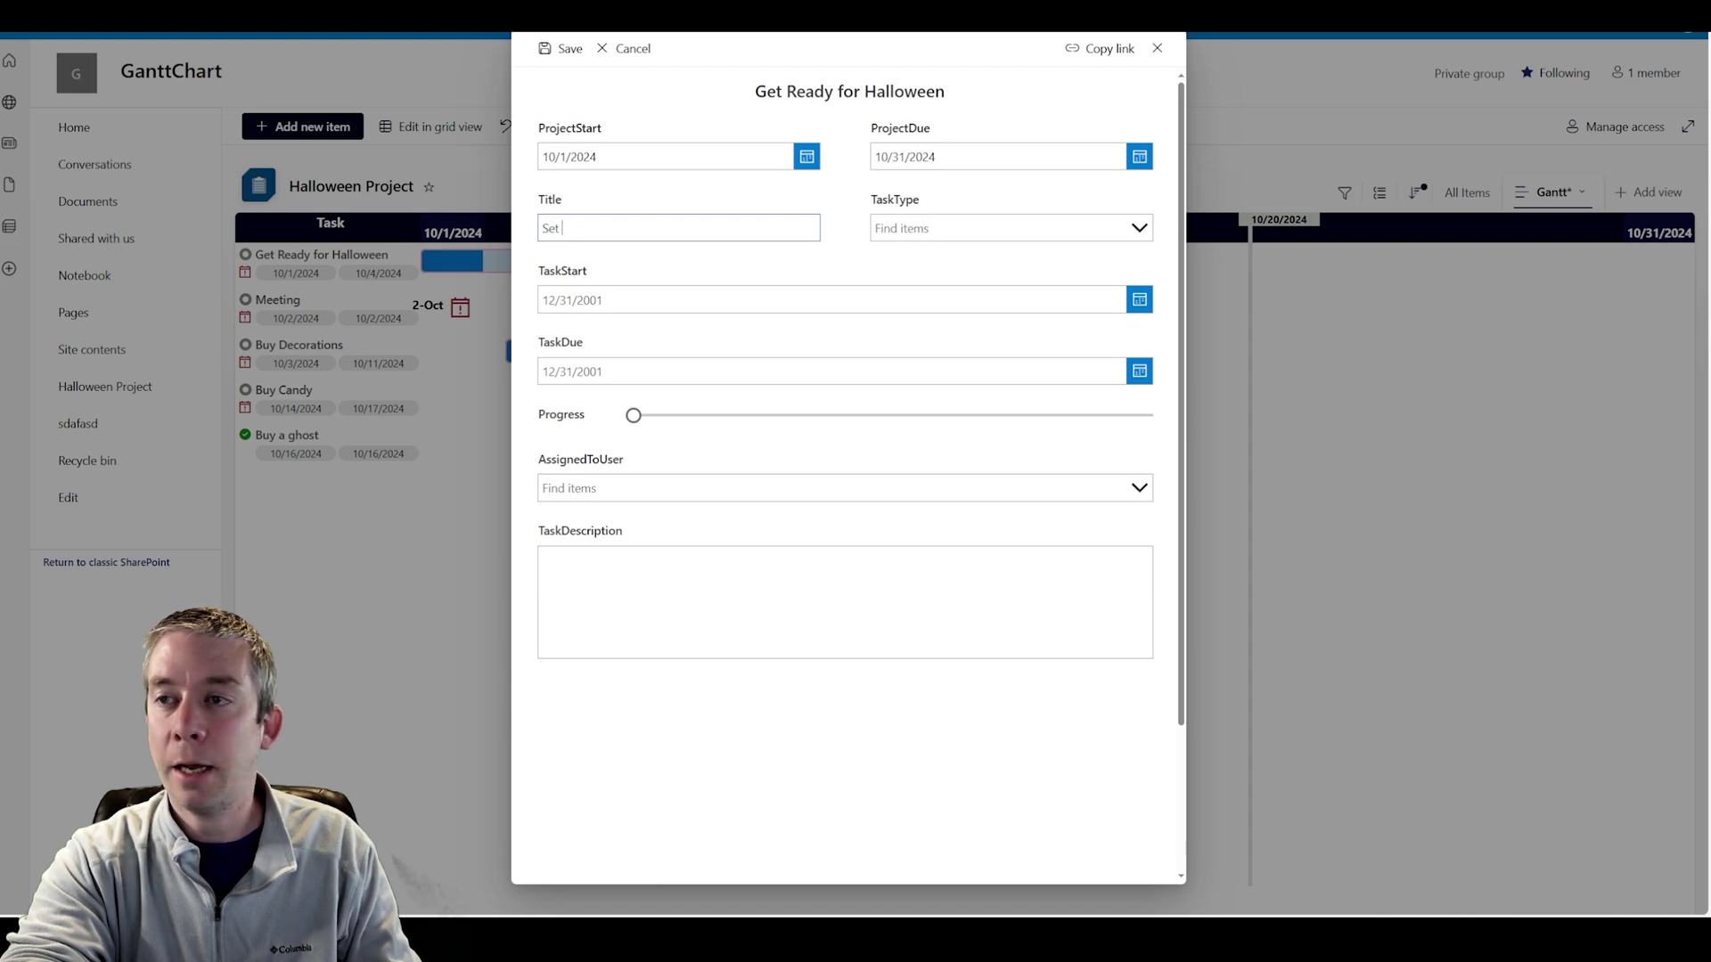
type("Up Decorations")
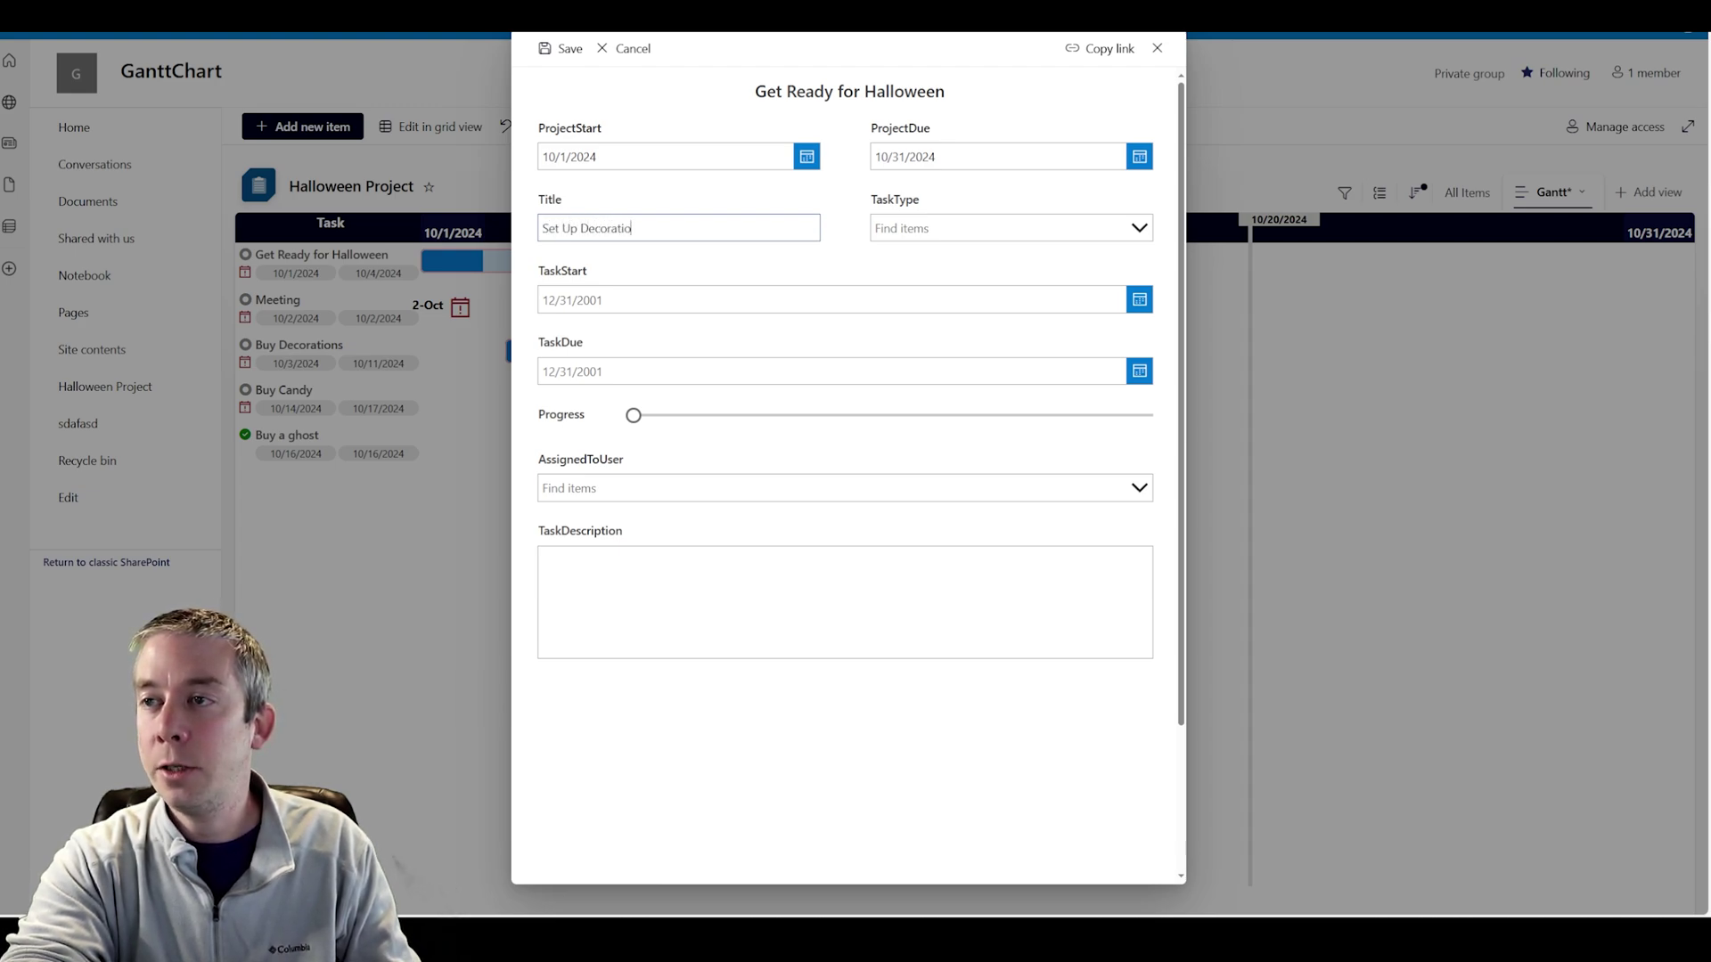
left_click(796, 203)
left_click(917, 228)
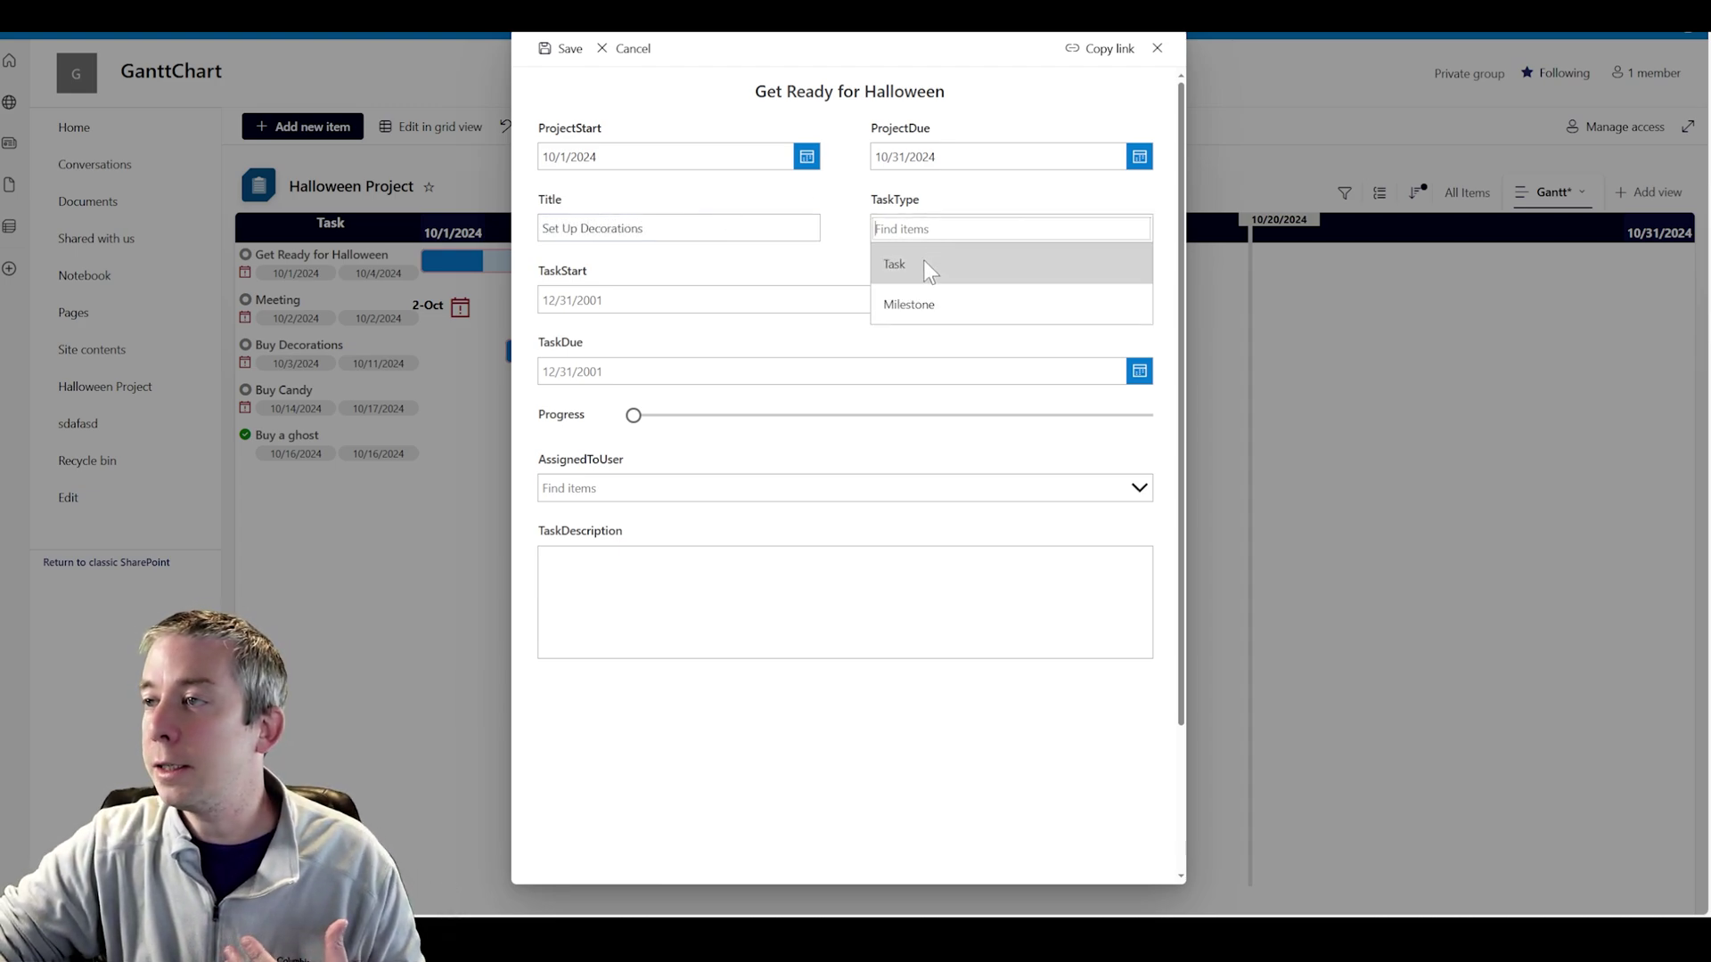
left_click(913, 262)
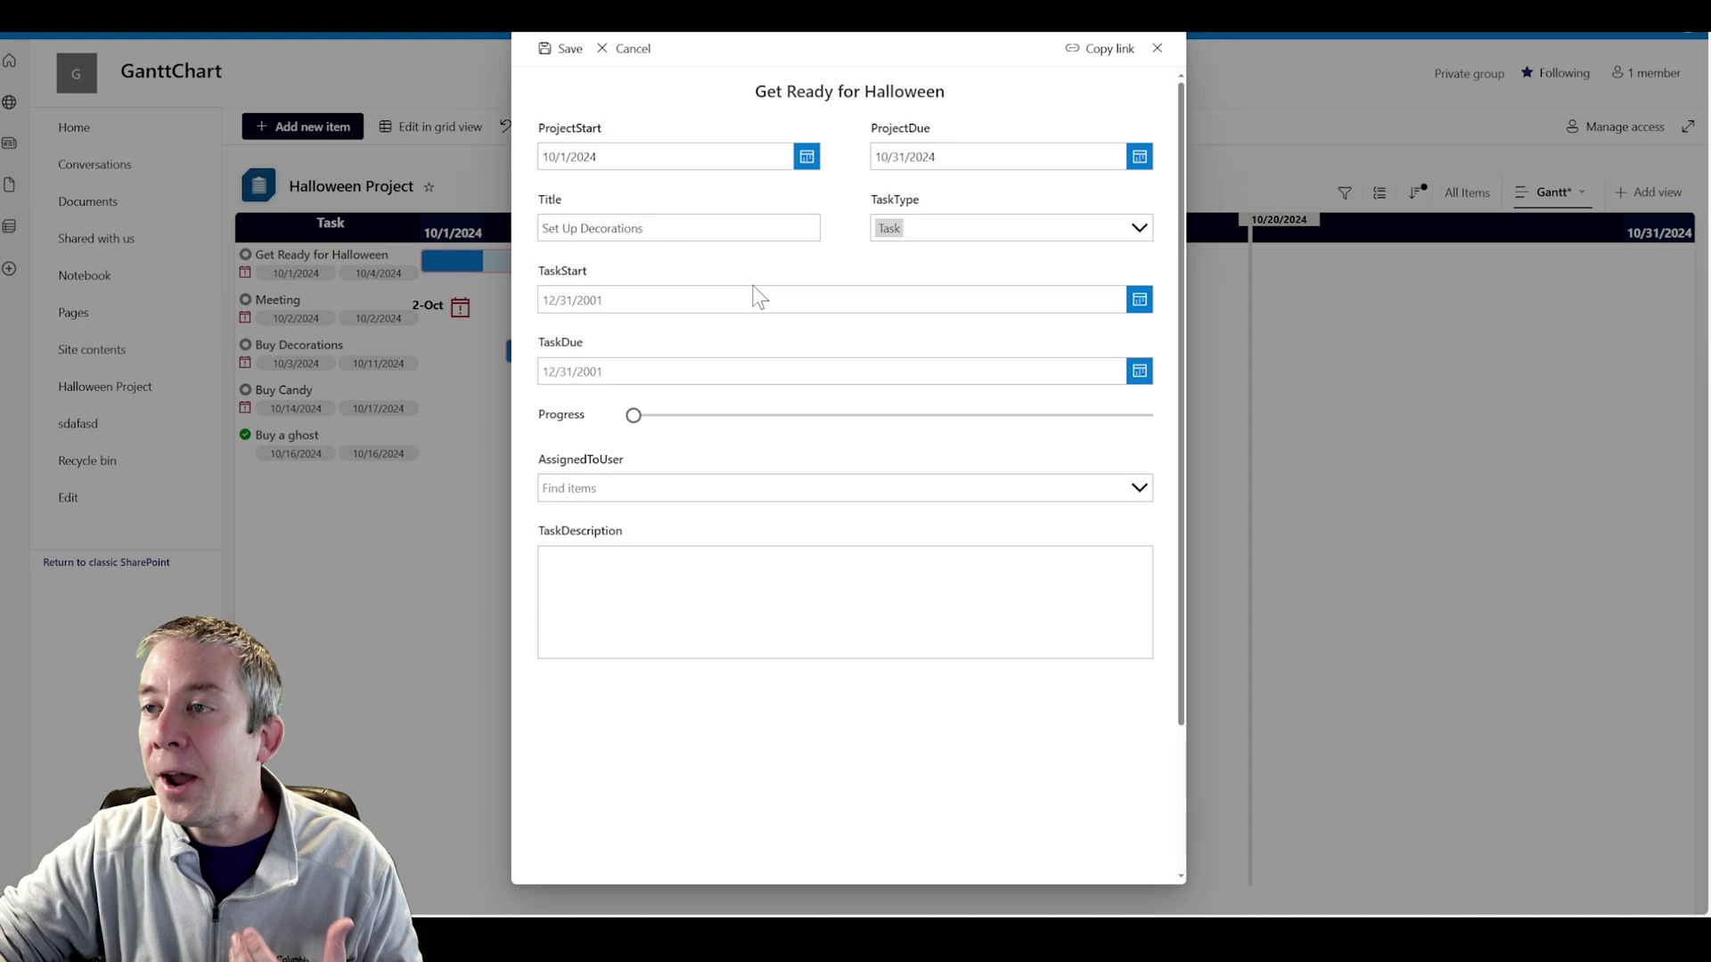
Set the new task's TaskStart to 10/20/2024 and its TaskDue to 10/25/2024.
left_click(1139, 300)
left_click(561, 654)
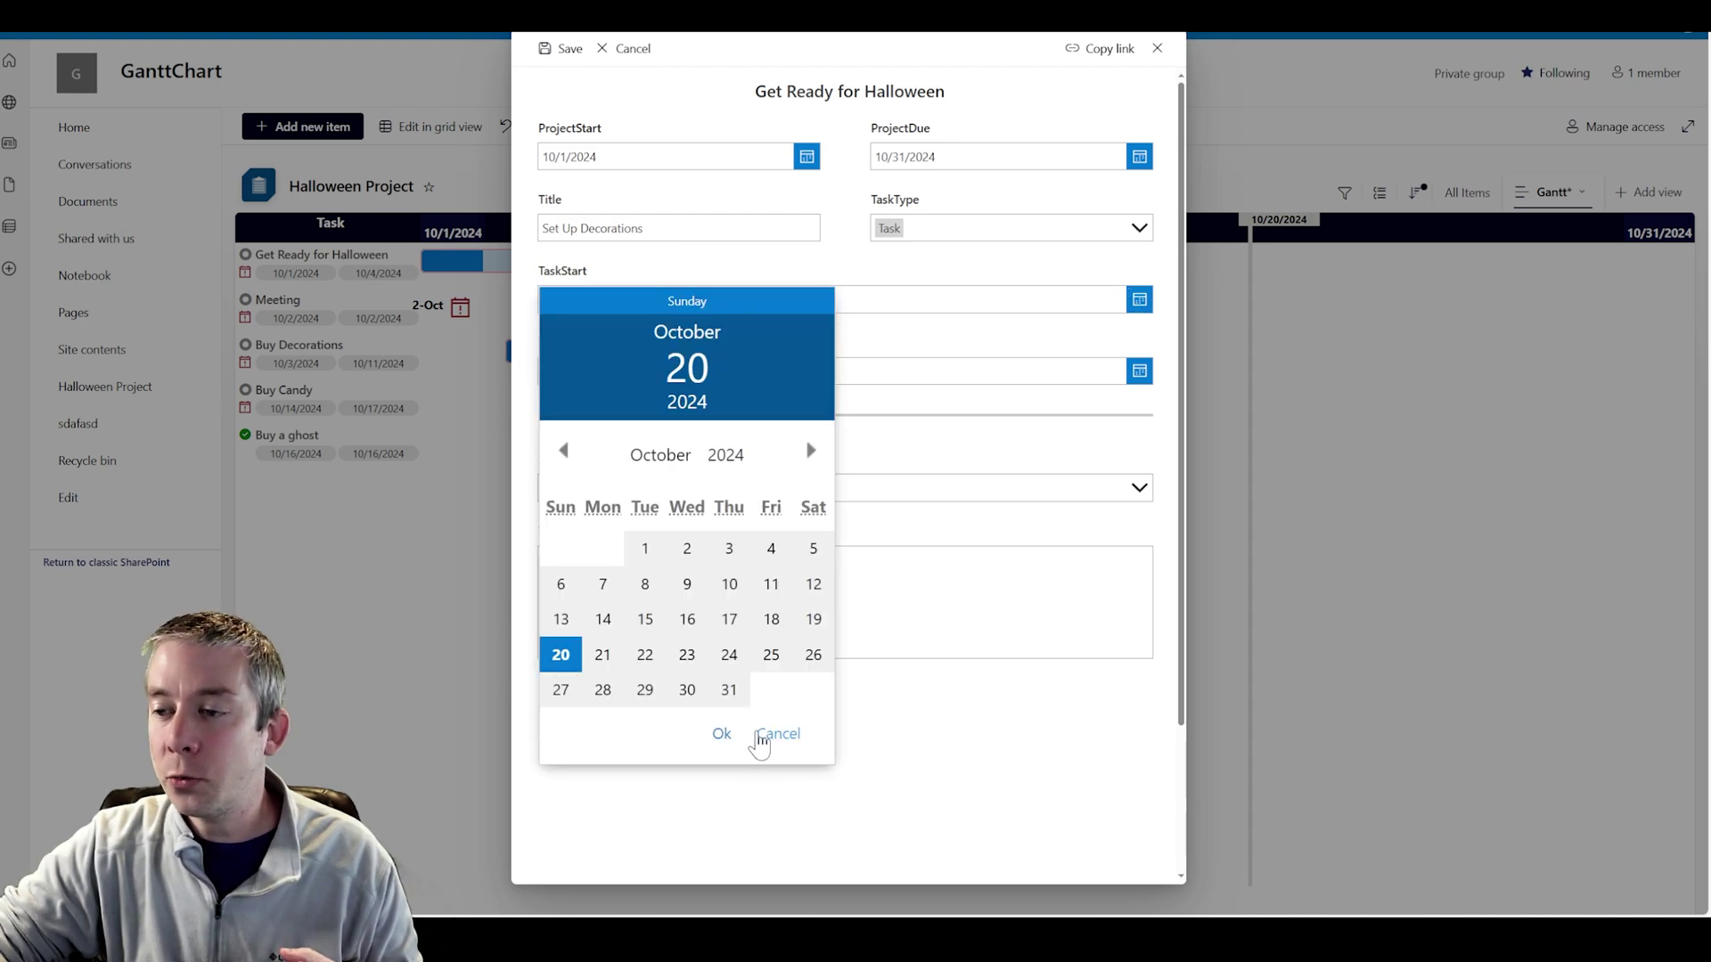
left_click(722, 734)
left_click(1140, 371)
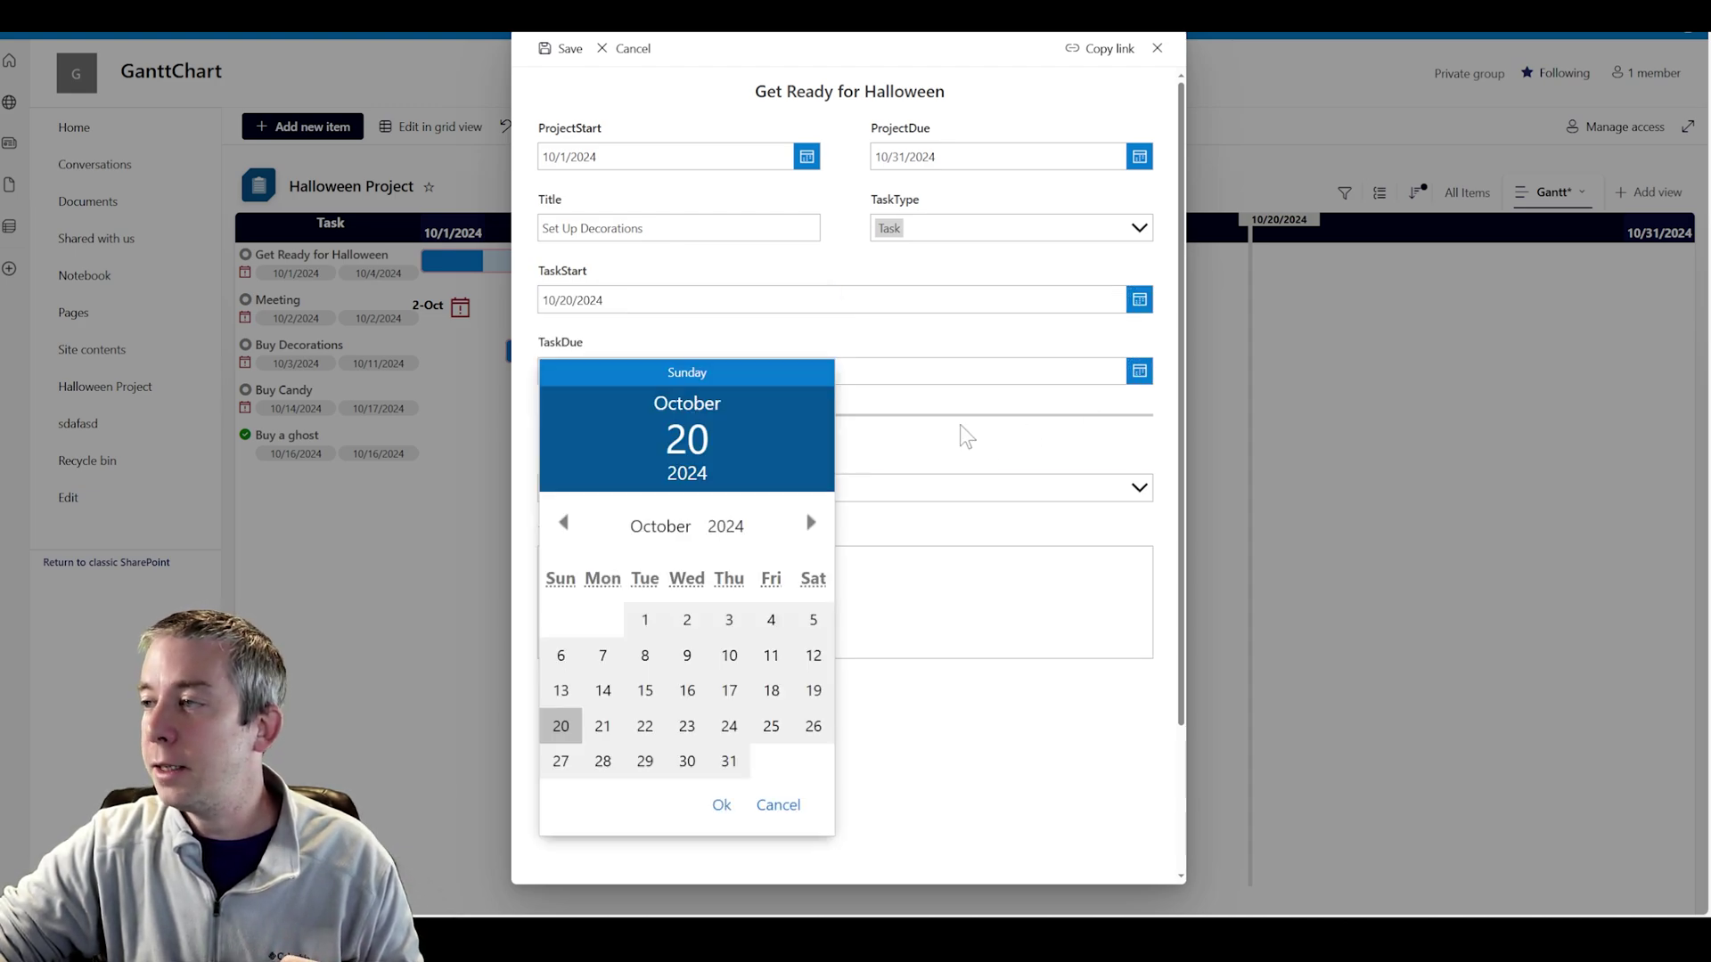
left_click(772, 724)
left_click(718, 808)
Set the Set Up Decorations task's progress to about 23% and assign it to the second suggested user.
left_click_drag(633, 415, 742, 437)
left_click(693, 489)
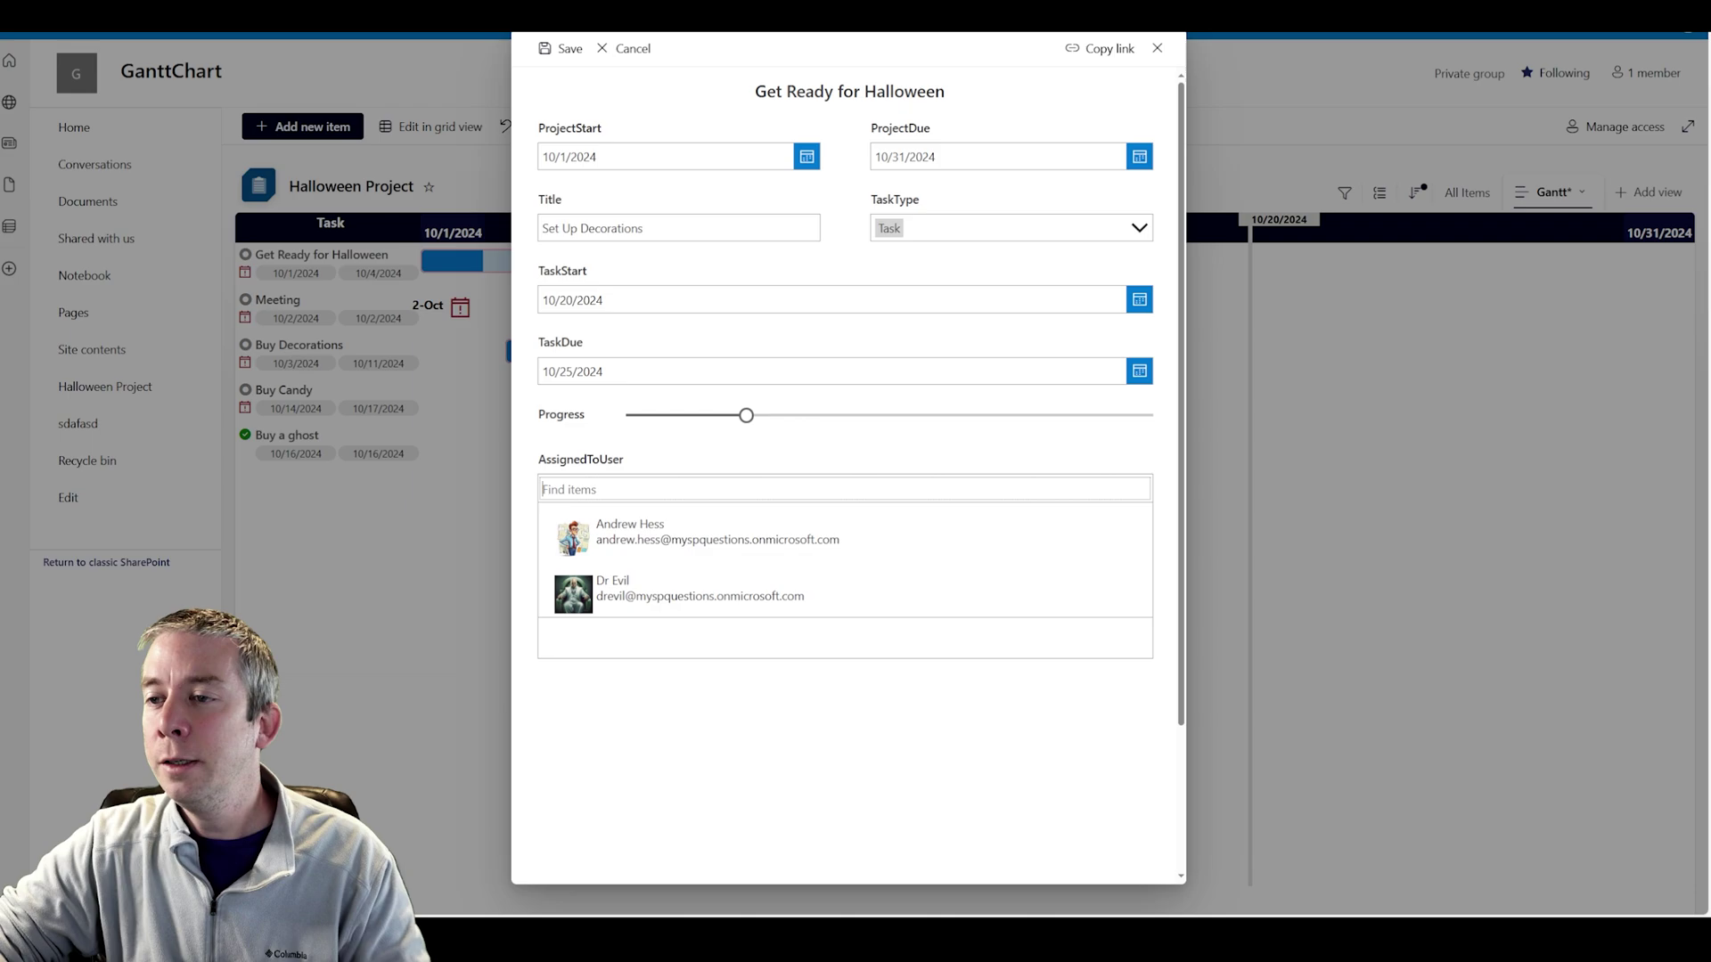
left_click(601, 601)
Enter a task description asking the assignee to "please set up those decorations!" and save the item.
type("D")
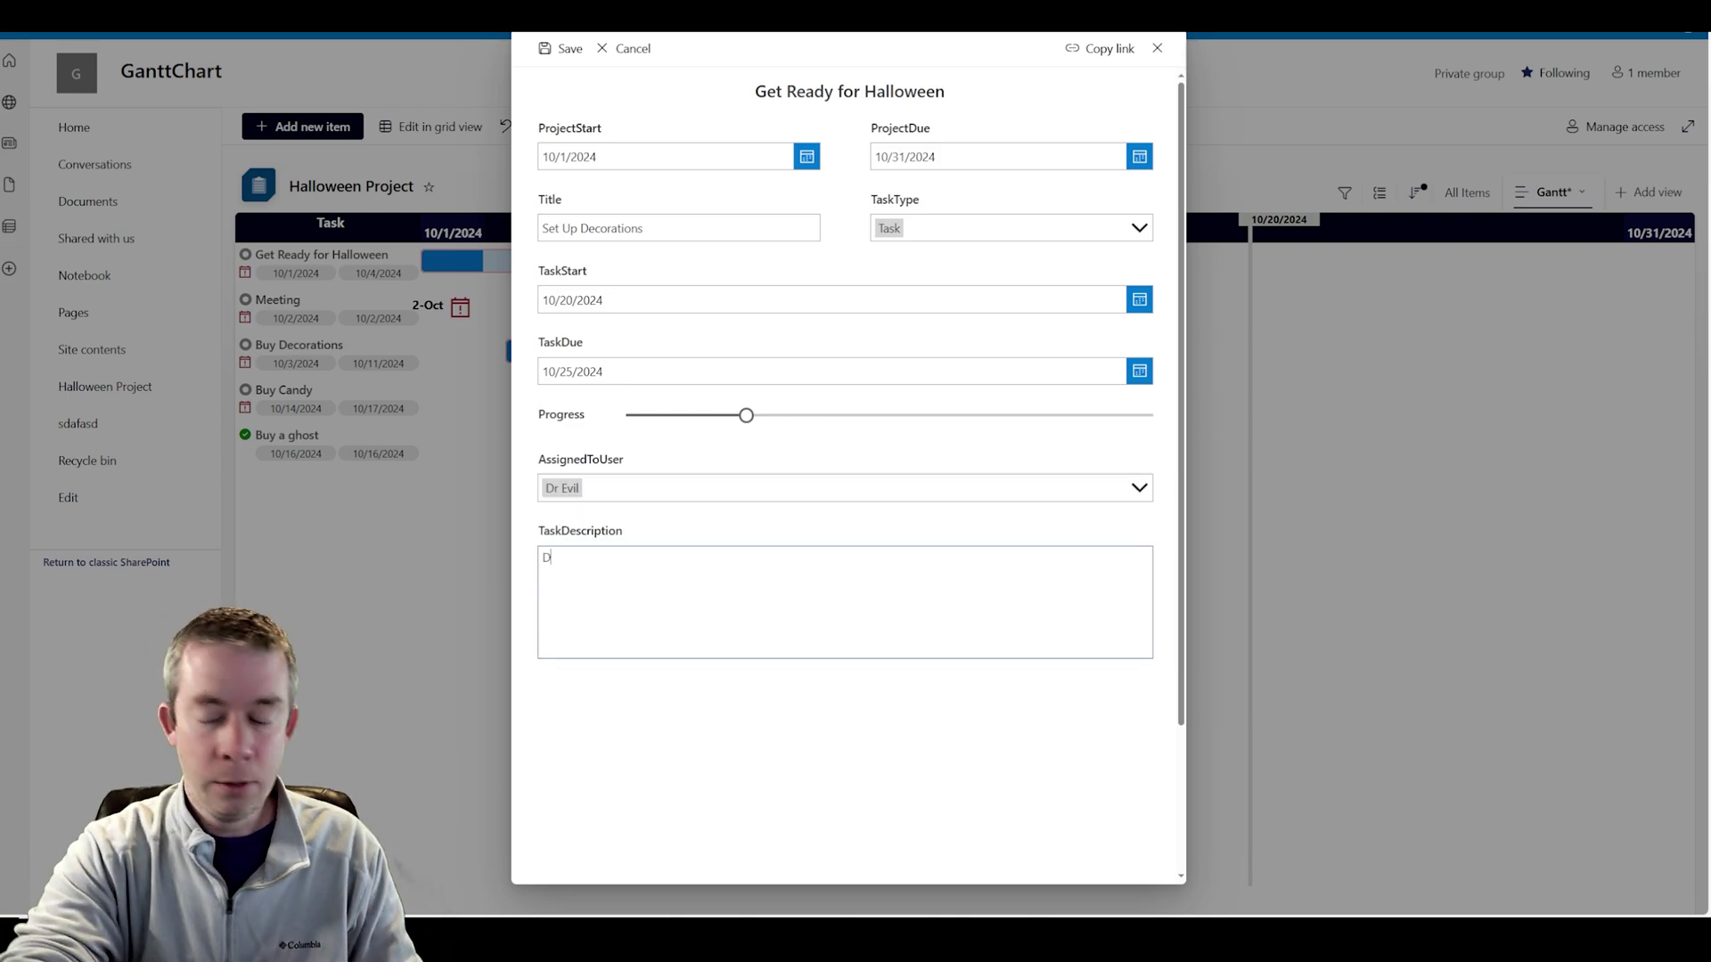
type("r Evil please s")
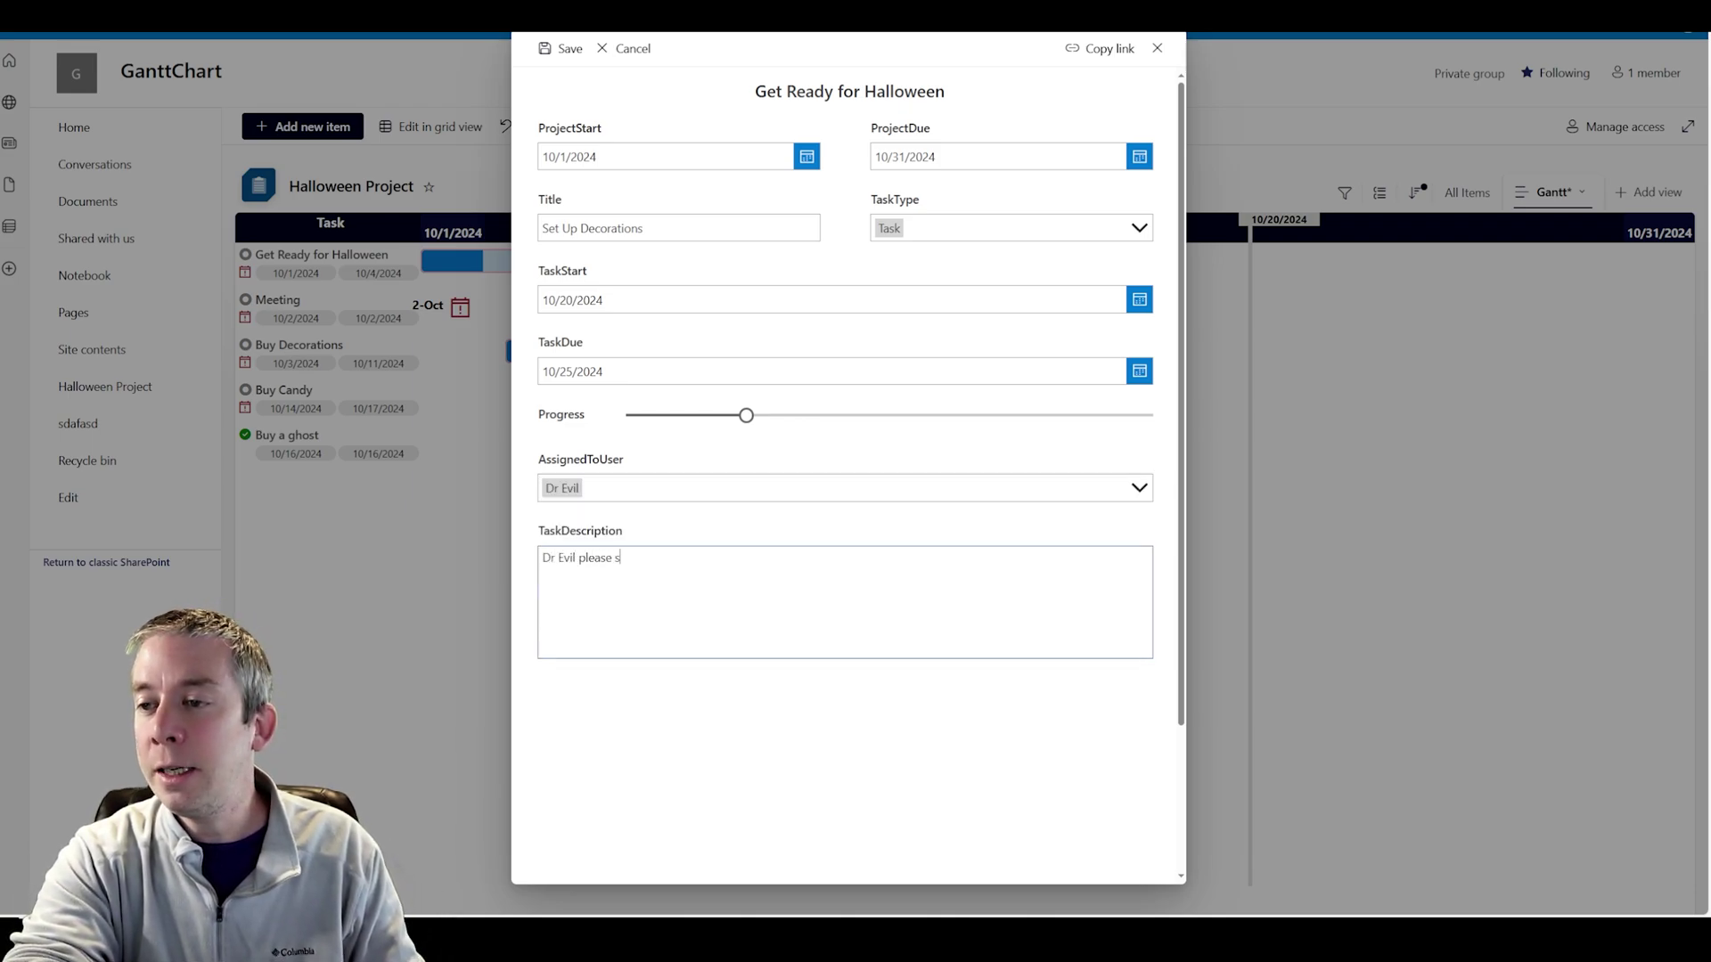
type("et up those d")
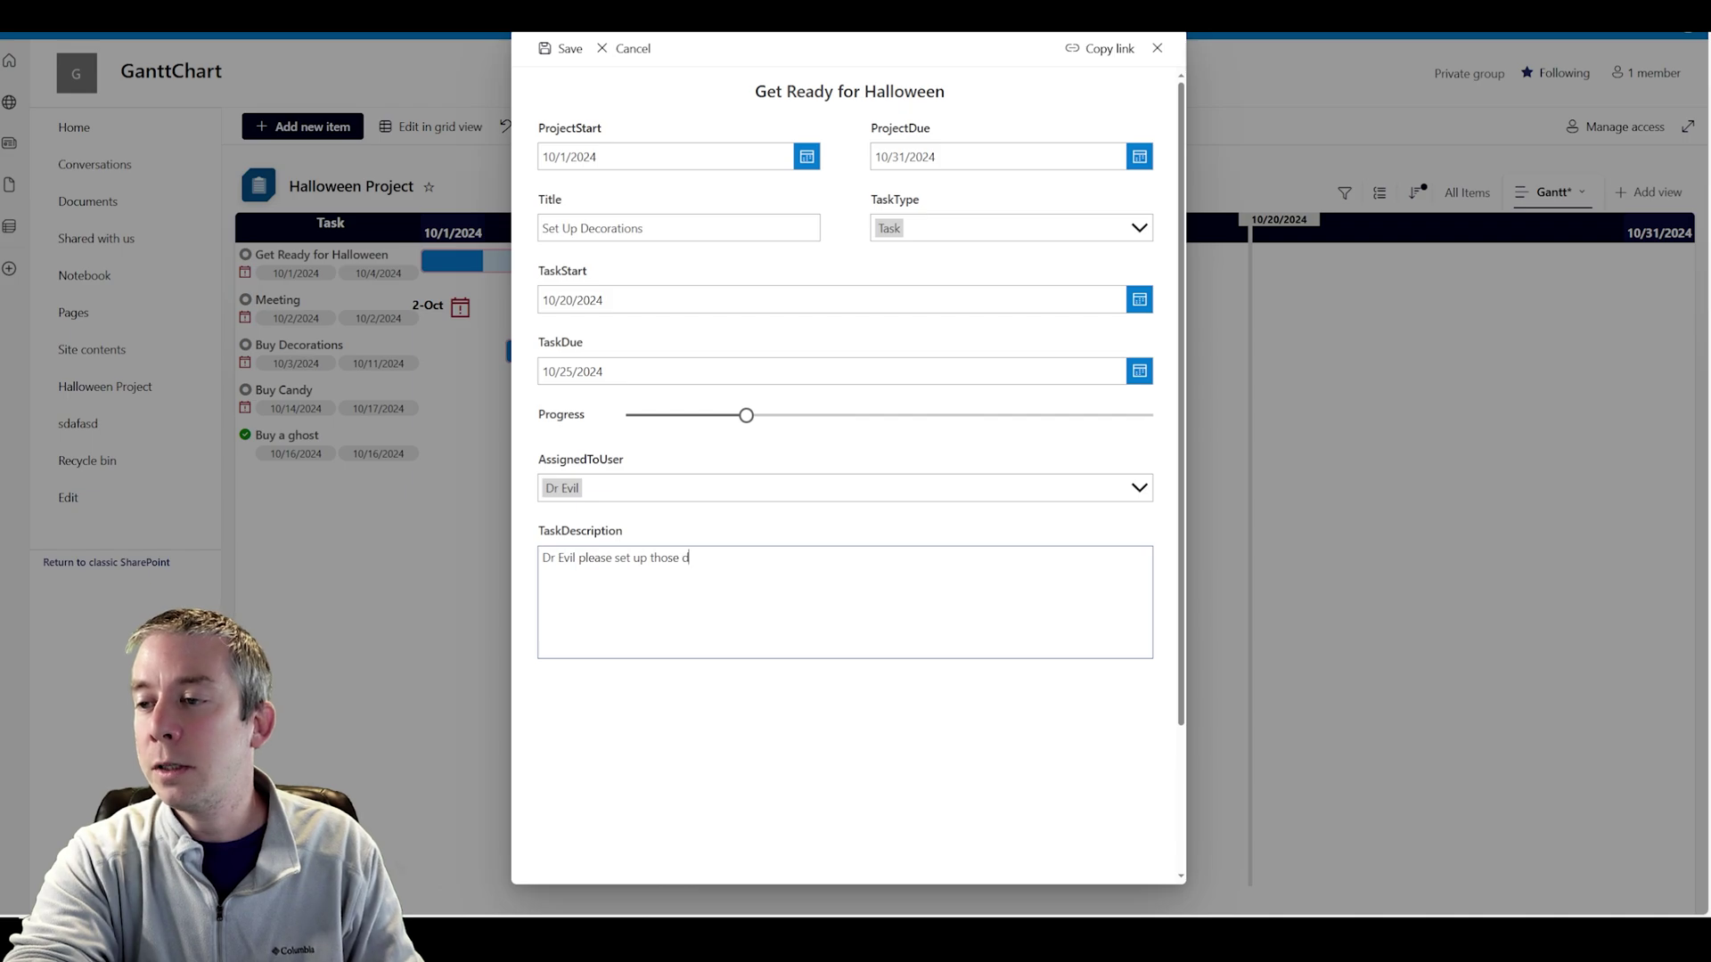
type("ecorations!")
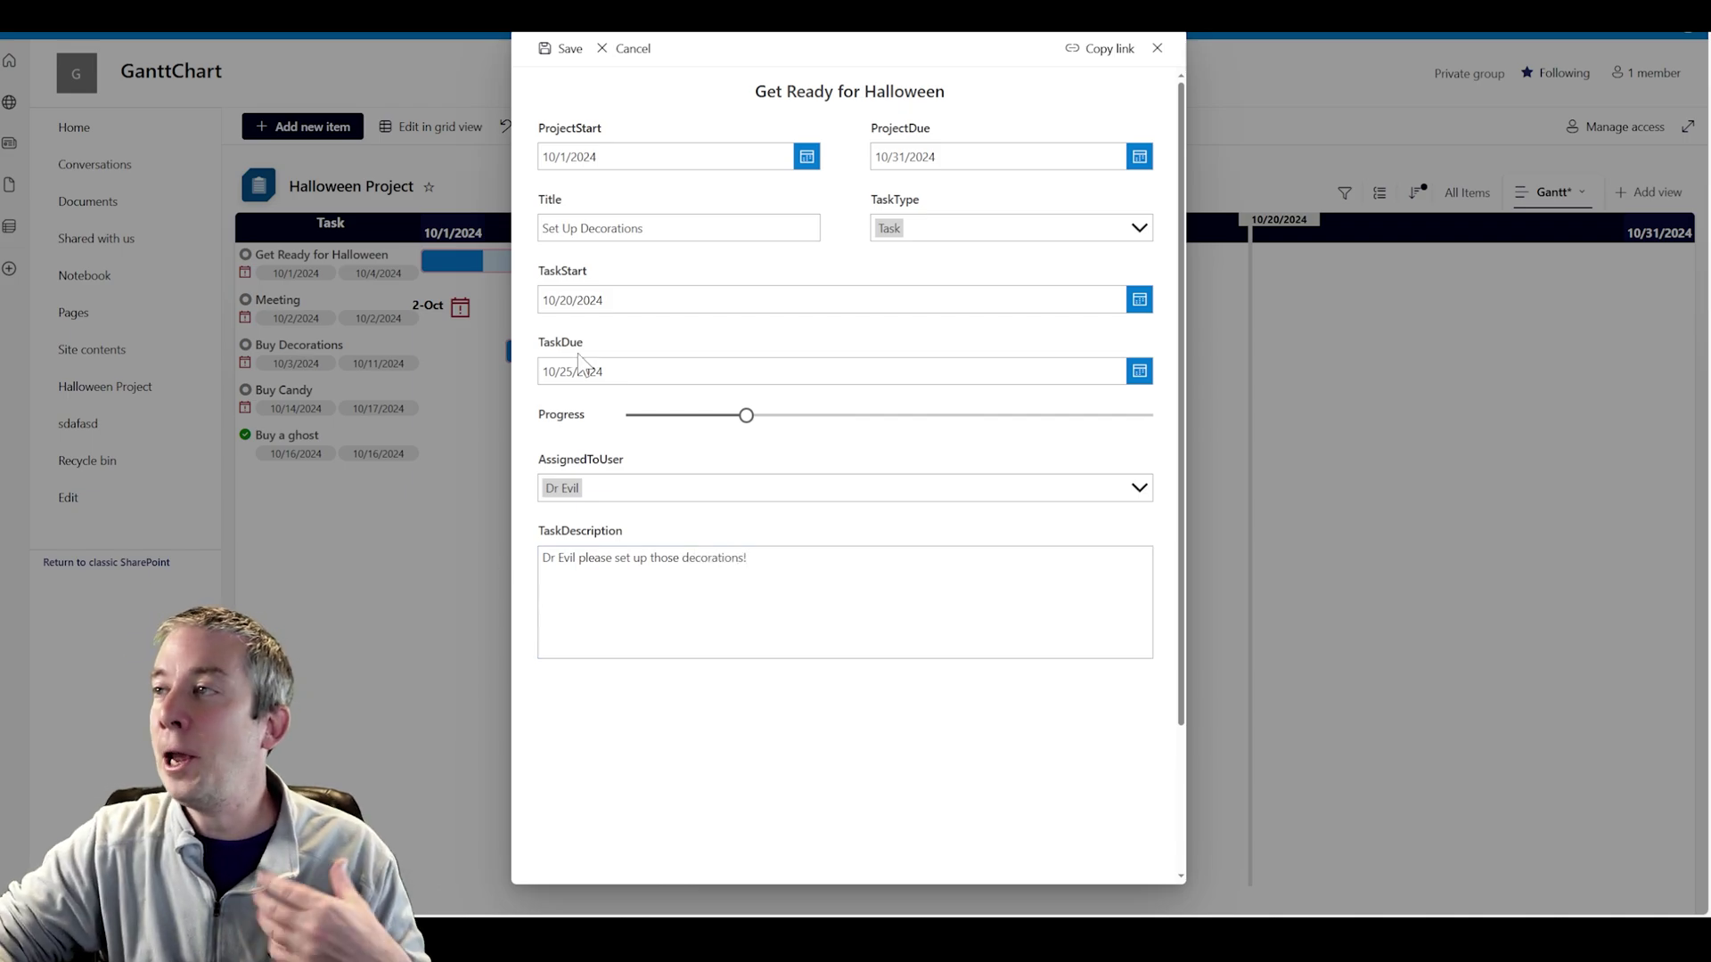
left_click(550, 56)
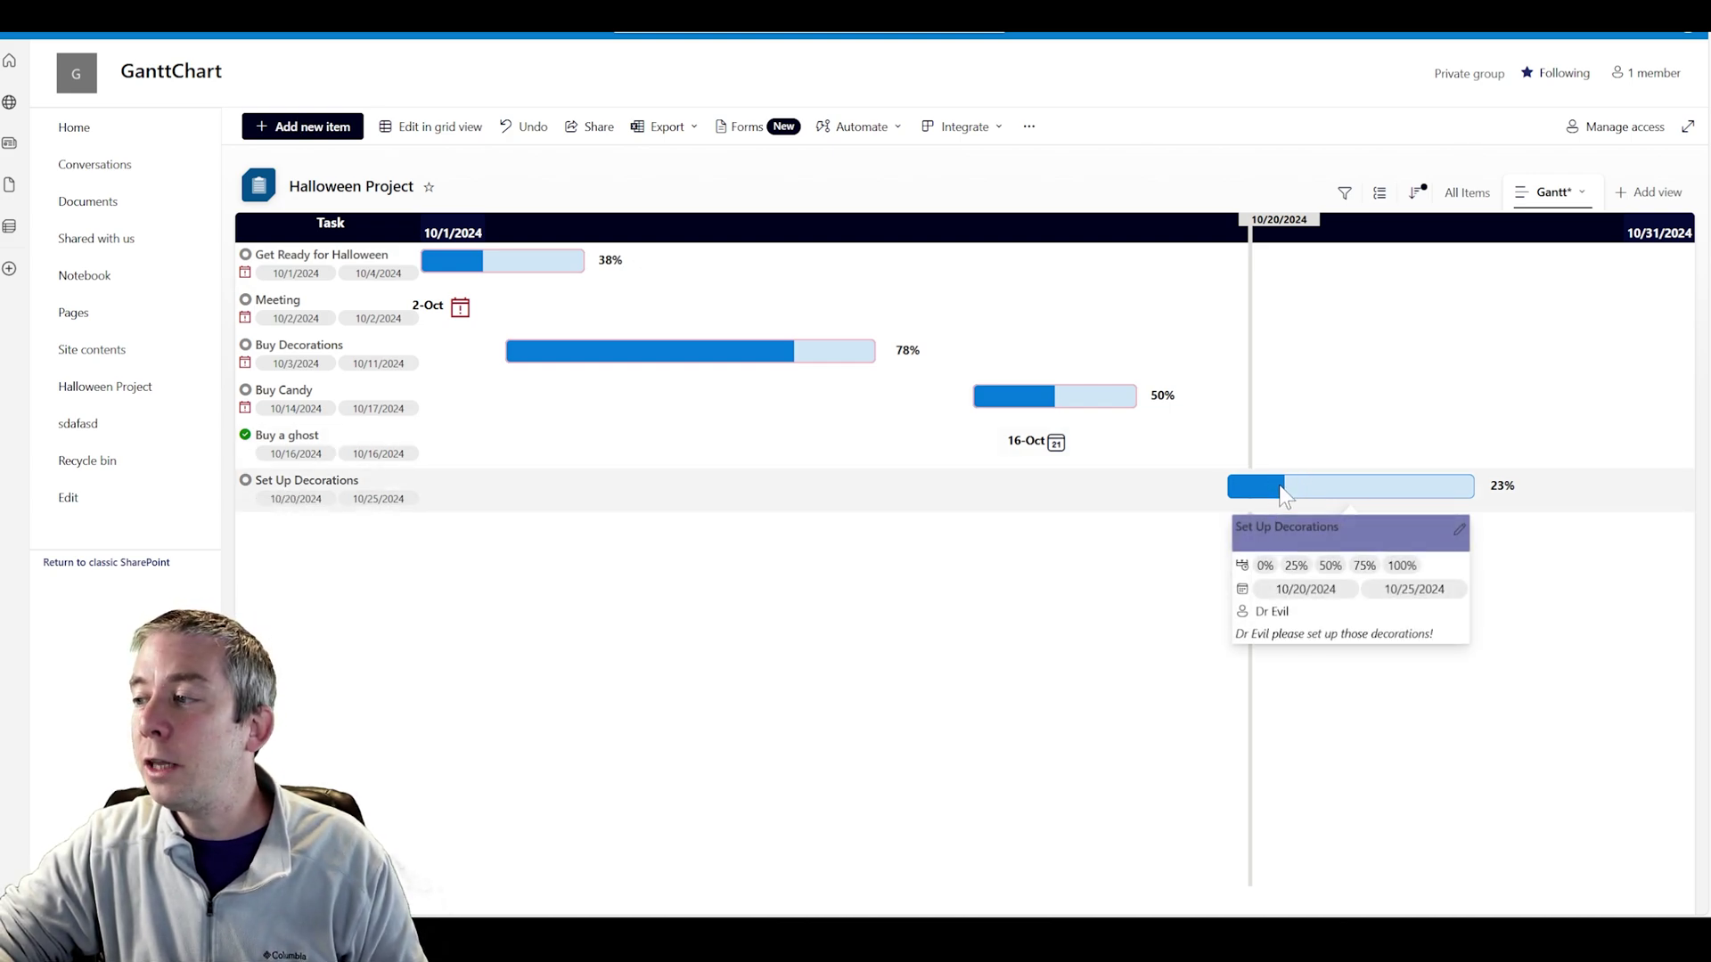
mouse_move(1288, 496)
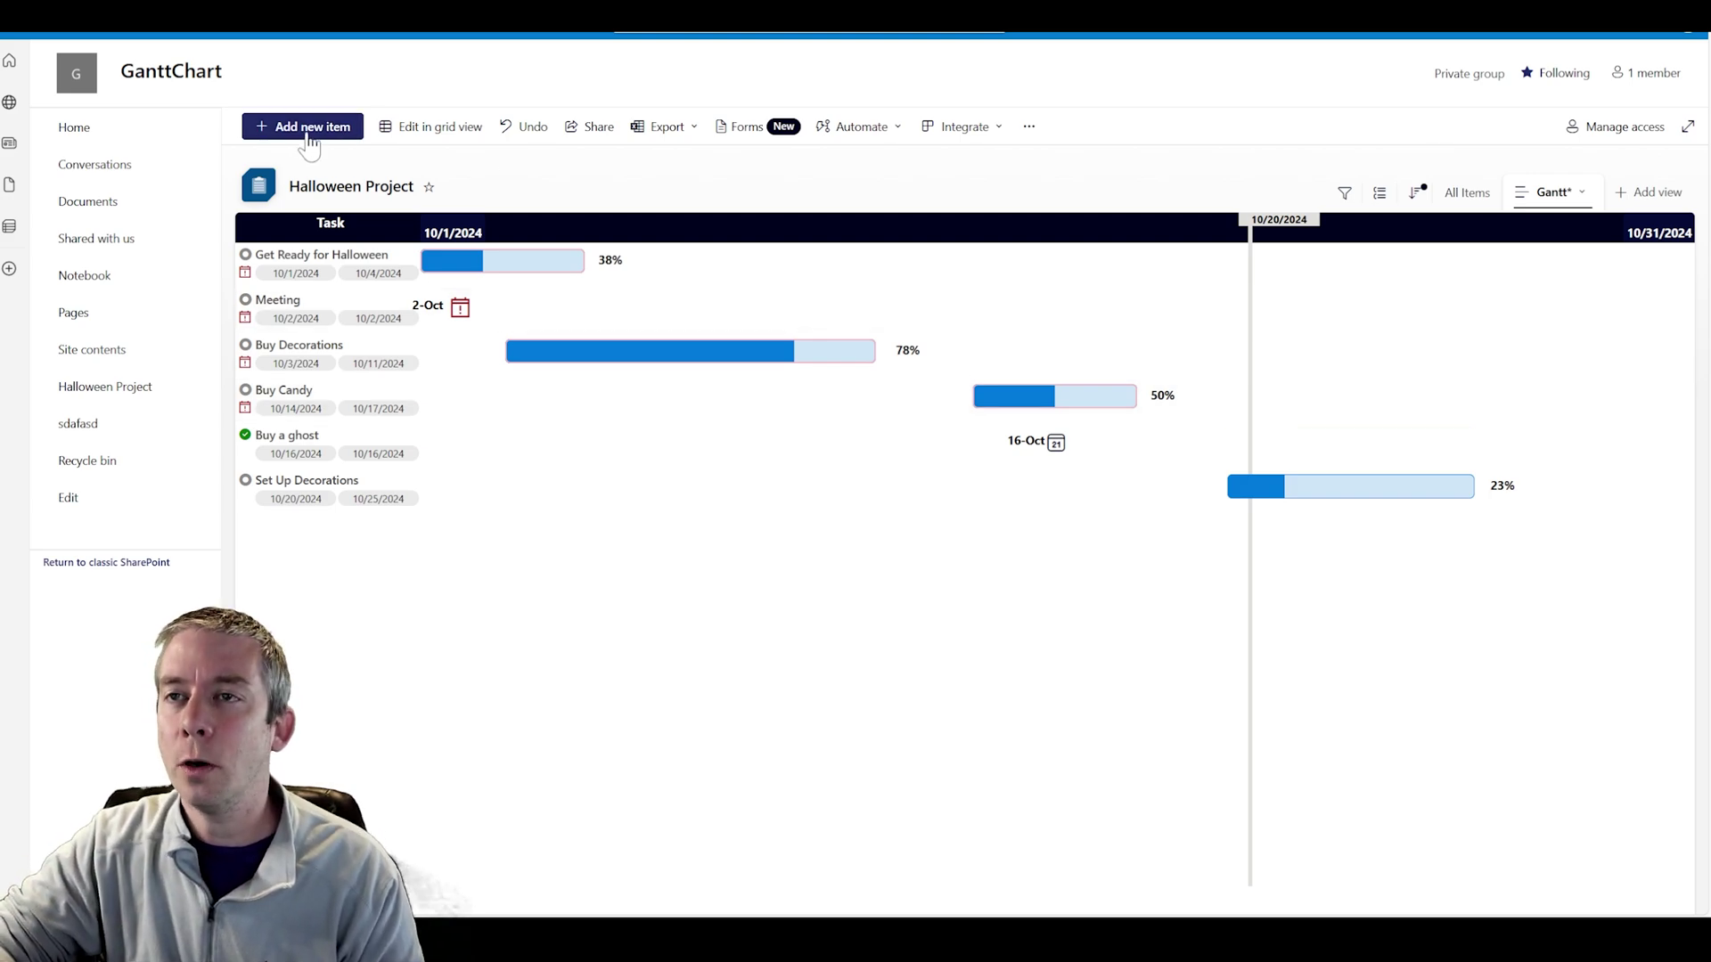
Start a new list item titled "Eat Candy" with TaskType Milestone and TaskDue 10/7/2024.
left_click(312, 130)
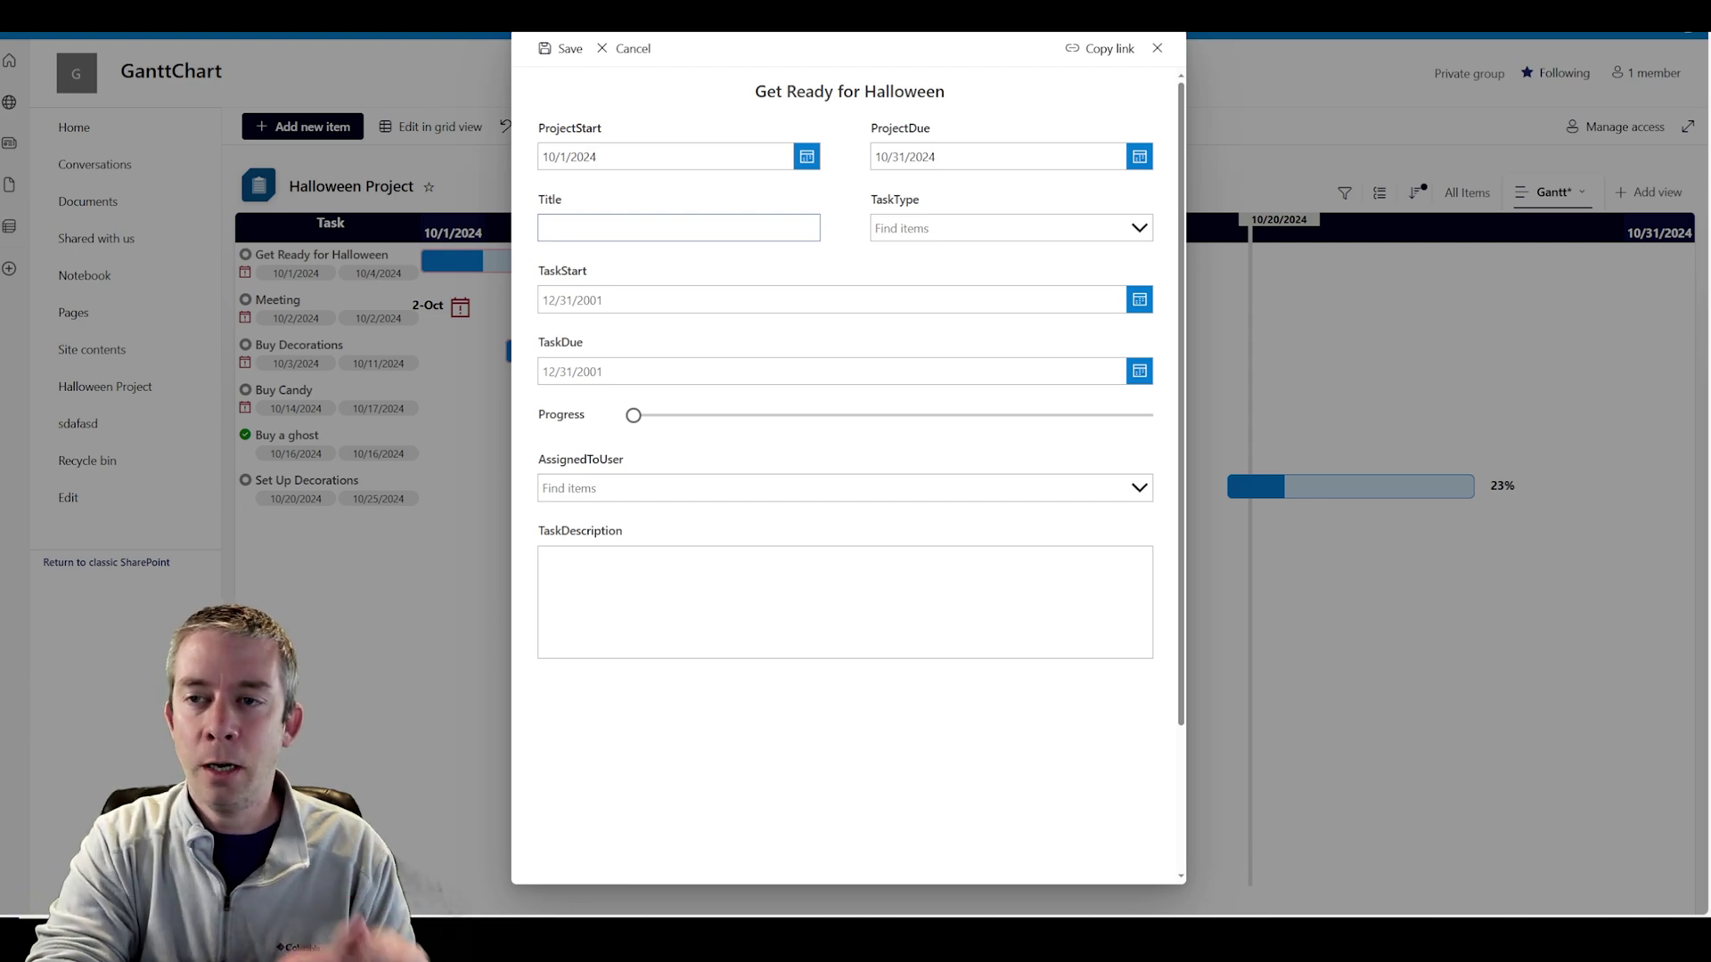
type("Eat Candy")
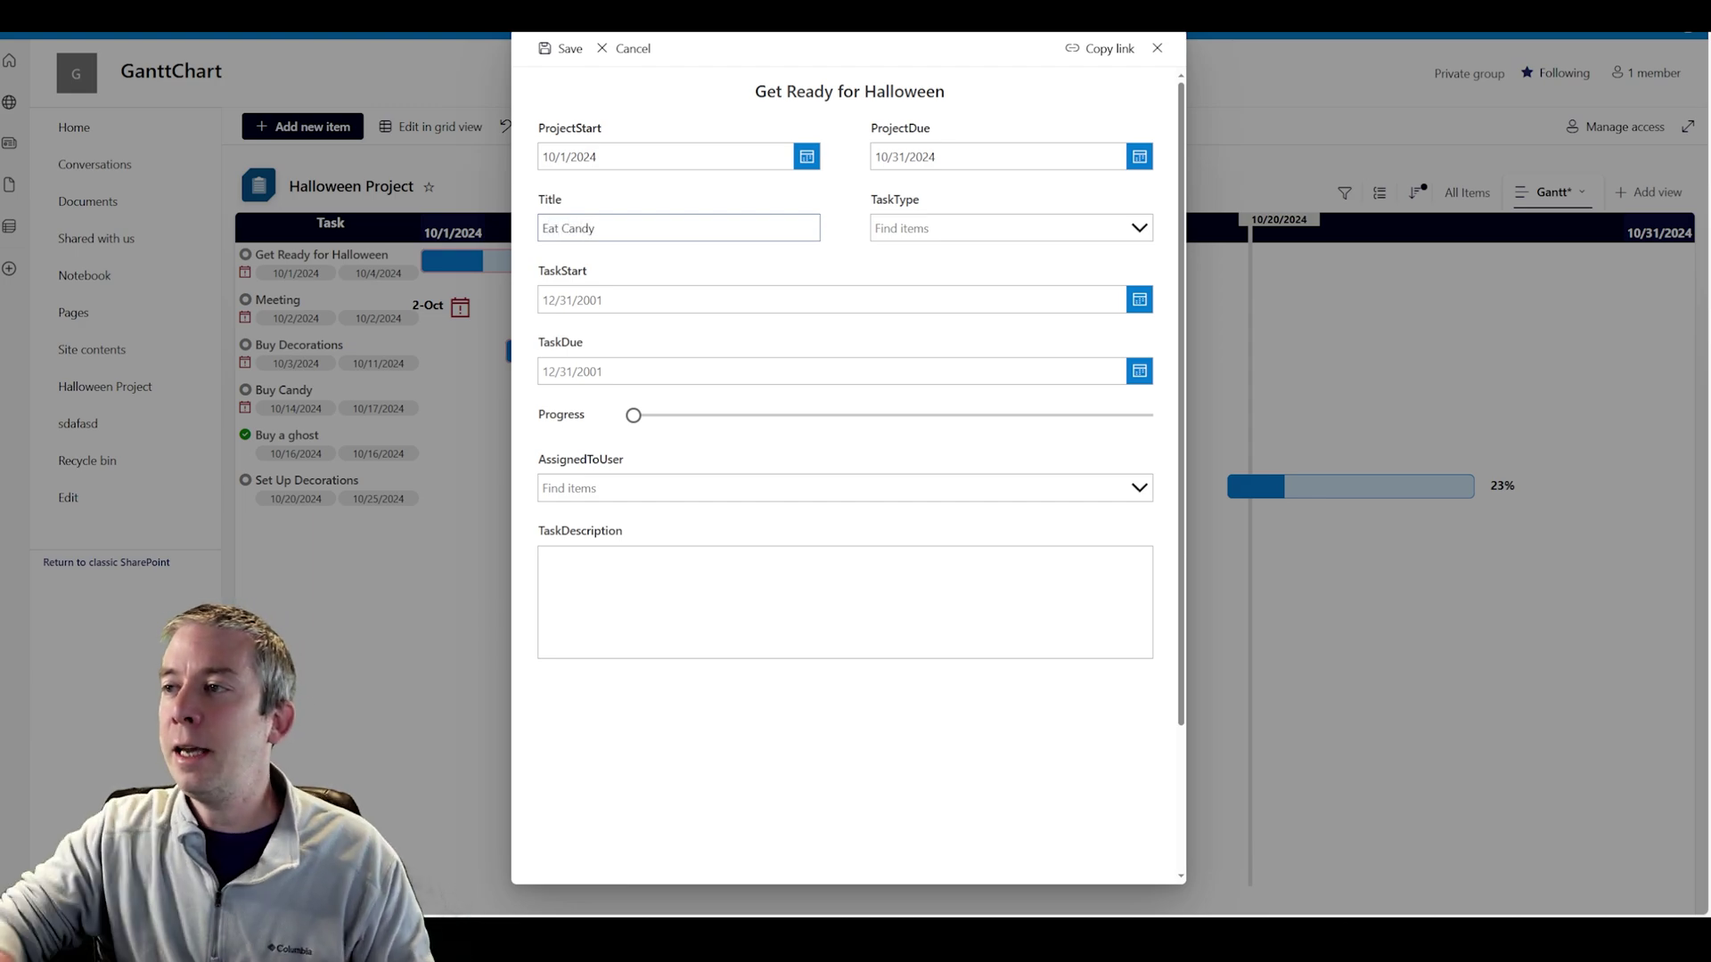
left_click(986, 229)
left_click(953, 298)
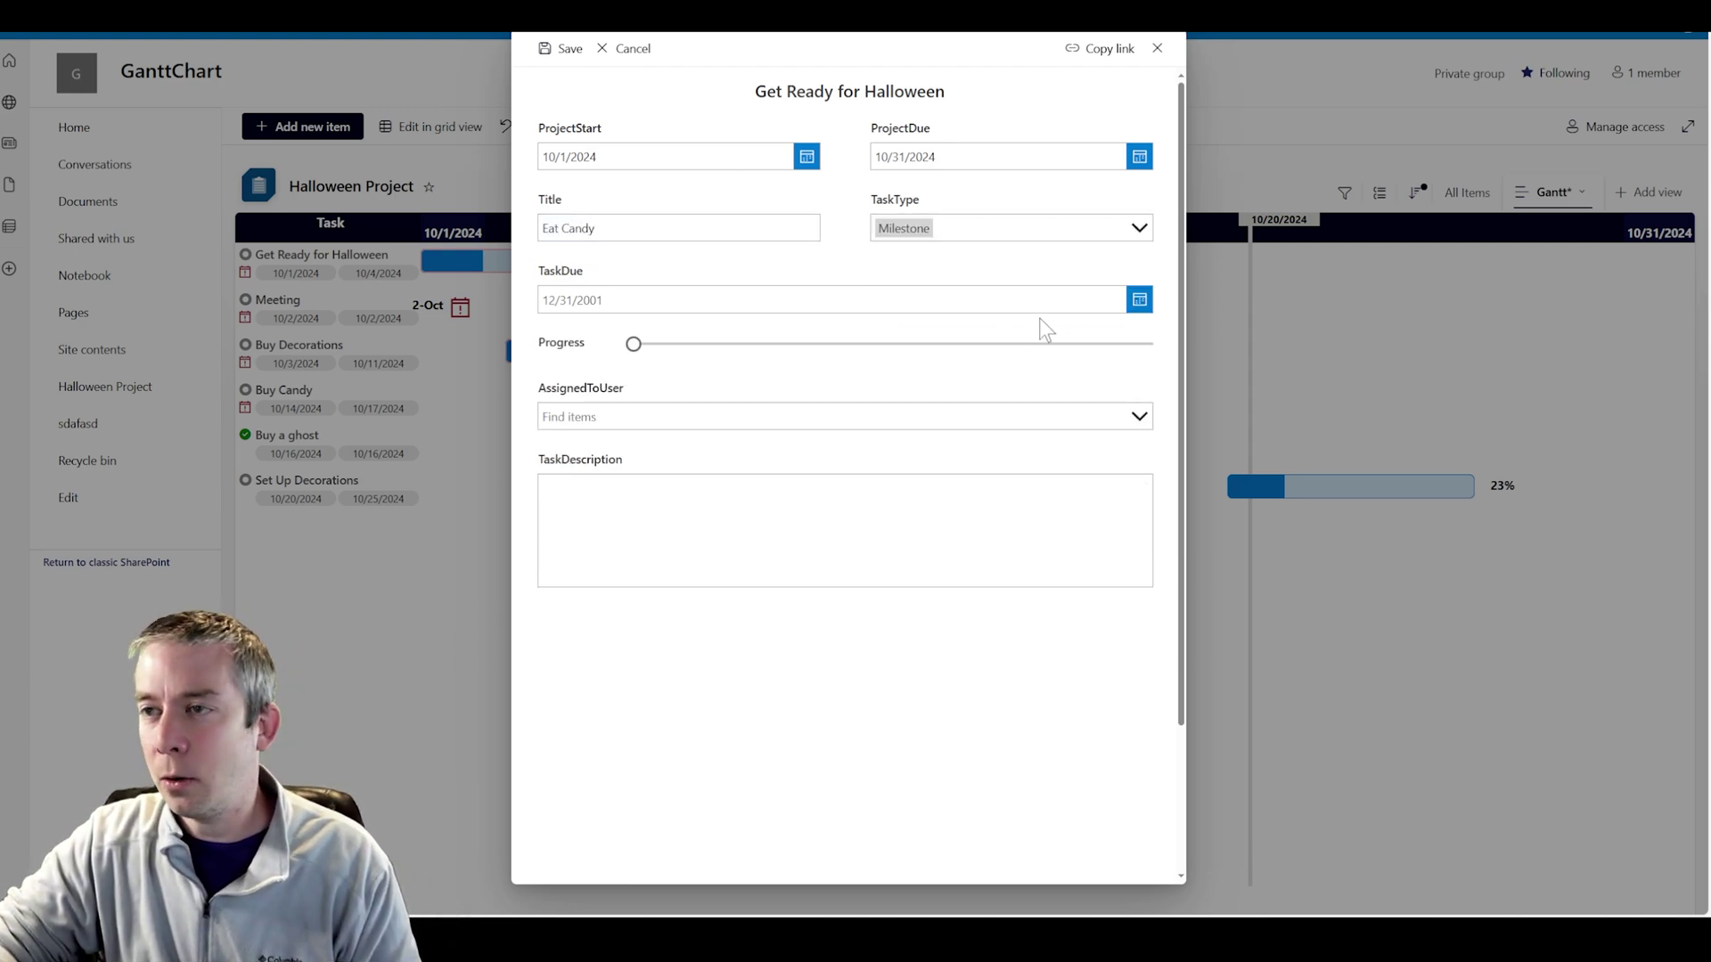
left_click(1138, 301)
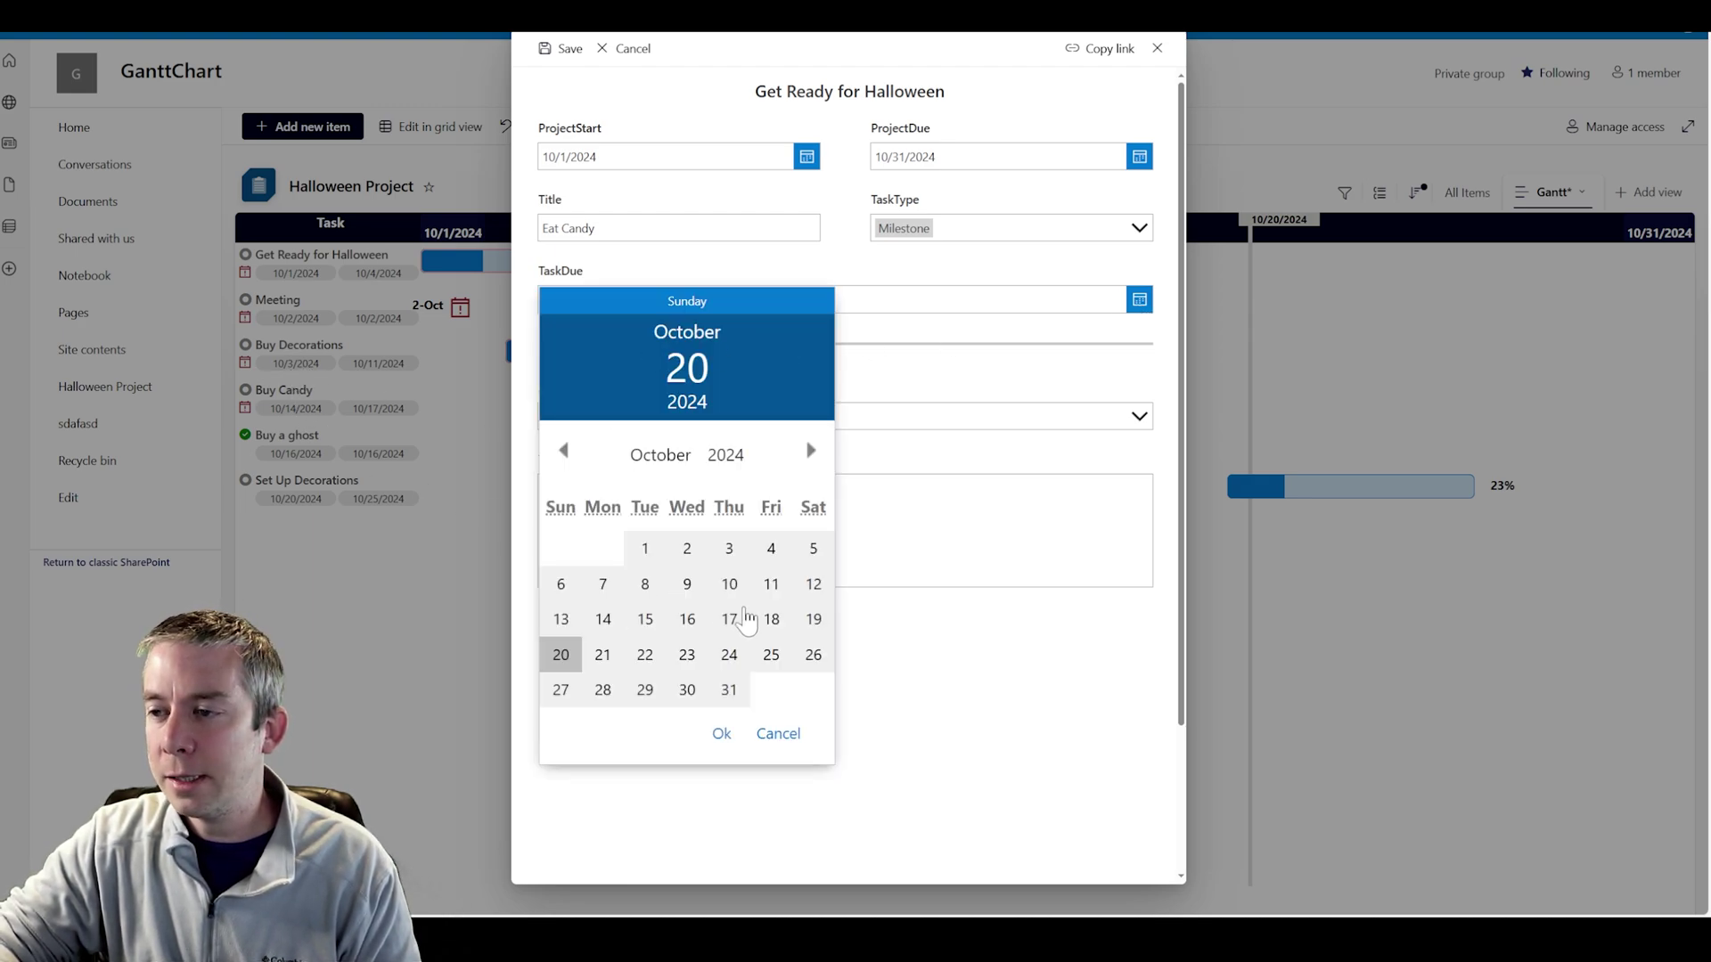
left_click(604, 586)
left_click(720, 734)
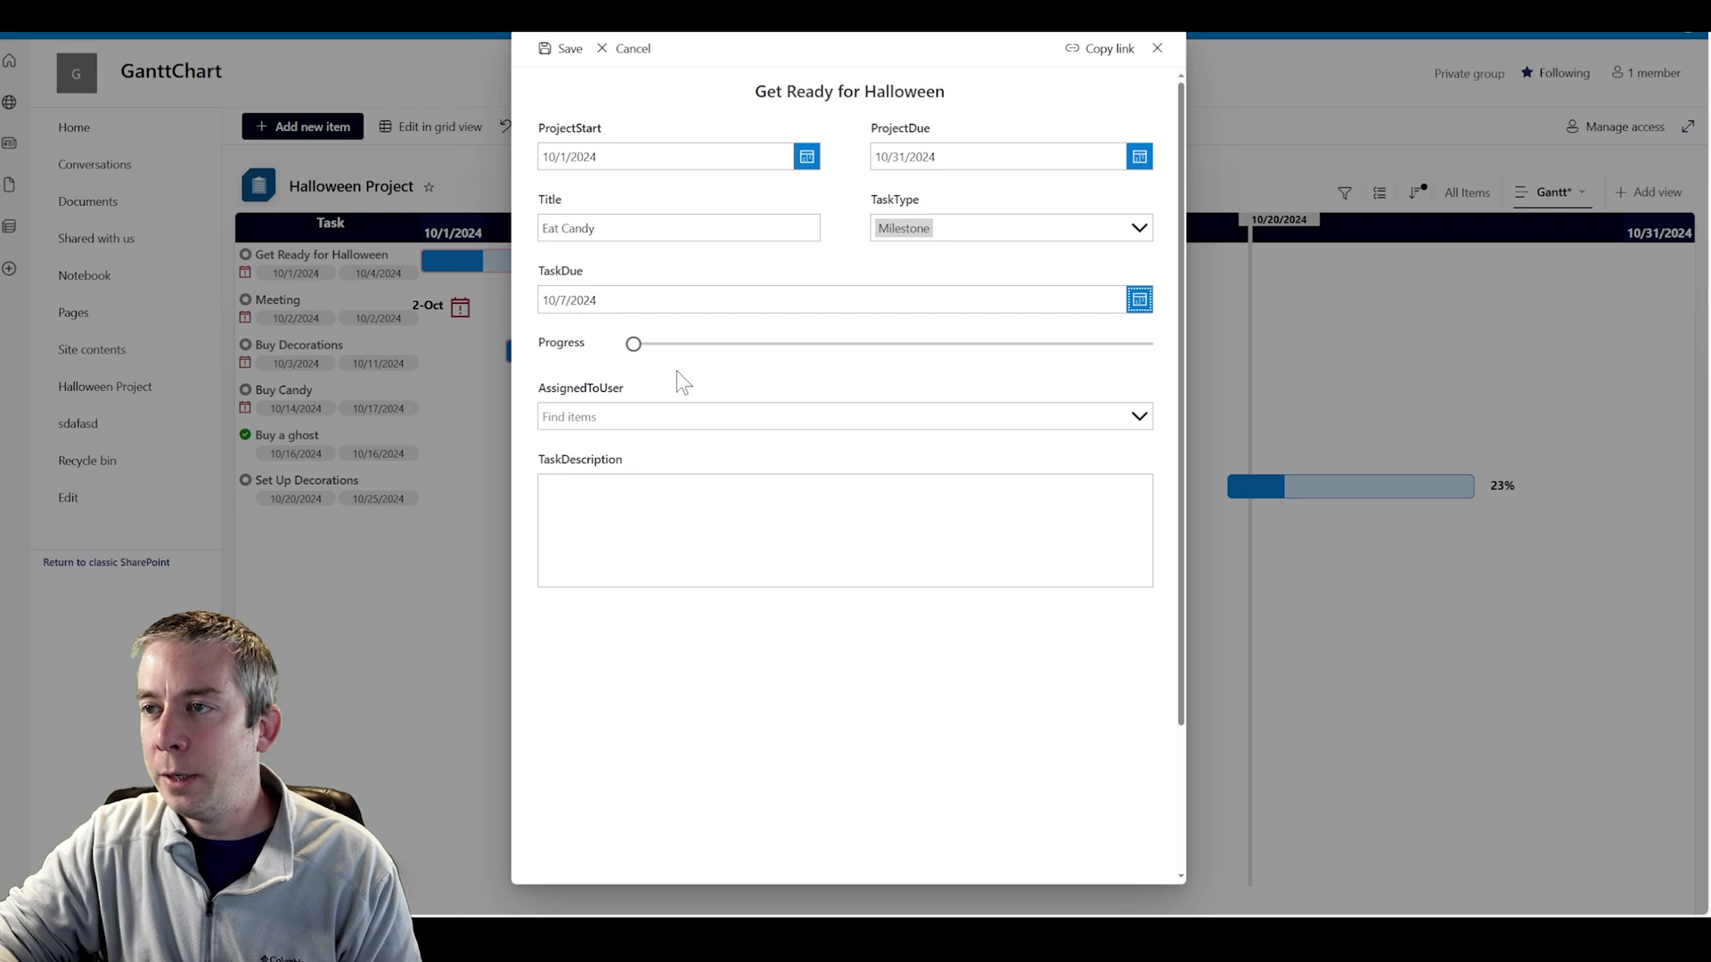
Fill in the Eat Candy milestone with full progress, the first suggested user as assignee and the description "Yum!", and save it.
left_click(647, 345)
left_click_drag(655, 355, 1215, 381)
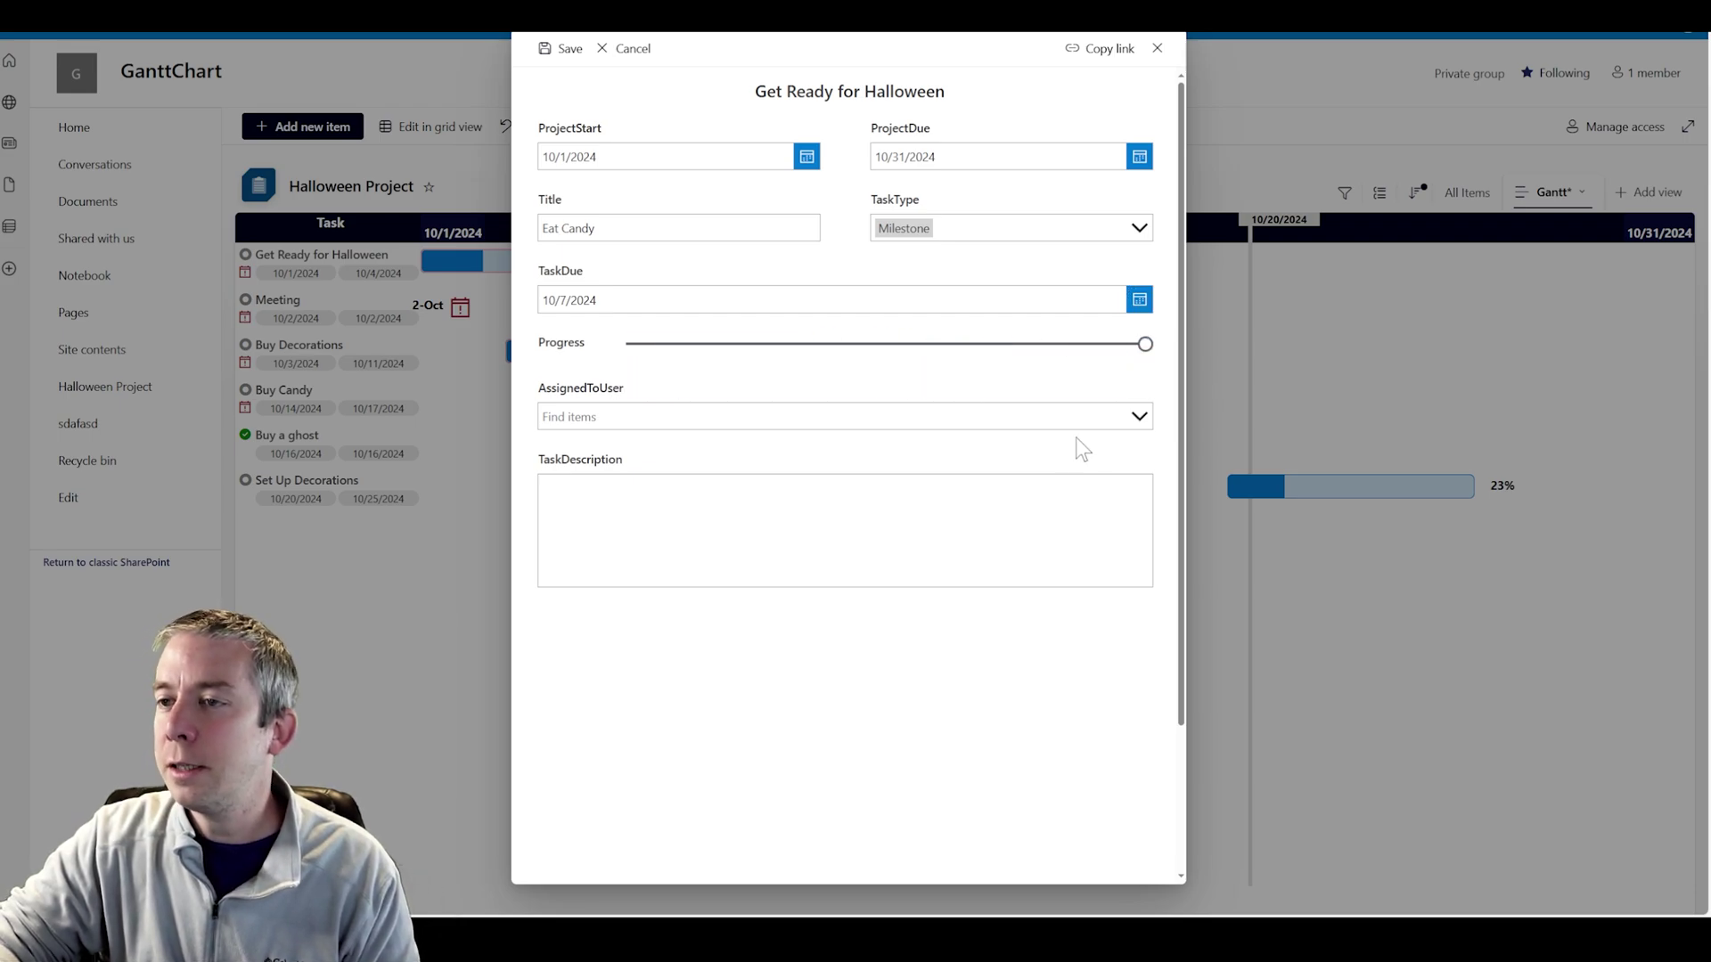
left_click(1051, 417)
left_click(993, 454)
left_click(719, 481)
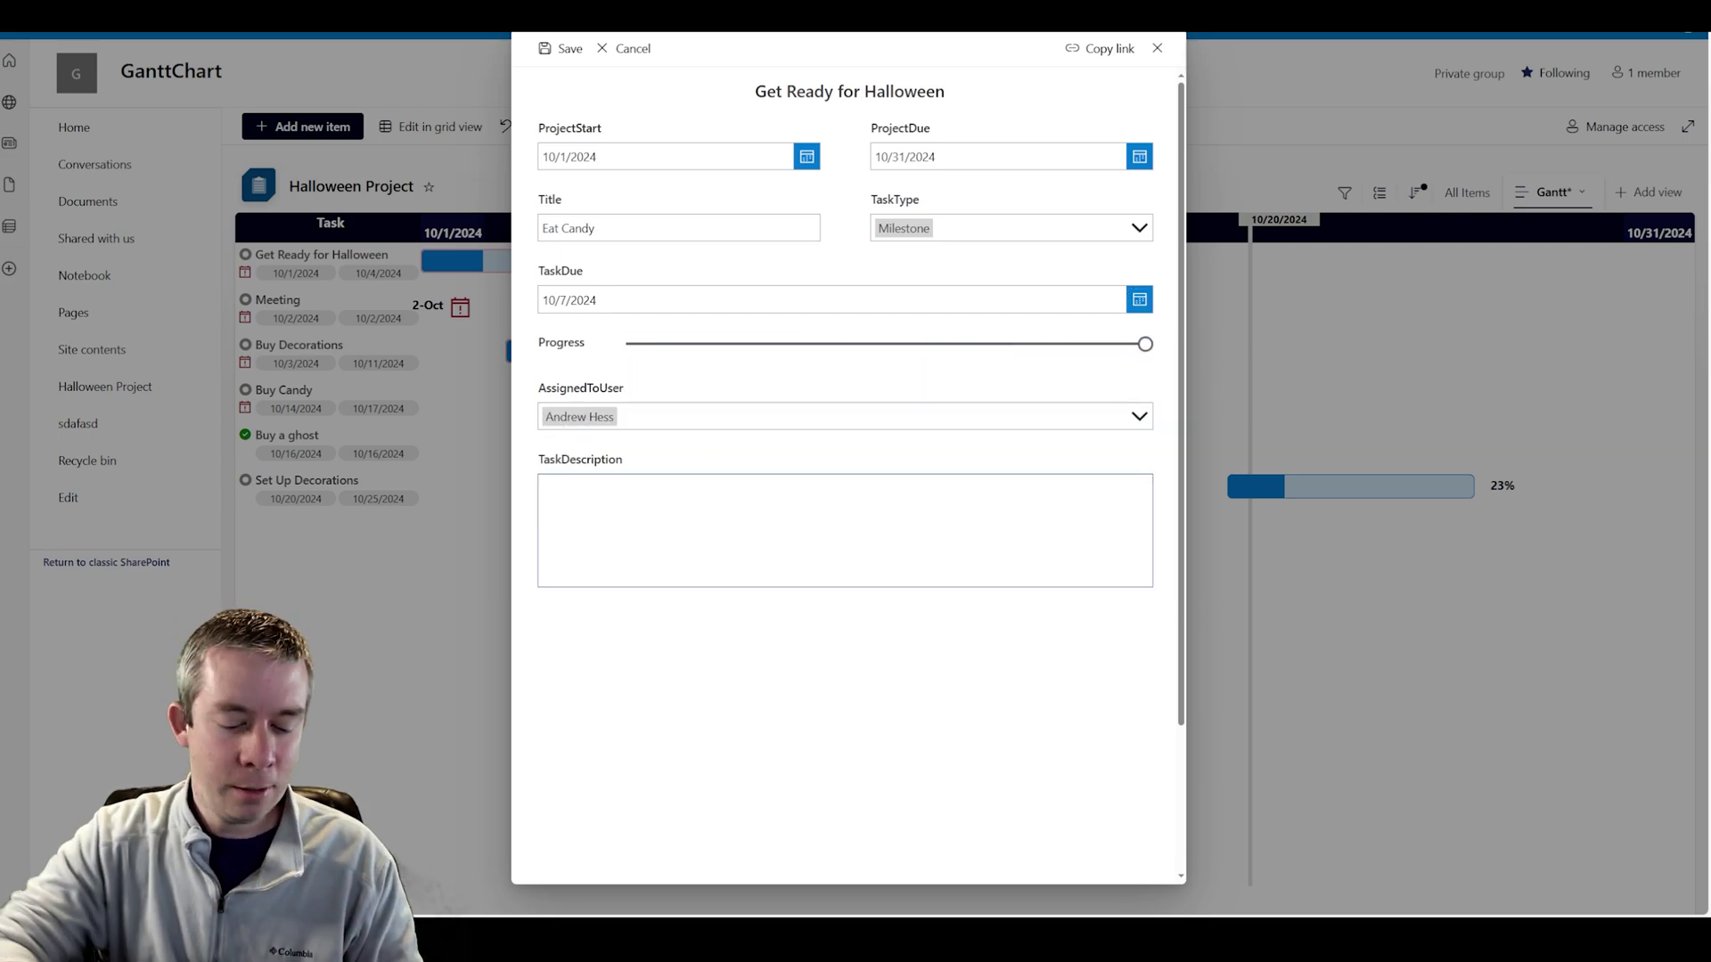
type("Yum!")
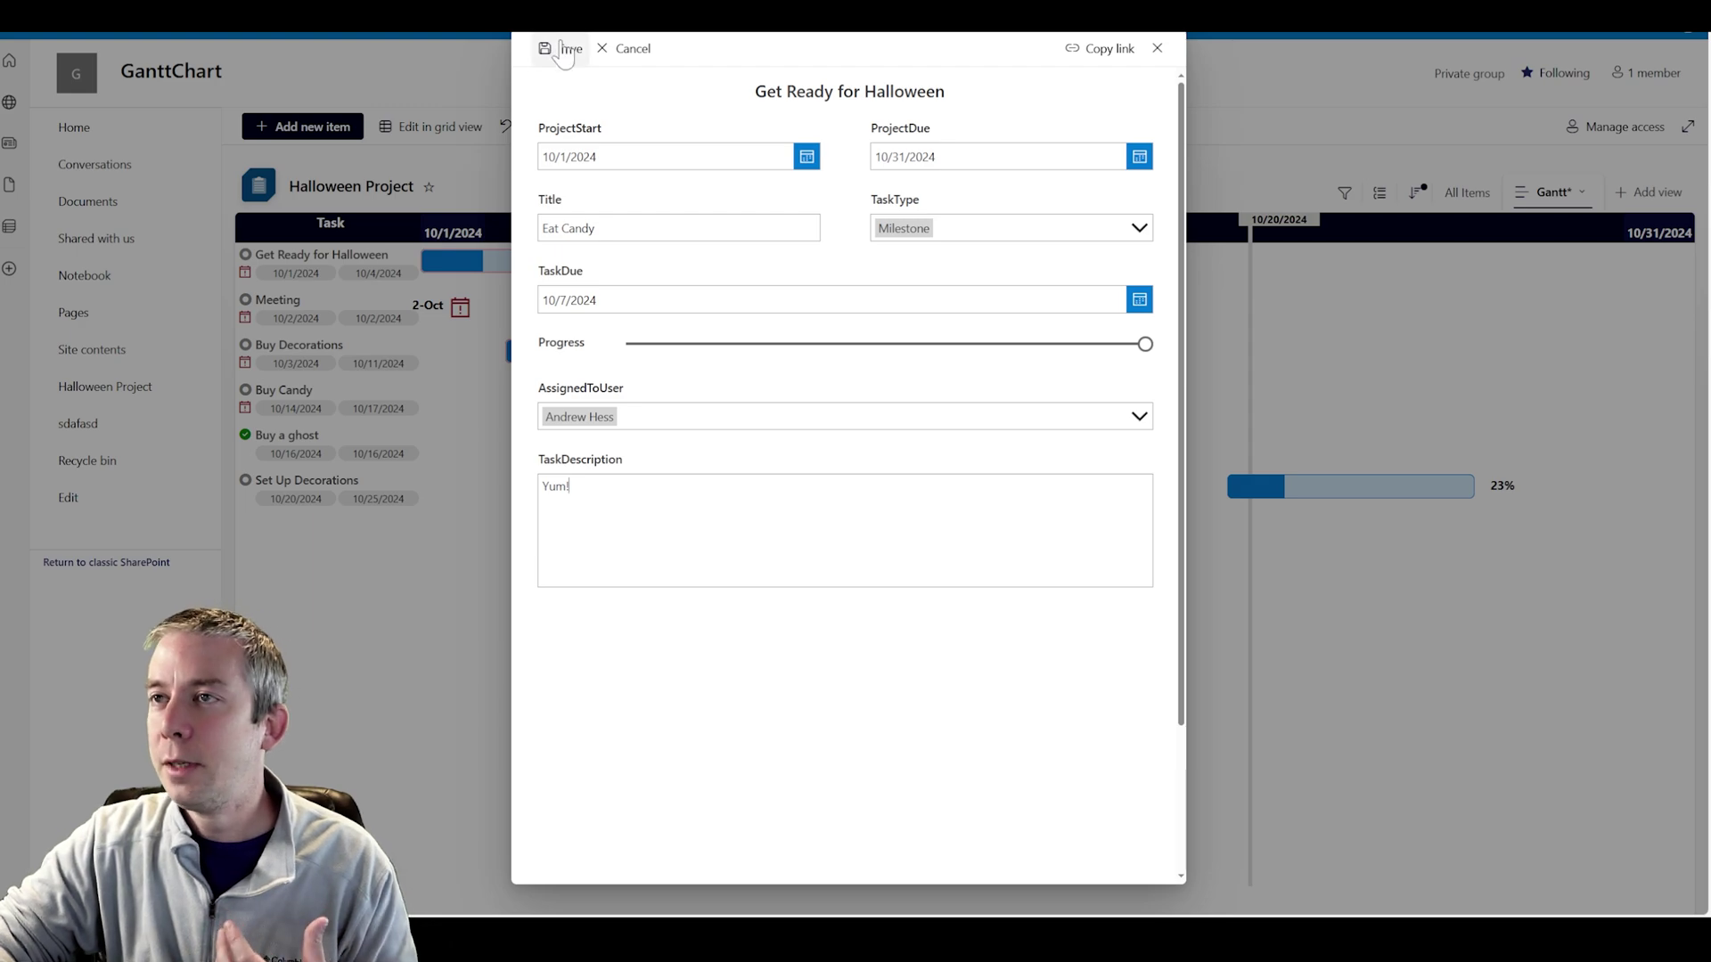
left_click(565, 49)
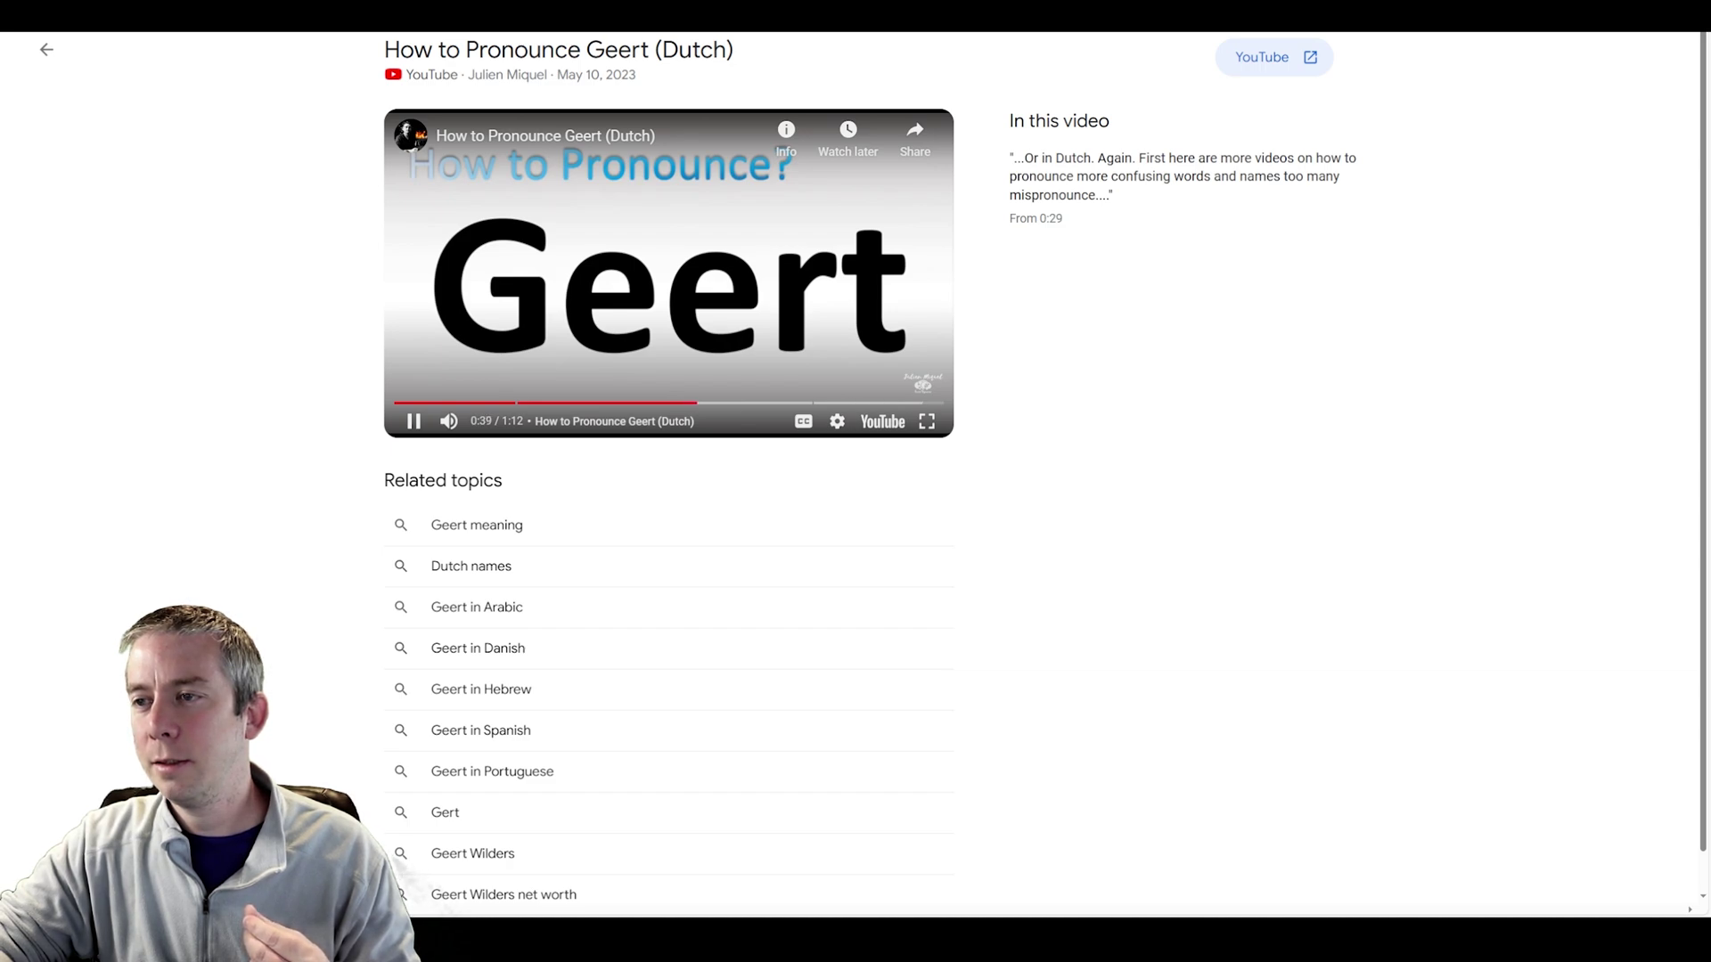
left_click(416, 426)
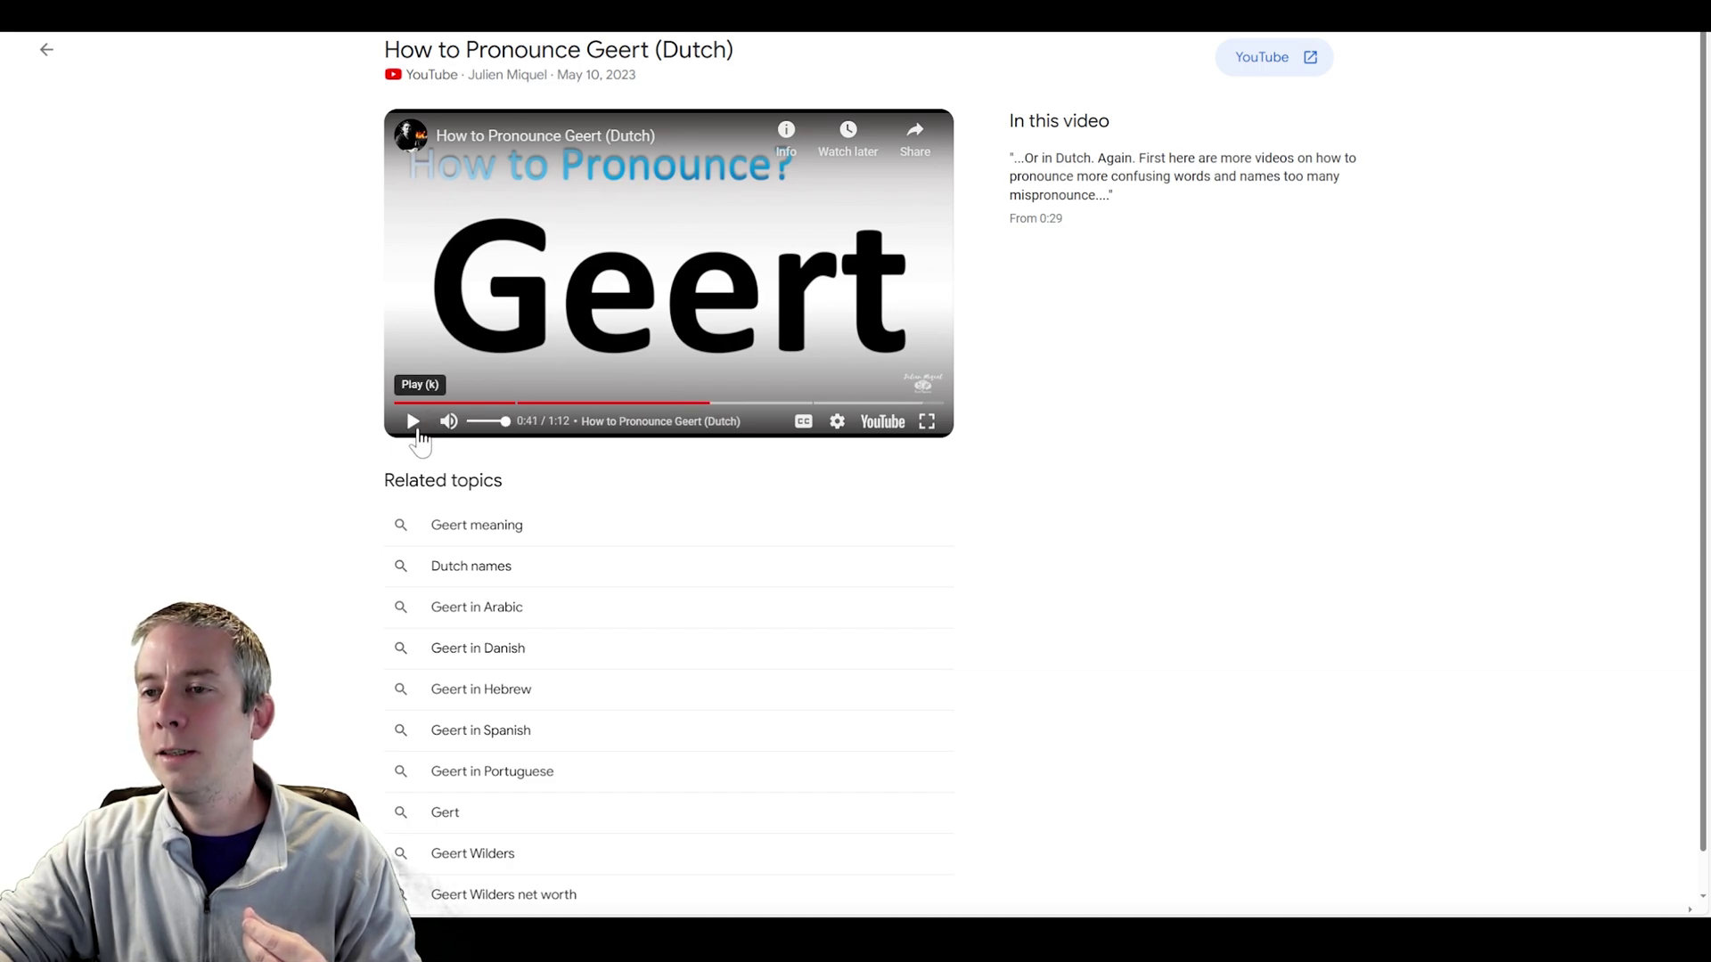
left_click(416, 426)
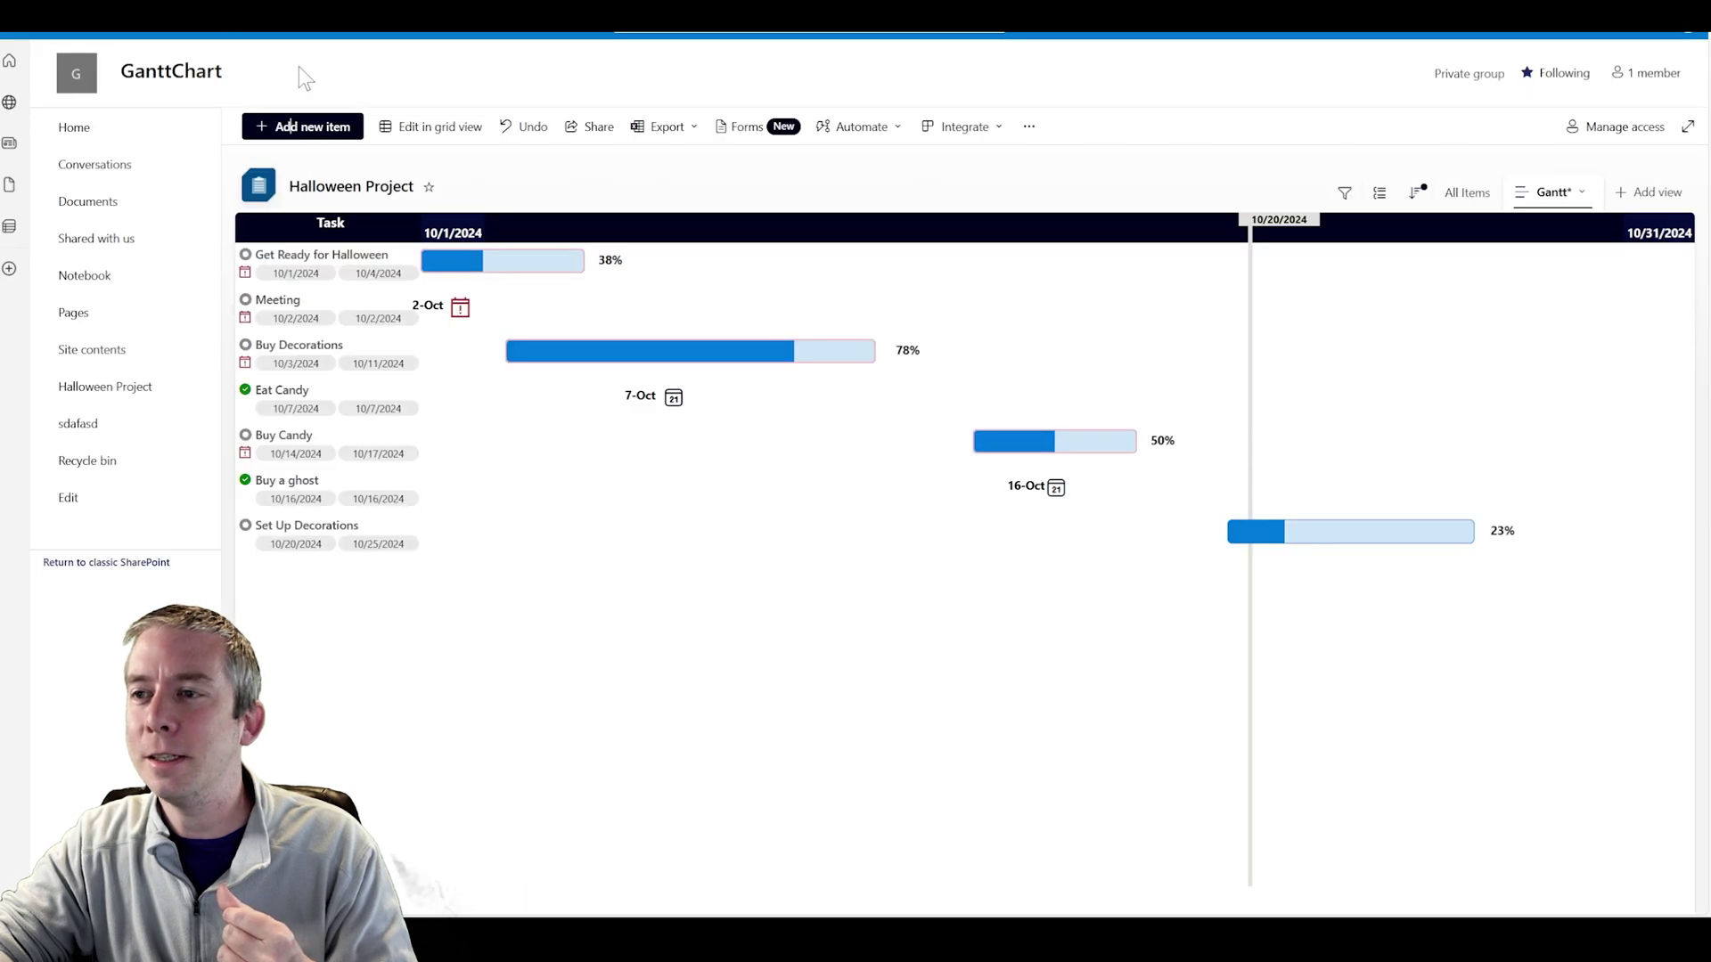
Open the Get Ready for Halloween task from its Gantt bar's details card to review its edit form, and close it.
mouse_move(477, 276)
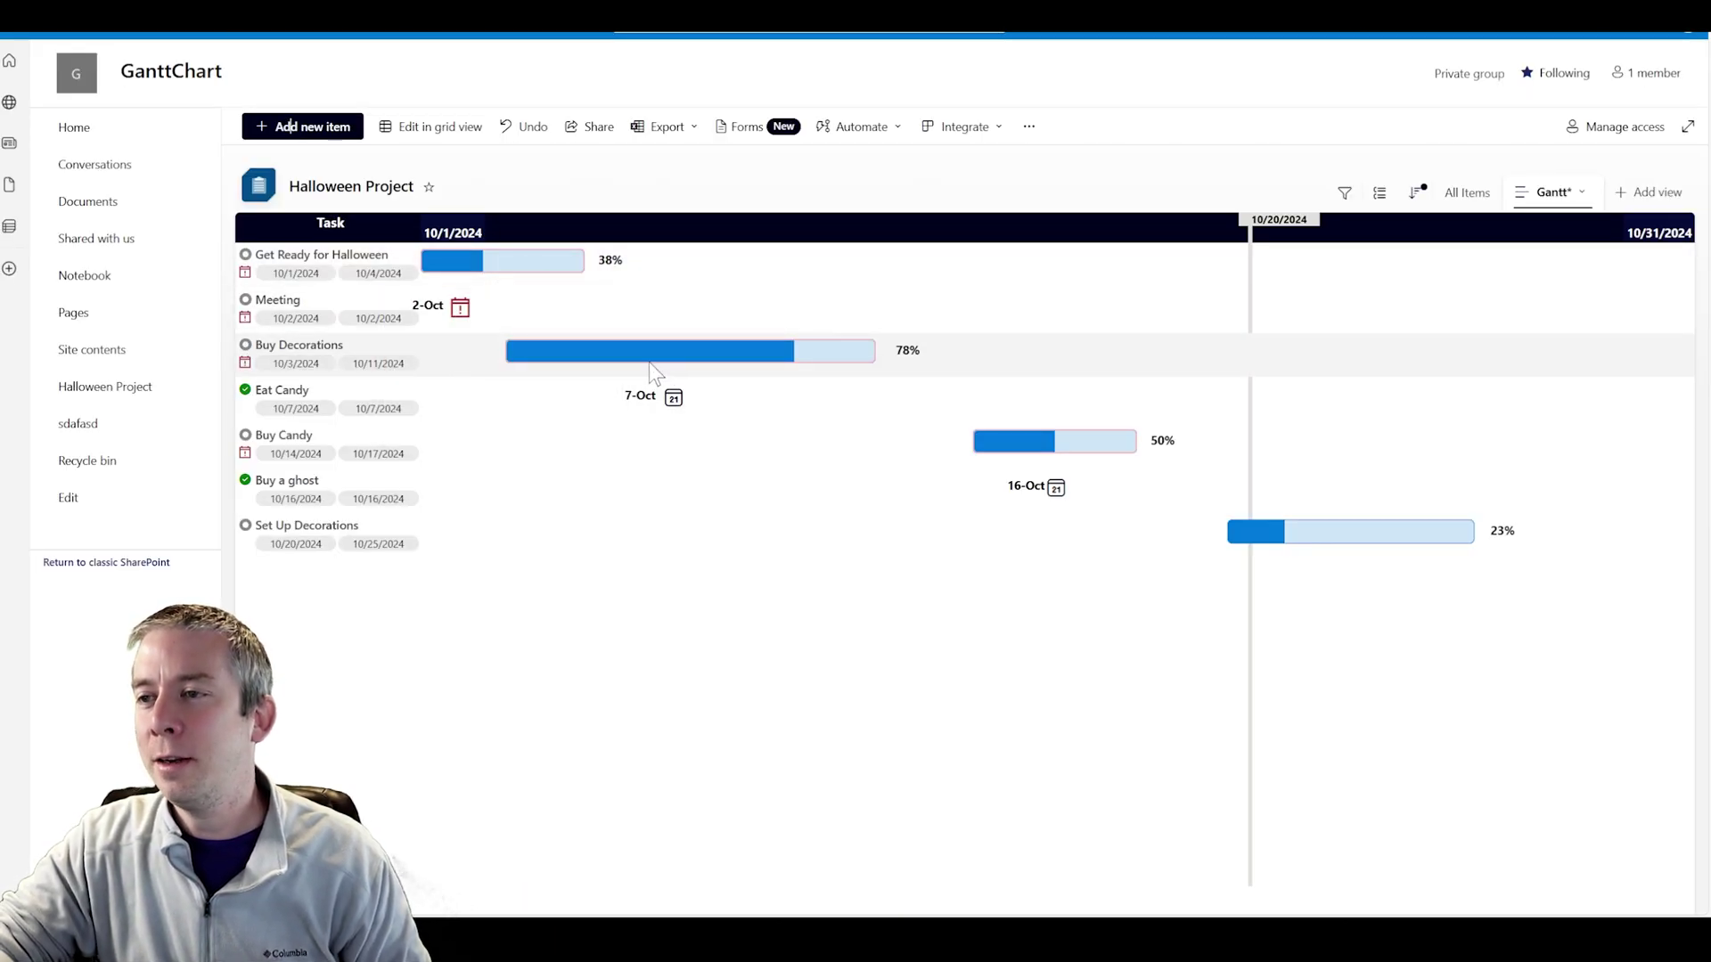
mouse_move(654, 358)
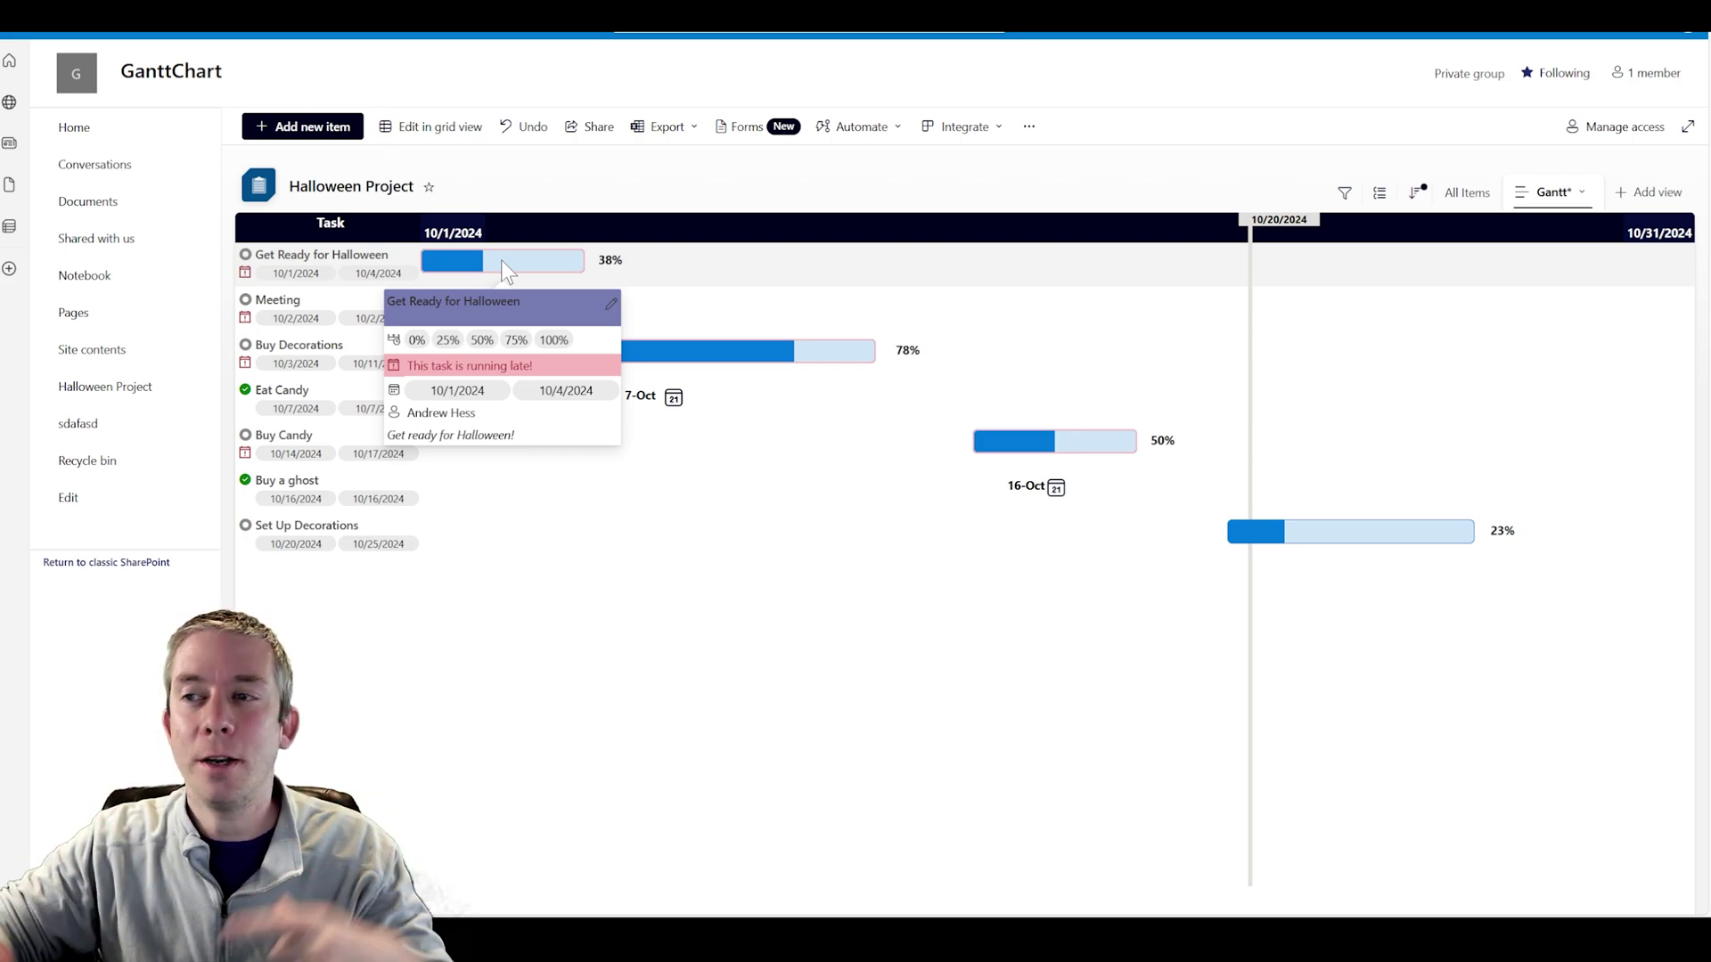
left_click(614, 310)
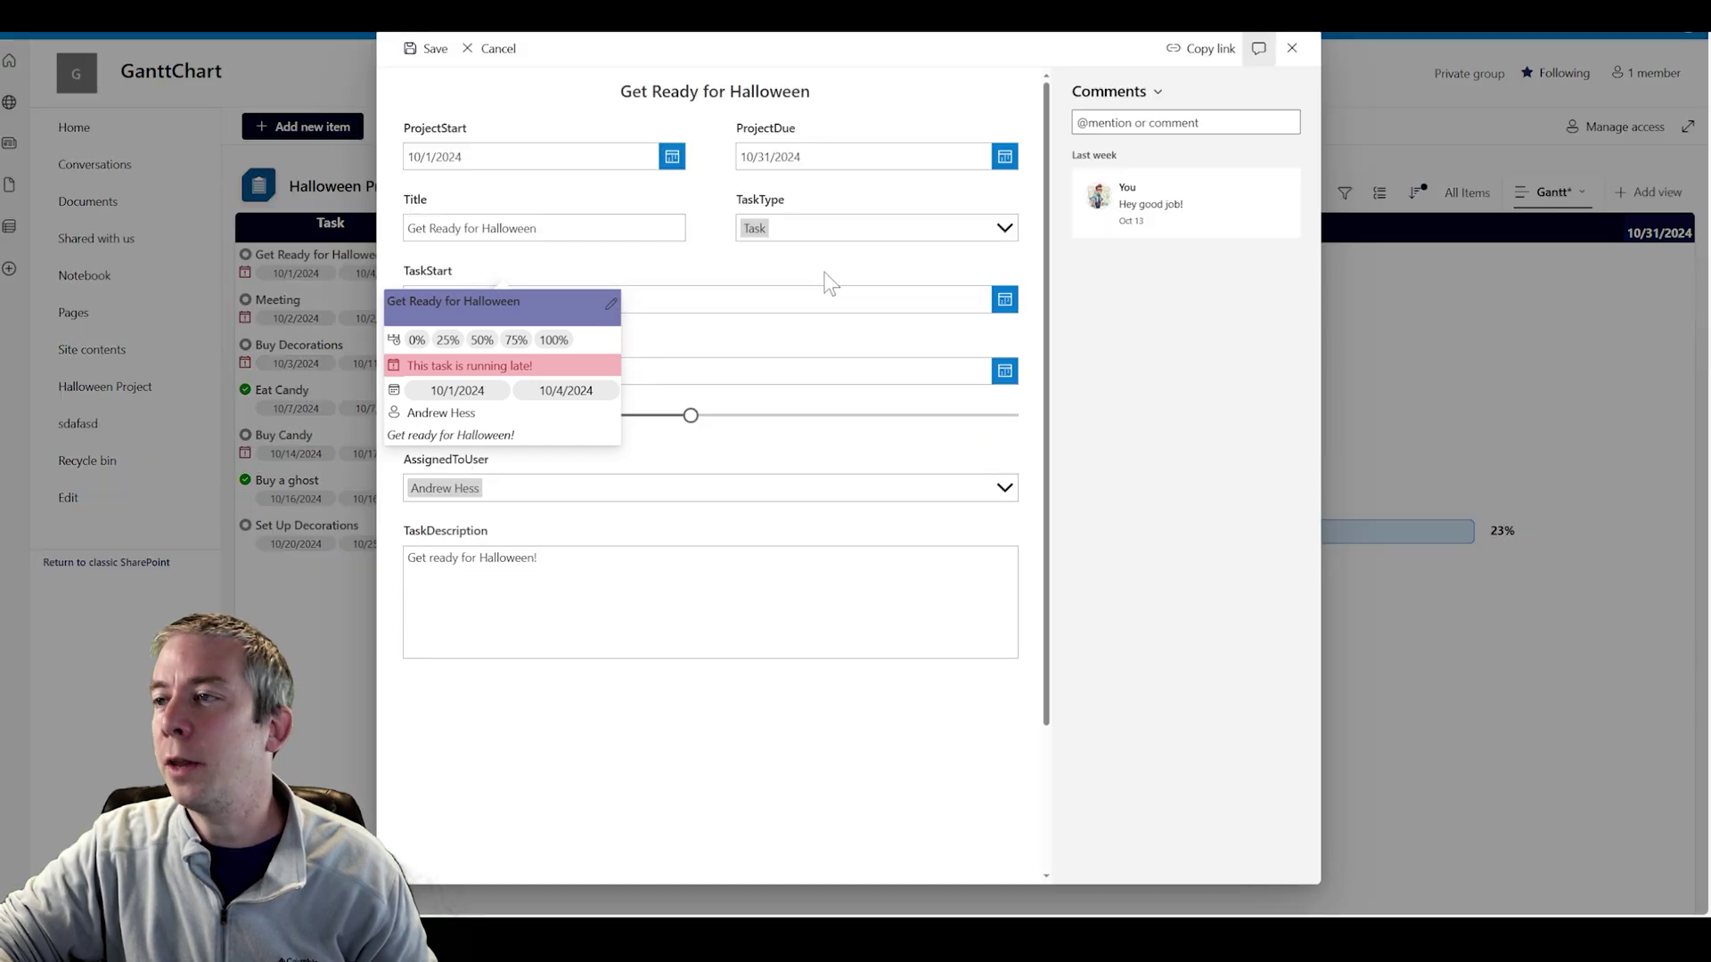
left_click(1293, 48)
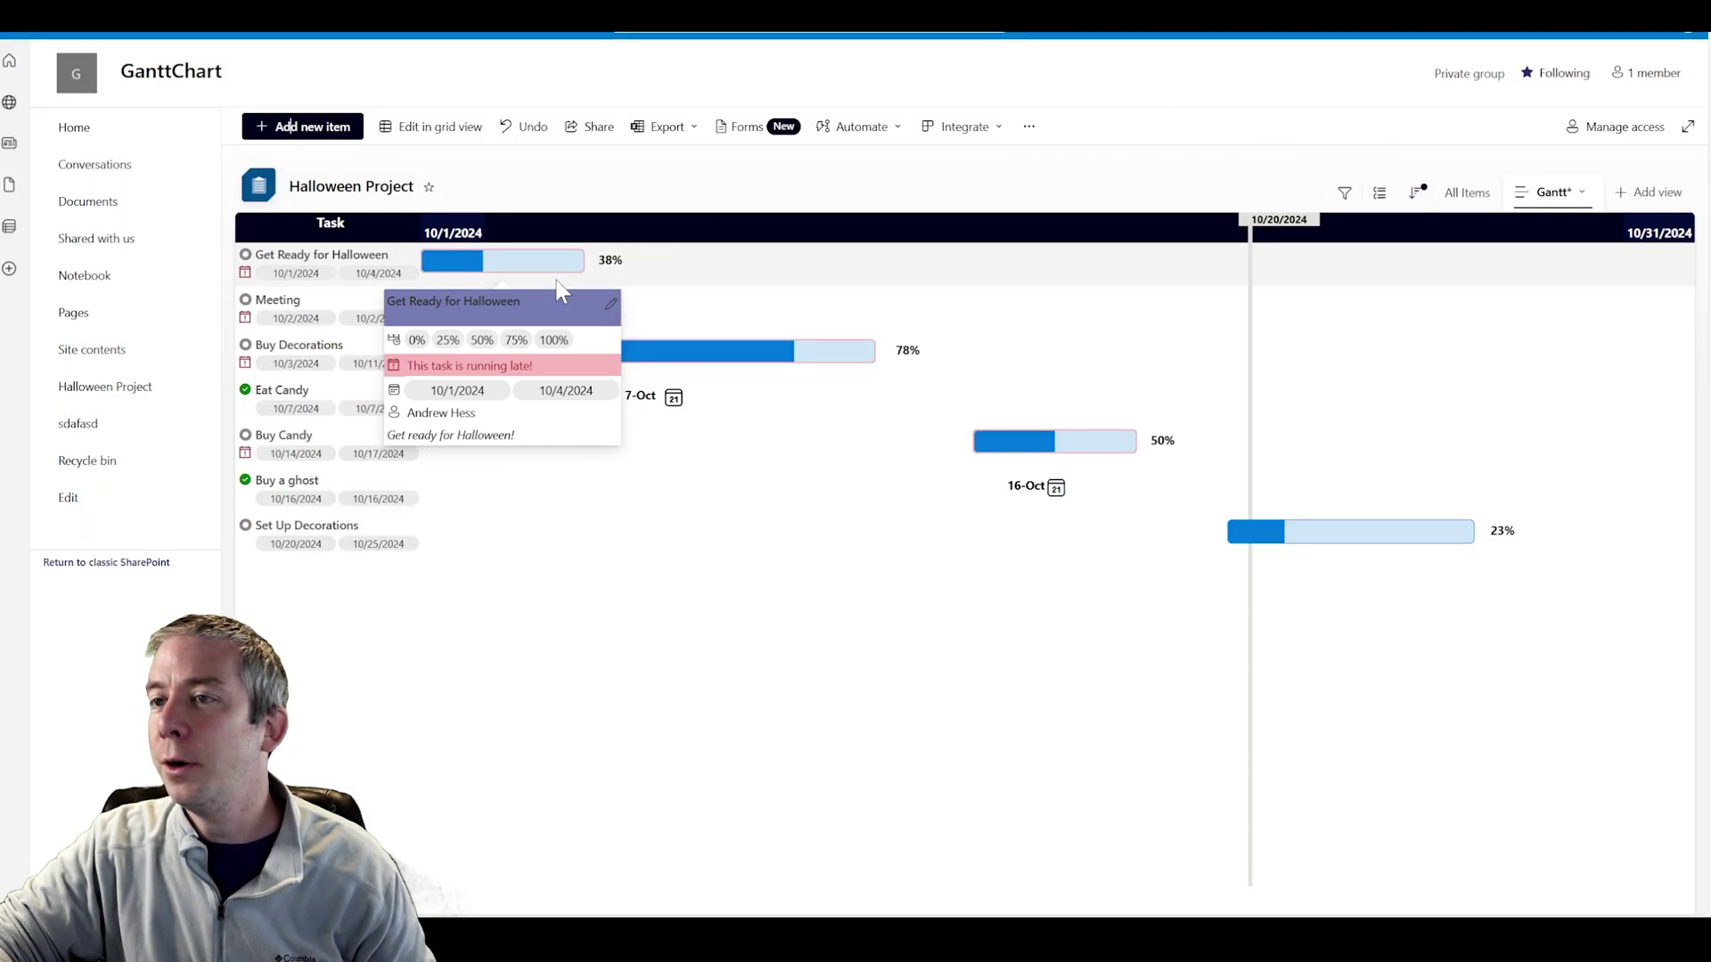